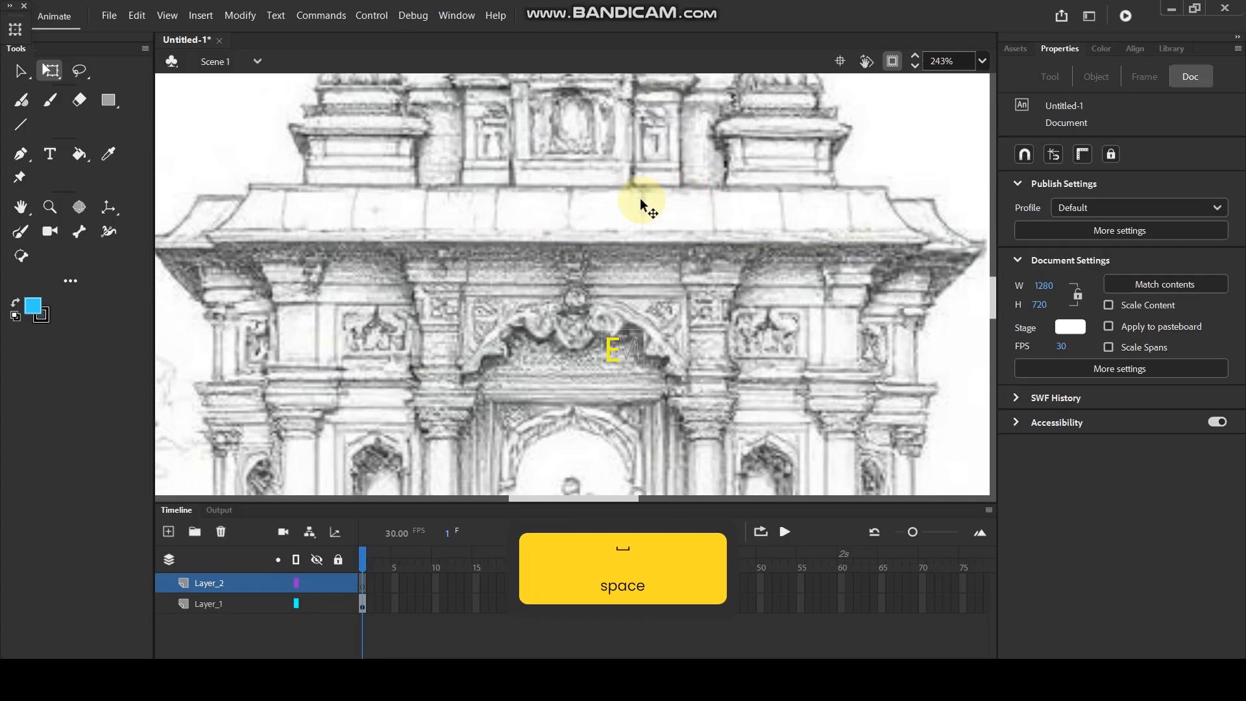
# Trace the main roof's upper and lower edges with horizontal lines and its right end with an inward-curved line on Layer_2.
pyautogui.moveTo(245, 186); pyautogui.dragTo(894, 187)
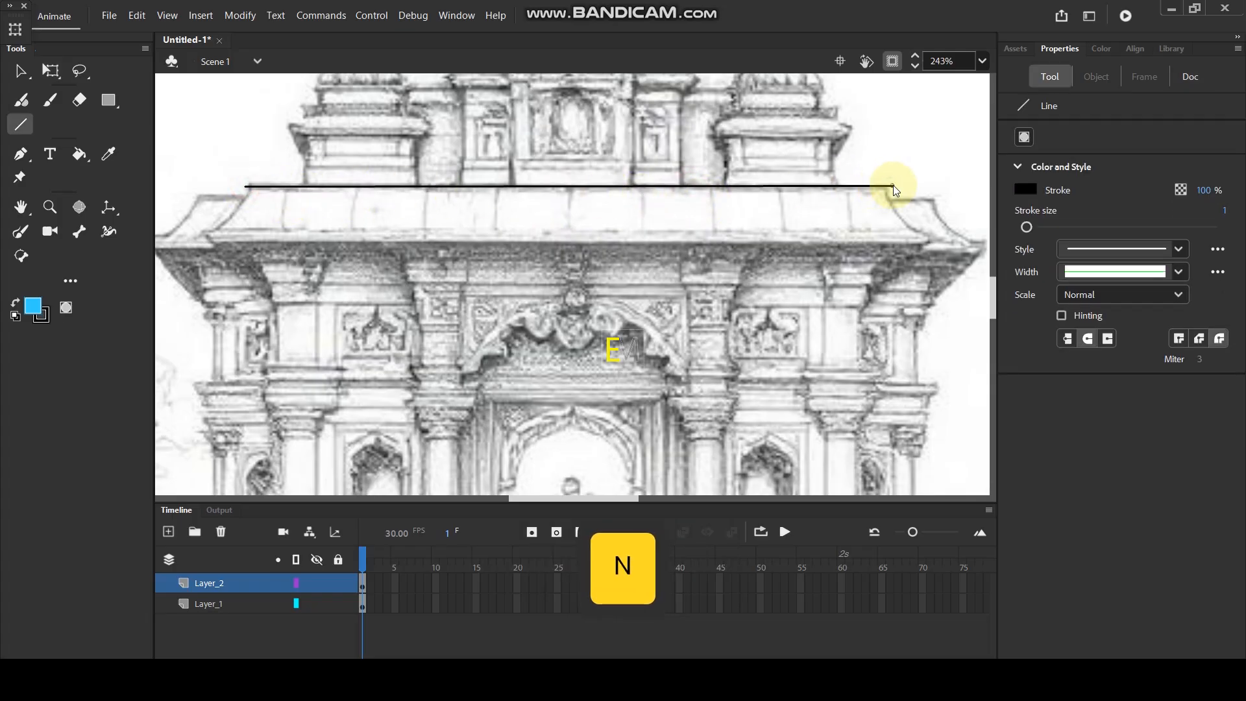
pyautogui.moveTo(200, 244); pyautogui.dragTo(947, 251)
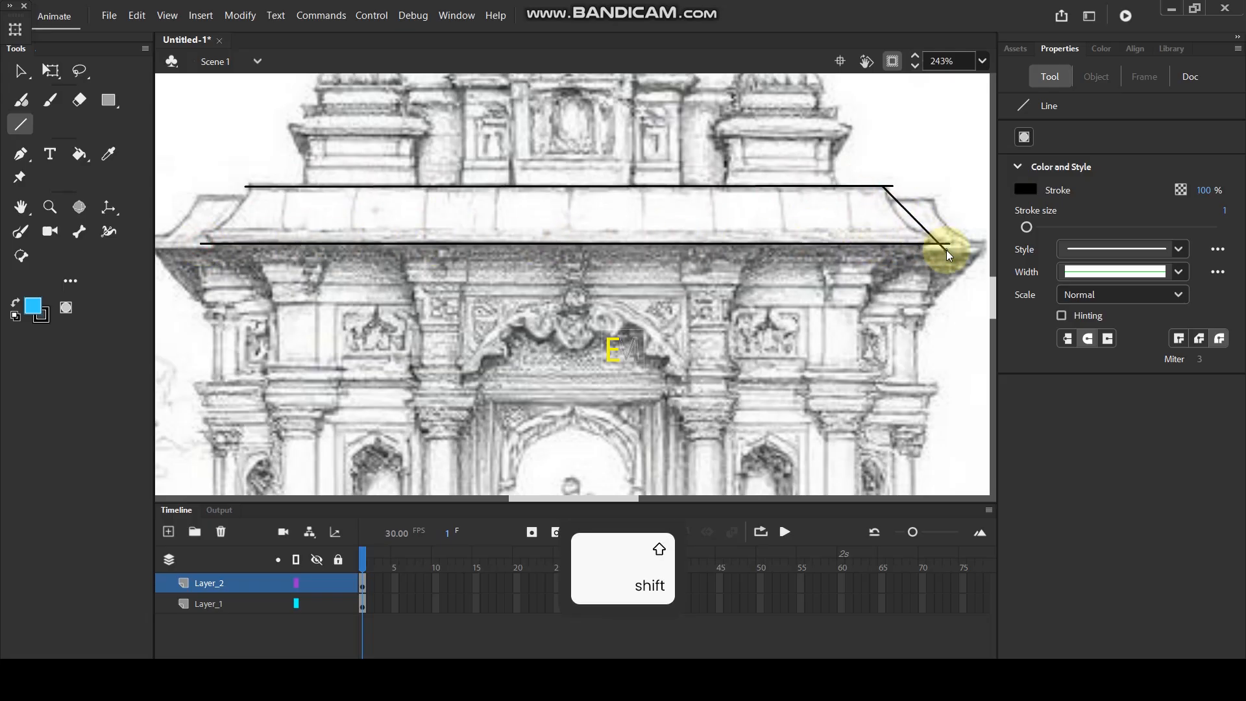
pyautogui.press('v')
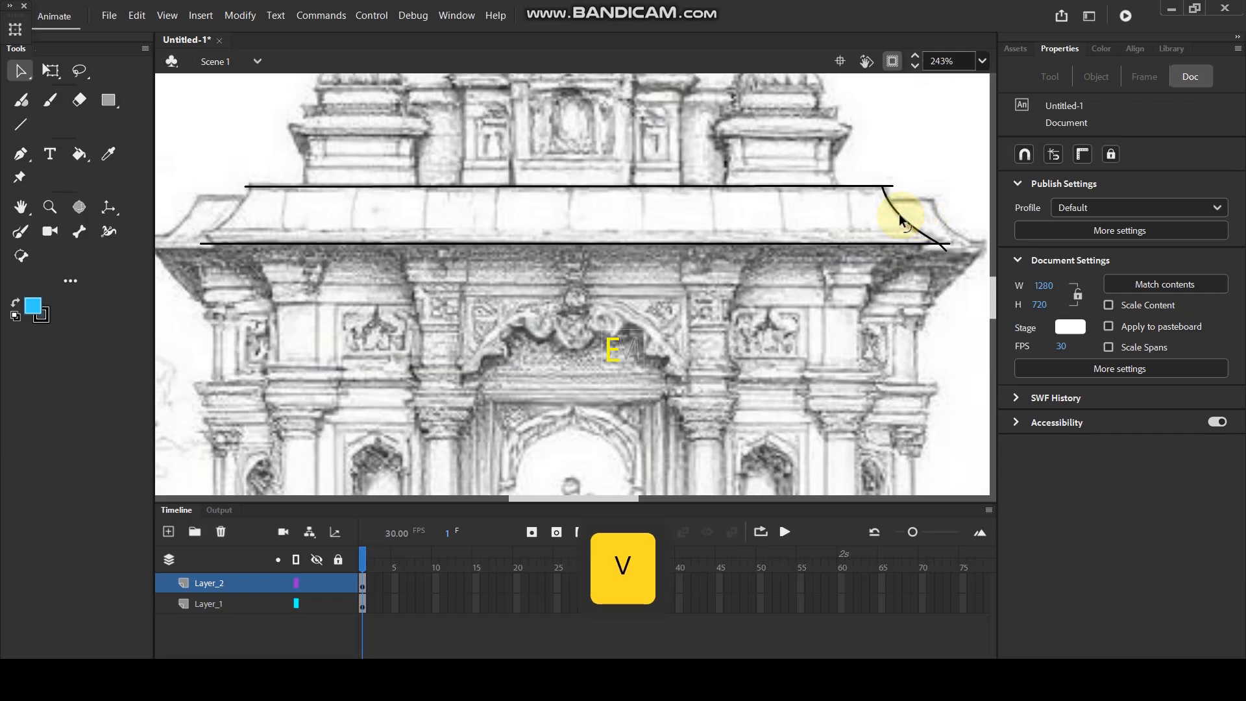
# Close the main roof's left end with a slanted line bent into an inward curve along the sketch.
pyautogui.press('space')
pyautogui.moveTo(577, 252); pyautogui.dragTo(668, 256)
pyautogui.press('n')
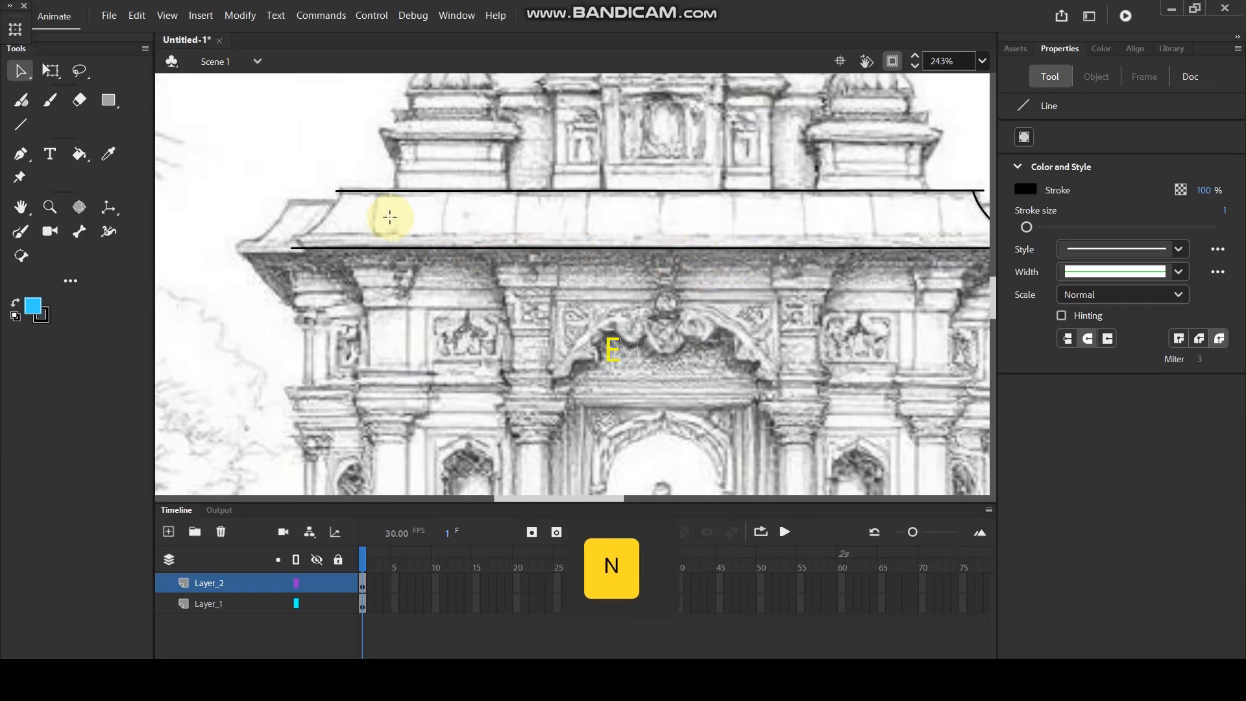
pyautogui.moveTo(342, 188); pyautogui.dragTo(298, 245)
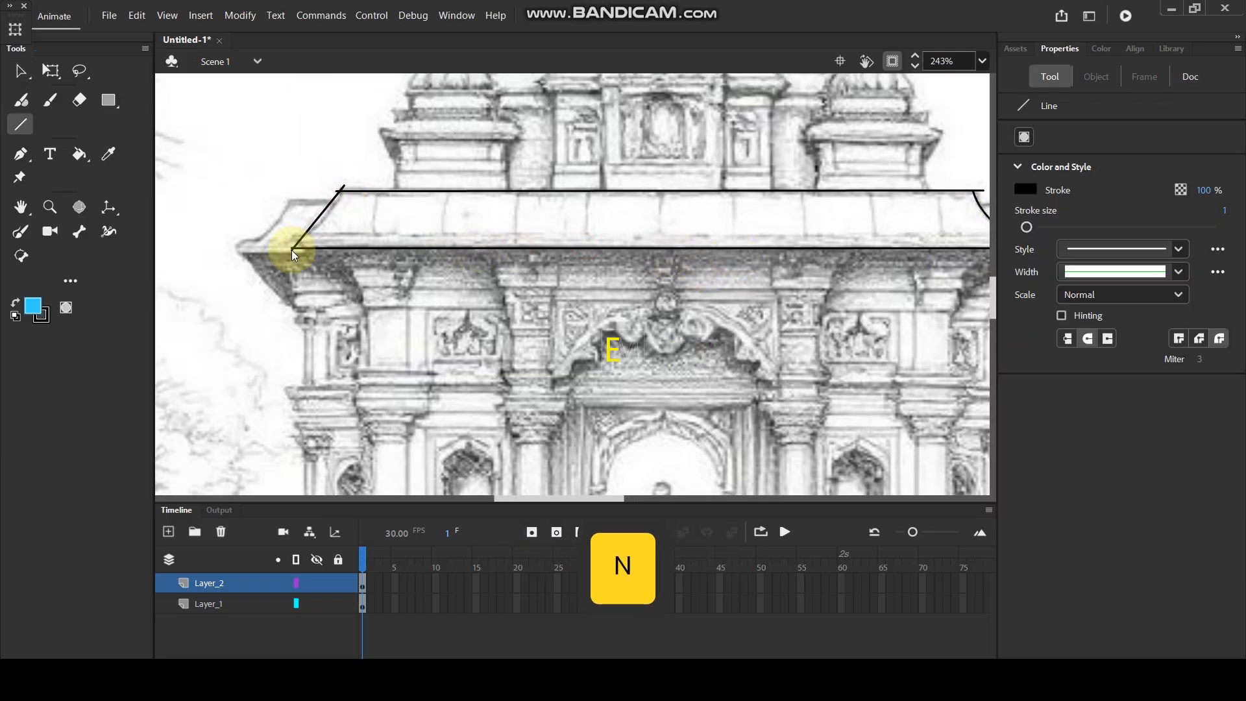
pyautogui.press('v')
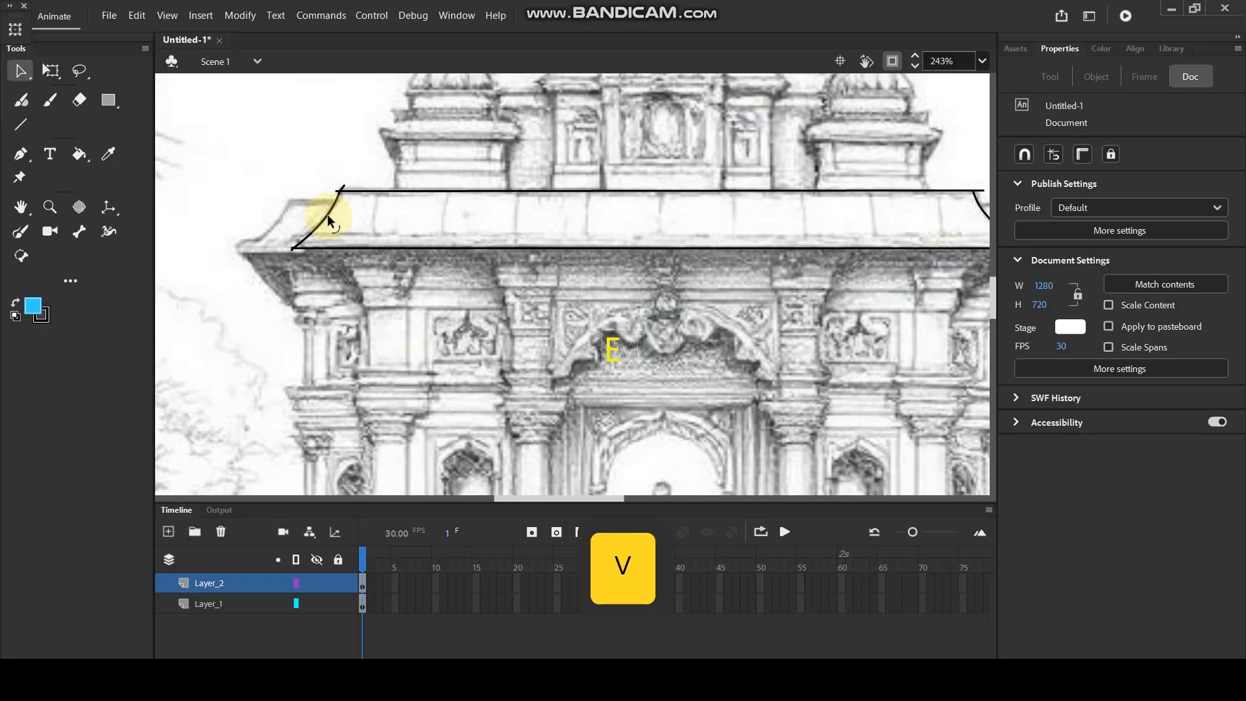
# Outline the left side roof section with short upper and lower horizontal lines and an inward-curved outer edge.
pyautogui.press('n')
pyautogui.moveTo(270, 202); pyautogui.dragTo(349, 202)
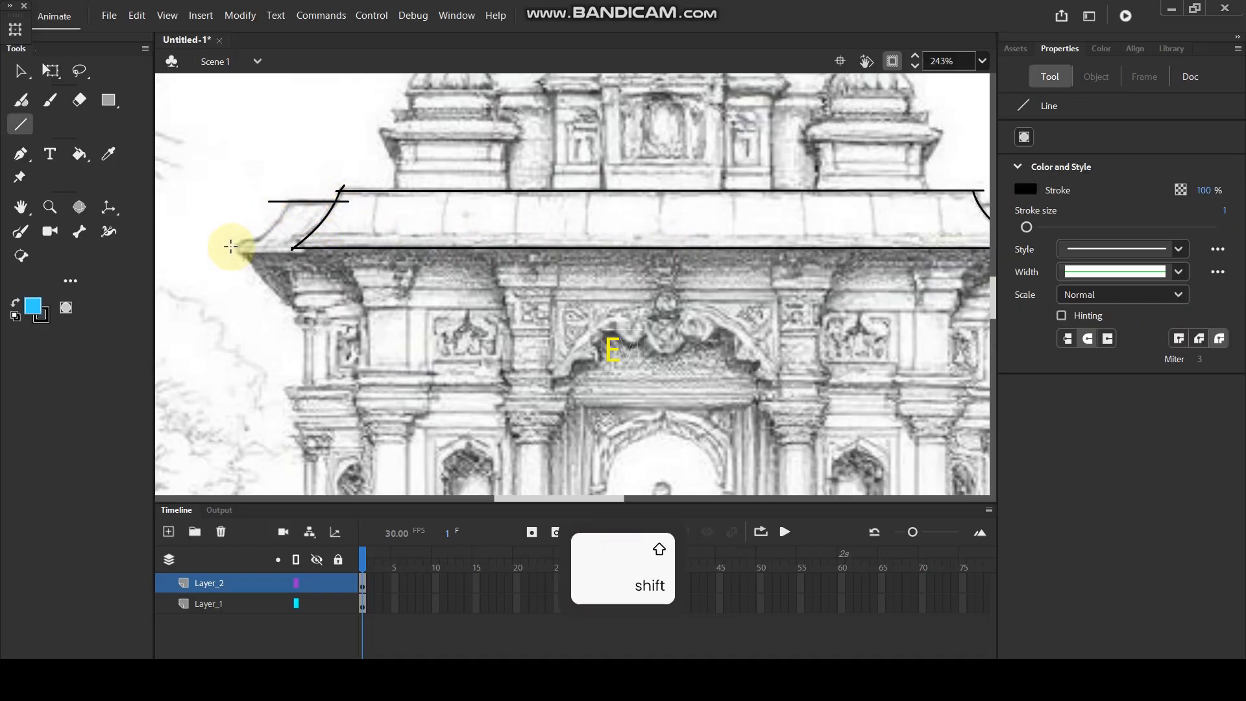
pyautogui.moveTo(231, 252); pyautogui.dragTo(319, 250)
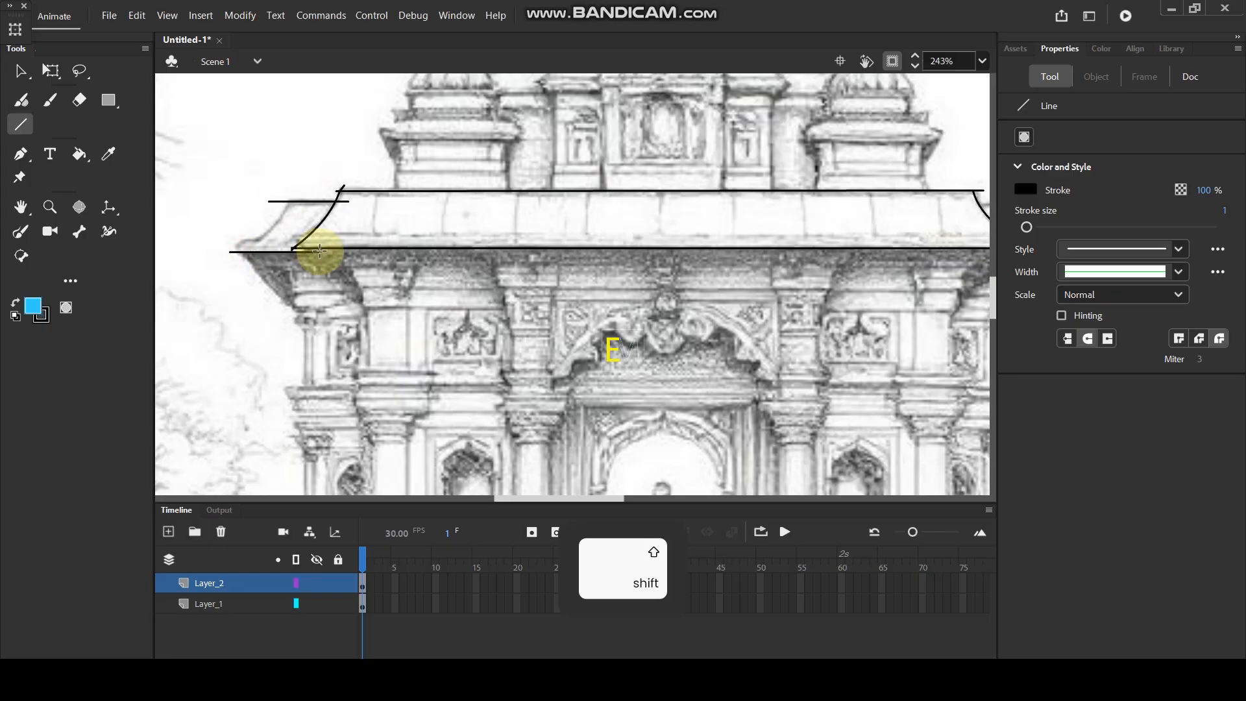
pyautogui.hotkey('ctrl', 'z')
pyautogui.moveTo(232, 247); pyautogui.dragTo(306, 253)
pyautogui.moveTo(293, 202); pyautogui.dragTo(244, 253)
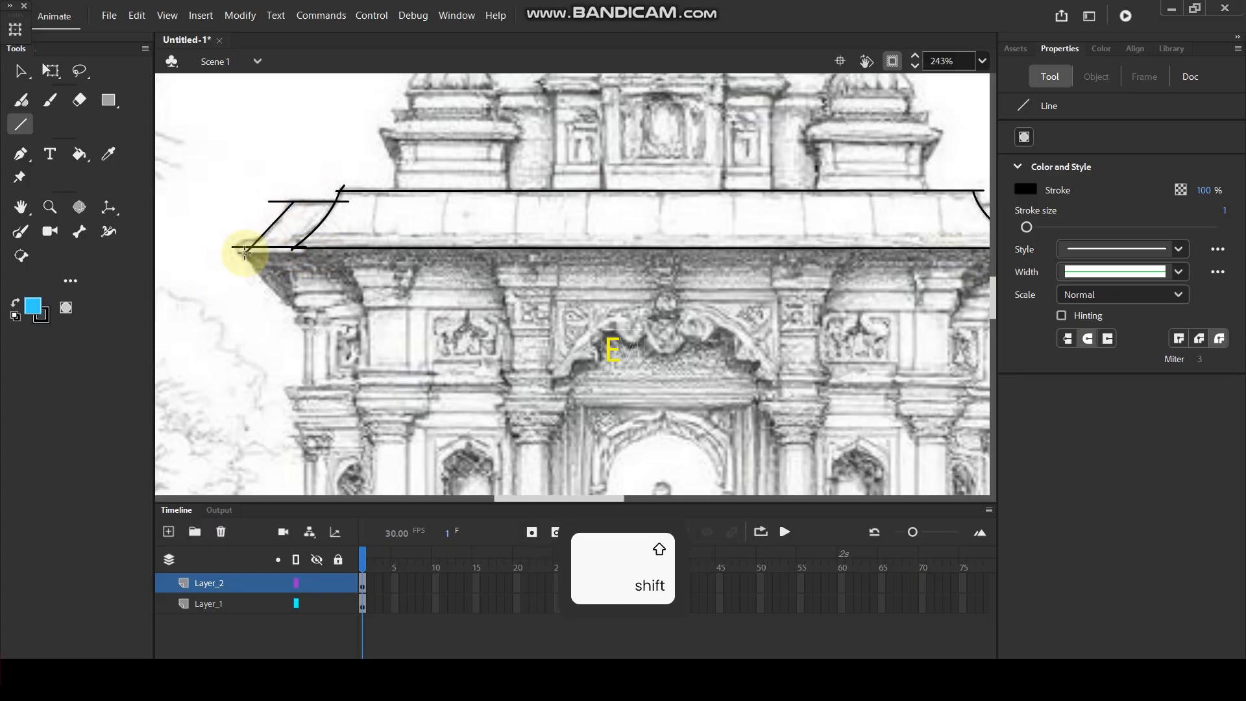
pyautogui.hotkey('ctrl', 'z')
pyautogui.moveTo(288, 195); pyautogui.dragTo(235, 252)
pyautogui.press('v')
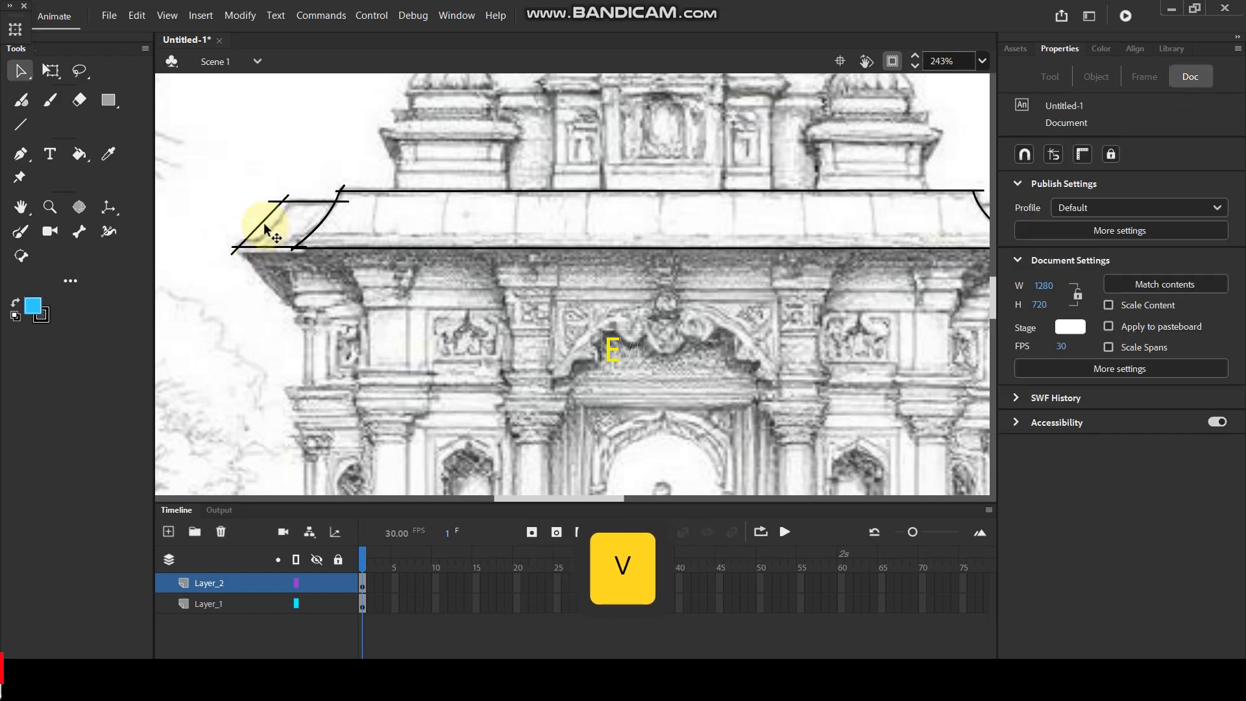
# Outline the right side roof section with short horizontal lines and an inward-curved outer edge following the sketch.
pyautogui.keyDown('ctrl'); pyautogui.scroll(-5, 272, 230); pyautogui.keyUp('ctrl')
pyautogui.keyDown('ctrl'); pyautogui.scroll(6, 512, 219); pyautogui.keyUp('ctrl')
pyautogui.press('n')
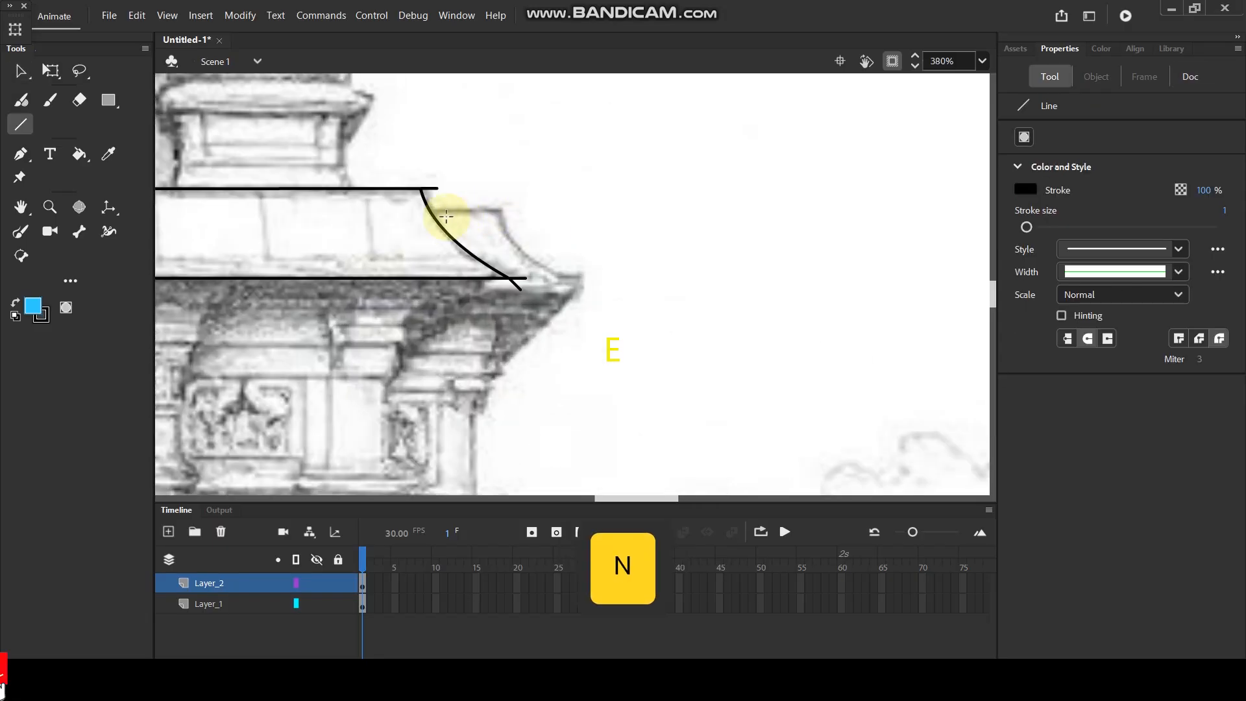
pyautogui.moveTo(417, 212)
pyautogui.mouseDown()
pyautogui.moveTo(529, 211)
pyautogui.moveTo(582, 277)
pyautogui.mouseUp()
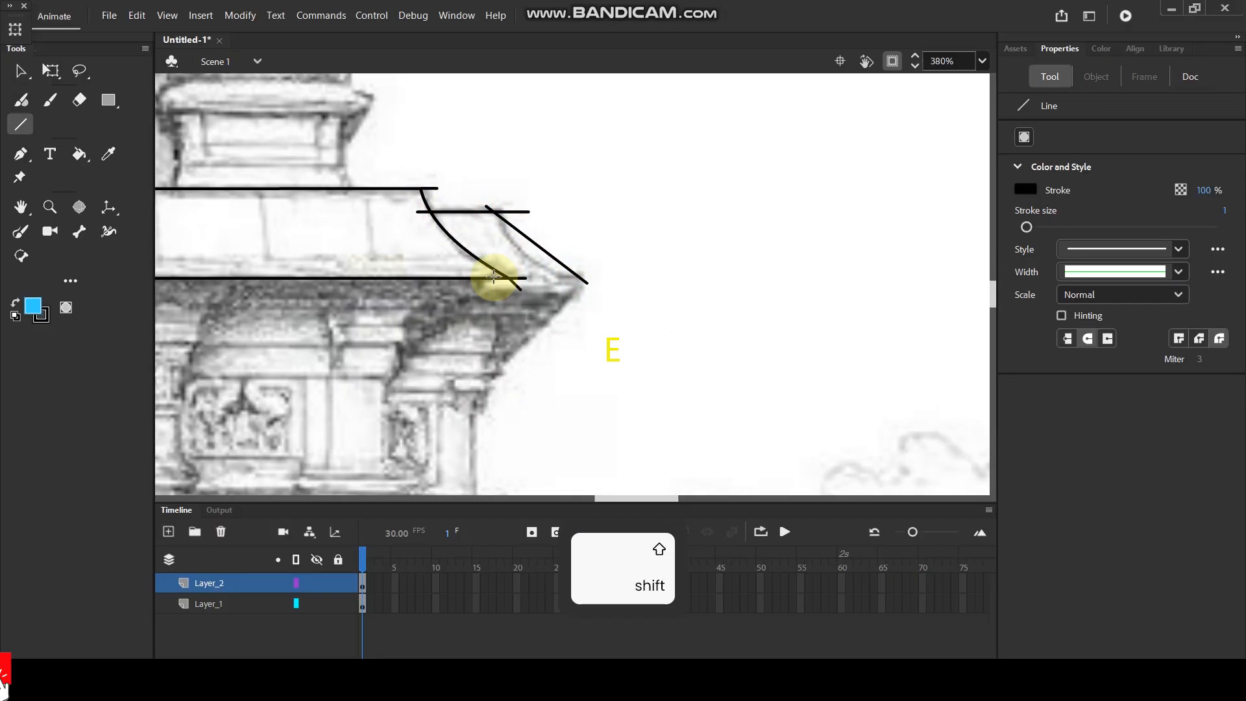
pyautogui.moveTo(492, 278); pyautogui.dragTo(544, 258)
pyautogui.press('v')
pyautogui.scroll(-3, 594, 233)
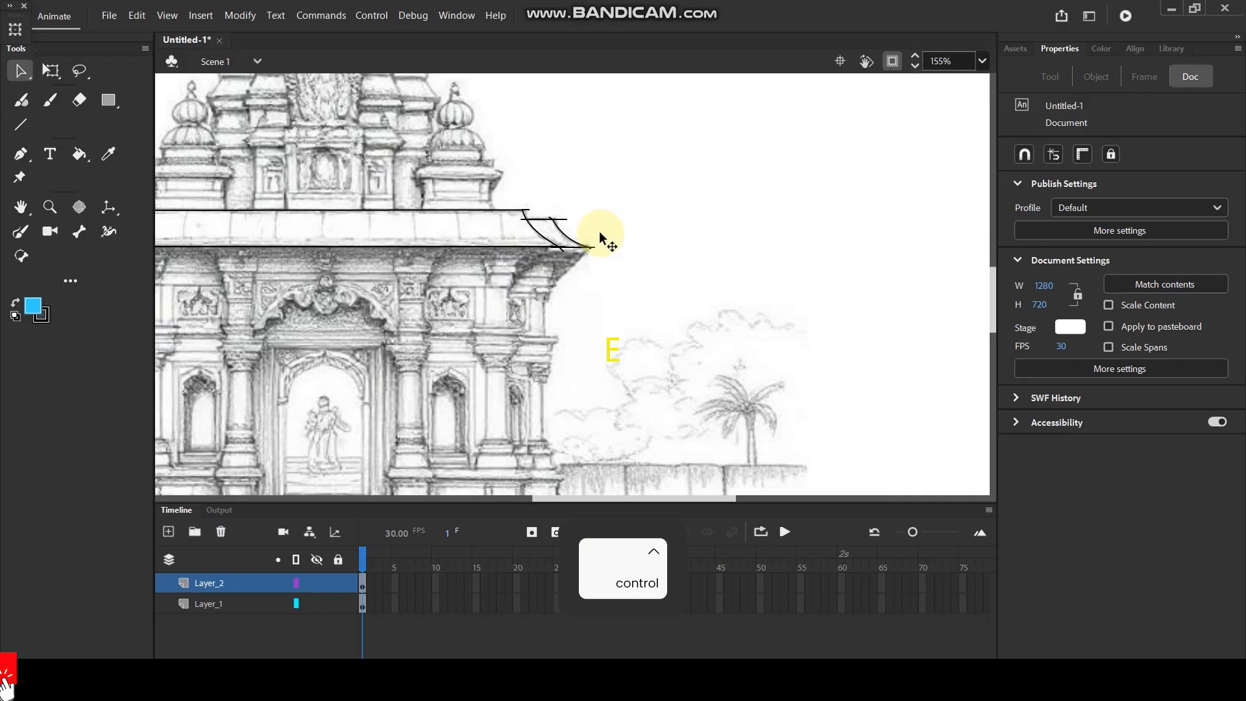
# Fill the central roof section with orange #FF9900 using the Paint Bucket.
pyautogui.press('space')
pyautogui.moveTo(426, 261); pyautogui.dragTo(583, 227)
pyautogui.moveTo(489, 233)
pyautogui.mouseDown()
pyautogui.moveTo(517, 214)
pyautogui.moveTo(512, 240)
pyautogui.mouseUp()
pyautogui.moveTo(491, 187); pyautogui.dragTo(496, 210)
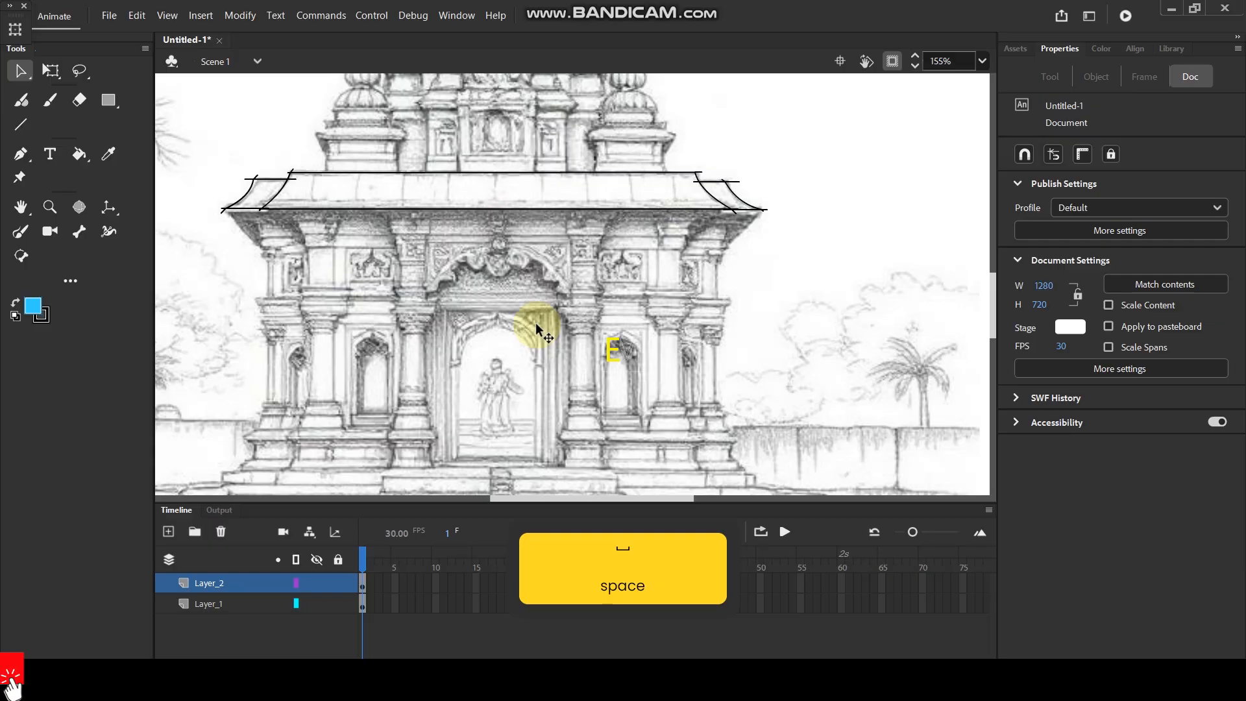
pyautogui.keyDown('ctrl'); pyautogui.scroll(3, 445, 211); pyautogui.keyUp('ctrl')
pyautogui.moveTo(483, 300); pyautogui.dragTo(604, 309)
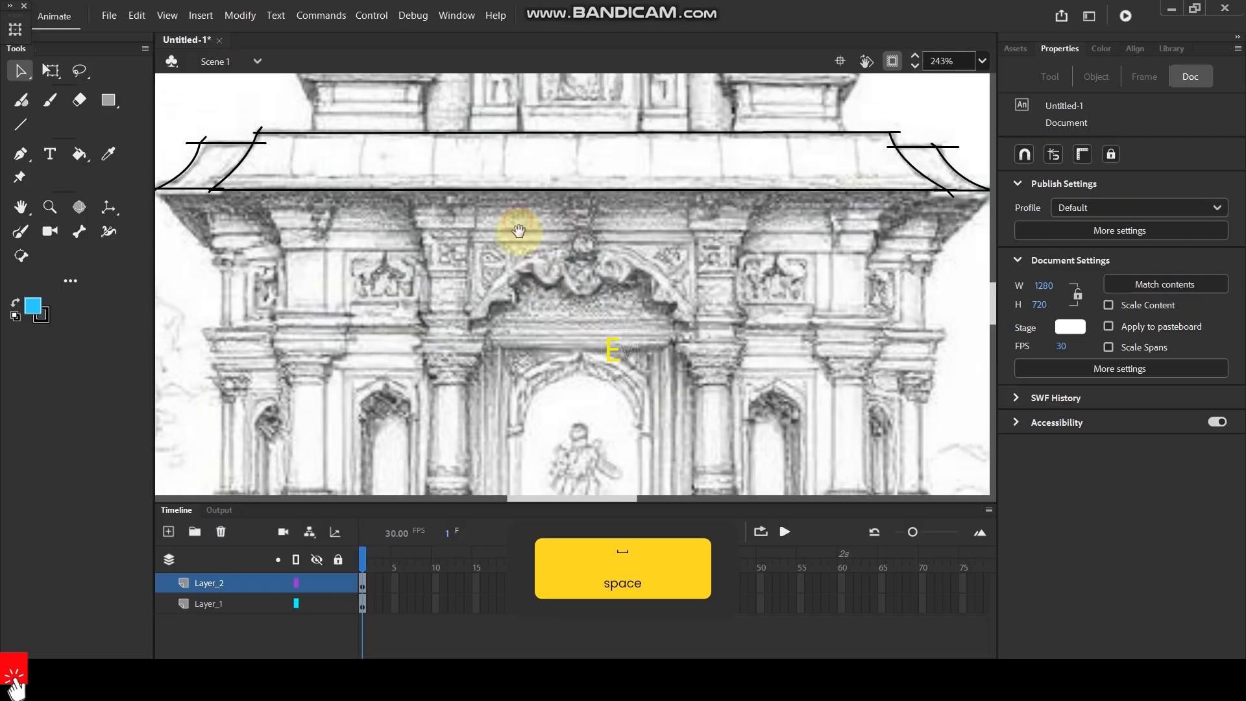
pyautogui.keyDown('ctrl'); pyautogui.scroll(2, 487, 172); pyautogui.keyUp('ctrl')
pyautogui.keyDown('ctrl'); pyautogui.scroll(-3, 464, 223); pyautogui.keyUp('ctrl')
pyautogui.keyDown('ctrl'); pyautogui.scroll(1, 464, 223); pyautogui.keyUp('ctrl')
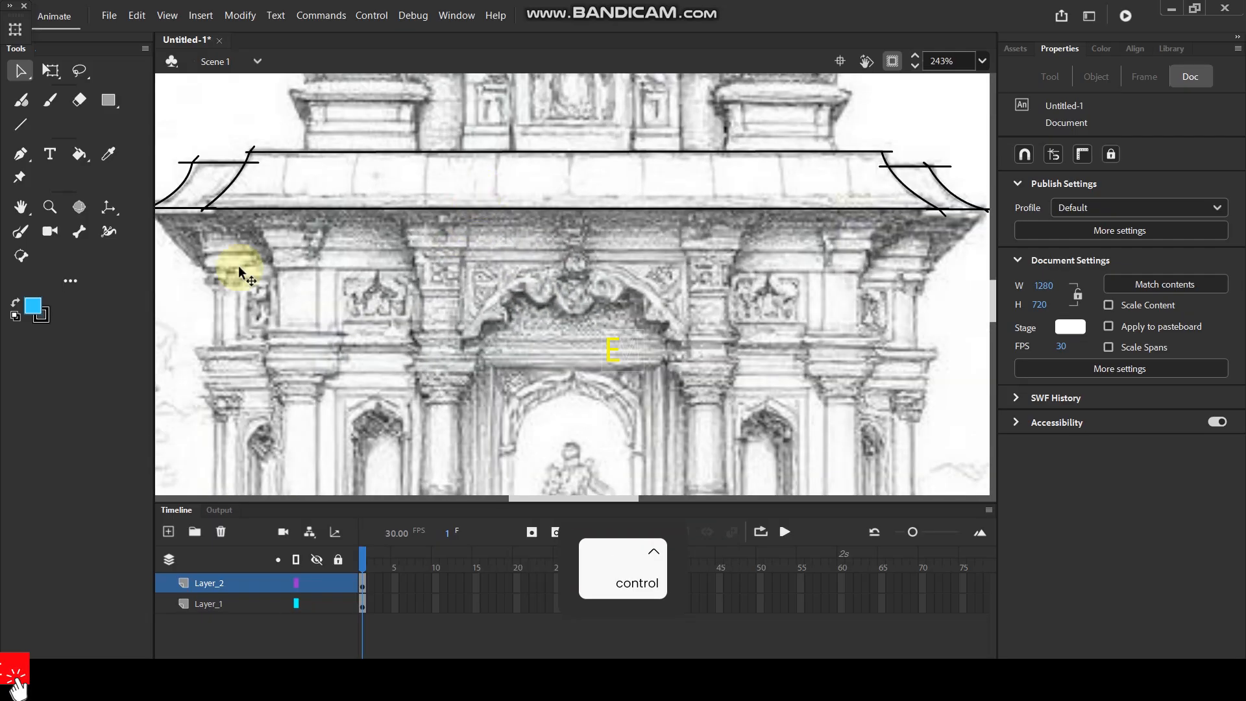
pyautogui.click(29, 305)
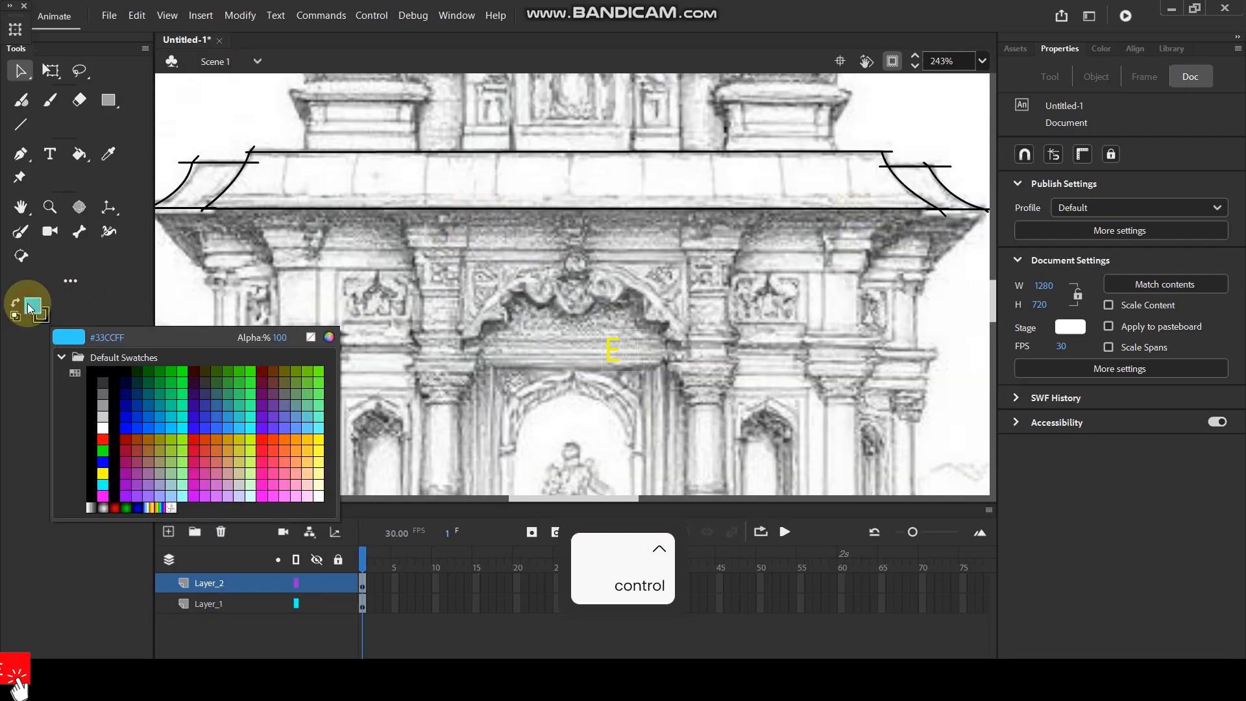
pyautogui.click(285, 434)
pyautogui.click(78, 154)
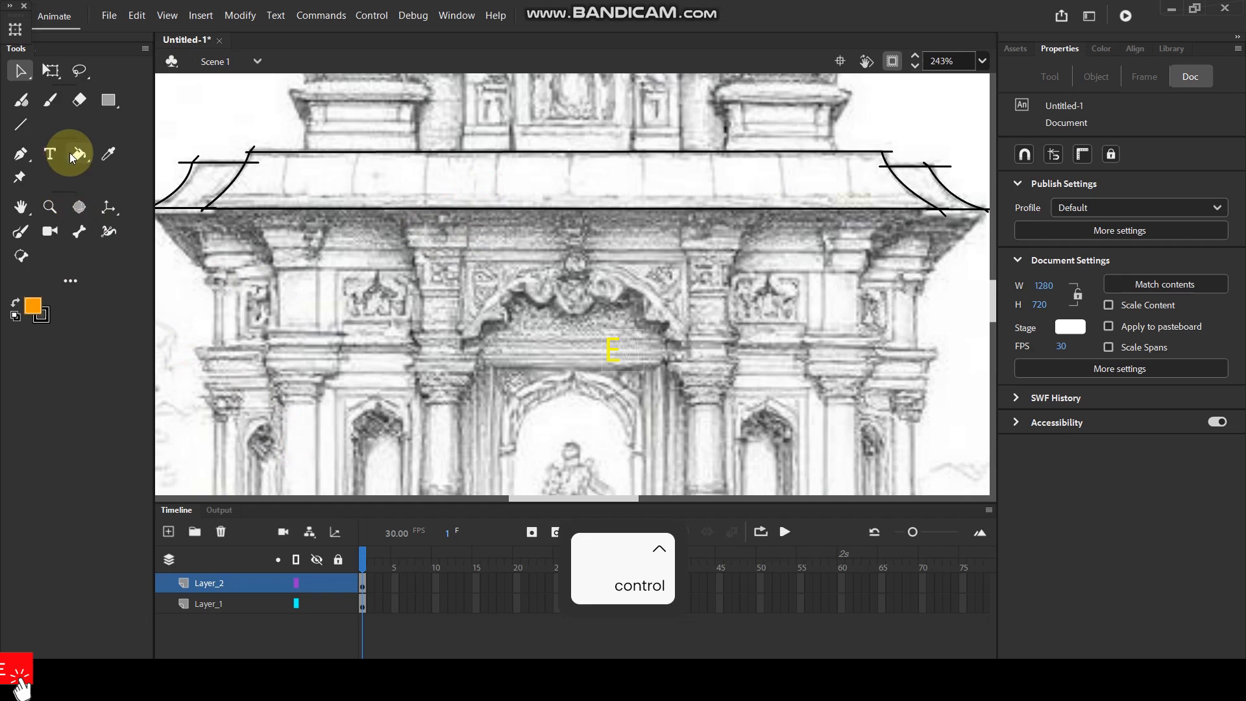
pyautogui.click(831, 189)
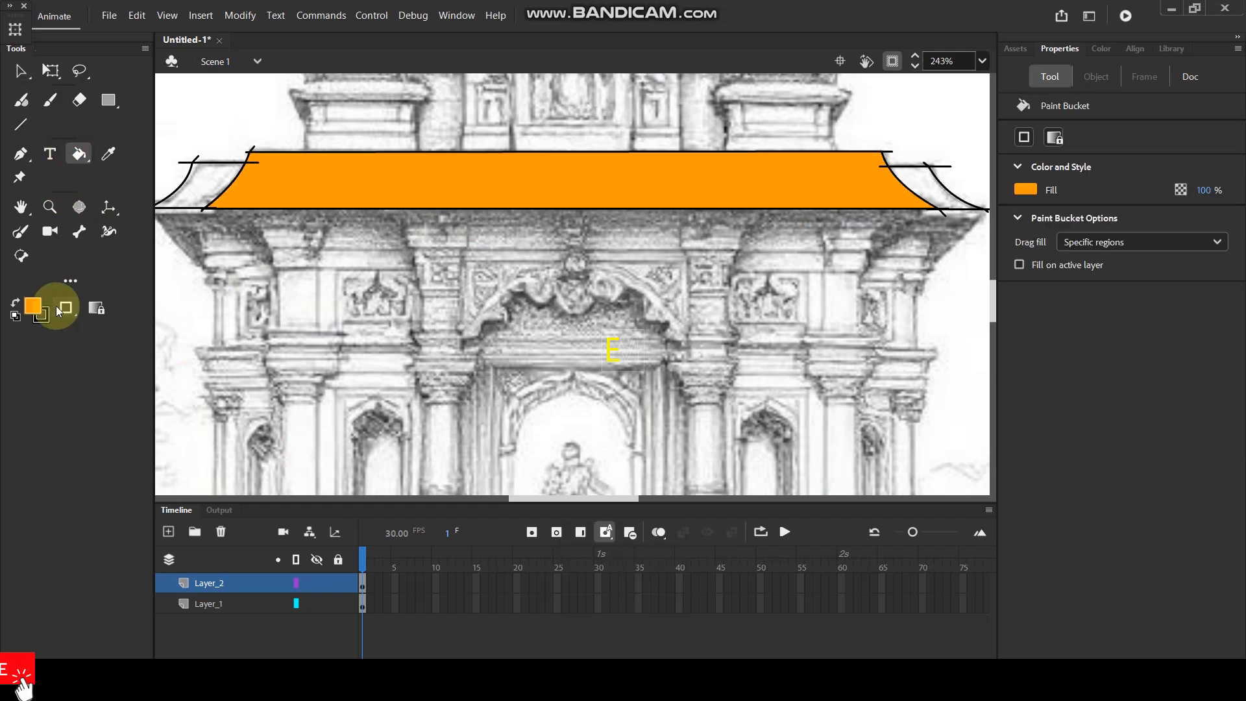
# Fill both side roof sections with the darker orange #C67702.
pyautogui.click(32, 305)
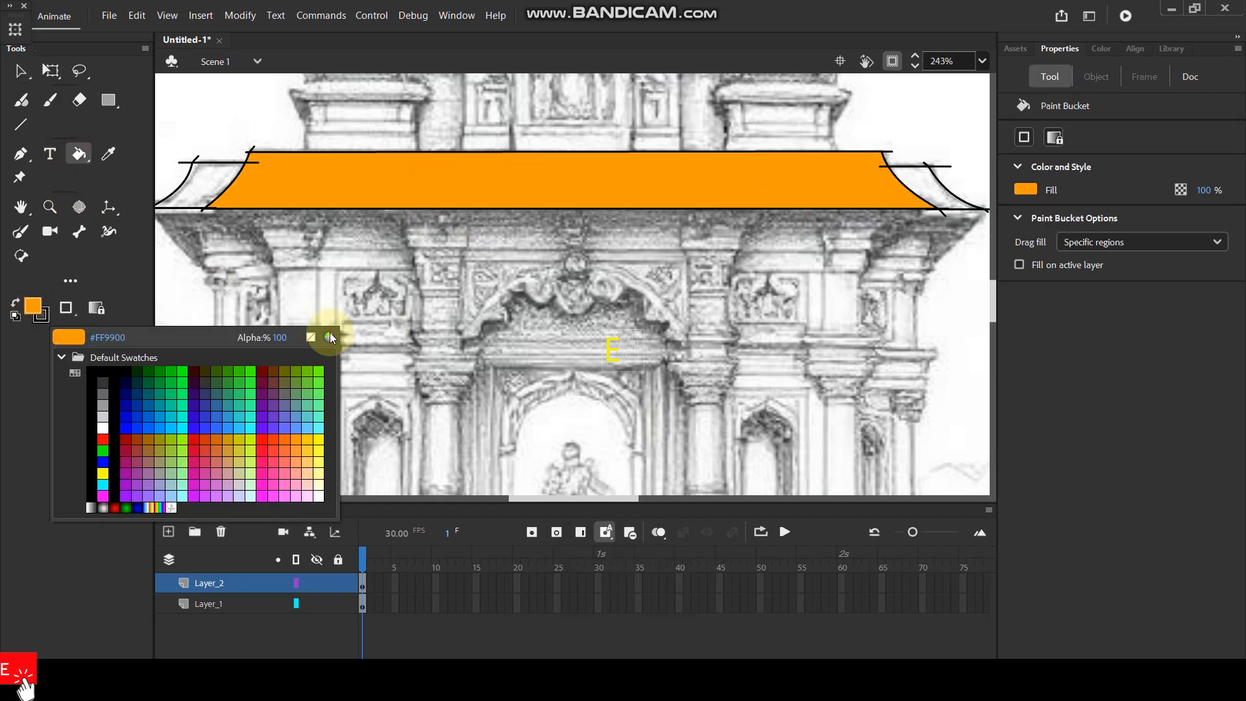
pyautogui.click(330, 336)
pyautogui.click(274, 193)
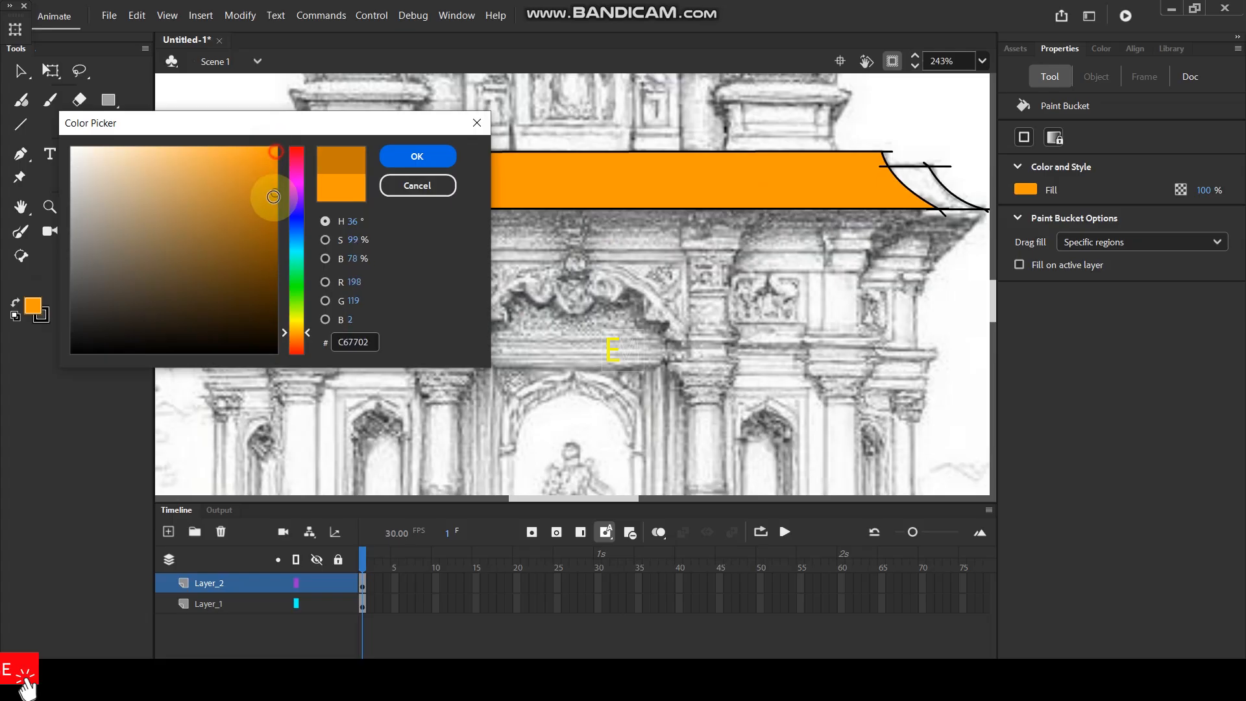
pyautogui.click(418, 155)
pyautogui.click(935, 180)
pyautogui.click(195, 185)
# Try to select all the traced roof shapes at once and undo the resulting edit.
pyautogui.keyDown('ctrl'); pyautogui.scroll(-2, 690, 240); pyautogui.keyUp('ctrl')
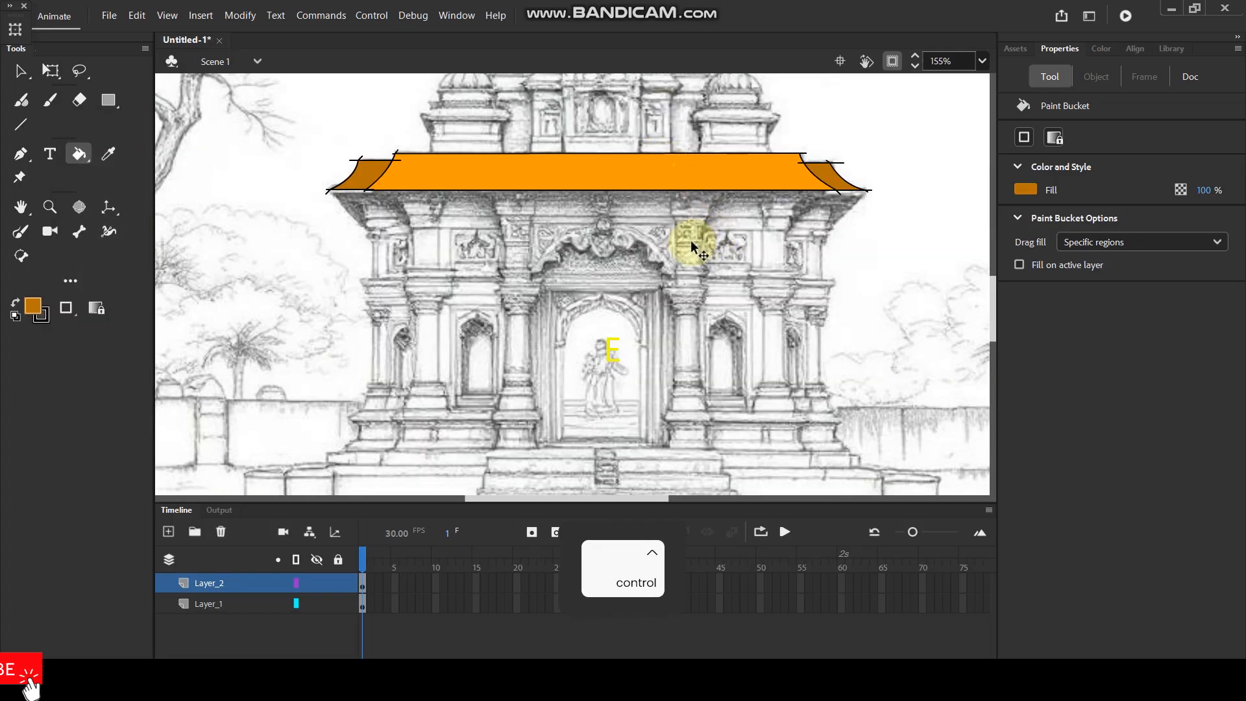
pyautogui.keyDown('ctrl'); pyautogui.scroll(2, 690, 241); pyautogui.keyUp('ctrl')
pyautogui.press('space')
pyautogui.moveTo(625, 245); pyautogui.dragTo(631, 220)
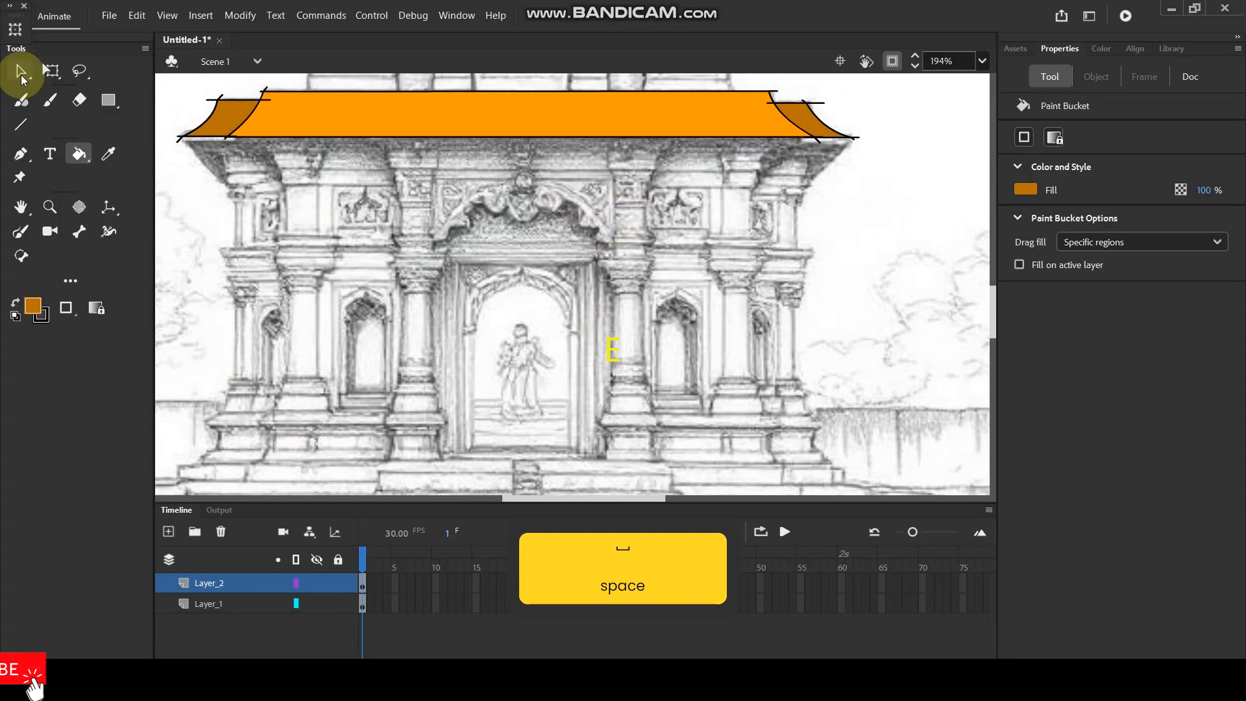
pyautogui.click(21, 74)
pyautogui.keyDown('ctrl'); pyautogui.scroll(-2, 328, 114); pyautogui.keyUp('ctrl')
pyautogui.moveTo(234, 81); pyautogui.dragTo(778, 190)
pyautogui.hotkey('ctrl', 'z')
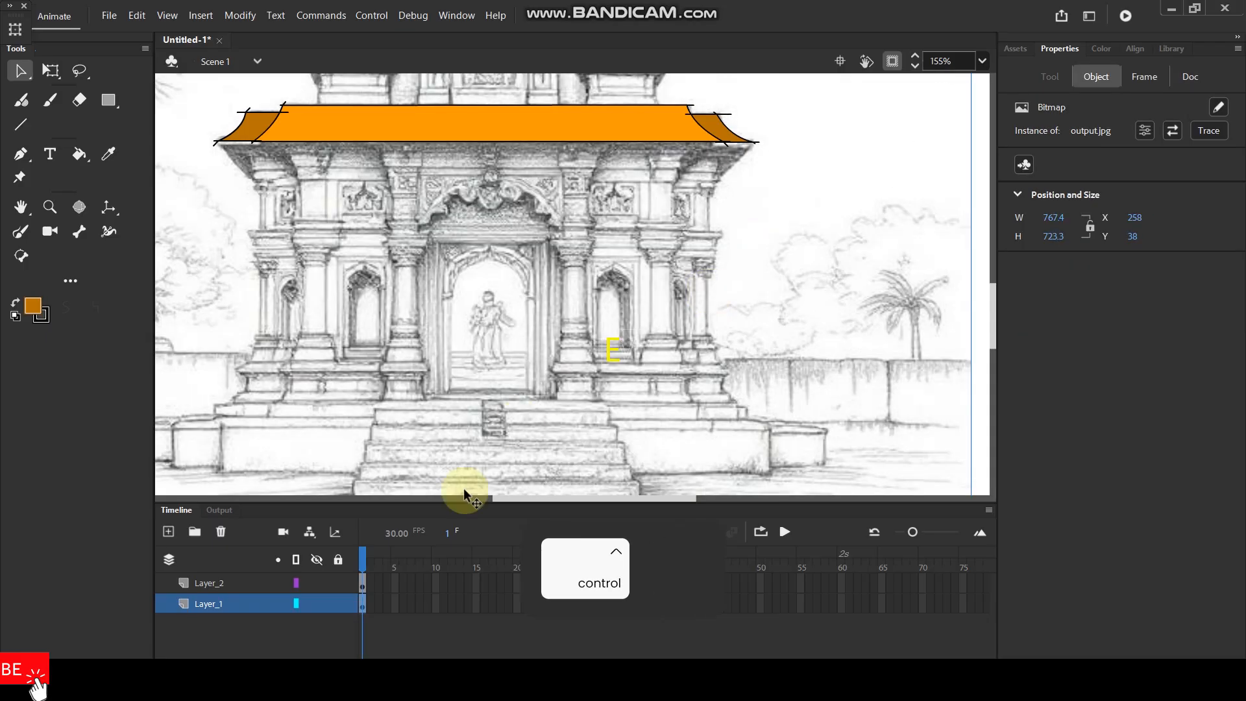
# Lock Layer_1 with the reference sketch and return to Layer_2, test-selecting the traced roof shapes and deselecting them.
pyautogui.click(338, 604)
pyautogui.click(237, 581)
pyautogui.keyDown('ctrl'); pyautogui.scroll(2, 539, 208); pyautogui.keyUp('ctrl')
pyautogui.keyDown('ctrl'); pyautogui.scroll(-3, 454, 108); pyautogui.keyUp('ctrl')
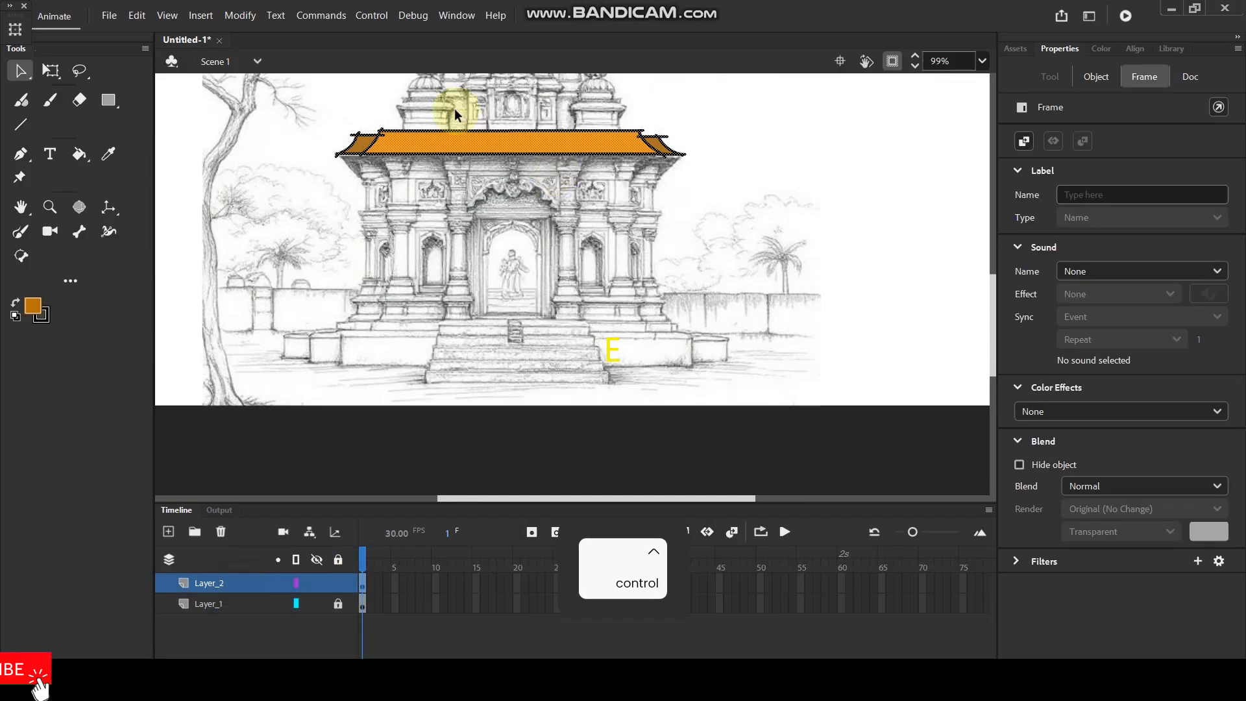
pyautogui.keyDown('ctrl'); pyautogui.scroll(3, 285, 114); pyautogui.keyUp('ctrl')
pyautogui.keyDown('ctrl'); pyautogui.scroll(-1, 516, 225); pyautogui.keyUp('ctrl')
pyautogui.moveTo(215, 121); pyautogui.dragTo(966, 242)
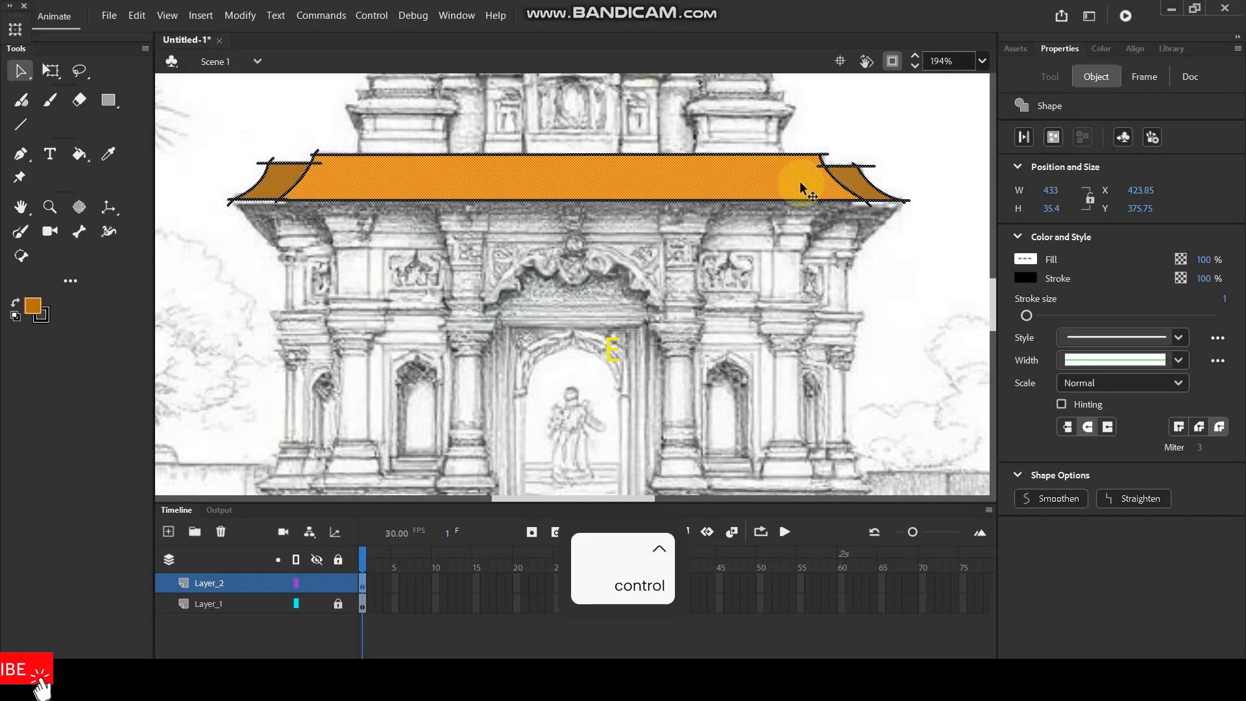
pyautogui.click(788, 230)
# Look over the sketch's lower facade, from the columns and doorway down to the entrance steps.
pyautogui.press('space')
pyautogui.moveTo(698, 262); pyautogui.dragTo(657, 197)
pyautogui.moveTo(656, 242); pyautogui.dragTo(636, 194)
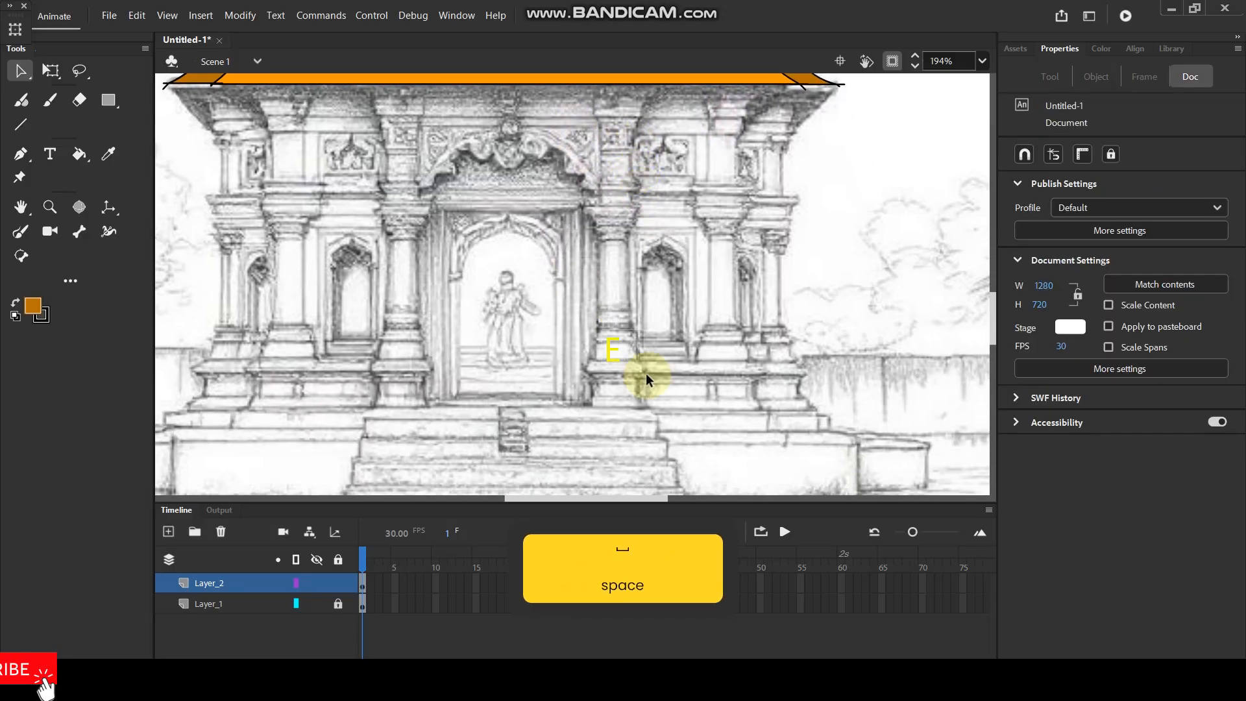
pyautogui.keyDown('ctrl'); pyautogui.scroll(3, 586, 425); pyautogui.keyUp('ctrl')
pyautogui.press('space')
pyautogui.keyDown('ctrl'); pyautogui.scroll(-3, 700, 273); pyautogui.keyUp('ctrl')
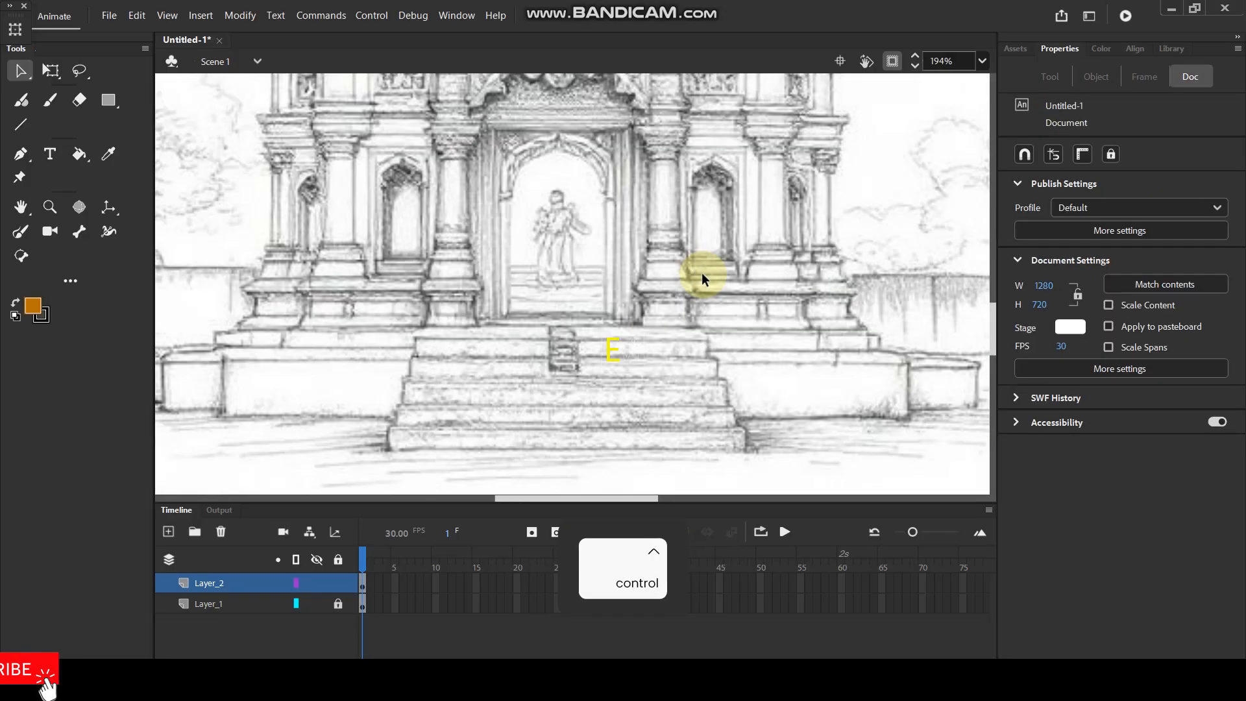
pyautogui.press('space')
pyautogui.moveTo(693, 197); pyautogui.dragTo(703, 255)
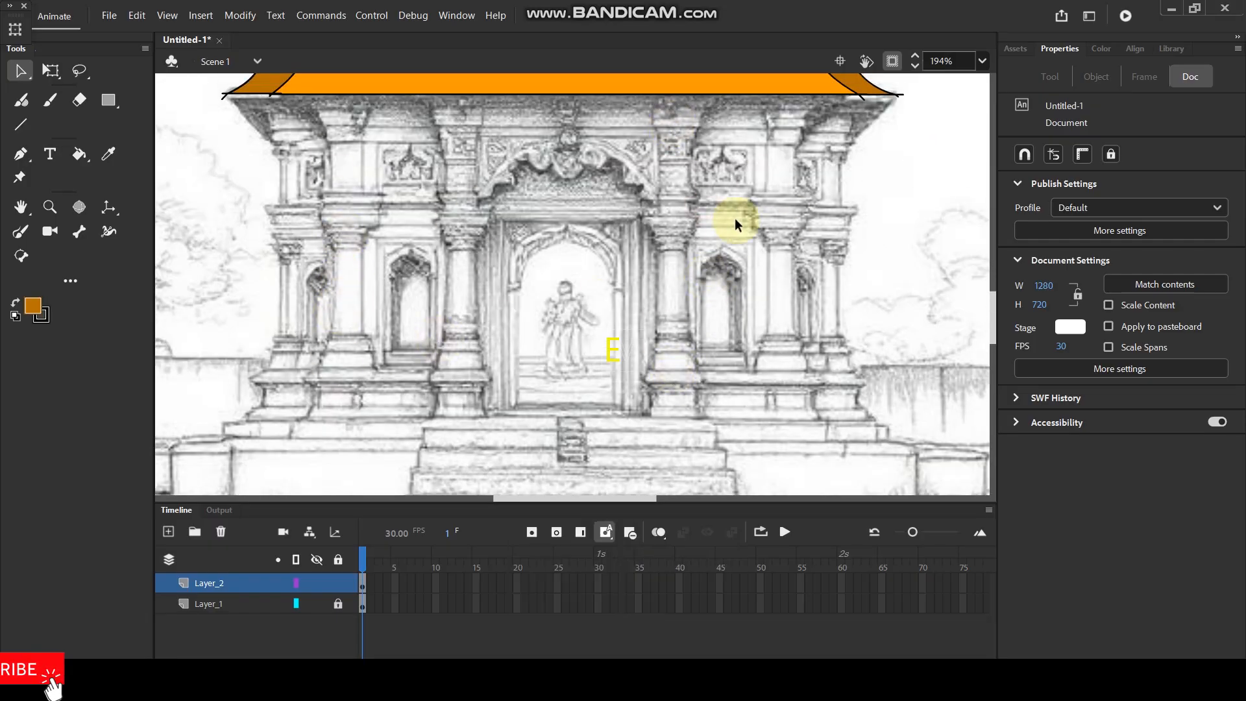
# Draw two horizontal and two vertical lines tracing the lowest base block of the column just right of the doorway.
pyautogui.keyDown('ctrl'); pyautogui.scroll(4, 699, 279); pyautogui.keyUp('ctrl')
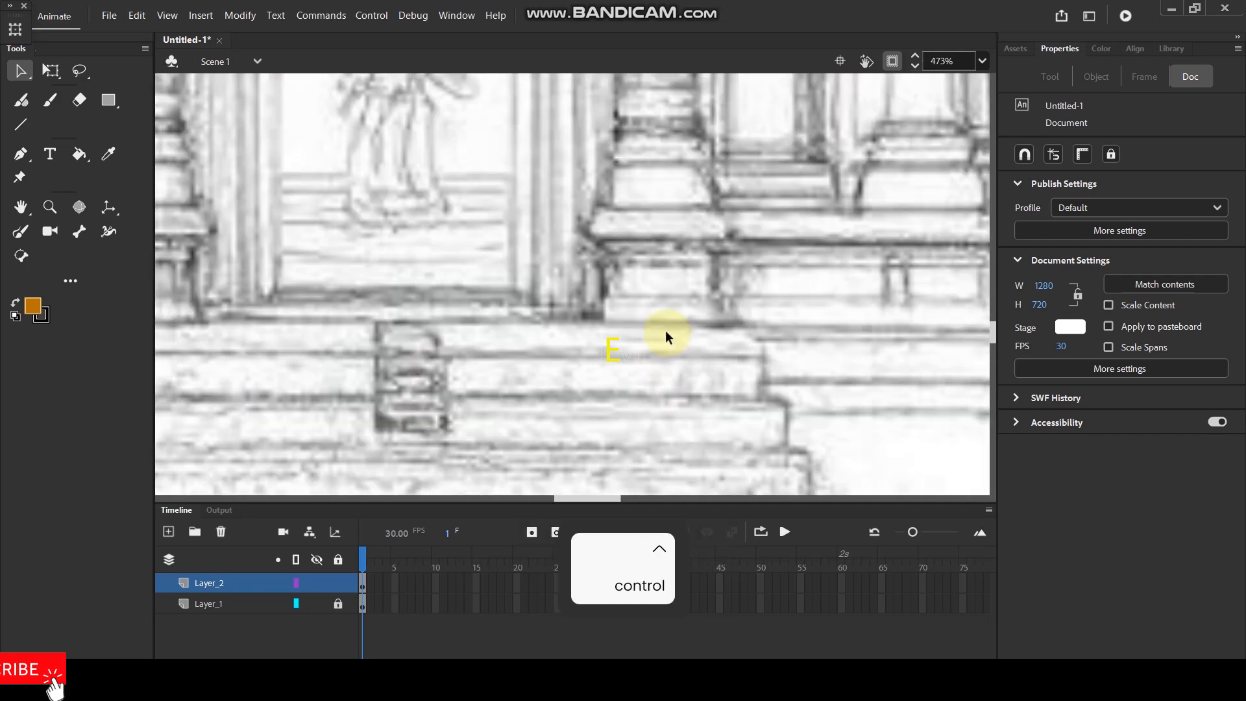
pyautogui.press('n')
pyautogui.moveTo(592, 296); pyautogui.dragTo(736, 294)
pyautogui.moveTo(595, 322); pyautogui.dragTo(750, 323)
pyautogui.moveTo(709, 231); pyautogui.dragTo(709, 303)
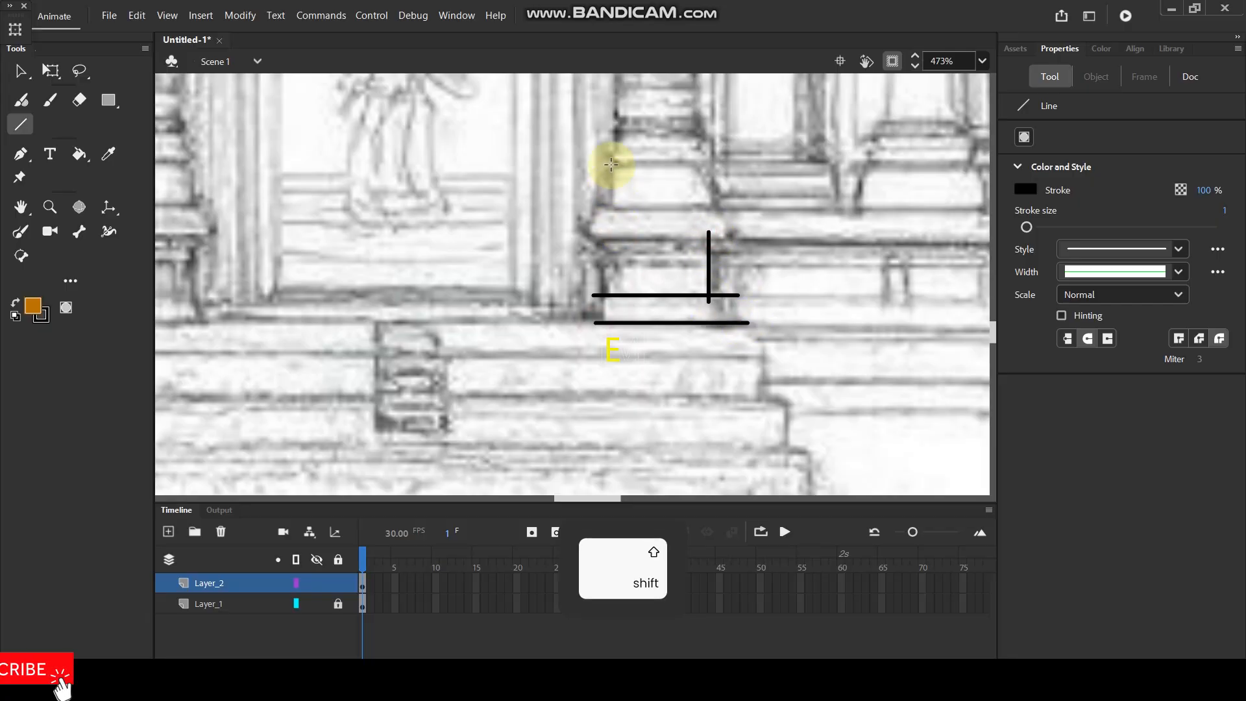
pyautogui.moveTo(611, 193); pyautogui.dragTo(611, 313)
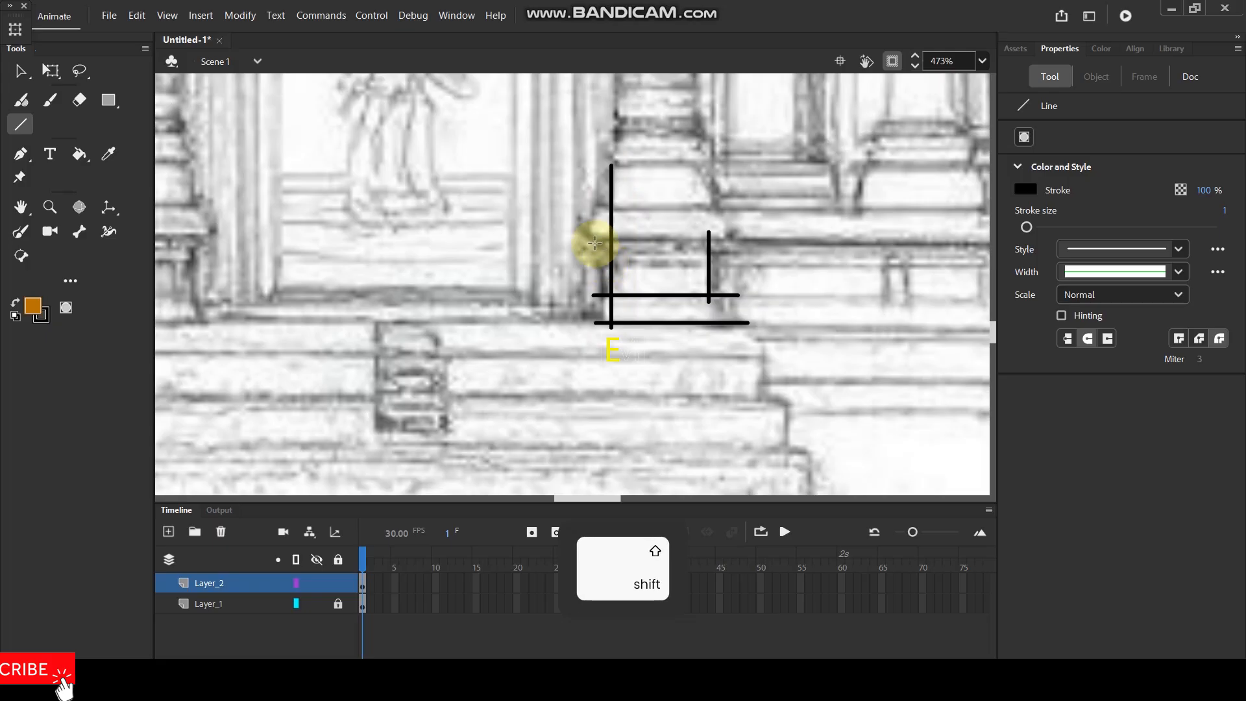
# Trace the protruding slab and the block above it on the column's base with straight horizontal and vertical lines.
pyautogui.moveTo(591, 241); pyautogui.dragTo(738, 241)
pyautogui.moveTo(596, 209)
pyautogui.mouseDown()
pyautogui.moveTo(734, 211)
pyautogui.moveTo(728, 253)
pyautogui.mouseUp()
pyautogui.moveTo(597, 203); pyautogui.dragTo(596, 253)
pyautogui.moveTo(652, 170); pyautogui.dragTo(688, 310)
# Trace the column's shaft with two long vertical lines and close its top with a line bent slightly upward.
pyautogui.moveTo(668, 250); pyautogui.dragTo(668, 325)
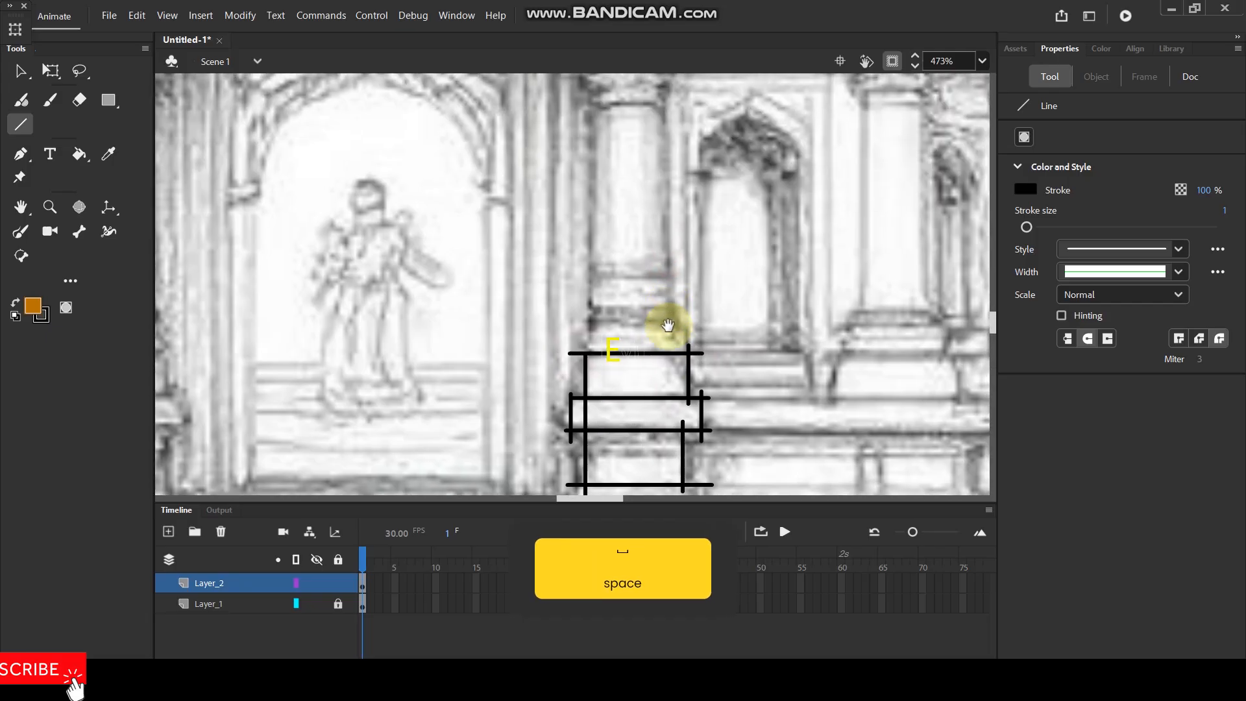
pyautogui.moveTo(595, 139); pyautogui.dragTo(589, 390)
pyautogui.moveTo(666, 134); pyautogui.dragTo(666, 393)
pyautogui.moveTo(657, 187); pyautogui.dragTo(653, 278)
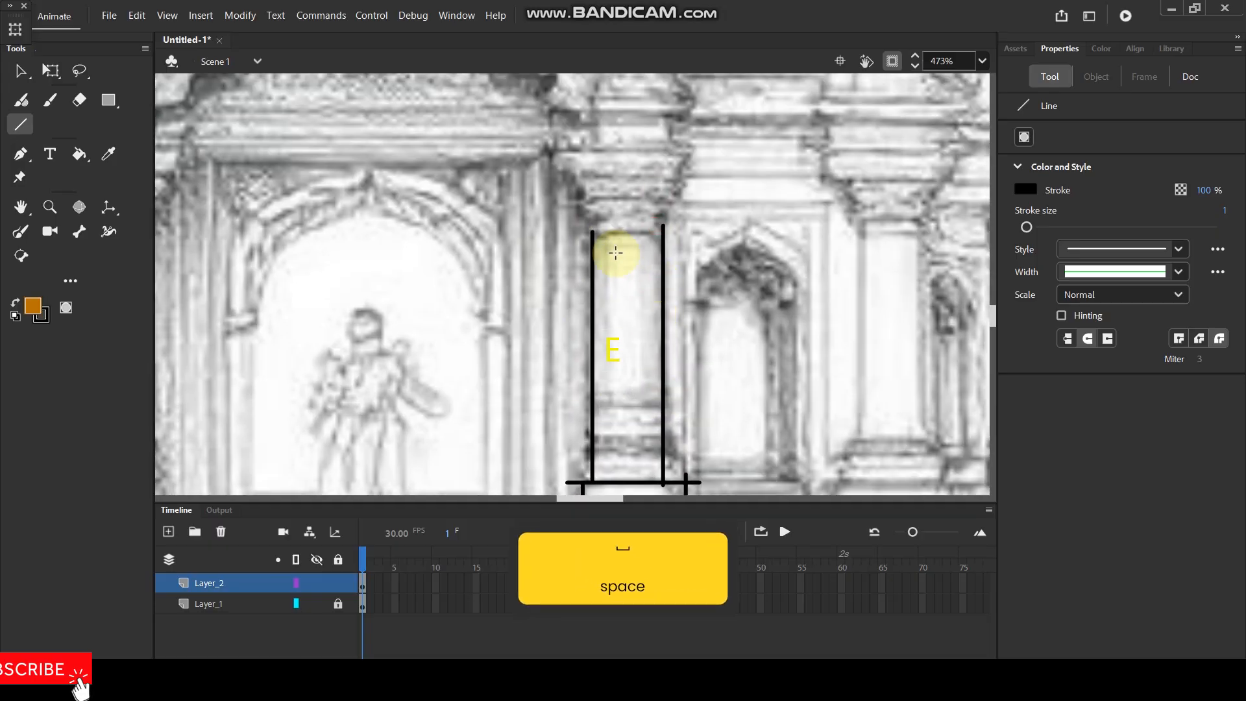
pyautogui.moveTo(590, 234)
pyautogui.mouseDown()
pyautogui.moveTo(667, 239)
pyautogui.moveTo(628, 228)
pyautogui.mouseUp()
pyautogui.press('v')
# Draw two parallel horizontal lines tracing the slab on top of the column's capital, just above the shaft.
pyautogui.moveTo(698, 184); pyautogui.dragTo(686, 219)
pyautogui.press('n')
pyautogui.moveTo(536, 184); pyautogui.dragTo(620, 184)
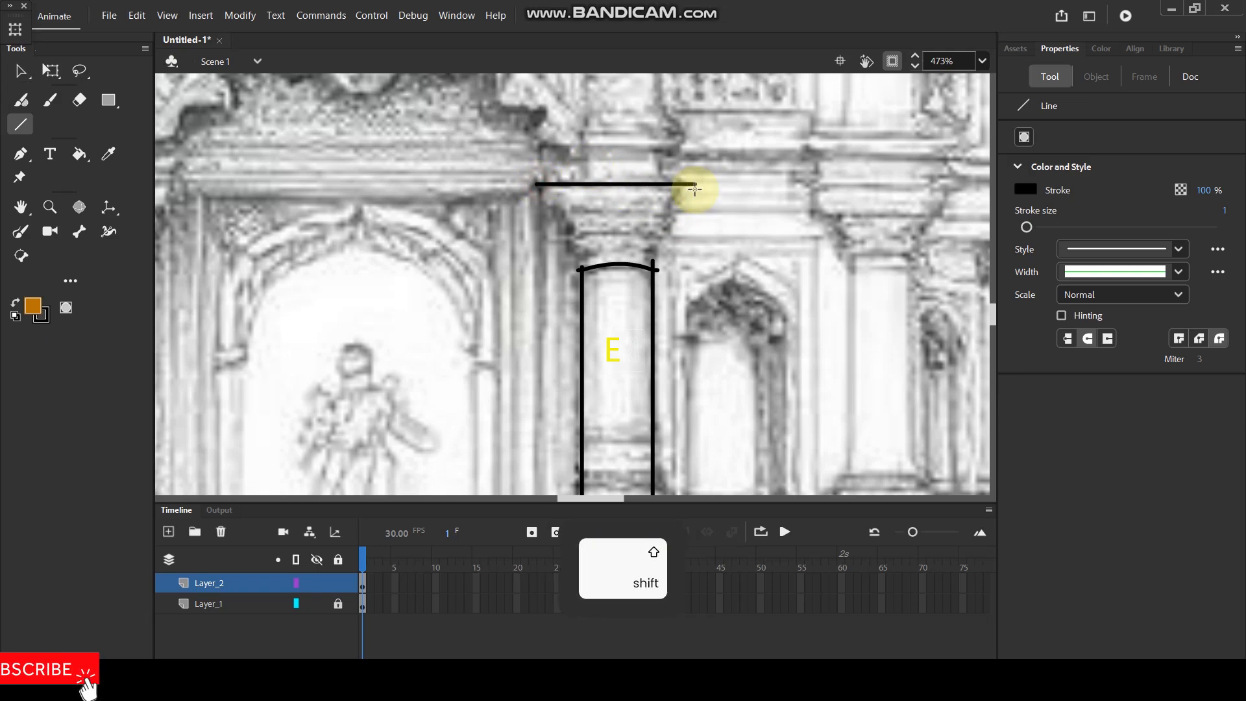
pyautogui.moveTo(694, 189); pyautogui.dragTo(696, 189)
pyautogui.moveTo(539, 203); pyautogui.dragTo(694, 203)
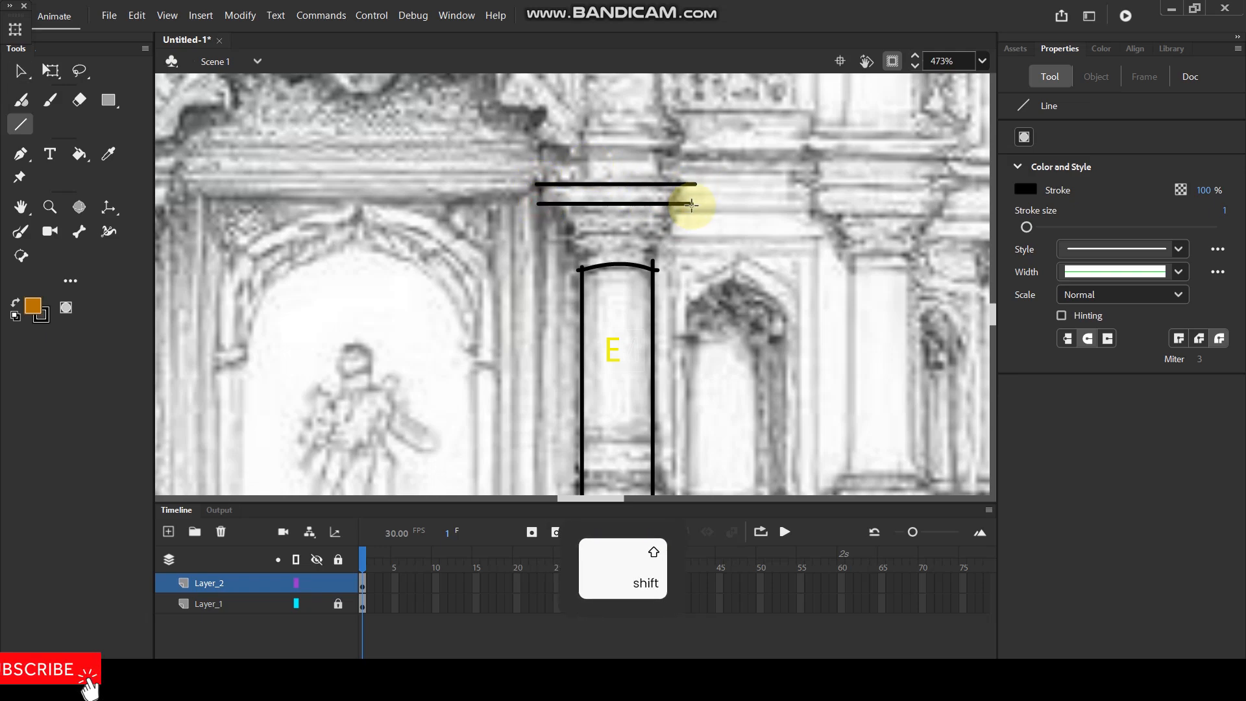
# Trace the capital's flared sides with two slanted lines bent inward, and close the slab's ends with short vertical lines.
pyautogui.moveTo(679, 200); pyautogui.dragTo(652, 269)
pyautogui.moveTo(545, 200); pyautogui.dragTo(589, 270)
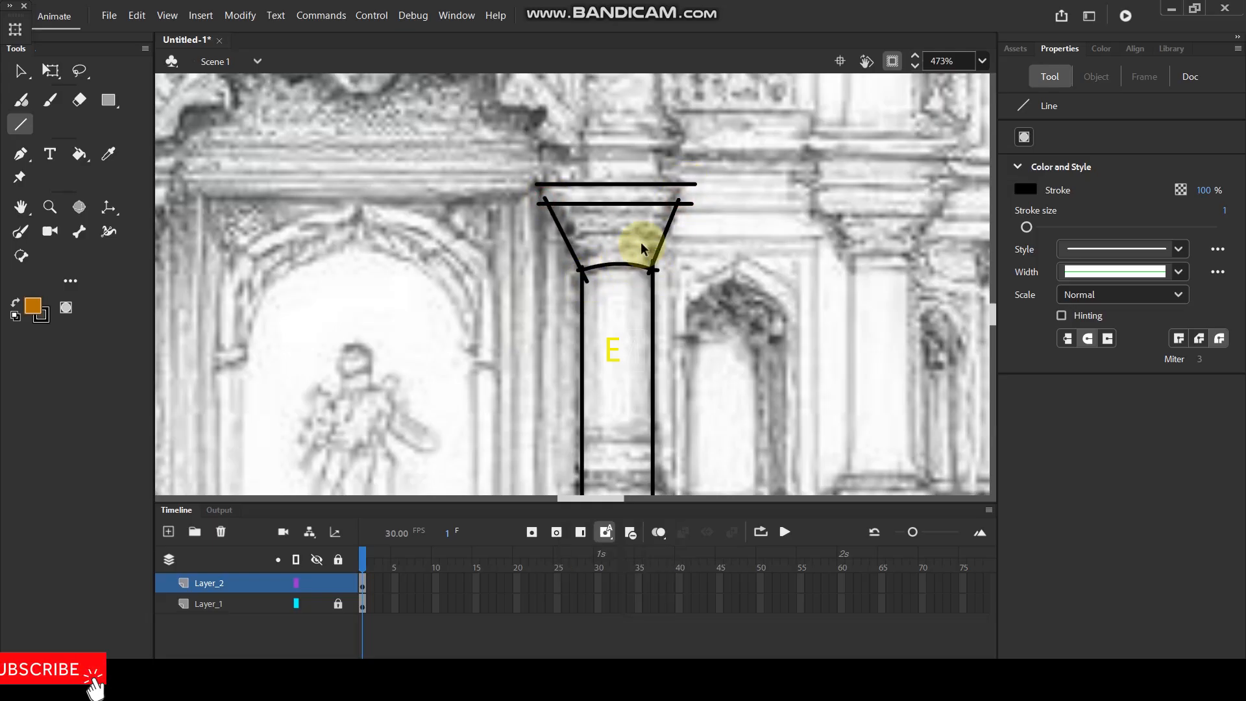
pyautogui.press('v')
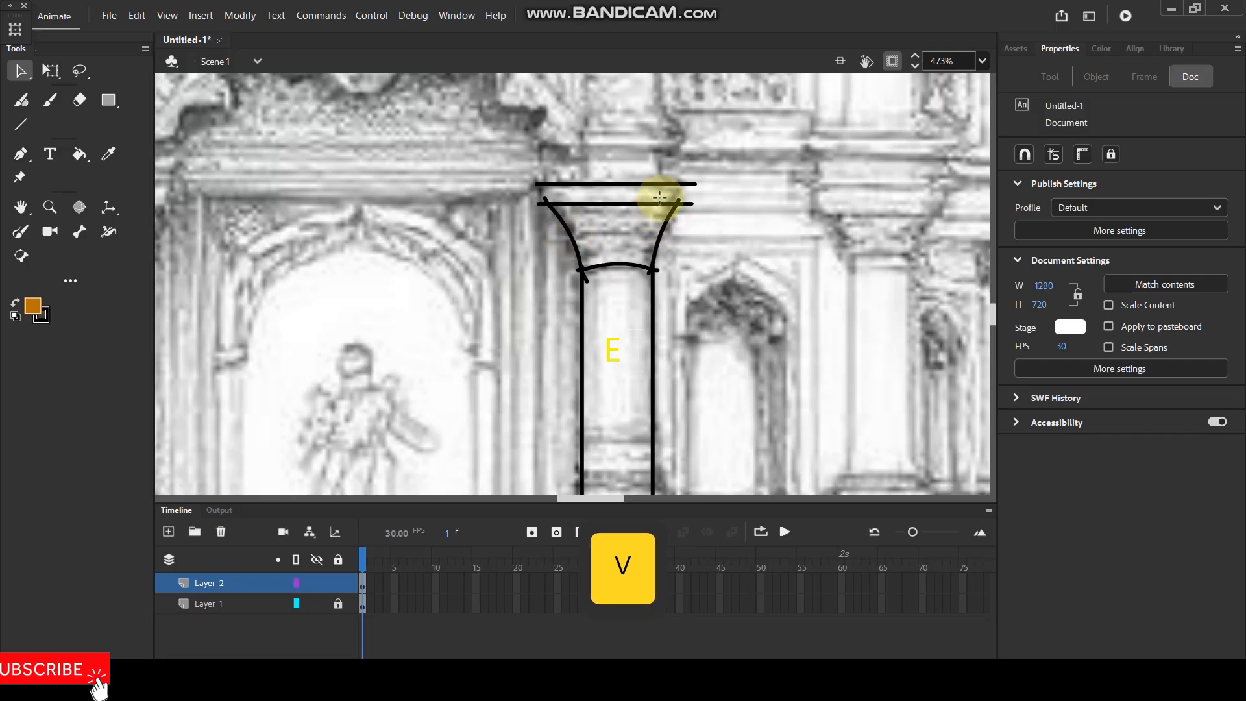
pyautogui.press('n')
pyautogui.moveTo(687, 203); pyautogui.dragTo(688, 215)
pyautogui.moveTo(541, 177); pyautogui.dragTo(541, 214)
# Trace the small block above the capital's slab with two vertical lines and a horizontal top line.
pyautogui.keyDown('ctrl'); pyautogui.scroll(-5, 606, 189); pyautogui.keyUp('ctrl')
pyautogui.keyDown('ctrl'); pyautogui.scroll(5, 609, 153); pyautogui.keyUp('ctrl')
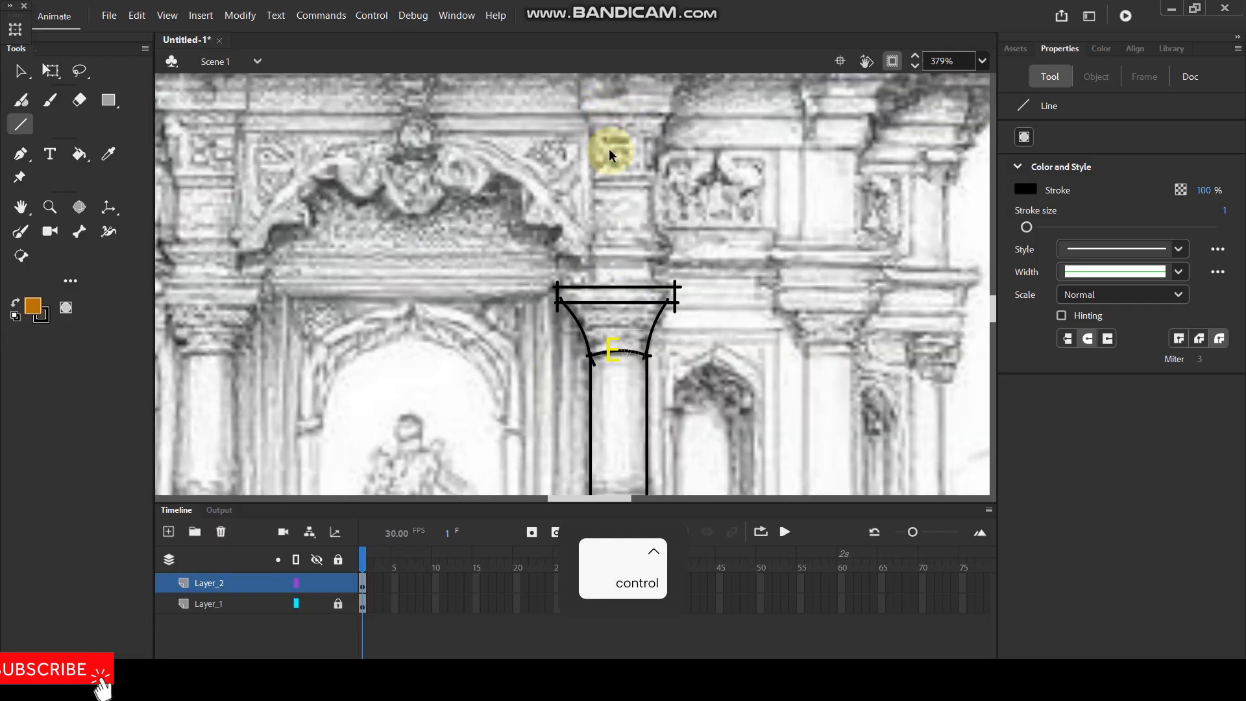
pyautogui.moveTo(617, 162); pyautogui.dragTo(651, 222)
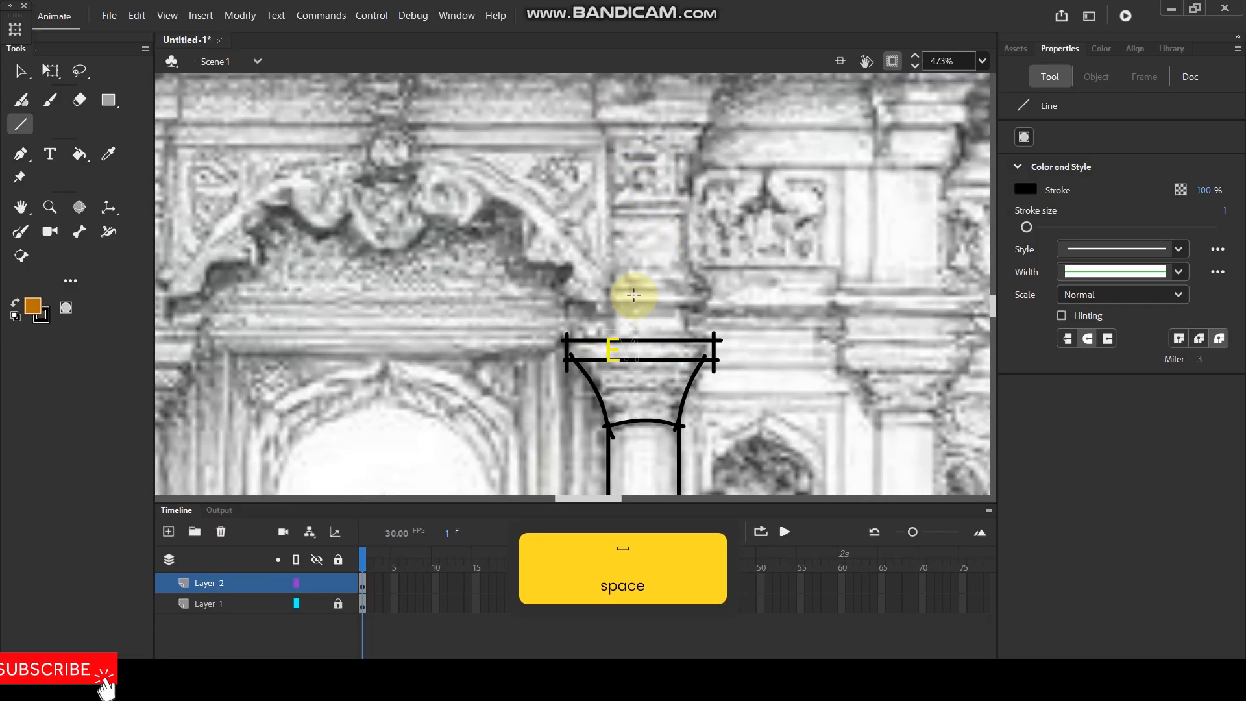
pyautogui.press('n')
pyautogui.moveTo(685, 301); pyautogui.dragTo(685, 339)
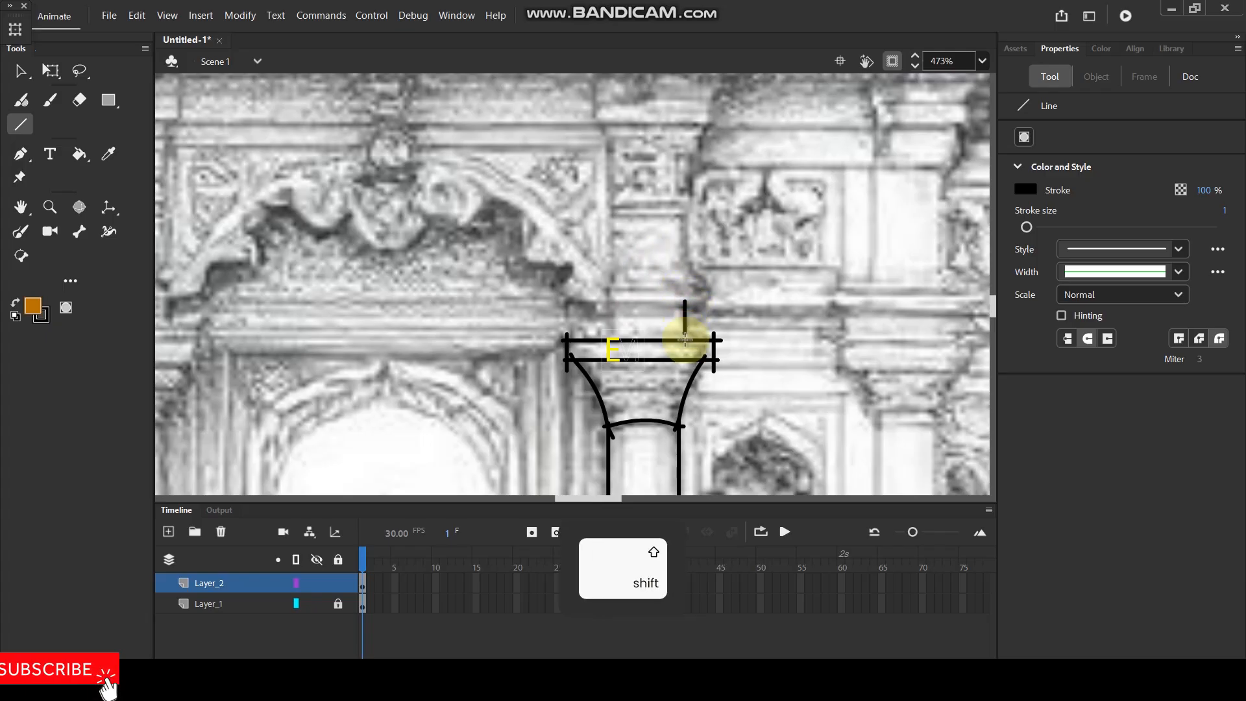
pyautogui.moveTo(609, 288)
pyautogui.mouseDown()
pyautogui.moveTo(610, 339)
pyautogui.moveTo(685, 297)
pyautogui.mouseUp()
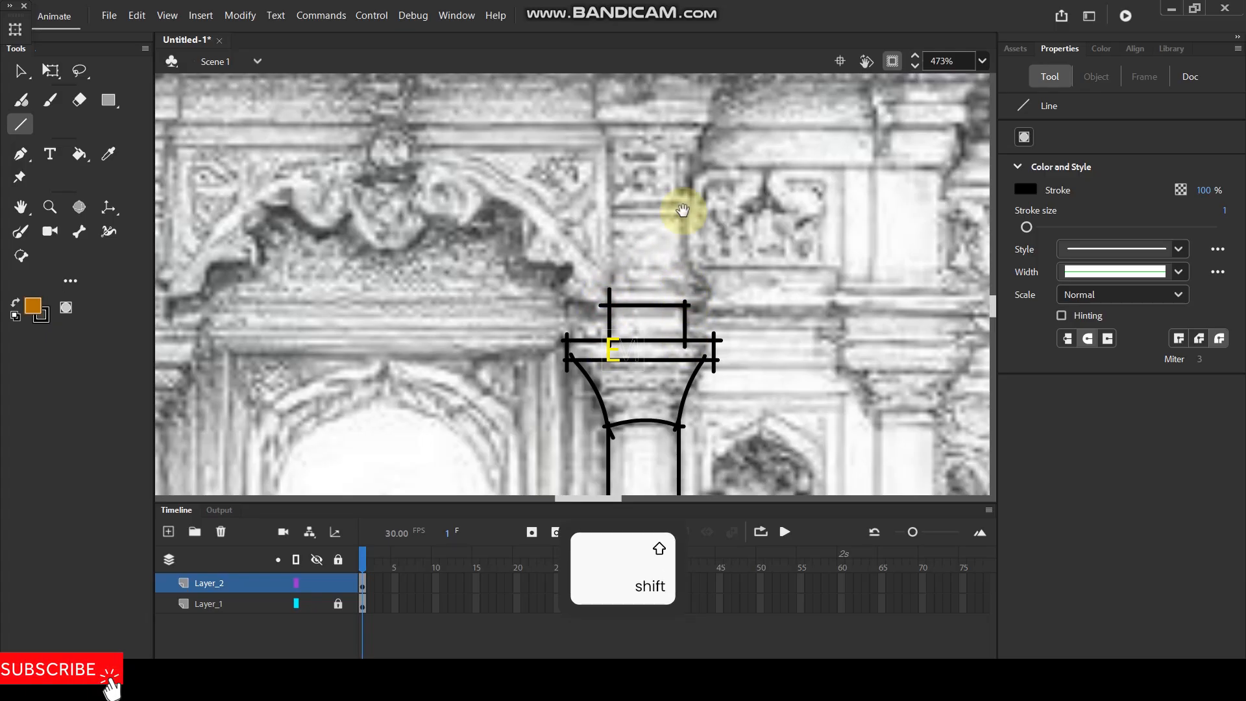
# Outline the column's topmost block just beneath the roof with two horizontal and two vertical lines.
pyautogui.press('space')
pyautogui.moveTo(680, 206); pyautogui.dragTo(662, 301)
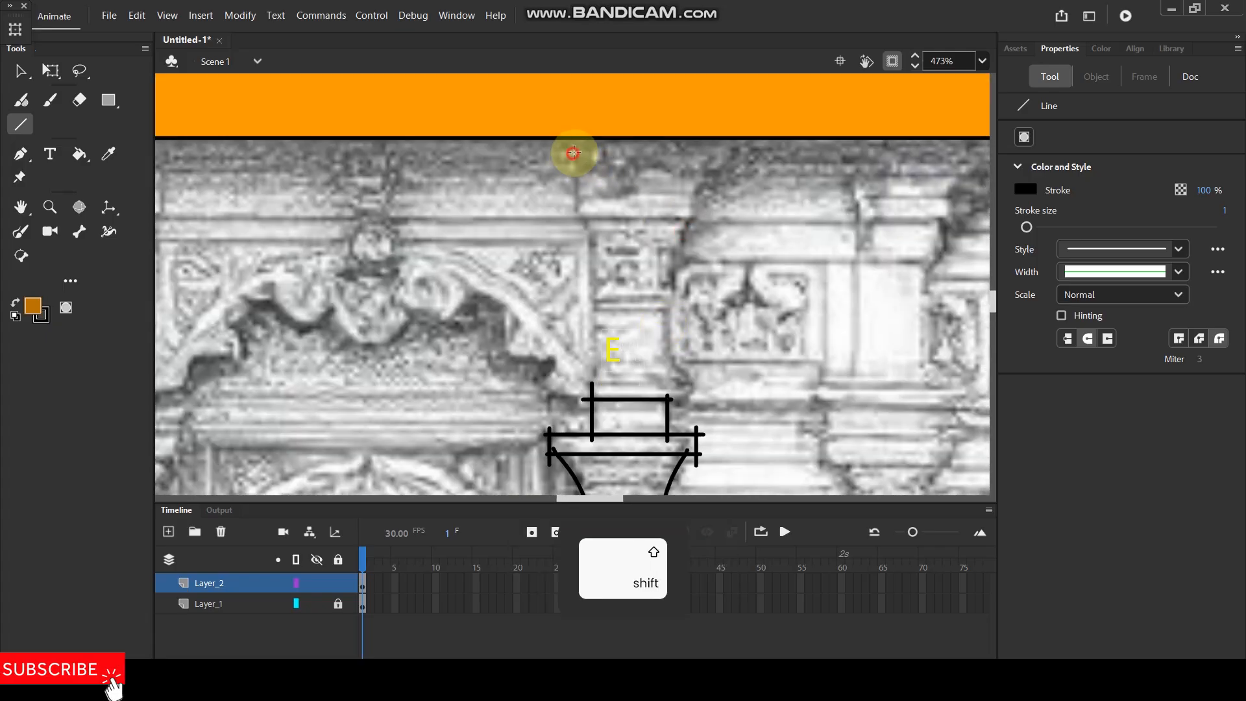
pyautogui.moveTo(573, 153); pyautogui.dragTo(673, 154)
pyautogui.moveTo(566, 215); pyautogui.dragTo(701, 216)
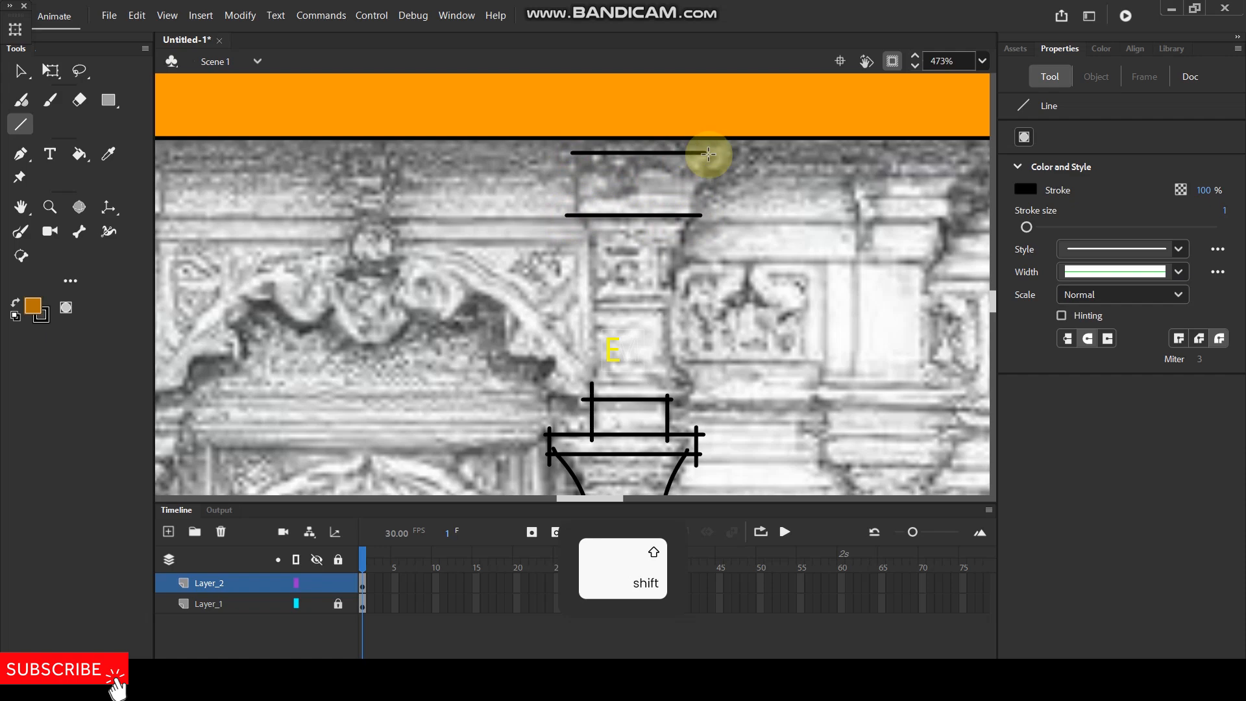
pyautogui.moveTo(695, 150); pyautogui.dragTo(695, 224)
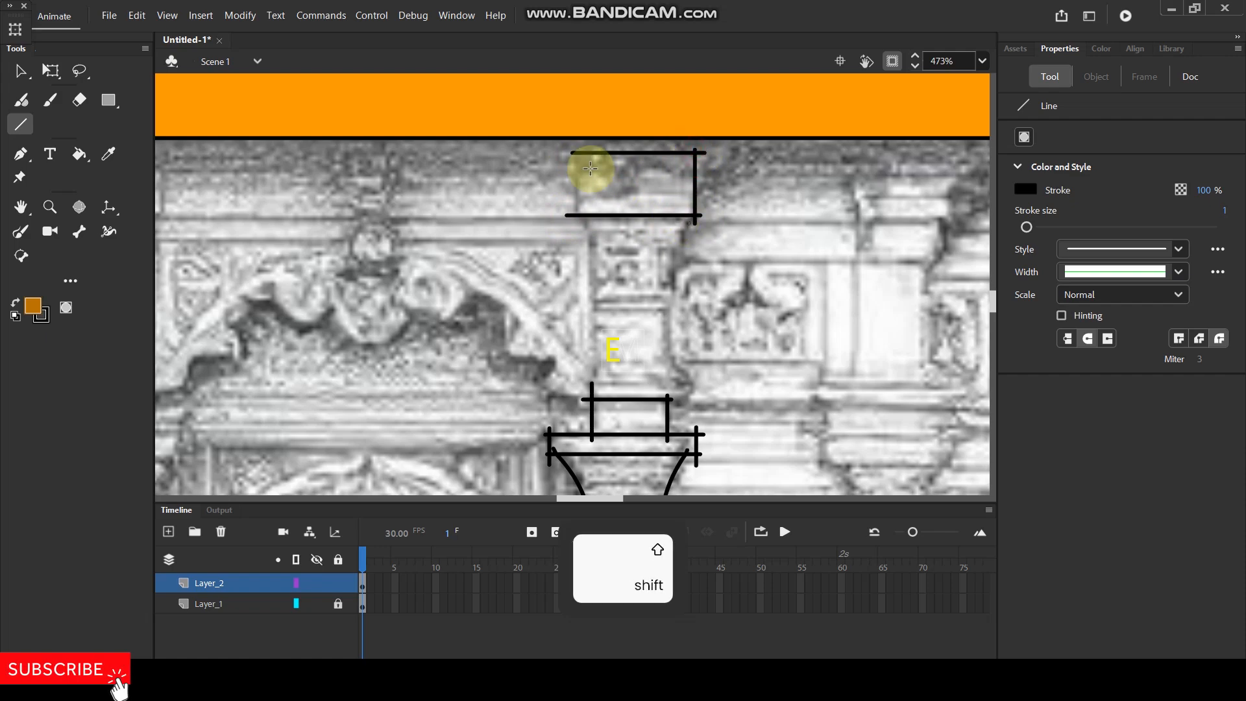
pyautogui.moveTo(577, 152); pyautogui.dragTo(592, 316)
# Trace the tapering sides below the topmost block and bend them inward to follow the sketch.
pyautogui.moveTo(695, 222); pyautogui.dragTo(672, 310)
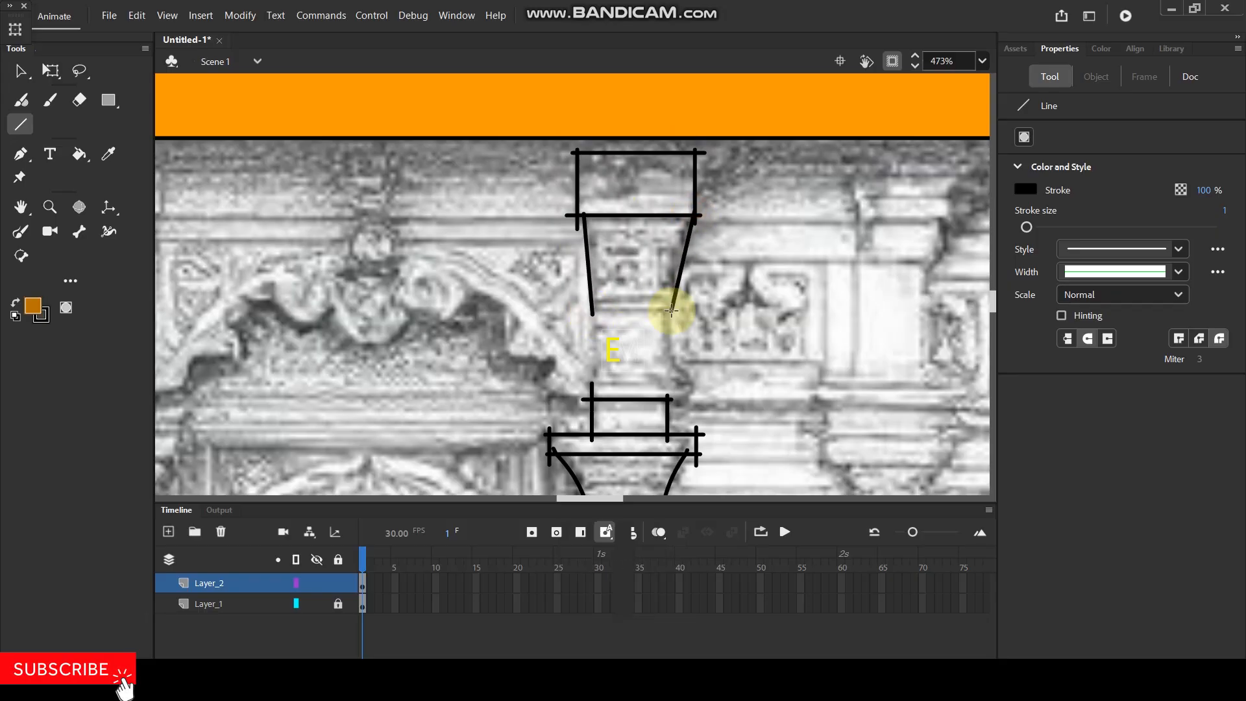
pyautogui.press('v')
pyautogui.moveTo(584, 269); pyautogui.dragTo(590, 269)
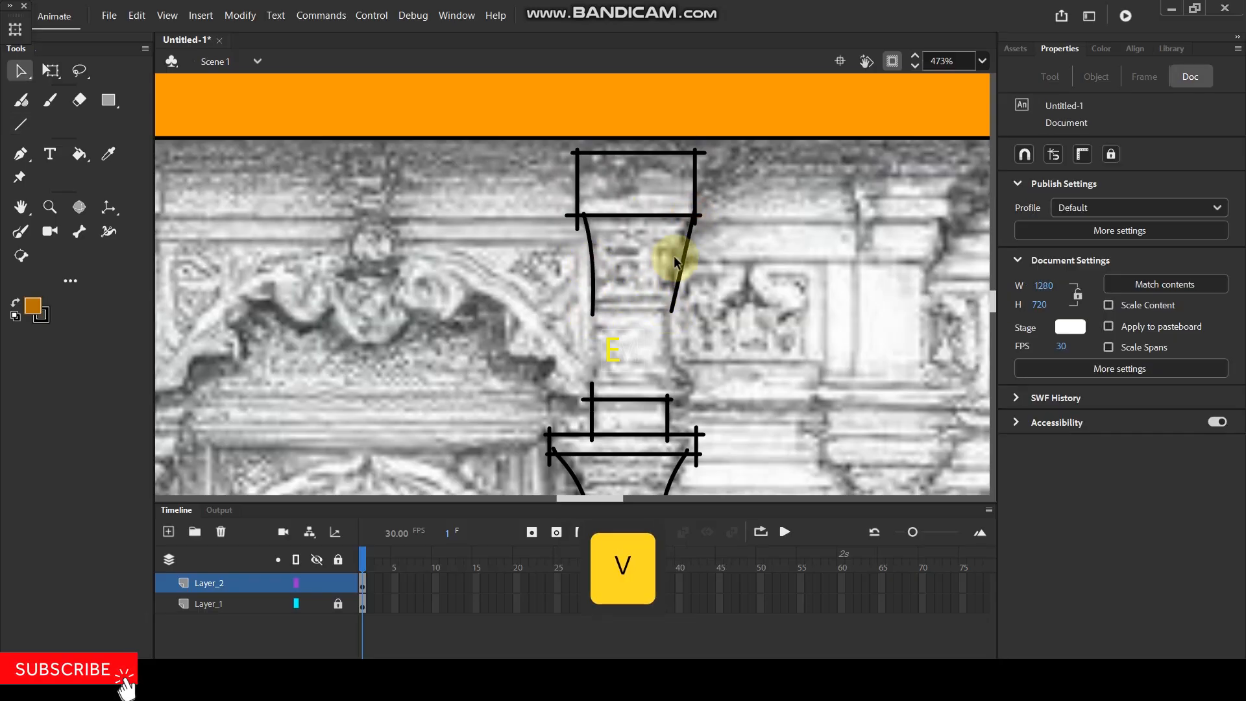
pyautogui.moveTo(684, 249); pyautogui.dragTo(676, 251)
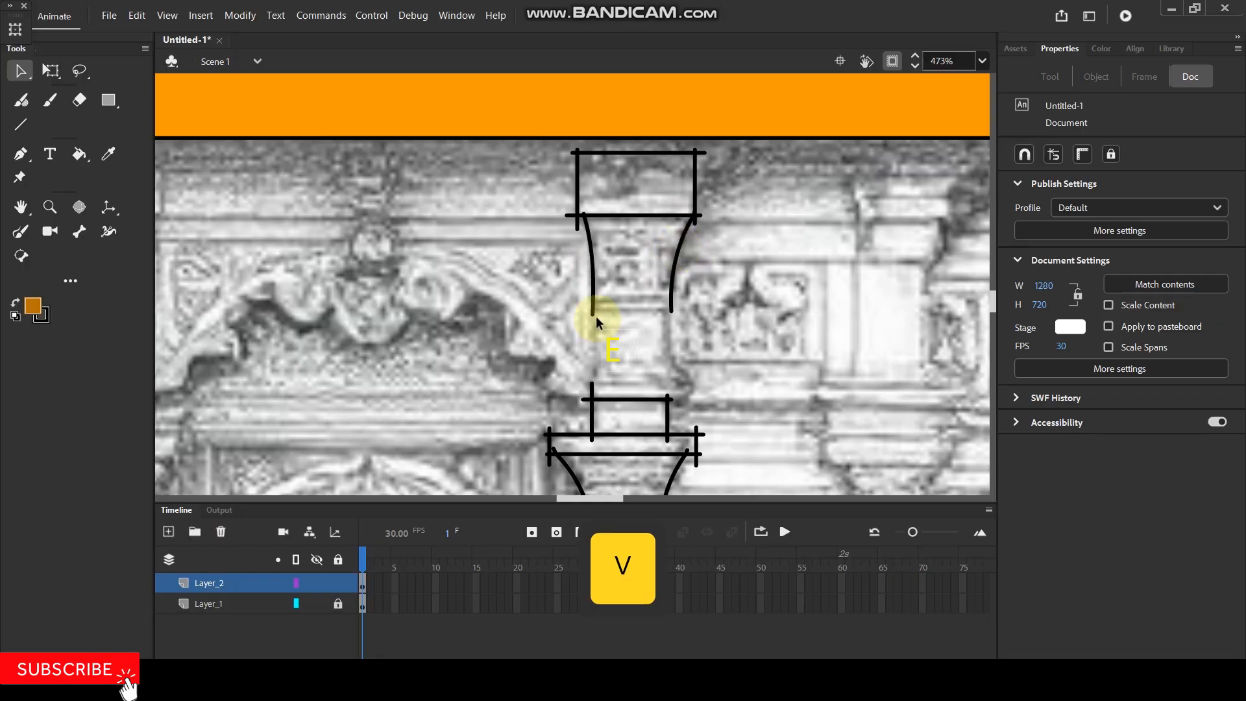
pyautogui.moveTo(592, 313); pyautogui.dragTo(597, 310)
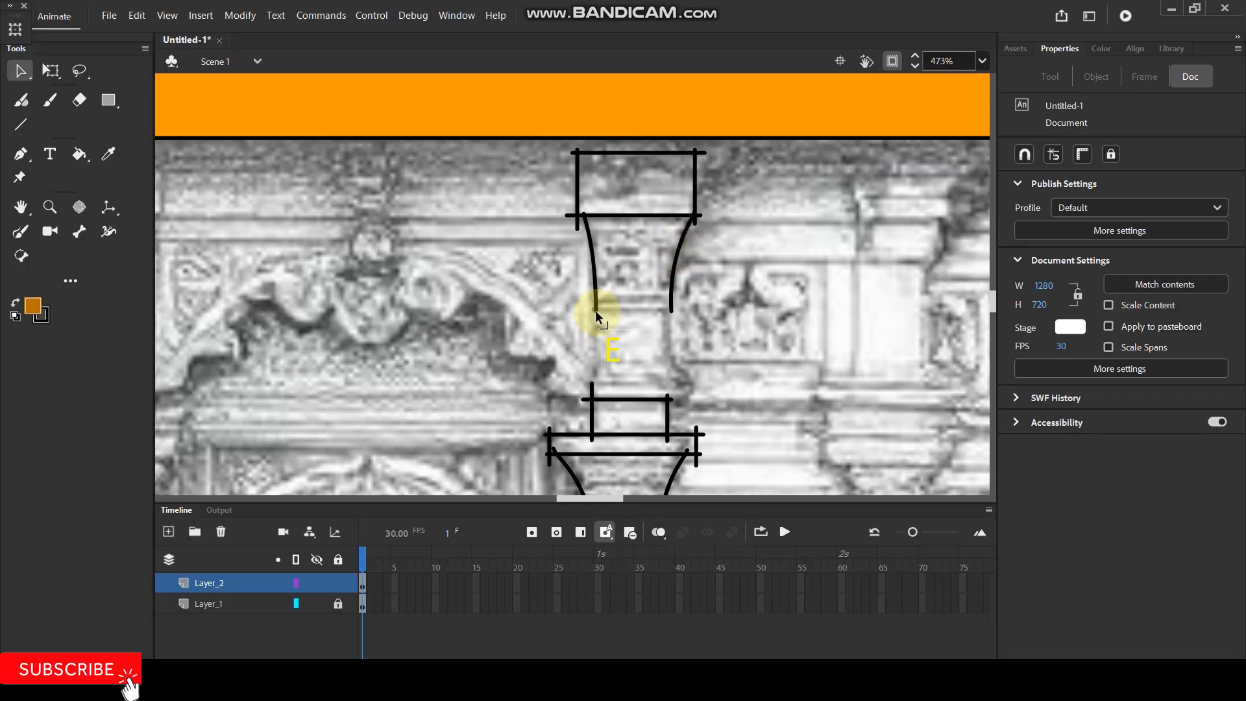
# Close the tapered section with a horizontal line and join it to the small block below with two vertical lines.
pyautogui.press('n')
pyautogui.moveTo(590, 306)
pyautogui.mouseDown()
pyautogui.moveTo(680, 305)
pyautogui.moveTo(667, 400)
pyautogui.mouseUp()
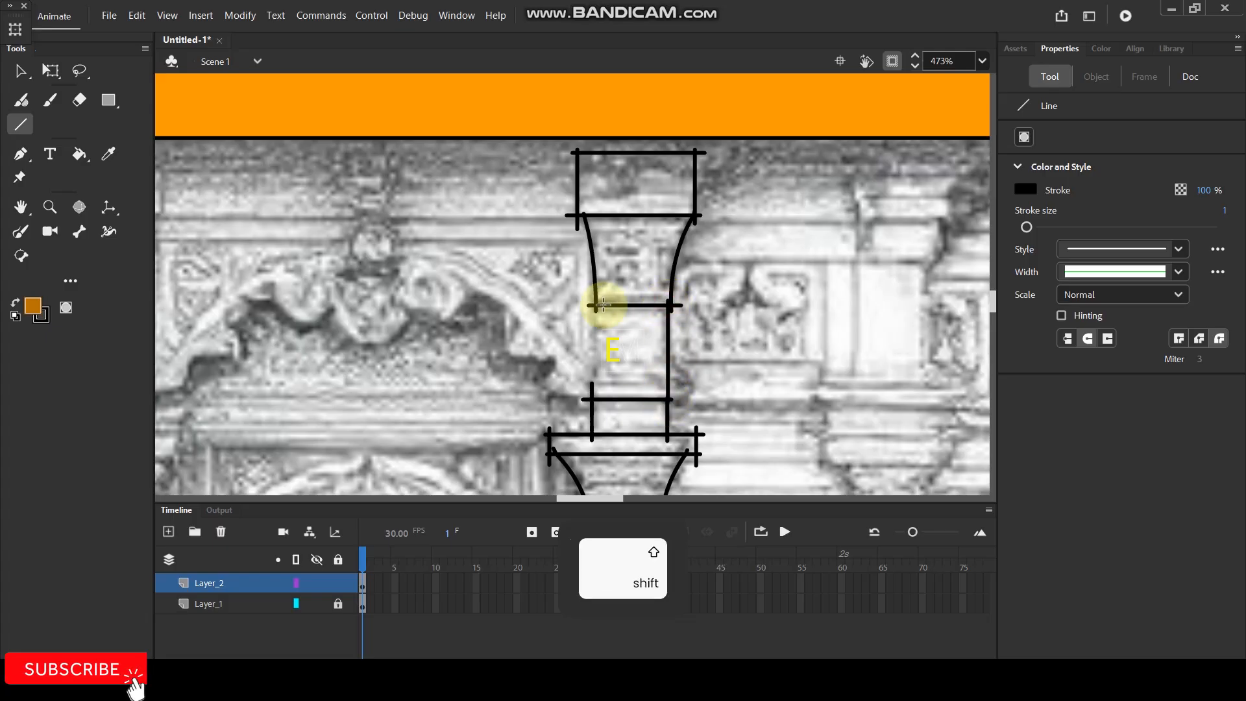
pyautogui.moveTo(598, 299); pyautogui.dragTo(595, 417)
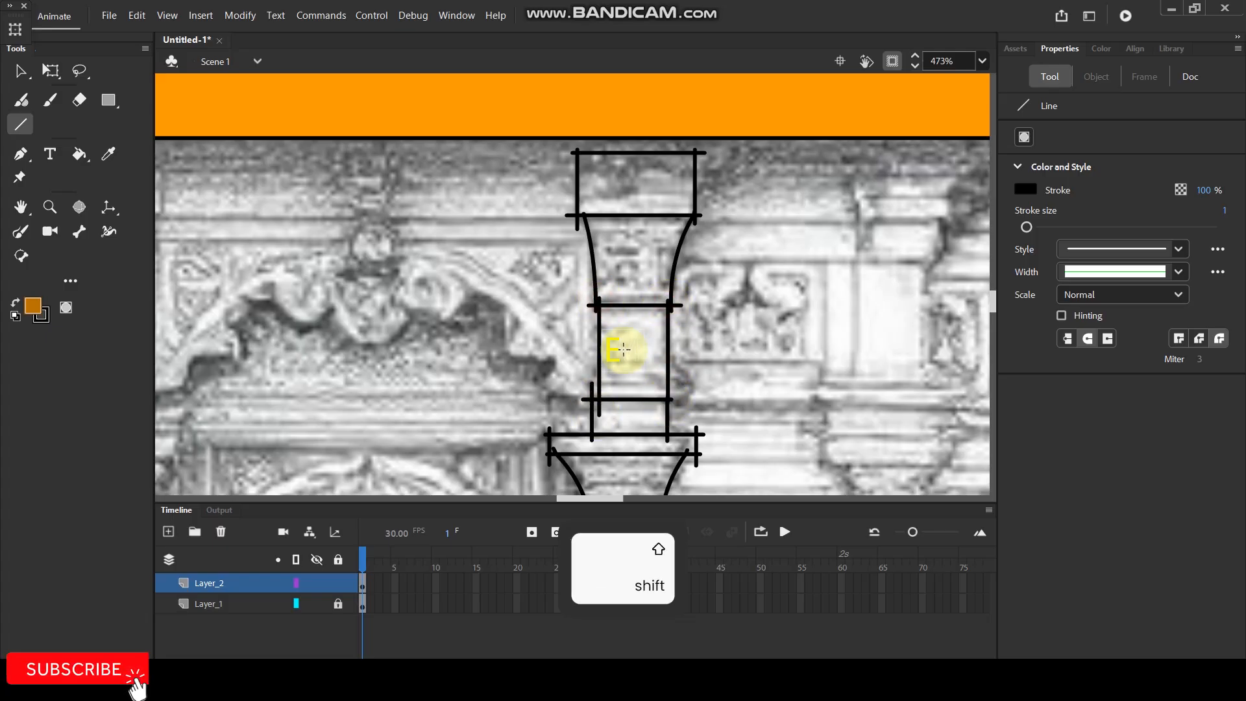
# Fill two of the column's base blocks with the darker orange sampled from the roof's side, closing the outline gap at the upper block's corner.
pyautogui.scroll(-6, 652, 293)
pyautogui.scroll(2, 649, 287)
pyautogui.moveTo(691, 294); pyautogui.dragTo(691, 244)
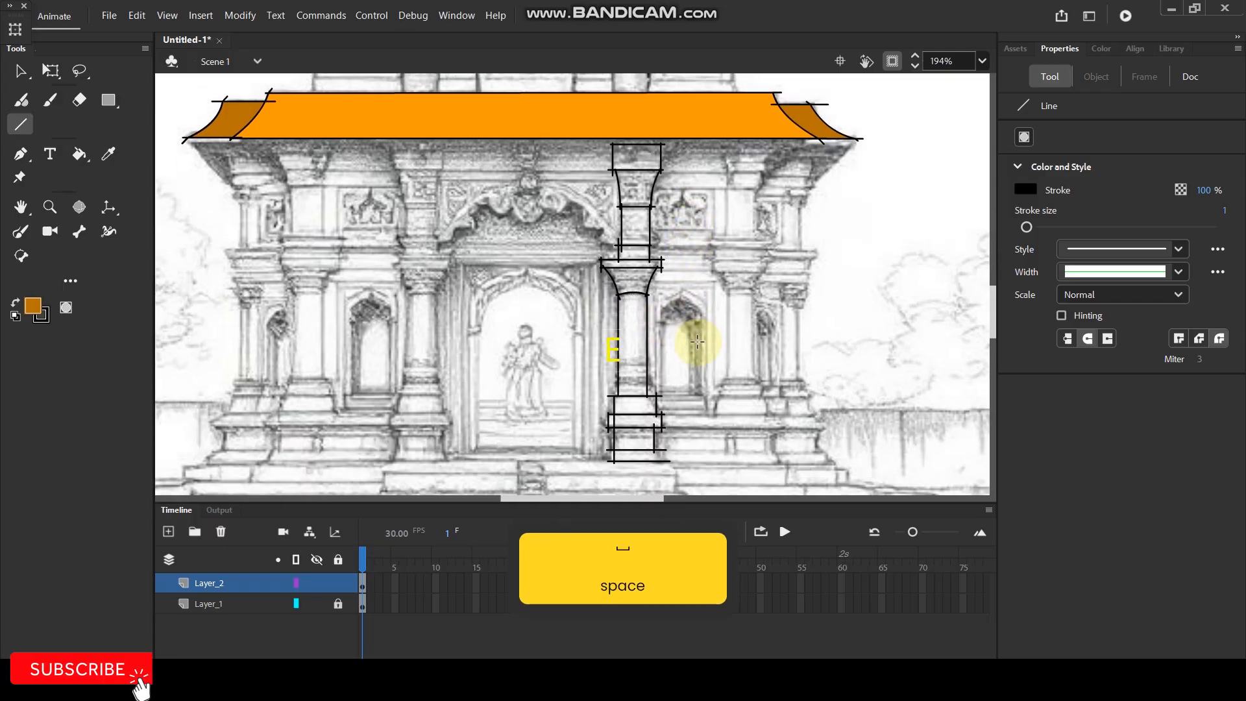
pyautogui.press('i')
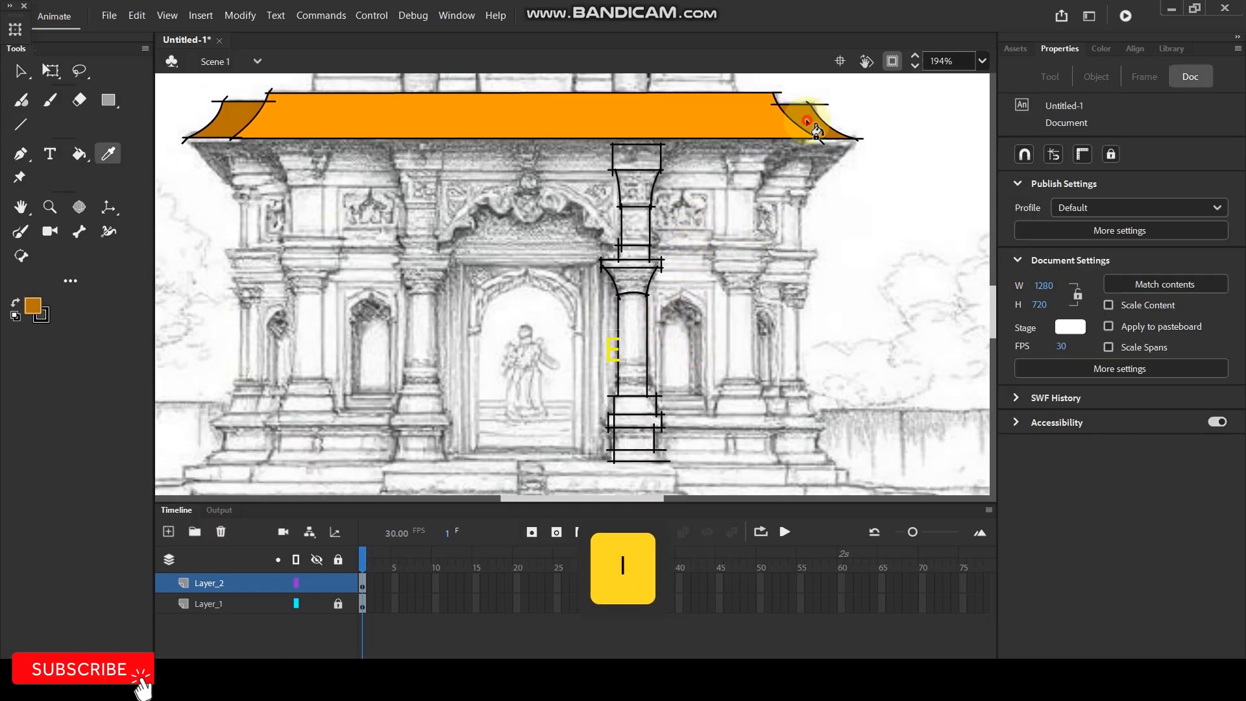
pyautogui.click(815, 130)
pyautogui.click(634, 440)
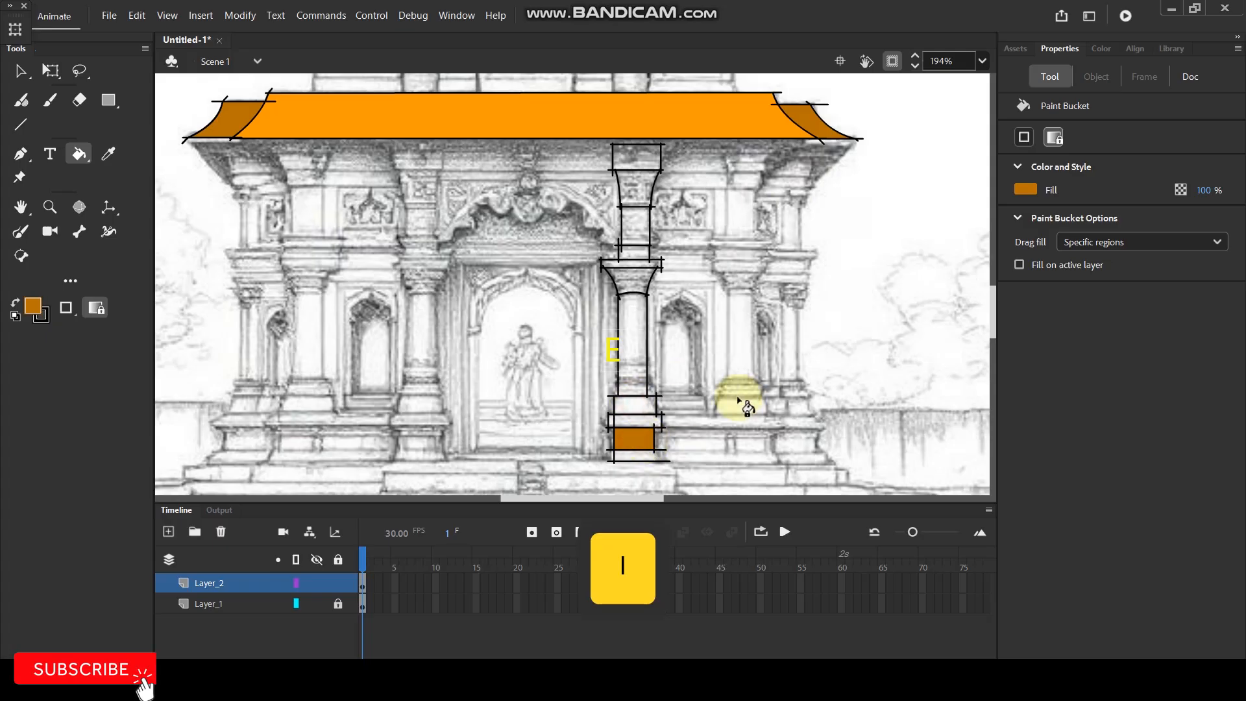
pyautogui.keyDown('ctrl'); pyautogui.scroll(3, 633, 397); pyautogui.keyUp('ctrl')
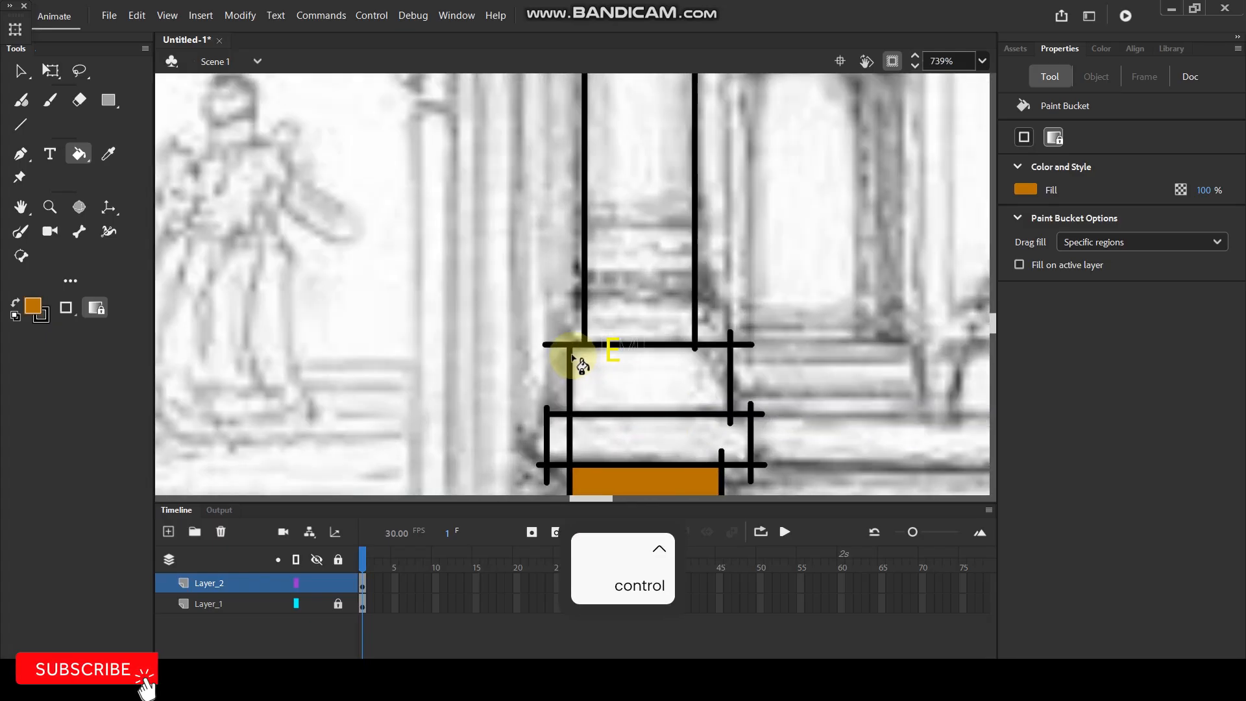
pyautogui.press('v')
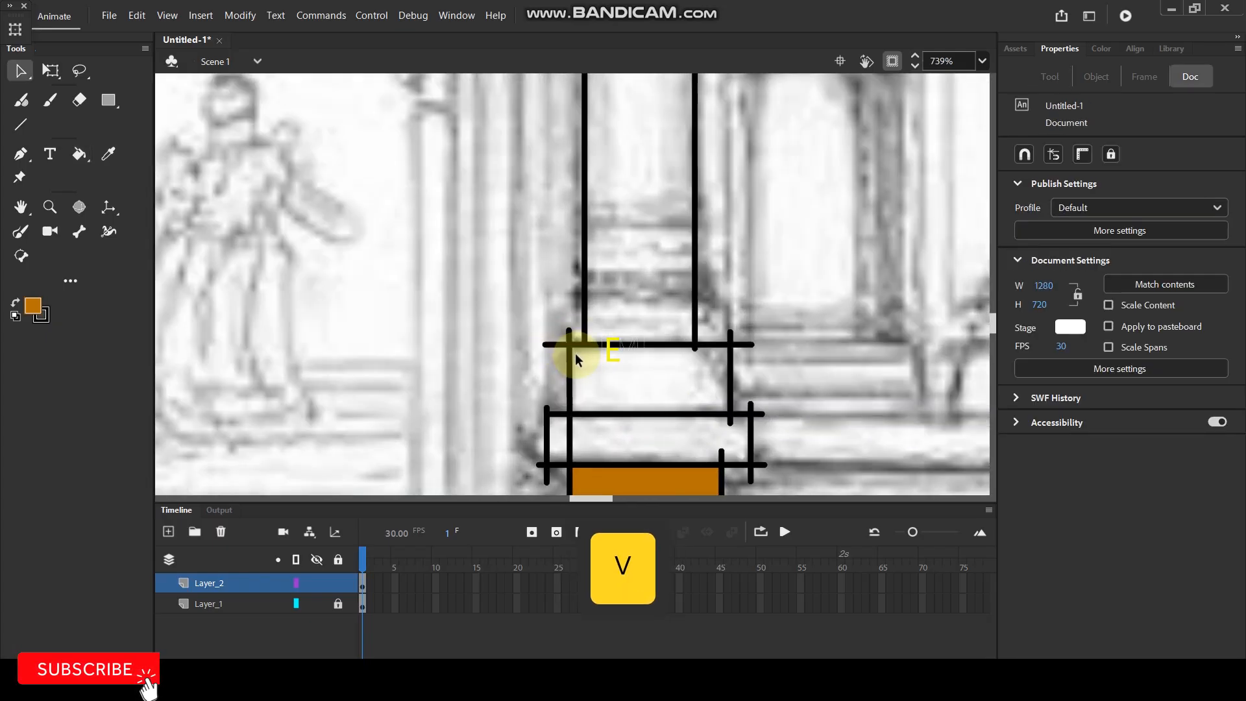
pyautogui.press('k')
pyautogui.click(627, 367)
# Fill the capital, the upper neck block and the topmost block of the column with the same darker orange.
pyautogui.scroll(-3, 623, 357)
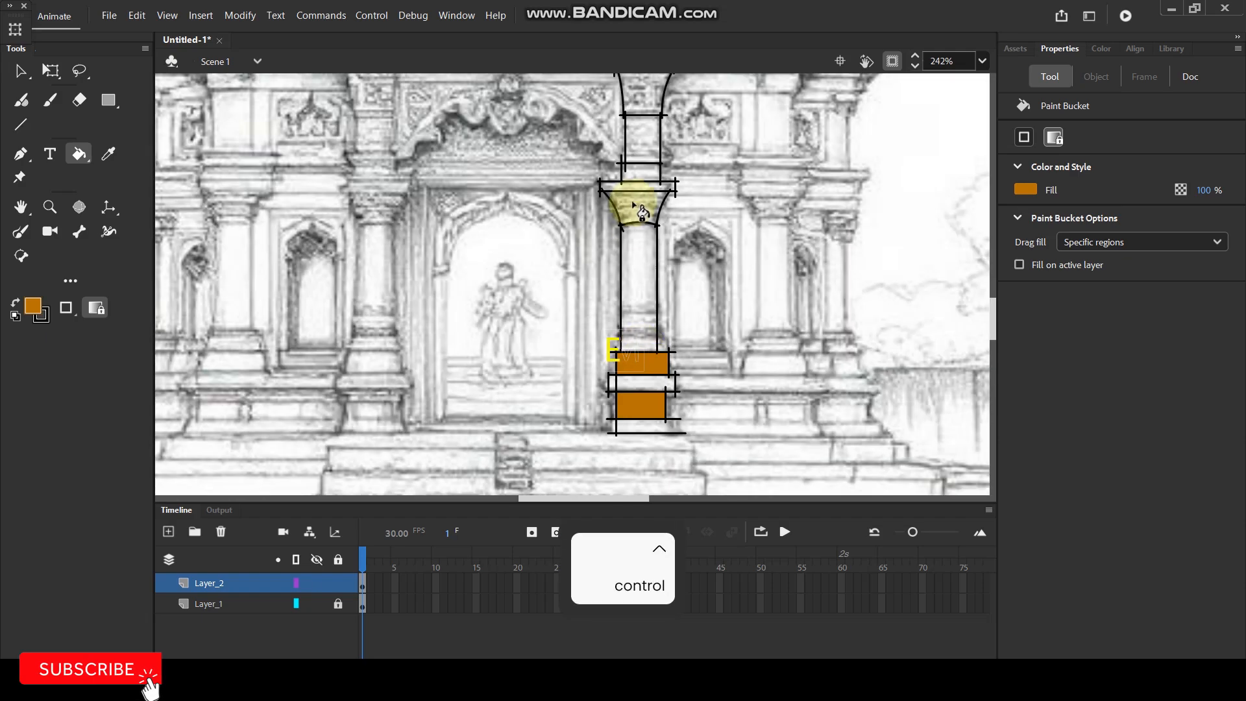
pyautogui.click(639, 205)
pyautogui.click(638, 150)
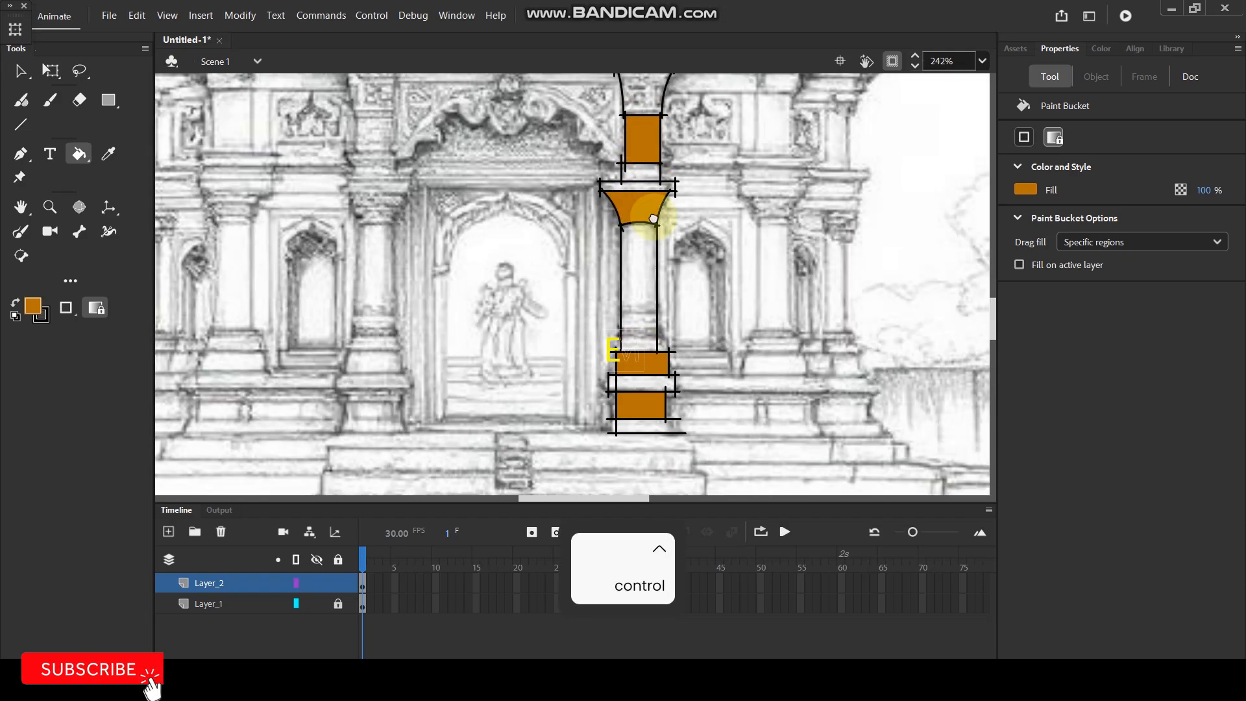
pyautogui.scroll(2, 643, 130)
pyautogui.click(657, 109)
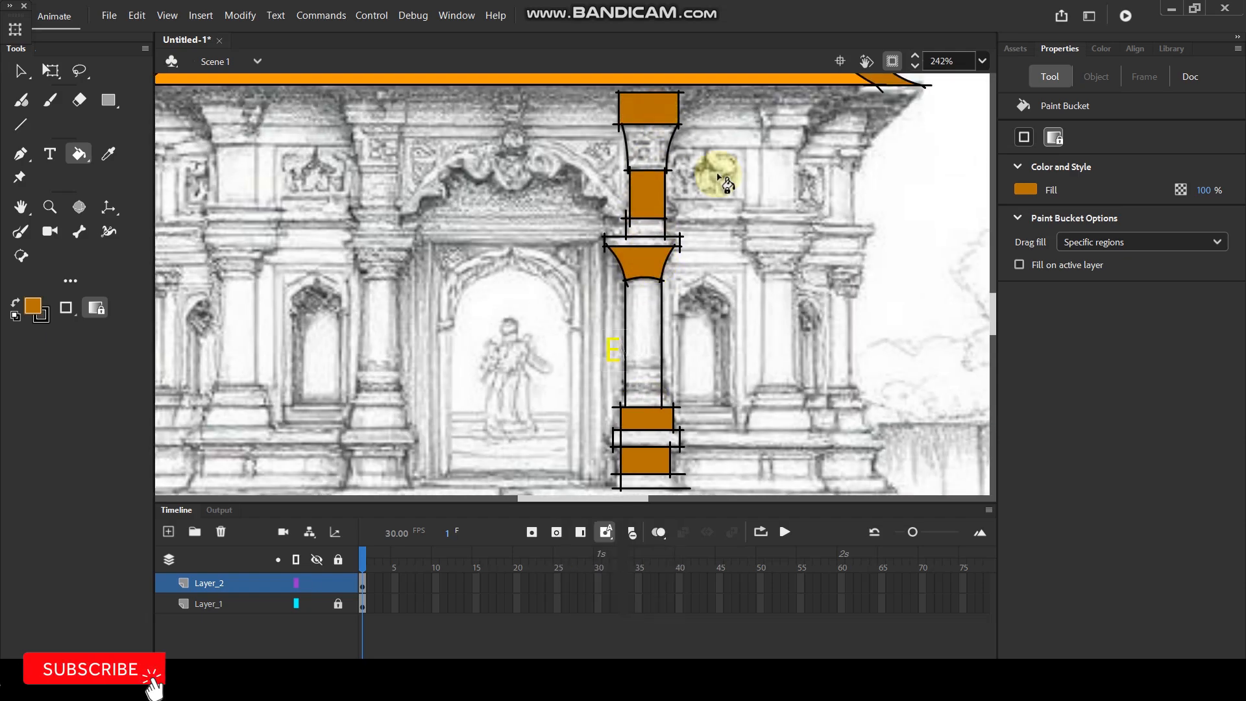
# Fill the column's tapered section, small block, shaft and protruding base slab with the bright orange sampled from the roof.
pyautogui.press('i')
pyautogui.click(746, 71)
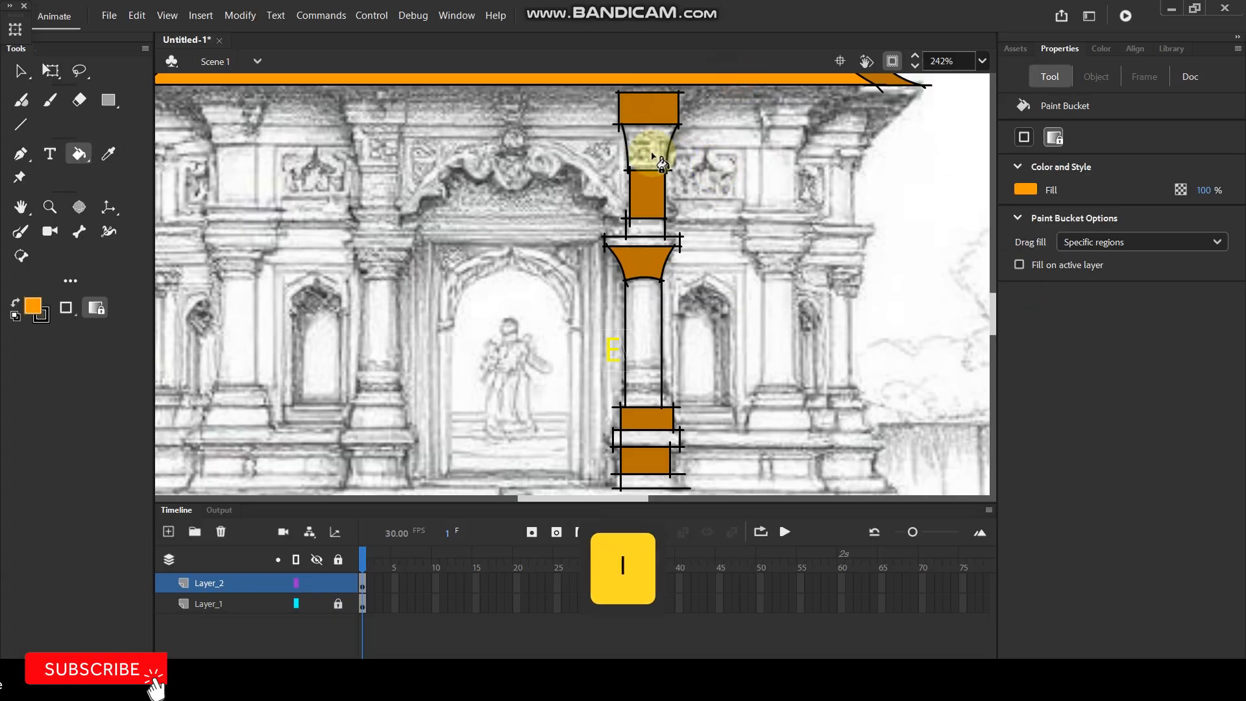
pyautogui.click(645, 146)
pyautogui.click(643, 229)
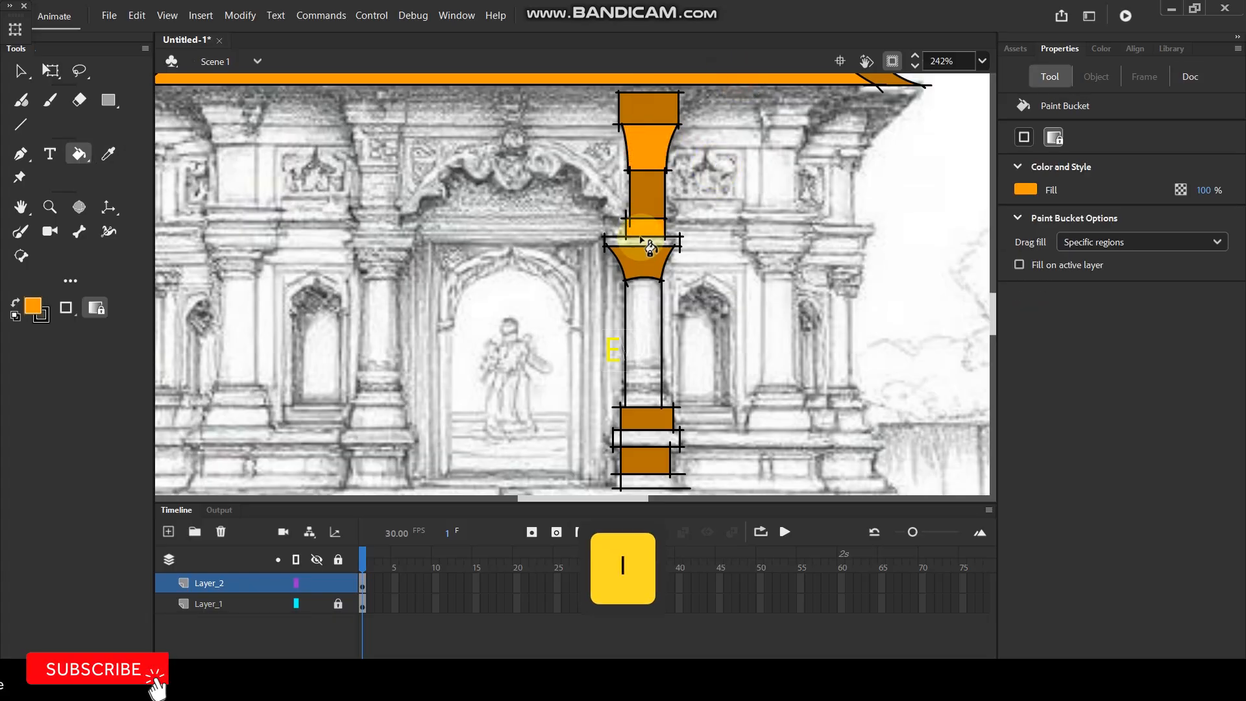
pyautogui.click(645, 314)
pyautogui.scroll(-2, 705, 277)
pyautogui.scroll(-2, 704, 276)
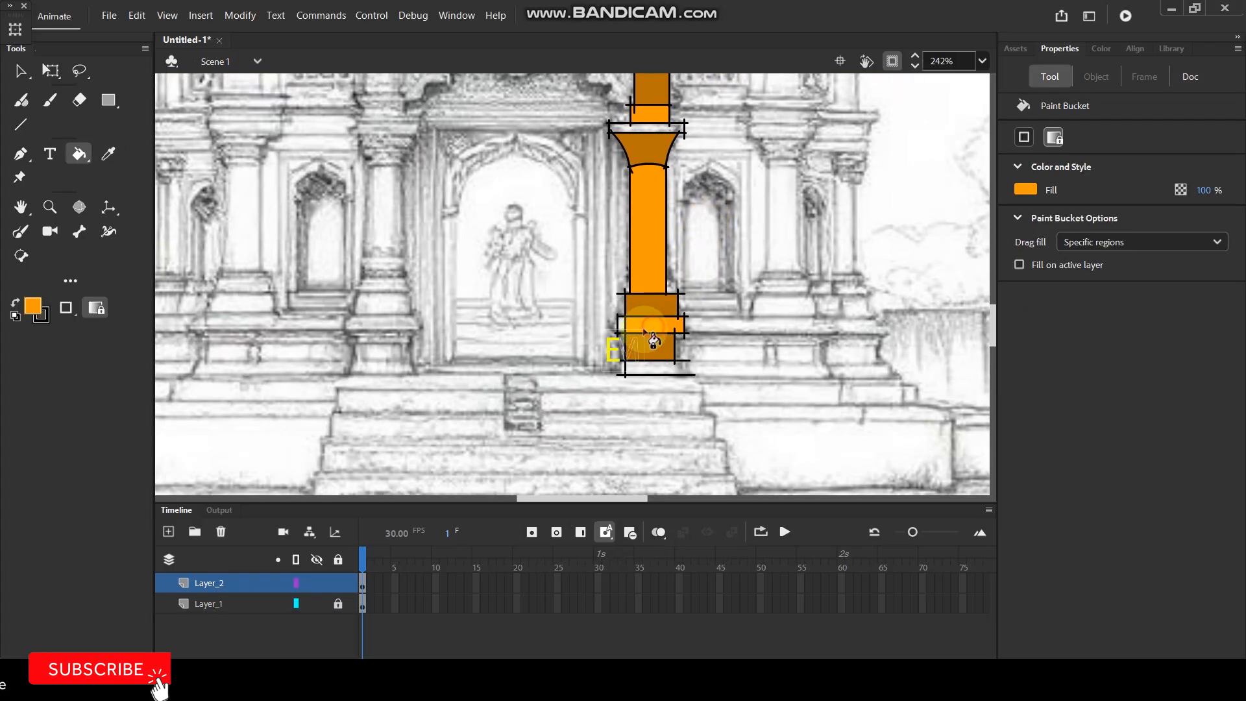
# Close the open side of the column's lowest base block with a short vertical line and fill the block bright orange.
pyautogui.scroll(4, 661, 380)
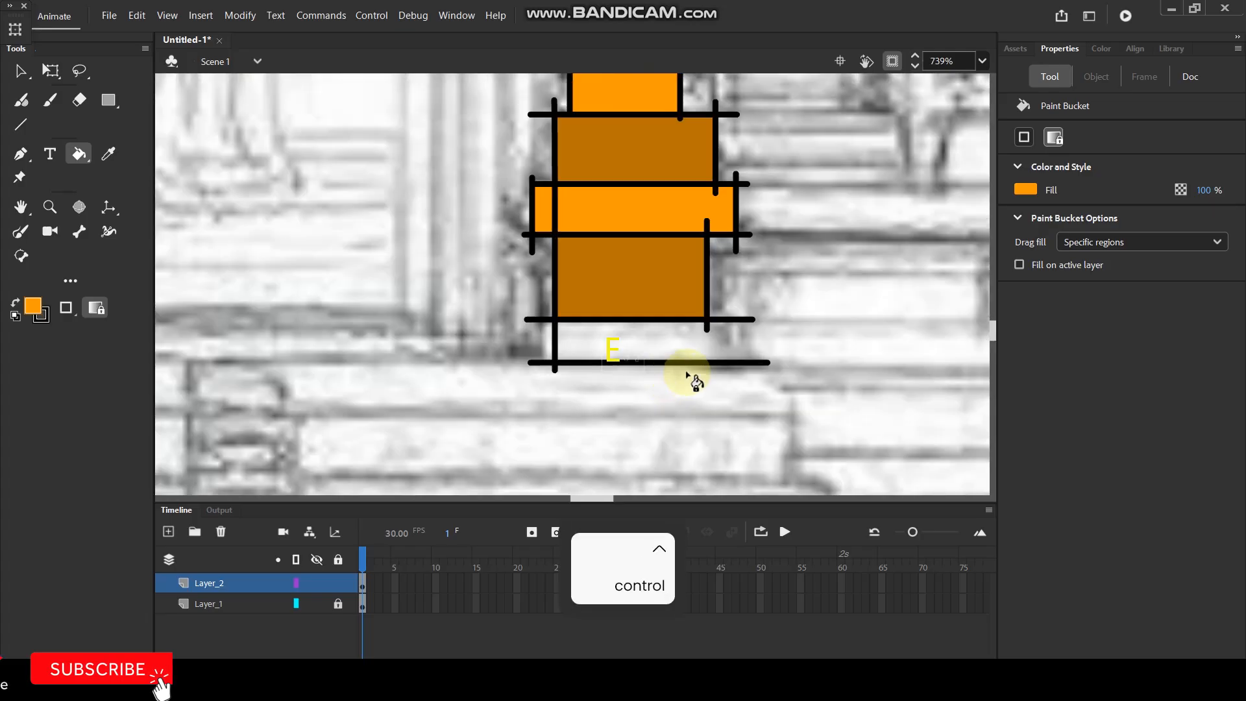
pyautogui.press('n')
pyautogui.press('shift')
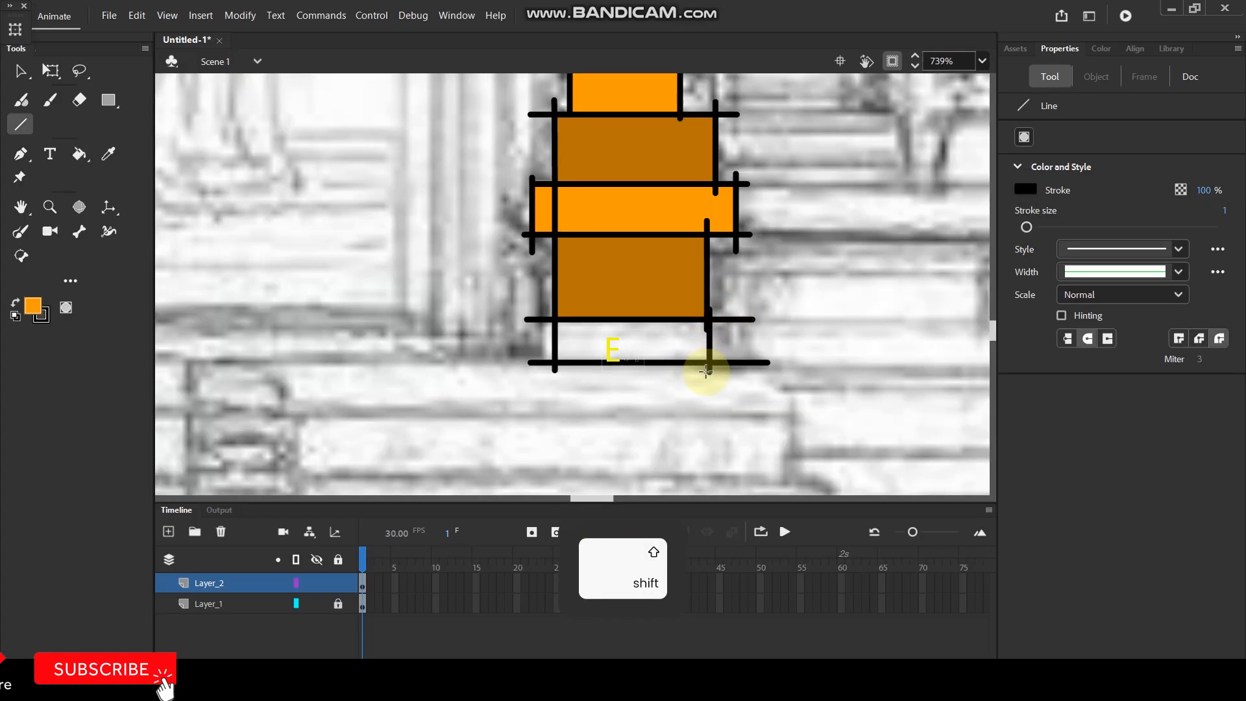
pyautogui.press('k')
pyautogui.click(664, 335)
# Fill the slab on top of the column's capital with the bright orange.
pyautogui.scroll(-4, 662, 348)
pyautogui.scroll(2, 661, 204)
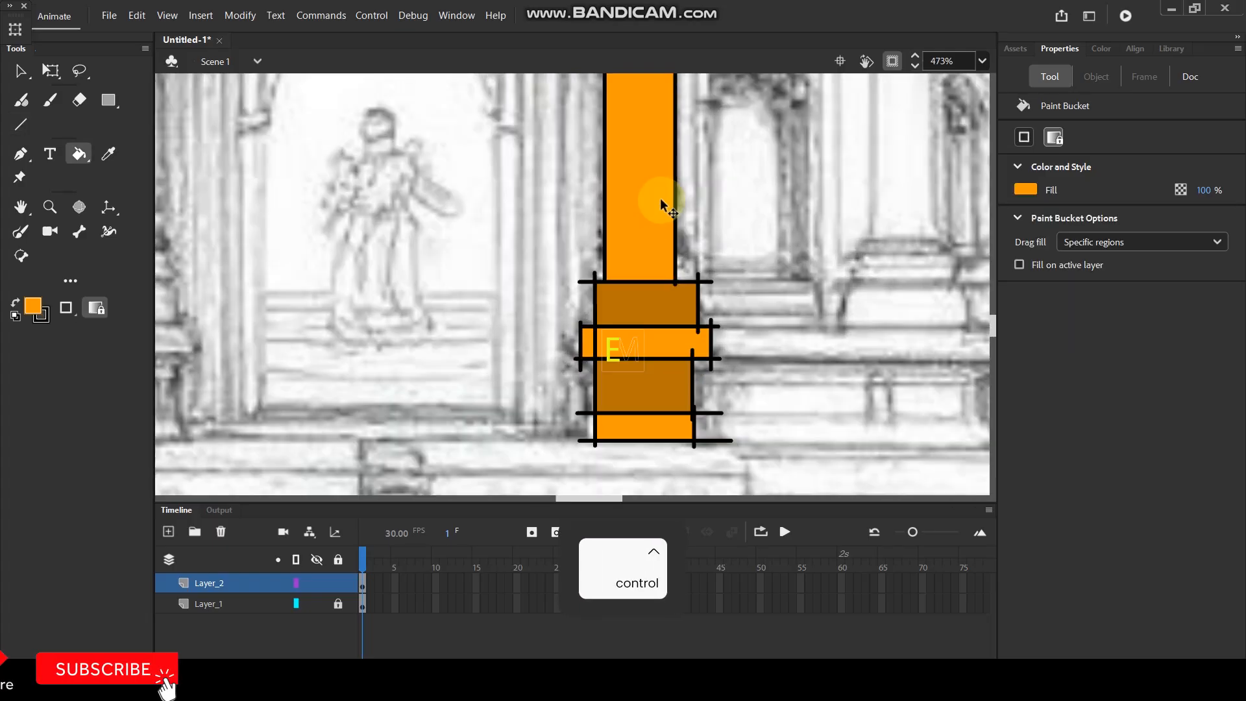
pyautogui.press('space')
pyautogui.moveTo(686, 231); pyautogui.dragTo(685, 393)
pyautogui.moveTo(688, 195); pyautogui.dragTo(688, 323)
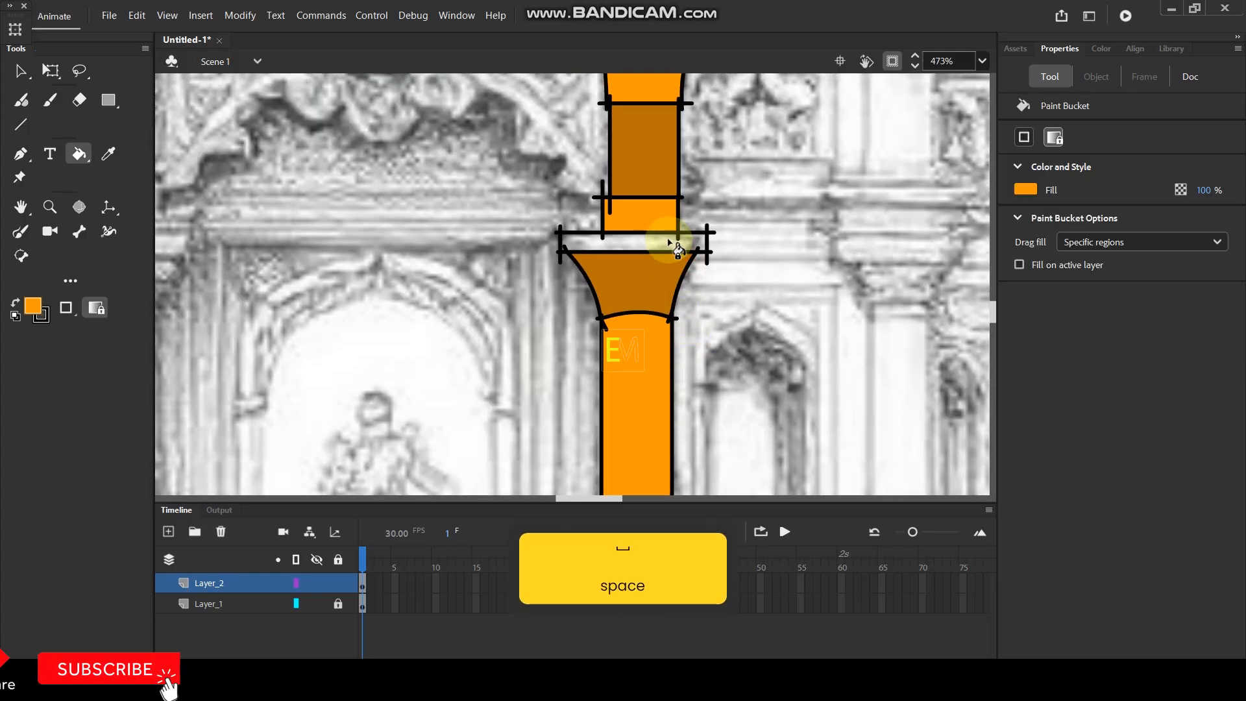
pyautogui.click(649, 242)
# Select all the black outlines of the finished column and delete them, leaving only its fills.
pyautogui.scroll(-2, 689, 253)
pyautogui.scroll(-2, 697, 266)
pyautogui.scroll(1, 690, 327)
pyautogui.press('space')
pyautogui.moveTo(757, 211); pyautogui.dragTo(725, 278)
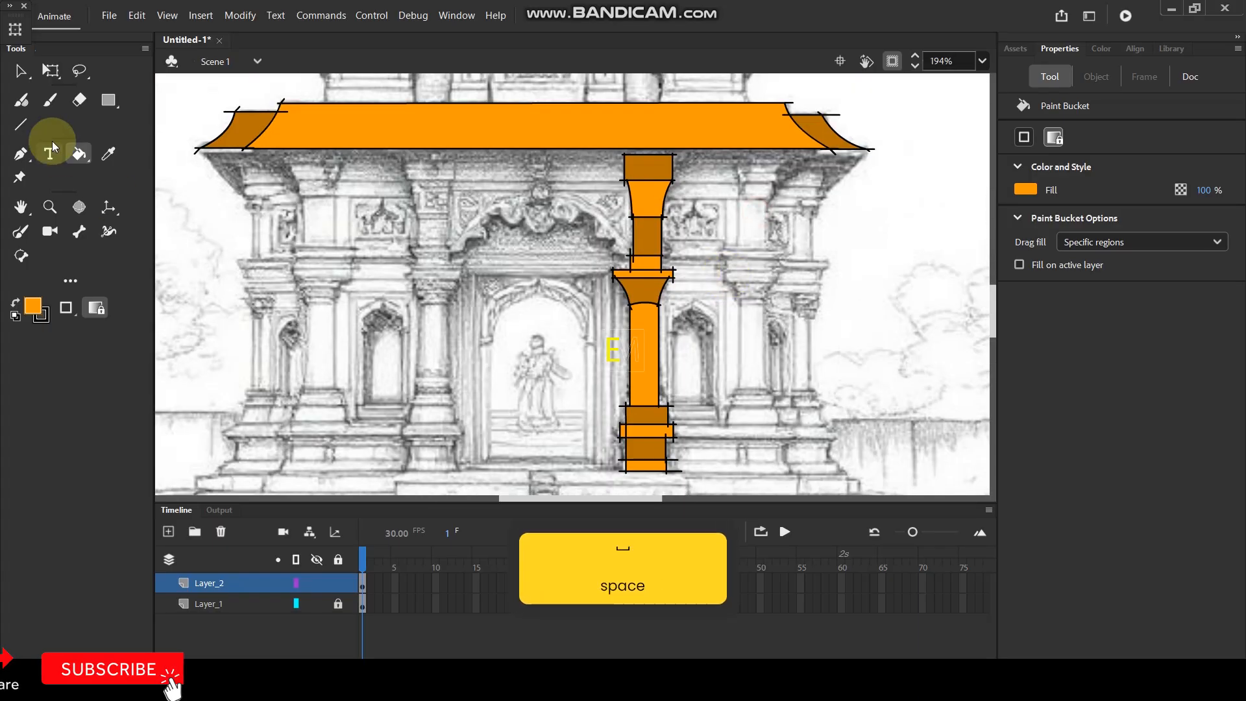
pyautogui.click(21, 71)
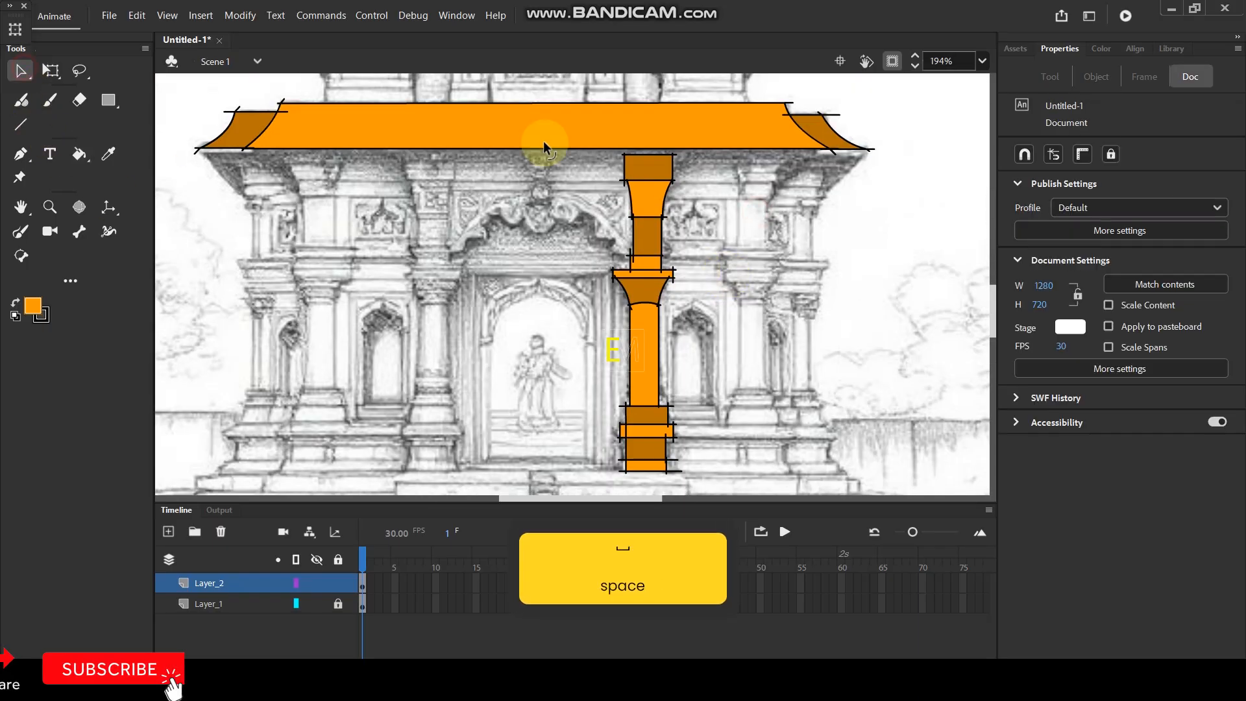
pyautogui.doubleClick(655, 273)
pyautogui.press('Delete')
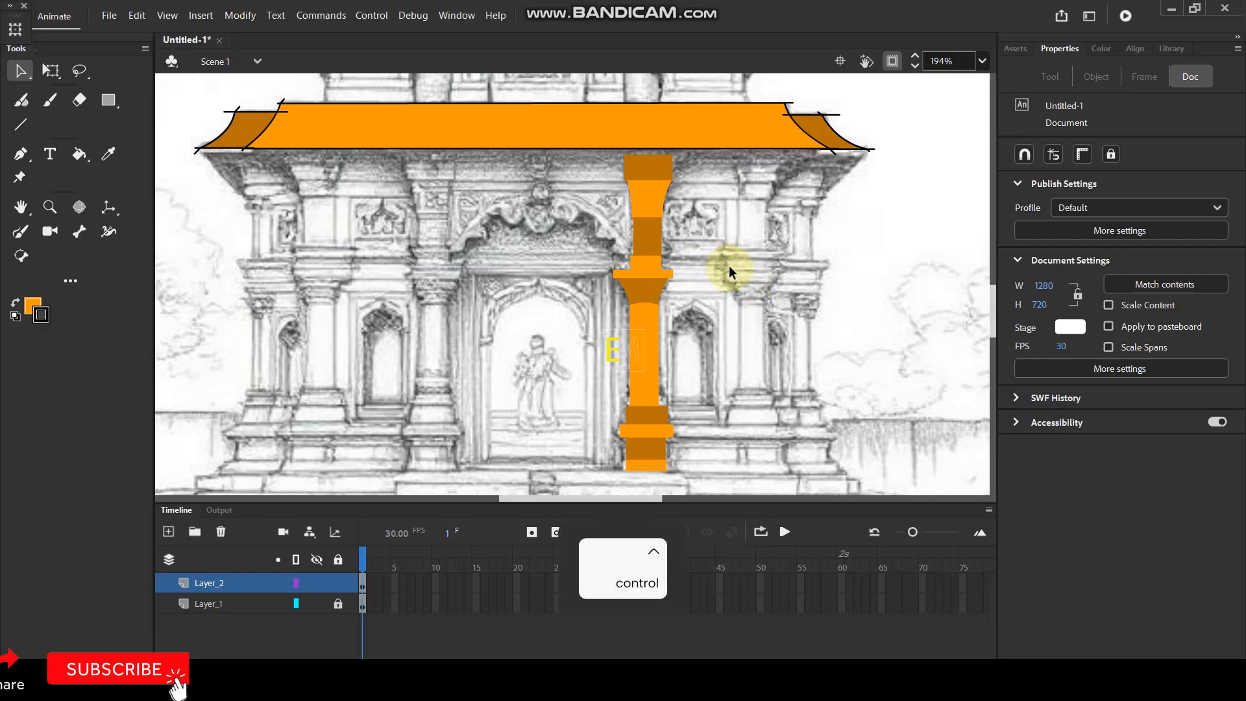
# Undo the deletion of the column's outlines and remove the overhanging line ends at the right end of the capital's slab.
pyautogui.hotkey('ctrl', 'z')
pyautogui.scroll(2, 683, 270)
pyautogui.scroll(1, 683, 270)
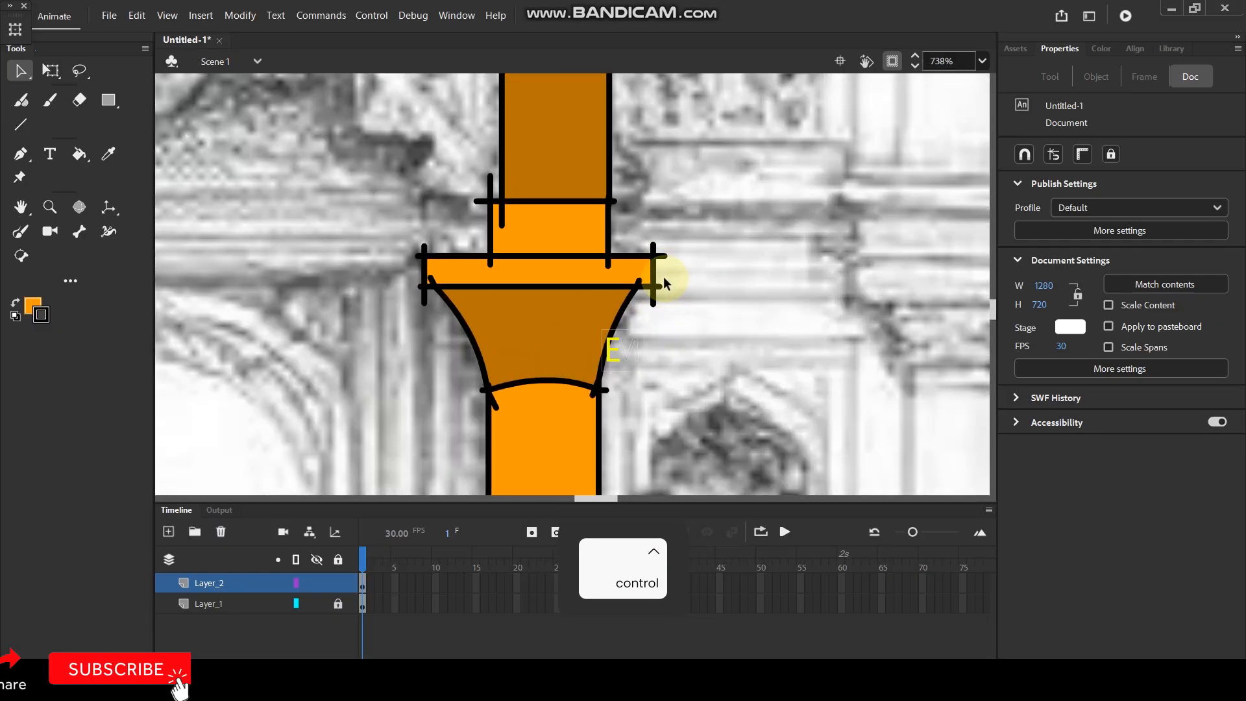
pyautogui.click(654, 300)
pyautogui.press('Delete')
pyautogui.click(665, 255)
pyautogui.press('Delete')
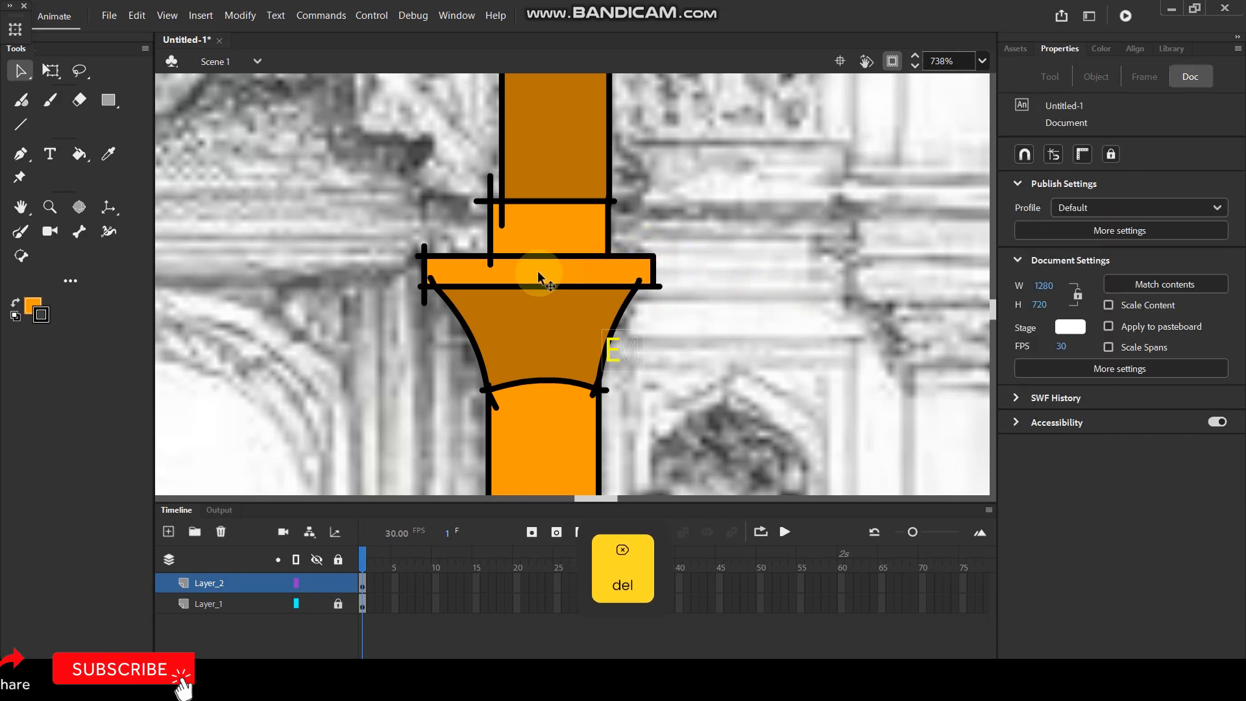
# Delete the overhanging line ends at the left corners of the small block and the slab on the column's capital.
pyautogui.click(467, 201)
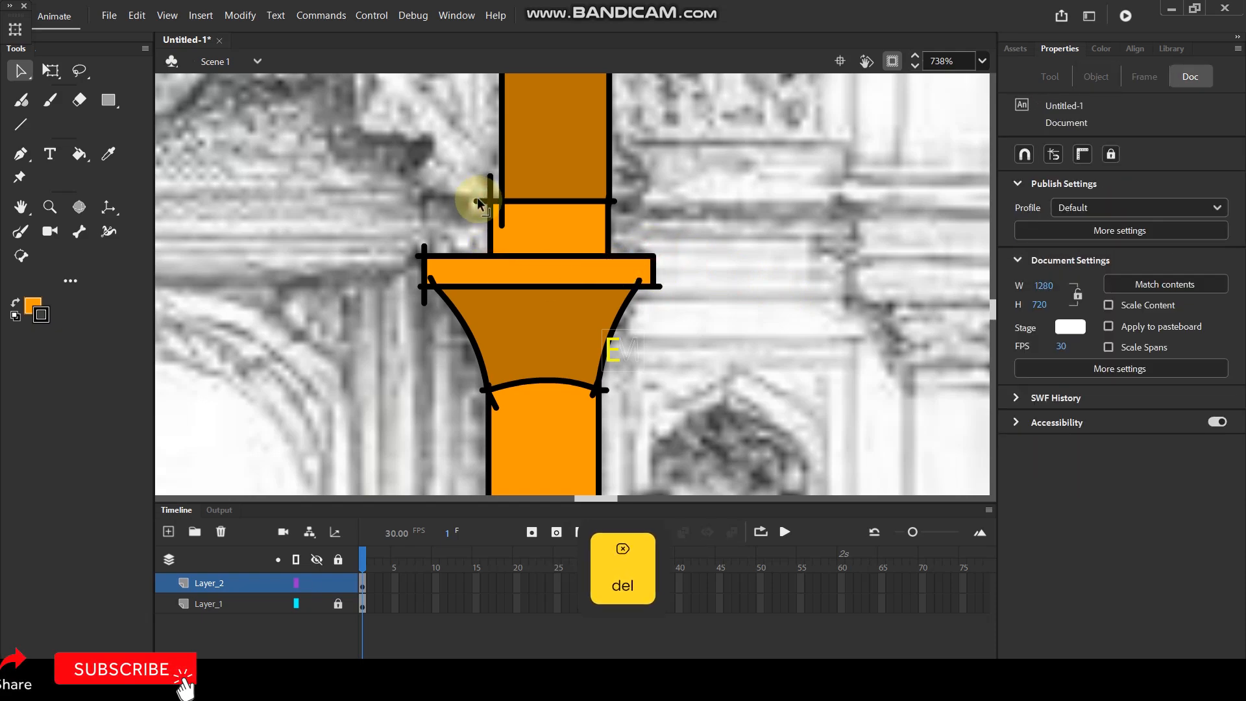
pyautogui.click(489, 181)
pyautogui.press('Delete')
pyautogui.click(502, 218)
pyautogui.click(421, 239)
pyautogui.press('Delete')
pyautogui.click(426, 300)
pyautogui.press('Delete')
pyautogui.click(431, 280)
pyautogui.press('Delete')
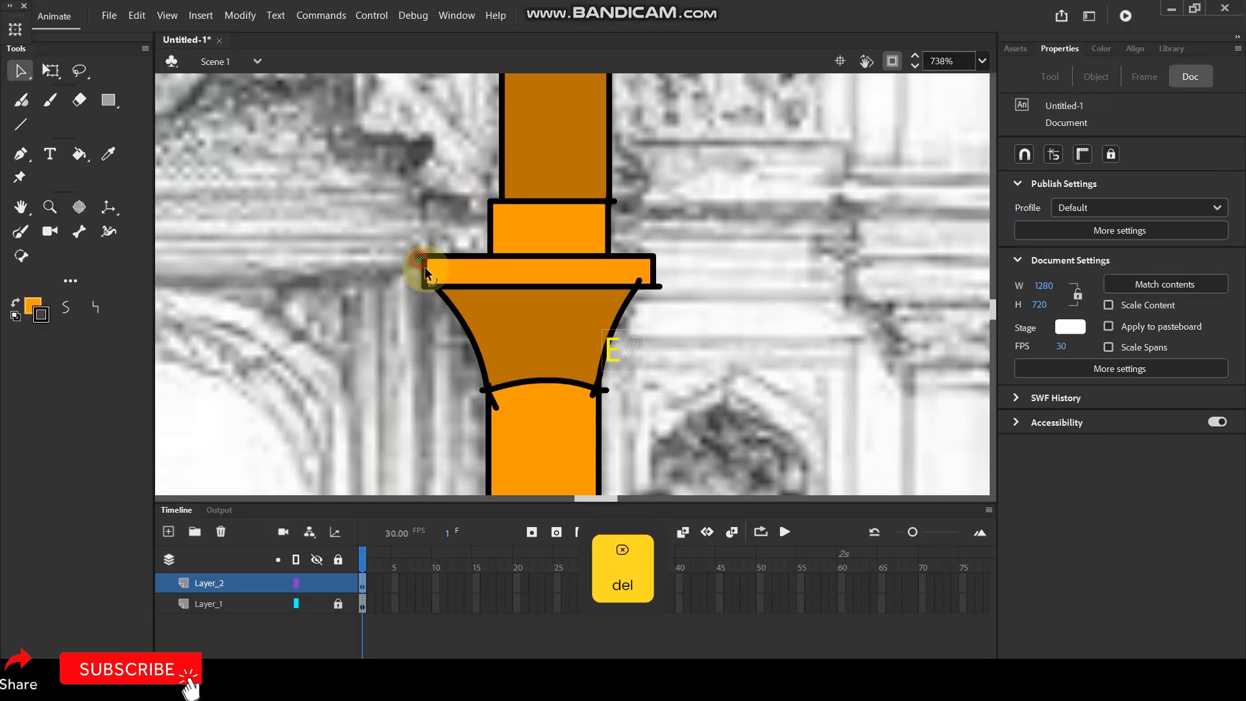
pyautogui.press('Delete')
# Delete the stray line ends at the slab's lower right corner and where the flared capital meets the shaft.
pyautogui.click(660, 290)
pyautogui.press('Delete')
pyautogui.click(596, 398)
pyautogui.press('Delete')
pyautogui.click(512, 404)
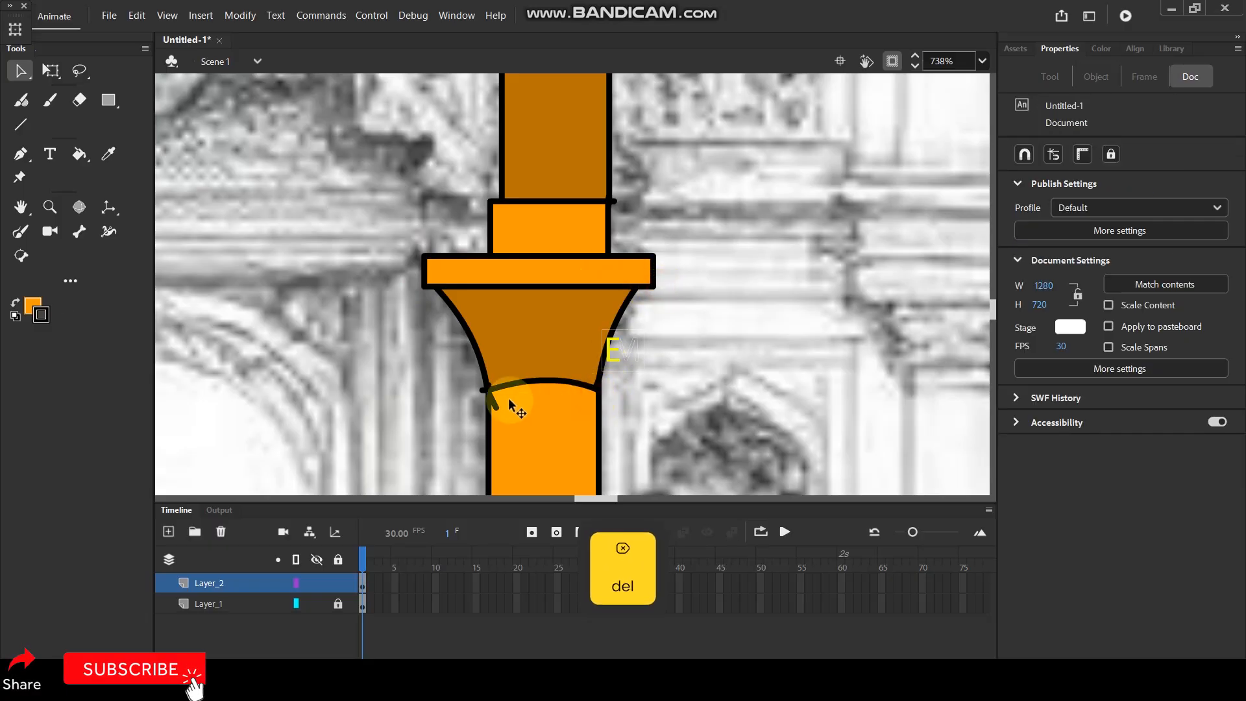
pyautogui.click(495, 399)
pyautogui.press('Delete')
pyautogui.click(481, 391)
pyautogui.press('Delete')
# Trim the overhanging outline ends at the upper and lower corners of the column's bright orange tapered section.
pyautogui.moveTo(560, 343); pyautogui.dragTo(569, 549)
pyautogui.click(492, 258)
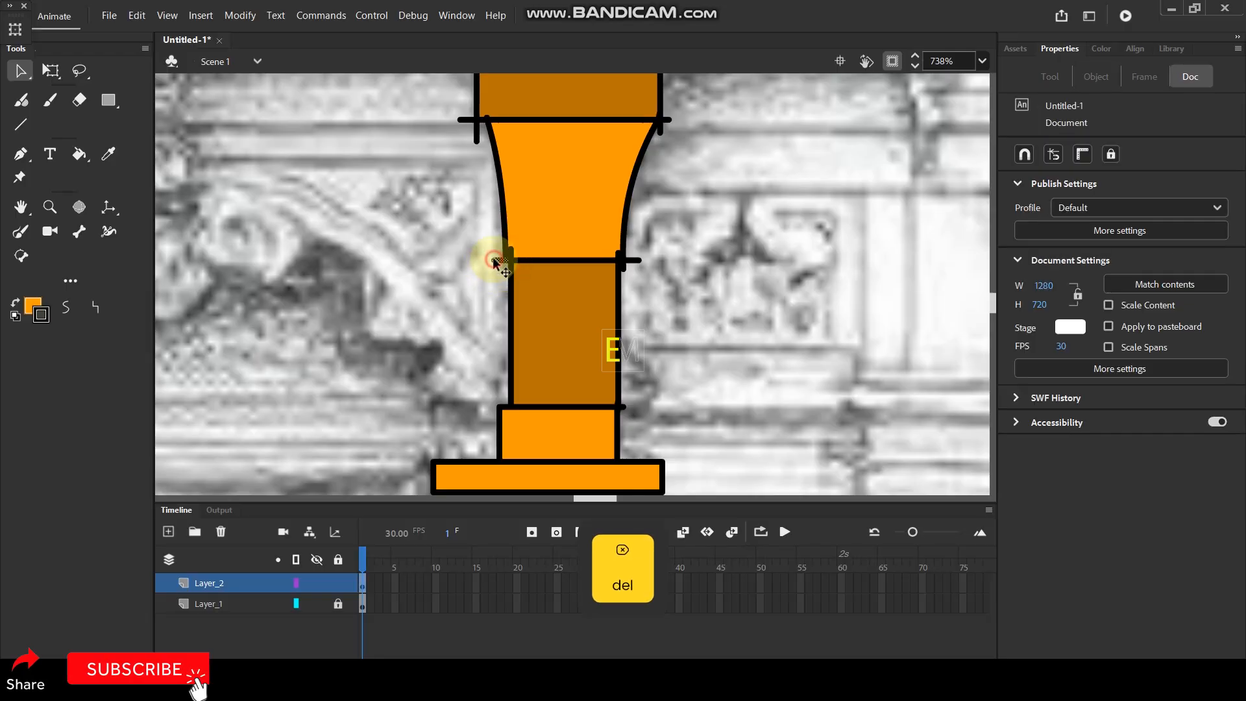
pyautogui.press('Delete')
pyautogui.click(631, 261)
pyautogui.press('Delete')
pyautogui.click(661, 129)
pyautogui.press('Delete')
pyautogui.click(668, 120)
pyautogui.press('Delete')
pyautogui.click(658, 135)
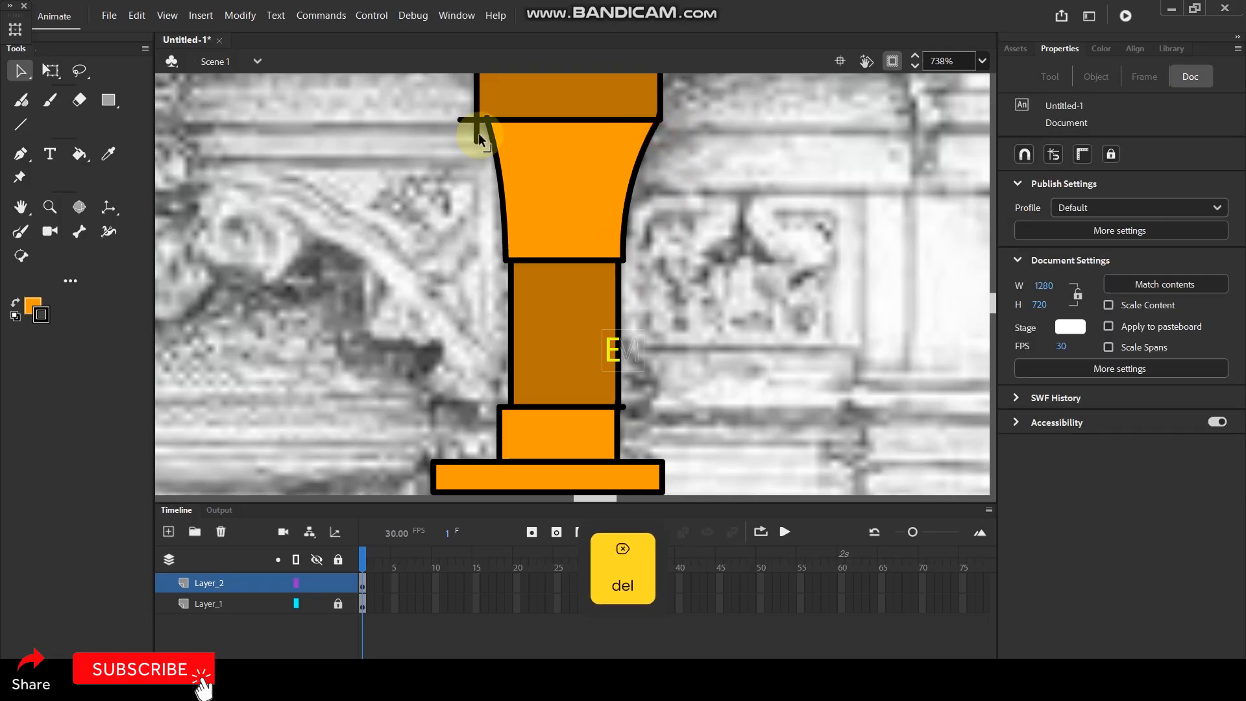
pyautogui.click(458, 119)
pyautogui.press('Delete')
# Delete the line ends that stick out past the upper corners of the column's topmost dark orange block.
pyautogui.scroll(3, 578, 324)
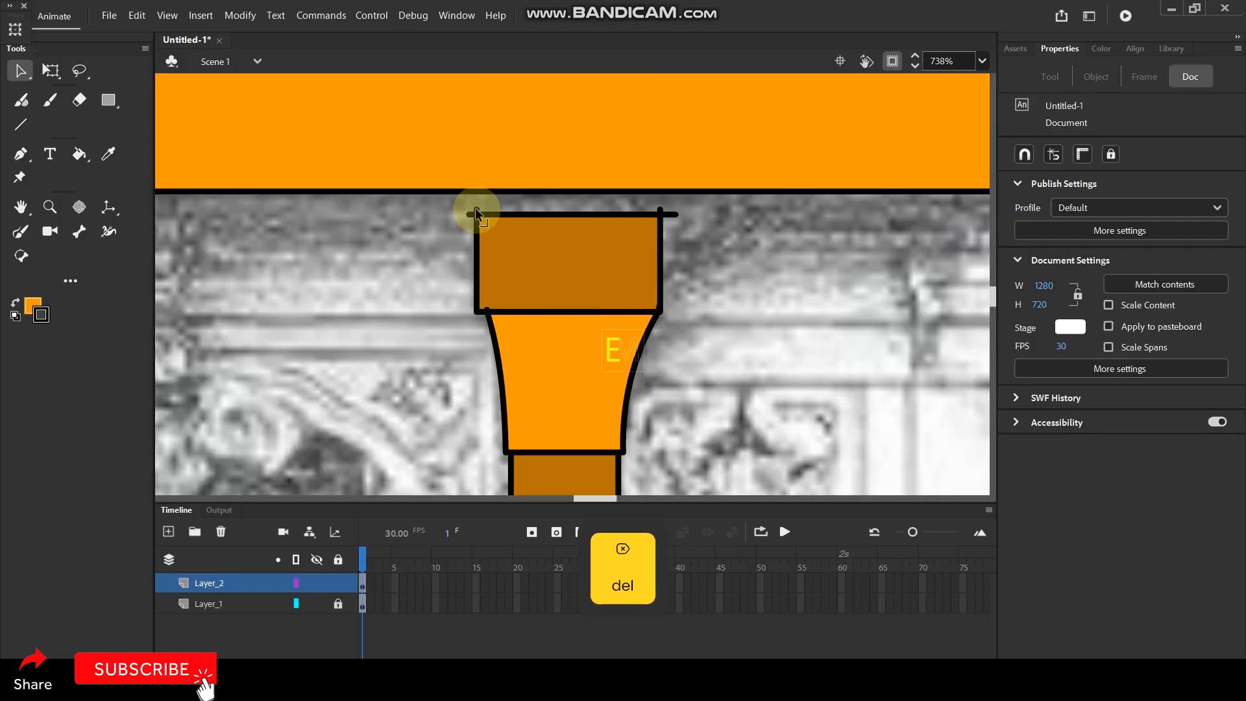
pyautogui.click(471, 214)
pyautogui.press('Delete')
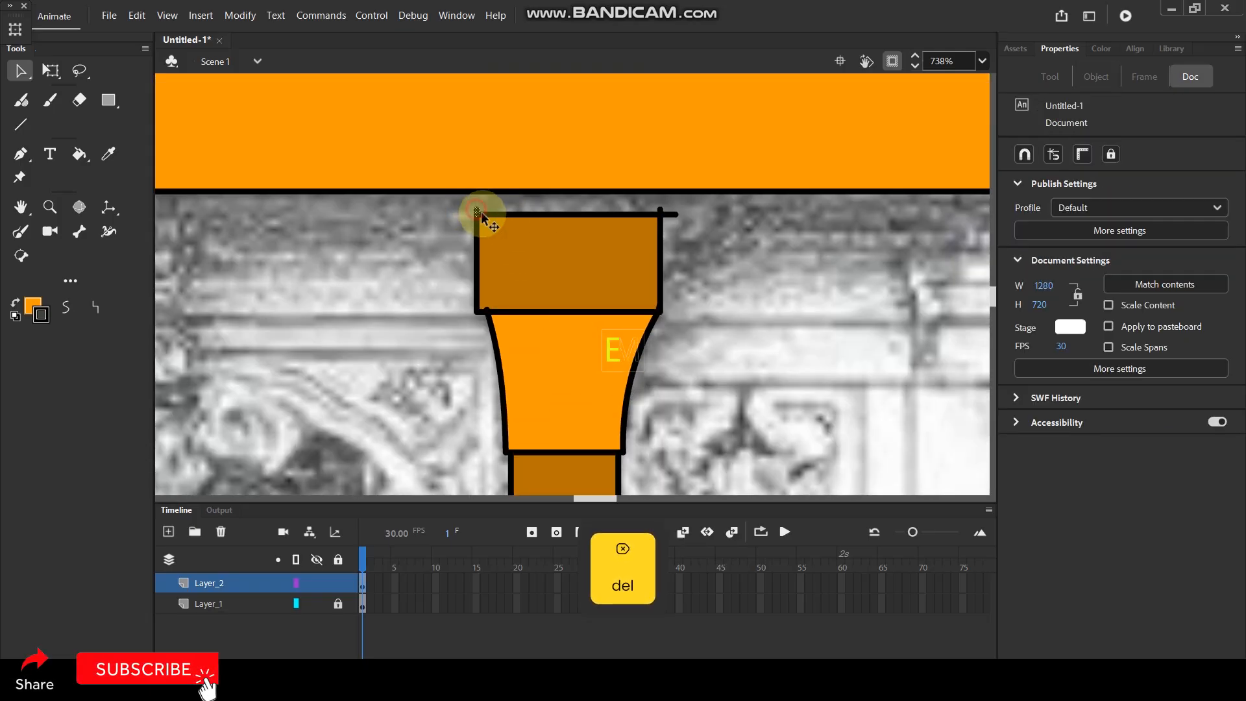
pyautogui.click(658, 211)
pyautogui.press('Delete')
pyautogui.click(673, 212)
pyautogui.press('Delete')
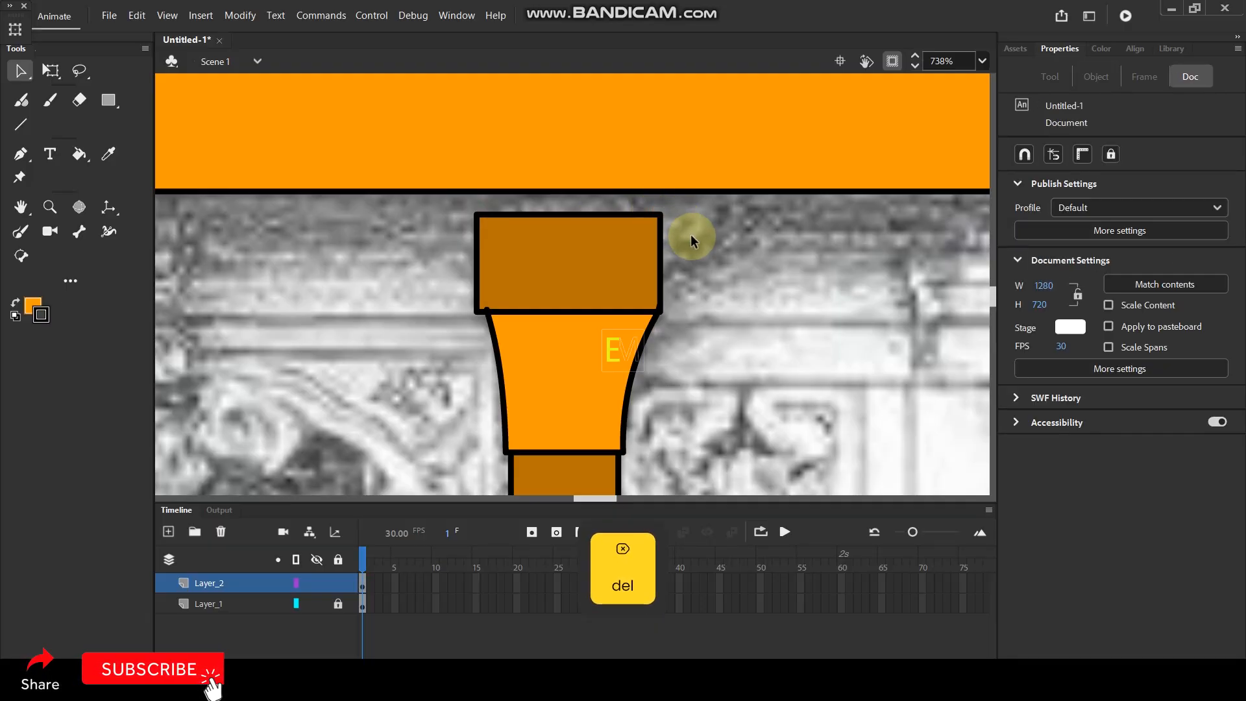
# Remove the overhanging line ends around the top edge of the dark orange block just beneath the column's shaft.
pyautogui.scroll(-10, 715, 232)
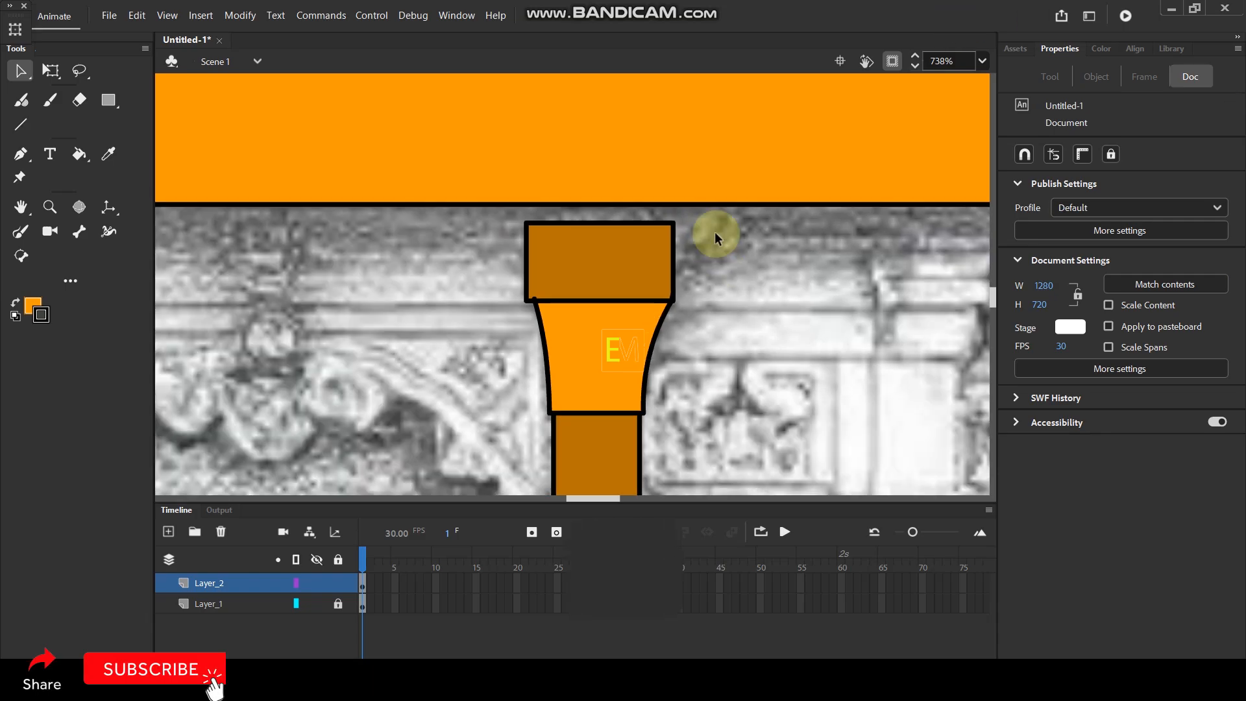
pyautogui.scroll(10, 721, 411)
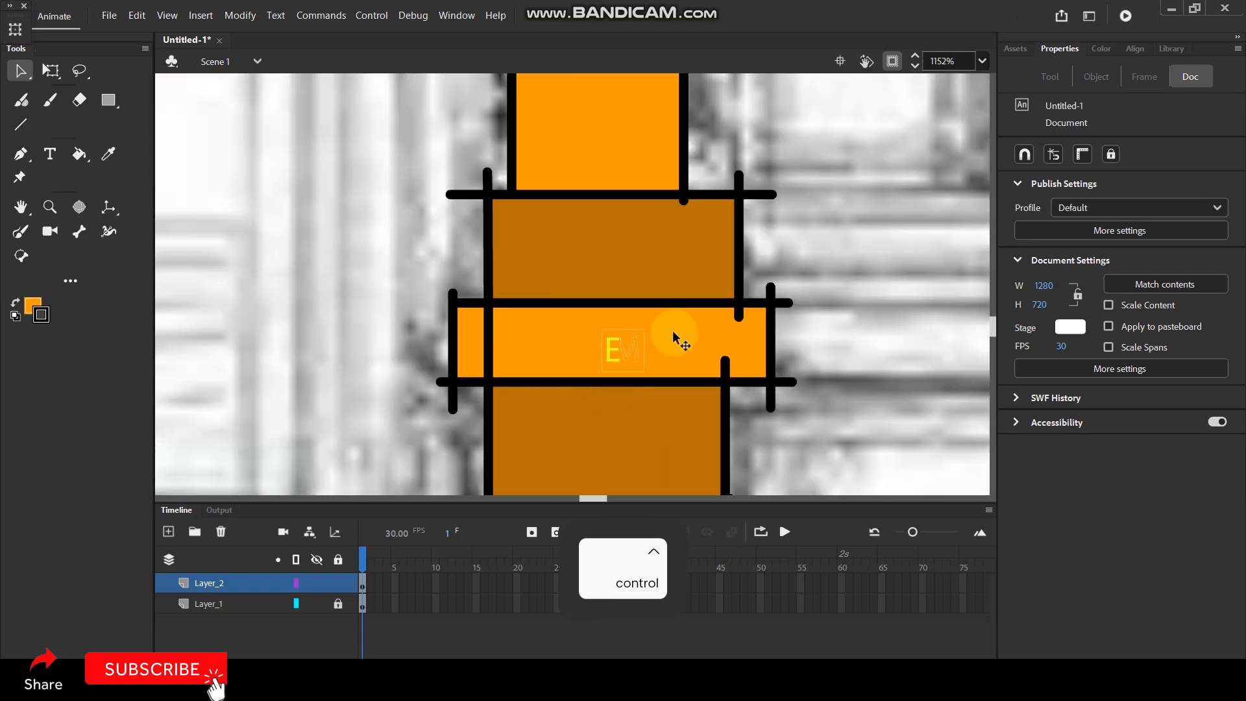
pyautogui.click(757, 190)
pyautogui.press('Delete')
pyautogui.click(741, 176)
pyautogui.press('Delete')
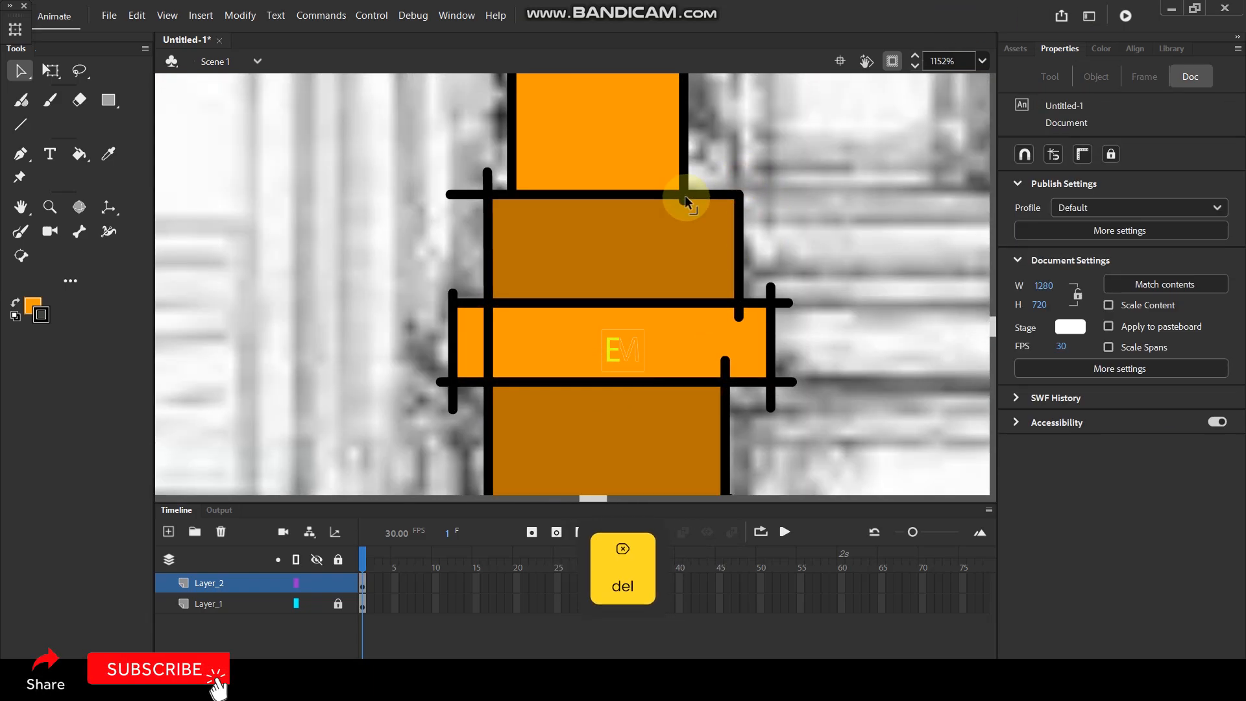
pyautogui.click(683, 201)
pyautogui.press('Delete')
pyautogui.click(457, 193)
pyautogui.click(484, 174)
pyautogui.press('Delete')
# Trim the overhanging line ends around the base's protruding slab and delete the line segments crossing its fill.
pyautogui.click(451, 295)
pyautogui.press('Delete')
pyautogui.click(444, 392)
pyautogui.press('Delete')
pyautogui.click(440, 383)
pyautogui.click(779, 391)
pyautogui.press('Delete')
pyautogui.click(772, 289)
pyautogui.click(784, 304)
pyautogui.press('Delete')
pyautogui.click(790, 381)
pyautogui.press('Delete')
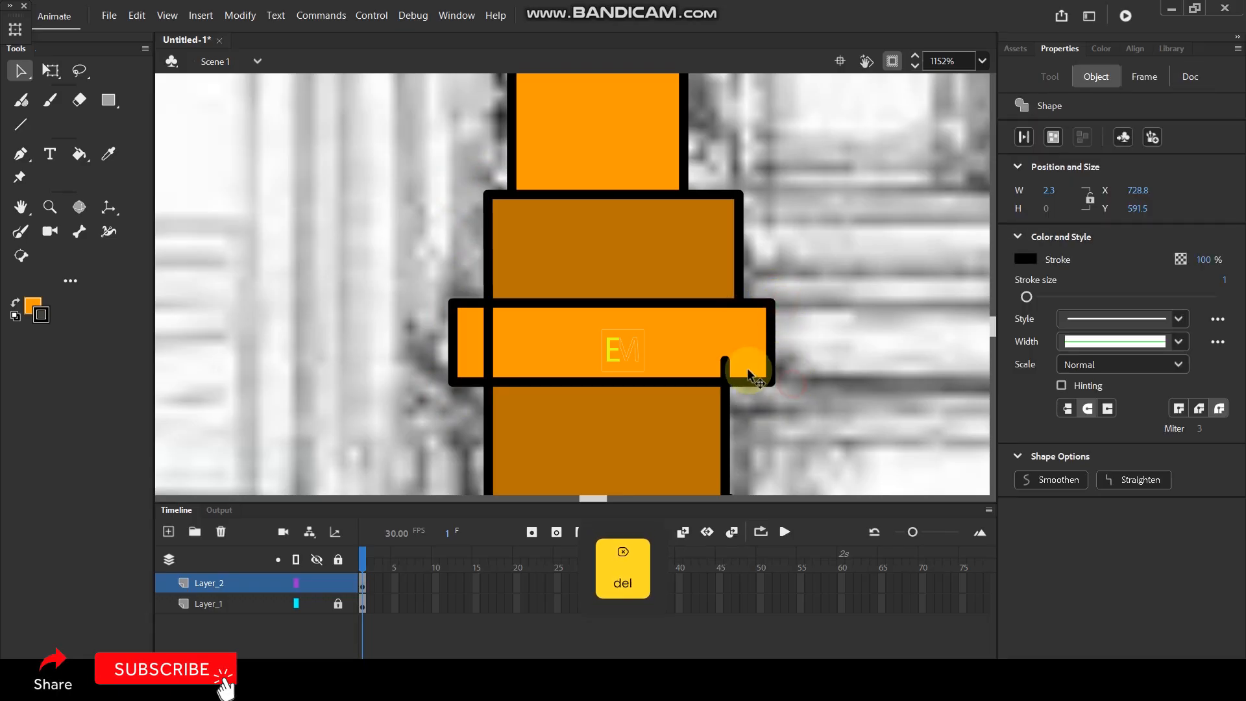
pyautogui.click(727, 362)
pyautogui.press('Delete')
pyautogui.click(477, 344)
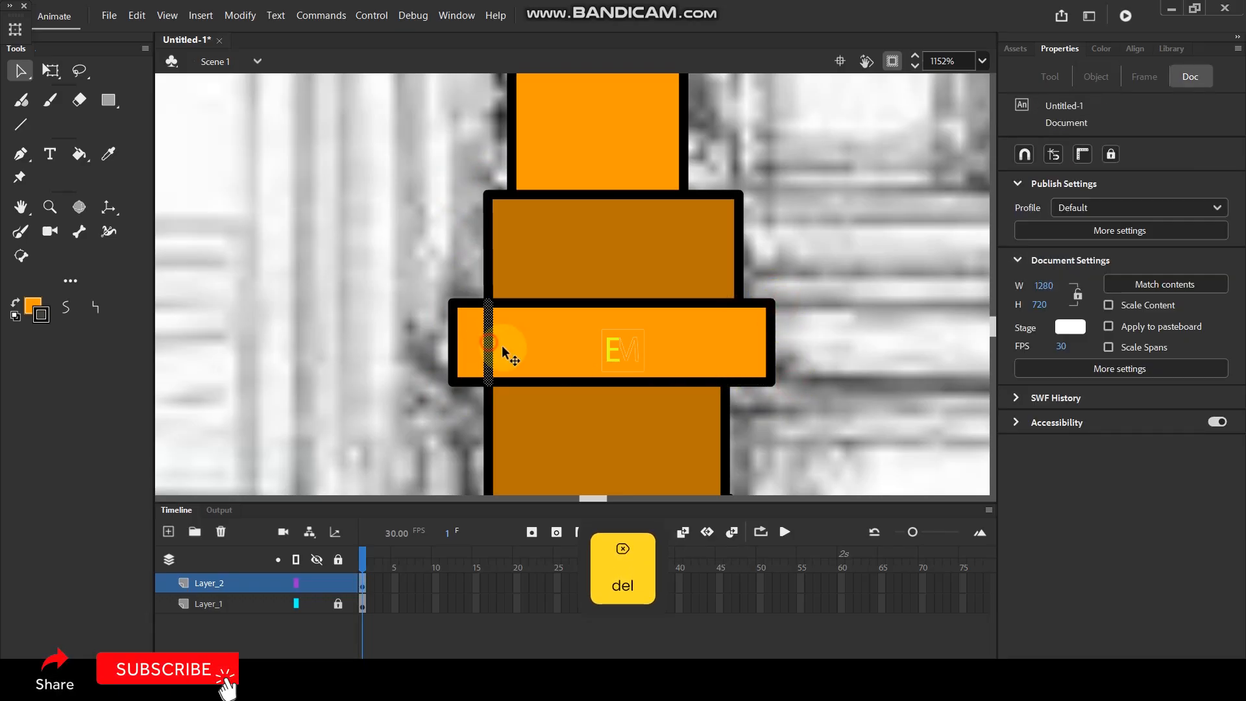
# Trim the excess line ends around the column's lowest bright orange block, leaving a clean closed outline.
pyautogui.scroll(-5, 504, 350)
pyautogui.click(775, 295)
pyautogui.press('Delete')
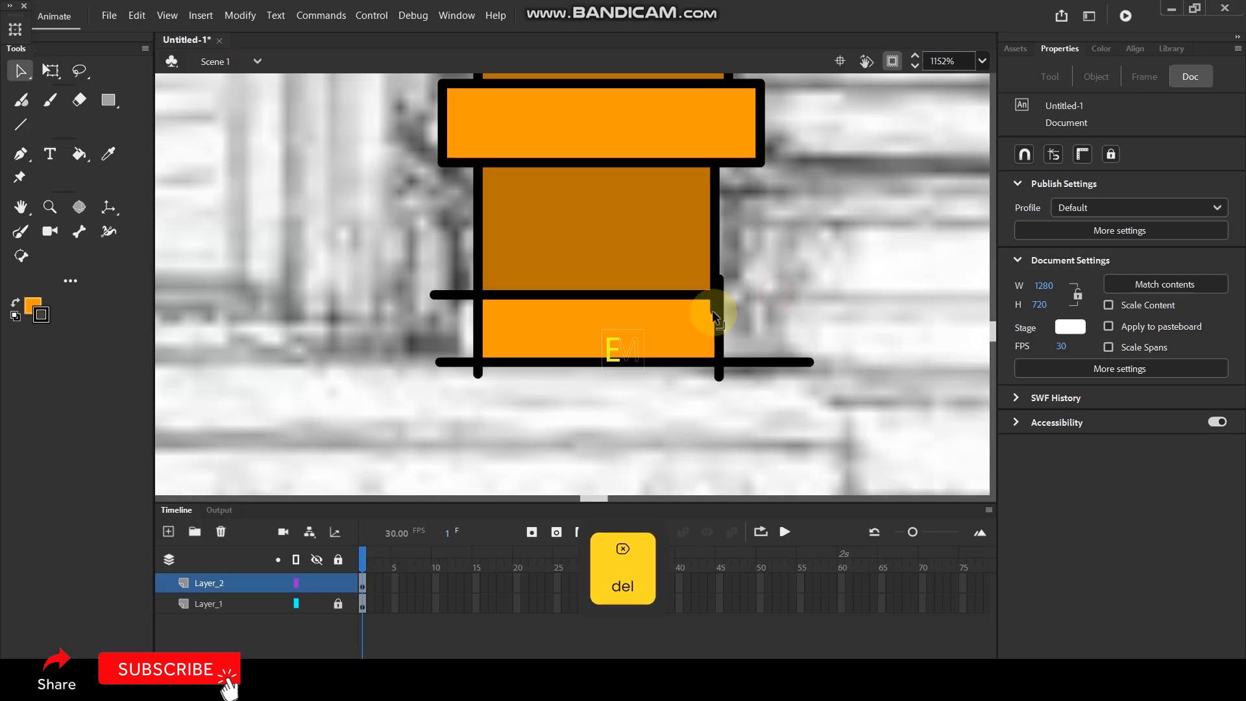
pyautogui.click(712, 312)
pyautogui.press('Delete')
pyautogui.click(719, 280)
pyautogui.press('Delete')
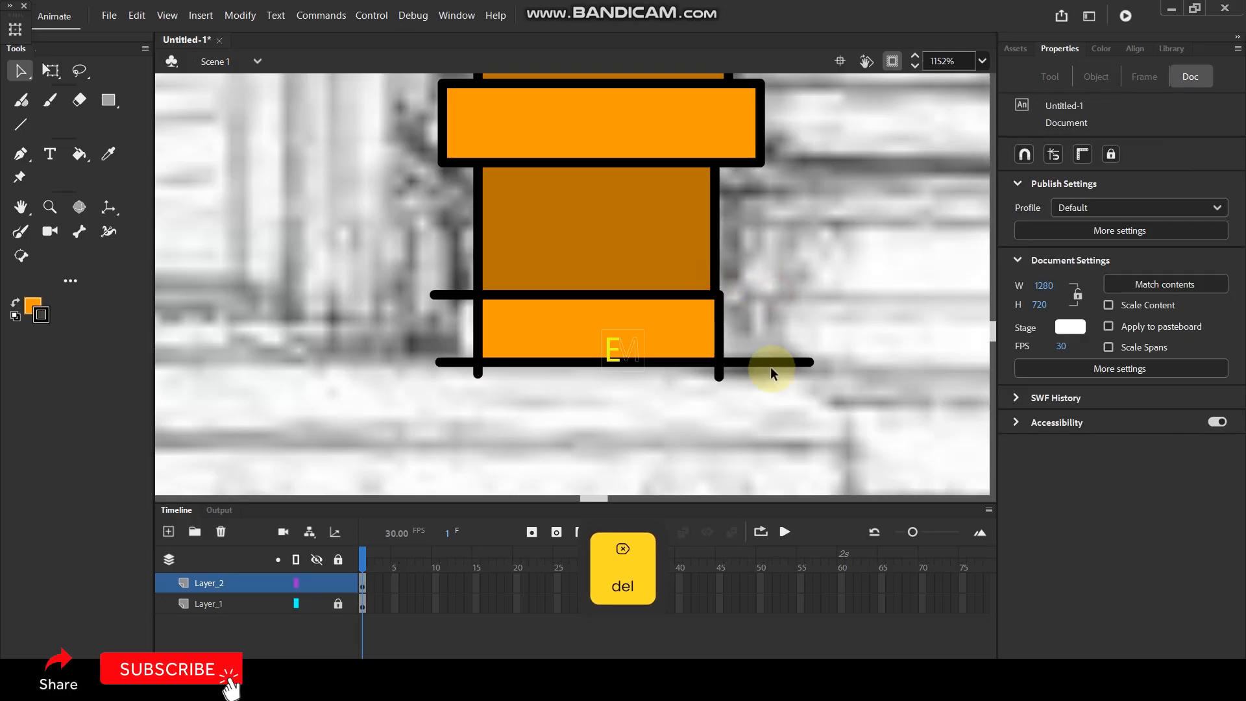
pyautogui.click(770, 361)
pyautogui.press('Delete')
pyautogui.click(720, 375)
pyautogui.press('Delete')
pyautogui.click(477, 372)
pyautogui.press('Delete')
pyautogui.click(476, 299)
pyautogui.press('Delete')
# Select the whole finished column and place a duplicate over the sketched column on the left side of the doorway.
pyautogui.scroll(-10, 731, 330)
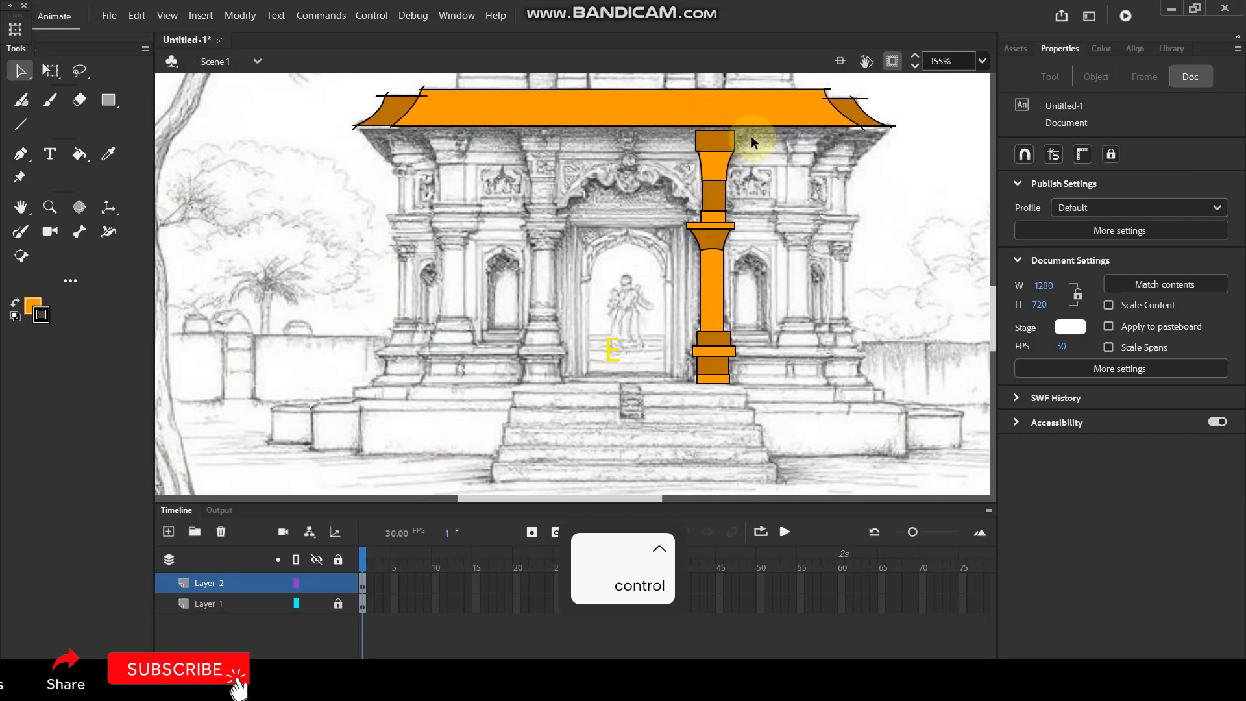
pyautogui.moveTo(762, 127); pyautogui.dragTo(660, 396)
pyautogui.moveTo(709, 308); pyautogui.dragTo(538, 313)
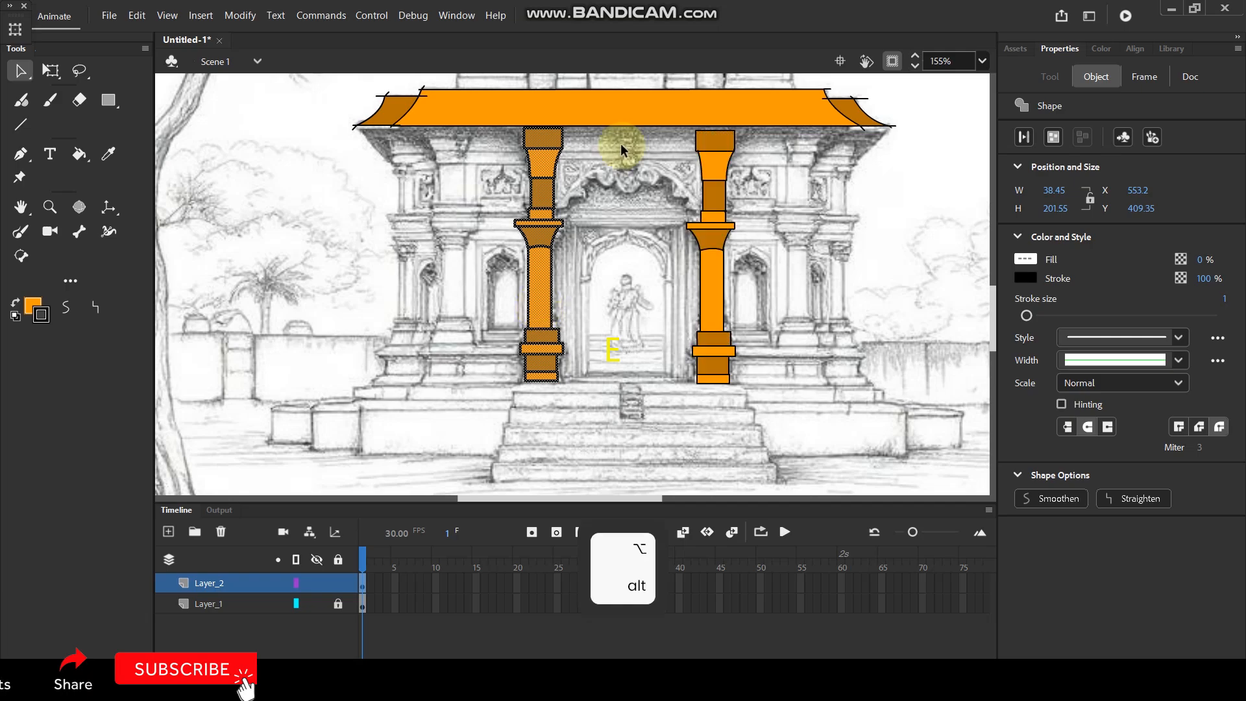
pyautogui.scroll(3, 625, 139)
pyautogui.scroll(-3, 442, 156)
pyautogui.hotkey('ctrl', 'z')
# Select both columns and nudge them up to Y 407.4 so their tops meet the roof's lower edge.
pyautogui.hotkey('ctrl', 'z')
pyautogui.moveTo(571, 287); pyautogui.dragTo(418, 285)
pyautogui.moveTo(559, 146); pyautogui.dragTo(590, 203)
pyautogui.hotkey('ctrl', 'z')
pyautogui.moveTo(559, 146); pyautogui.dragTo(634, 416)
pyautogui.scroll(4, 386, 96)
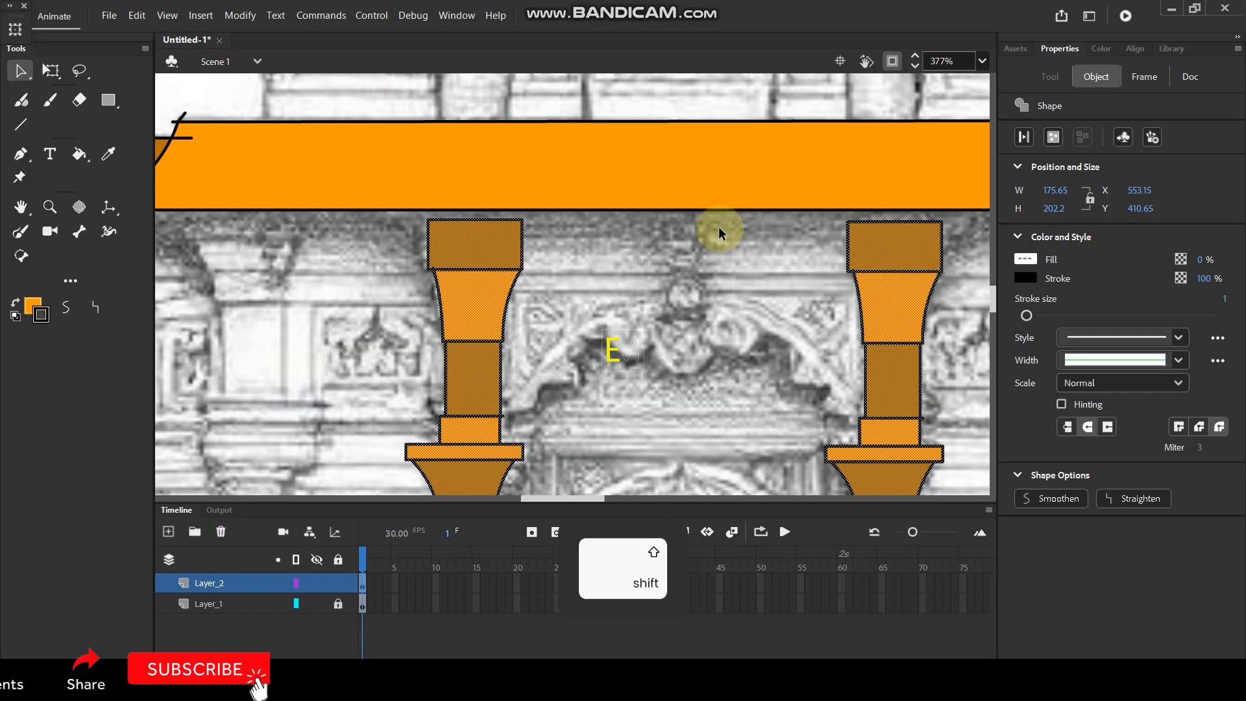
pyautogui.hotkey('shift', 'Up')
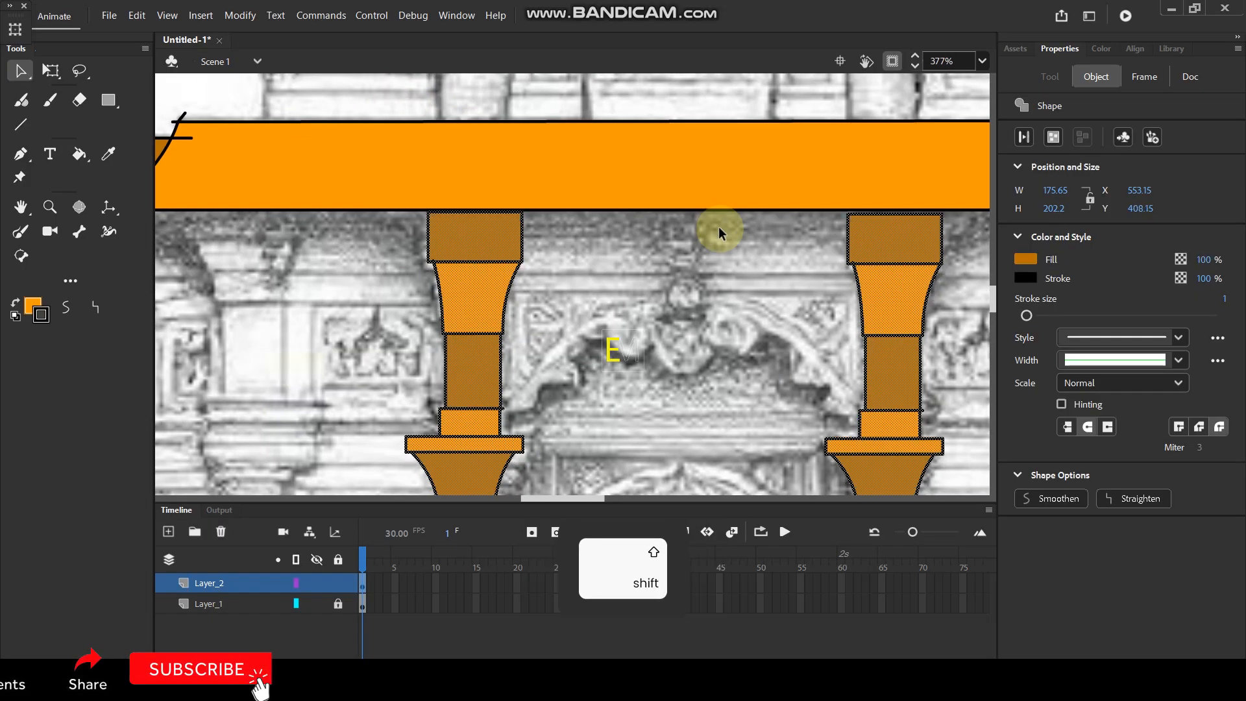
pyautogui.press('Up')
pyautogui.press('Up')
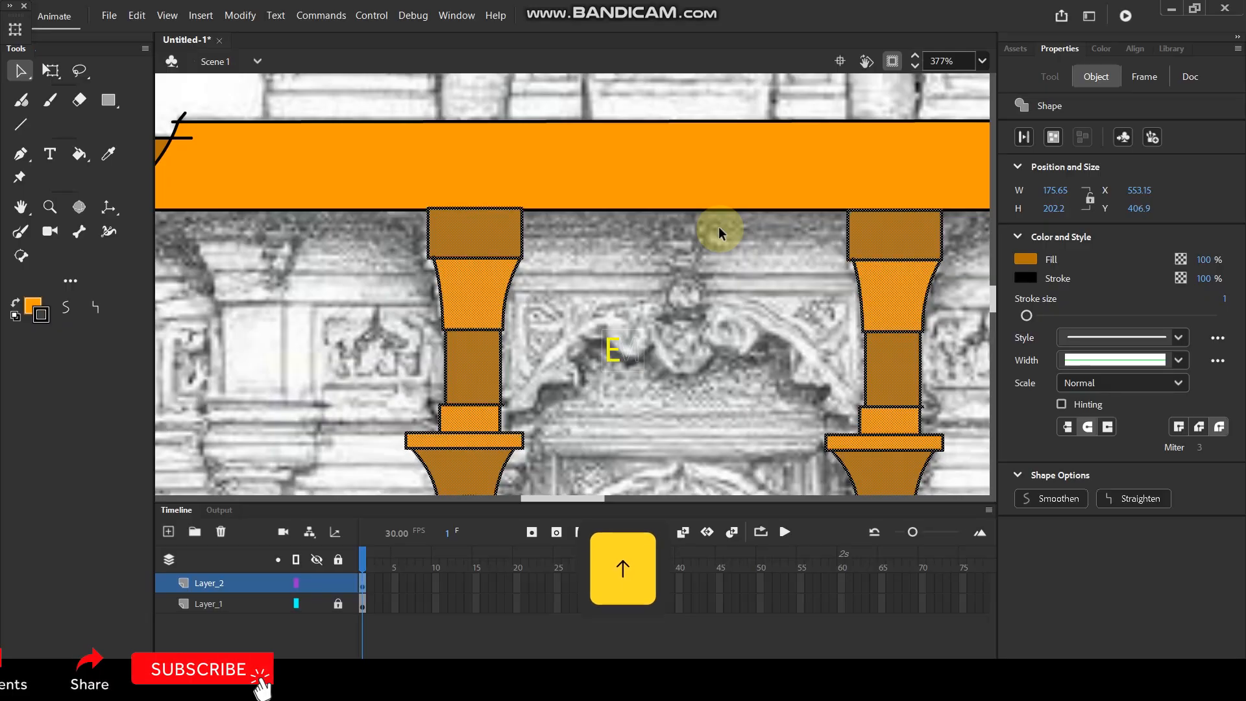
pyautogui.press('Down')
pyautogui.press('Down')
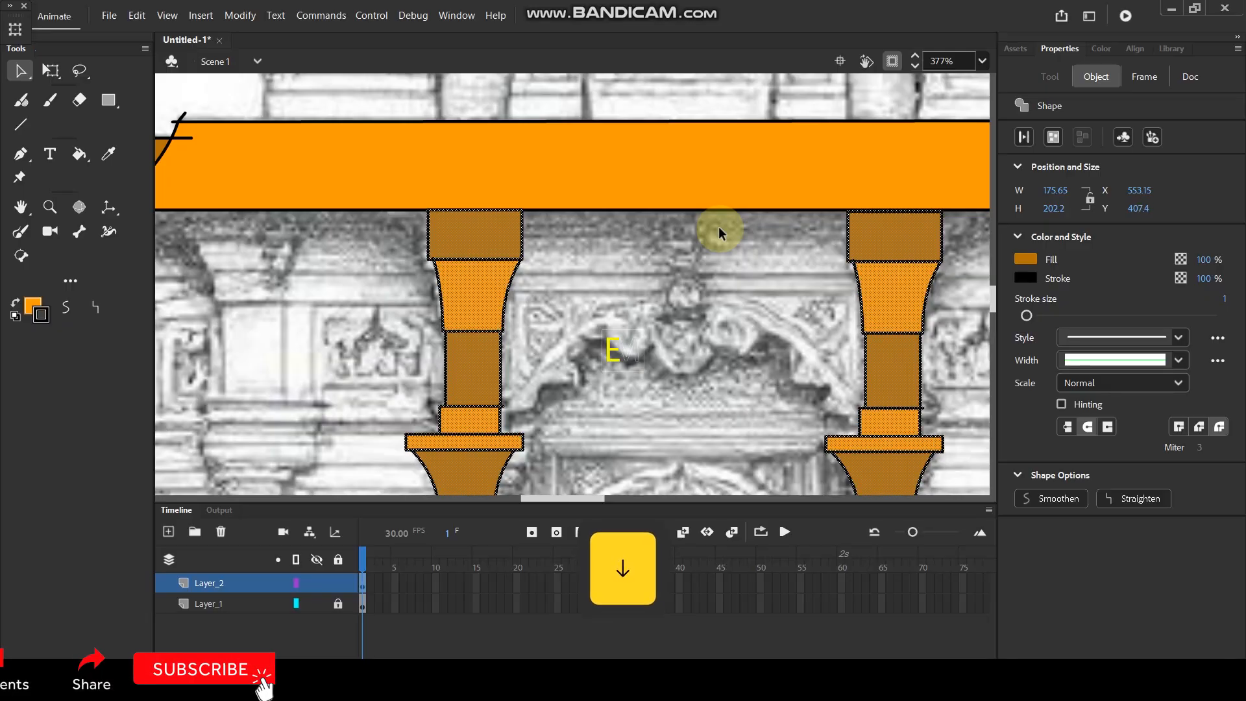
pyautogui.click(687, 290)
# Pull the bottom corners of both columns' lowest blocks outward and down to the sketched floor line, forming trapezoid feet.
pyautogui.scroll(-6, 636, 210)
pyautogui.scroll(4, 652, 394)
pyautogui.scroll(5, 624, 397)
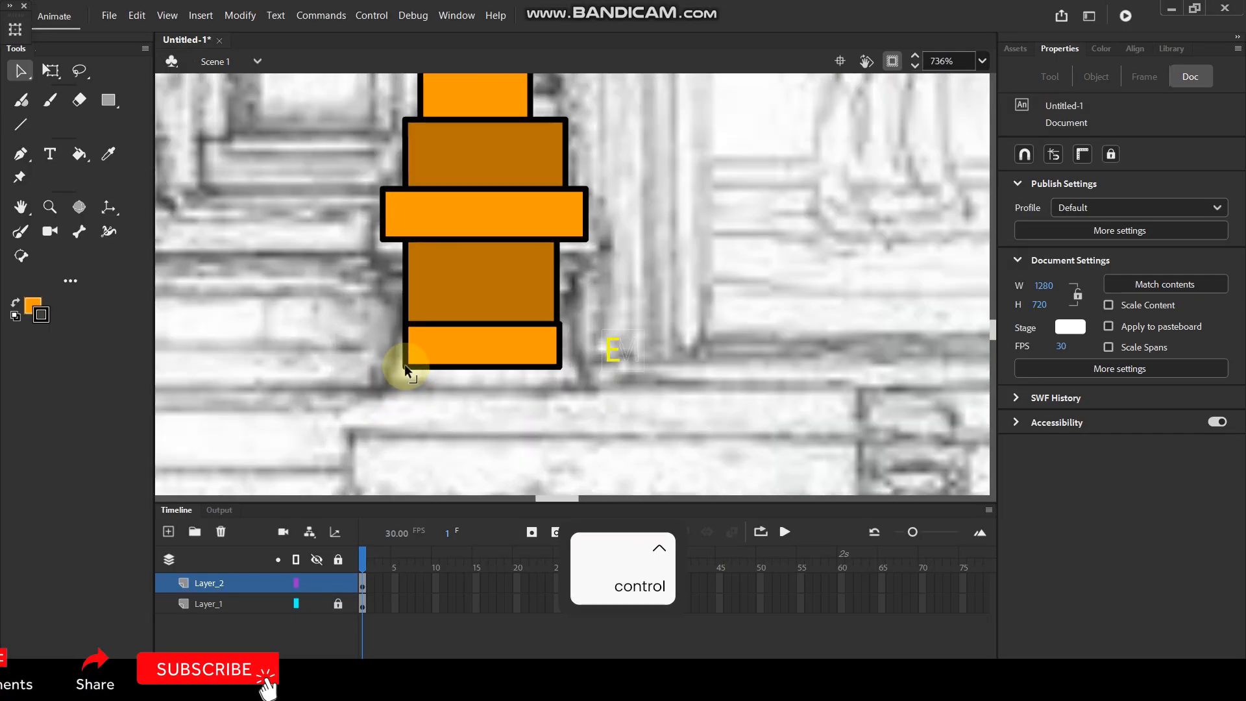
pyautogui.moveTo(404, 364); pyautogui.dragTo(387, 383)
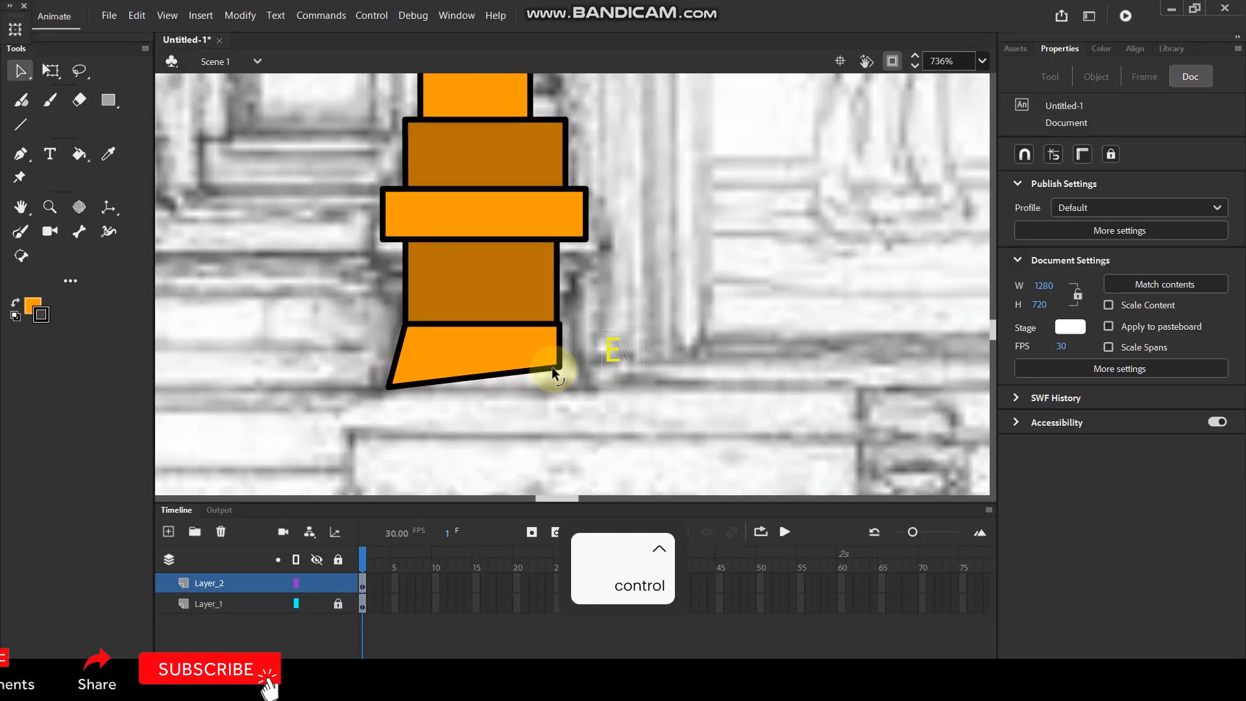
pyautogui.moveTo(556, 366); pyautogui.dragTo(582, 386)
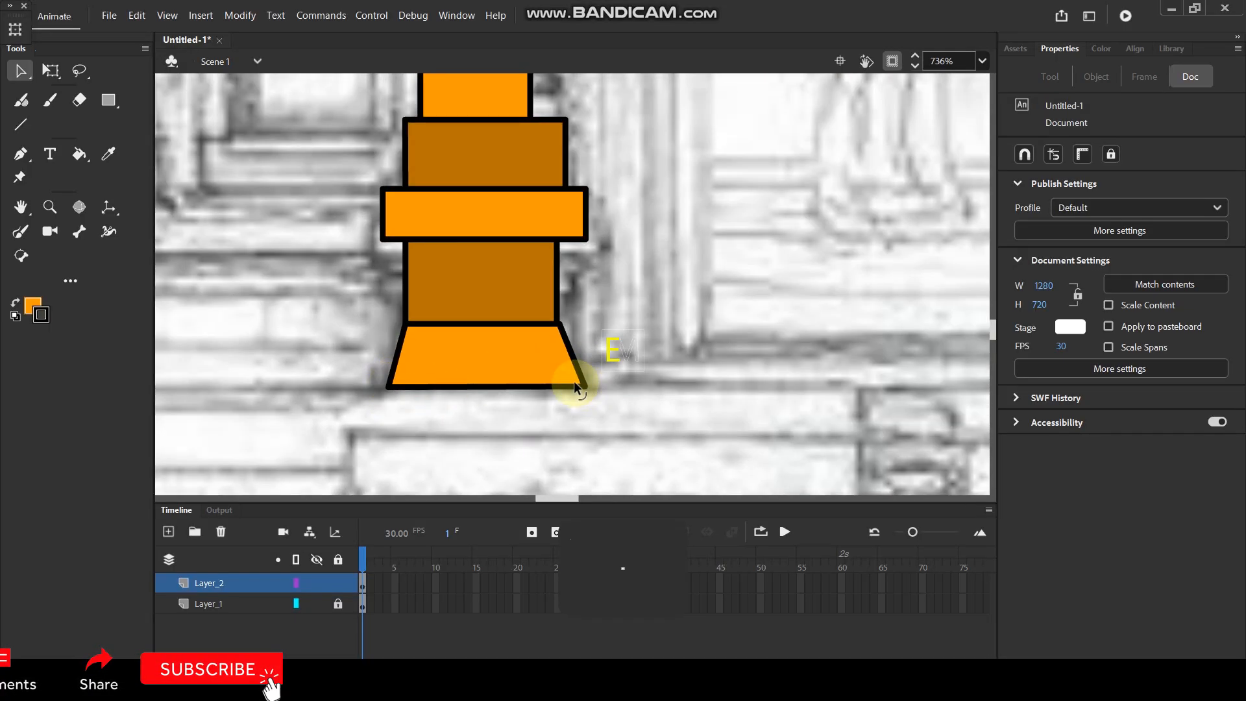
pyautogui.scroll(-3, 703, 352)
pyautogui.scroll(4, 860, 336)
pyautogui.moveTo(664, 326); pyautogui.dragTo(650, 340)
pyautogui.moveTo(818, 325); pyautogui.dragTo(836, 341)
# Draw two closely spaced horizontal lines between the columns' tapered sections with the Line tool, following the beam above the arch.
pyautogui.scroll(-5, 524, 260)
pyautogui.moveTo(497, 173); pyautogui.dragTo(536, 209)
pyautogui.scroll(2, 435, 337)
pyautogui.scroll(-4, 565, 221)
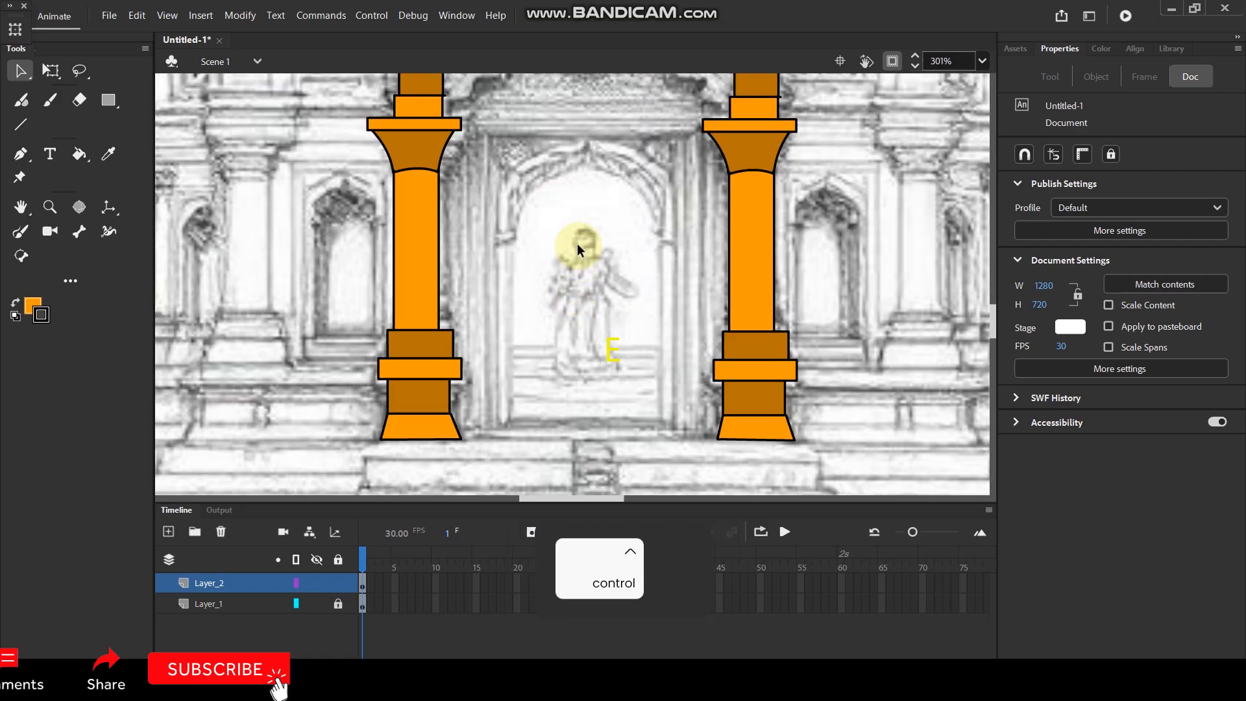
pyautogui.scroll(5, 584, 214)
pyautogui.moveTo(580, 226); pyautogui.dragTo(546, 243)
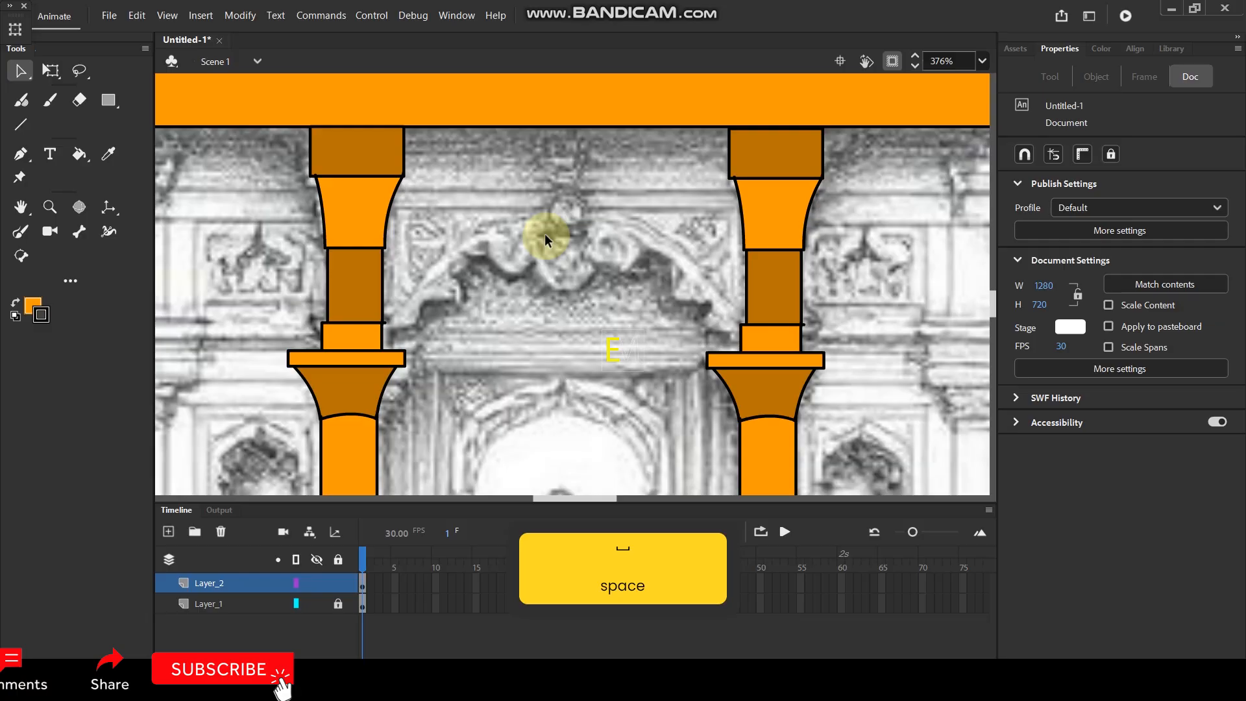
pyautogui.press('n')
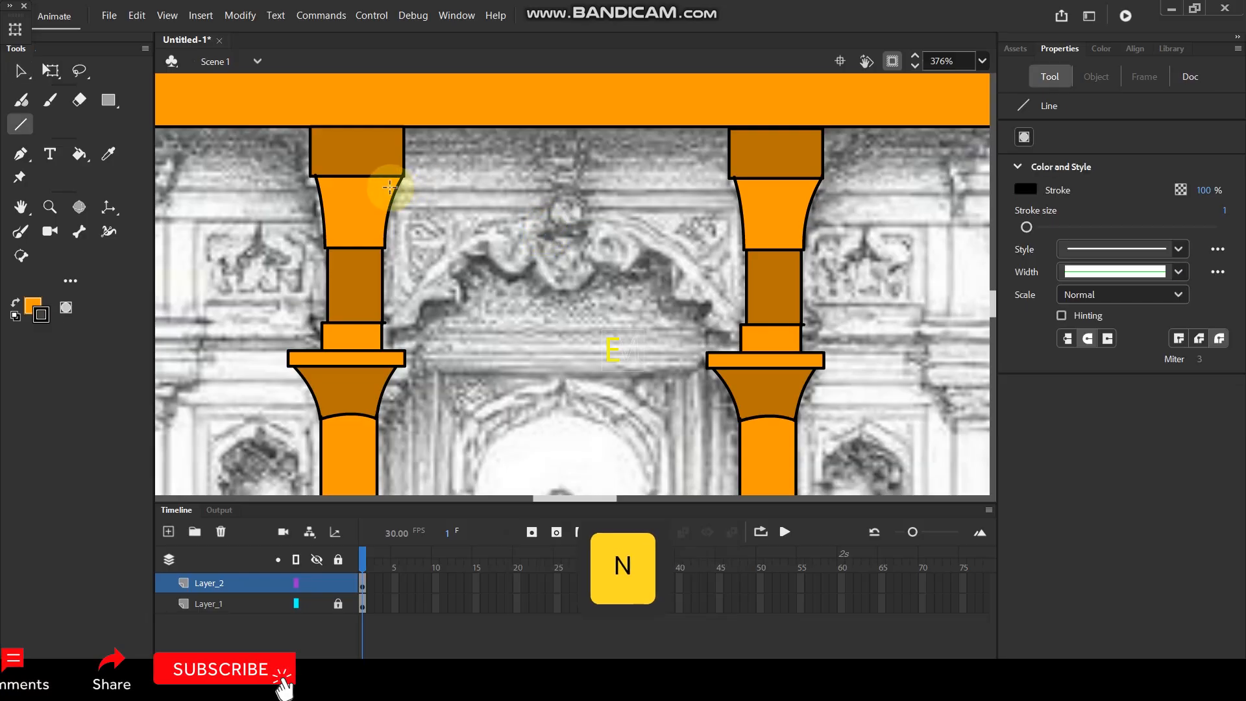
pyautogui.press('shift')
pyautogui.moveTo(384, 190); pyautogui.dragTo(725, 193)
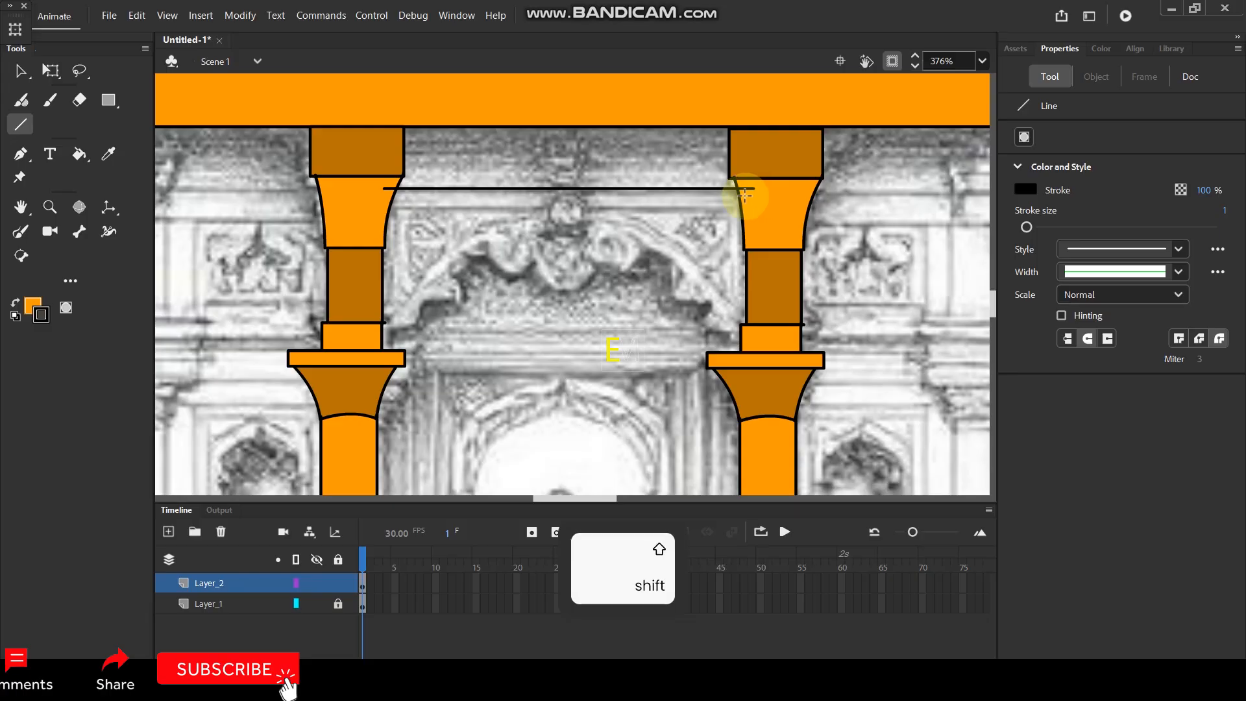
pyautogui.press('shift')
pyautogui.moveTo(377, 204); pyautogui.dragTo(725, 224)
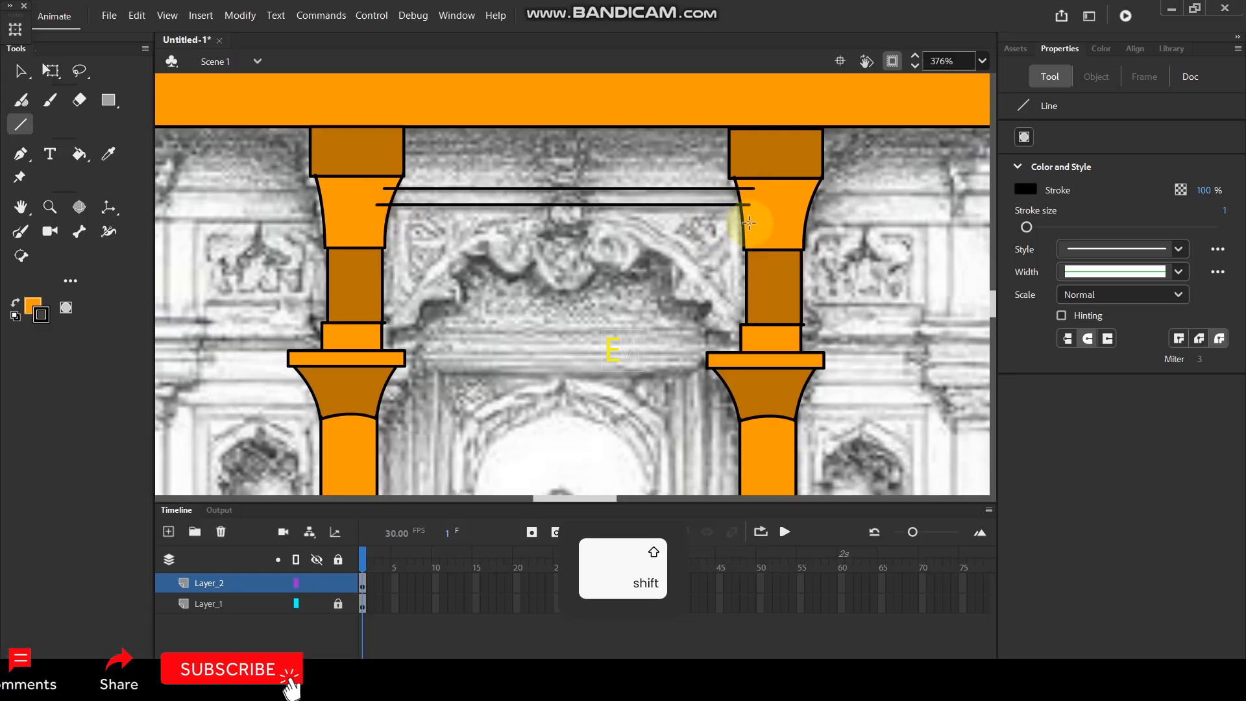
# Paint a smooth arch curve with the Paint Brush from the left column's small block to the right column's, over the carved archway.
pyautogui.press('y')
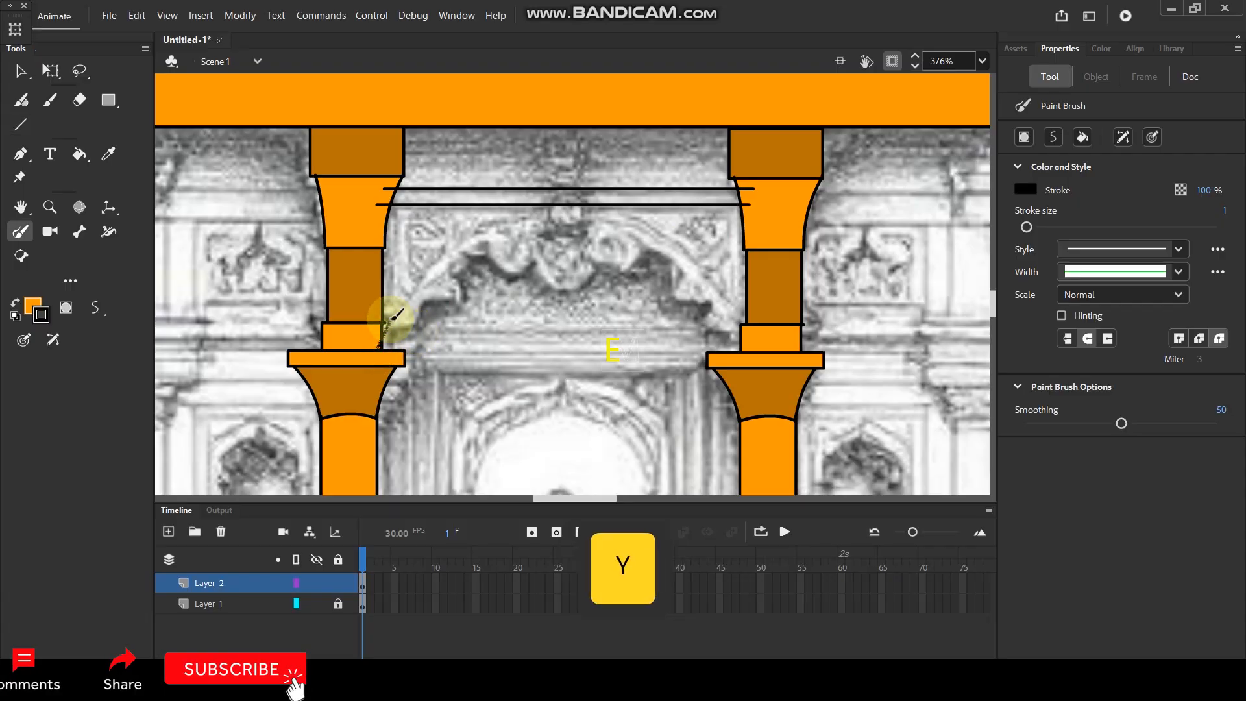
pyautogui.moveTo(488, 231)
pyautogui.mouseDown()
pyautogui.moveTo(569, 215)
pyautogui.moveTo(647, 232)
pyautogui.mouseUp()
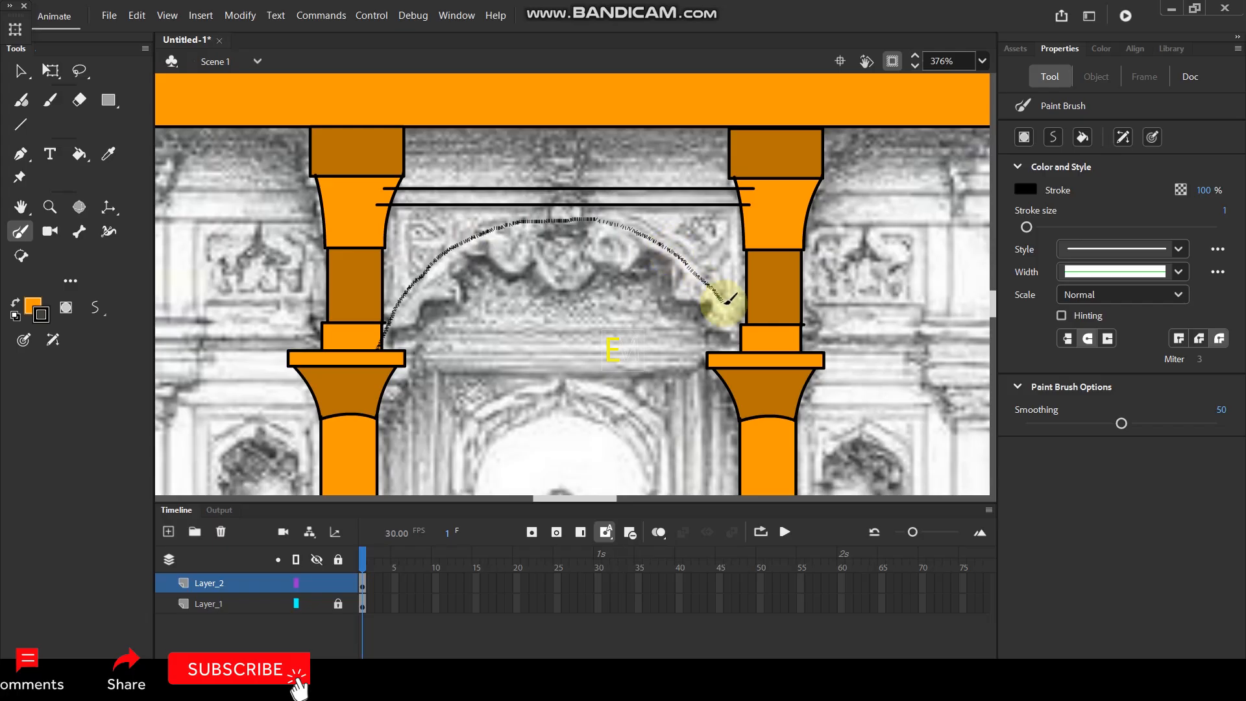
pyautogui.moveTo(751, 326); pyautogui.dragTo(746, 328)
pyautogui.keyDown('ctrl'); pyautogui.scroll(-5, 523, 223); pyautogui.keyUp('ctrl')
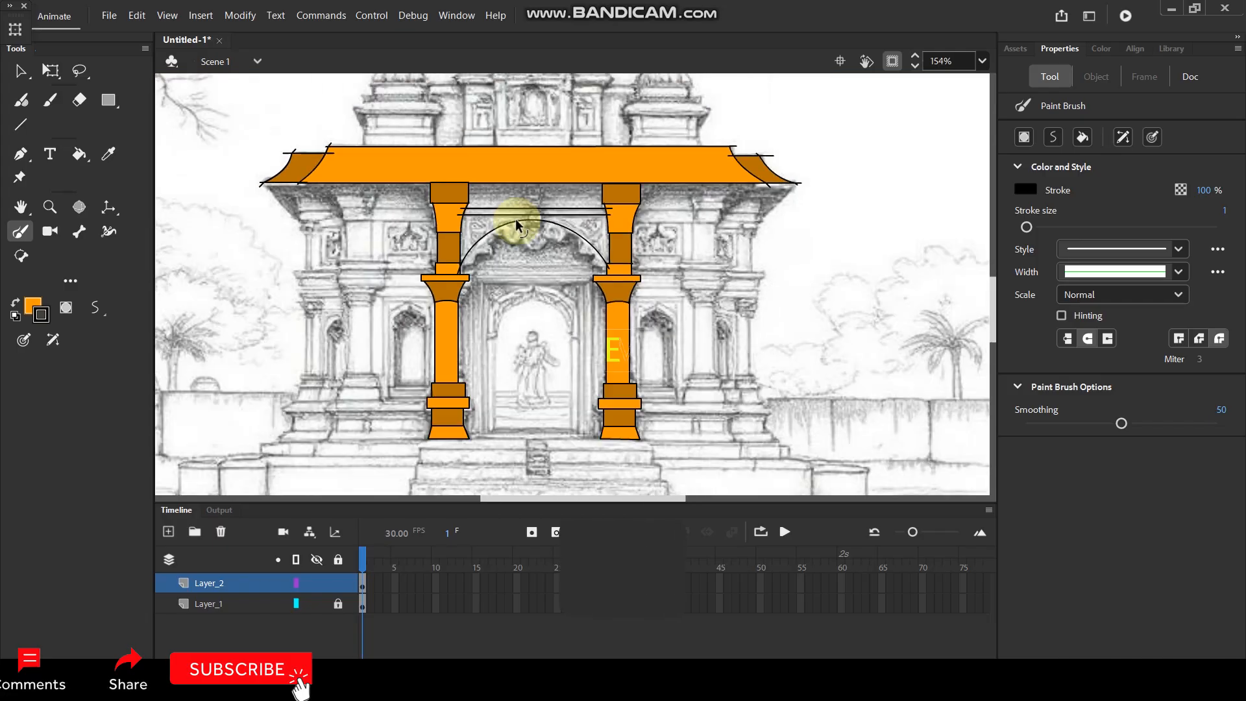
pyautogui.keyDown('ctrl'); pyautogui.scroll(4, 510, 181); pyautogui.keyUp('ctrl')
pyautogui.keyDown('ctrl'); pyautogui.scroll(2, 523, 245); pyautogui.keyUp('ctrl')
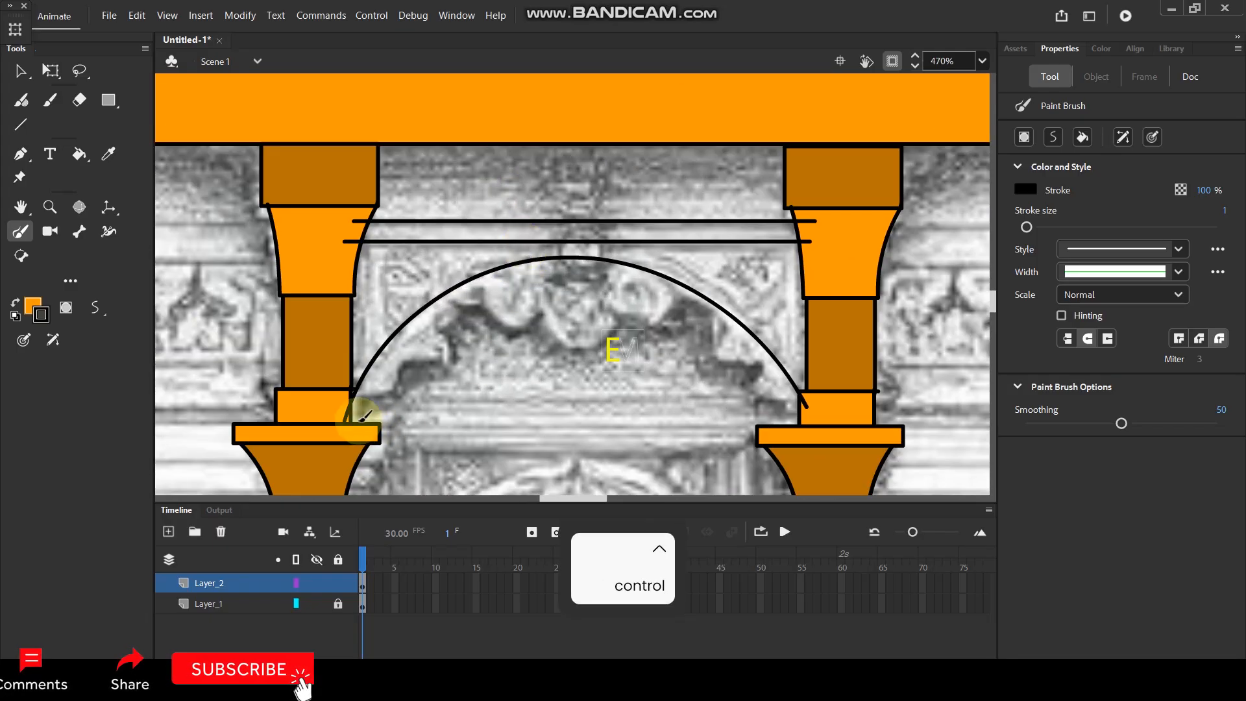
# Paint the arch's scalloped inner edge with the Paint Brush from the left column to the right column, following the sketched carving.
pyautogui.moveTo(362, 427)
pyautogui.mouseDown()
pyautogui.moveTo(399, 383)
pyautogui.moveTo(403, 358)
pyautogui.moveTo(439, 357)
pyautogui.moveTo(454, 311)
pyautogui.moveTo(480, 302)
pyautogui.moveTo(523, 322)
pyautogui.moveTo(544, 313)
pyautogui.moveTo(581, 340)
pyautogui.moveTo(628, 311)
pyautogui.moveTo(650, 319)
pyautogui.moveTo(686, 305)
pyautogui.moveTo(730, 355)
pyautogui.moveTo(755, 362)
pyautogui.moveTo(793, 426)
pyautogui.mouseUp()
pyautogui.scroll(-3, 593, 209)
pyautogui.scroll(3, 593, 208)
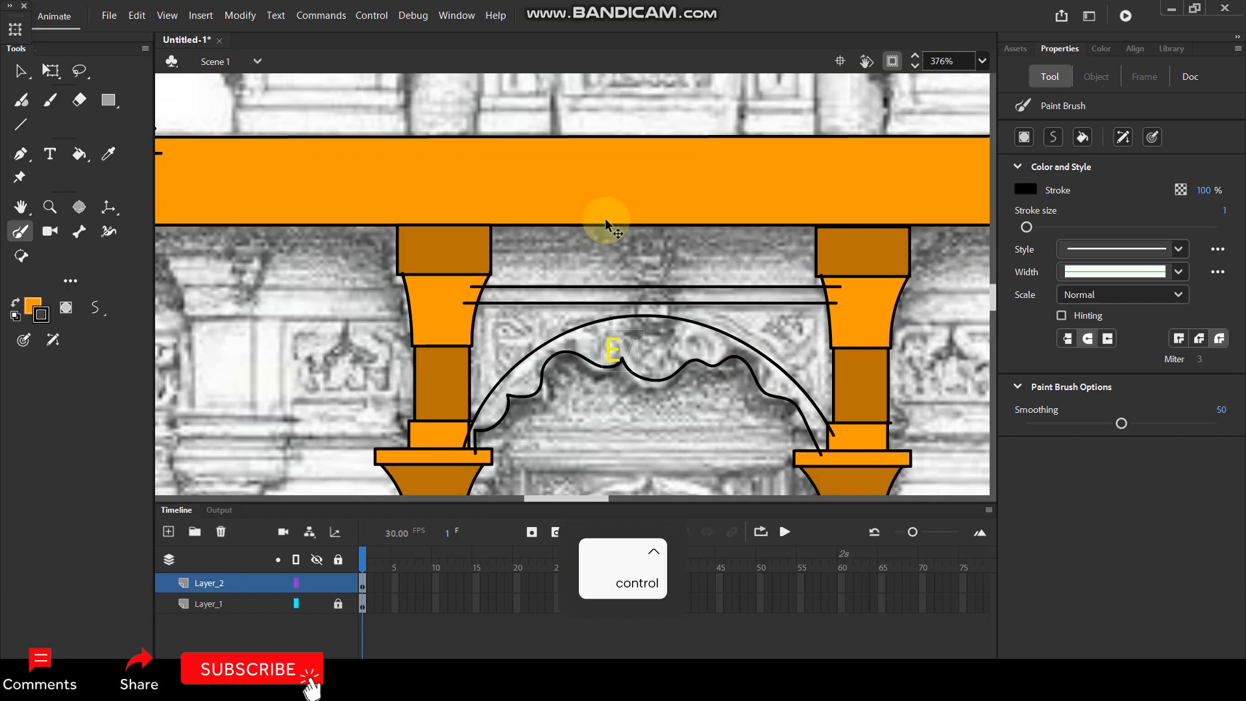
pyautogui.scroll(-2, 607, 224)
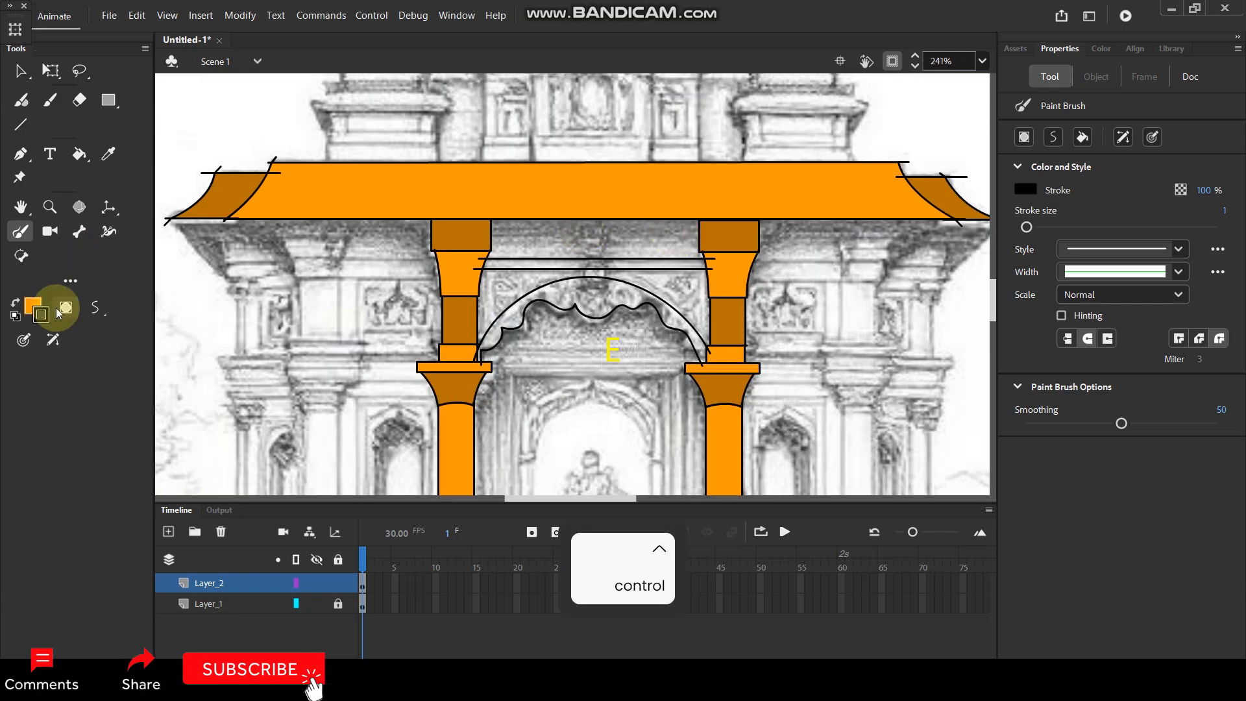
# Set the fill colour to light orange #FDBE5F and try to fill the panel between the columns beneath the roof.
pyautogui.click(31, 308)
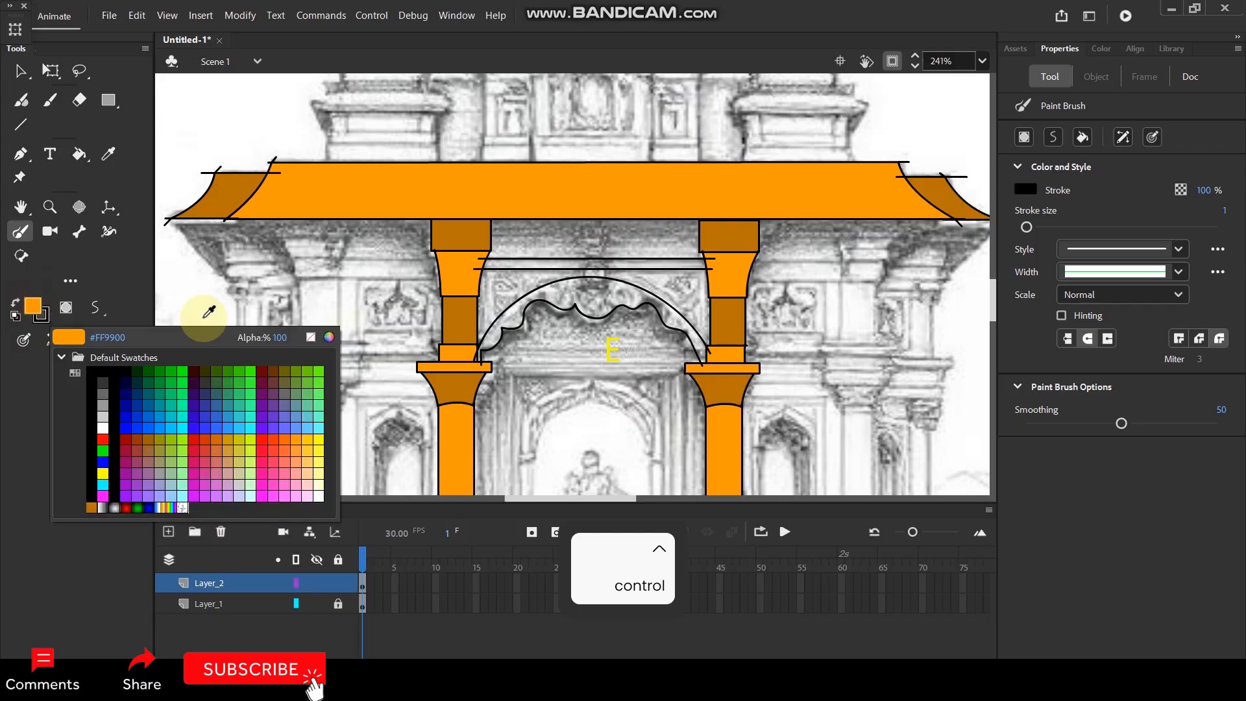
pyautogui.click(330, 339)
pyautogui.moveTo(236, 153); pyautogui.dragTo(199, 148)
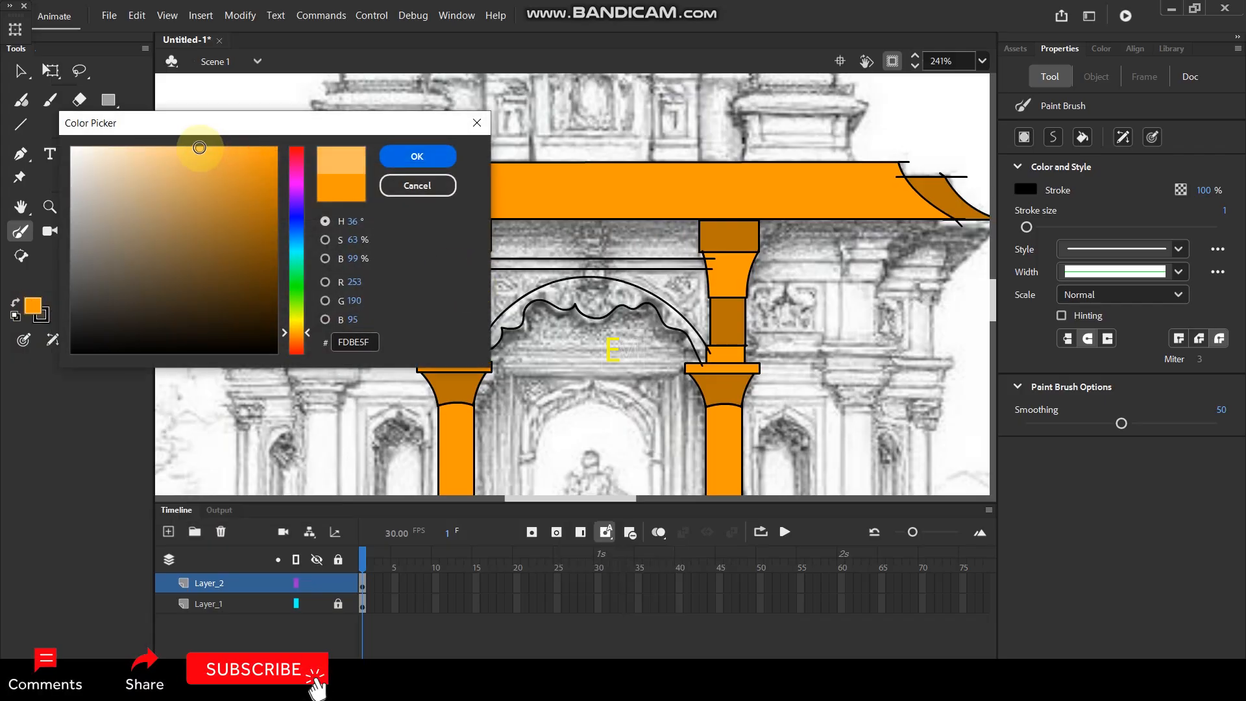
pyautogui.click(418, 155)
pyautogui.click(79, 154)
pyautogui.click(589, 231)
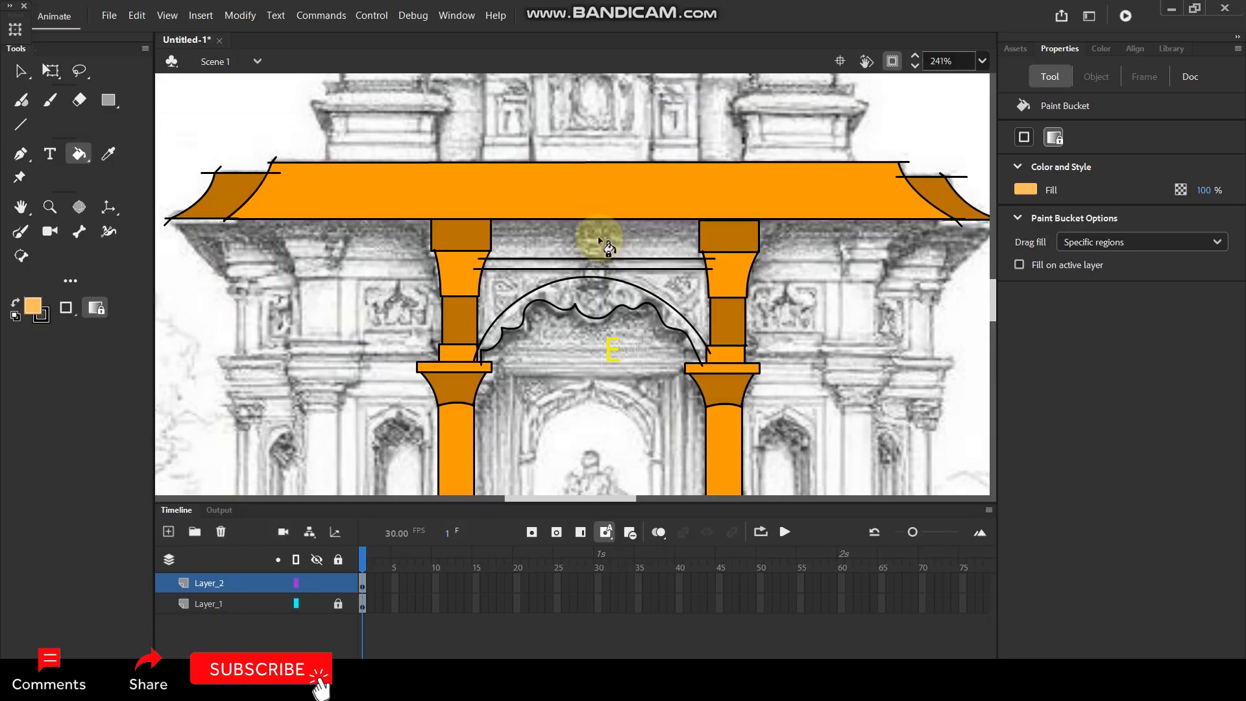
# Pull both top corners of the right column's uppermost block onto the roof's lower edge to close the gap.
pyautogui.keyDown('ctrl'); pyautogui.scroll(8, 732, 217); pyautogui.keyUp('ctrl')
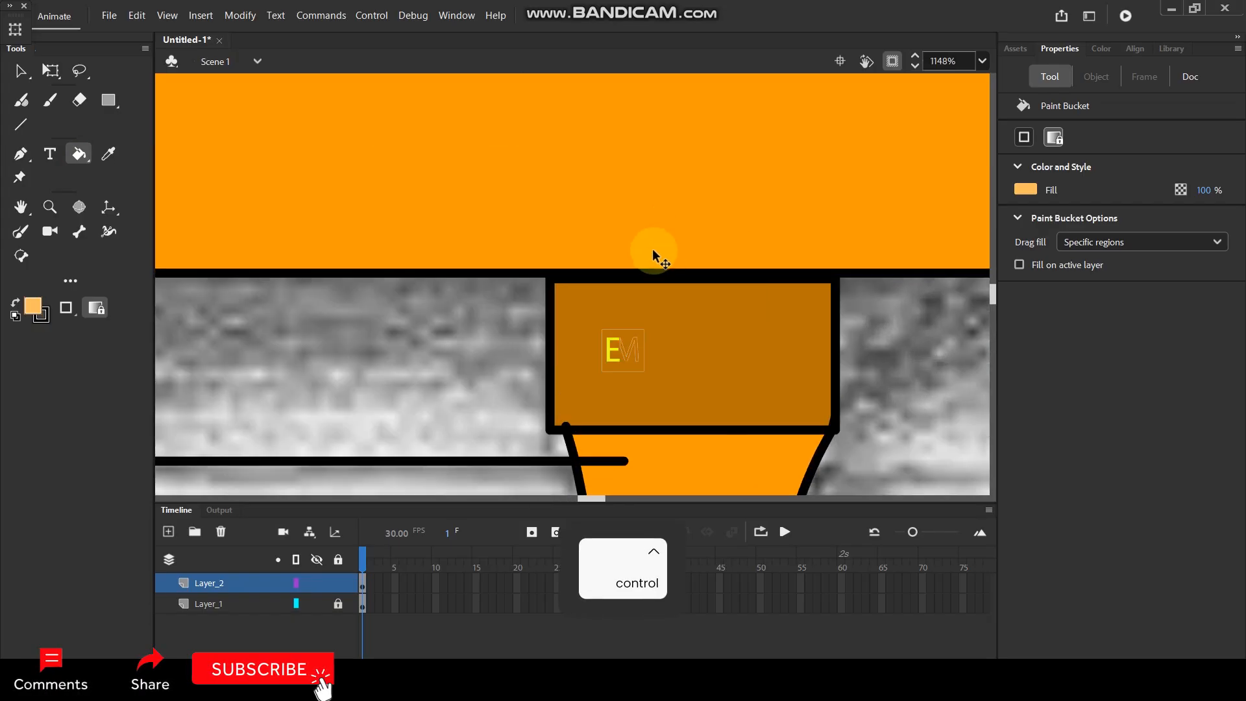
pyautogui.press('v')
pyautogui.moveTo(550, 281); pyautogui.dragTo(550, 272)
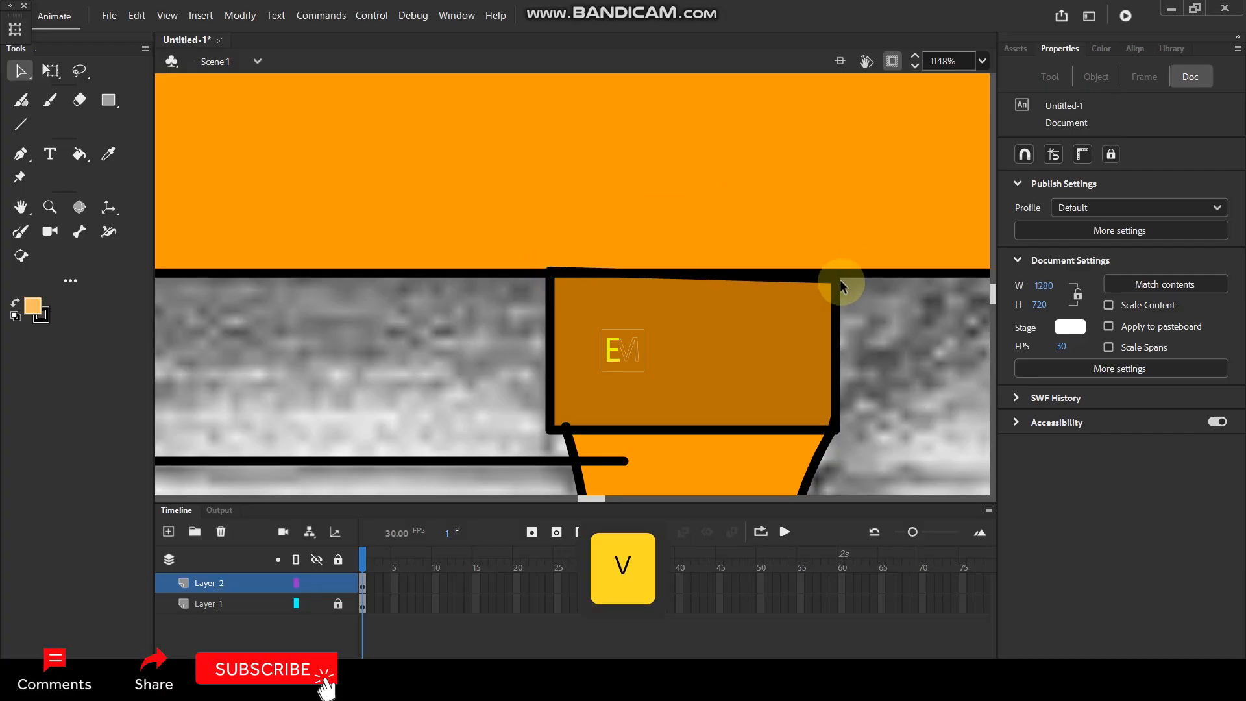
pyautogui.moveTo(834, 272); pyautogui.dragTo(832, 274)
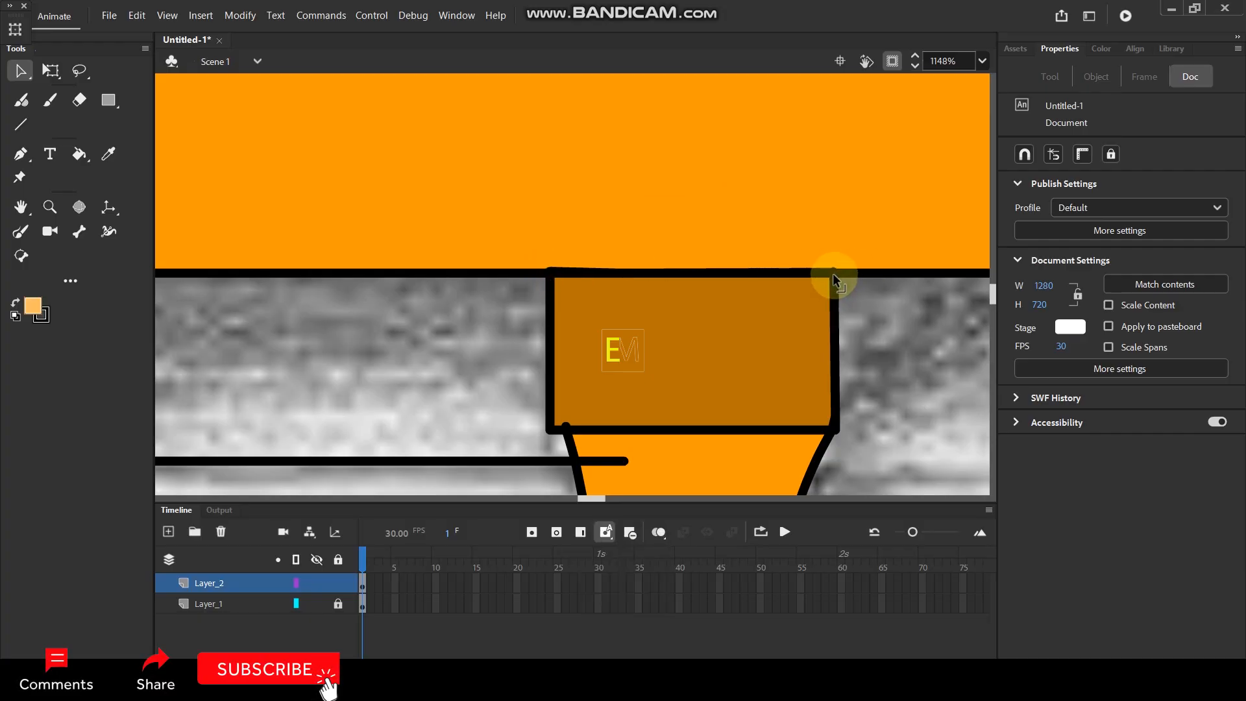
# Fill the panel beneath the roof and the area between the beam and the arch with light orange using the Paint Bucket.
pyautogui.keyDown('ctrl'); pyautogui.scroll(-4, 332, 228); pyautogui.keyUp('ctrl')
pyautogui.press('k')
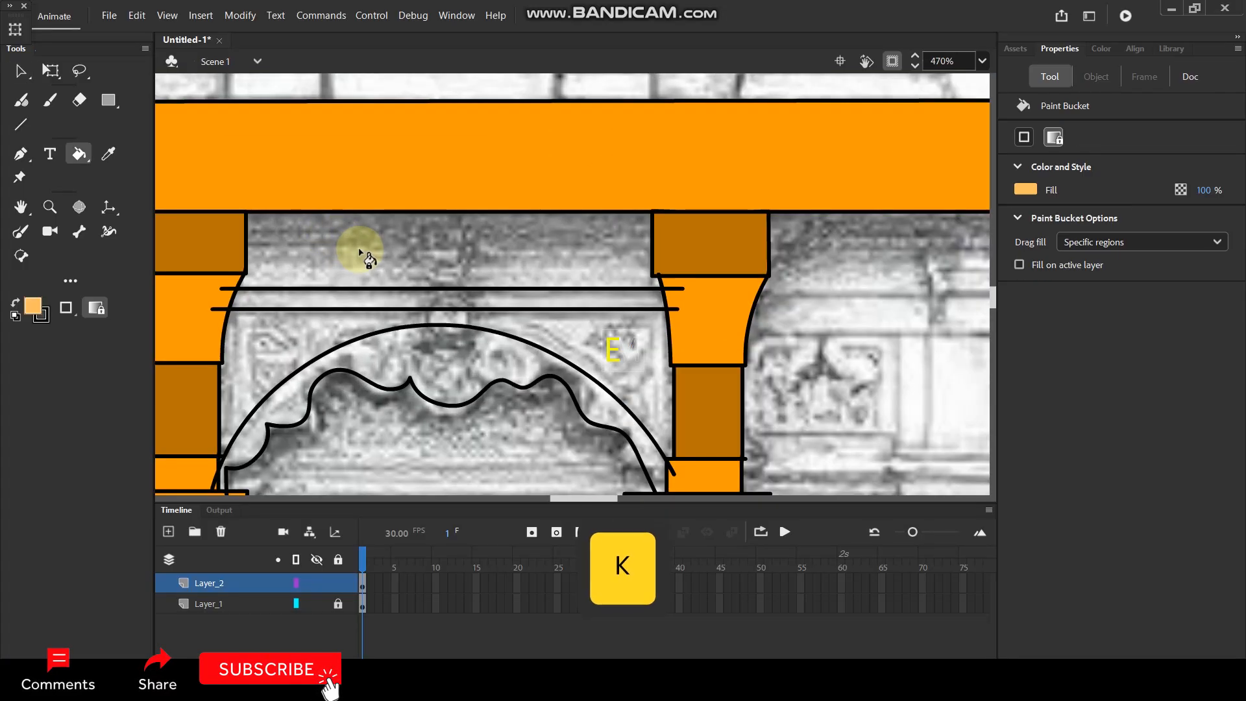
pyautogui.click(359, 253)
pyautogui.scroll(-3, 468, 203)
pyautogui.scroll(1, 359, 276)
pyautogui.click(399, 261)
# Choose a paler orange fill colour and fill the thin beam strip and the scalloped arch band with it.
pyautogui.click(49, 315)
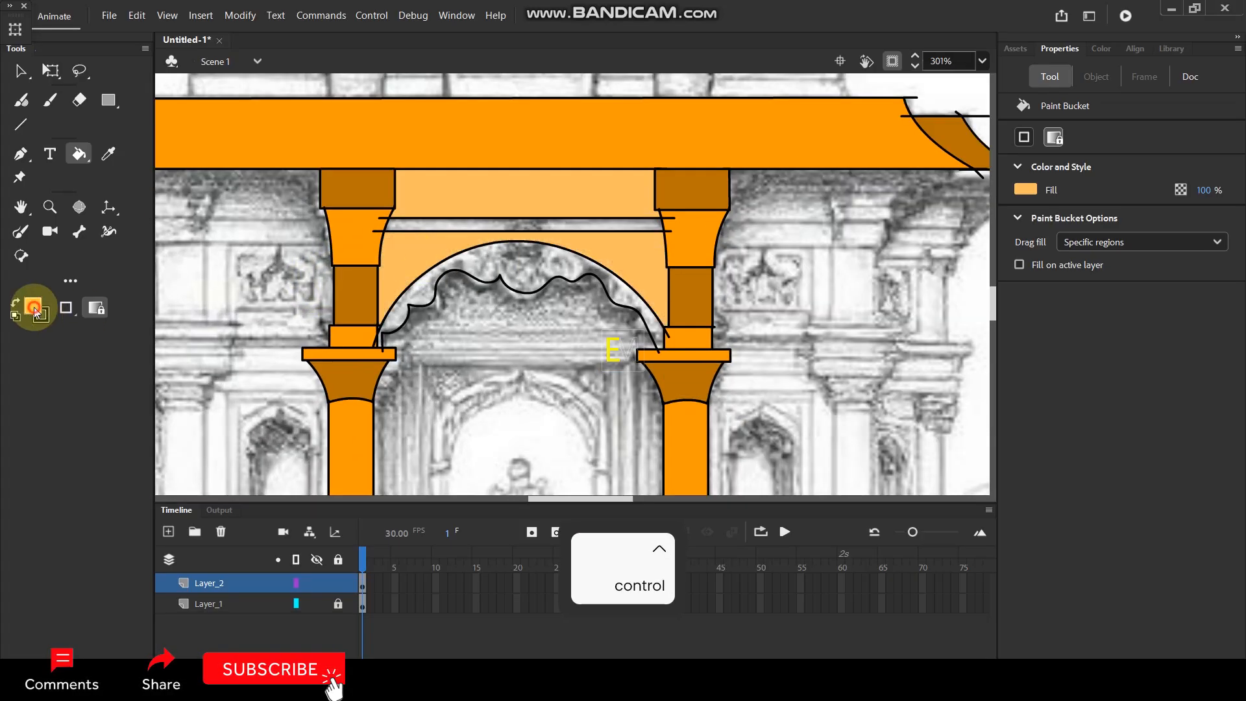
pyautogui.click(329, 337)
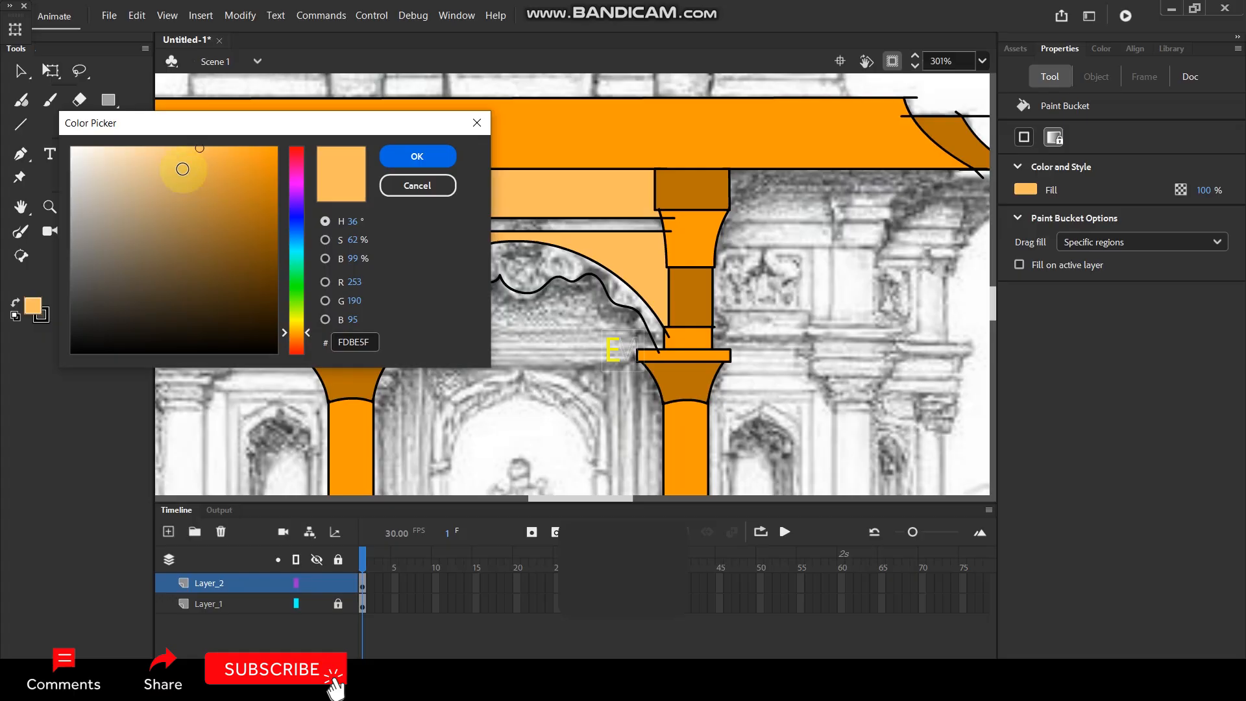
pyautogui.click(152, 147)
pyautogui.click(403, 162)
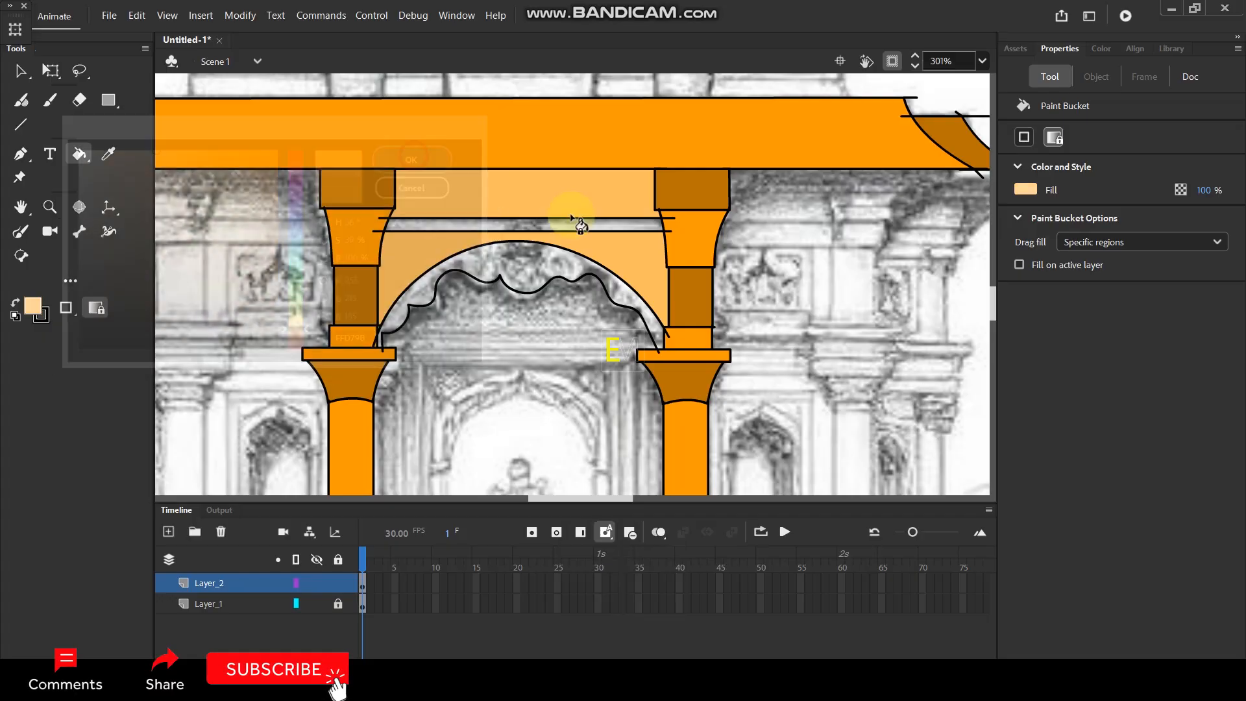
pyautogui.click(523, 266)
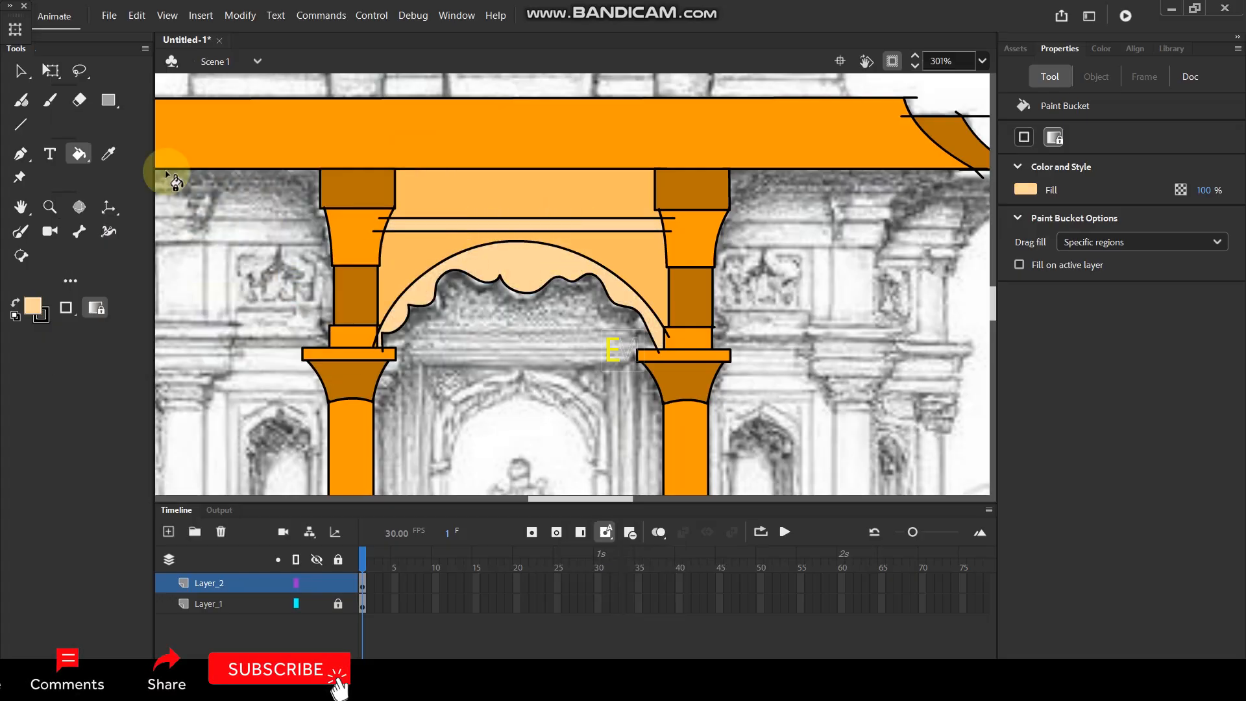
# Delete the ends of the two beam lines that overshoot into the left and right columns.
pyautogui.click(20, 70)
pyautogui.click(376, 232)
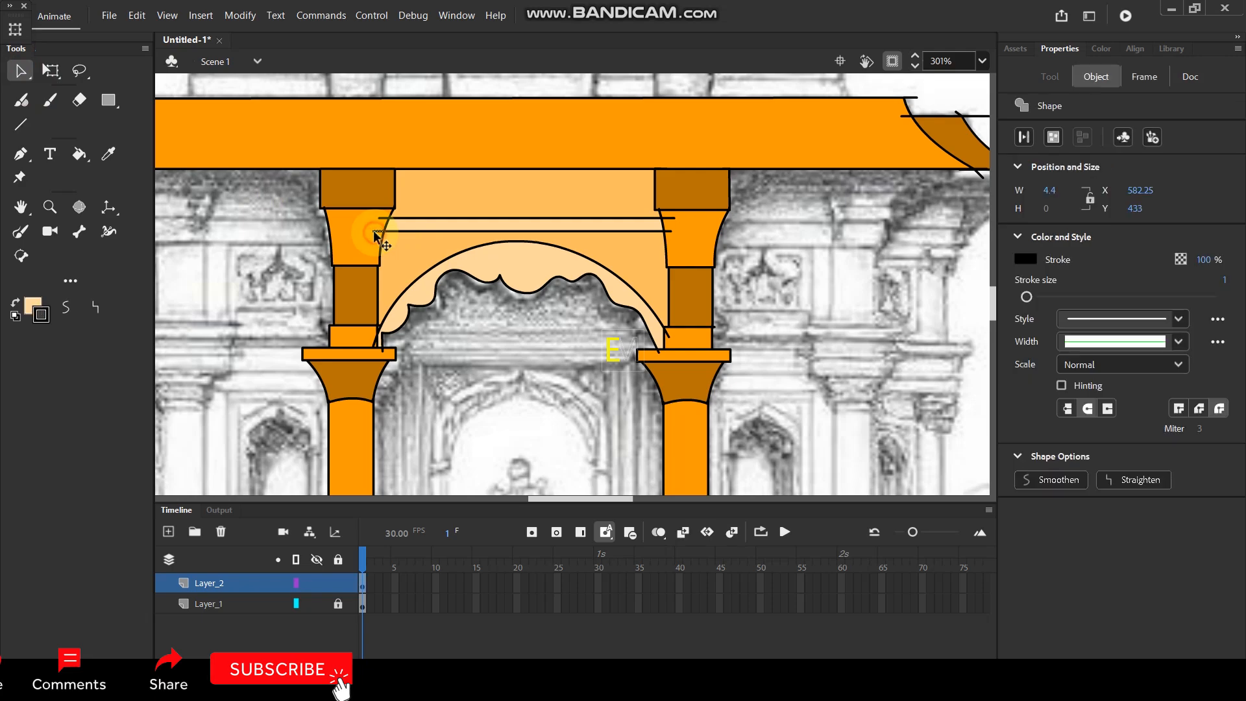
pyautogui.press('Delete')
pyautogui.click(485, 230)
pyautogui.press('Delete')
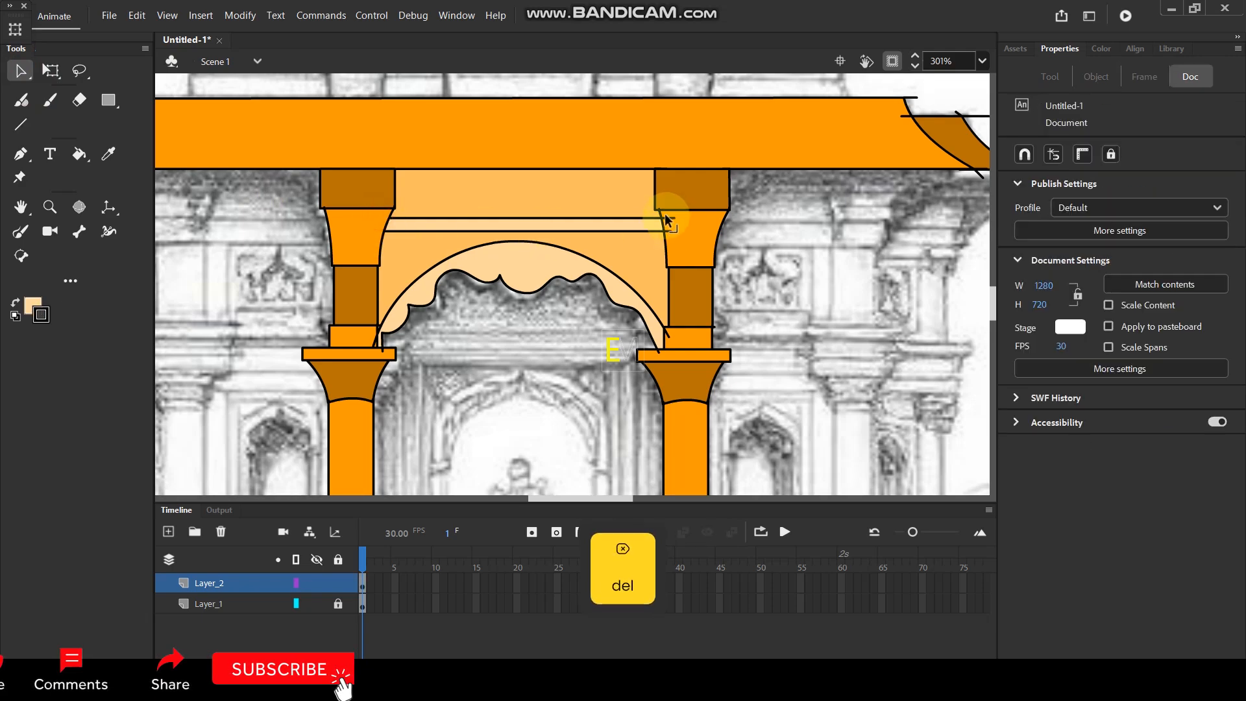
pyautogui.click(670, 218)
pyautogui.press('Delete')
pyautogui.click(669, 231)
pyautogui.press('Delete')
# Delete the overshooting ends of the arch curves where they cross the small blocks of both columns.
pyautogui.click(670, 337)
pyautogui.press('Delete')
pyautogui.click(657, 352)
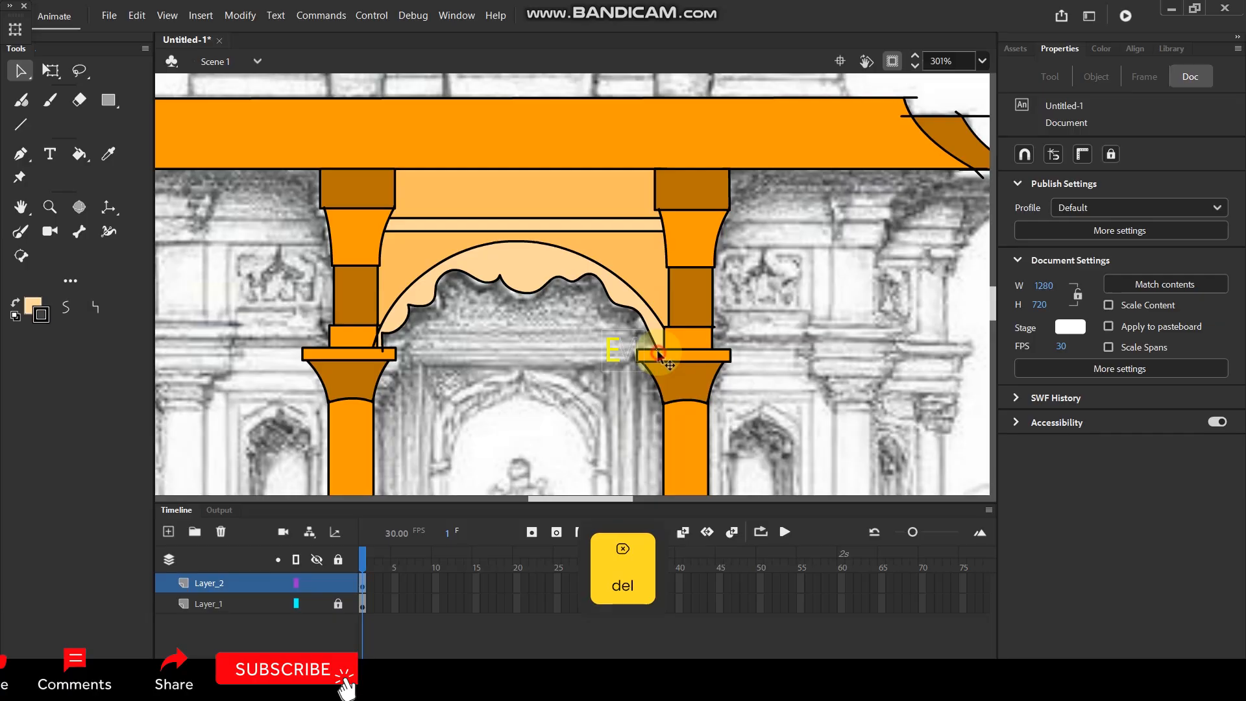
pyautogui.press('Delete')
pyautogui.click(383, 355)
pyautogui.press('Delete')
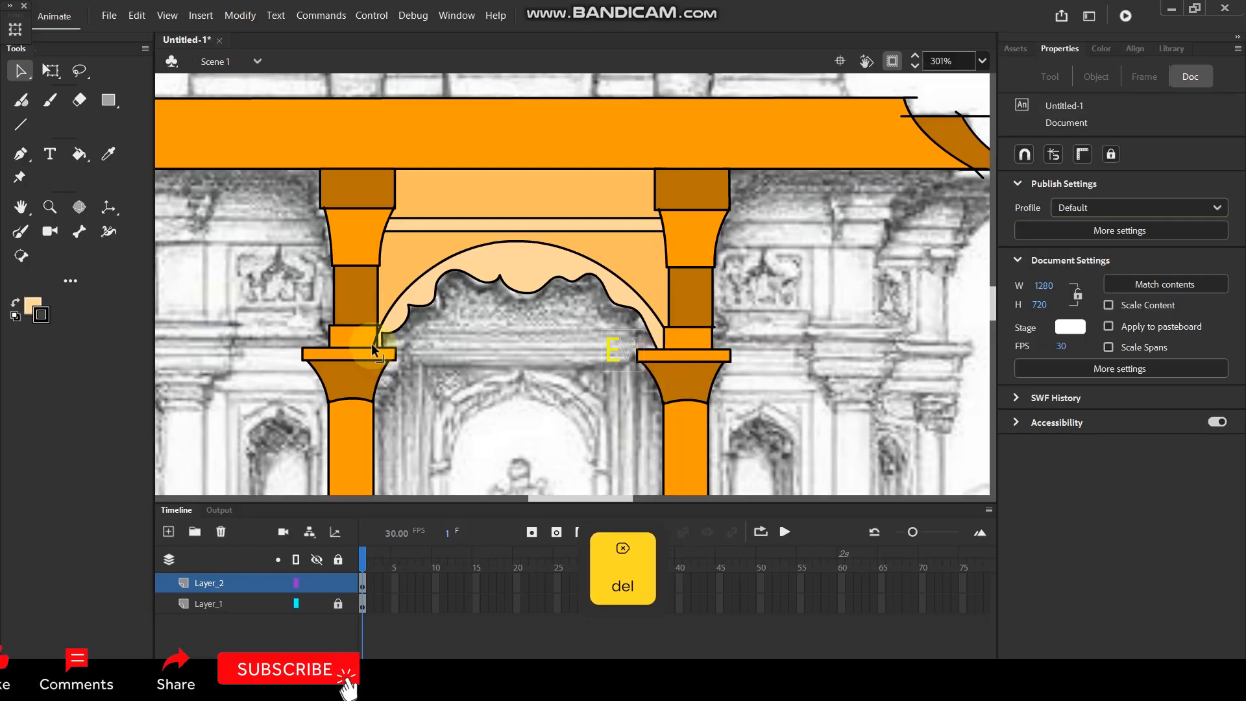
pyautogui.click(375, 344)
pyautogui.press('Delete')
pyautogui.click(397, 329)
pyautogui.press('Delete')
# Draw a horizontal floor line with the Line tool between the feet of the two columns.
pyautogui.scroll(-3, 552, 246)
pyautogui.scroll(2, 563, 296)
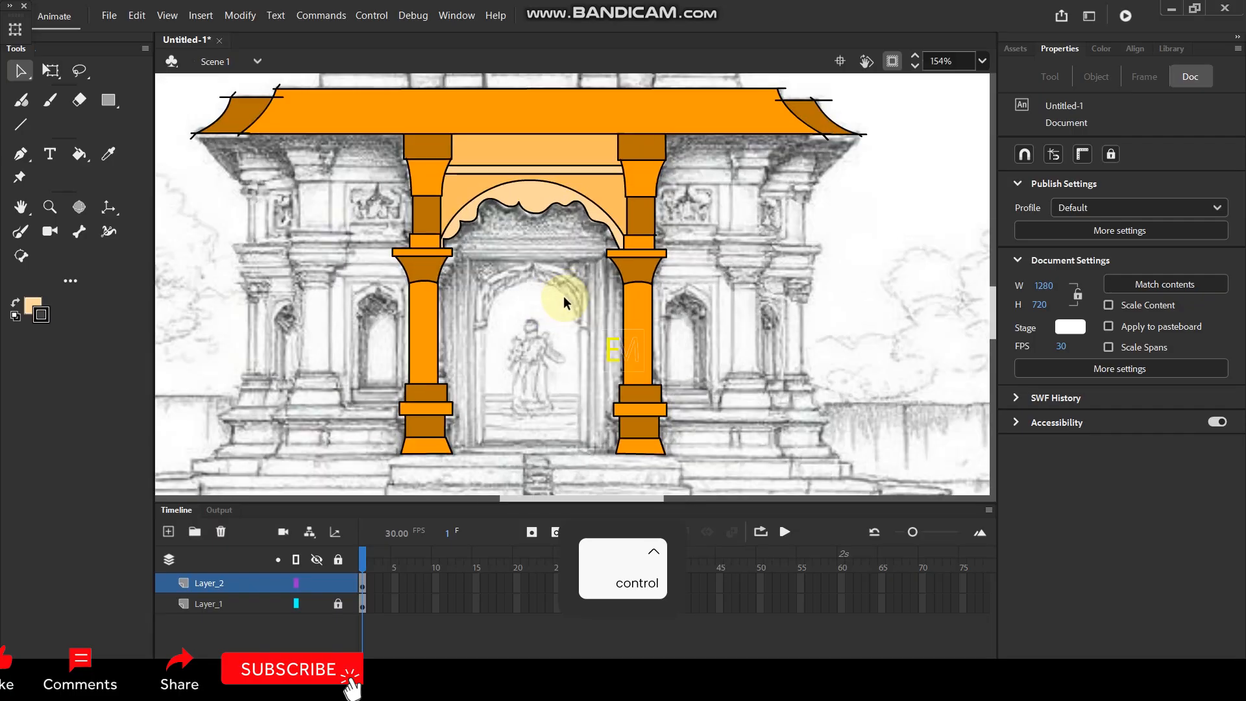
pyautogui.scroll(1, 558, 285)
pyautogui.scroll(3, 530, 298)
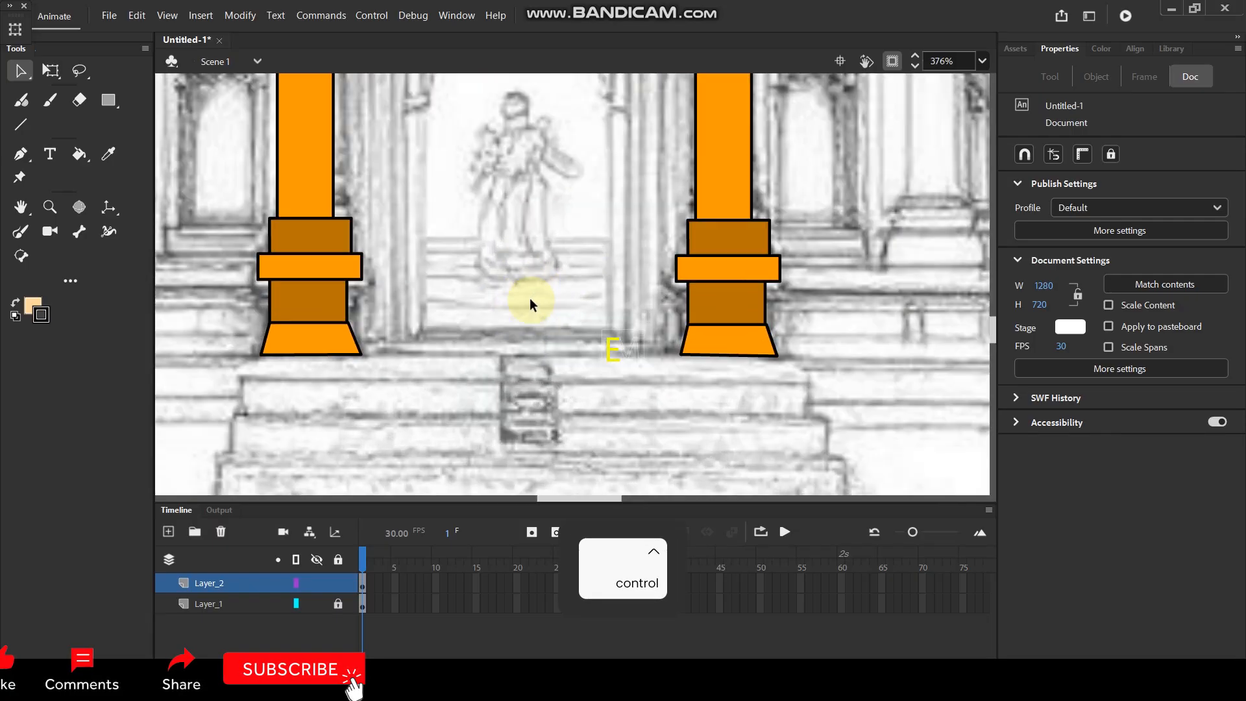
pyautogui.press('n')
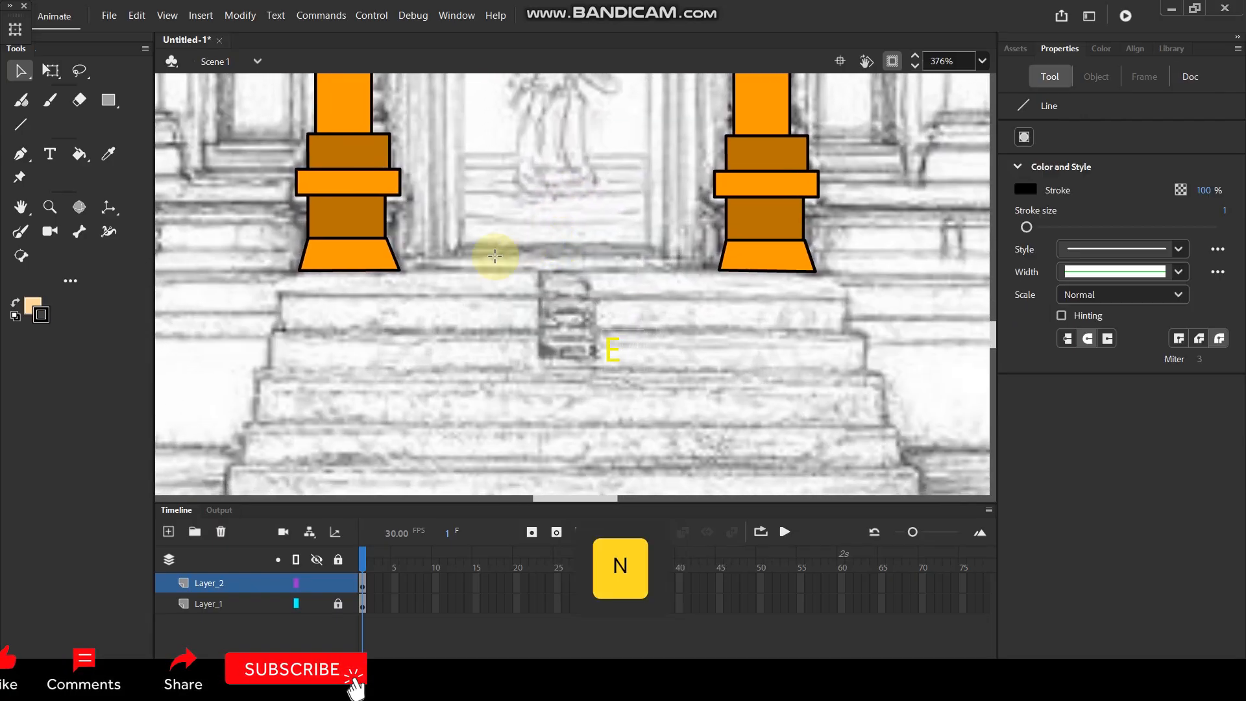
pyautogui.moveTo(392, 269); pyautogui.dragTo(708, 281)
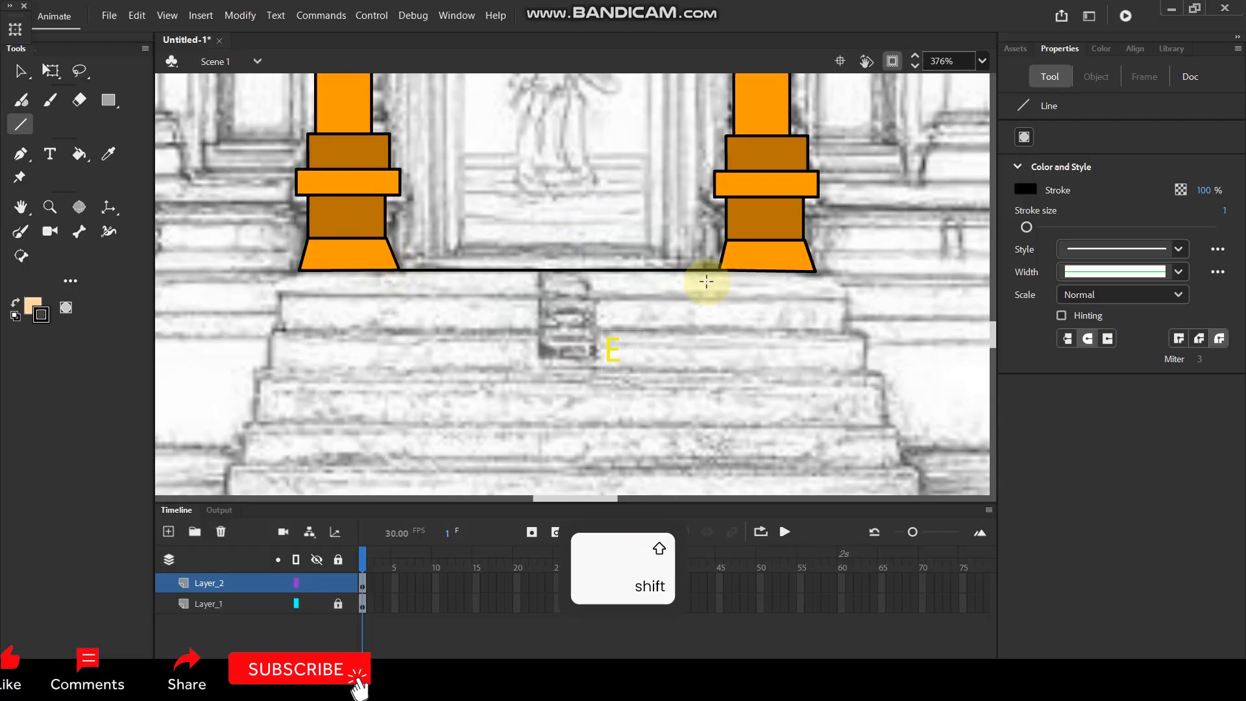
# Draw the front edge of the landing below the columns and connect its ends to the column feet with slanted lines.
pyautogui.scroll(-3, 445, 237)
pyautogui.scroll(2, 407, 298)
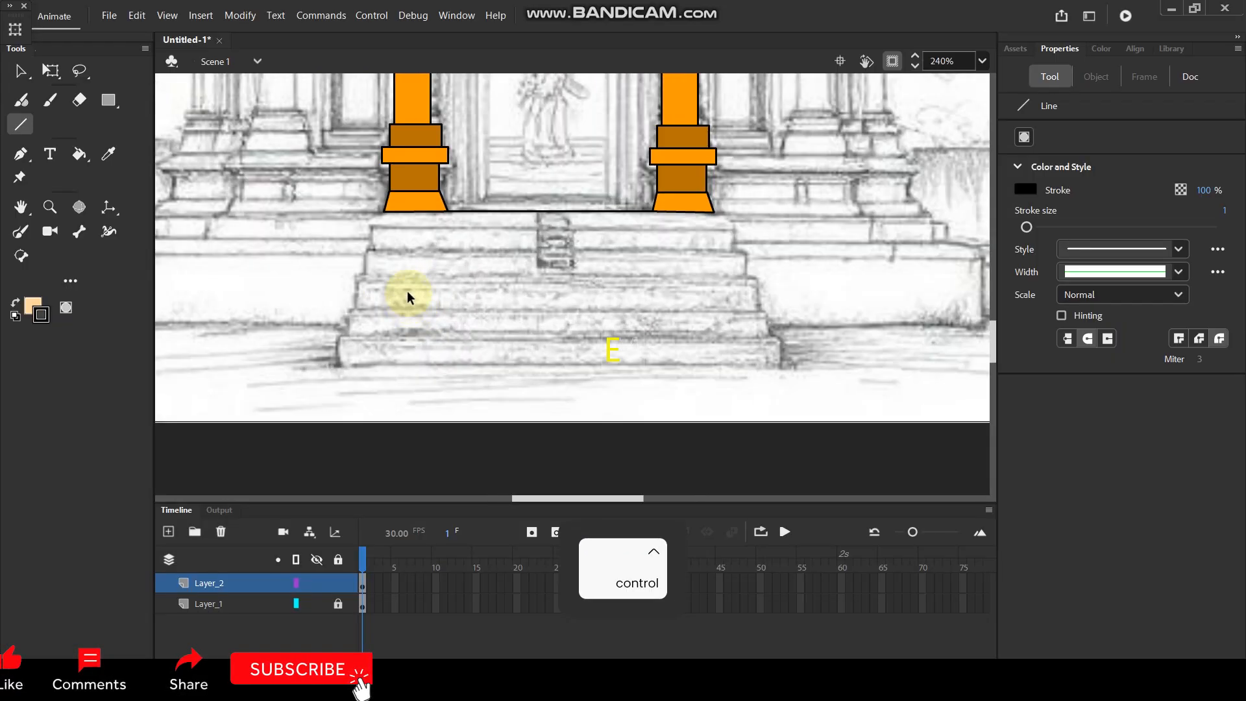
pyautogui.scroll(1, 362, 248)
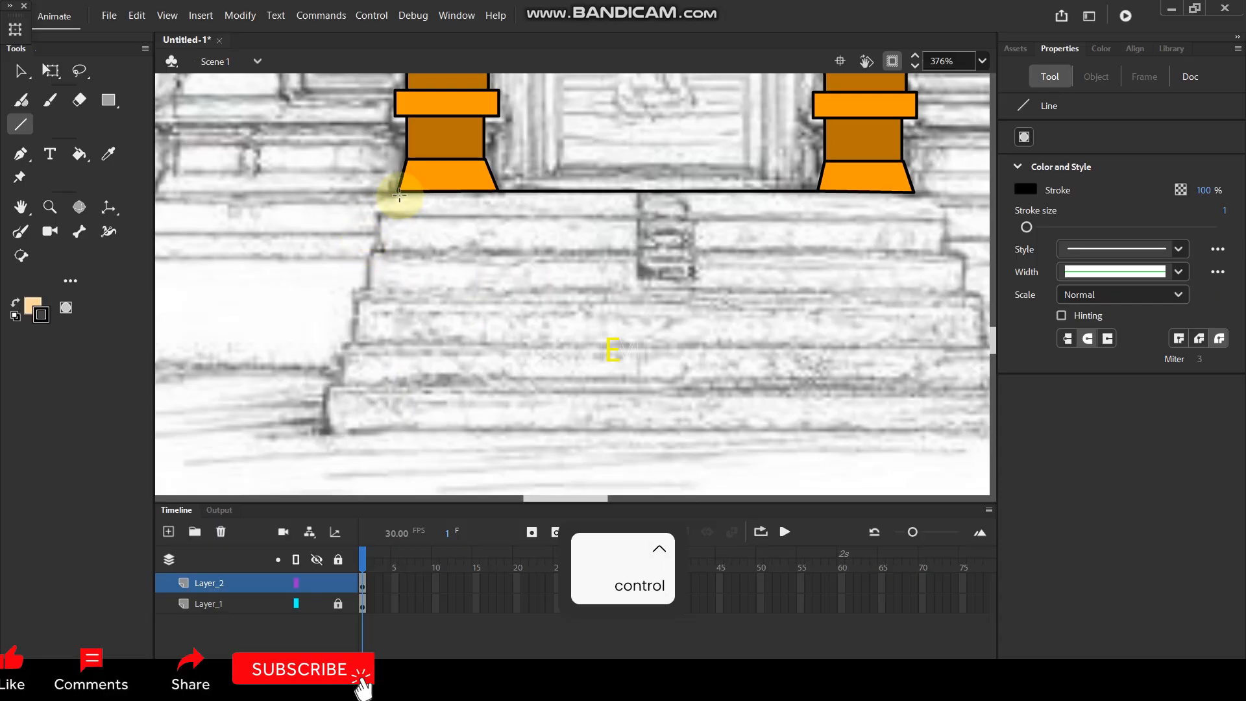
pyautogui.moveTo(381, 216); pyautogui.dragTo(600, 227)
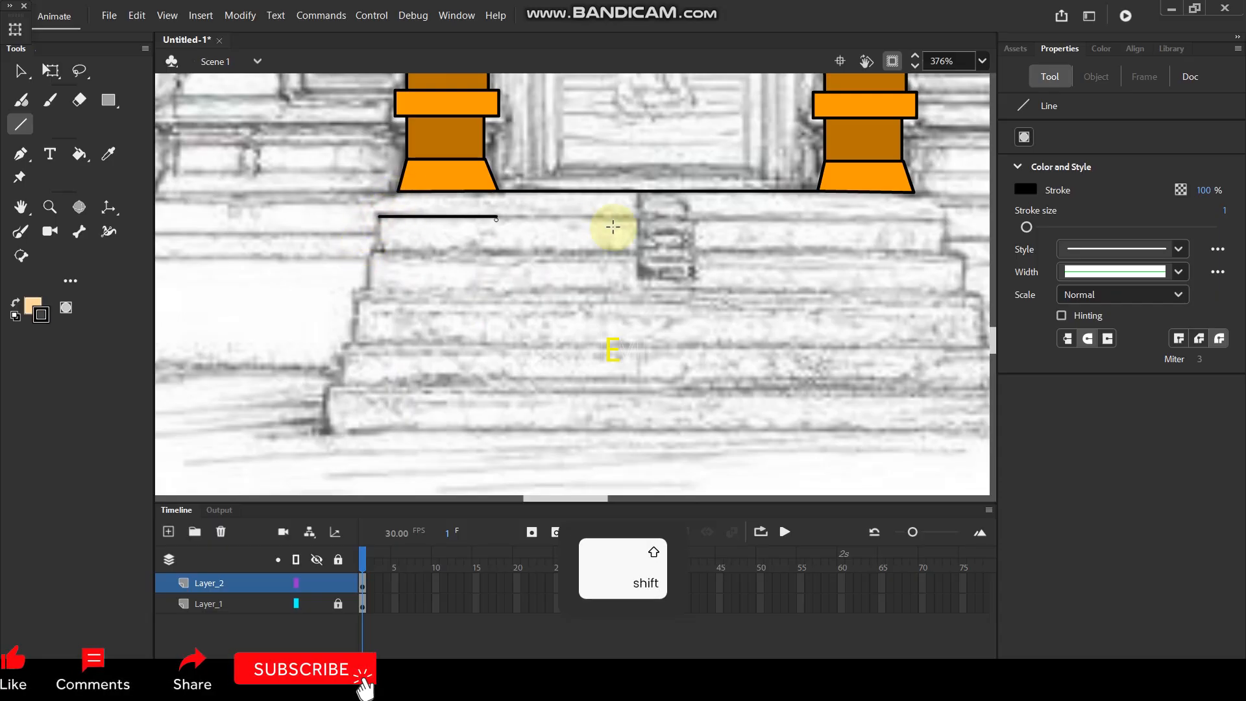
pyautogui.moveTo(873, 226); pyautogui.dragTo(952, 218)
pyautogui.moveTo(399, 189); pyautogui.dragTo(375, 220)
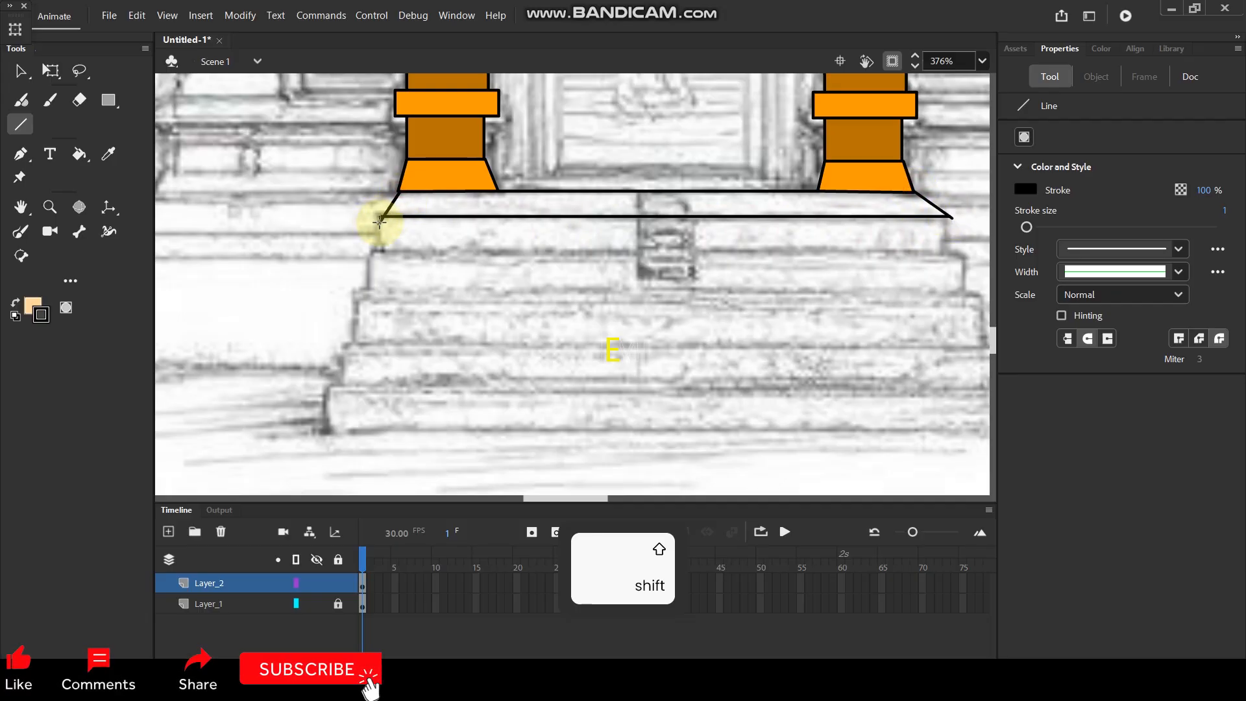
# Draw the first riser's vertical sides and the horizontal edge beneath it, adding a short slanted line at the right corner.
pyautogui.moveTo(379, 217); pyautogui.dragTo(381, 262)
pyautogui.press('space')
pyautogui.moveTo(791, 268); pyautogui.dragTo(654, 270)
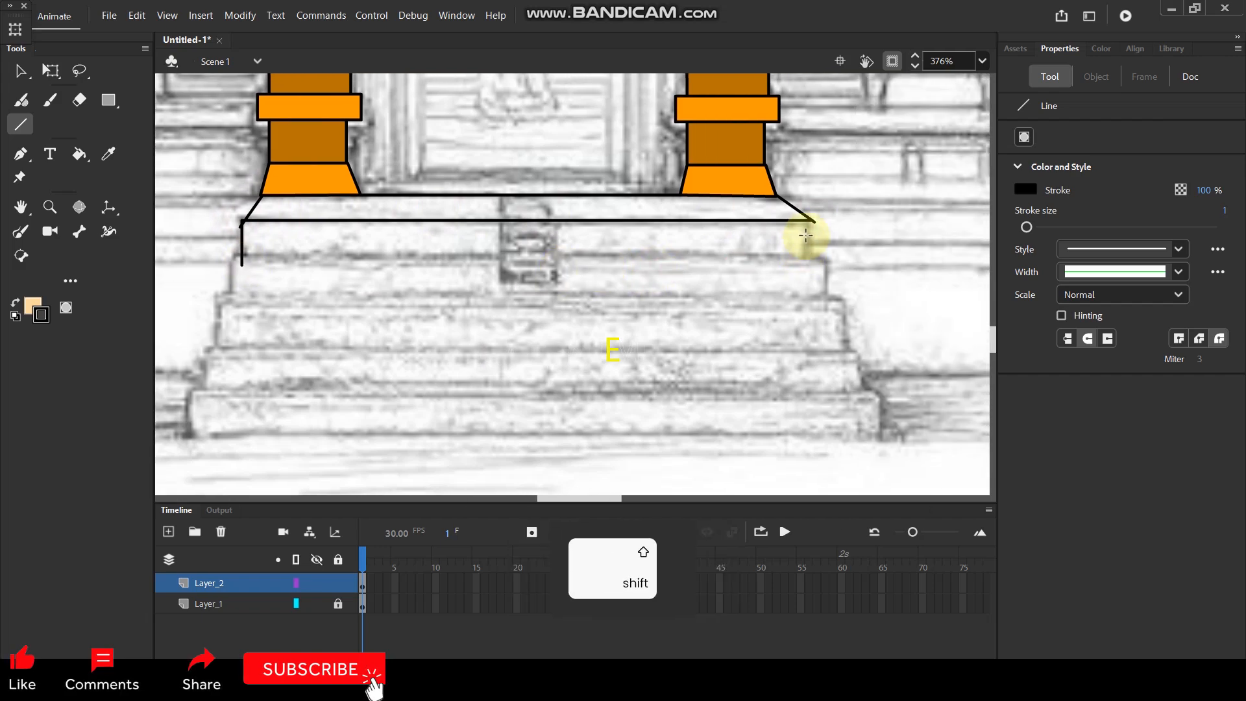
pyautogui.moveTo(809, 219); pyautogui.dragTo(807, 273)
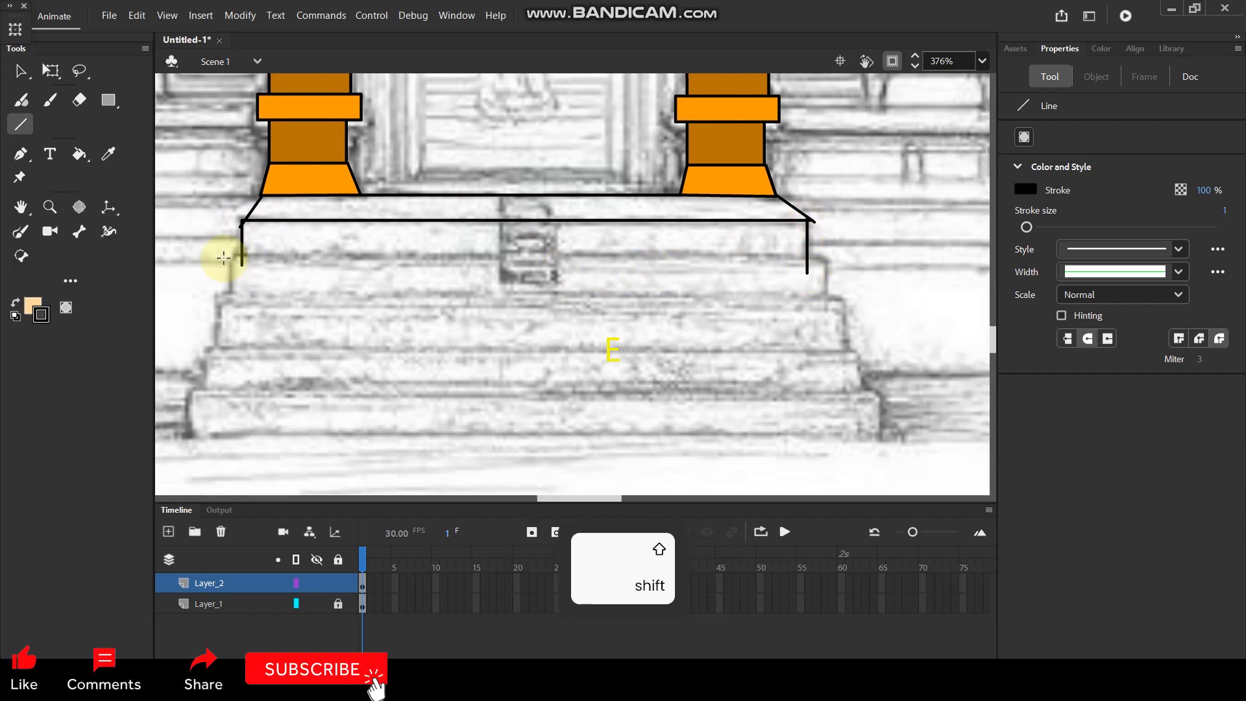
pyautogui.moveTo(231, 257); pyautogui.dragTo(740, 257)
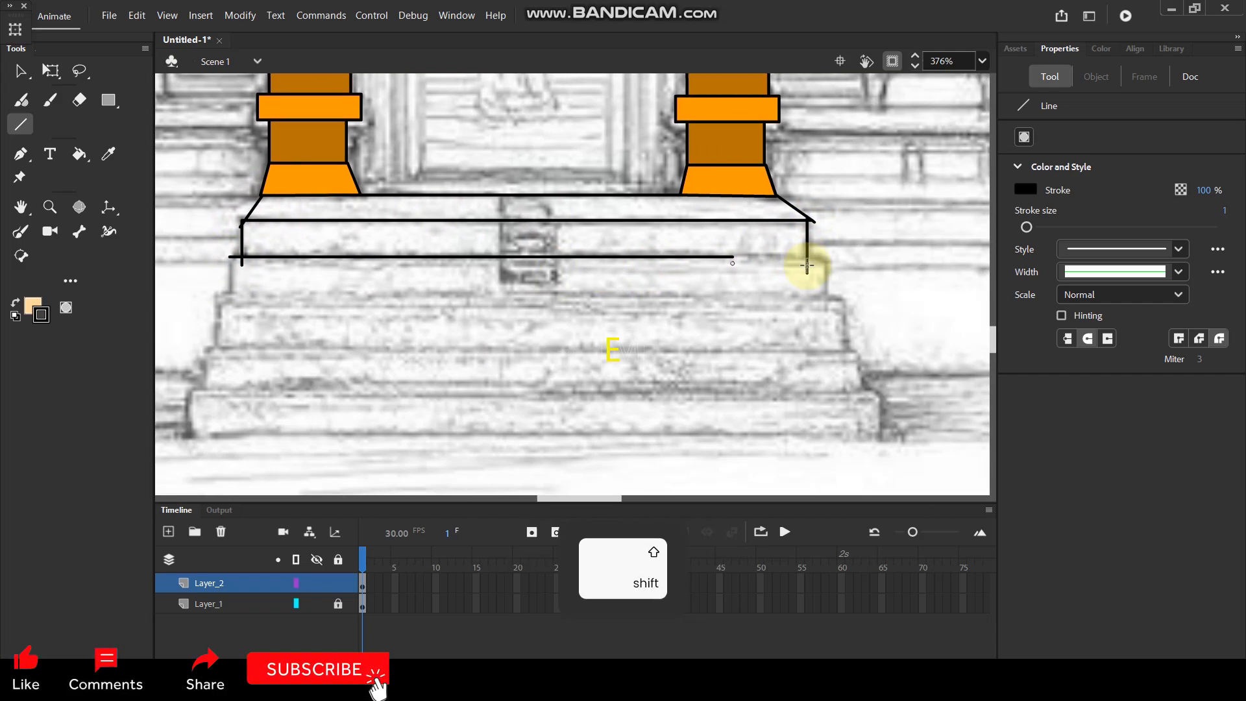
pyautogui.moveTo(816, 265); pyautogui.dragTo(808, 257)
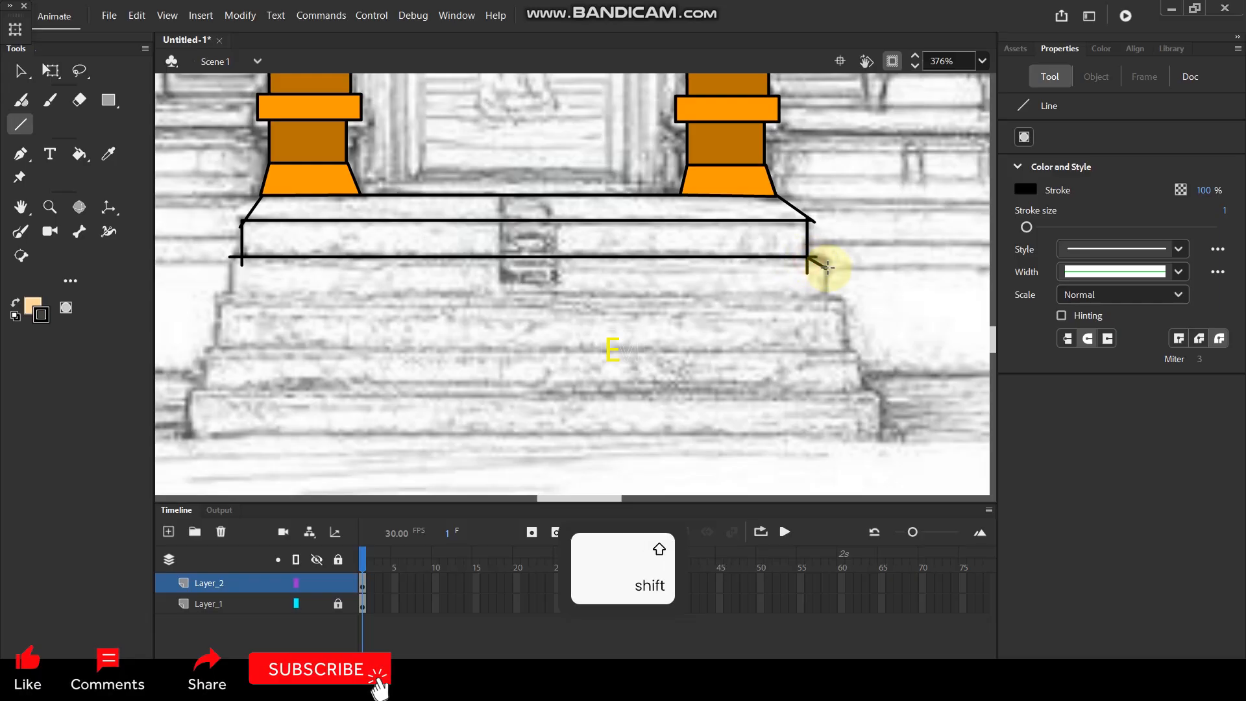
# Draw the second riser's vertical sides and extend its upper edge to the right side, following the sketched steps.
pyautogui.press('space')
pyautogui.moveTo(629, 252); pyautogui.dragTo(727, 239)
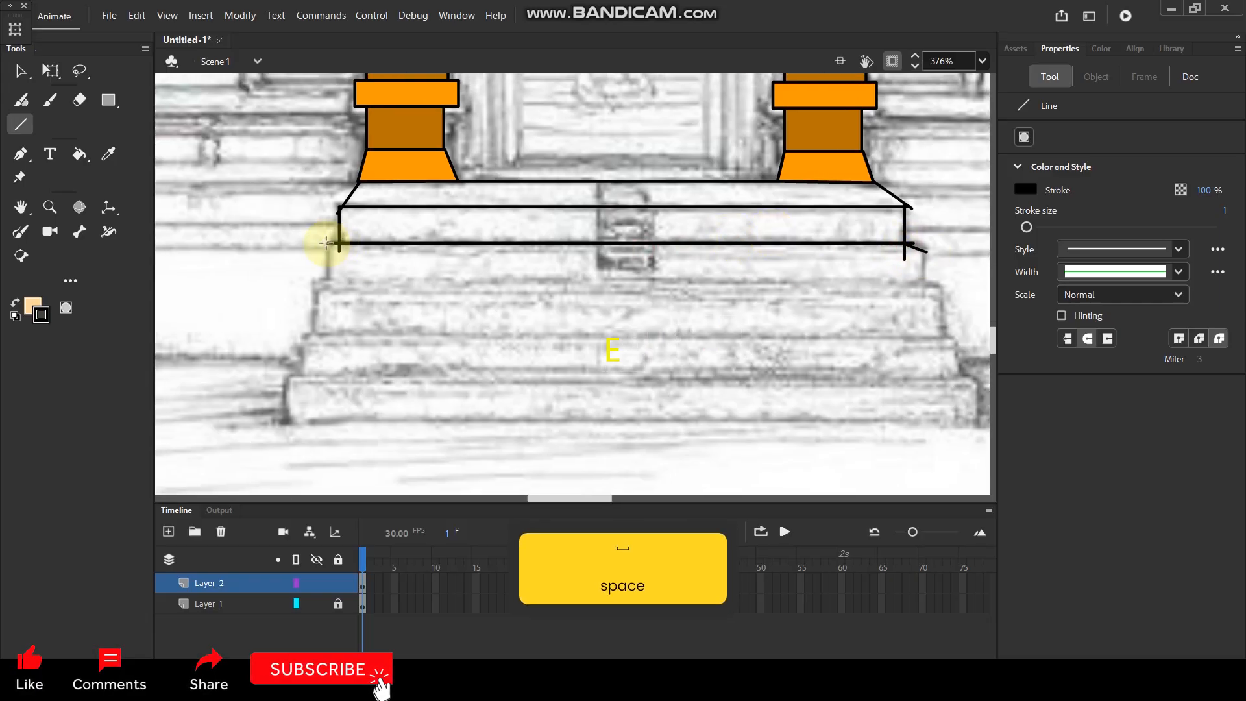
pyautogui.moveTo(329, 243); pyautogui.dragTo(328, 293)
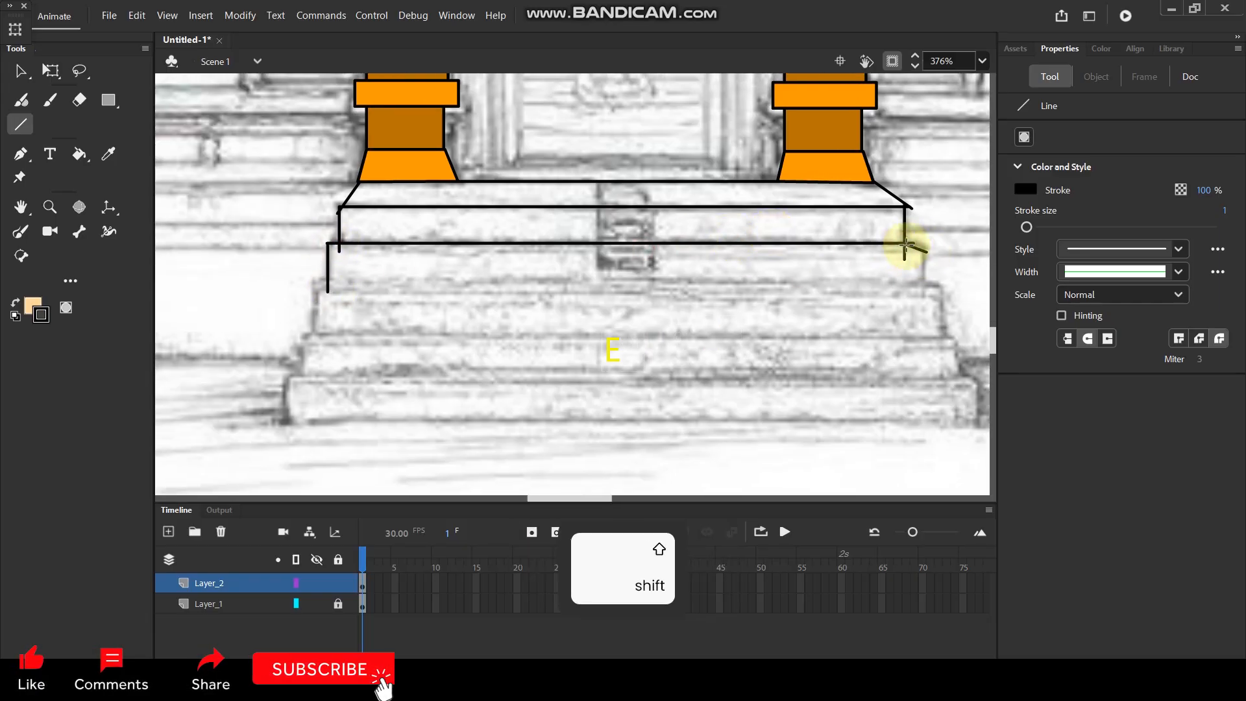
pyautogui.moveTo(906, 244); pyautogui.dragTo(919, 246)
pyautogui.moveTo(924, 290); pyautogui.dragTo(921, 292)
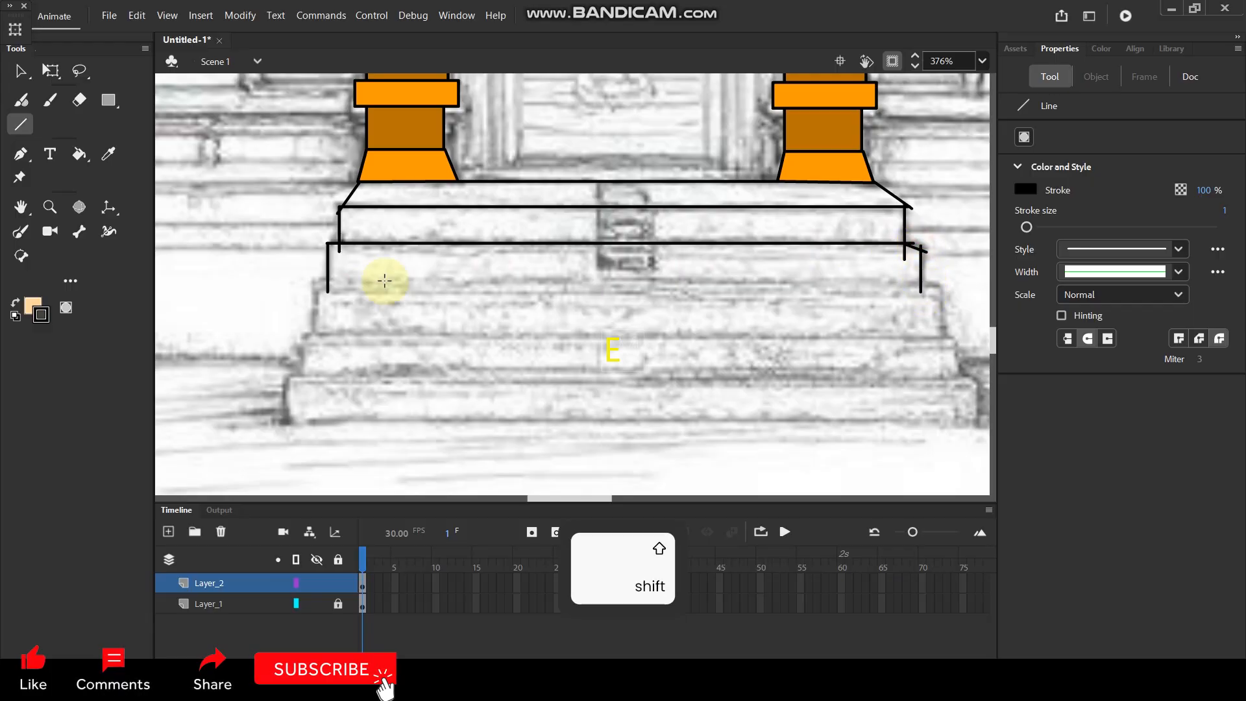
# Draw the horizontal edges and vertical sides of the third and fourth risers, each wider than the one above.
pyautogui.moveTo(417, 286); pyautogui.dragTo(941, 293)
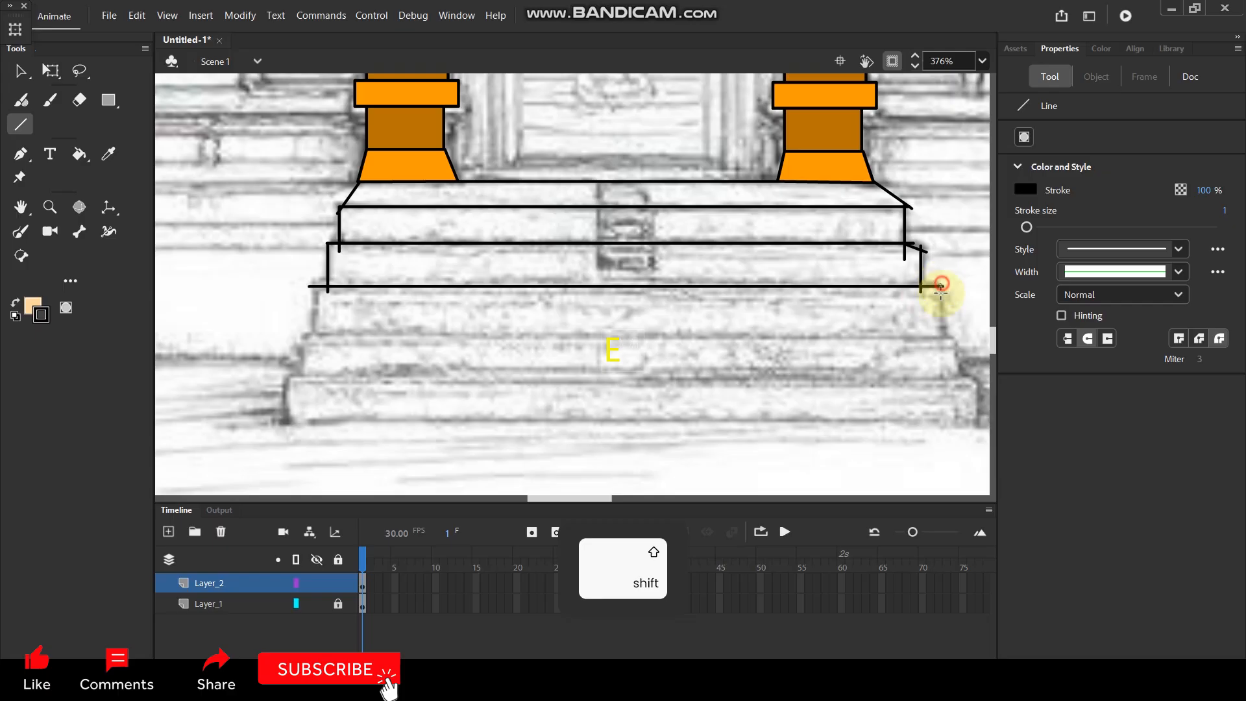
pyautogui.moveTo(945, 344); pyautogui.dragTo(941, 347)
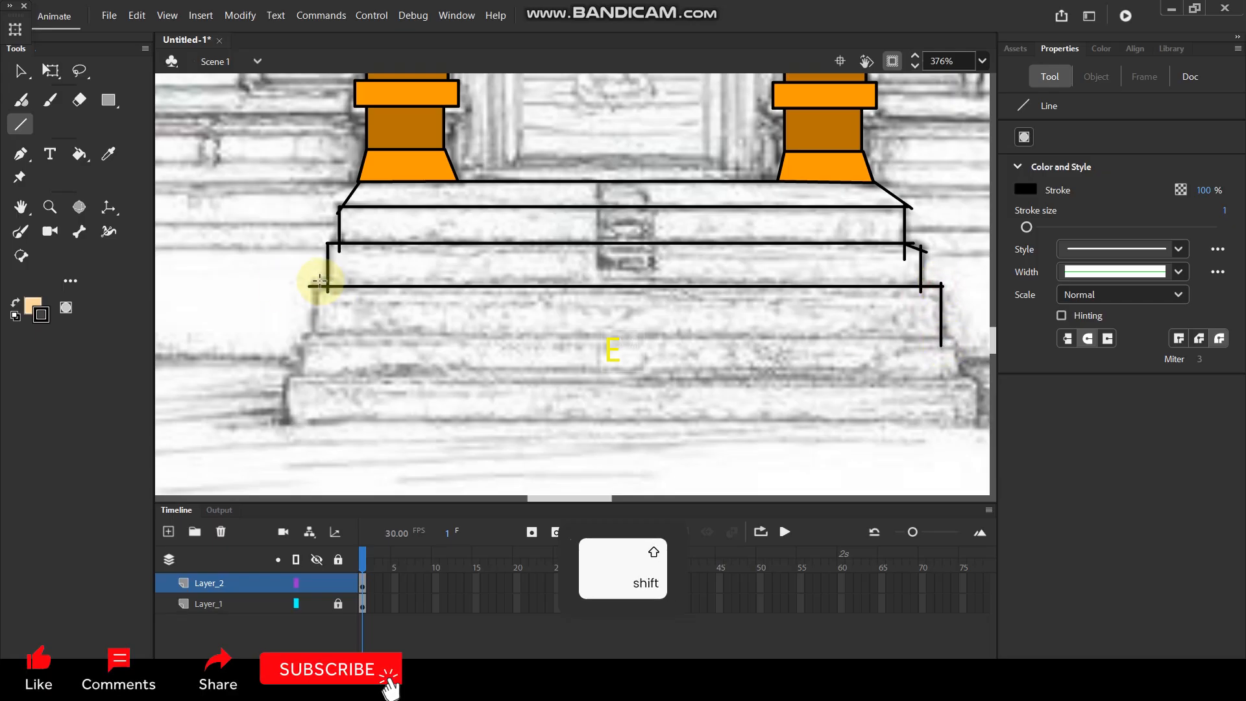
pyautogui.moveTo(304, 338); pyautogui.dragTo(342, 337)
pyautogui.moveTo(879, 343)
pyautogui.mouseDown()
pyautogui.moveTo(940, 342)
pyautogui.moveTo(959, 357)
pyautogui.moveTo(956, 388)
pyautogui.mouseUp()
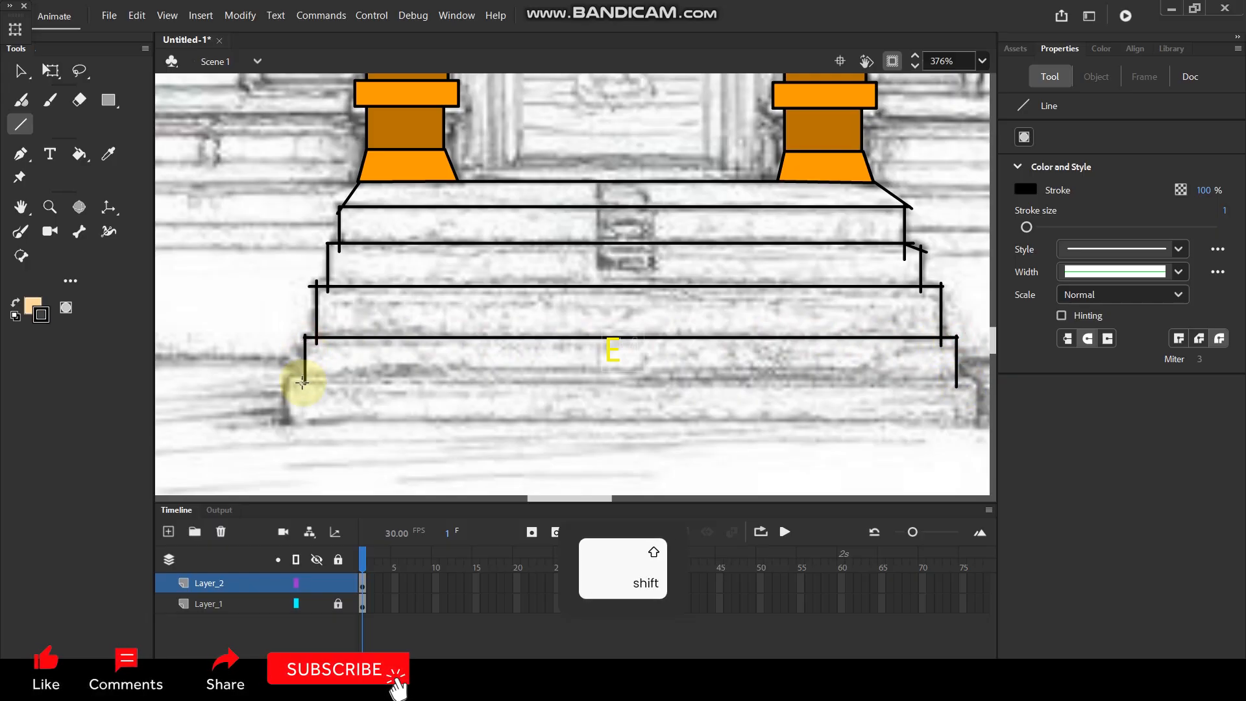
# Draw the vertical sides and the upper and lower horizontal edges of the widest, lowest riser.
pyautogui.moveTo(286, 380)
pyautogui.mouseDown()
pyautogui.moveTo(948, 378)
pyautogui.moveTo(975, 428)
pyautogui.mouseUp()
pyautogui.moveTo(288, 380)
pyautogui.mouseDown()
pyautogui.moveTo(287, 429)
pyautogui.moveTo(975, 422)
pyautogui.mouseUp()
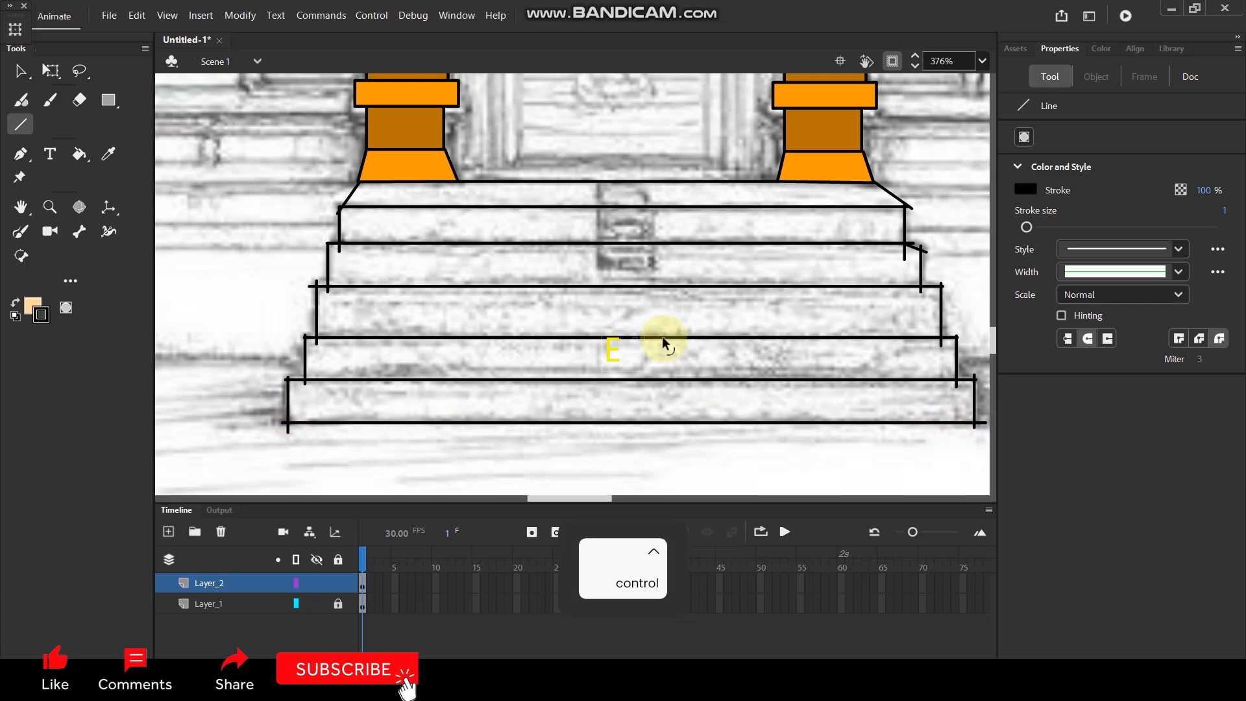
# Fill the landing below the columns with grey #999999.
pyautogui.scroll(-3, 662, 336)
pyautogui.press('space')
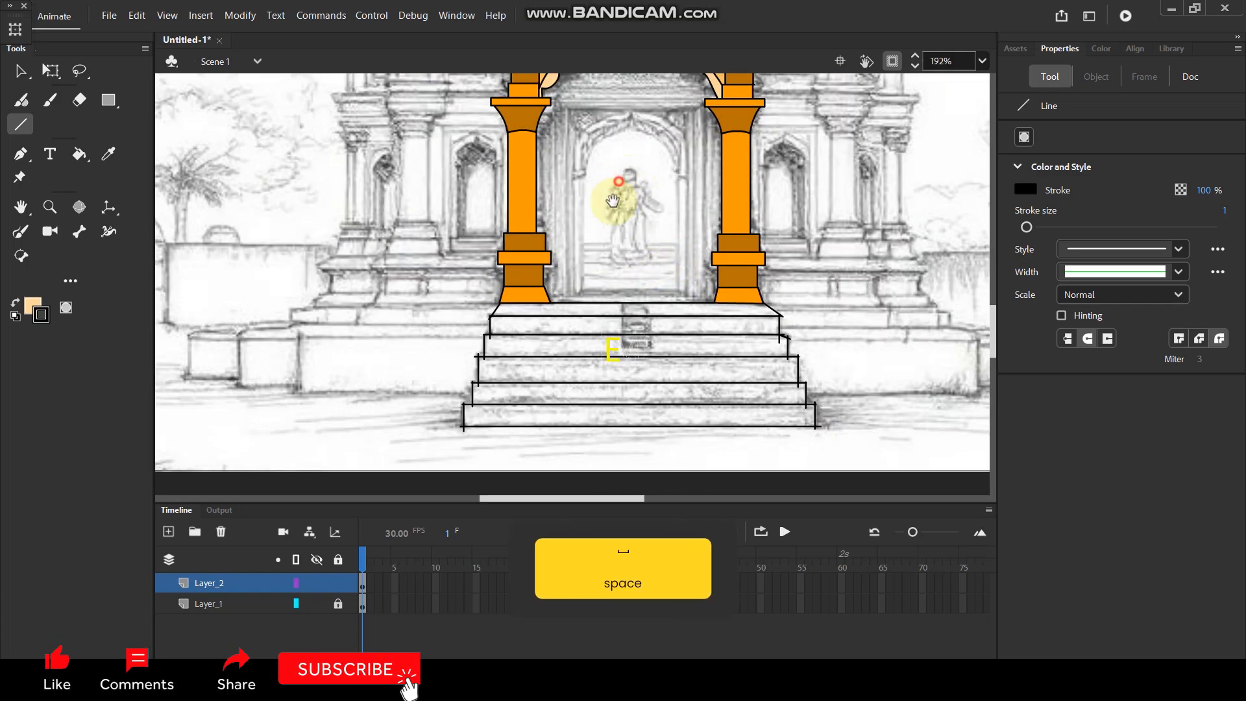
pyautogui.moveTo(620, 185); pyautogui.dragTo(608, 224)
pyautogui.click(29, 304)
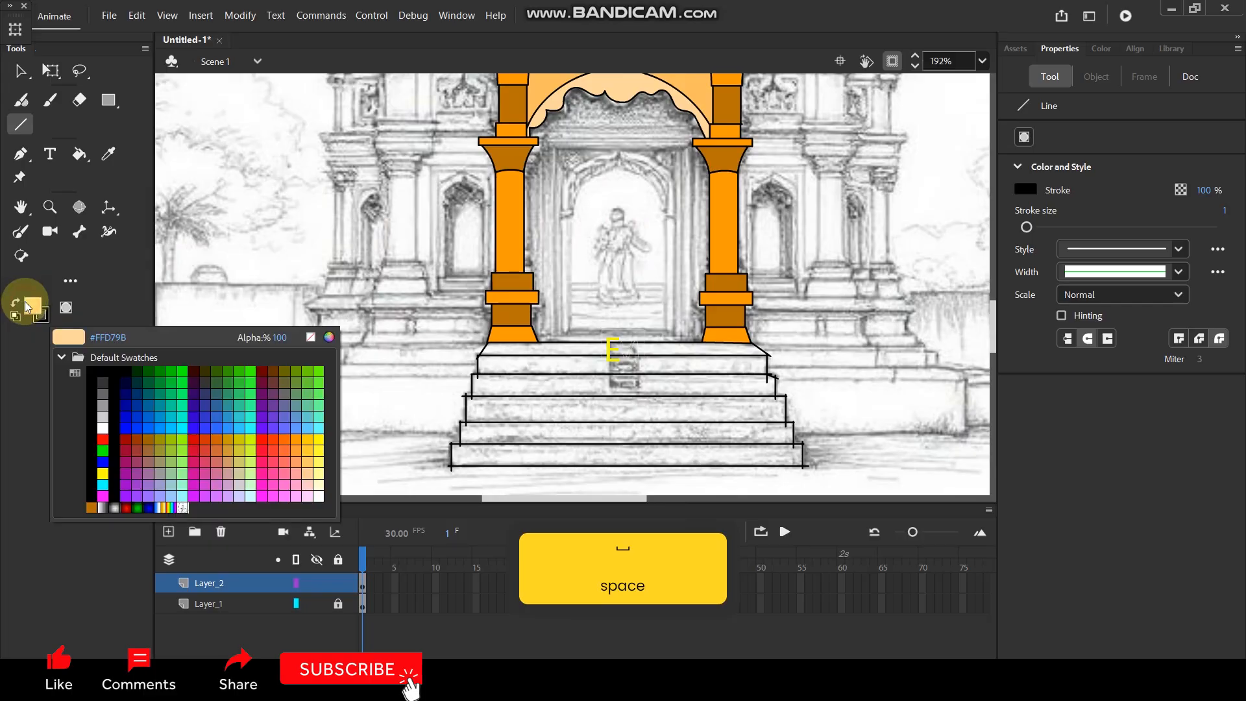
pyautogui.click(102, 405)
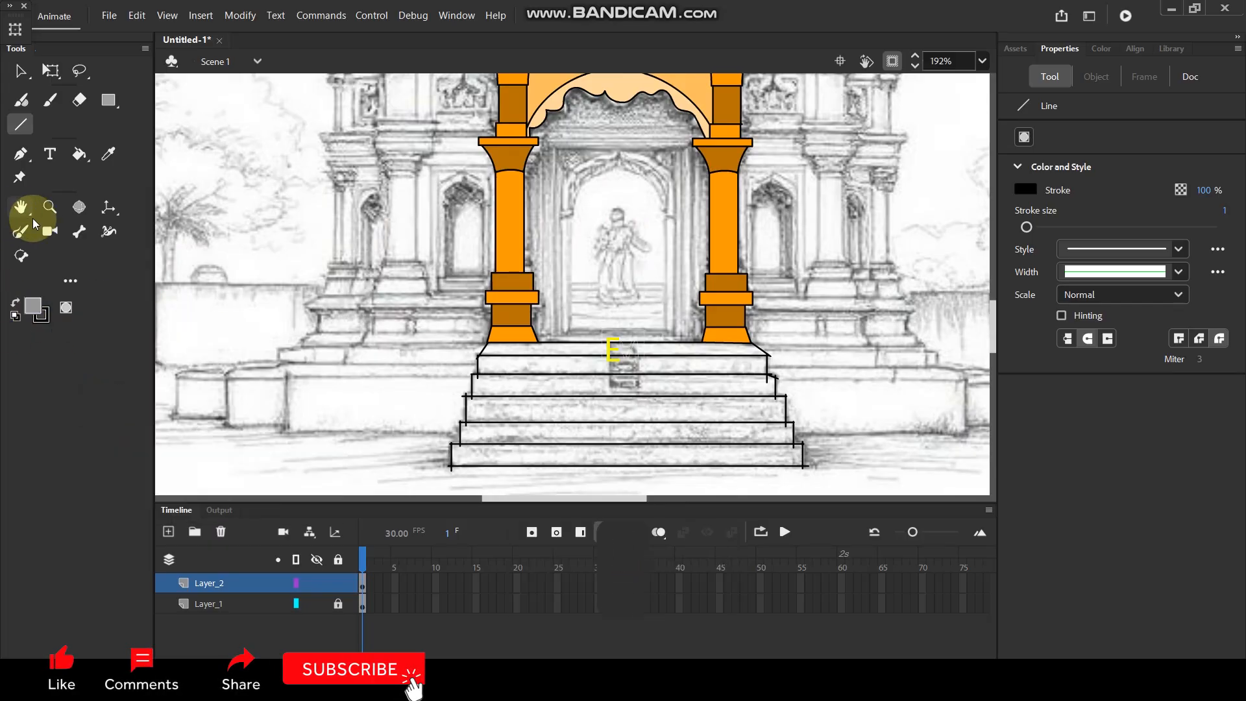
pyautogui.click(74, 157)
pyautogui.click(535, 355)
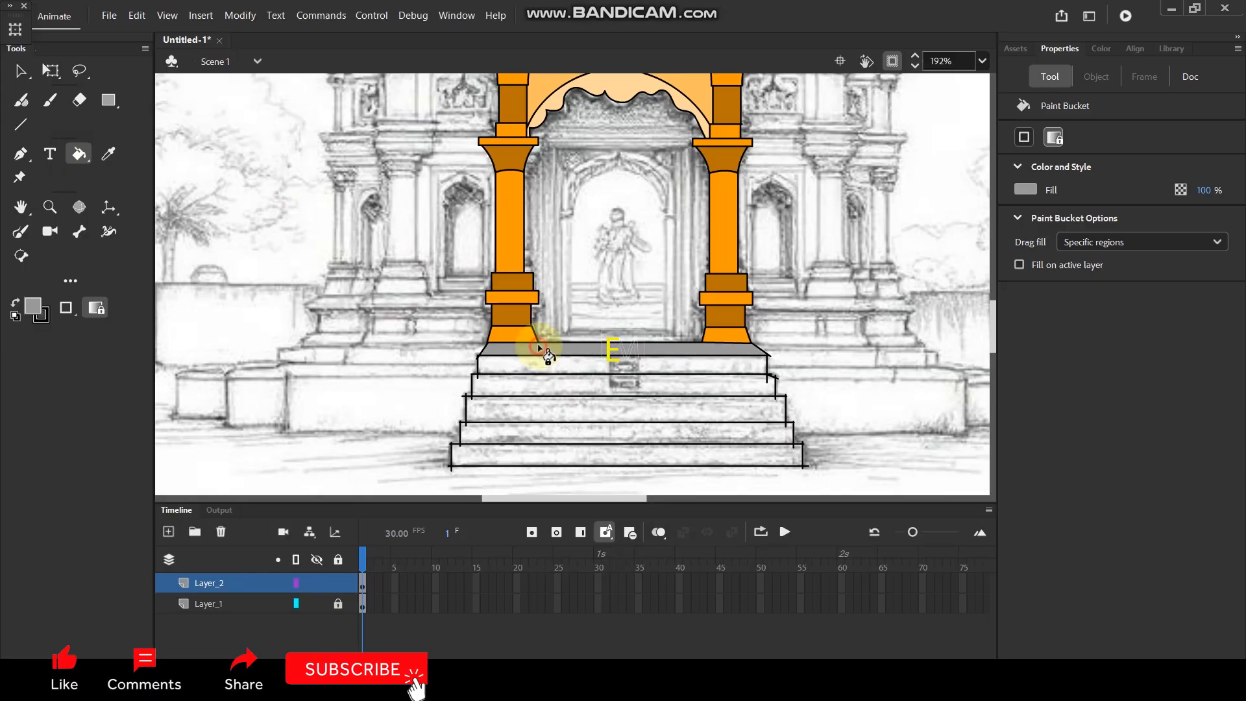
# Fill the first riser, directly beneath the landing, with a darker grey.
pyautogui.click(38, 310)
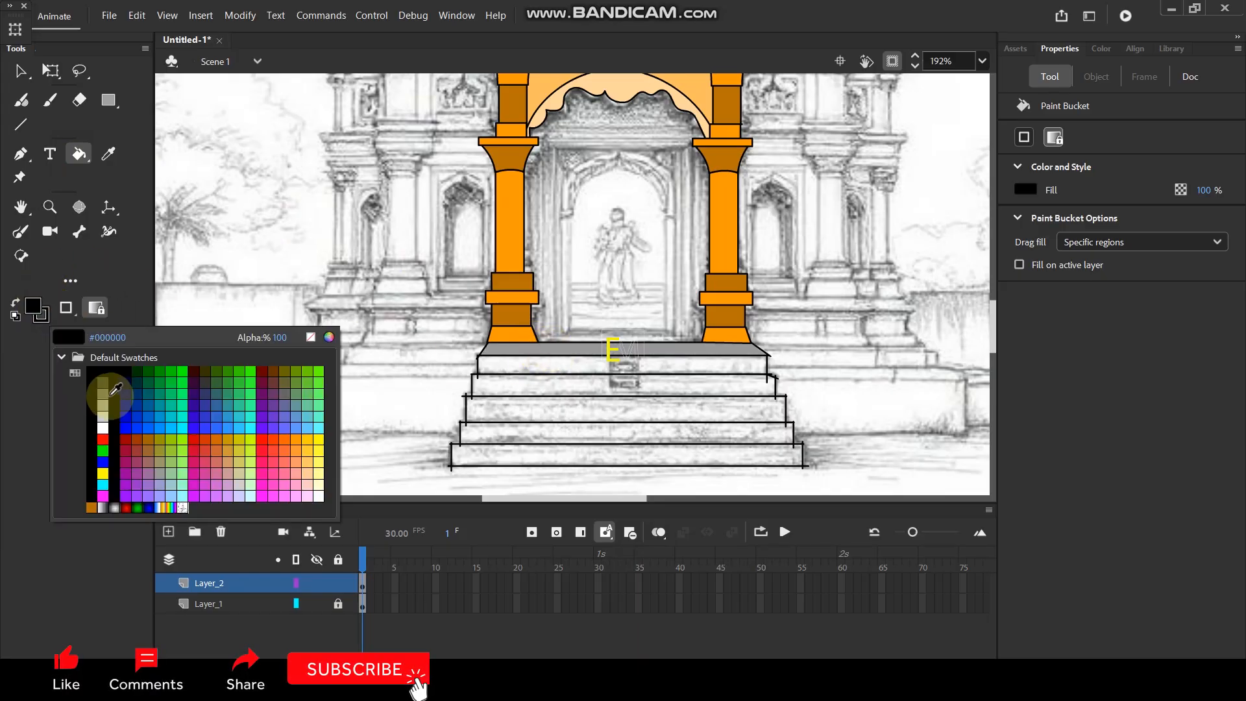
pyautogui.click(102, 393)
pyautogui.click(559, 373)
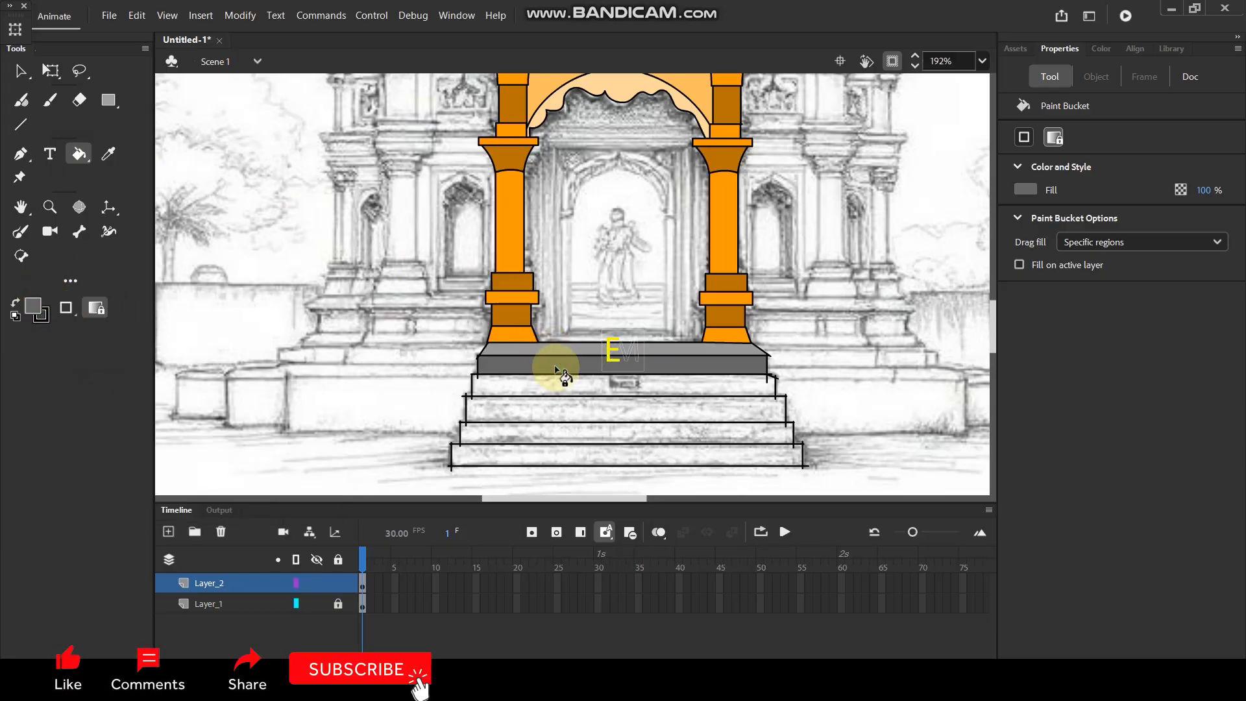
# Sample the landing's light grey and fill the third and the lowest risers with it.
pyautogui.press('i')
pyautogui.click(564, 350)
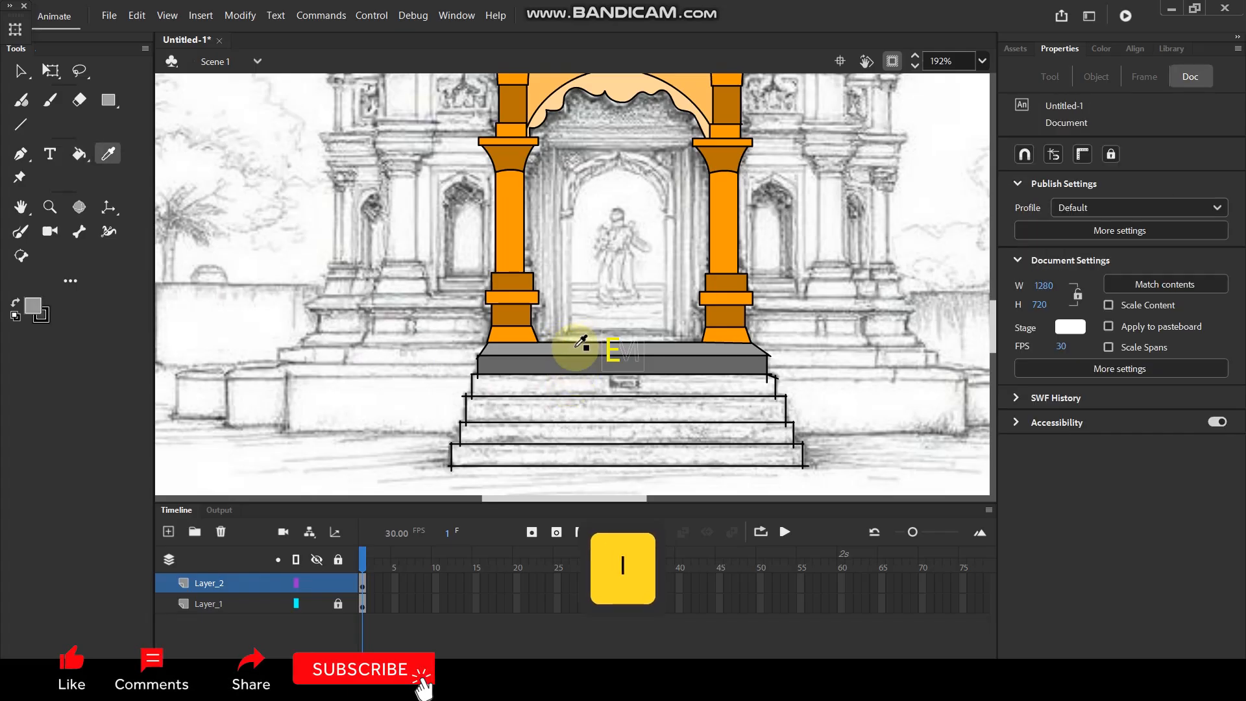
pyautogui.click(542, 410)
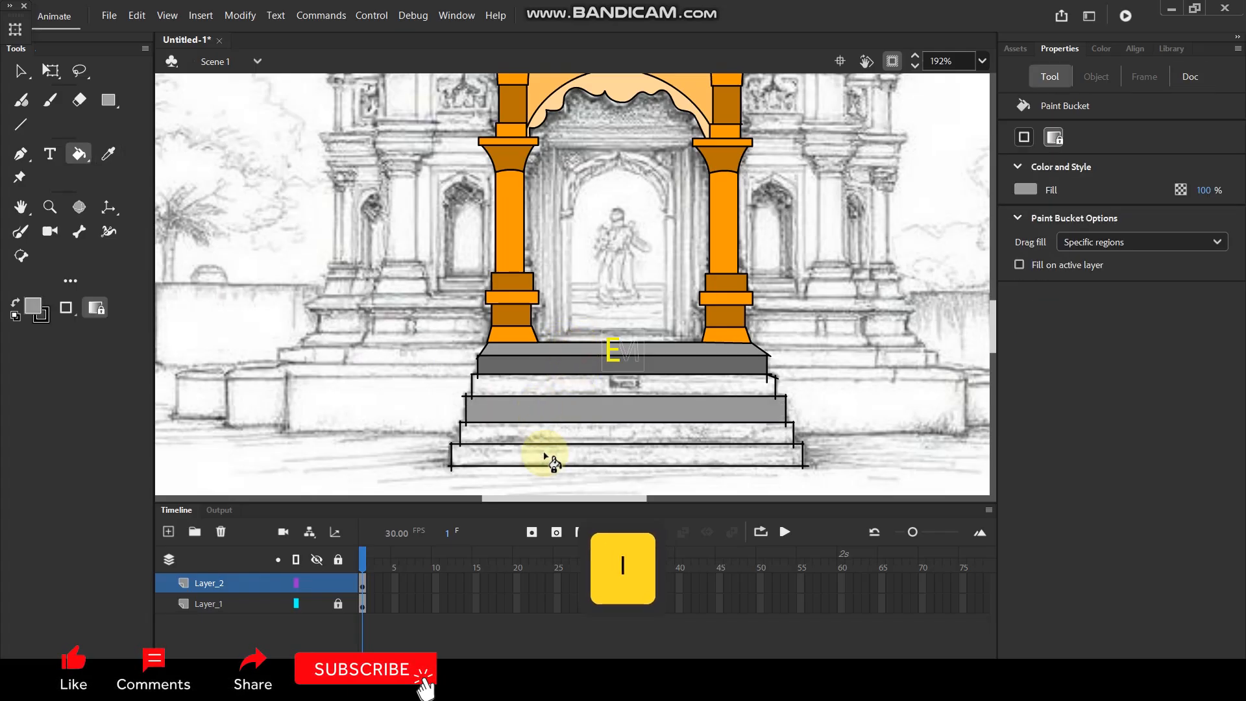
pyautogui.click(546, 455)
# Sample the first riser's dark grey, fill the fourth riser and try to fill the second riser.
pyautogui.press('i')
pyautogui.click(549, 362)
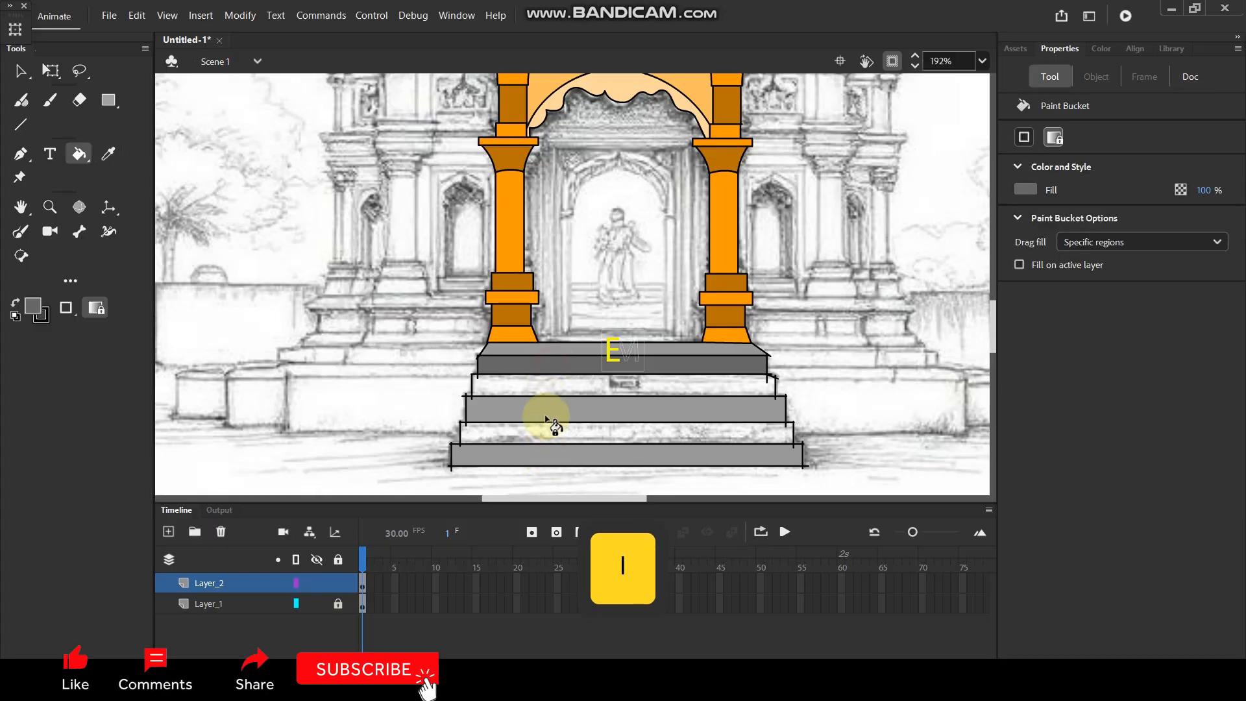
pyautogui.click(546, 434)
pyautogui.click(543, 387)
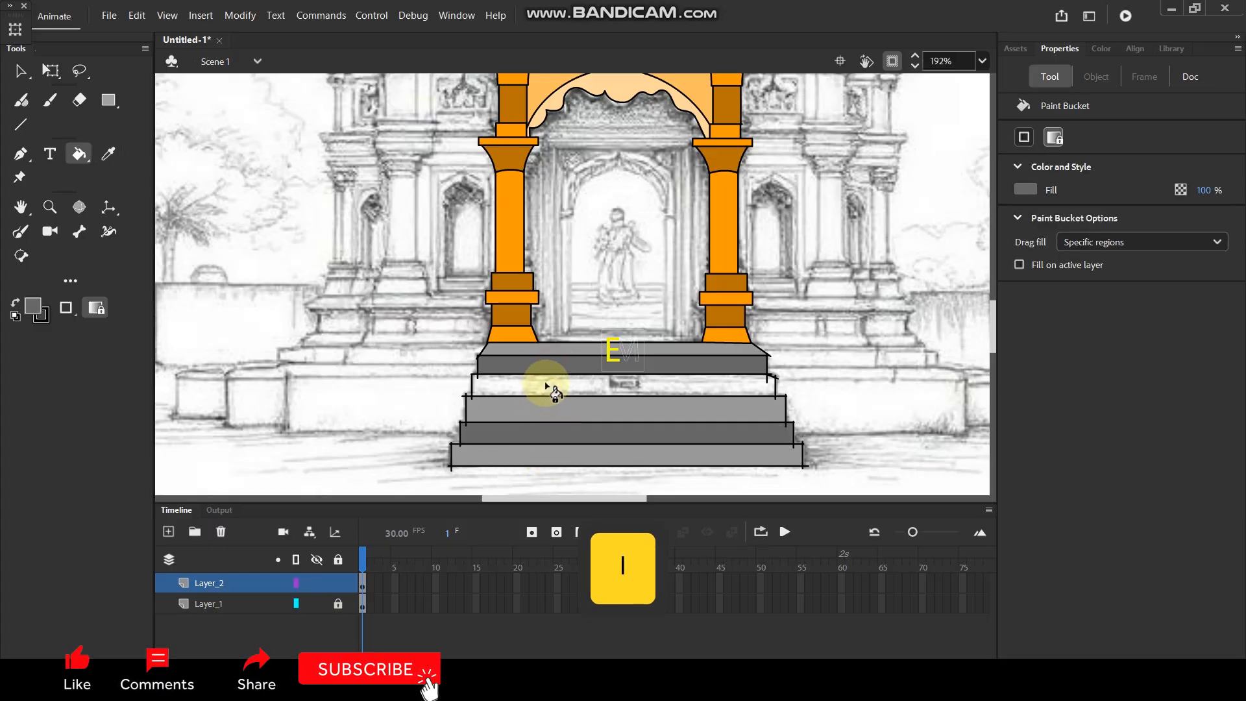
# Stretch the second riser's left side line up past its upper edge to close the corner gap.
pyautogui.keyDown('ctrl'); pyautogui.scroll(5, 494, 380); pyautogui.keyUp('ctrl')
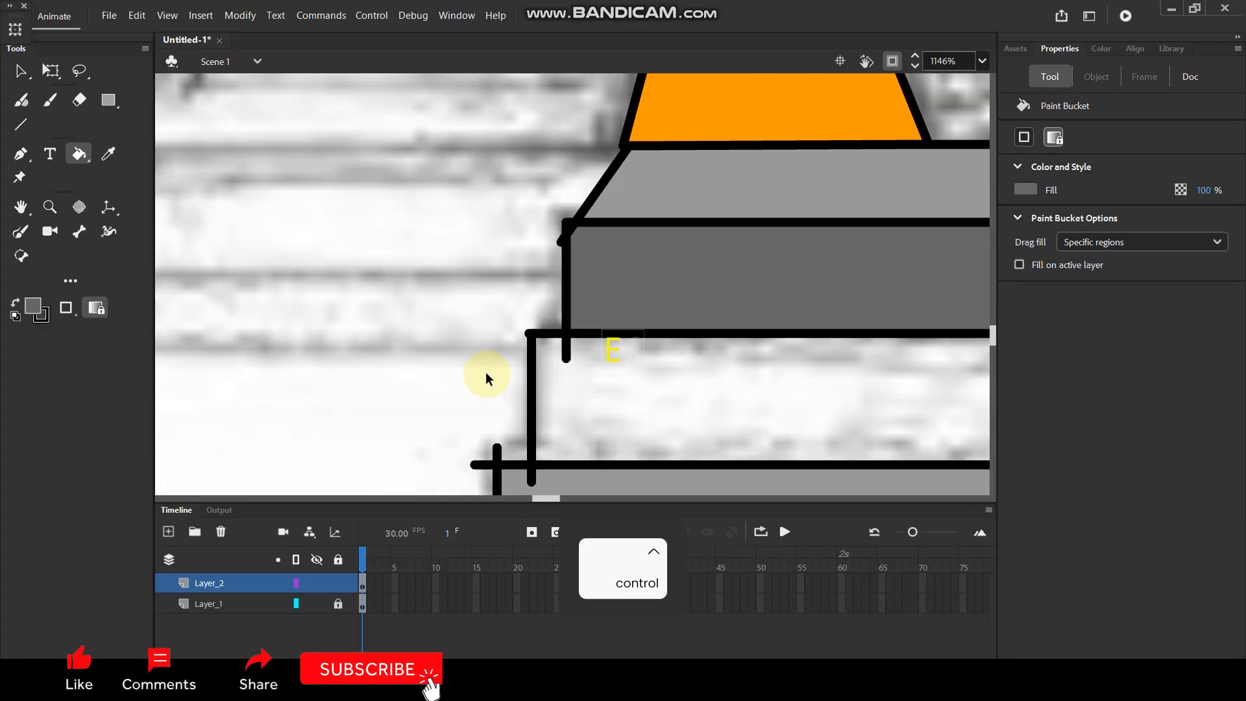
pyautogui.press('v')
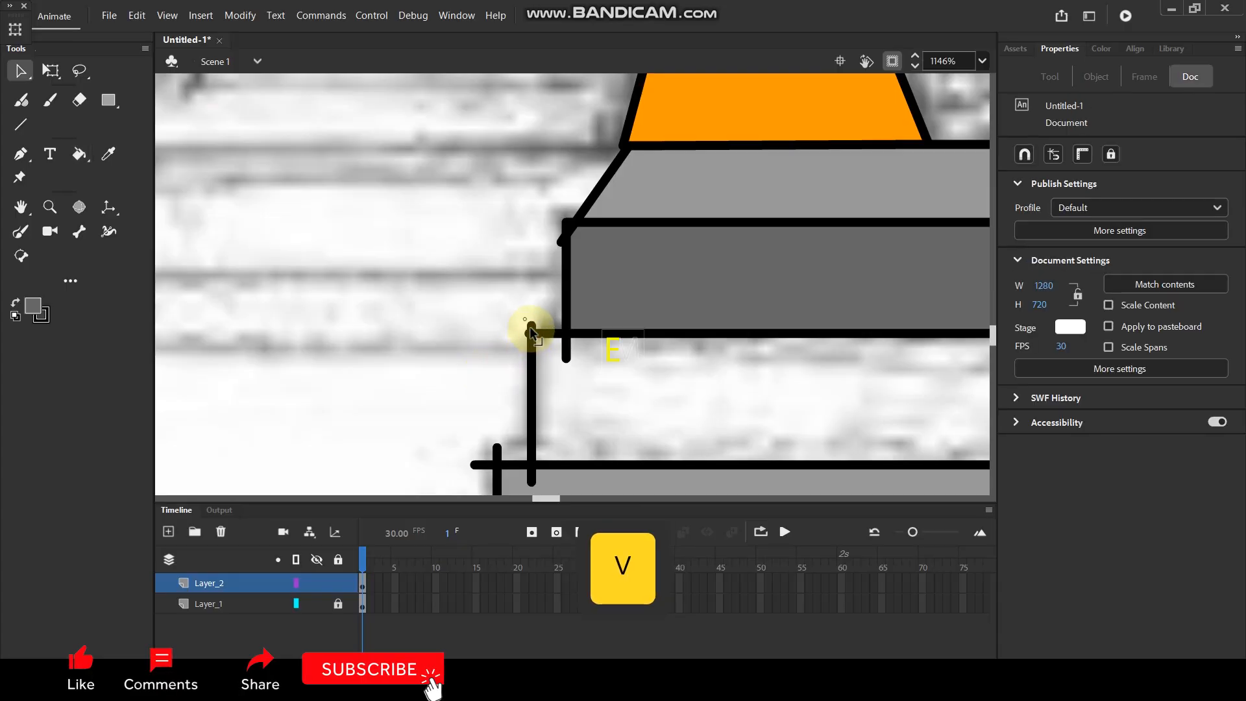
pyautogui.press('k')
# Close the line gap at the second riser's upper right corner and fill the riser with dark grey.
pyautogui.keyDown('ctrl'); pyautogui.scroll(-3, 664, 353); pyautogui.keyUp('ctrl')
pyautogui.keyDown('ctrl'); pyautogui.scroll(-3, 663, 353); pyautogui.keyUp('ctrl')
pyautogui.keyDown('ctrl'); pyautogui.scroll(8, 876, 374); pyautogui.keyUp('ctrl')
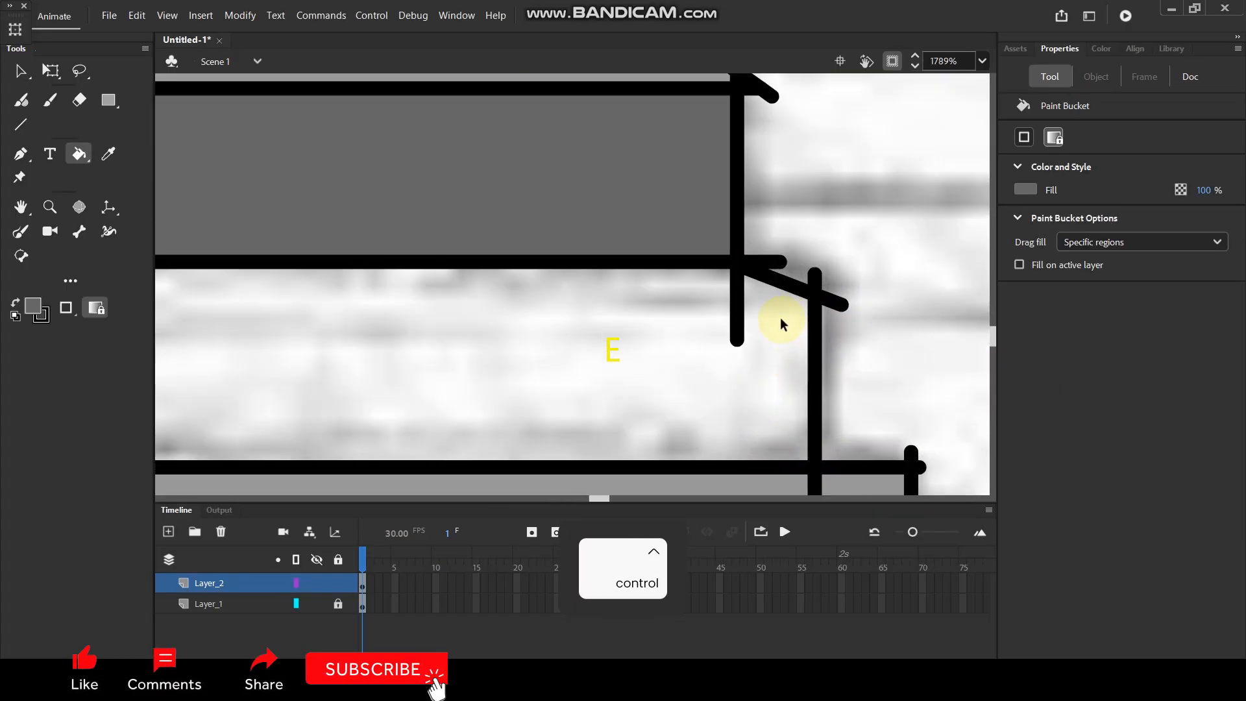
pyautogui.keyDown('ctrl'); pyautogui.scroll(-1, 781, 317); pyautogui.keyUp('ctrl')
pyautogui.press('v')
pyautogui.moveTo(769, 302); pyautogui.dragTo(764, 296)
pyautogui.press('k')
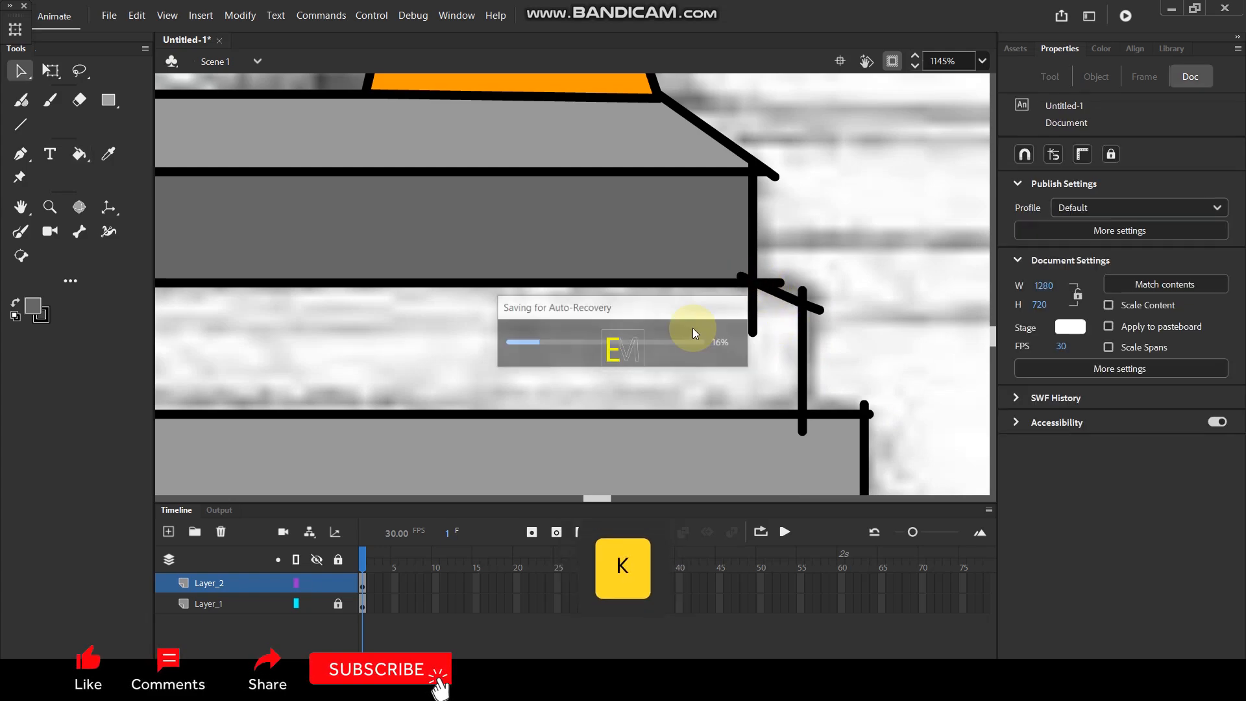
pyautogui.click(616, 348)
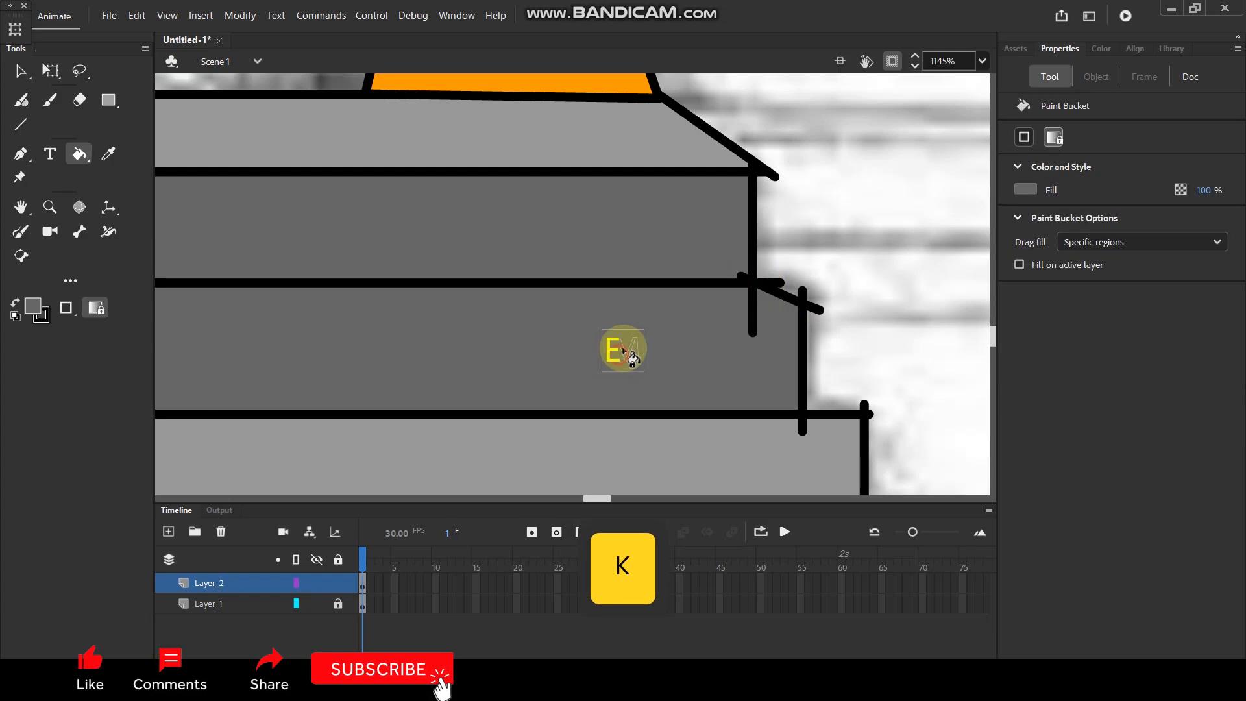
# Delete the overshooting line ends at both lower corners of the first riser.
pyautogui.keyDown('ctrl'); pyautogui.scroll(-6, 684, 267); pyautogui.keyUp('ctrl')
pyautogui.keyDown('ctrl'); pyautogui.scroll(3, 632, 225); pyautogui.keyUp('ctrl')
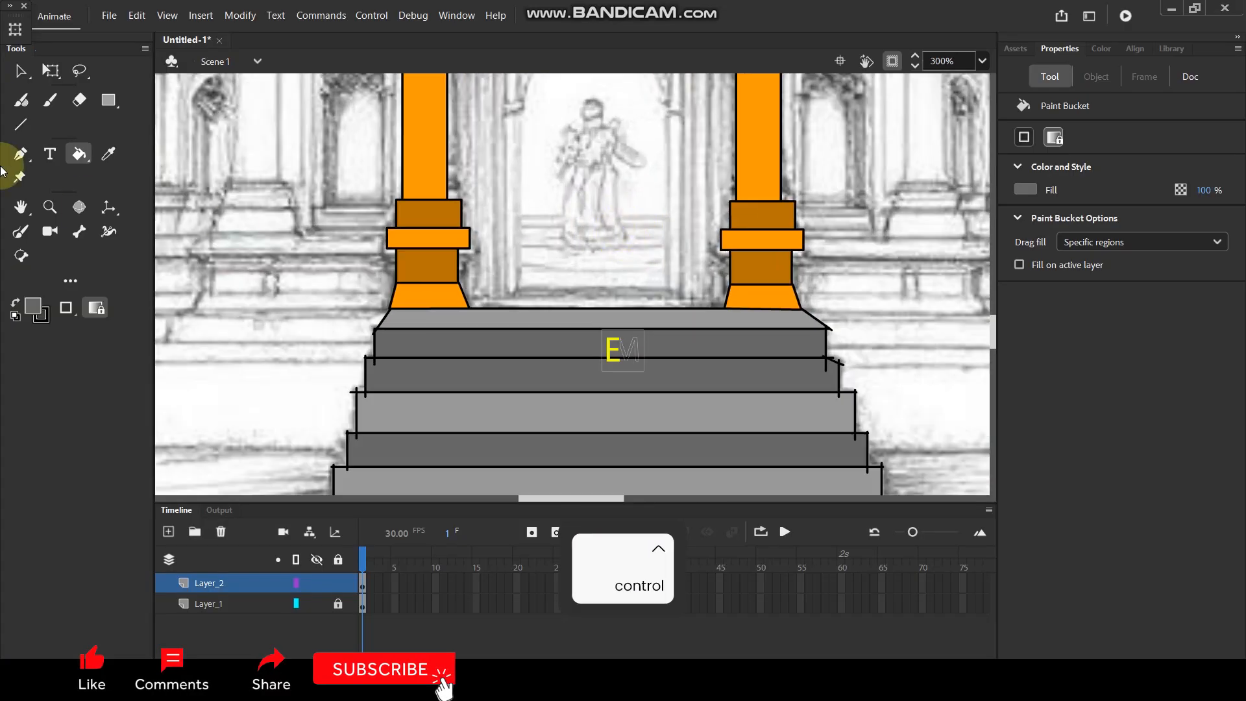
pyautogui.click(20, 71)
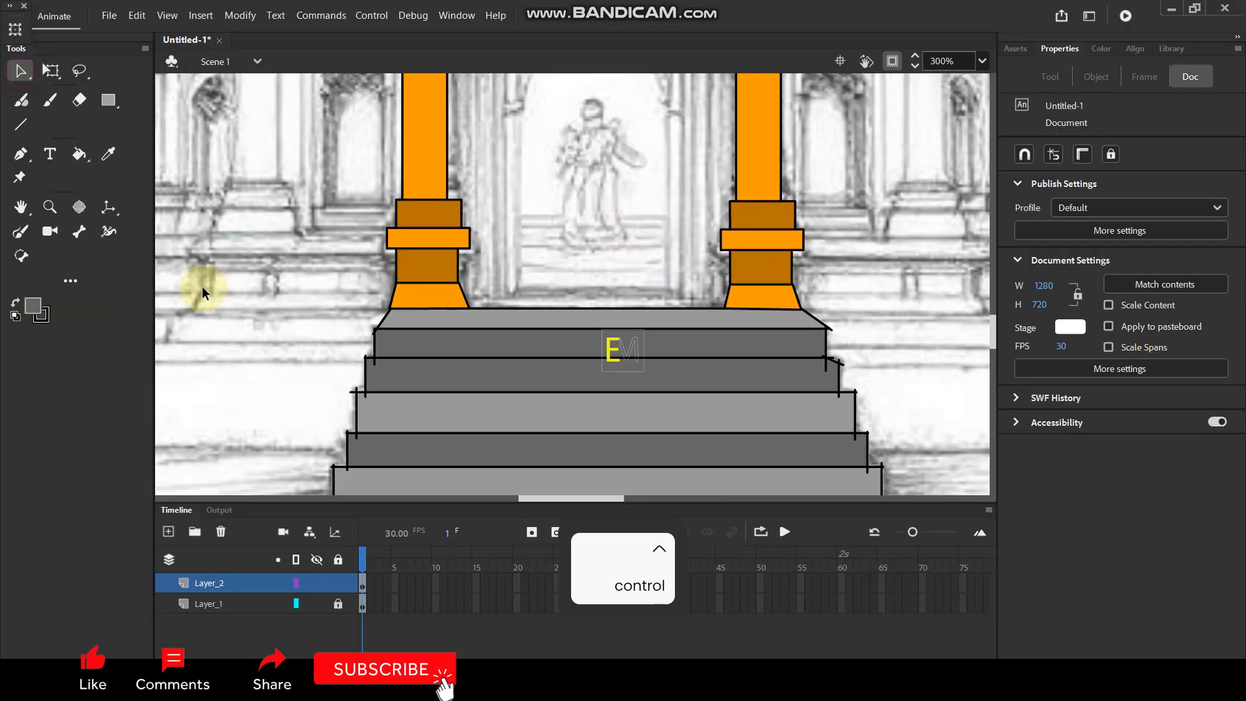
pyautogui.click(376, 366)
pyautogui.press('Delete')
pyautogui.click(829, 359)
pyautogui.press('Delete')
pyautogui.click(830, 357)
pyautogui.press('Delete')
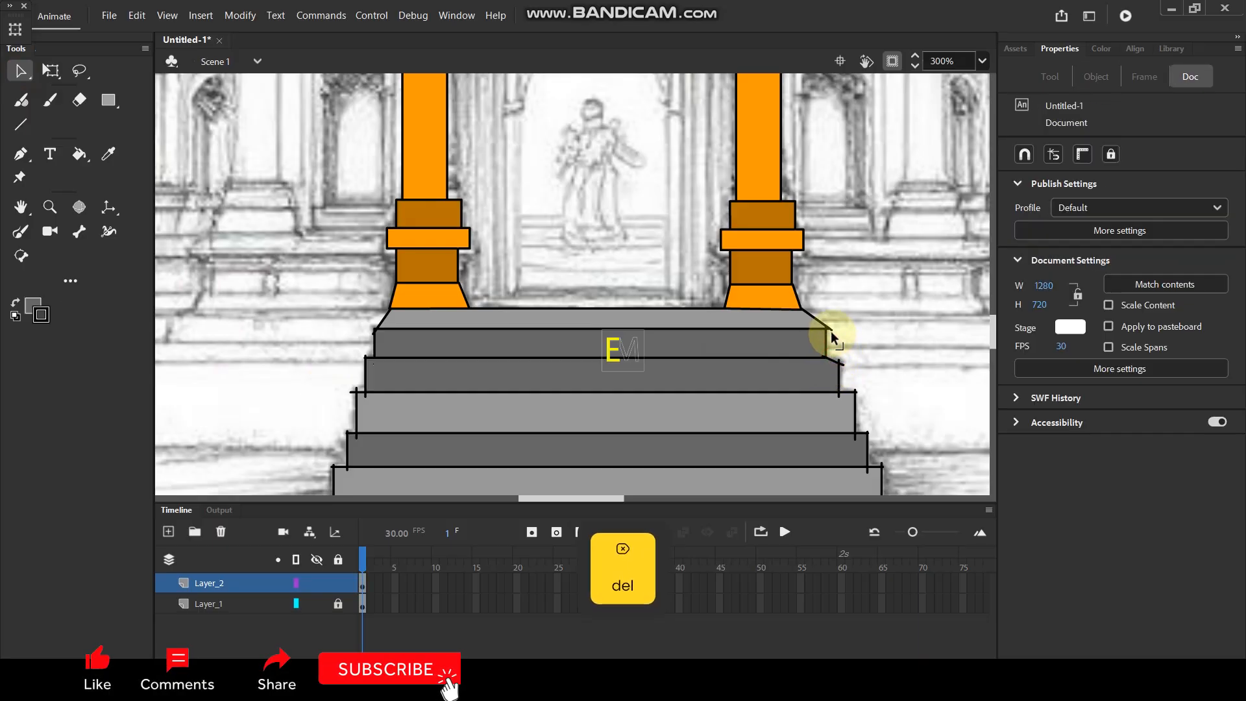
# Delete the excess line ends at the landing's right corner and on the second riser's right side.
pyautogui.click(832, 332)
pyautogui.press('Delete')
pyautogui.click(840, 361)
pyautogui.press('Delete')
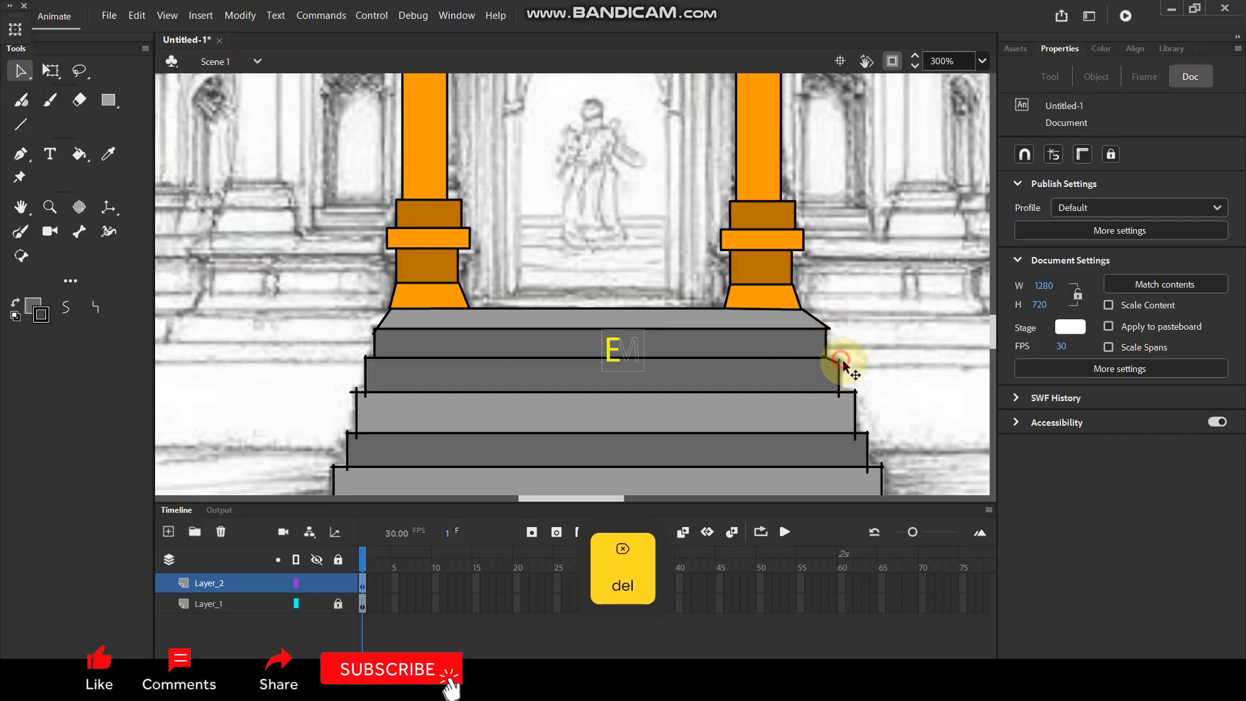
pyautogui.click(843, 364)
pyautogui.press('Delete')
pyautogui.click(841, 404)
pyautogui.press('Delete')
# Delete the overshooting line ends on the right side of the lower three risers.
pyautogui.click(864, 458)
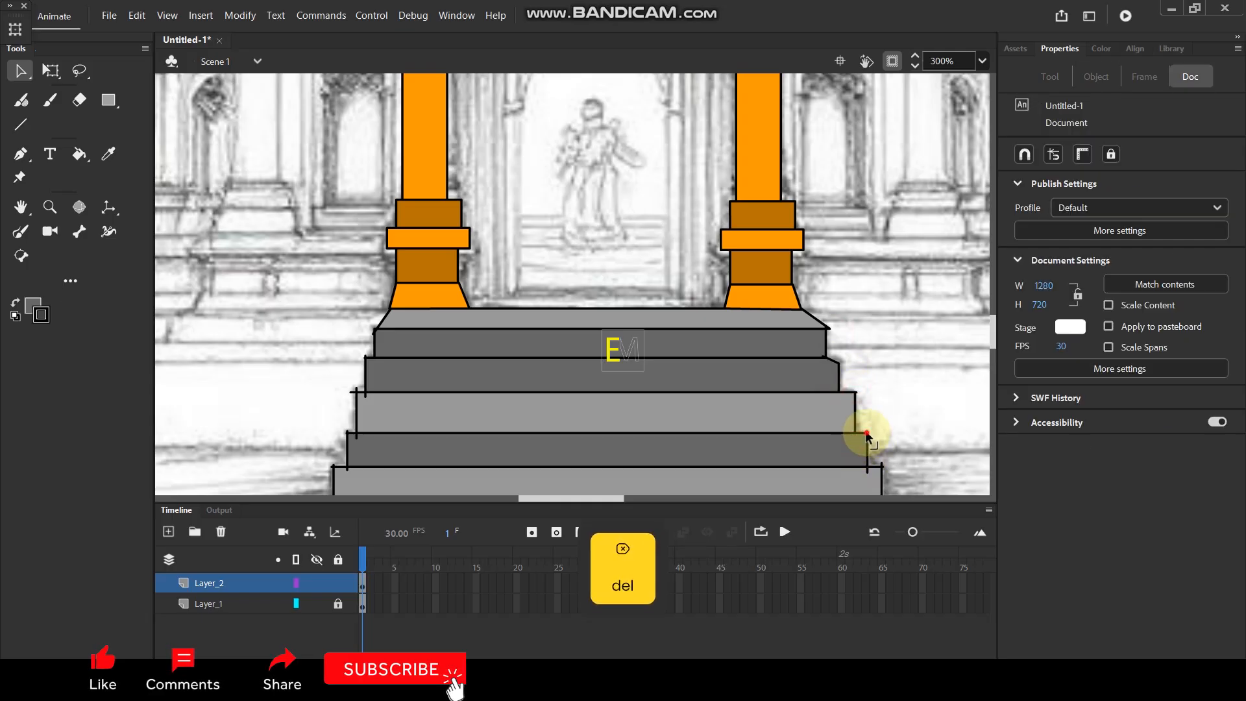
pyautogui.click(866, 431)
pyautogui.press('Delete')
pyautogui.click(868, 475)
pyautogui.press('Delete')
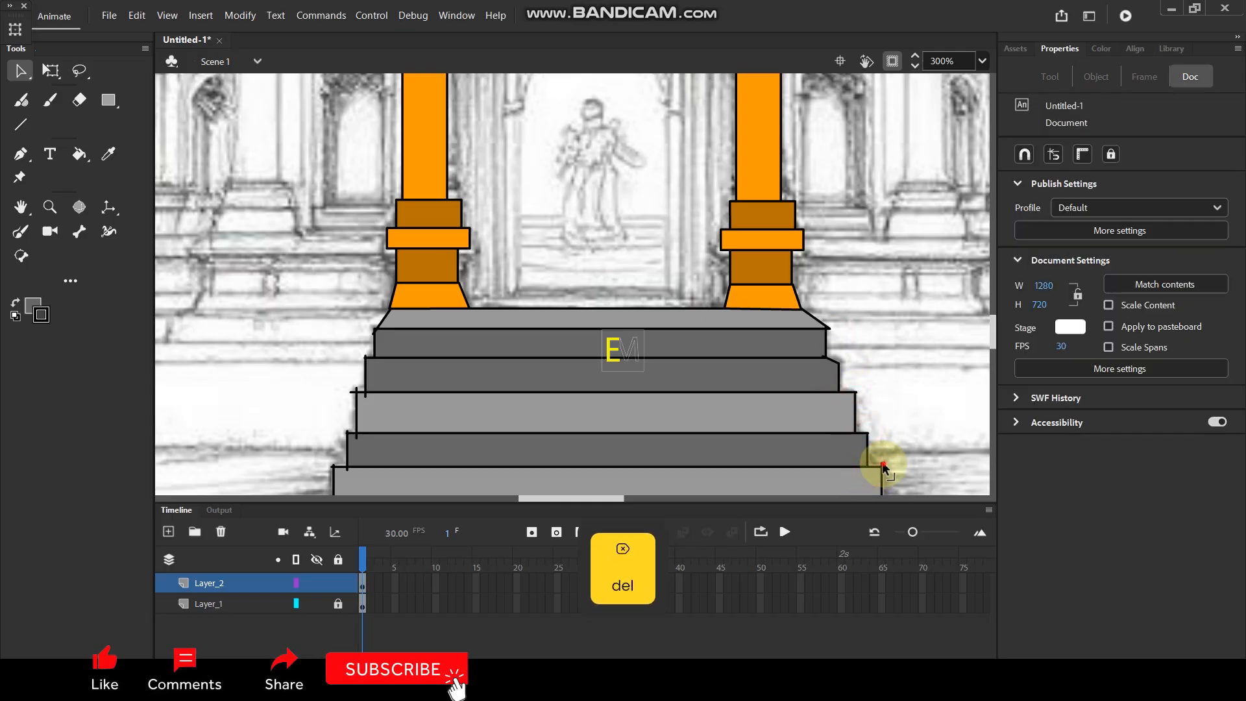
pyautogui.scroll(-4, 901, 465)
pyautogui.click(882, 334)
pyautogui.press('Delete')
# Delete the overshooting line ends on the left side of the two lowest risers.
pyautogui.click(329, 335)
pyautogui.press('Delete')
pyautogui.click(326, 301)
pyautogui.press('Delete')
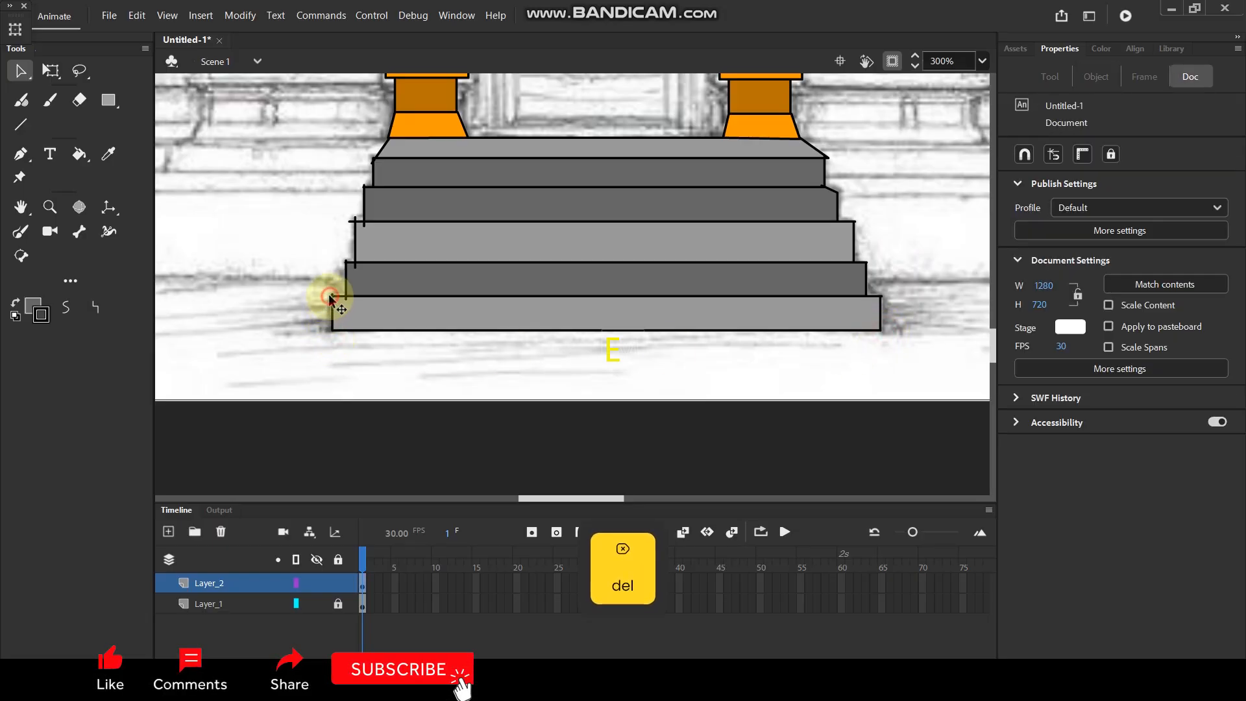
pyautogui.click(335, 298)
pyautogui.press('Delete')
pyautogui.click(343, 267)
pyautogui.press('Delete')
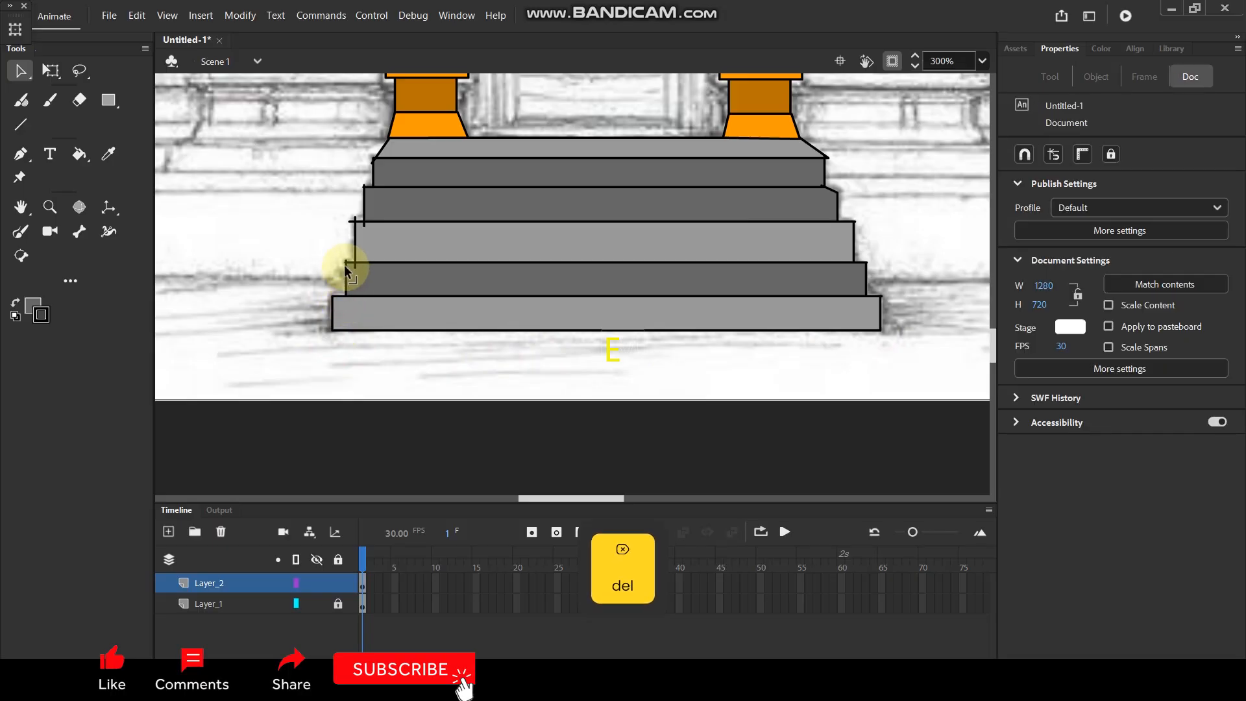
# Delete the remaining overshooting line ends on the left side of the staircase, from the third riser up to the landing.
pyautogui.click(355, 220)
pyautogui.press('Delete')
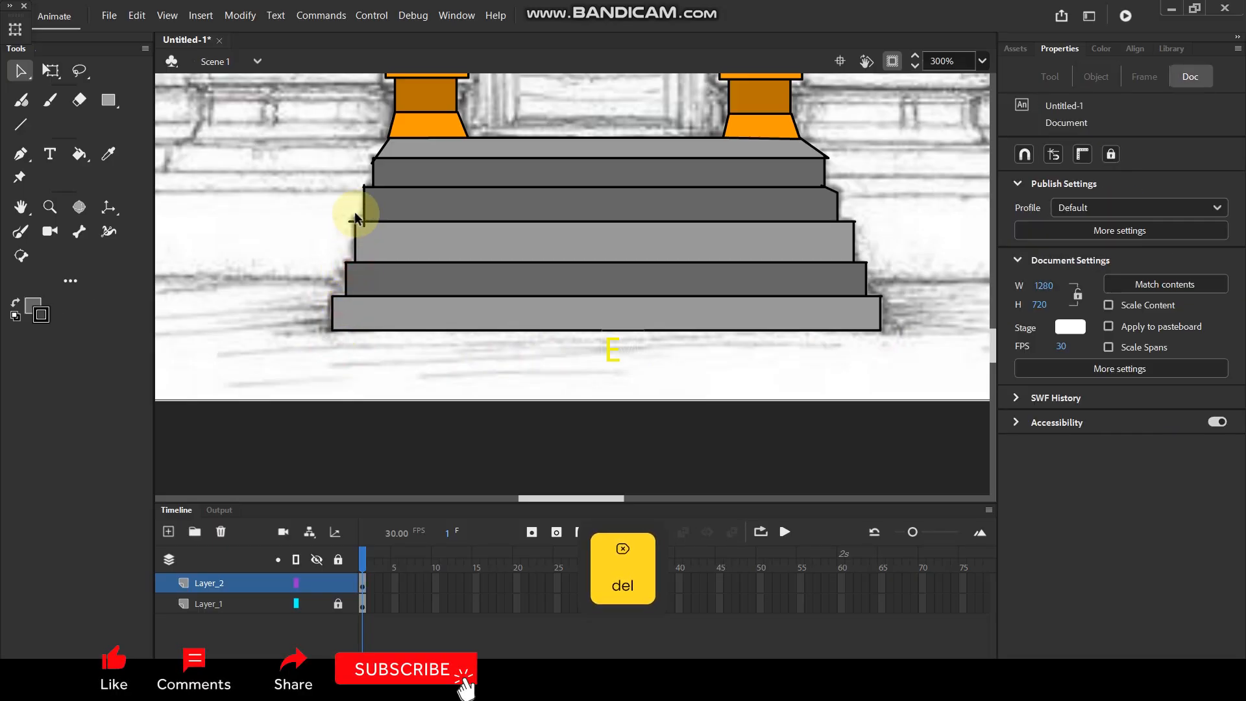
pyautogui.click(365, 225)
pyautogui.press('Delete')
pyautogui.click(350, 221)
pyautogui.press('Delete')
pyautogui.click(361, 193)
pyautogui.press('Delete')
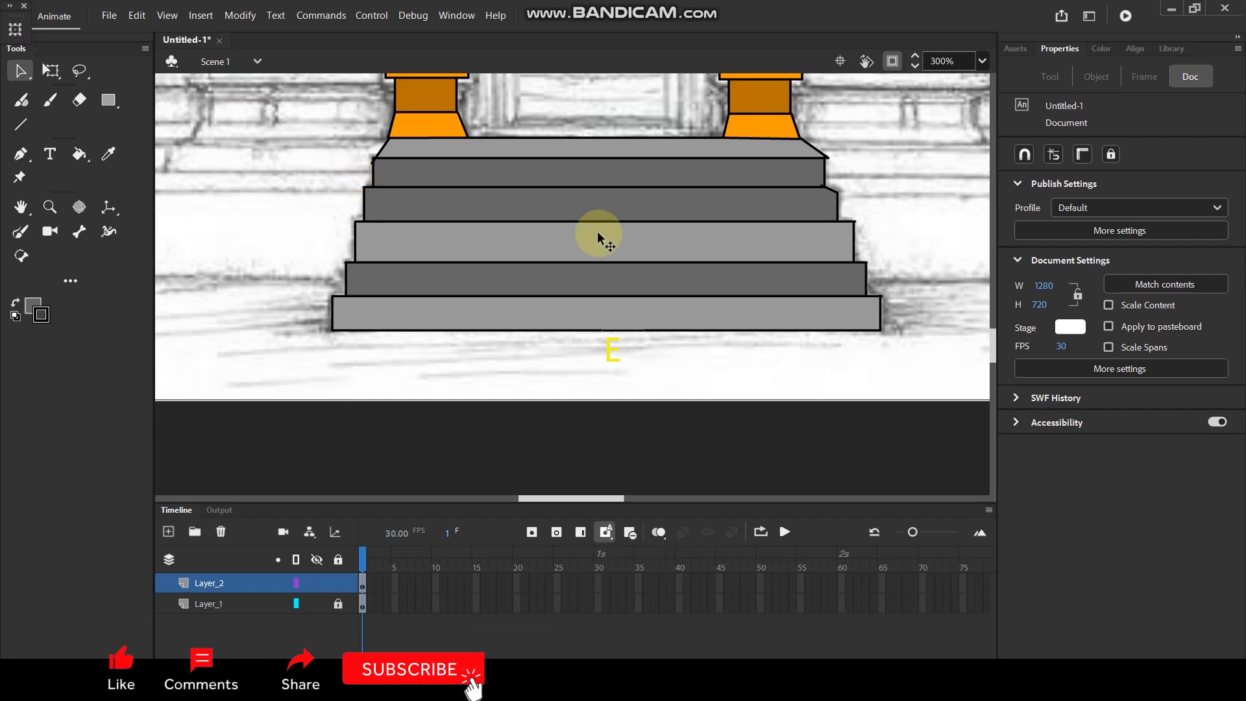
pyautogui.click(372, 157)
pyautogui.press('Delete')
# Outline the front face of the long plinth block left of the staircase with its upper edge, left side and lower edge.
pyautogui.hotkey('ctrl', '2')
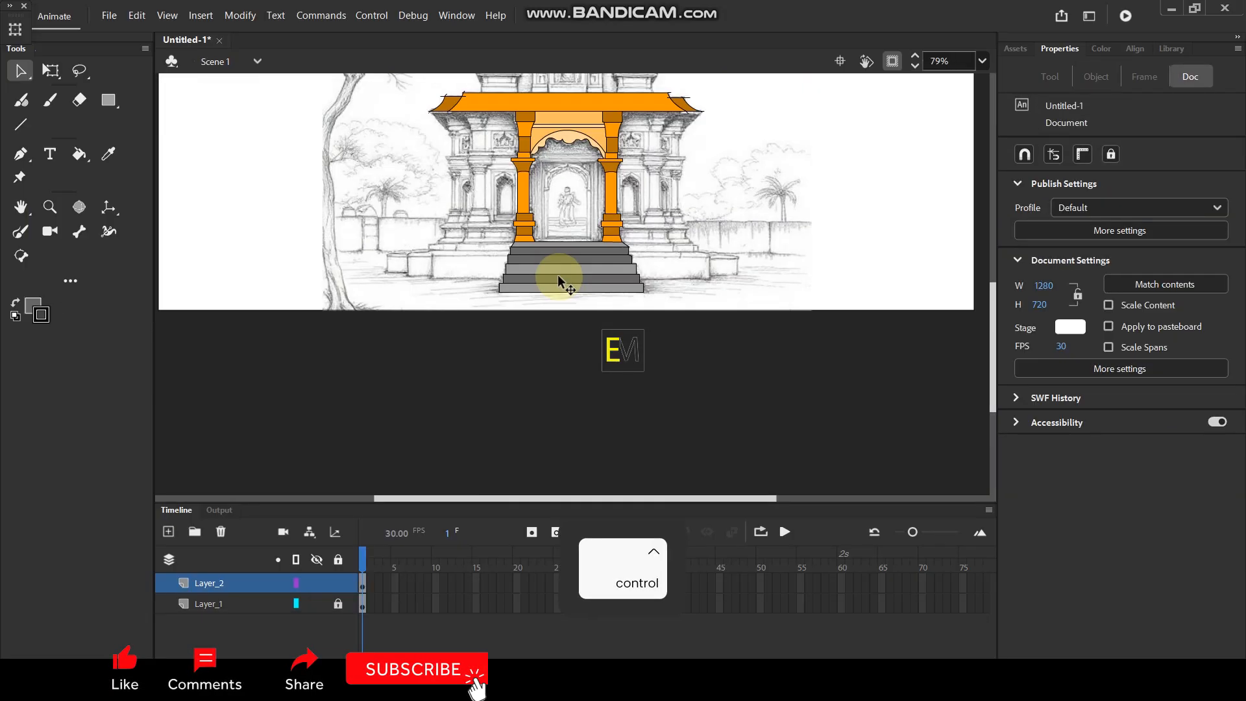
pyautogui.press('space')
pyautogui.moveTo(569, 215); pyautogui.dragTo(568, 229)
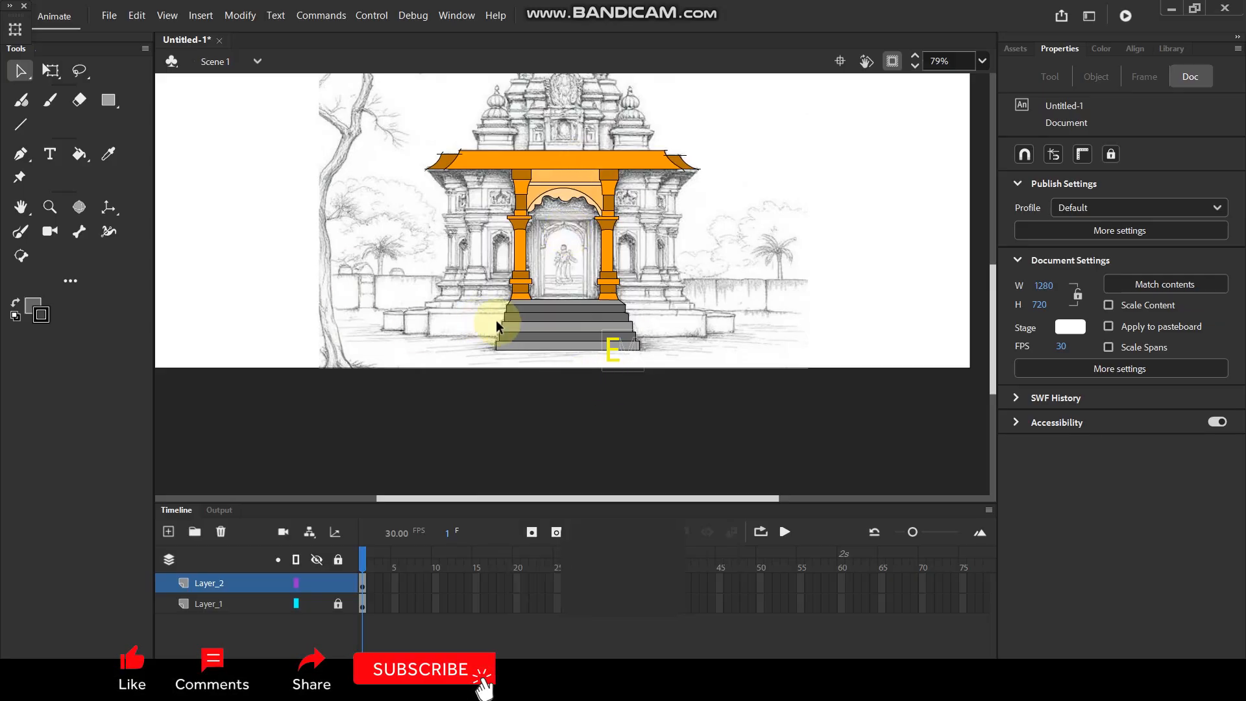
pyautogui.scroll(5, 499, 324)
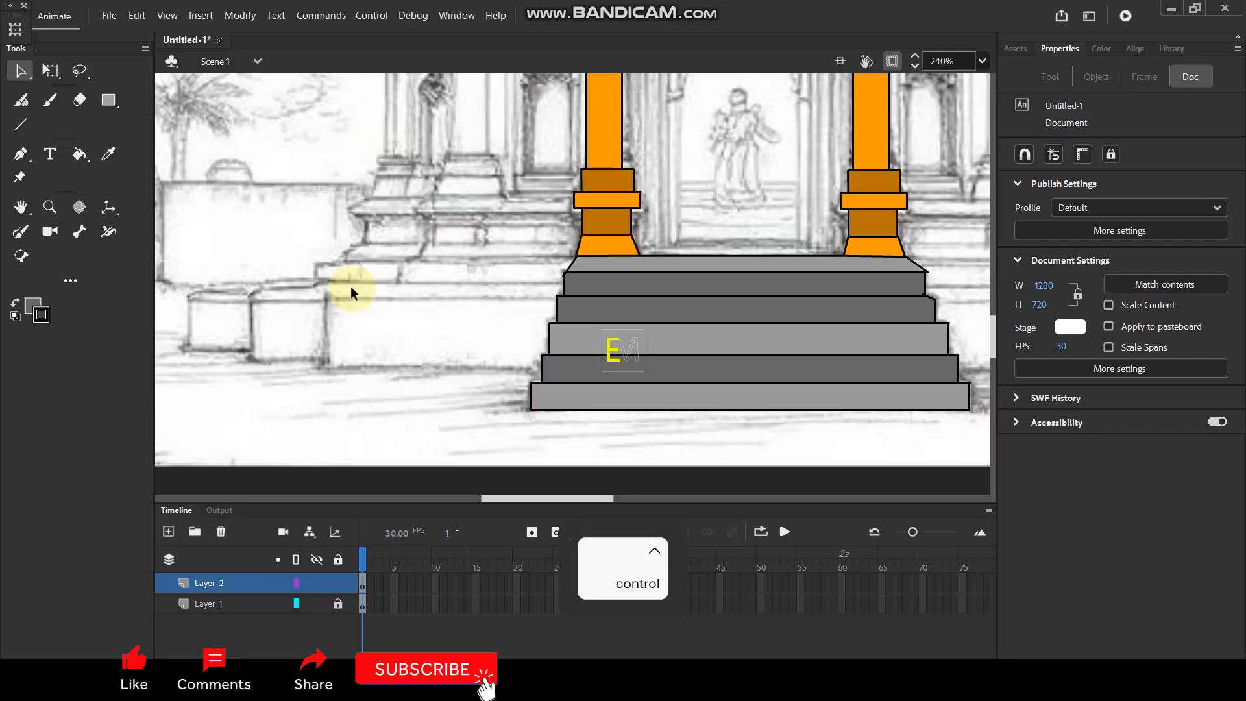
pyautogui.scroll(-2, 504, 305)
pyautogui.scroll(1, 310, 313)
pyautogui.scroll(2, 310, 313)
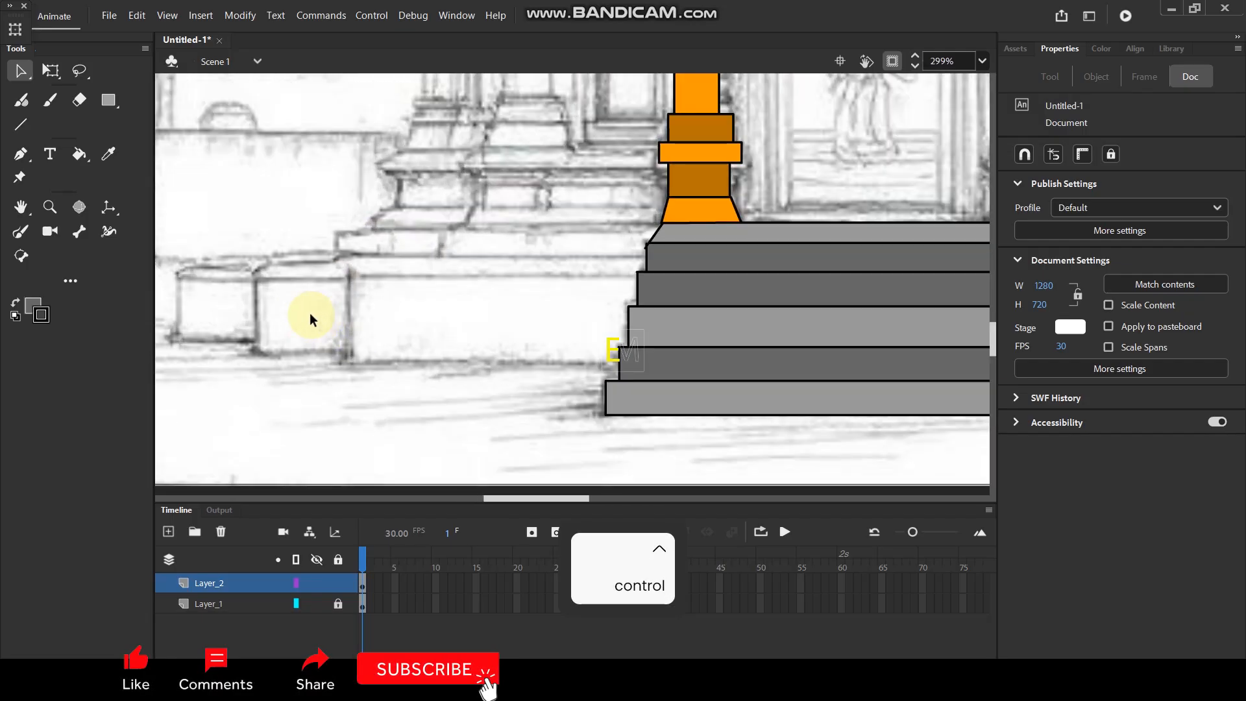
pyautogui.press('n')
pyautogui.moveTo(345, 276); pyautogui.dragTo(641, 282)
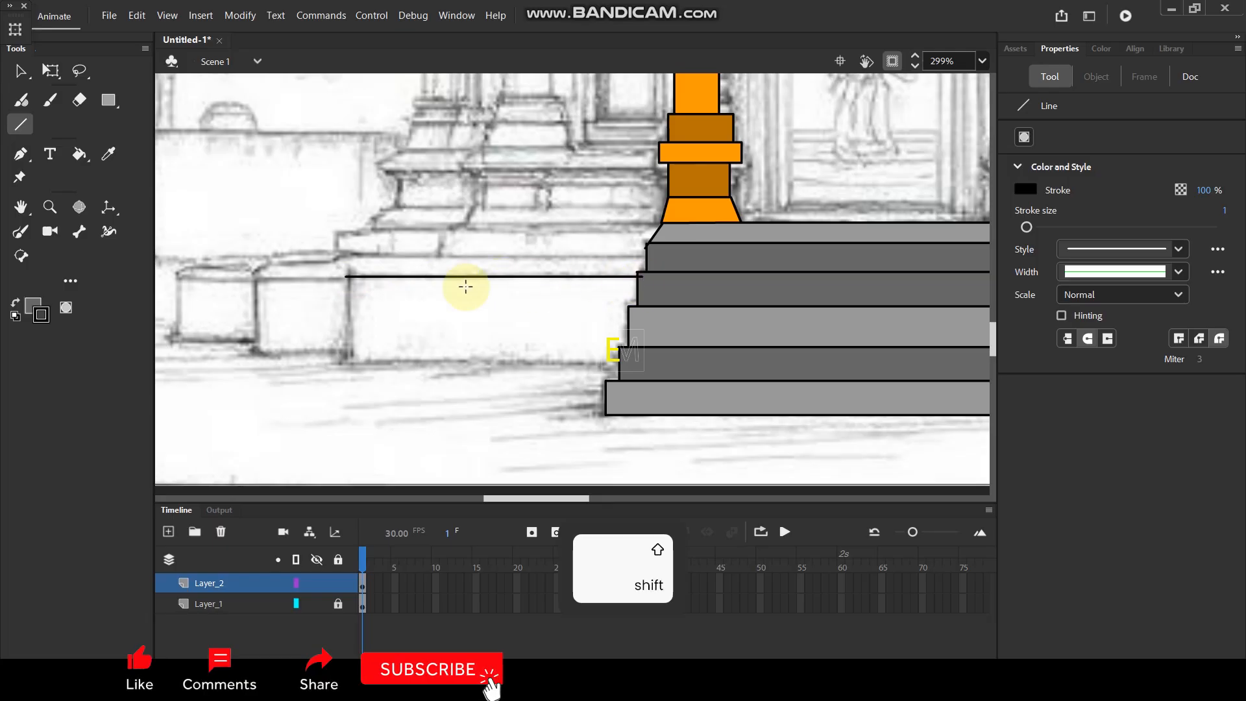
pyautogui.moveTo(348, 276)
pyautogui.mouseDown()
pyautogui.moveTo(353, 371)
pyautogui.moveTo(628, 365)
pyautogui.mouseUp()
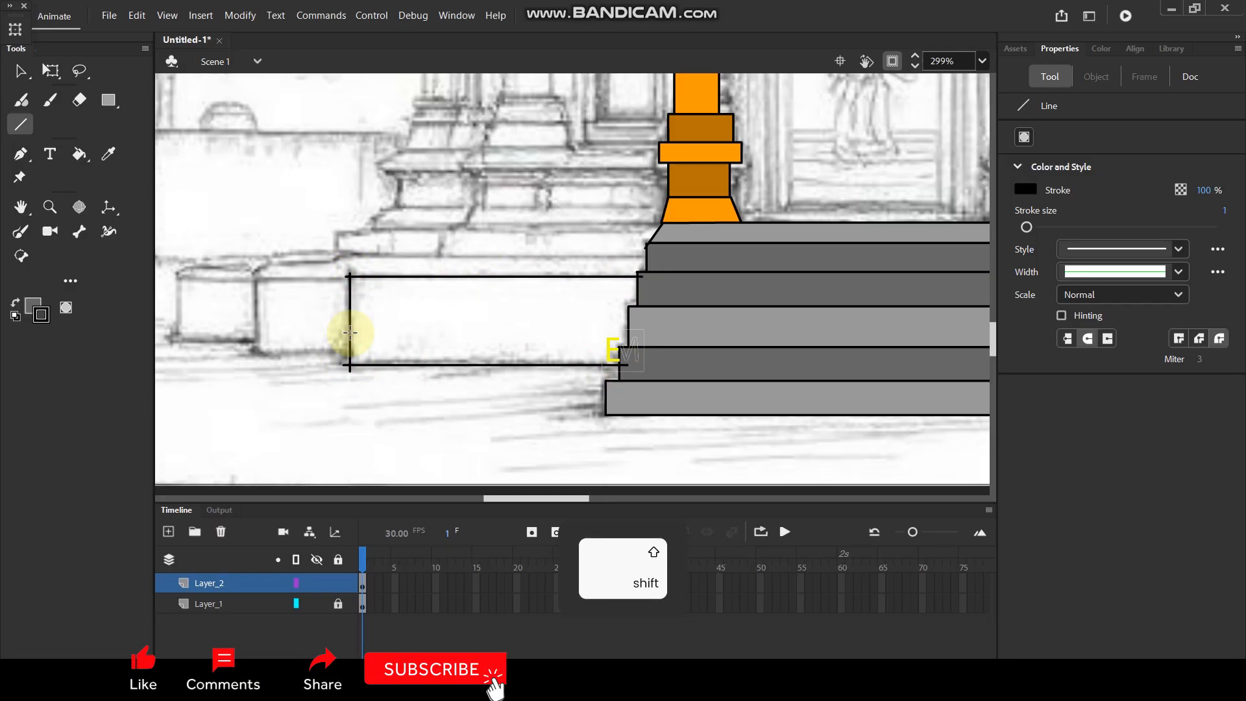
# Outline the front faces of the two smaller blocks left of the long plinth block, following the sketch.
pyautogui.moveTo(252, 278); pyautogui.dragTo(360, 283)
pyautogui.moveTo(255, 279)
pyautogui.mouseDown()
pyautogui.moveTo(255, 362)
pyautogui.moveTo(351, 349)
pyautogui.mouseUp()
pyautogui.press('space')
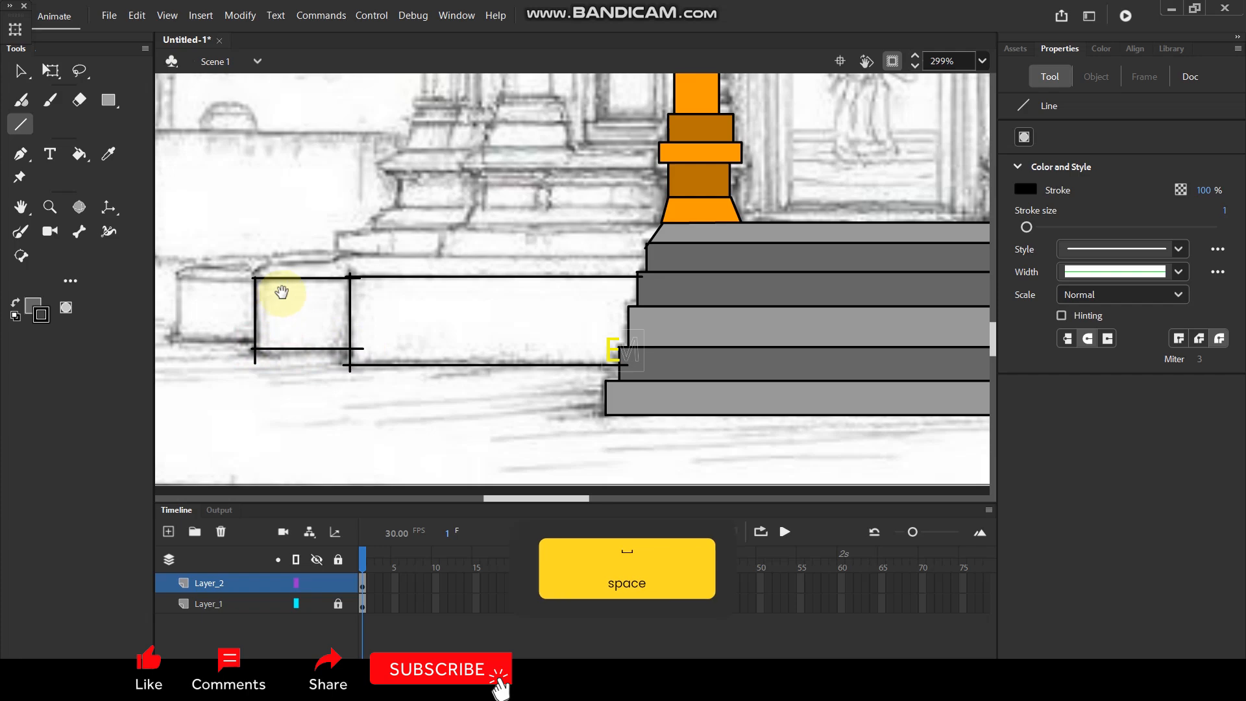
pyautogui.moveTo(281, 292); pyautogui.dragTo(411, 296)
pyautogui.moveTo(304, 284)
pyautogui.mouseDown()
pyautogui.moveTo(394, 289)
pyautogui.moveTo(305, 279)
pyautogui.moveTo(309, 347)
pyautogui.moveTo(410, 344)
pyautogui.mouseUp()
pyautogui.scroll(-7, 395, 296)
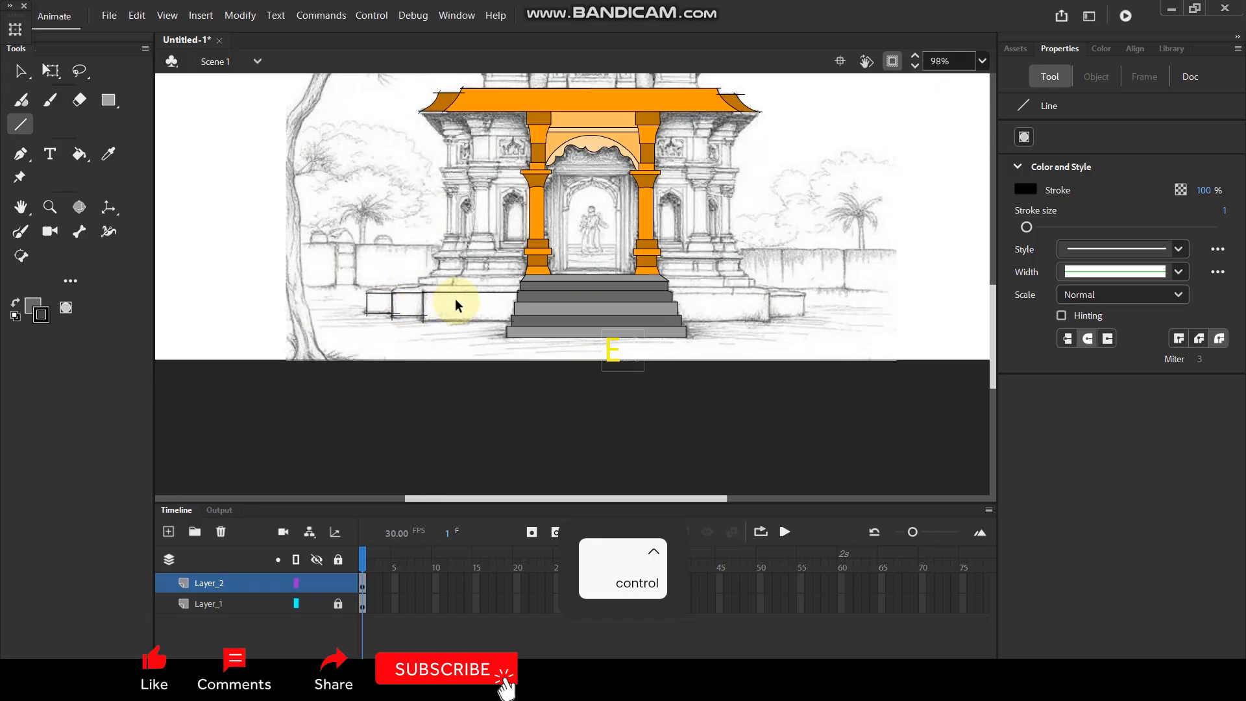
pyautogui.scroll(5, 451, 301)
pyautogui.scroll(1, 434, 307)
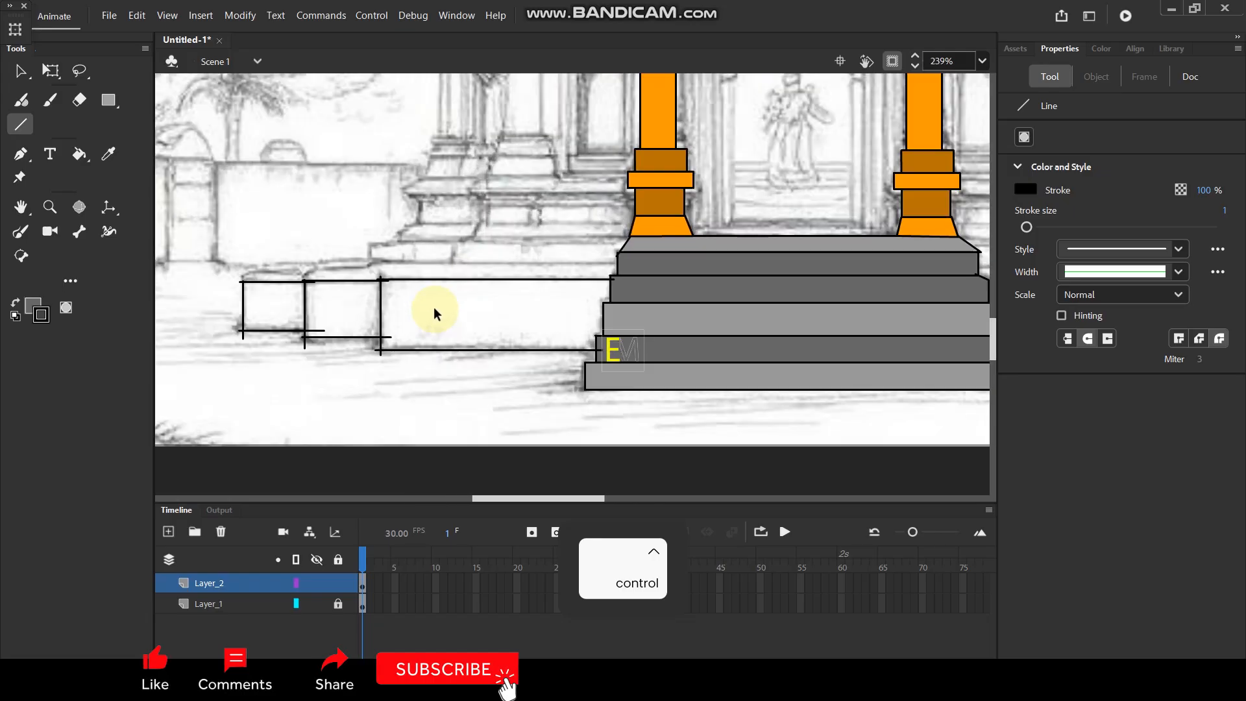
# Fill the front face of the long plinth block left of the staircase with brown #663300.
pyautogui.click(32, 306)
pyautogui.click(276, 367)
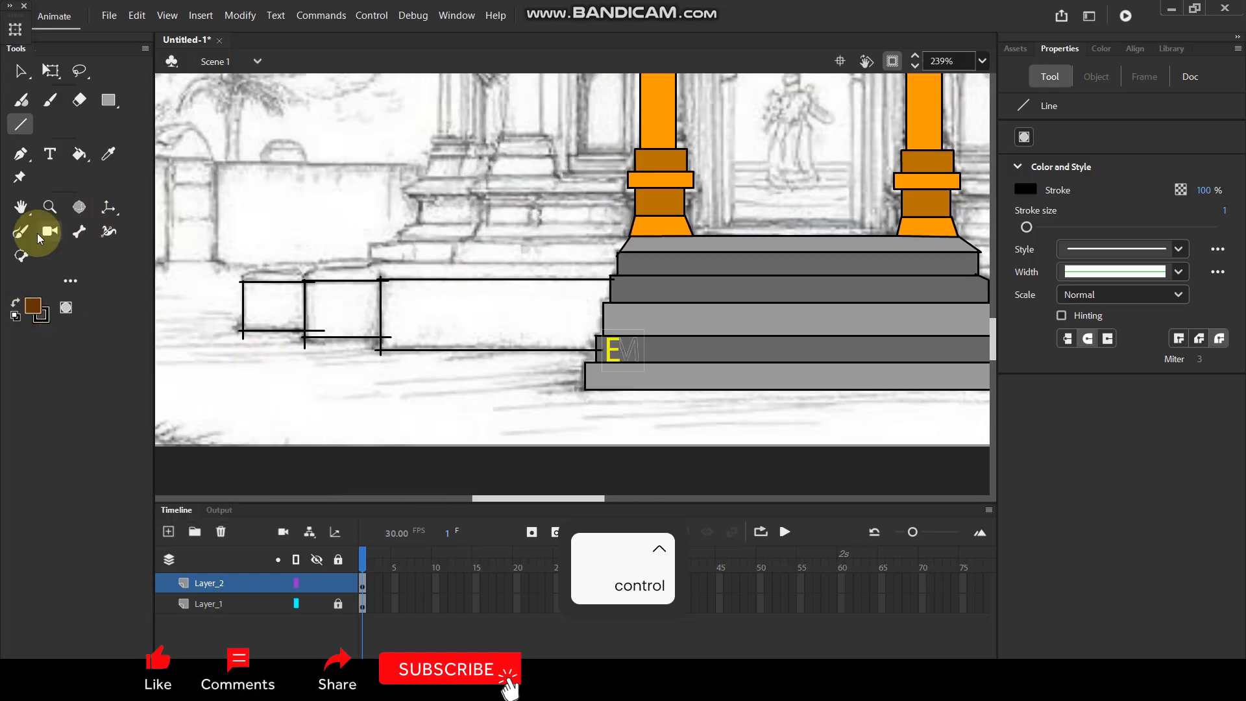
pyautogui.click(79, 154)
pyautogui.click(455, 326)
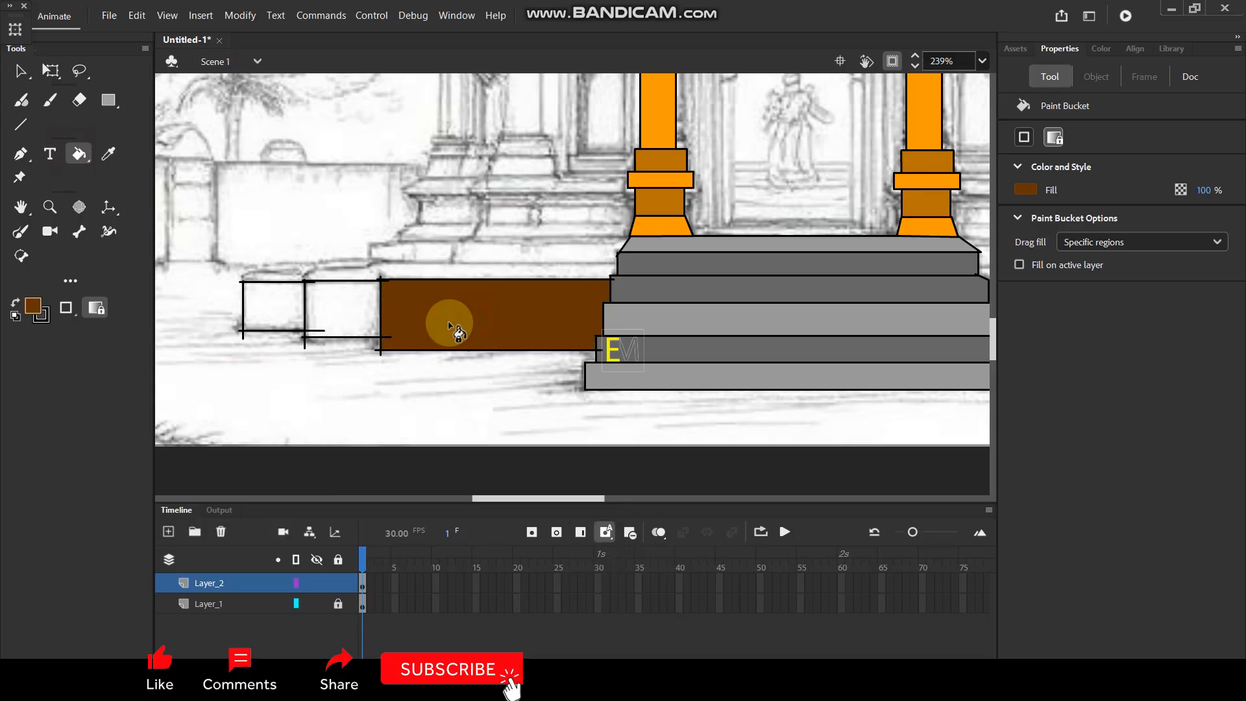
# Fill the middle block left of the staircase with dark brown #432405 and the outermost block with the long block's brown.
pyautogui.click(30, 310)
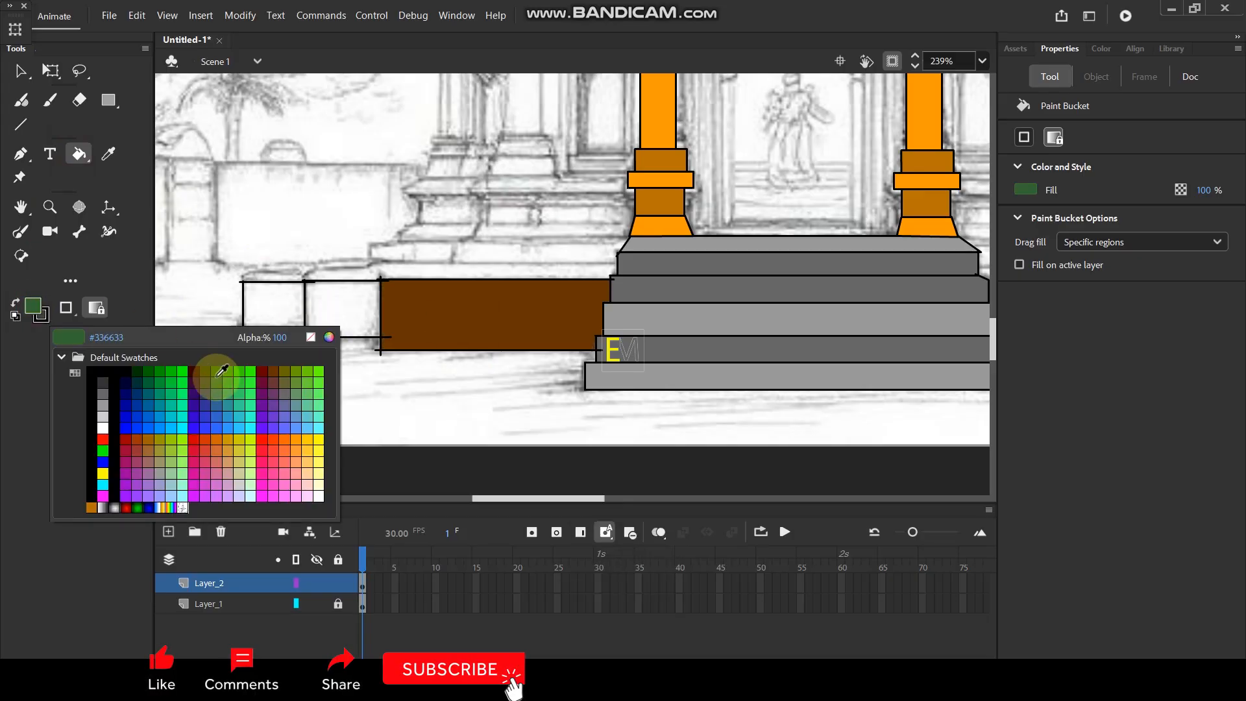
pyautogui.click(331, 337)
pyautogui.moveTo(264, 270); pyautogui.dragTo(263, 299)
pyautogui.click(398, 153)
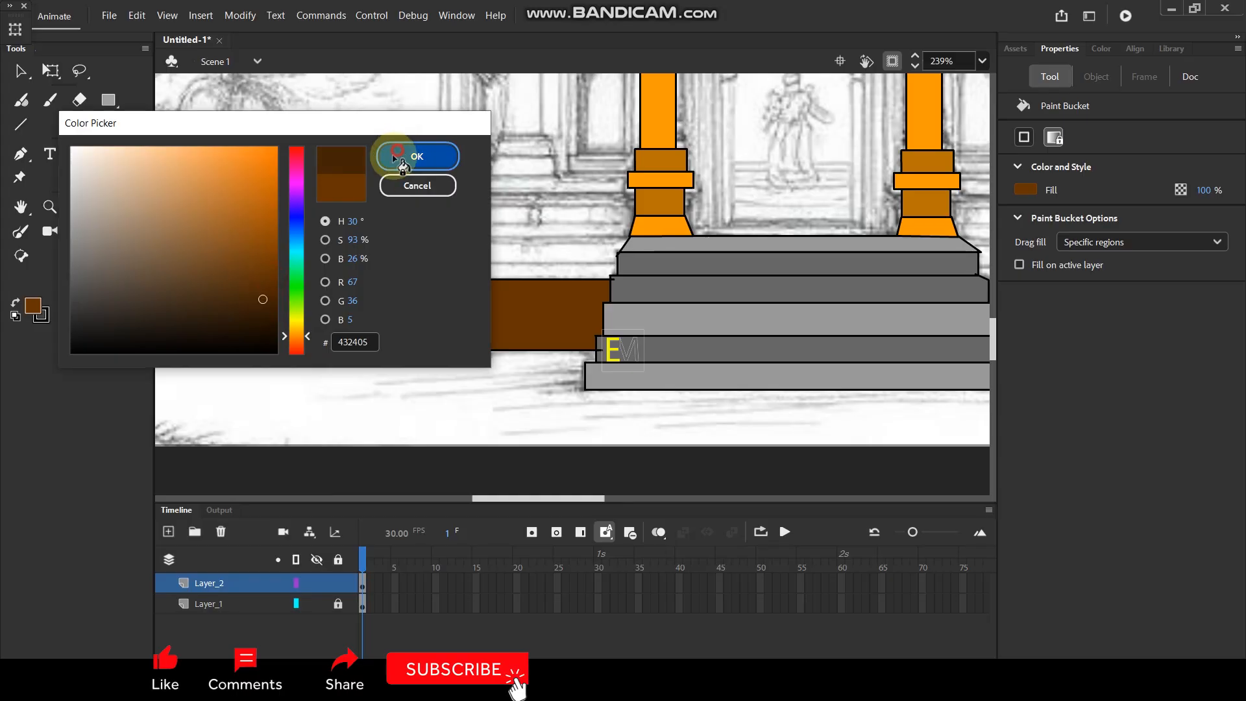
pyautogui.click(347, 309)
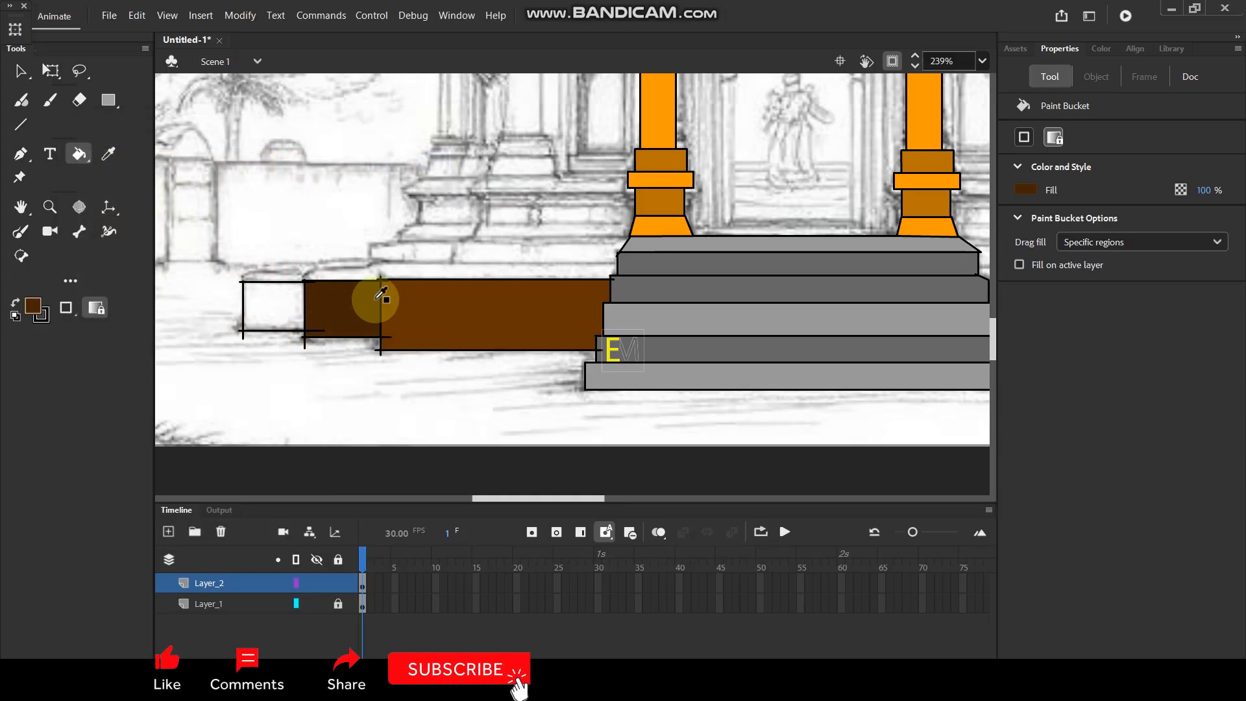
pyautogui.press('i')
pyautogui.click(459, 301)
pyautogui.click(265, 305)
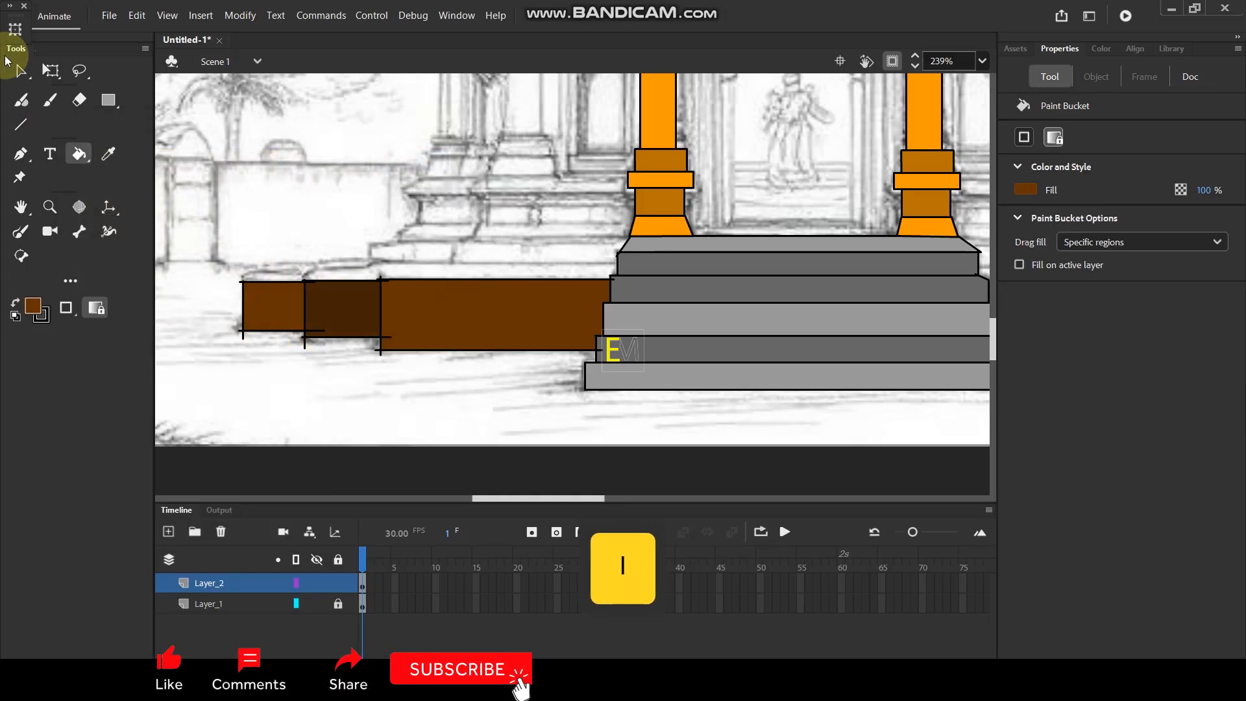
# Outline the front faces of the long plinth block and the smaller block right of the staircase, following the sketch.
pyautogui.click(19, 67)
pyautogui.hscroll(5, 618, 293)
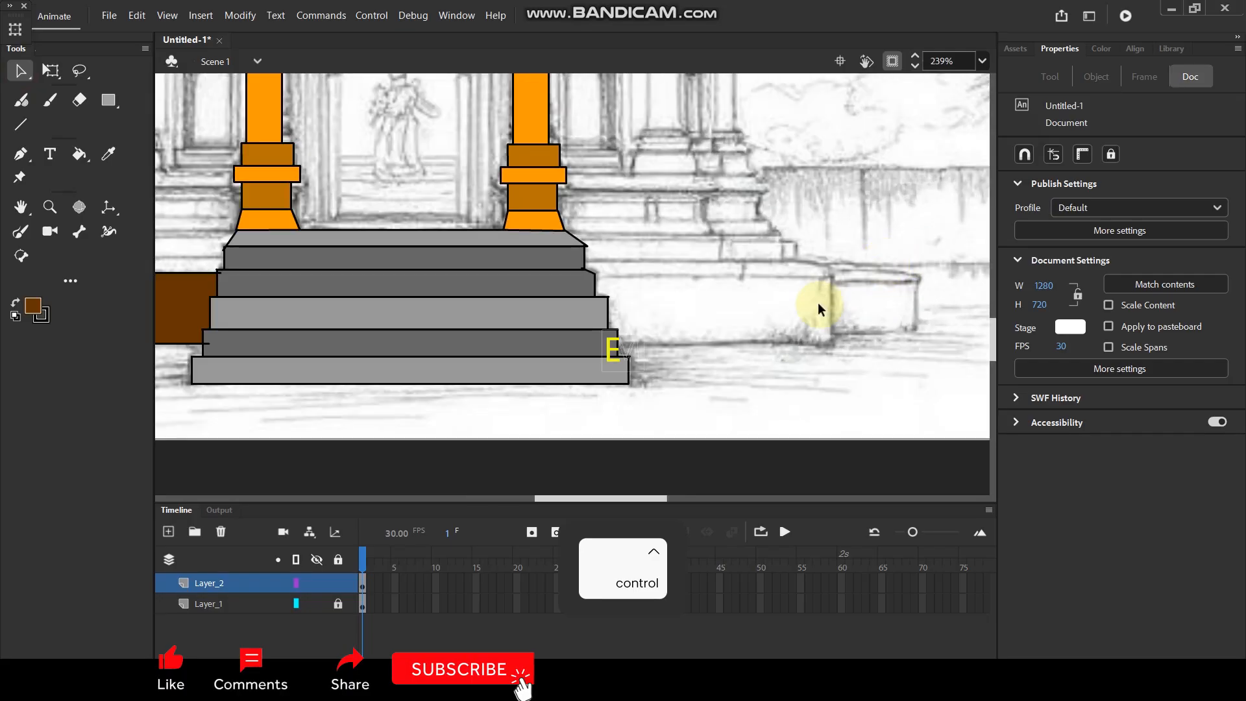
pyautogui.moveTo(744, 293); pyautogui.dragTo(764, 295)
pyautogui.press('n')
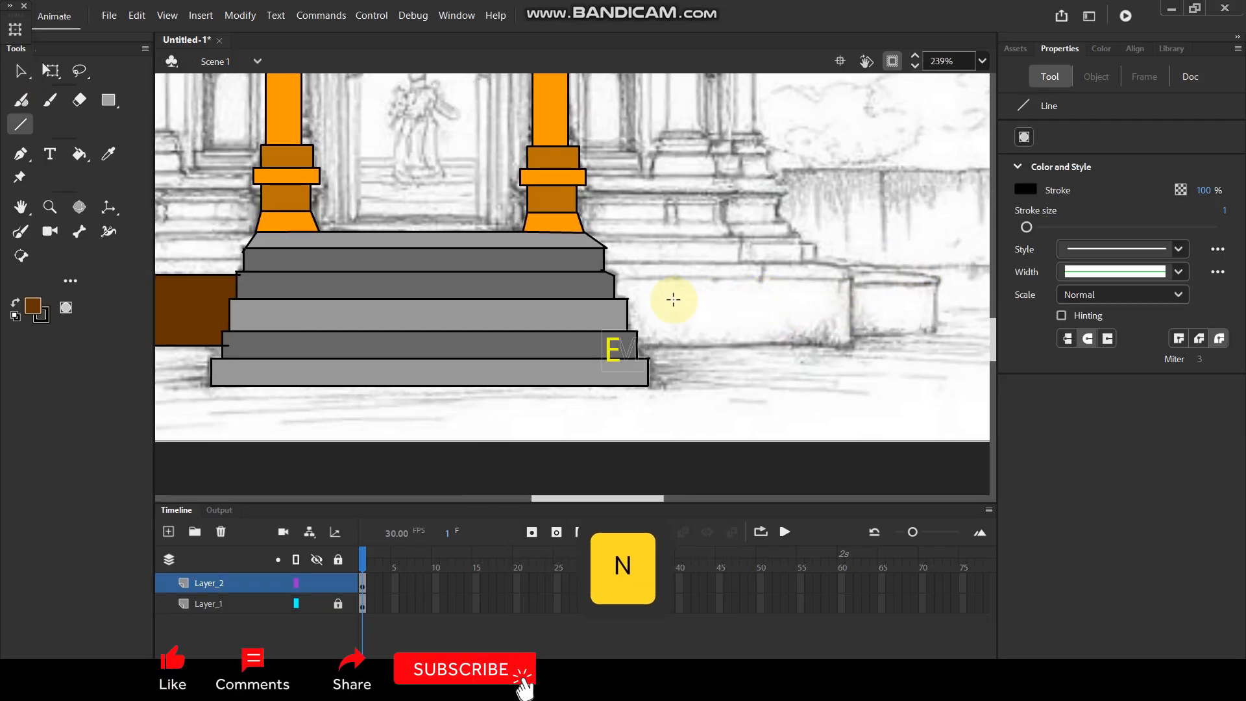
pyautogui.moveTo(608, 279); pyautogui.dragTo(760, 277)
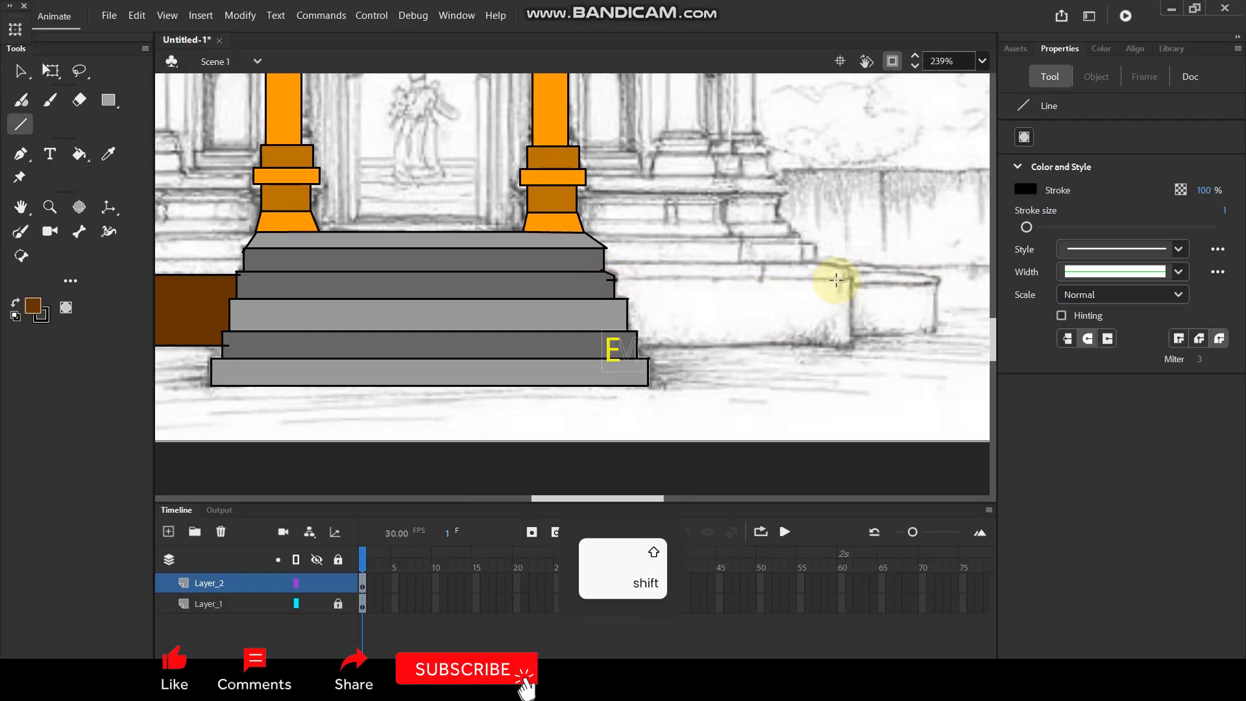
pyautogui.moveTo(863, 280); pyautogui.dragTo(852, 358)
pyautogui.moveTo(628, 345); pyautogui.dragTo(854, 345)
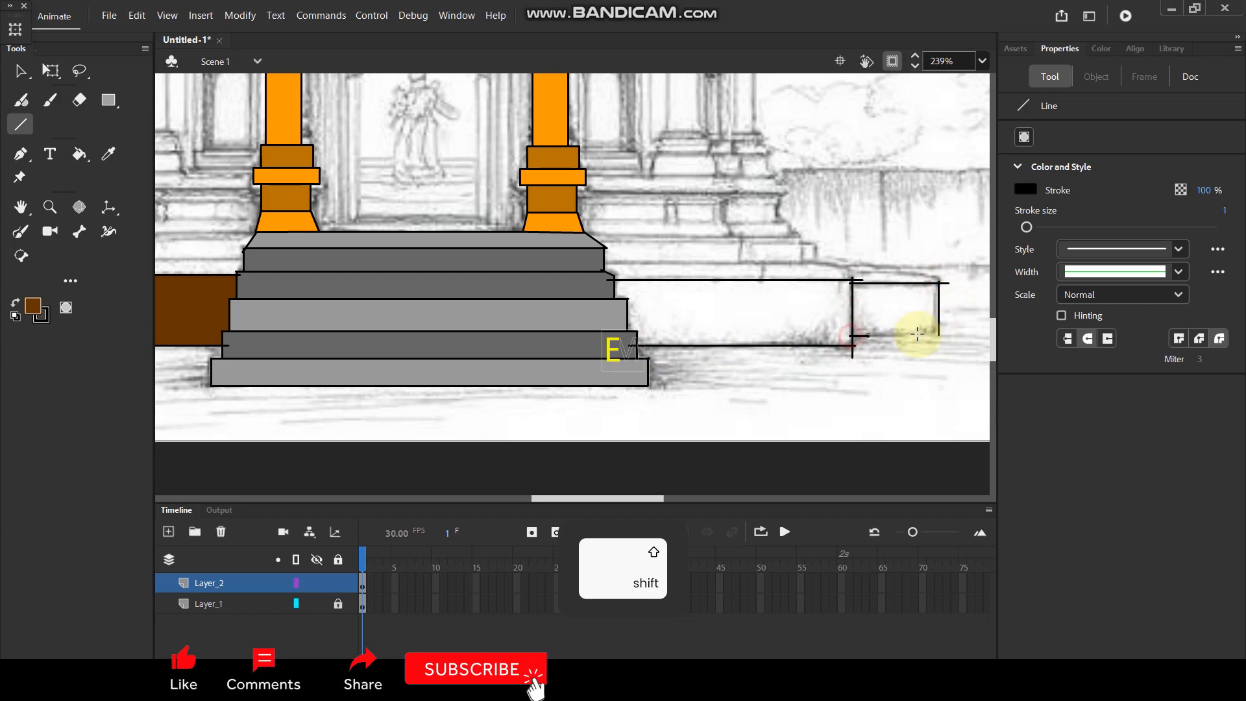
pyautogui.press('v')
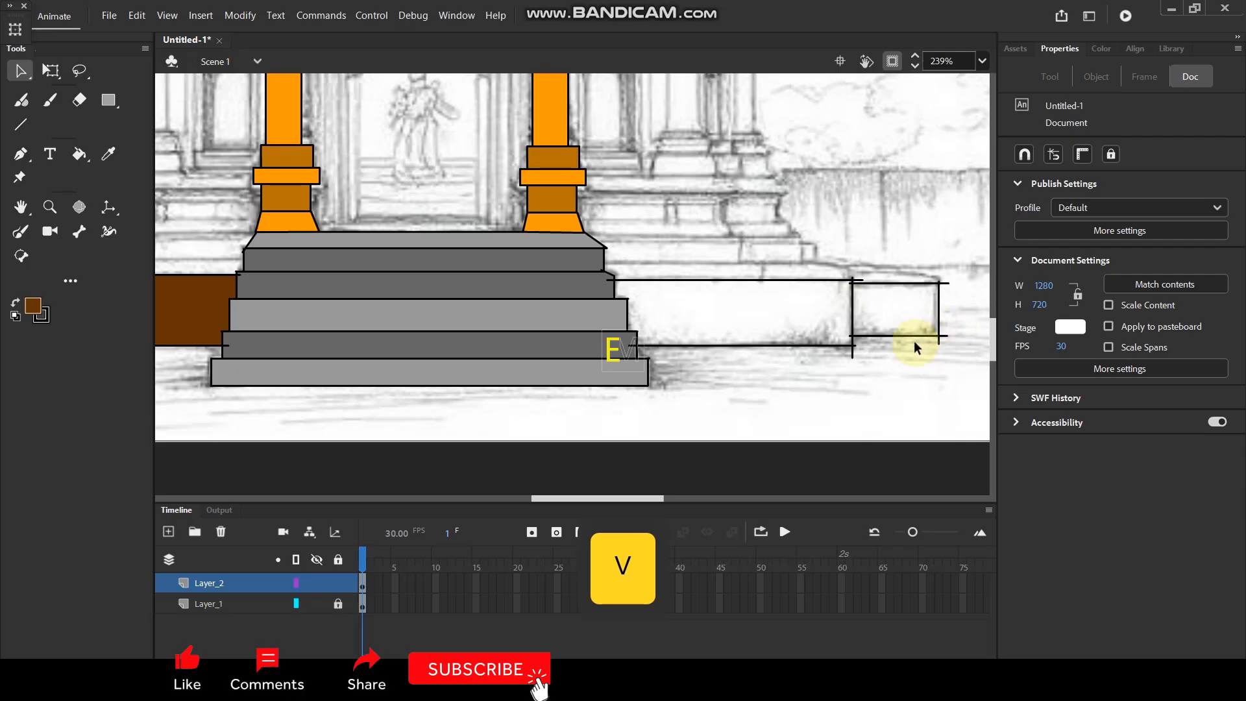
# Fill the long block right of the staircase with the sampled brown and the smaller one beside it with the sampled dark brown.
pyautogui.press('i')
pyautogui.click(184, 306)
pyautogui.click(719, 301)
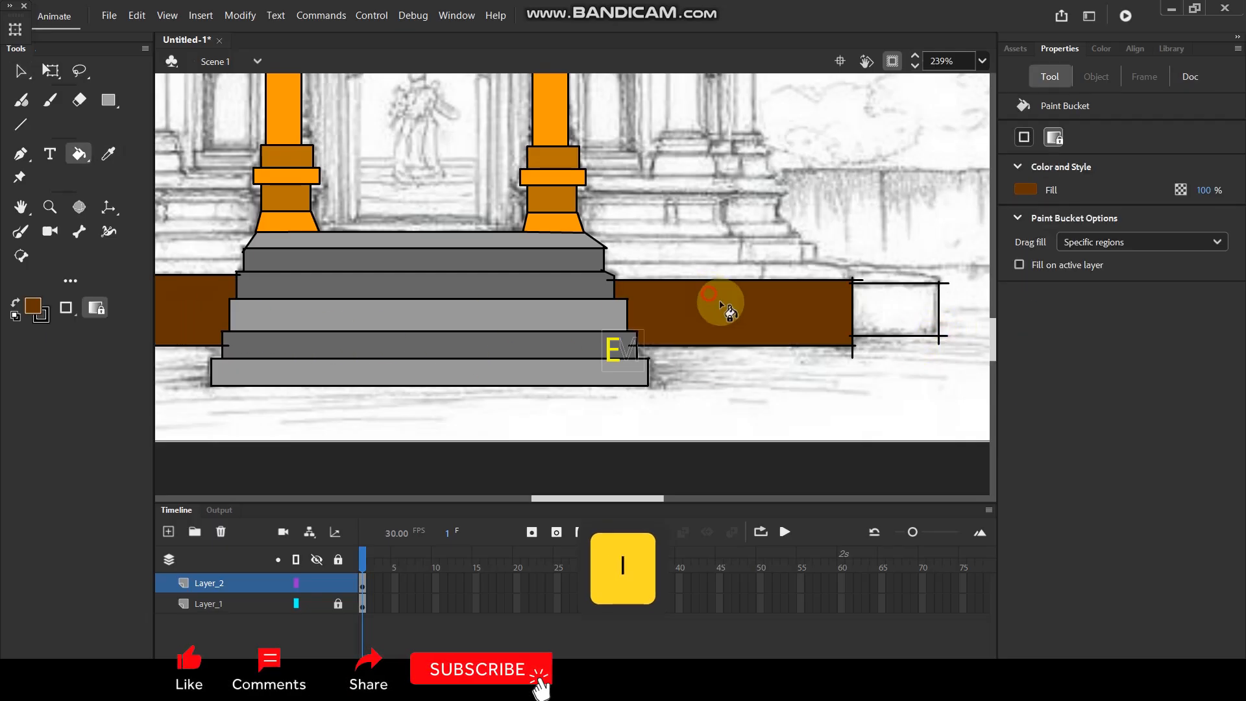
pyautogui.keyDown('ctrl'); pyautogui.scroll(-3, 727, 311); pyautogui.keyUp('ctrl')
pyautogui.keyDown('ctrl'); pyautogui.scroll(2, 649, 299); pyautogui.keyUp('ctrl')
pyautogui.press('i')
pyautogui.click(314, 316)
pyautogui.click(894, 336)
# Draw the upper edge and outer end of the lowest base course above the long block left of the staircase.
pyautogui.press('space')
pyautogui.moveTo(701, 325); pyautogui.dragTo(757, 286)
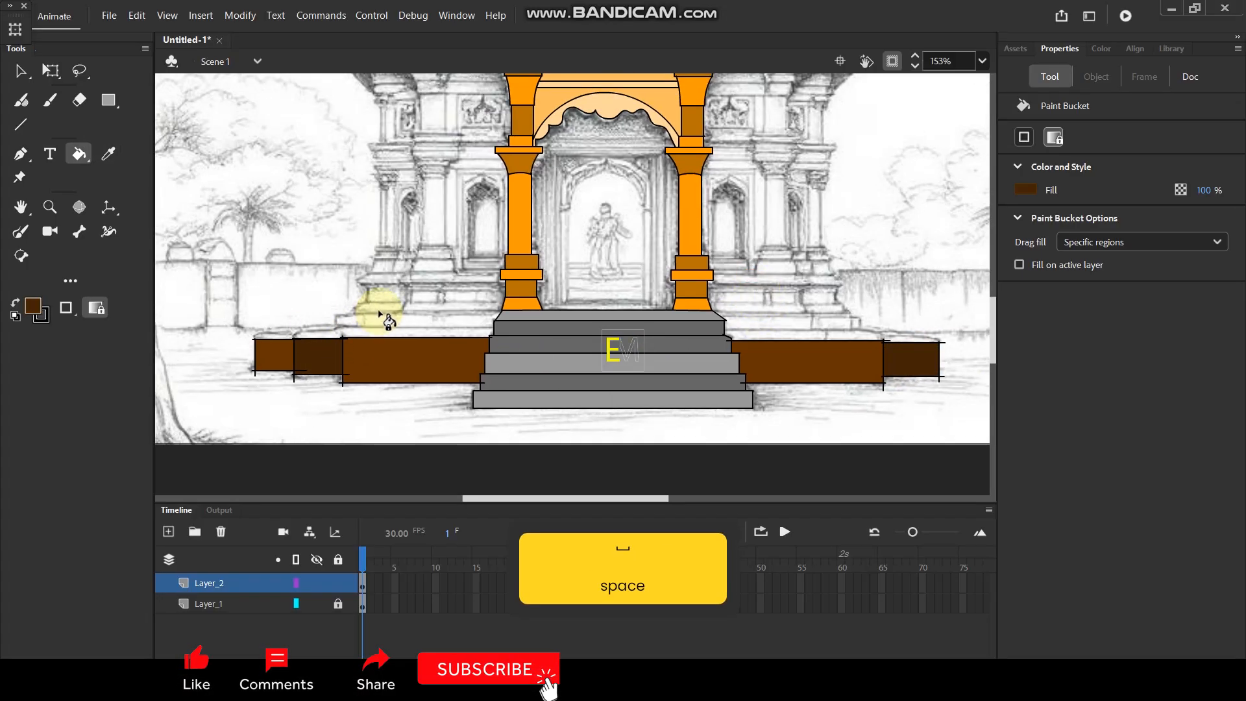
pyautogui.scroll(2, 412, 253)
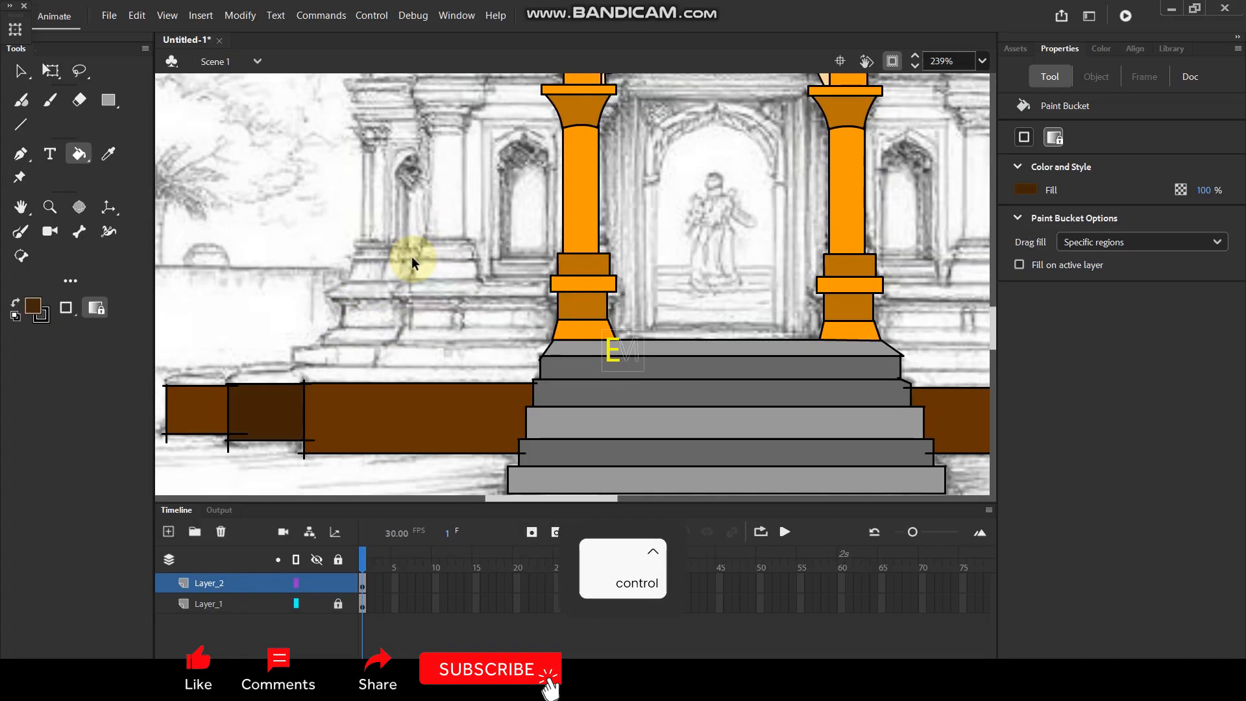
pyautogui.scroll(1, 322, 311)
pyautogui.scroll(-1, 338, 354)
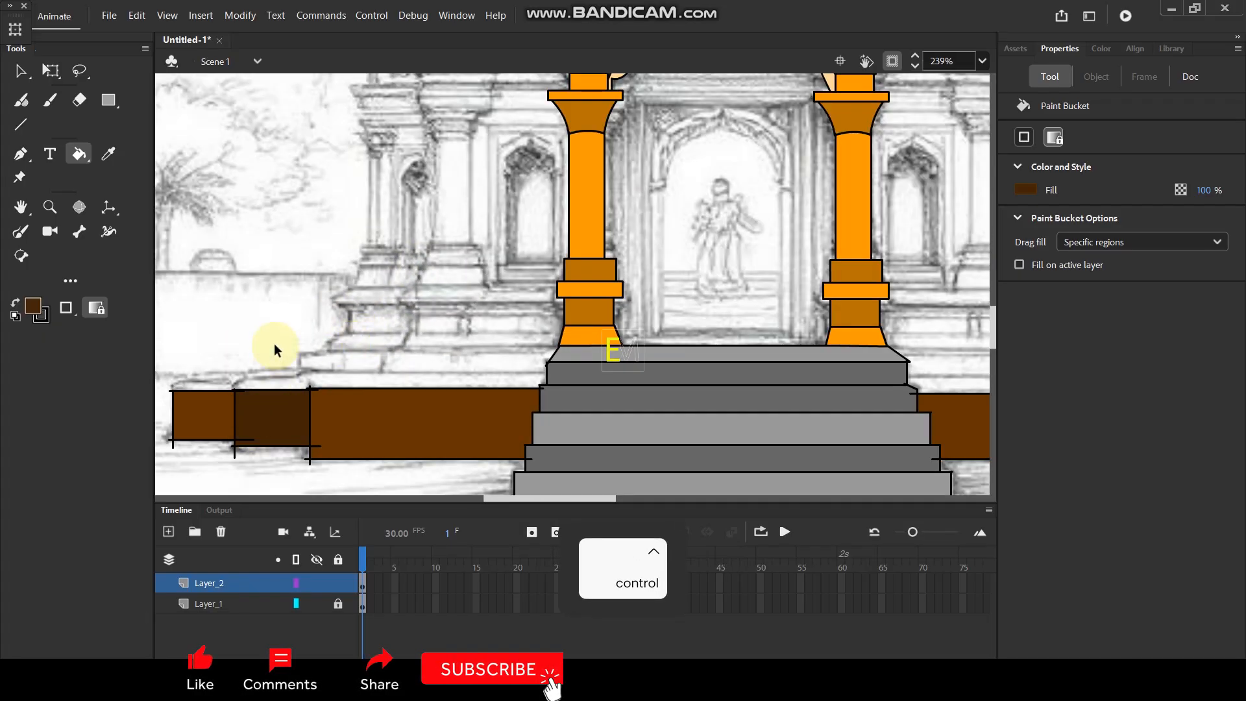
pyautogui.scroll(1, 274, 345)
pyautogui.press('v')
pyautogui.moveTo(339, 339); pyautogui.dragTo(426, 300)
pyautogui.press('n')
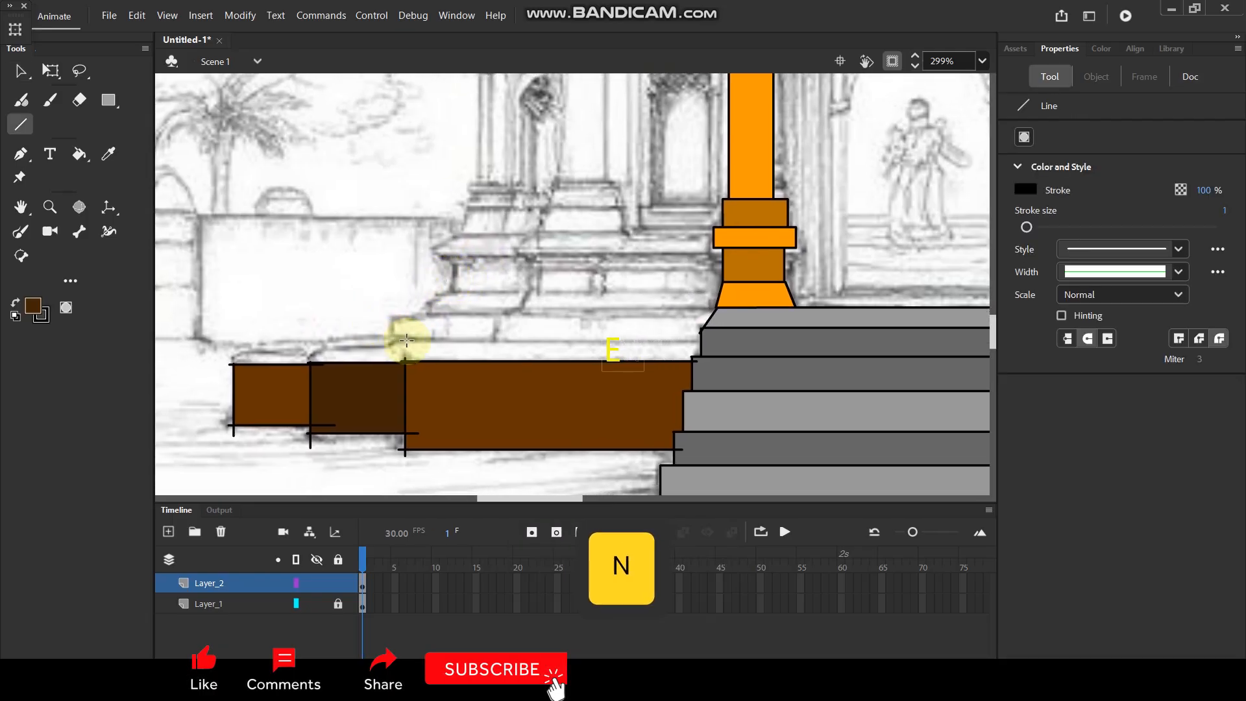
pyautogui.press('shift')
pyautogui.moveTo(390, 342); pyautogui.dragTo(711, 338)
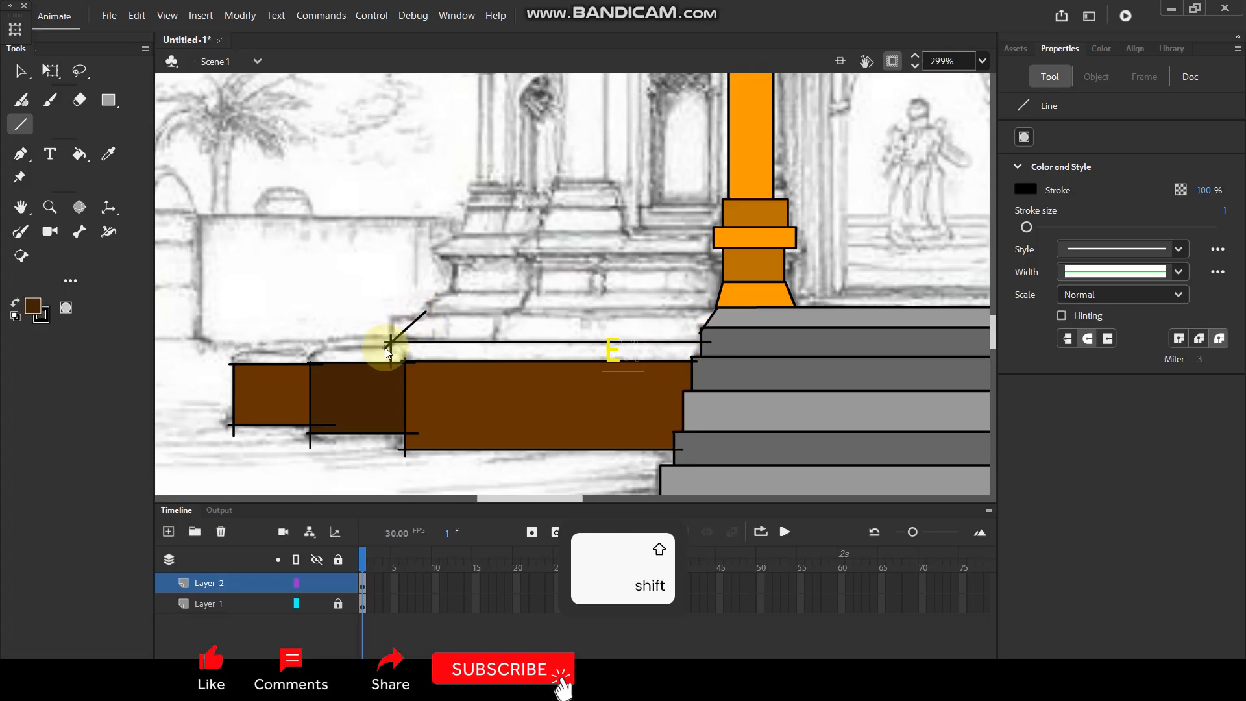
# Draw the upper edges of the second and third base courses left of the staircase and bend the third course's slanted end outward.
pyautogui.moveTo(423, 315); pyautogui.dragTo(537, 316)
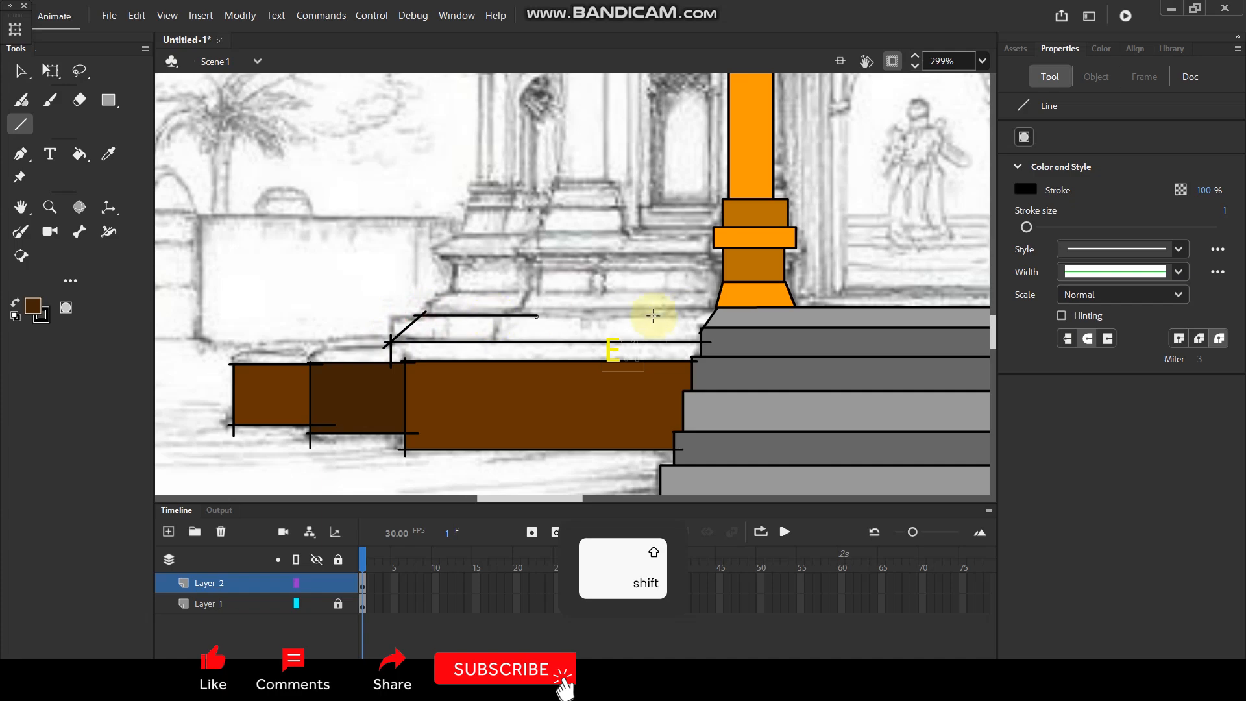
pyautogui.press('space')
pyautogui.moveTo(704, 286); pyautogui.dragTo(624, 293)
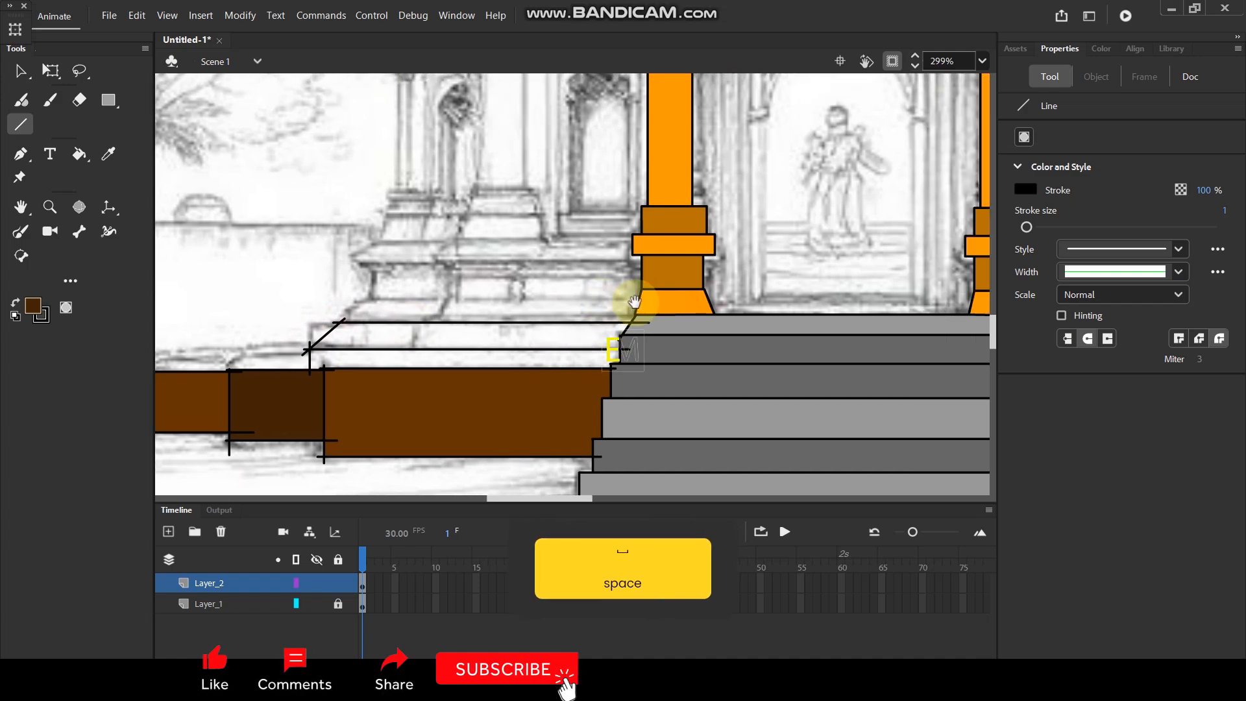
pyautogui.press('shift')
pyautogui.moveTo(367, 300); pyautogui.dragTo(642, 300)
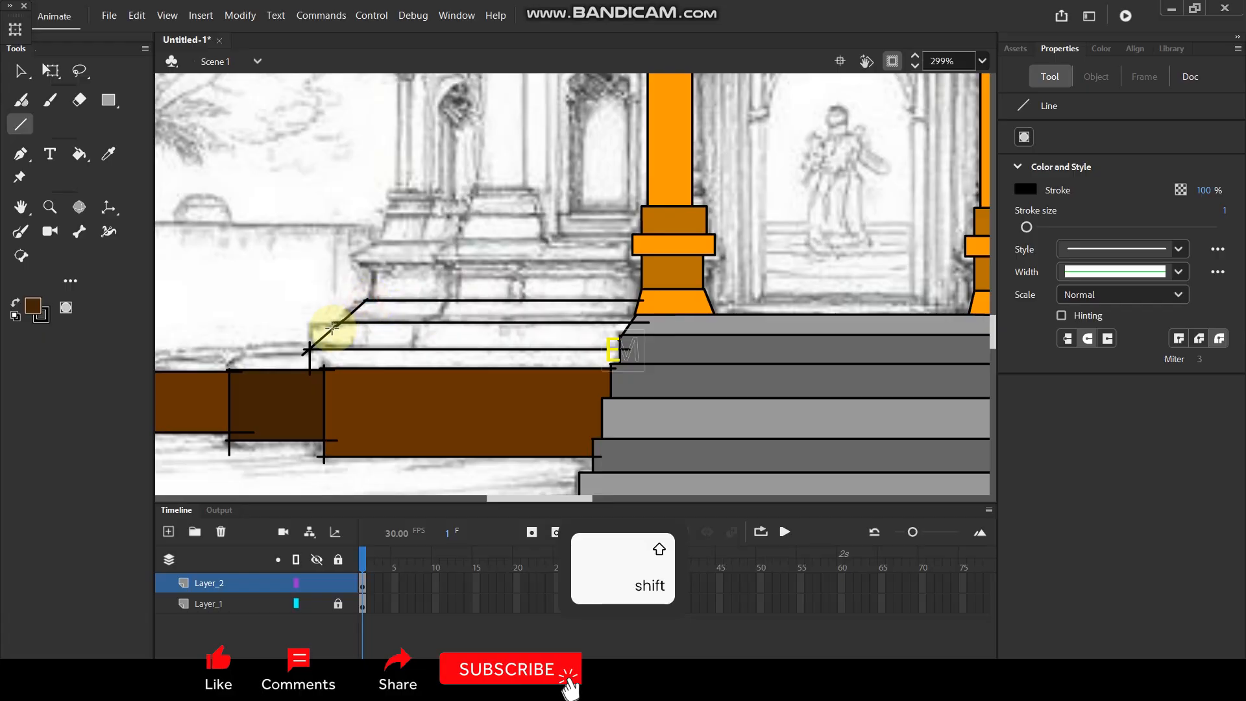
pyautogui.press('v')
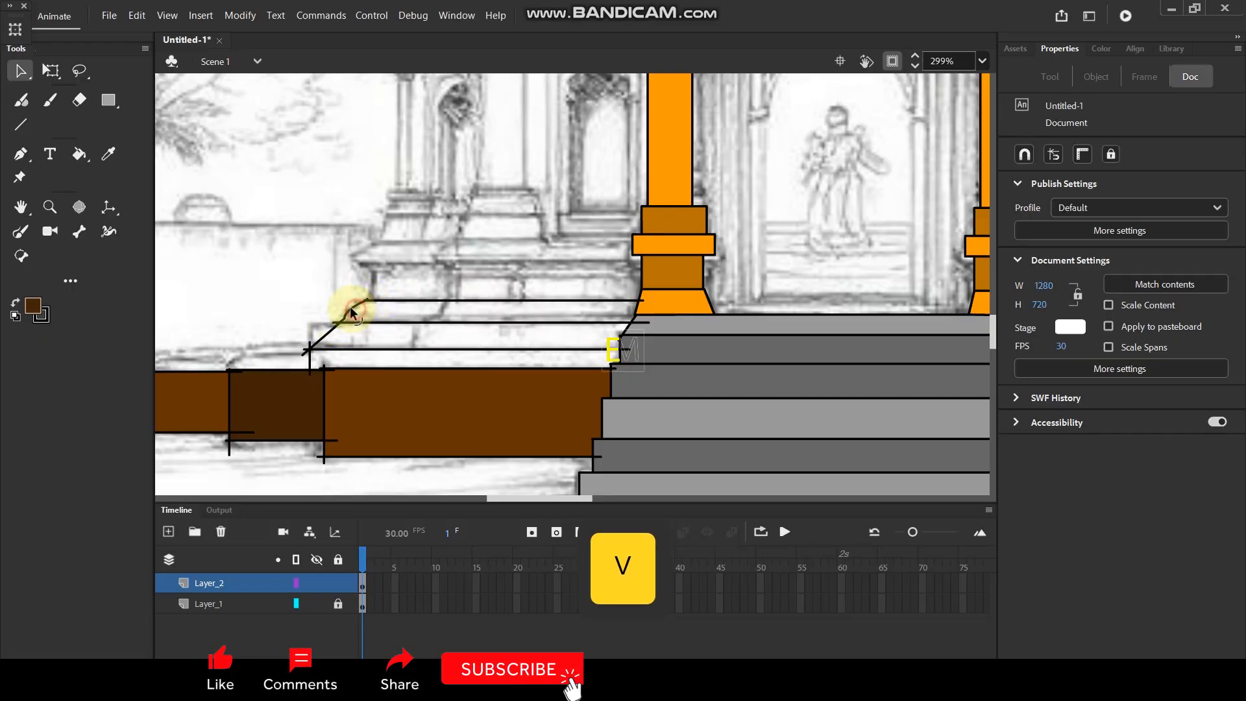
# Draw the upper edge and short vertical end of the lowest base course above the long block right of the staircase.
pyautogui.press('ctrl')
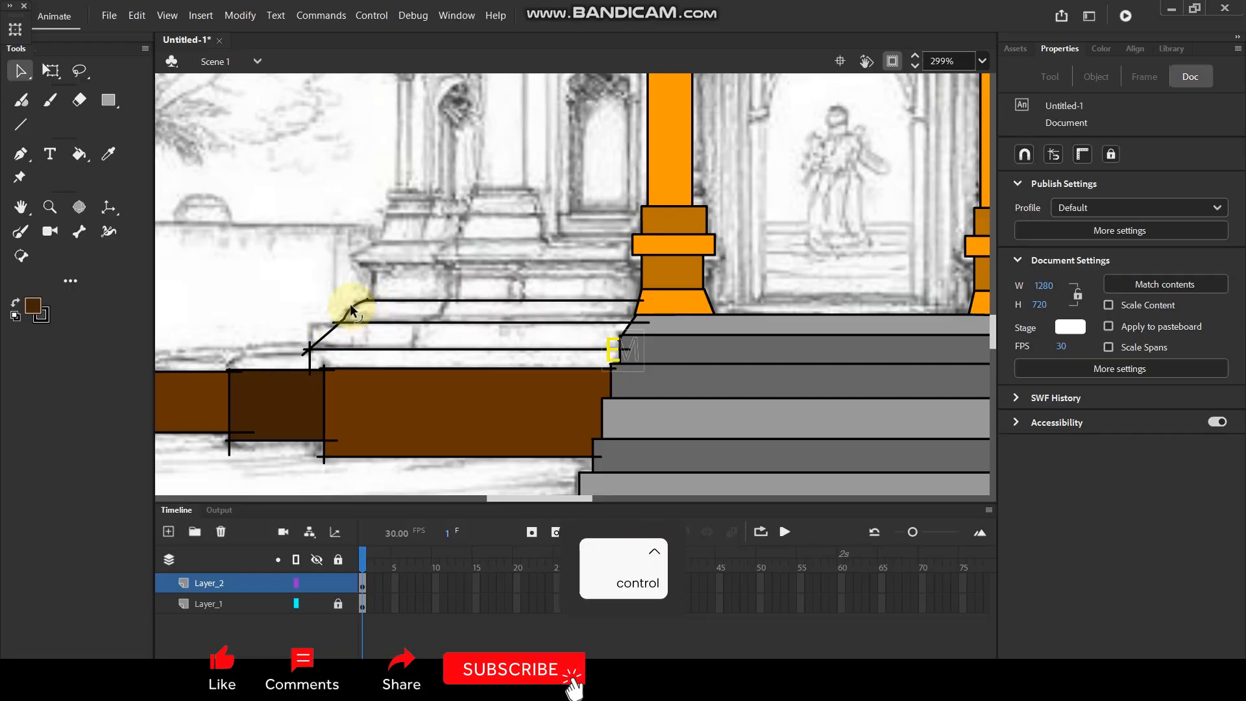
pyautogui.scroll(-5, 349, 303)
pyautogui.scroll(5, 667, 345)
pyautogui.press('n')
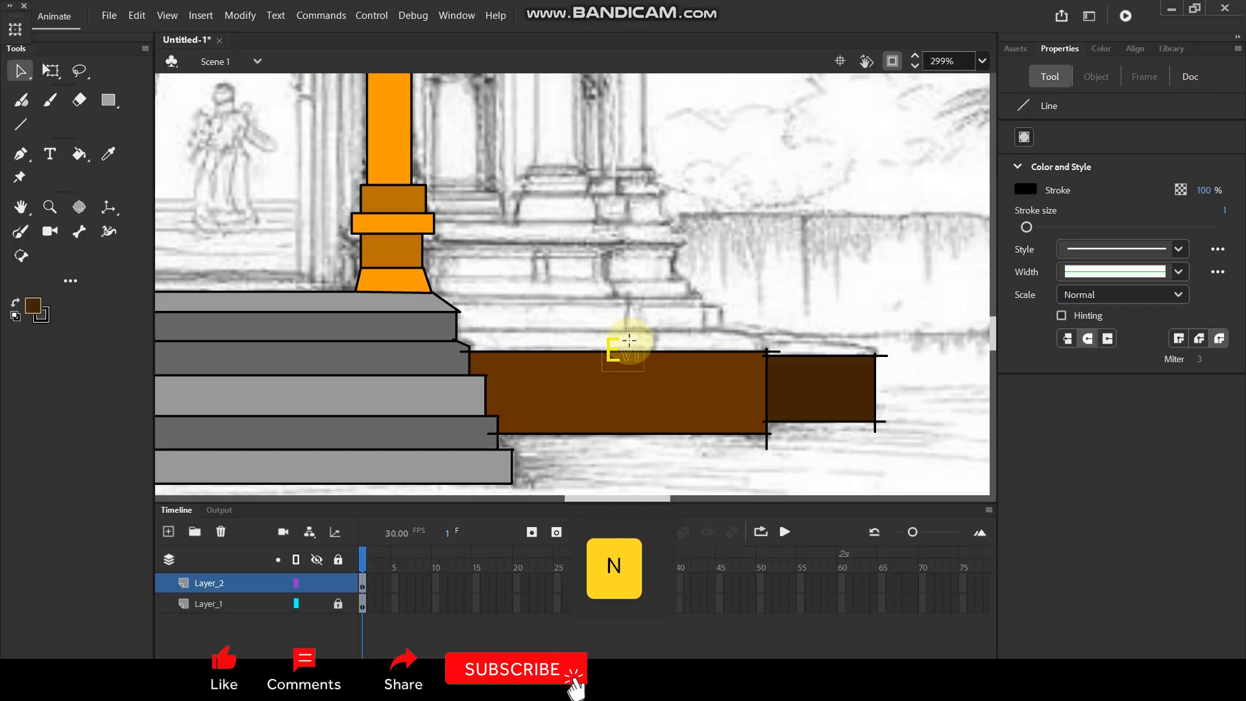
pyautogui.press('shift')
pyautogui.moveTo(454, 330); pyautogui.dragTo(749, 322)
pyautogui.press('ctrl')
pyautogui.scroll(-5, 781, 313)
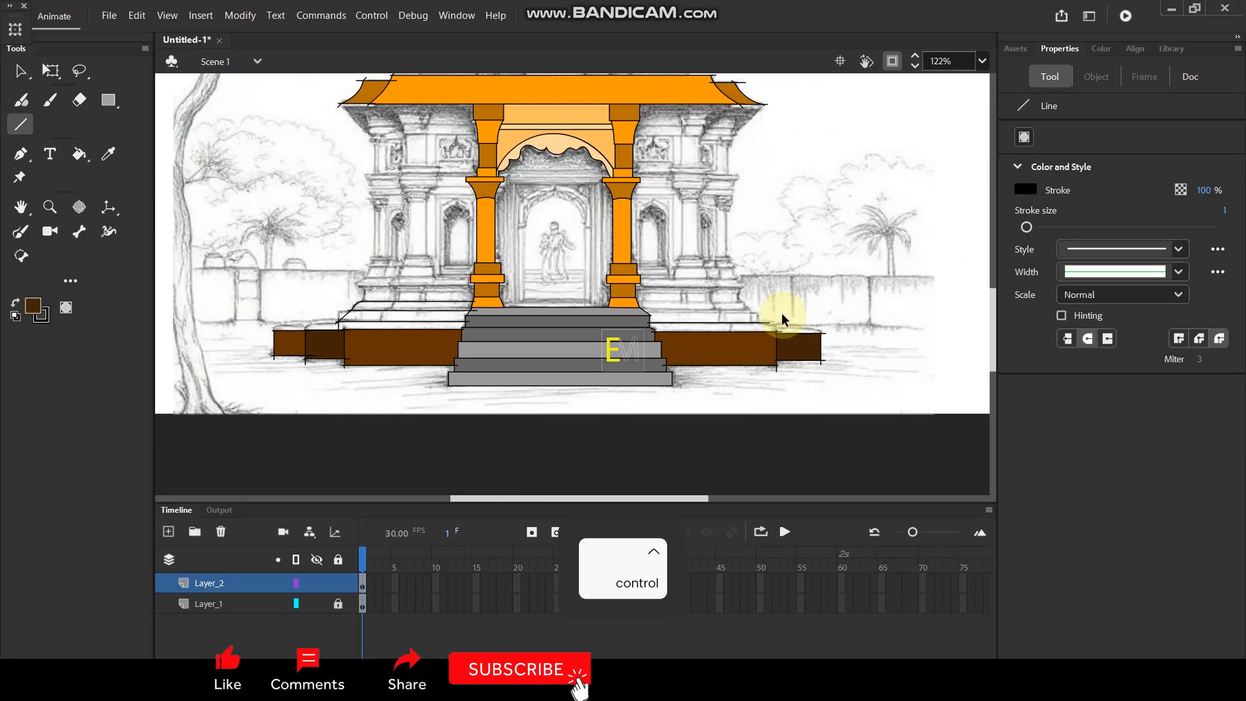
pyautogui.scroll(6, 782, 313)
pyautogui.press('shift')
pyautogui.moveTo(742, 343); pyautogui.dragTo(741, 379)
# Draw the vertical end and upper edge of the second base course right of the staircase.
pyautogui.moveTo(708, 309); pyautogui.dragTo(707, 354)
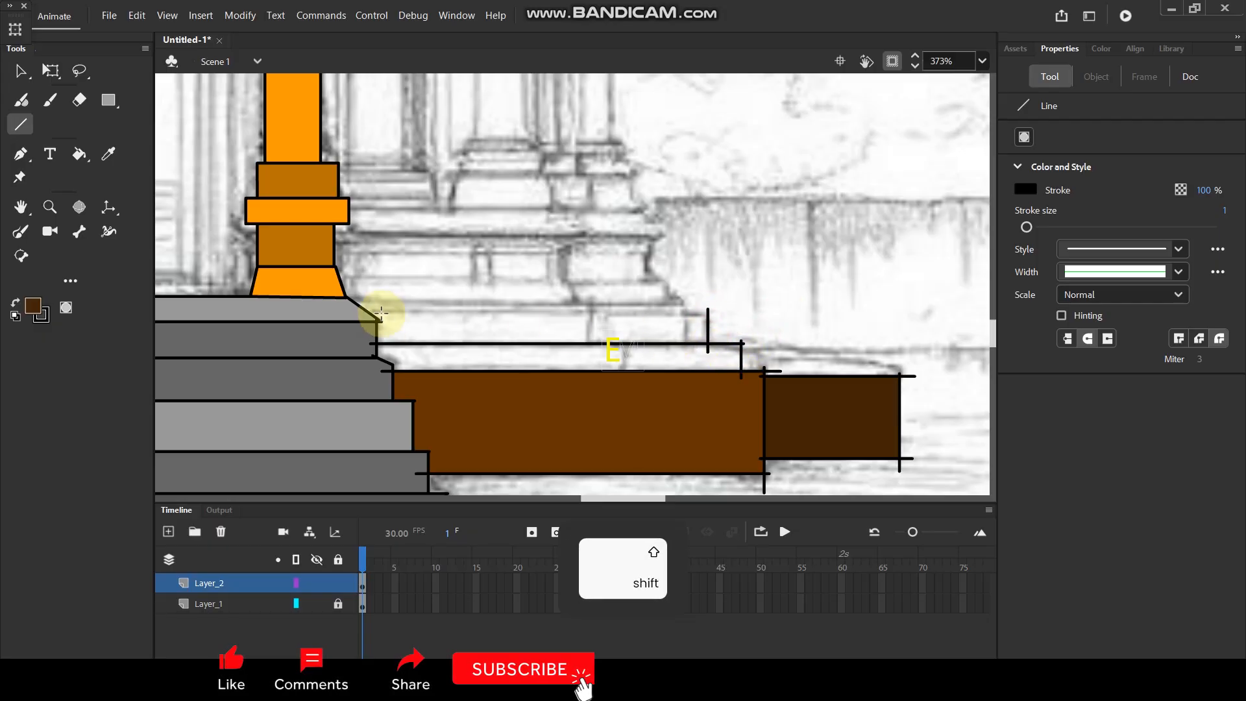
pyautogui.moveTo(362, 315); pyautogui.dragTo(625, 321)
pyautogui.moveTo(708, 318); pyautogui.dragTo(709, 317)
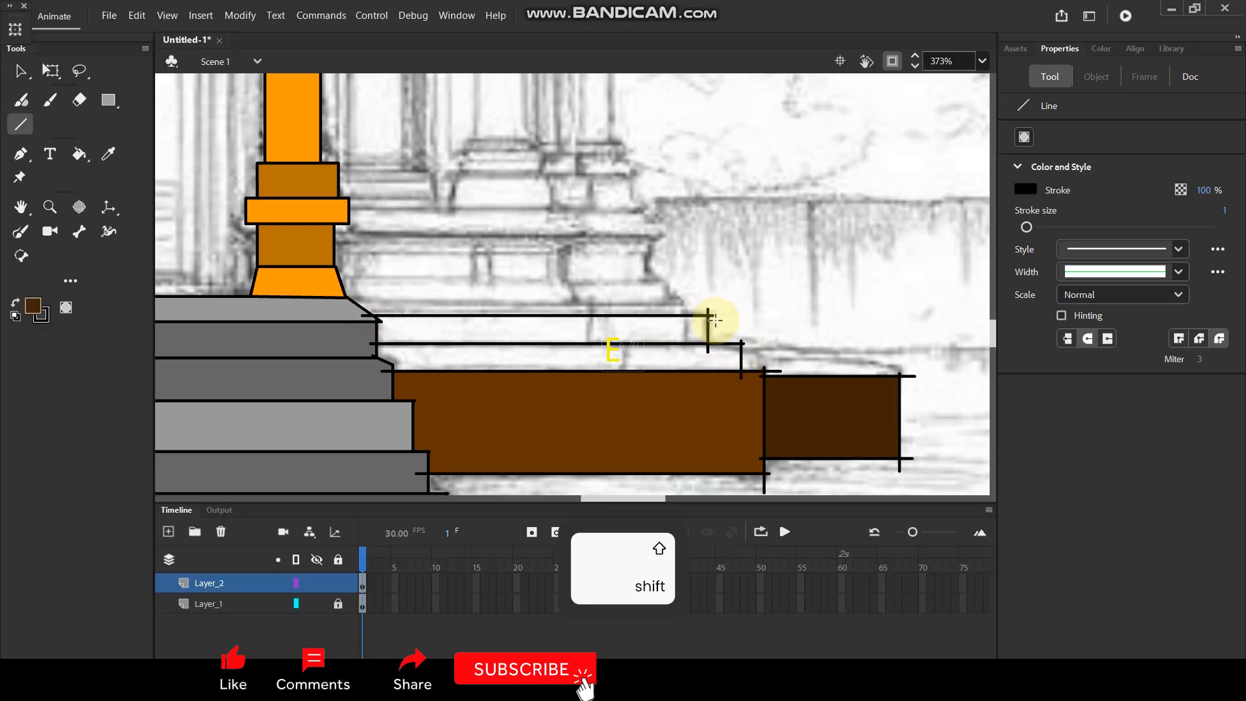
# Draw the upper edge and slanted end of the third base course right of the staircase, and bend that end into an outward curve.
pyautogui.keyDown('ctrl'); pyautogui.scroll(-4, 732, 322); pyautogui.keyUp('ctrl')
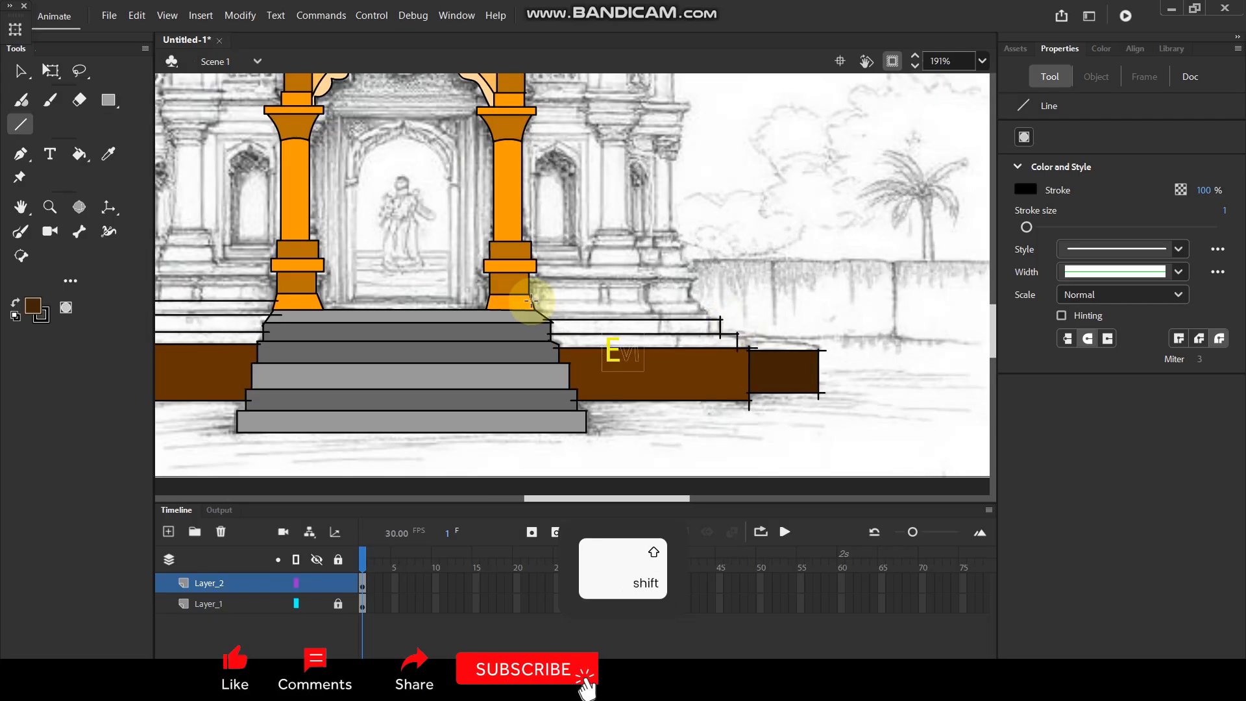
pyautogui.moveTo(527, 303); pyautogui.dragTo(710, 303)
pyautogui.keyDown('ctrl'); pyautogui.scroll(4, 710, 307); pyautogui.keyUp('ctrl')
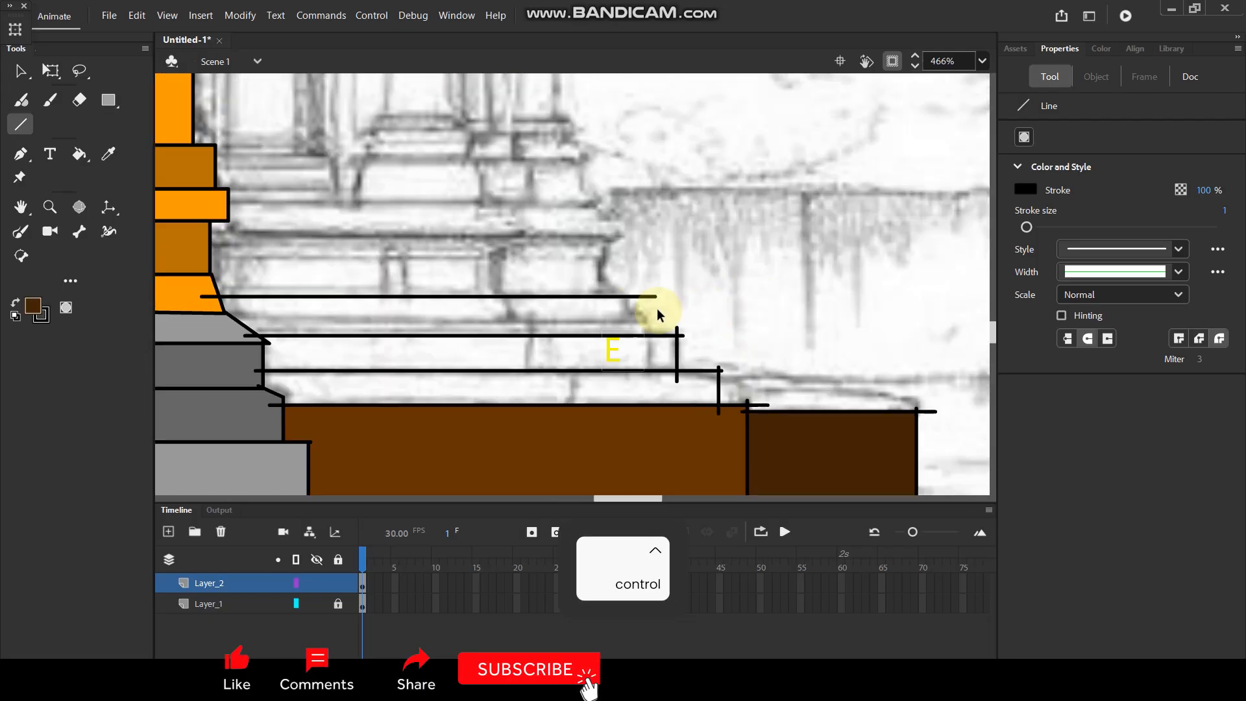
pyautogui.moveTo(622, 287); pyautogui.dragTo(677, 338)
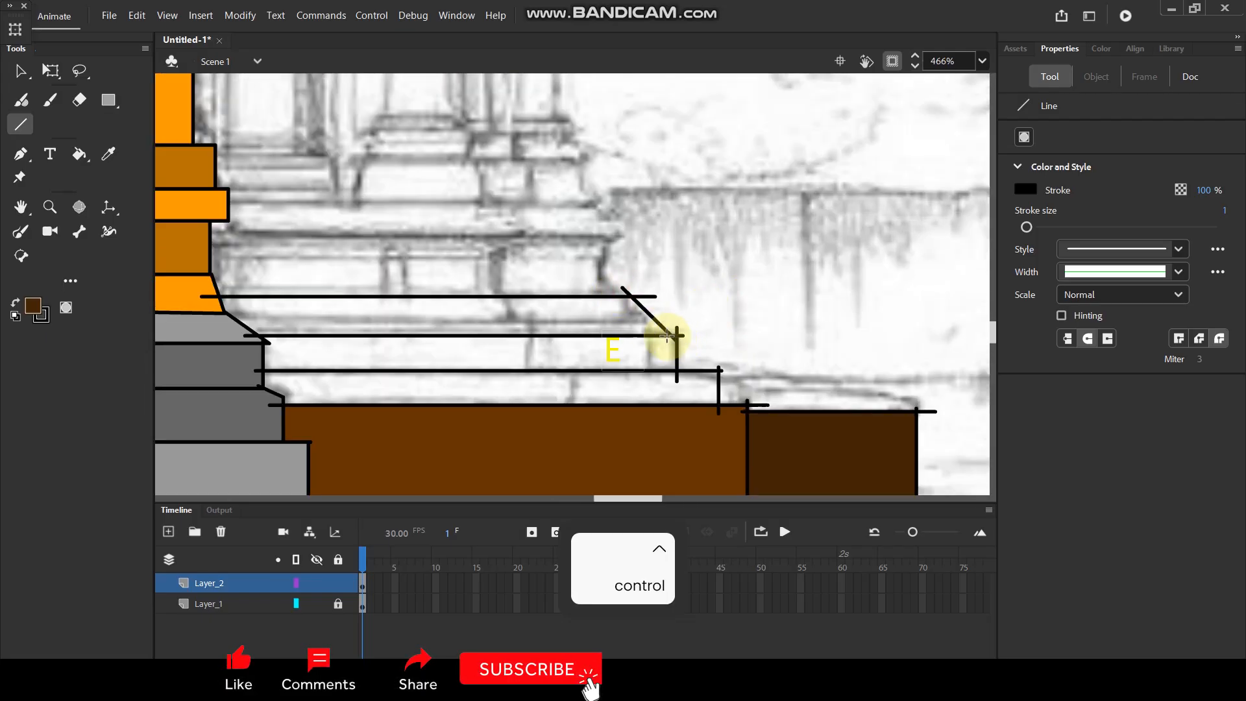
pyautogui.press('v')
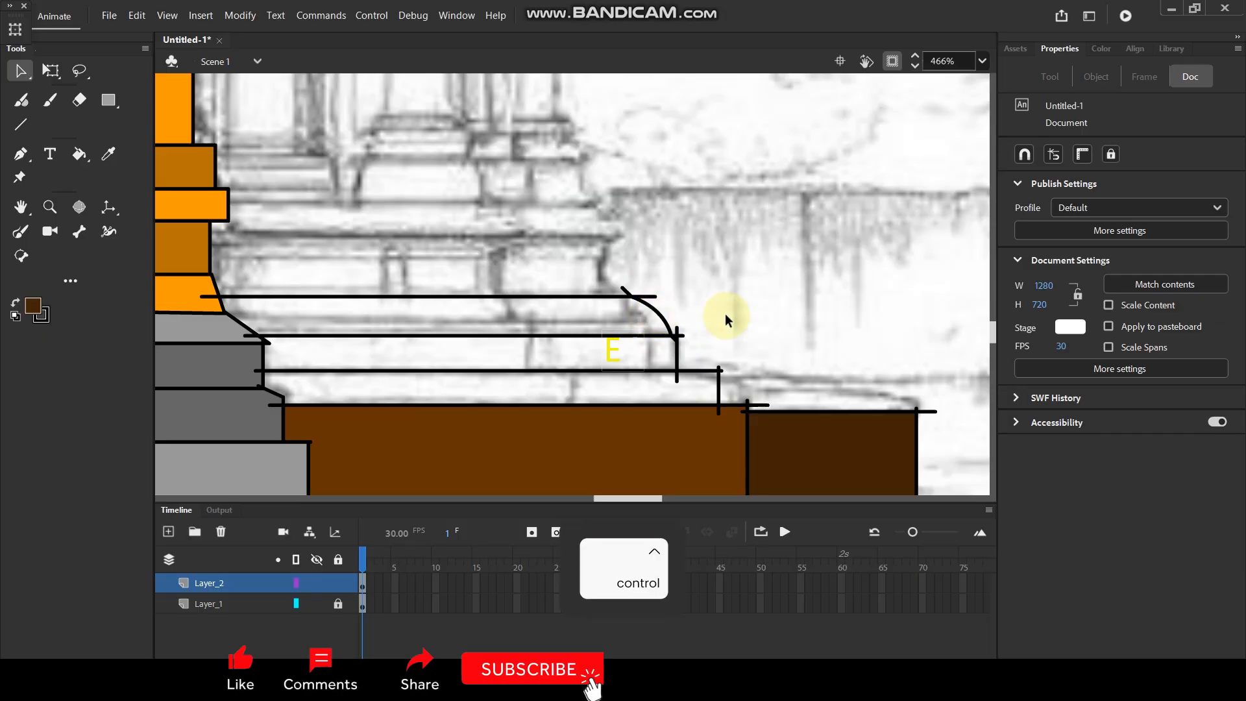
# Fill the lowest base course left of the staircase with the bright orange sampled from the roof.
pyautogui.scroll(-5, 728, 321)
pyautogui.keyDown('ctrl'); pyautogui.scroll(4, 393, 287); pyautogui.keyUp('ctrl')
pyautogui.press('space')
pyautogui.moveTo(518, 281); pyautogui.dragTo(437, 266)
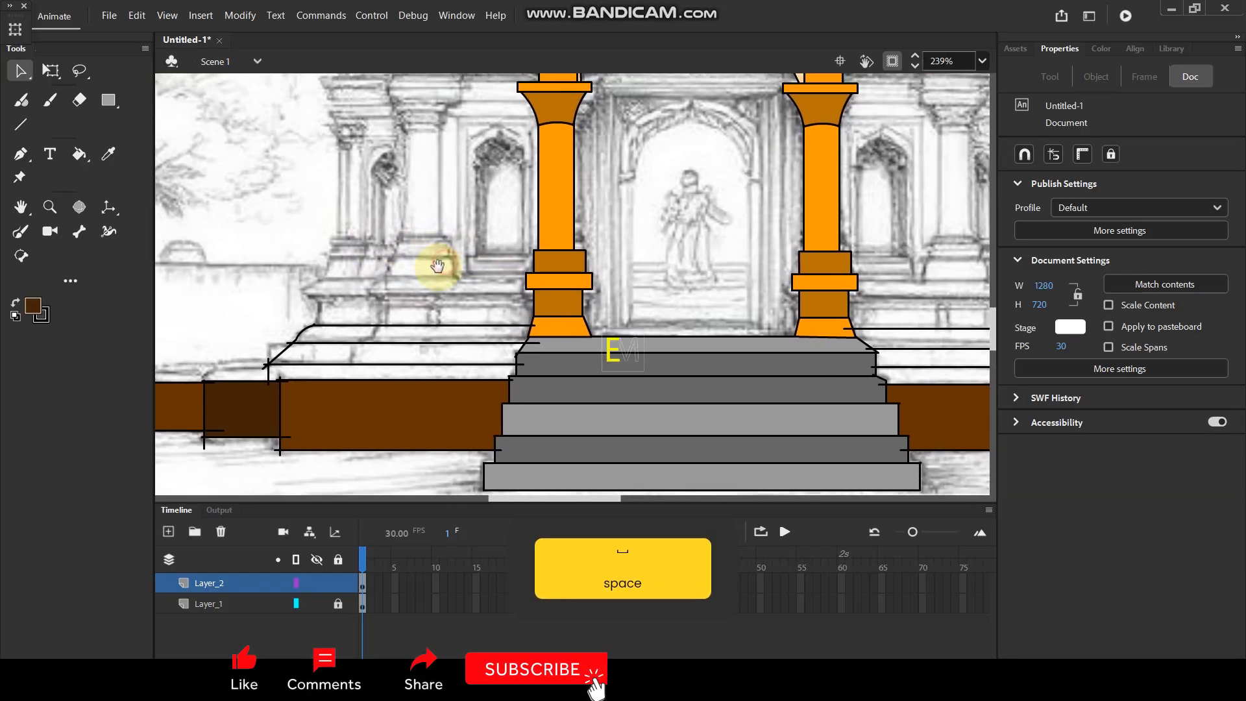
pyautogui.press('i')
pyautogui.press('space')
pyautogui.moveTo(445, 235); pyautogui.dragTo(414, 428)
pyautogui.click(439, 116)
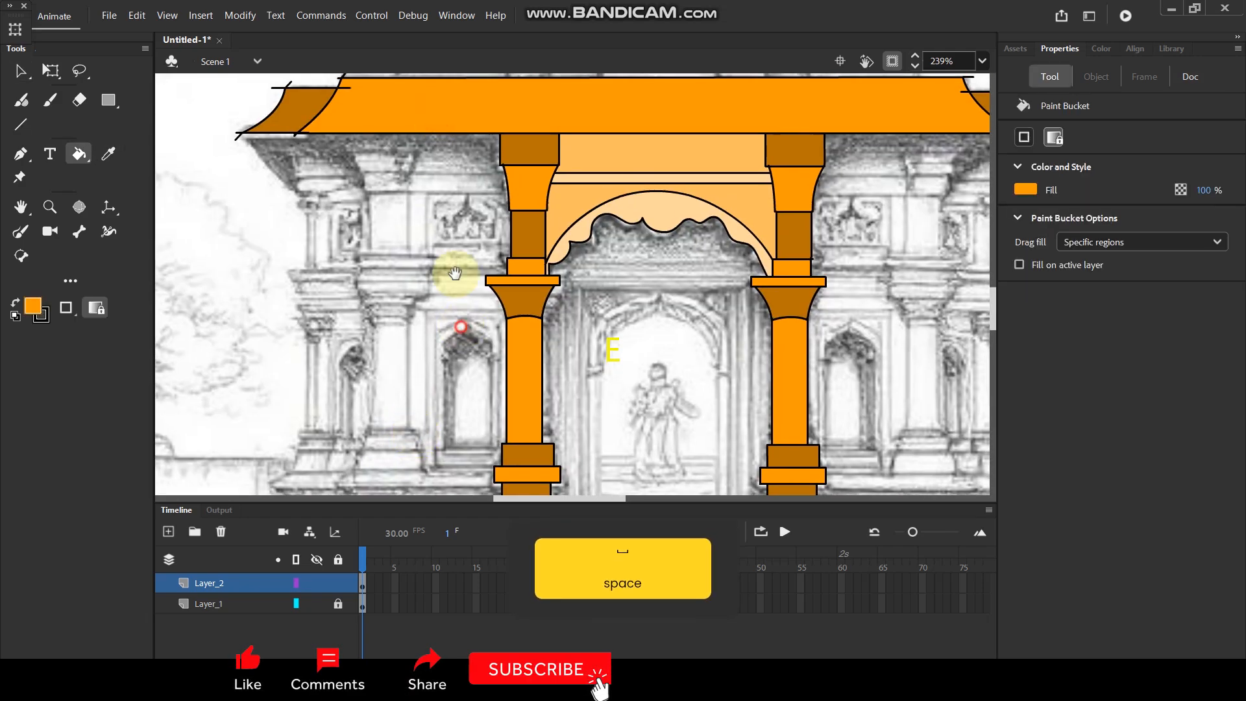
pyautogui.scroll(-3, 390, 324)
pyautogui.click(310, 430)
# Fill the second base course left of the staircase with the darker orange sampled from the column base.
pyautogui.press('space')
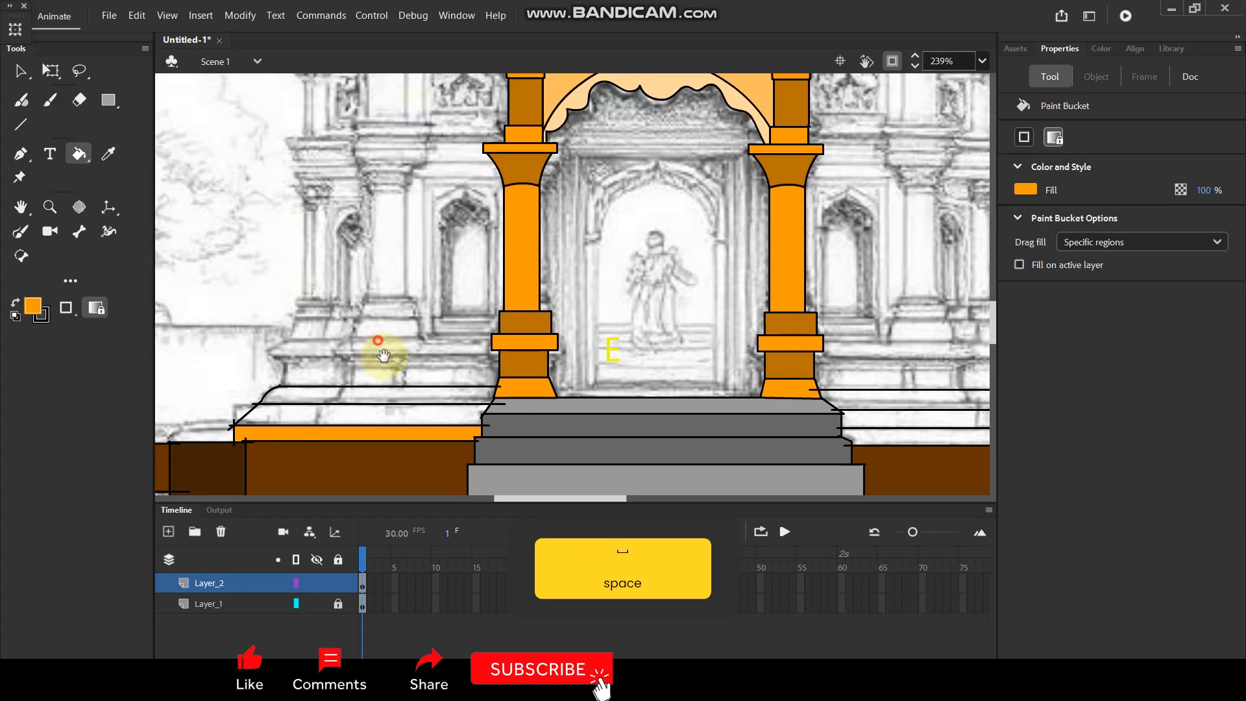
pyautogui.moveTo(378, 353); pyautogui.dragTo(383, 361)
pyautogui.press('i')
pyautogui.click(536, 374)
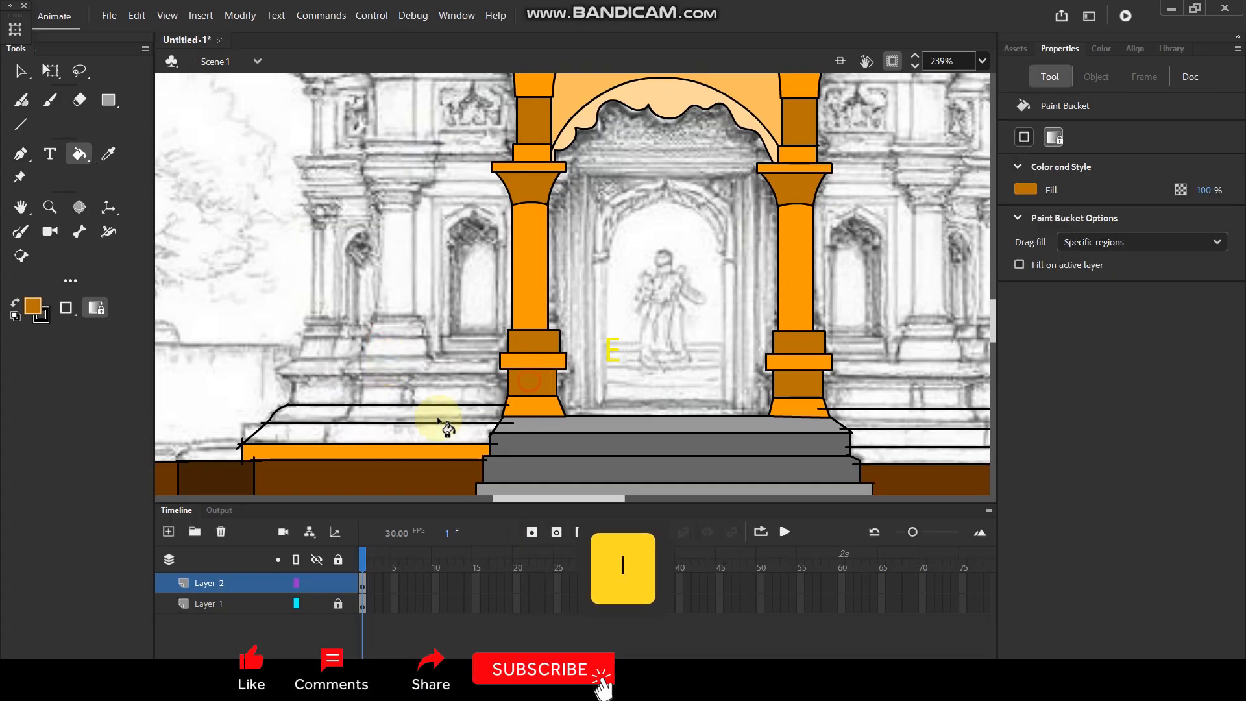
pyautogui.click(421, 436)
# Fill the third base course left of the staircase with the bright orange sampled from the column's flared foot.
pyautogui.press('i')
pyautogui.click(401, 453)
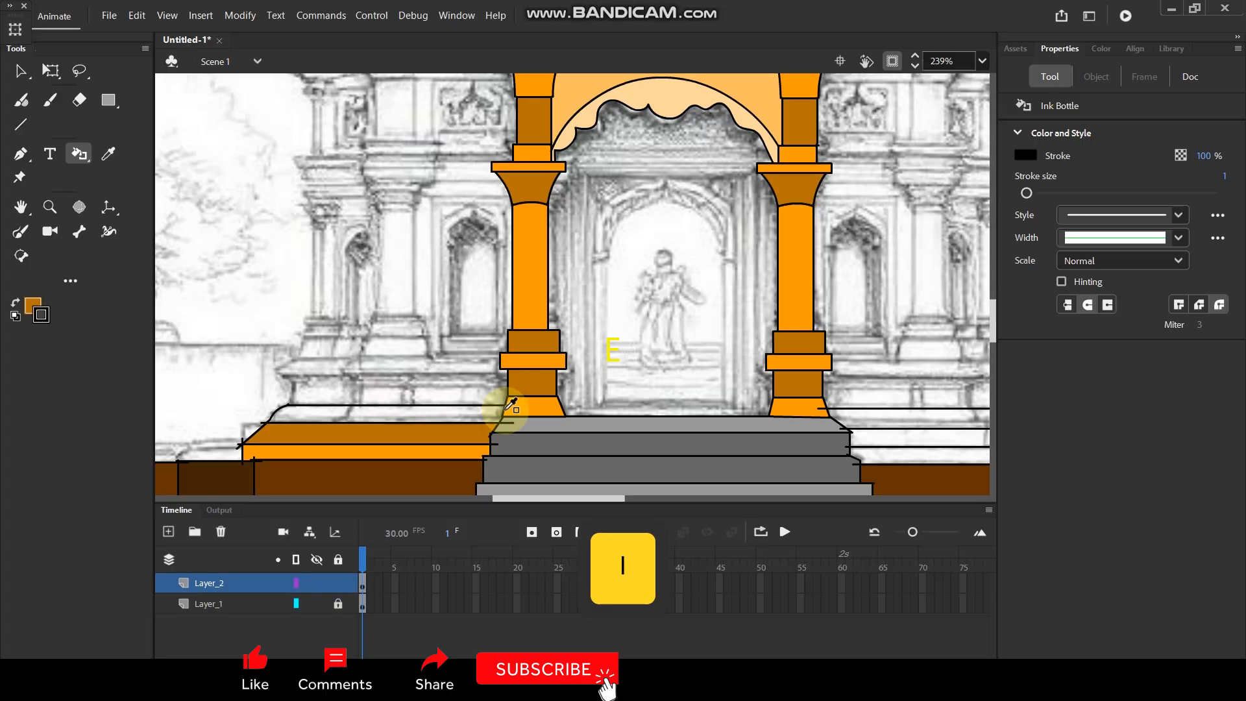
pyautogui.press('i')
pyautogui.click(536, 404)
pyautogui.click(422, 417)
# Fill the lowest base course right of the staircase with bright orange and the second with darker orange, sampled from the matching left courses.
pyautogui.moveTo(653, 443); pyautogui.dragTo(512, 384)
pyautogui.press('i')
pyautogui.click(328, 389)
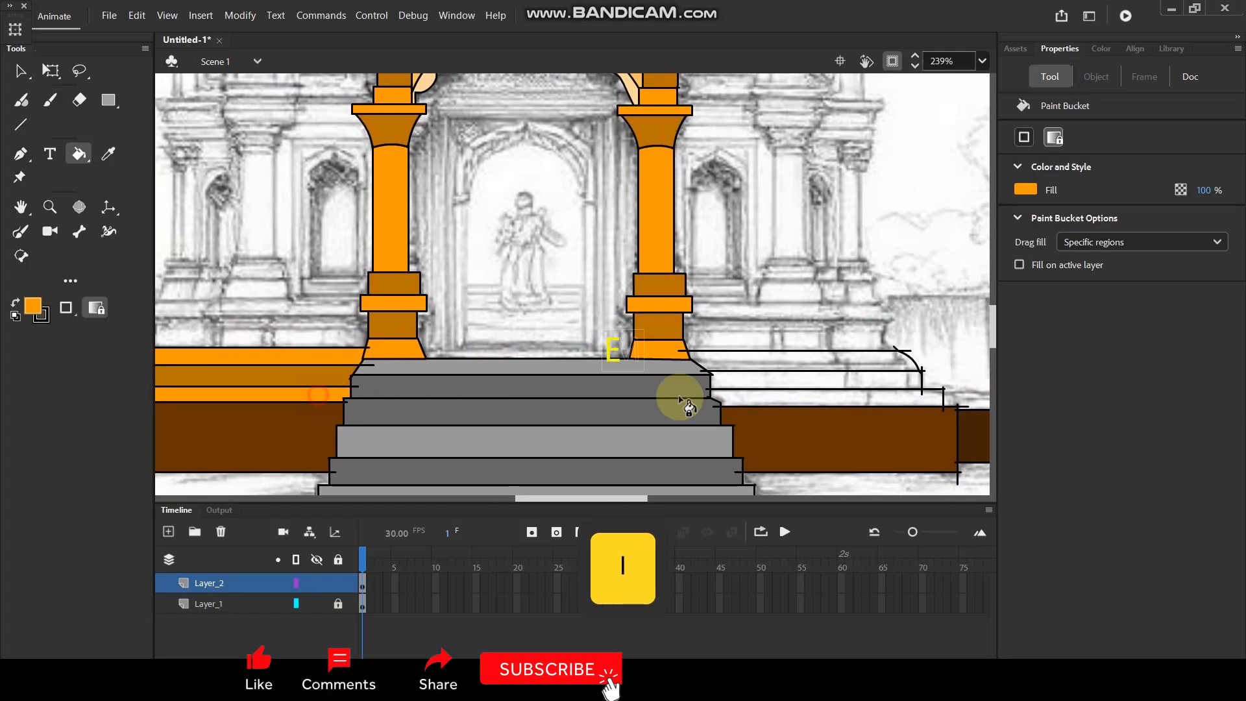
pyautogui.click(778, 396)
pyautogui.press('i')
pyautogui.click(333, 377)
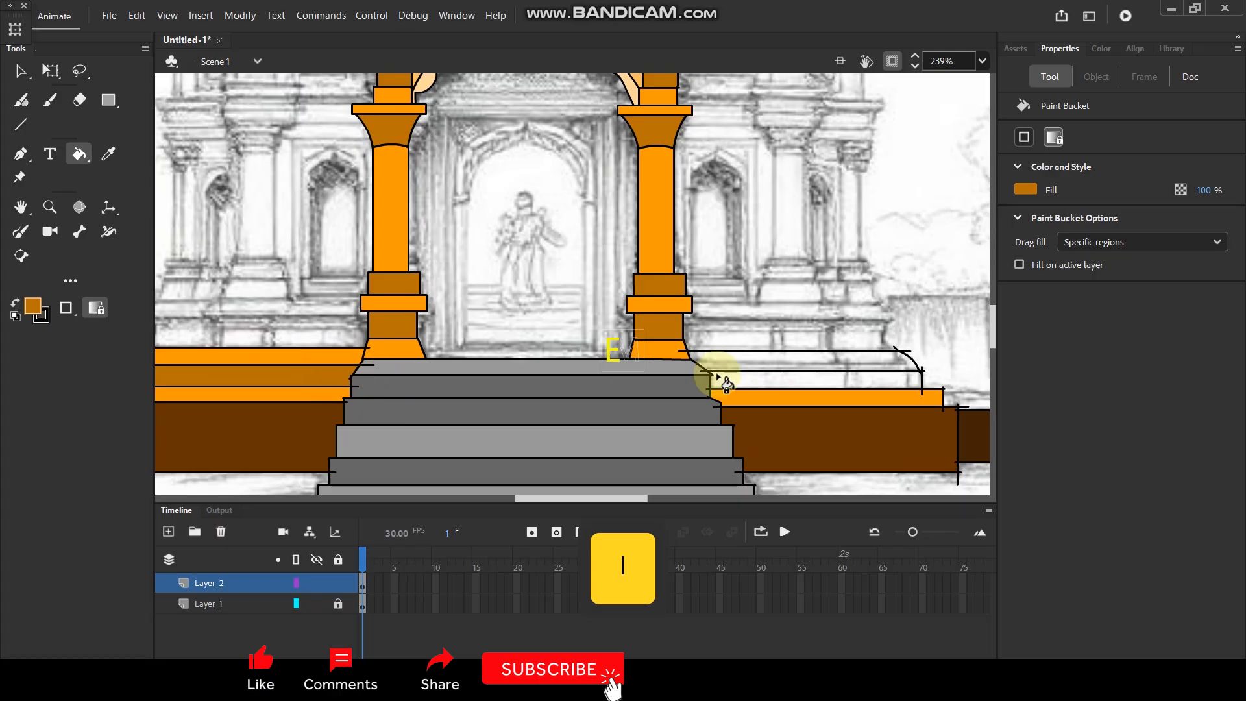
pyautogui.click(745, 381)
# Fill the third base course right of the staircase with the bright orange sampled from its left counterpart.
pyautogui.press('i')
pyautogui.click(319, 350)
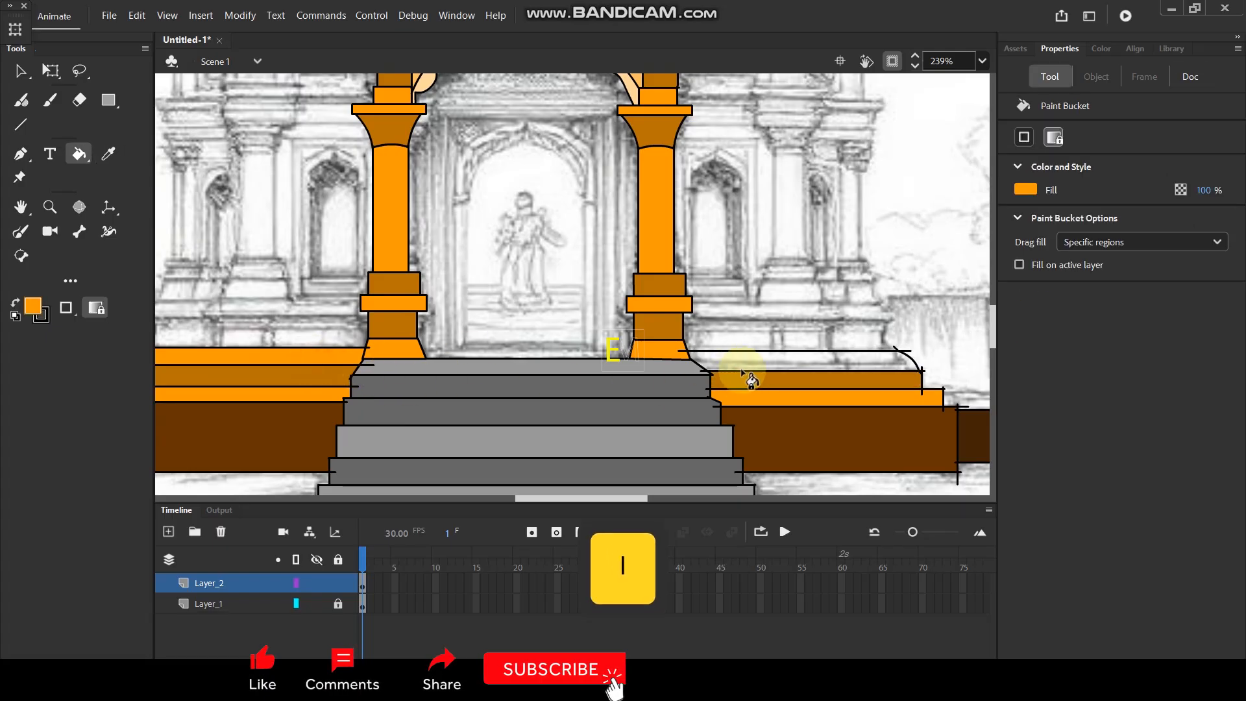
pyautogui.click(753, 365)
# Draw the upper edge and outer end of the fourth base course left of the staircase, and bend that end into an inward curve.
pyautogui.scroll(-5, 754, 337)
pyautogui.scroll(2, 726, 207)
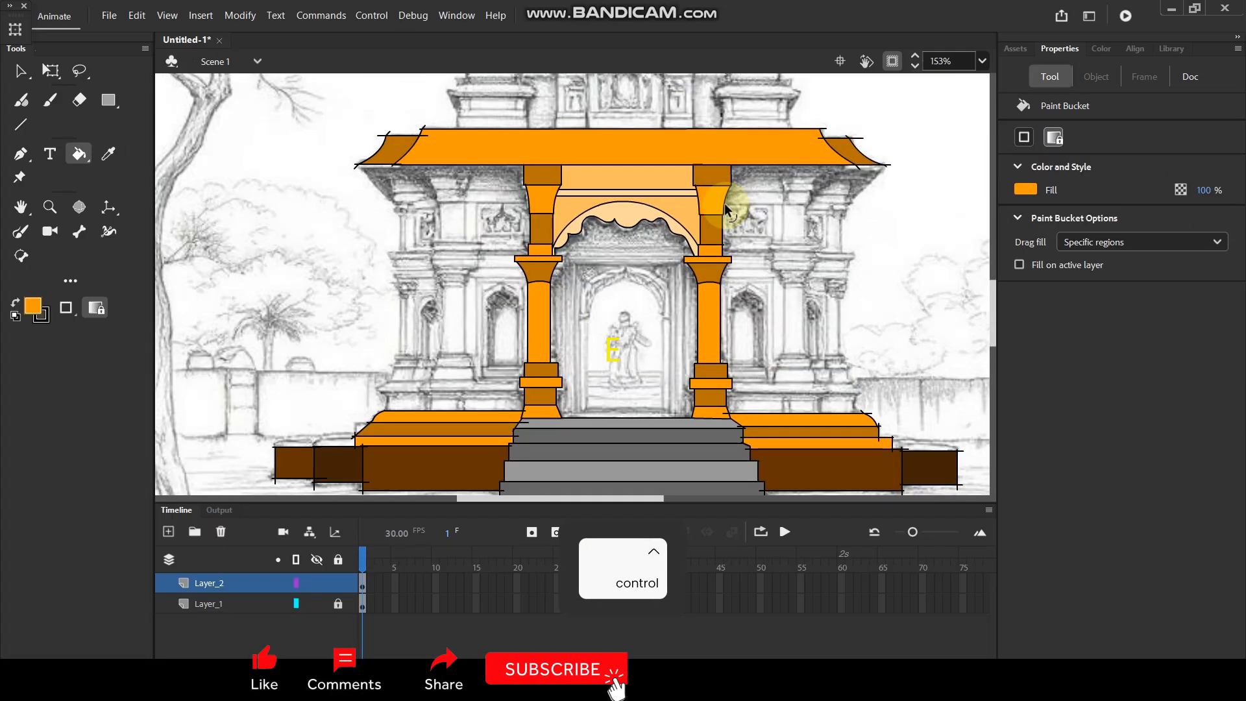
pyautogui.scroll(4, 429, 439)
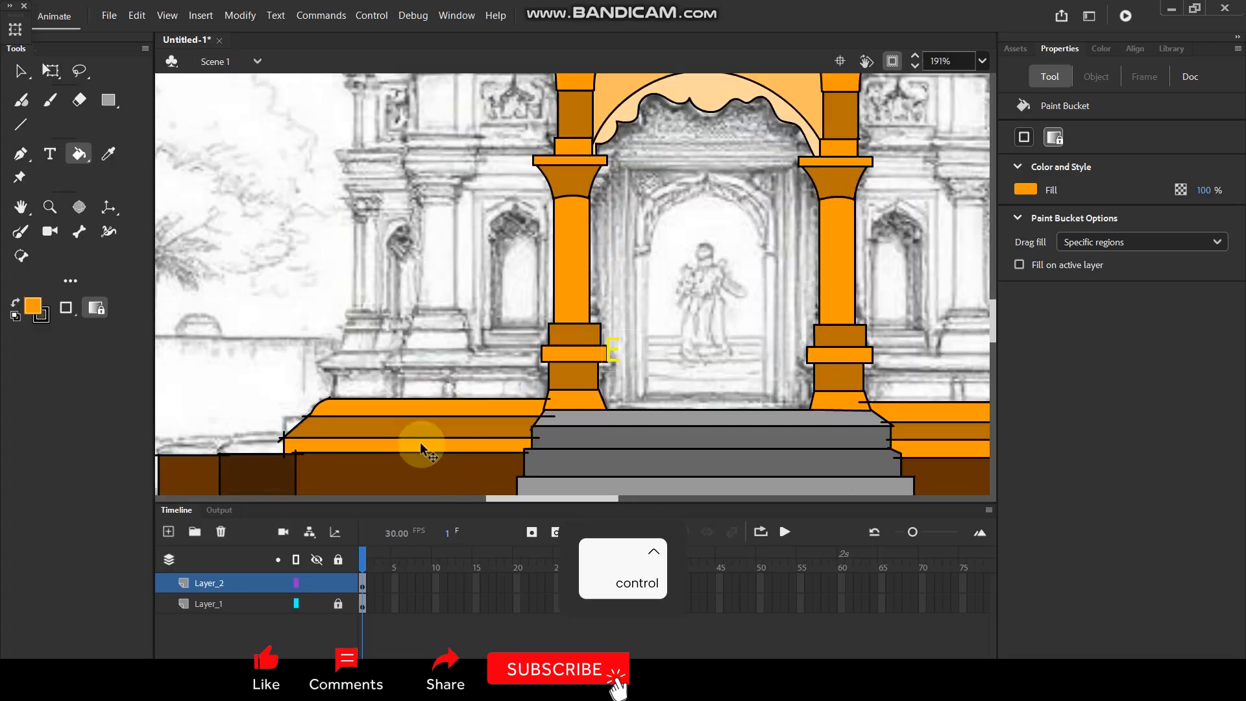
pyautogui.press('n')
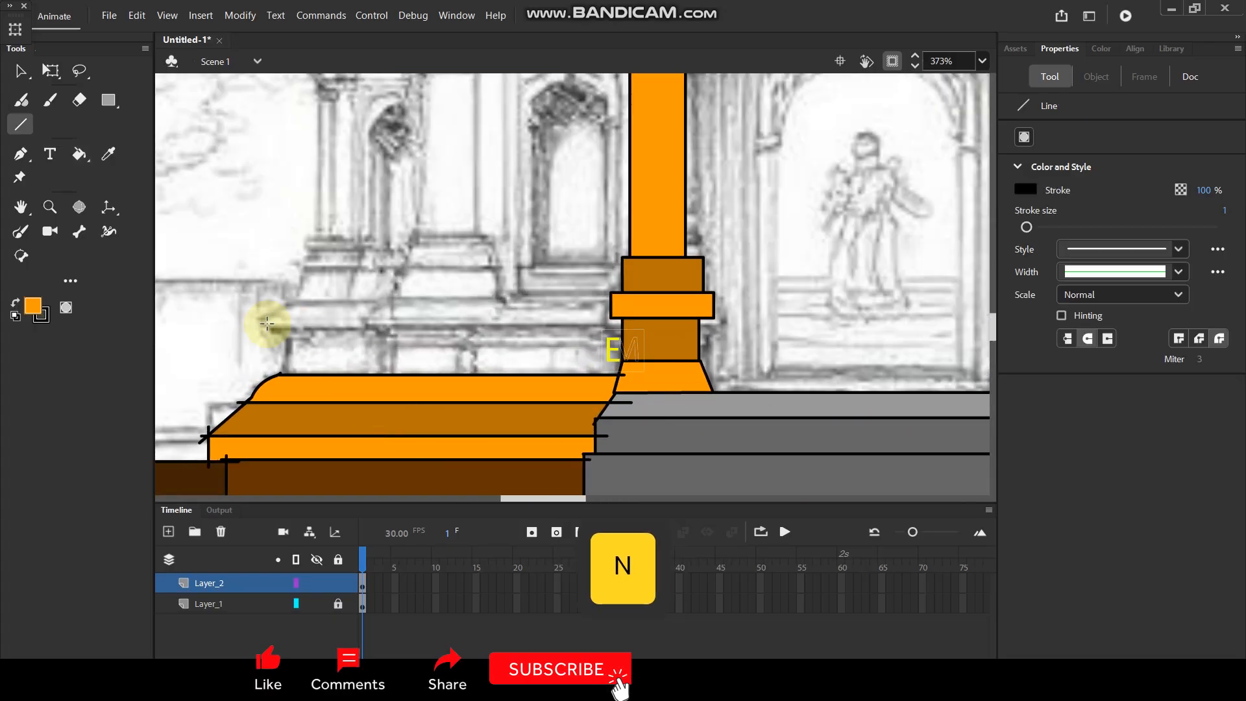
pyautogui.moveTo(263, 327); pyautogui.dragTo(628, 331)
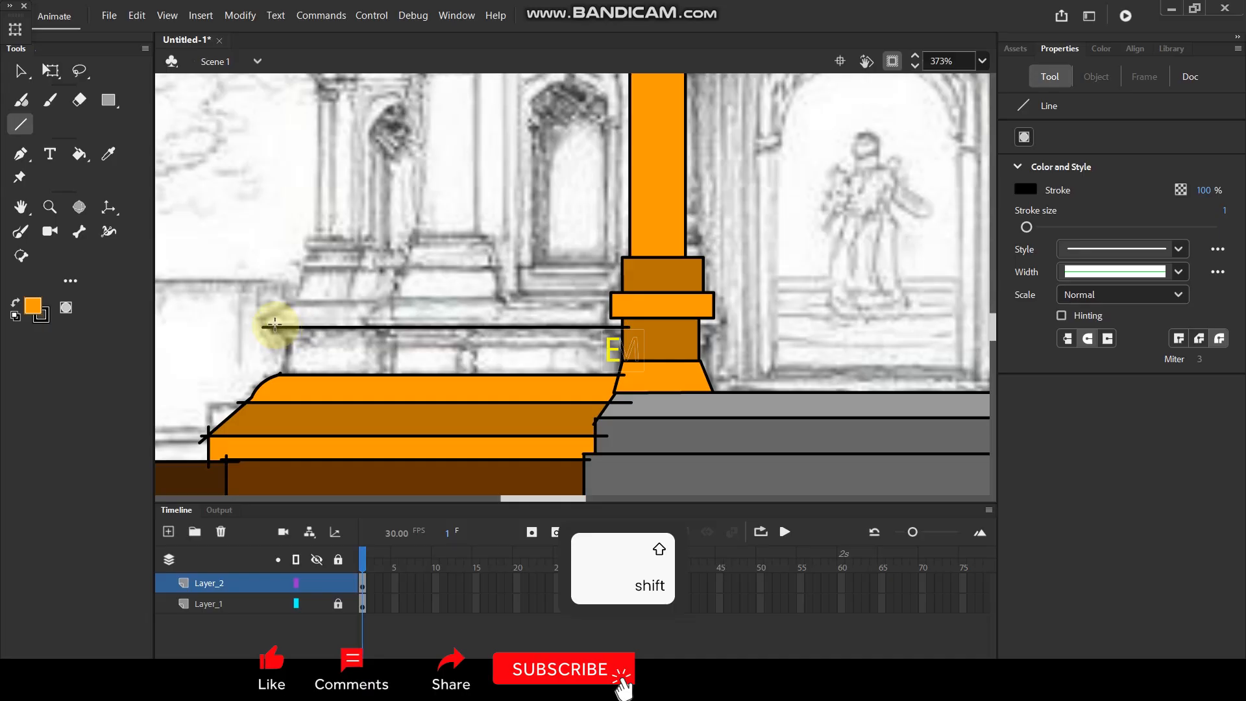
pyautogui.moveTo(280, 363); pyautogui.dragTo(280, 362)
pyautogui.hotkey('ctrl', 'z')
pyautogui.moveTo(266, 320); pyautogui.dragTo(288, 348)
pyautogui.press('v')
# Draw the upper edge and outer end of the fourth base course right of the staircase, and bend that end into an inward curve.
pyautogui.scroll(-3, 348, 334)
pyautogui.scroll(2, 909, 339)
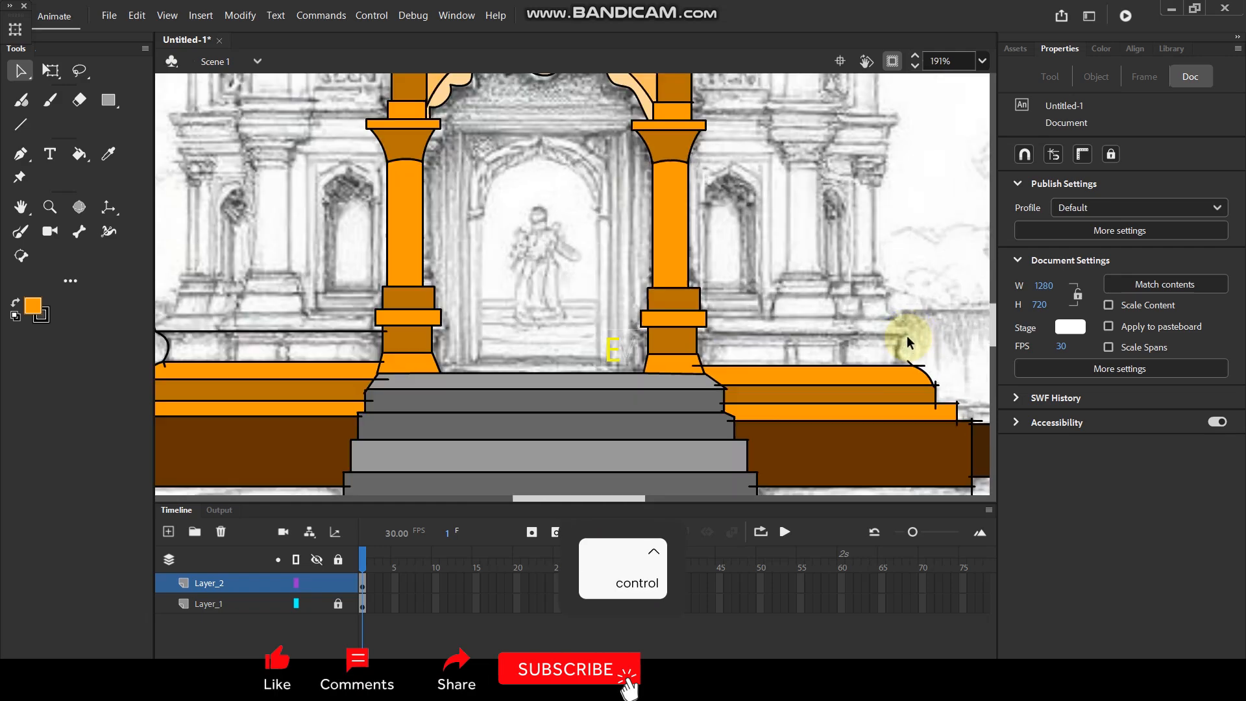
pyautogui.press('space')
pyautogui.moveTo(877, 337); pyautogui.dragTo(751, 329)
pyautogui.press('n')
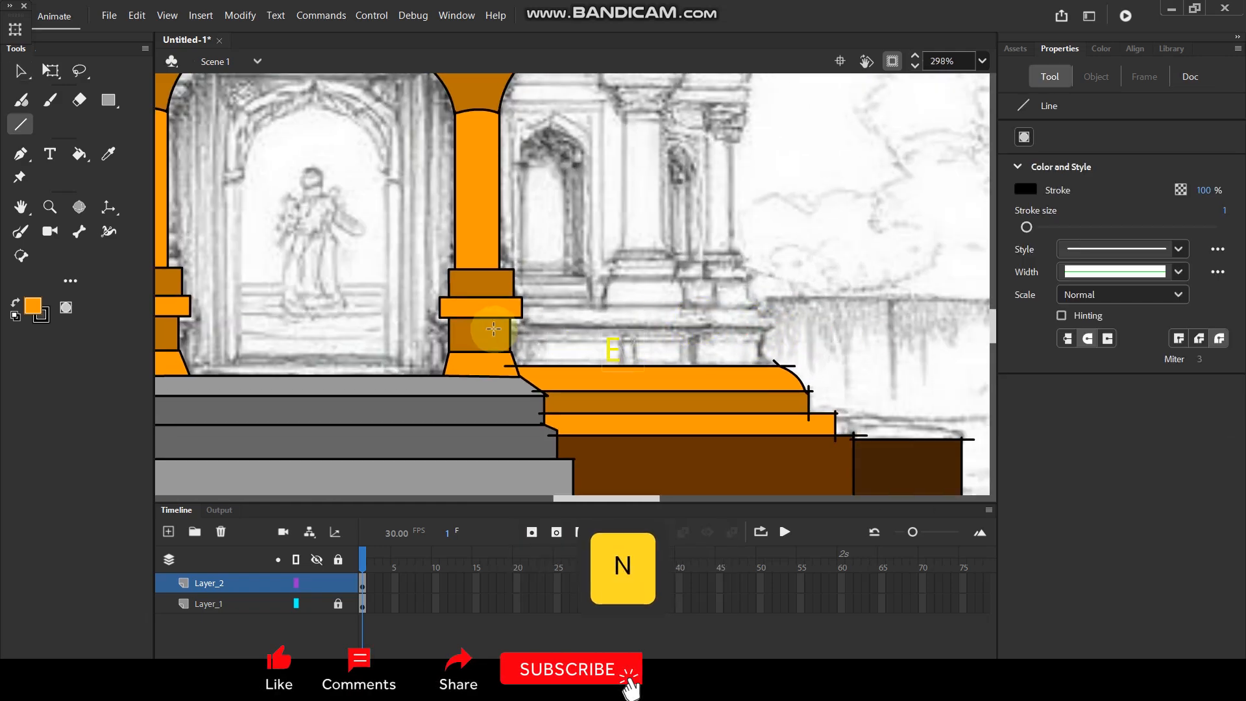
pyautogui.moveTo(501, 324); pyautogui.dragTo(679, 325)
pyautogui.moveTo(786, 329); pyautogui.dragTo(764, 382)
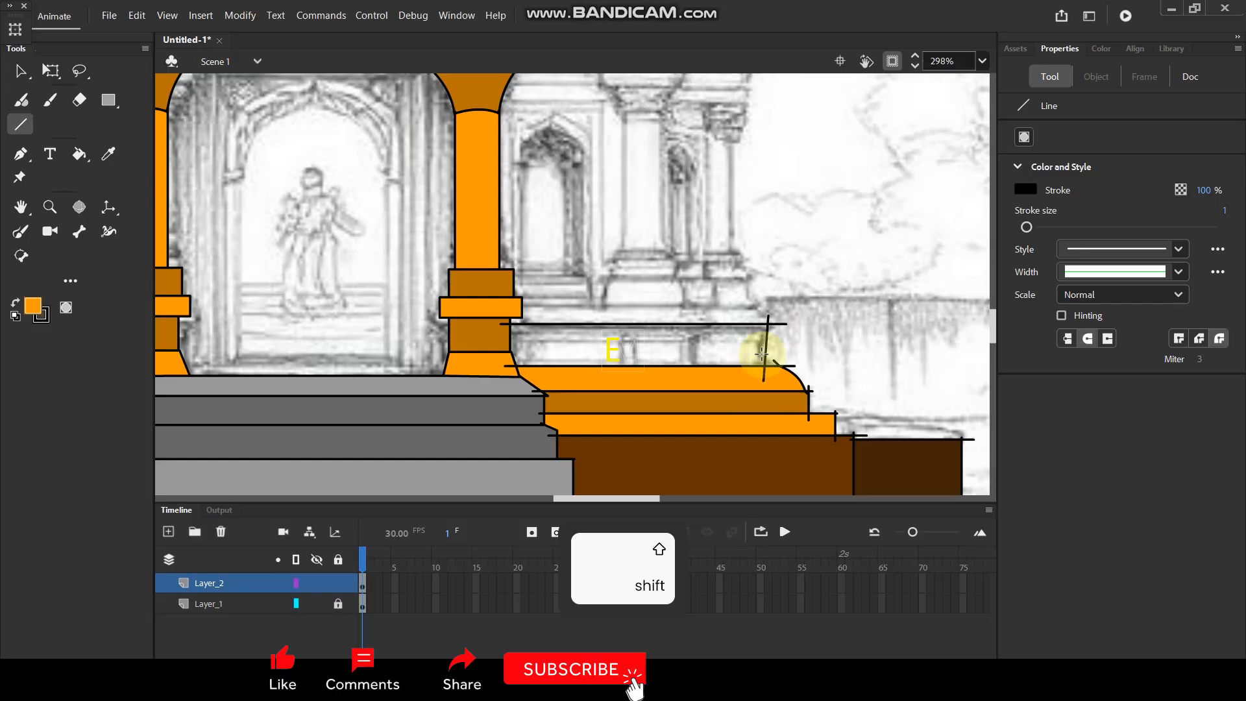
pyautogui.press('v')
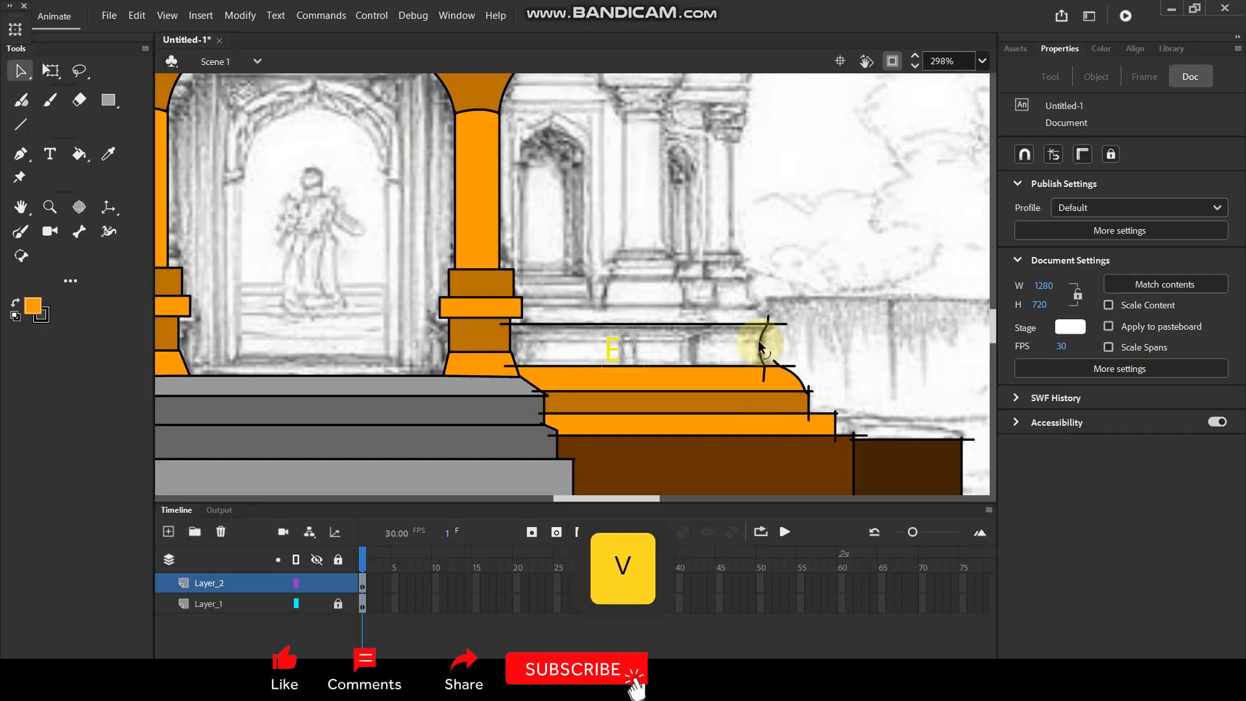
# Fill the fourth base course on both sides of the staircase with the dark brown sampled from the left plinth block.
pyautogui.scroll(-4, 759, 340)
pyautogui.scroll(2, 550, 306)
pyautogui.press('space')
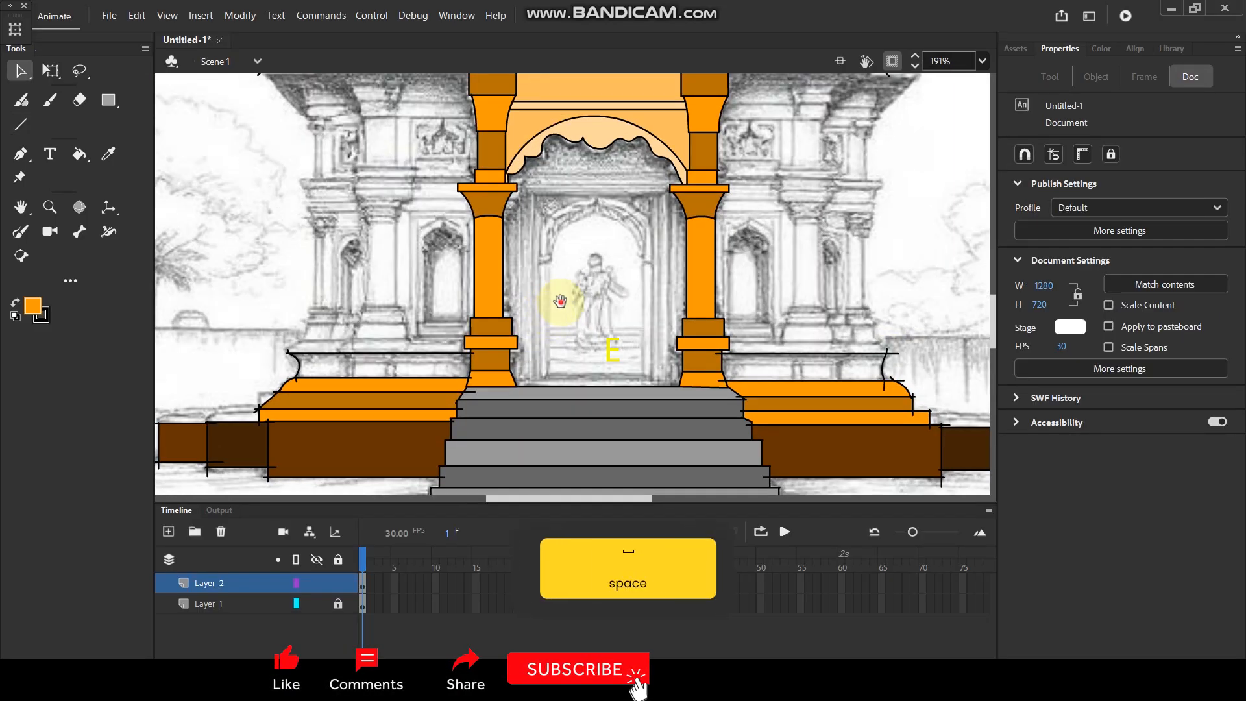
pyautogui.moveTo(560, 301); pyautogui.dragTo(559, 315)
pyautogui.press('i')
pyautogui.click(369, 460)
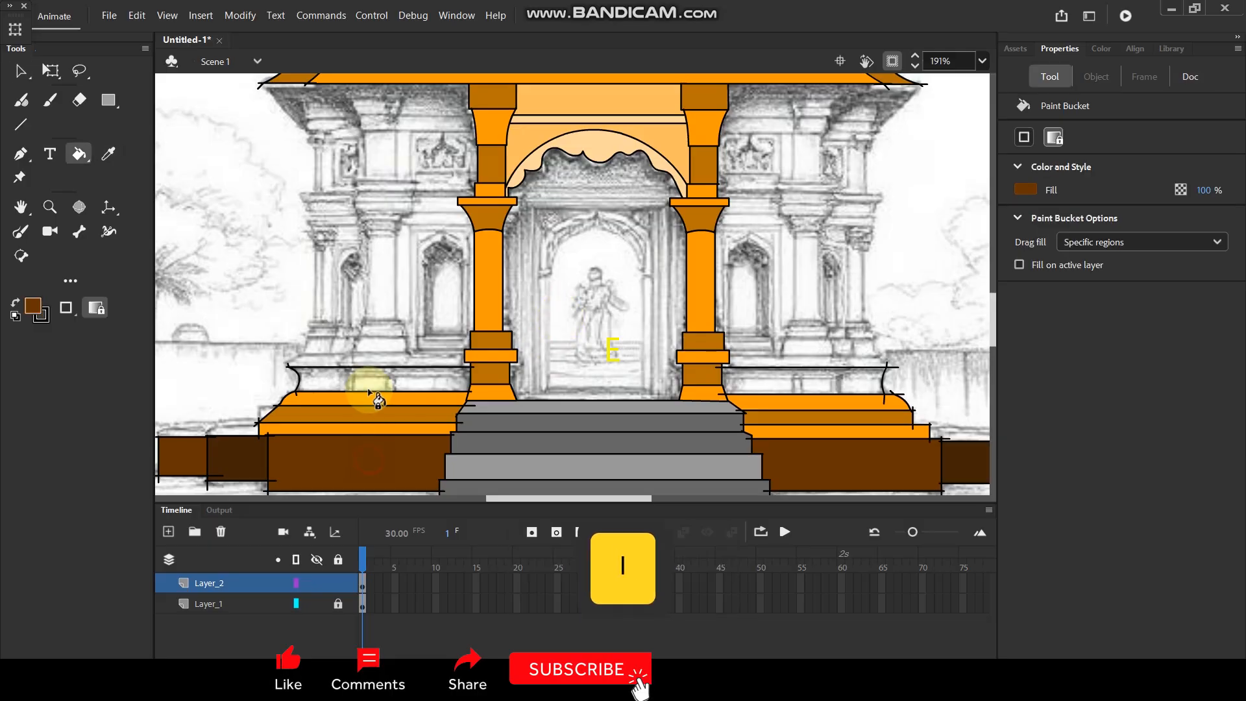
pyautogui.click(370, 388)
pyautogui.click(784, 379)
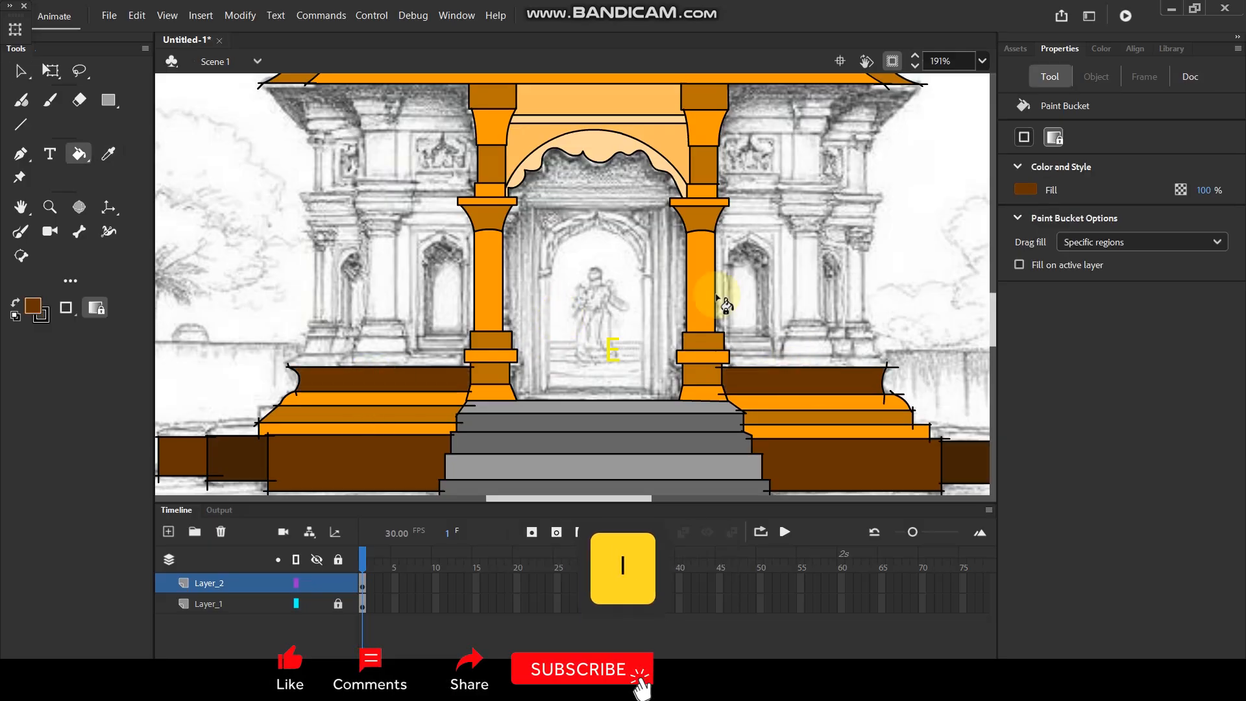
pyautogui.scroll(-2, 701, 305)
pyautogui.scroll(3, 676, 232)
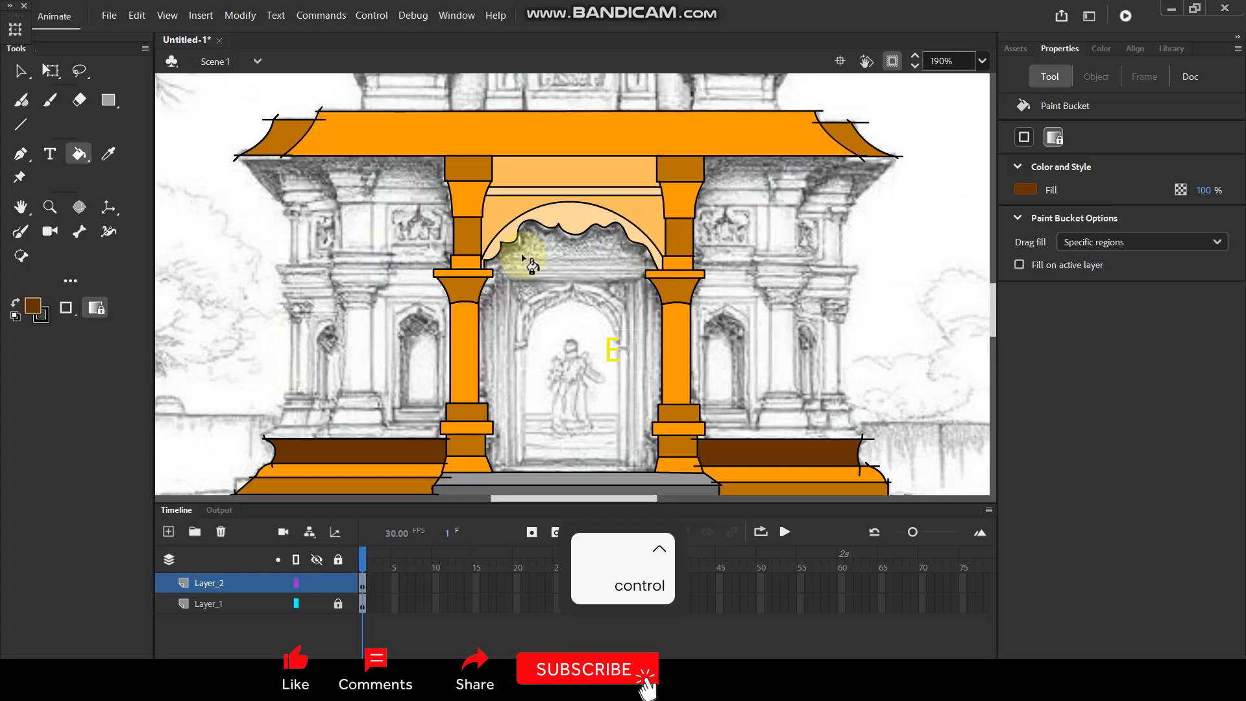
pyautogui.scroll(-3, 513, 246)
pyautogui.scroll(3, 454, 198)
pyautogui.scroll(-3, 467, 193)
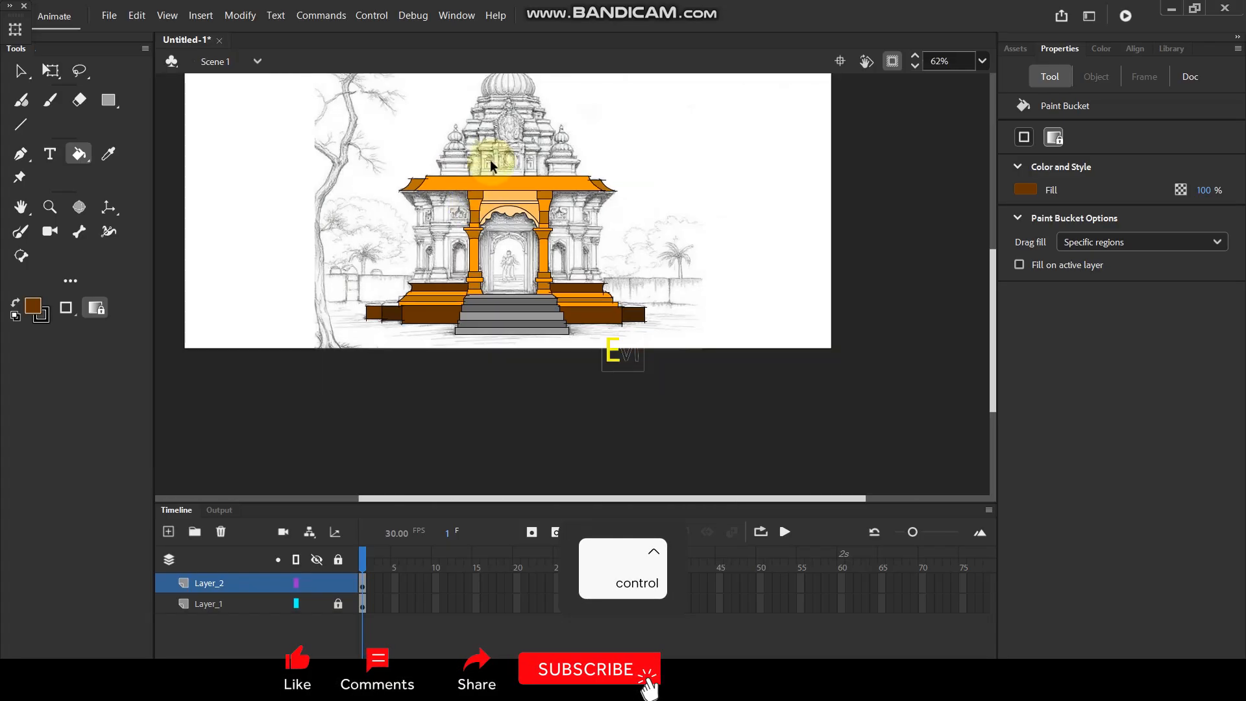
pyautogui.scroll(2, 406, 285)
pyautogui.scroll(3, 352, 432)
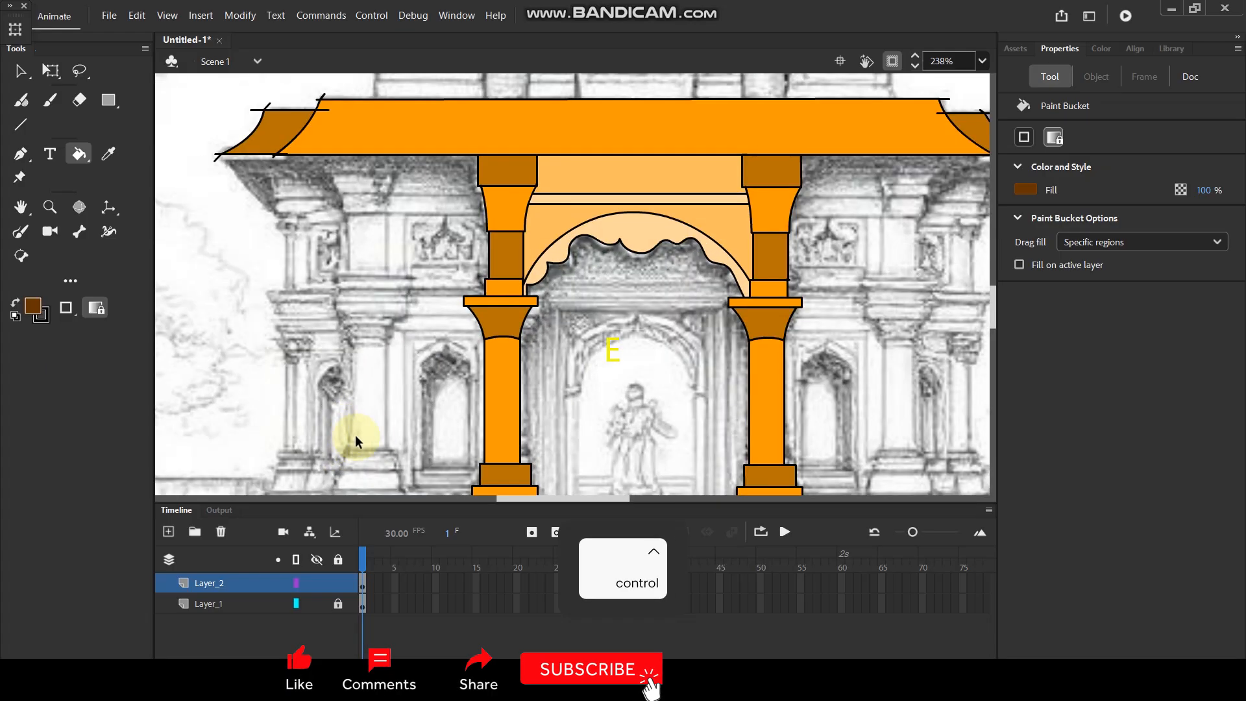
pyautogui.scroll(1, 436, 297)
pyautogui.scroll(2, 445, 329)
pyautogui.scroll(-1, 445, 329)
# Draw the slanted end and upper edge of the ledge above the left brown course, extending the edge to the orange column.
pyautogui.press('n')
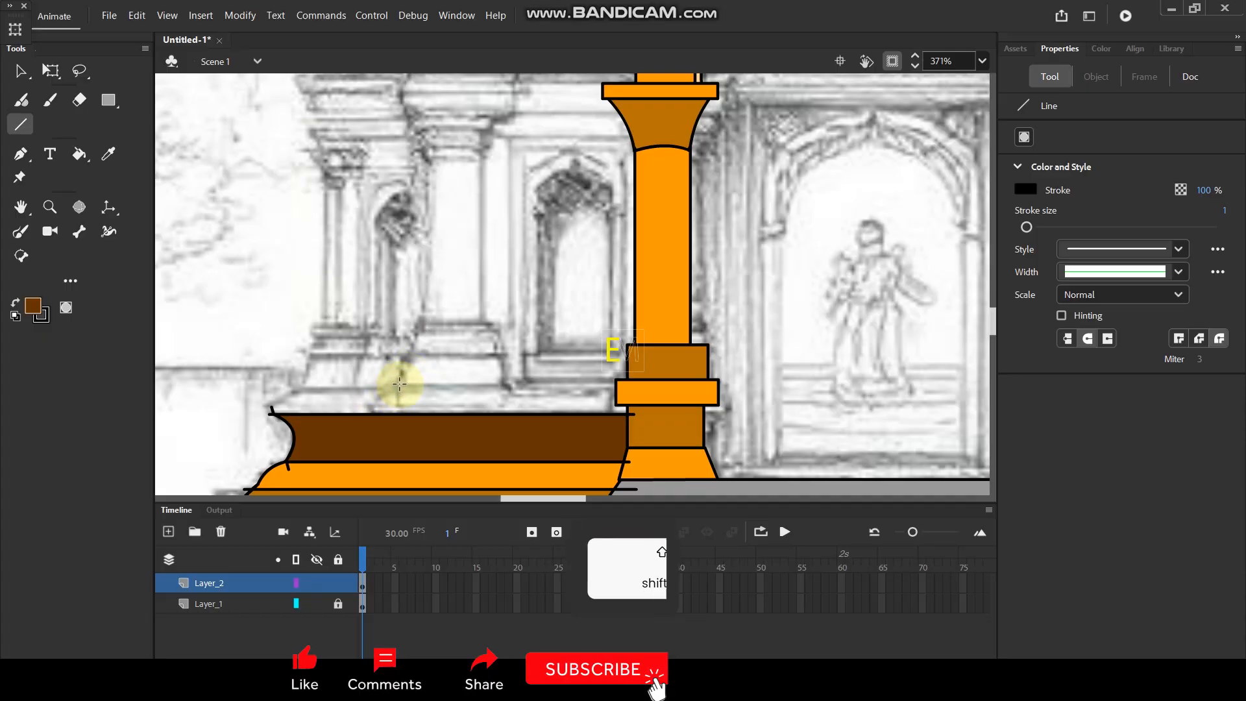
pyautogui.moveTo(398, 380); pyautogui.dragTo(398, 425)
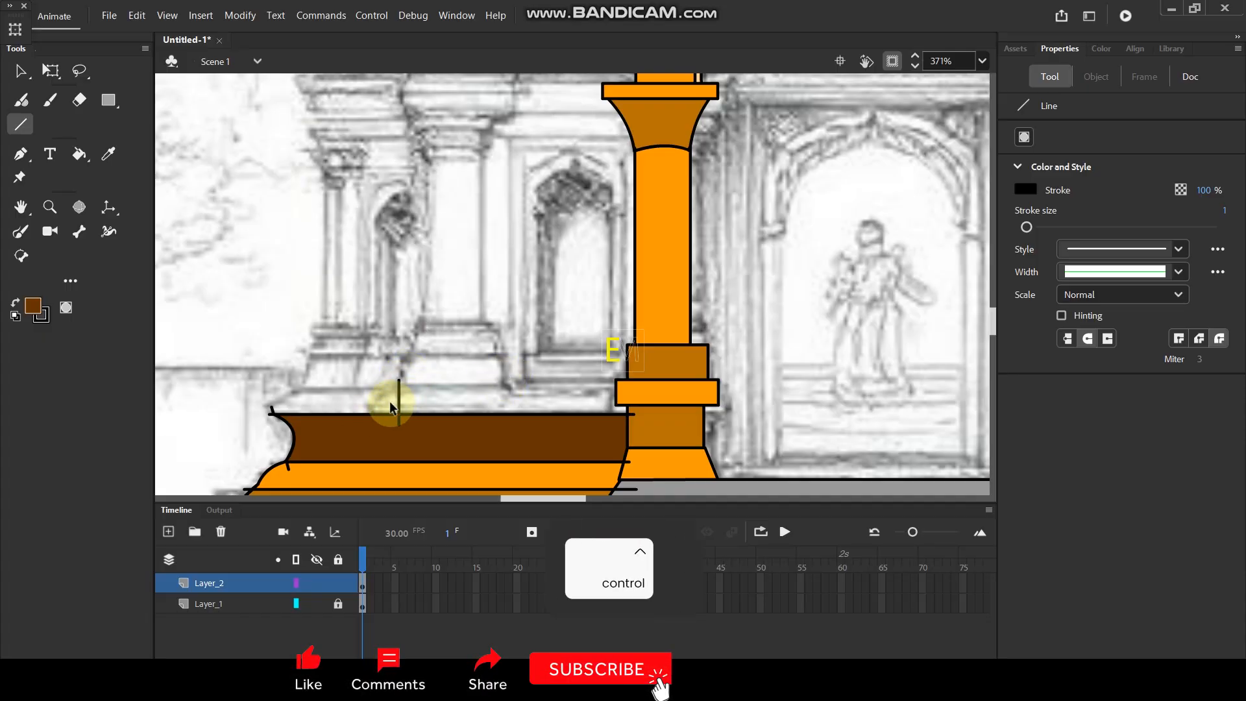
pyautogui.hotkey('ctrl', 'z')
pyautogui.moveTo(367, 418); pyautogui.dragTo(462, 386)
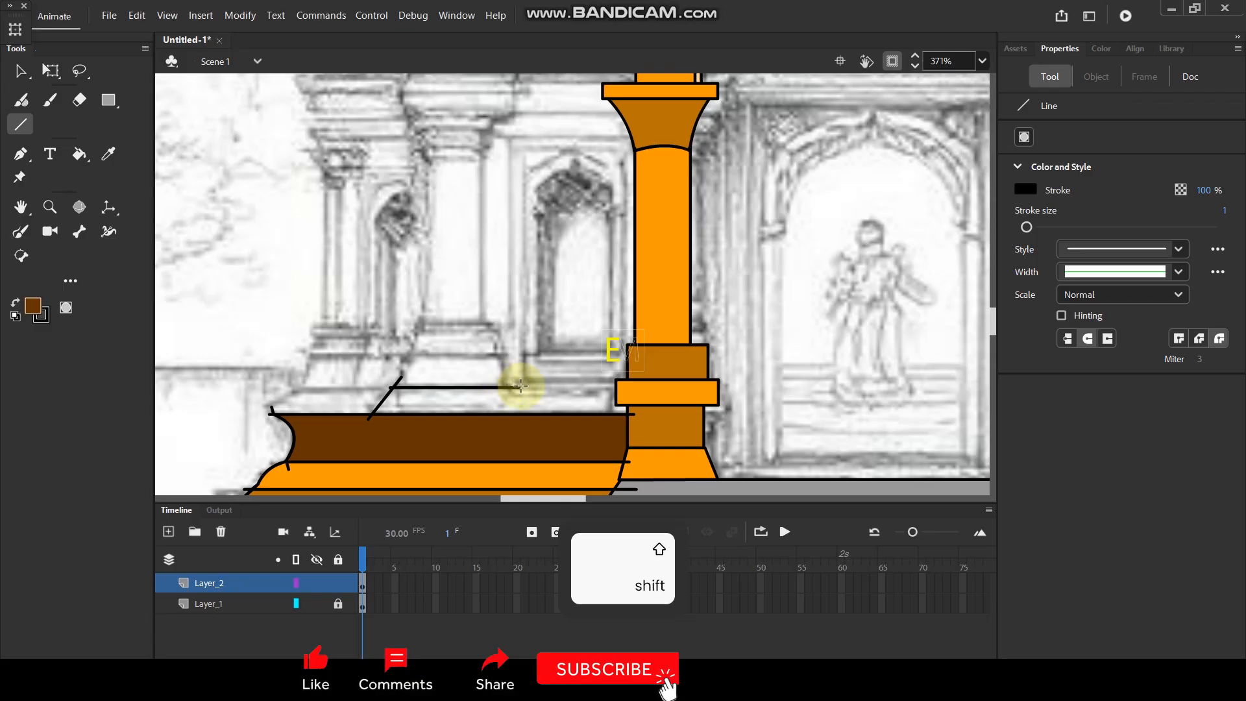
pyautogui.press('v')
pyautogui.moveTo(520, 387); pyautogui.dragTo(596, 386)
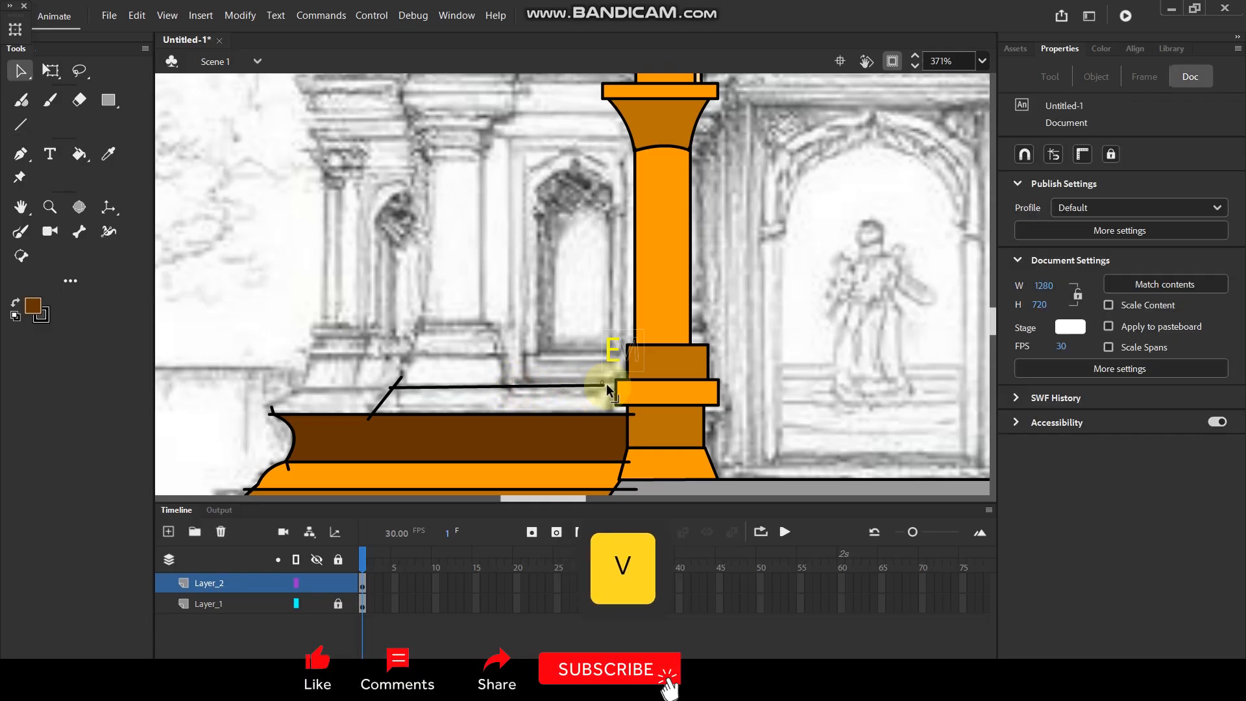
# Delete the piece of the ledge's slanted end line that overshoots its upper edge.
pyautogui.keyDown('ctrl'); pyautogui.scroll(-2, 493, 357); pyautogui.keyUp('ctrl')
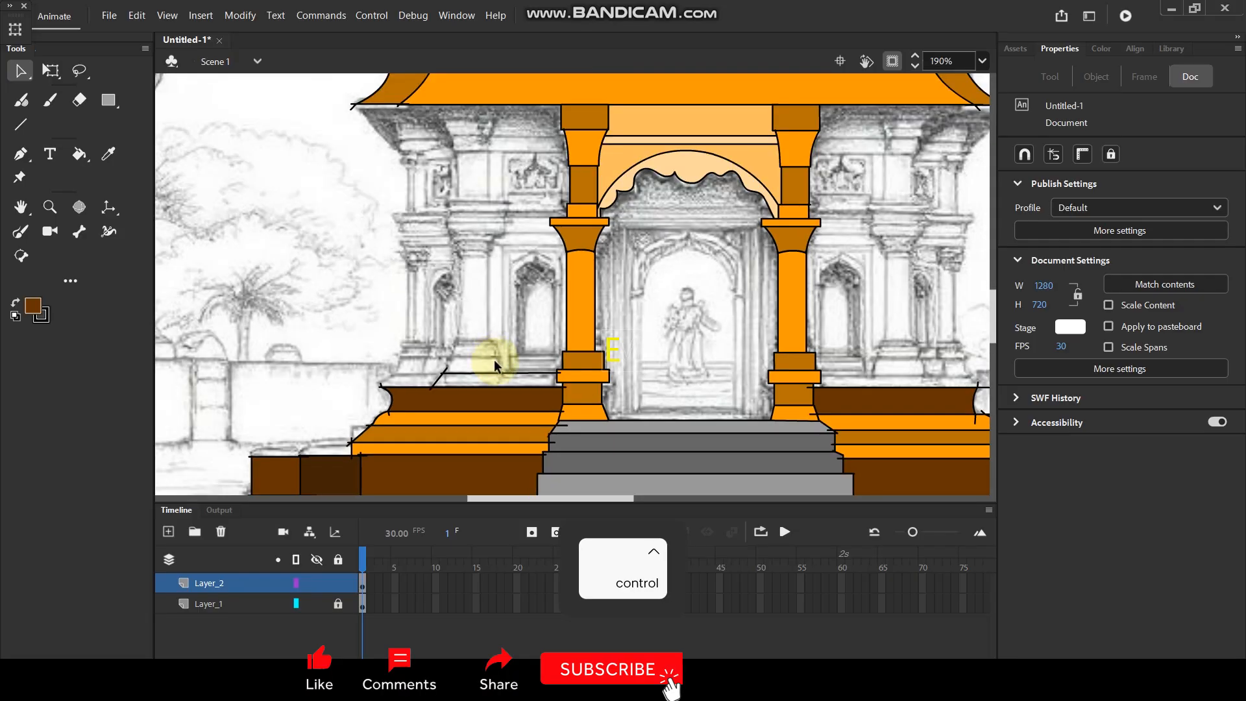
pyautogui.keyDown('ctrl'); pyautogui.scroll(4, 497, 359); pyautogui.keyUp('ctrl')
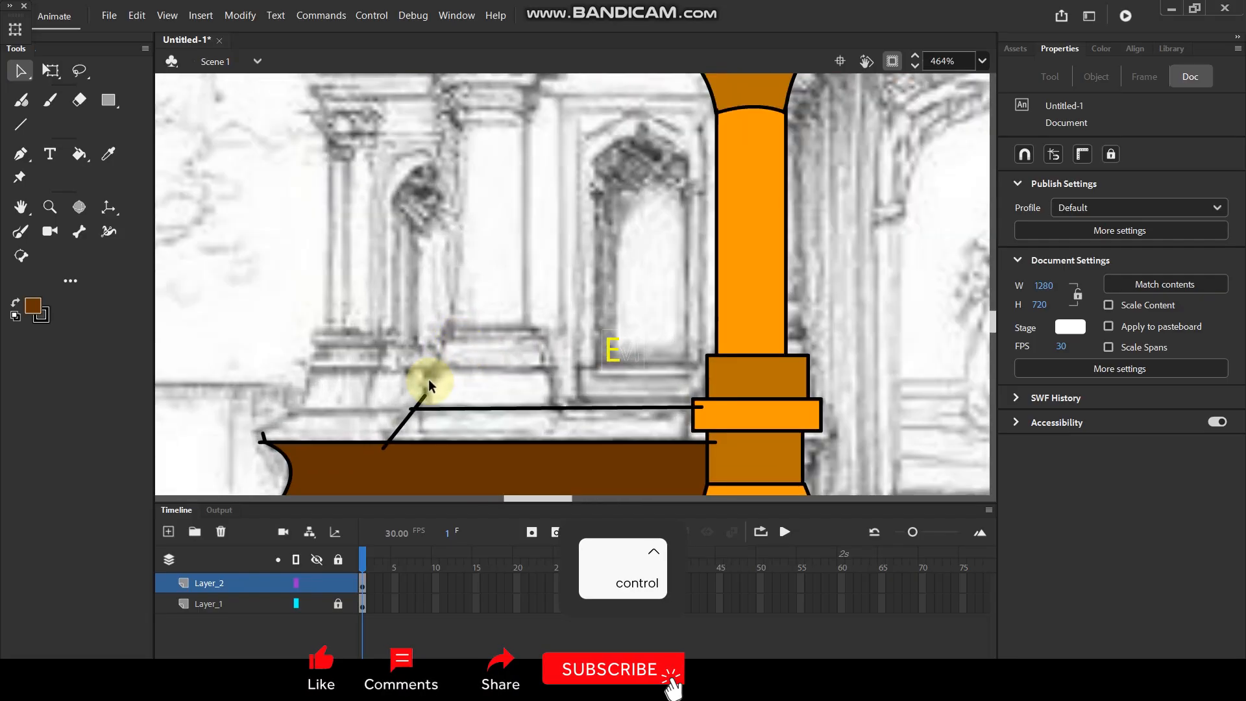
pyautogui.click(420, 398)
pyautogui.press('Delete')
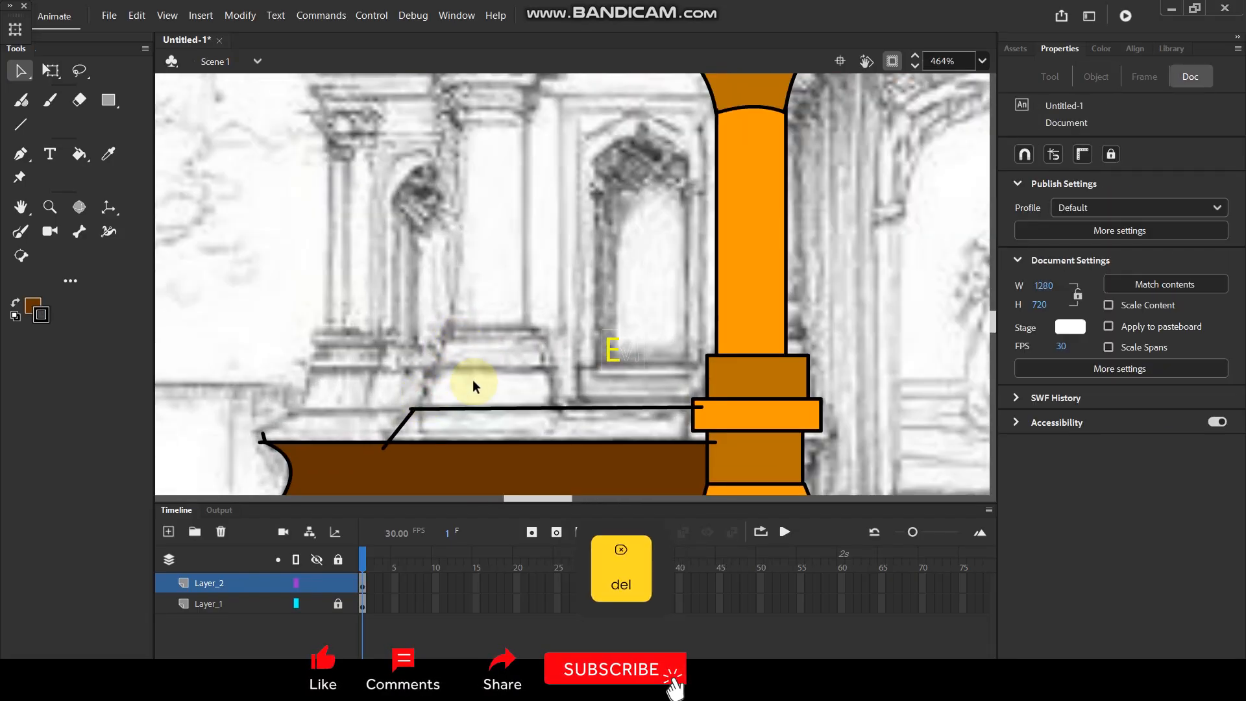
# Outline the left wall pilaster's base as a rectangular block with a tapered block on top, standing on the ledge.
pyautogui.press('n')
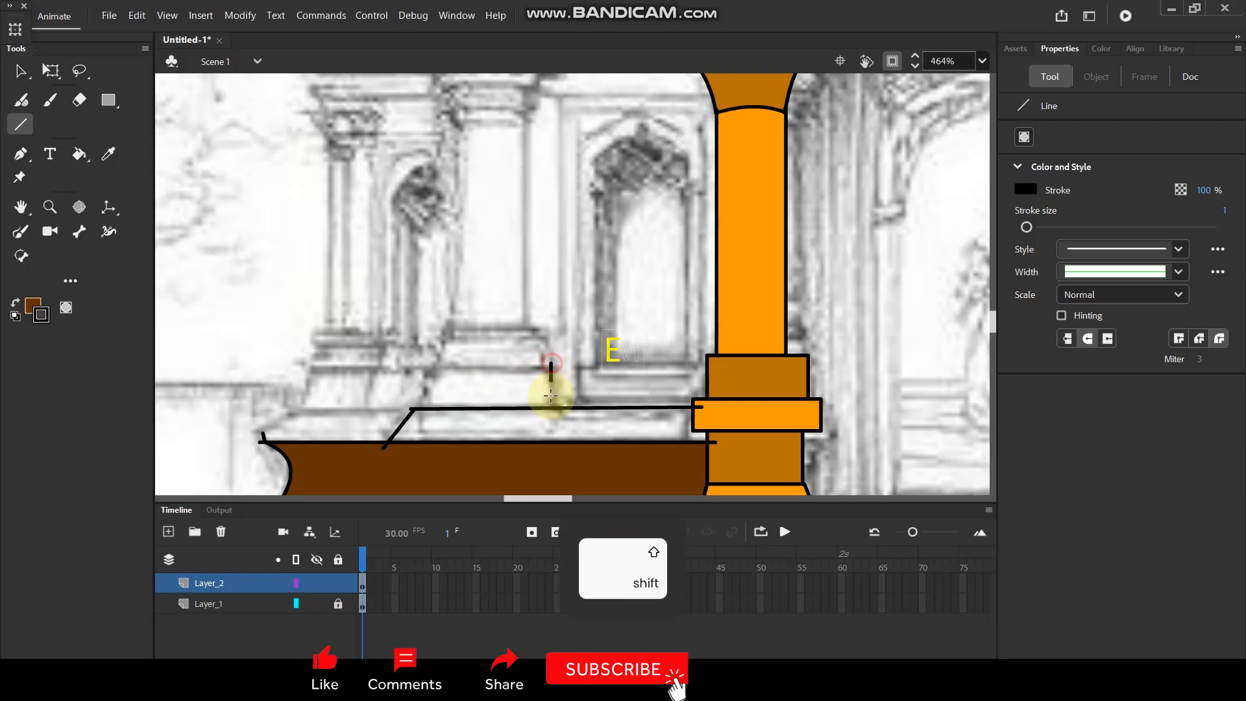
pyautogui.moveTo(432, 363)
pyautogui.mouseDown()
pyautogui.moveTo(433, 407)
pyautogui.moveTo(552, 368)
pyautogui.mouseUp()
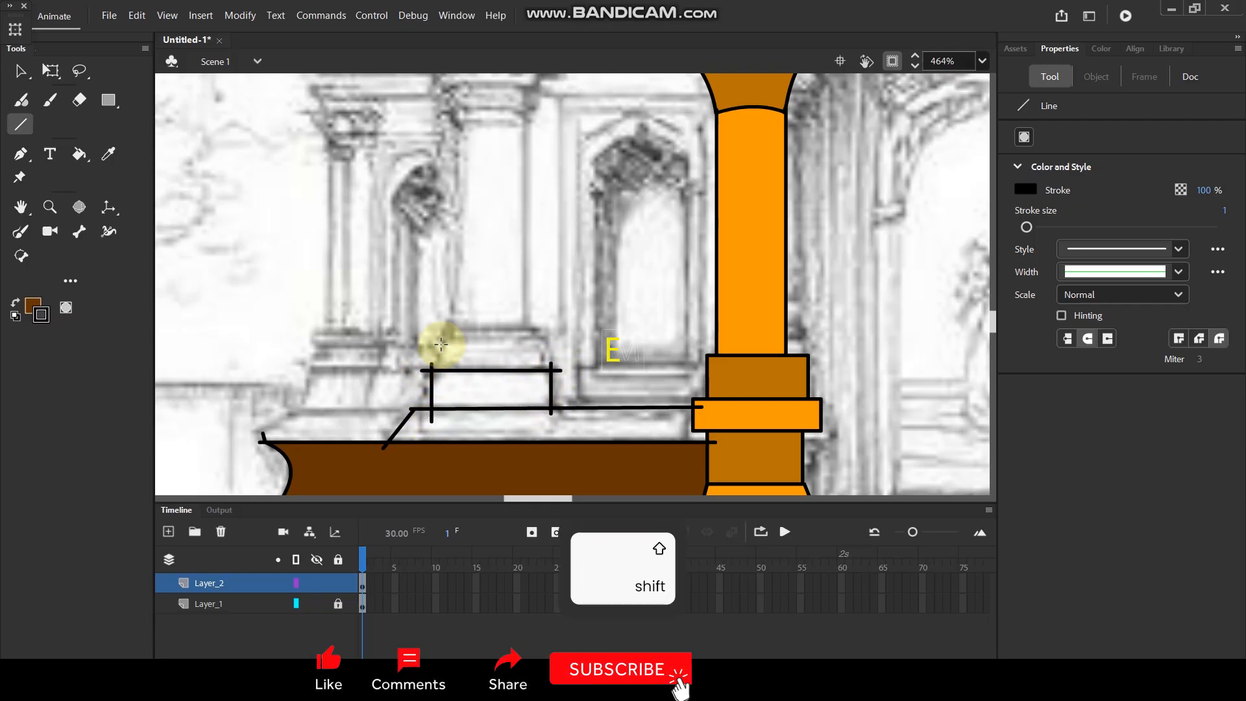
pyautogui.moveTo(447, 325); pyautogui.dragTo(432, 371)
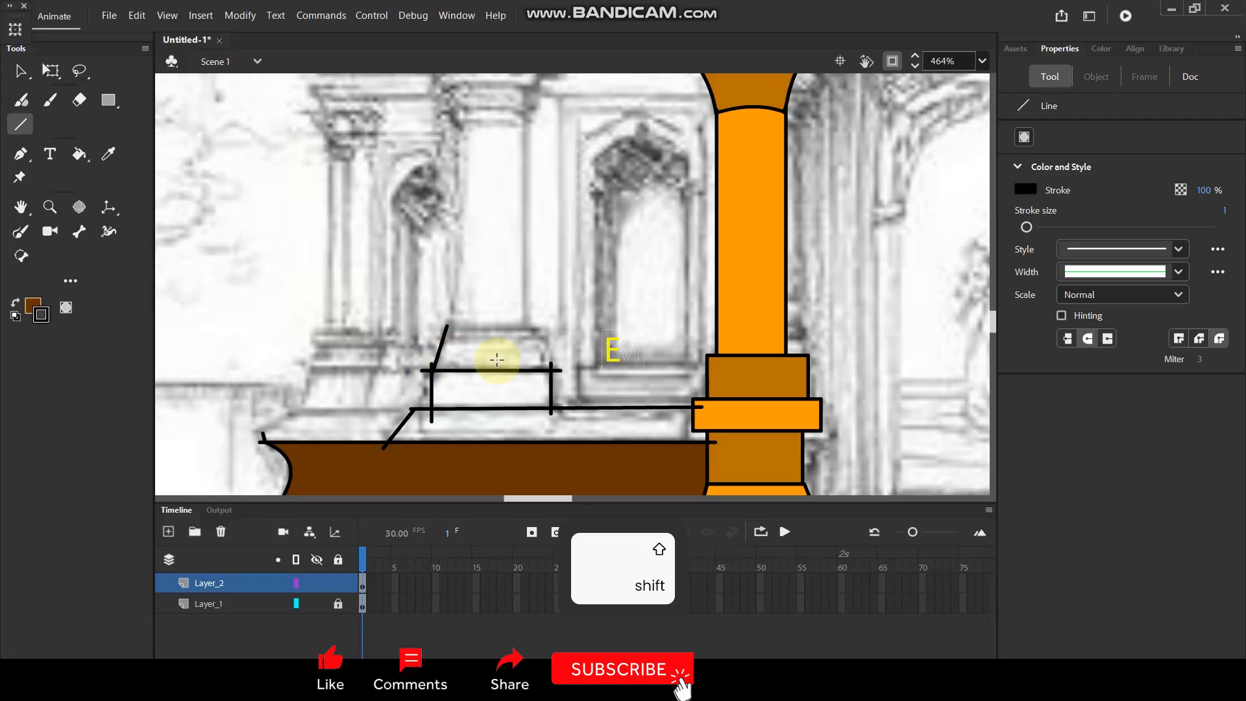
pyautogui.moveTo(531, 324); pyautogui.dragTo(553, 371)
pyautogui.moveTo(434, 330); pyautogui.dragTo(556, 330)
# Draw the two vertical sides and top edge of the left pilaster's shaft, and bend the top edge into an upward arc.
pyautogui.press('space')
pyautogui.moveTo(536, 247); pyautogui.dragTo(548, 350)
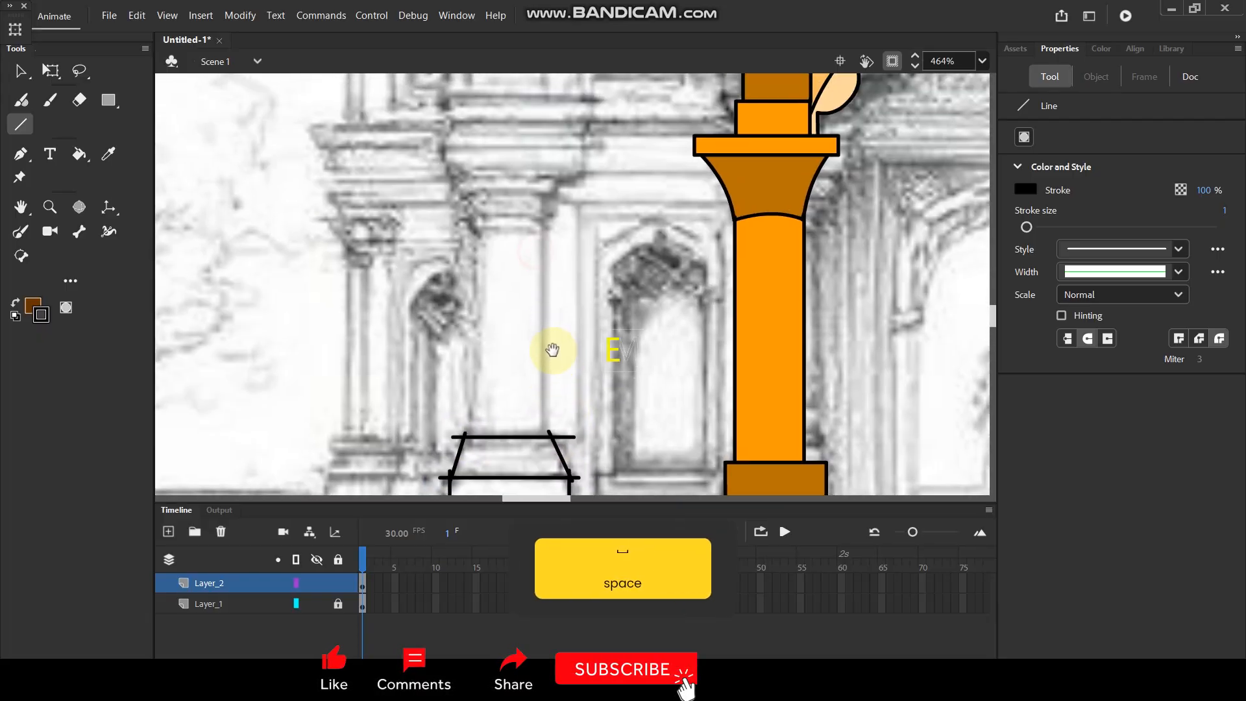
pyautogui.moveTo(540, 227); pyautogui.dragTo(540, 326)
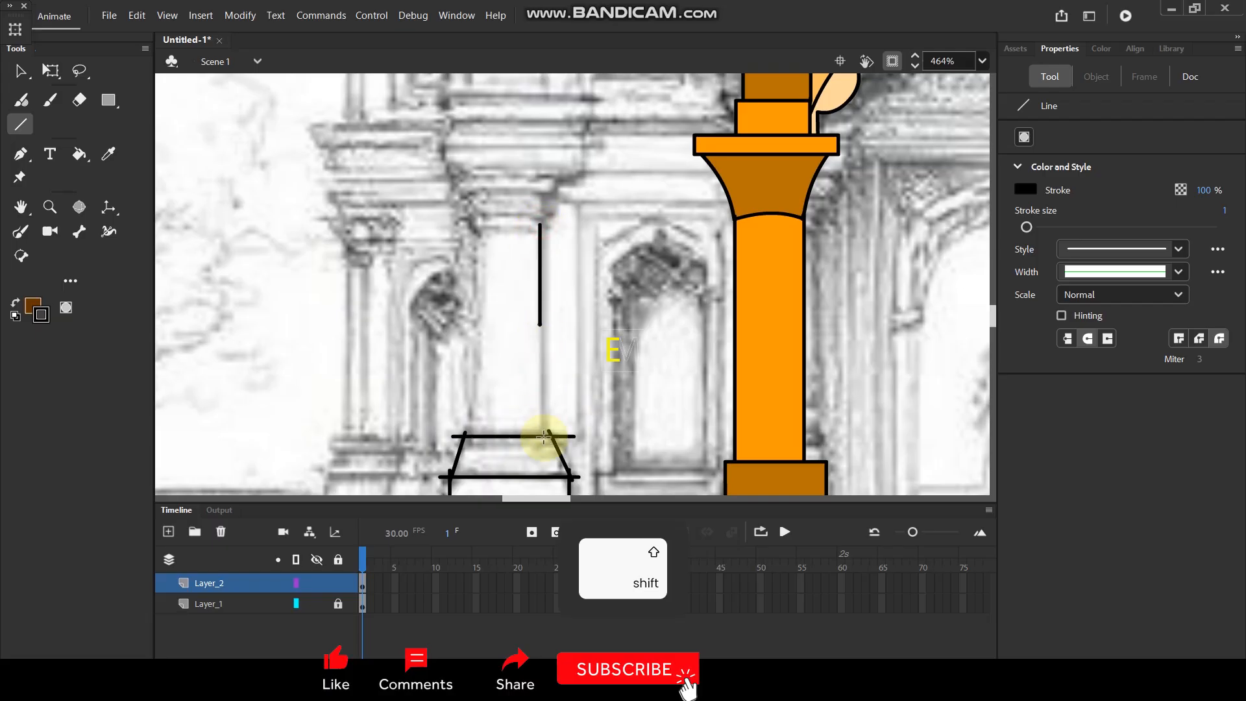
pyautogui.moveTo(479, 226); pyautogui.dragTo(479, 322)
pyautogui.moveTo(479, 430); pyautogui.dragTo(479, 445)
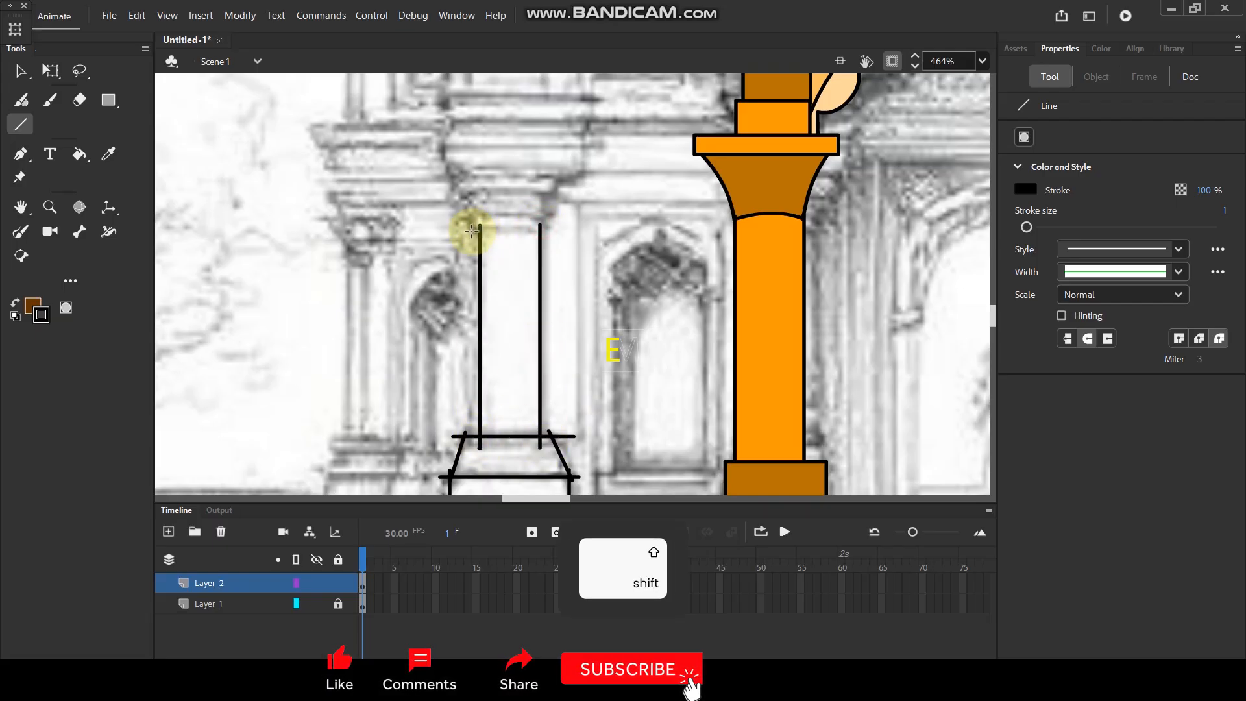
pyautogui.moveTo(472, 231); pyautogui.dragTo(535, 229)
pyautogui.press('v')
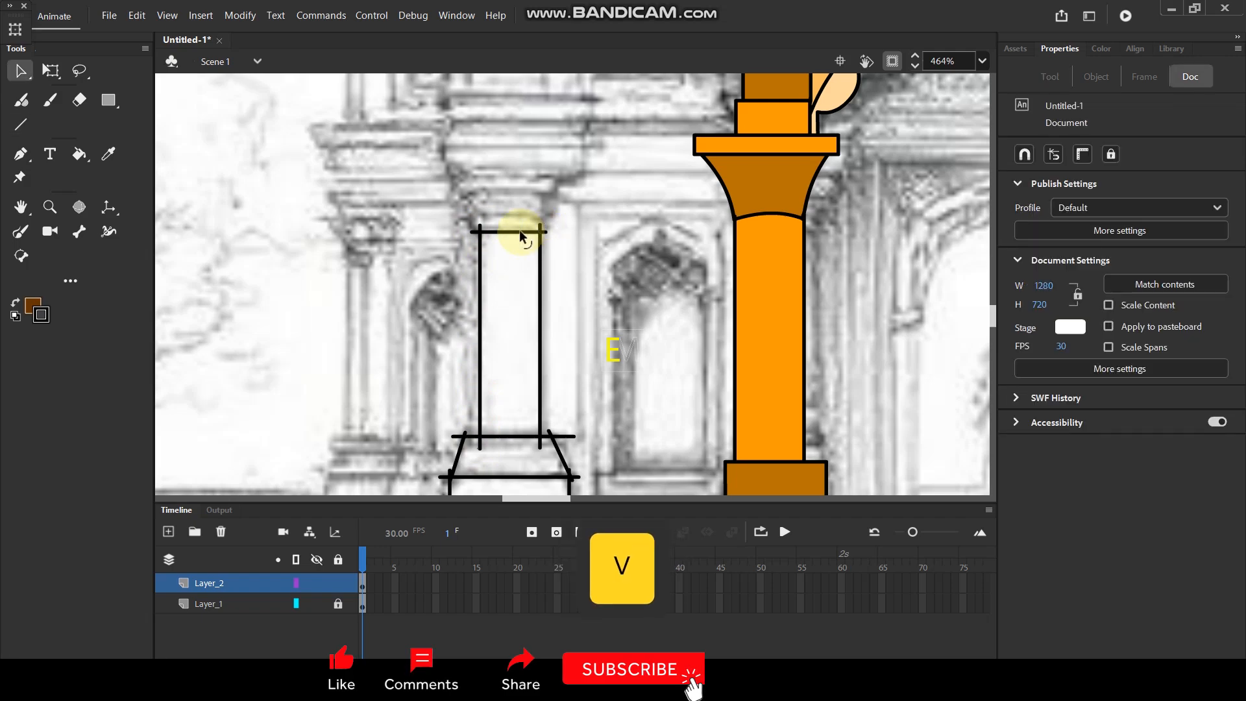
# Outline the left pilaster's capital with two horizontal edges and slanted sides tapering down to the top of the shaft.
pyautogui.moveTo(570, 160); pyautogui.dragTo(567, 323)
pyautogui.scroll(-4, 564, 291)
pyautogui.scroll(3, 545, 339)
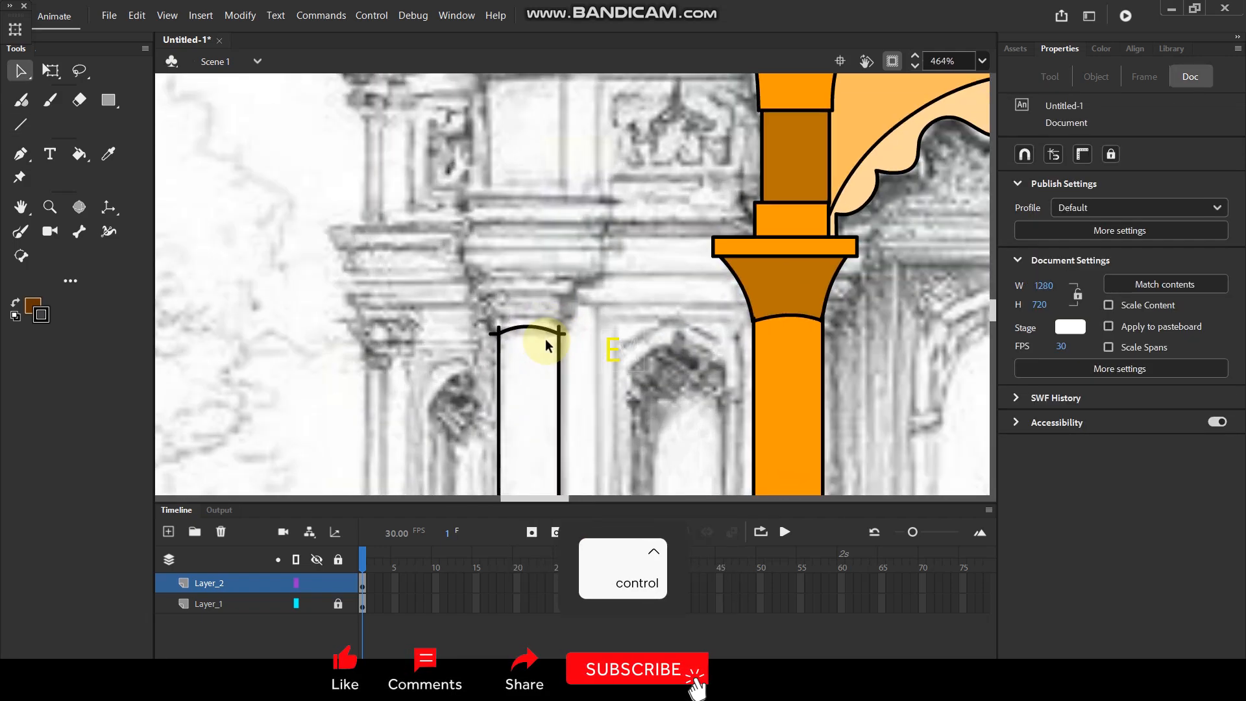
pyautogui.scroll(3, 568, 278)
pyautogui.press('n')
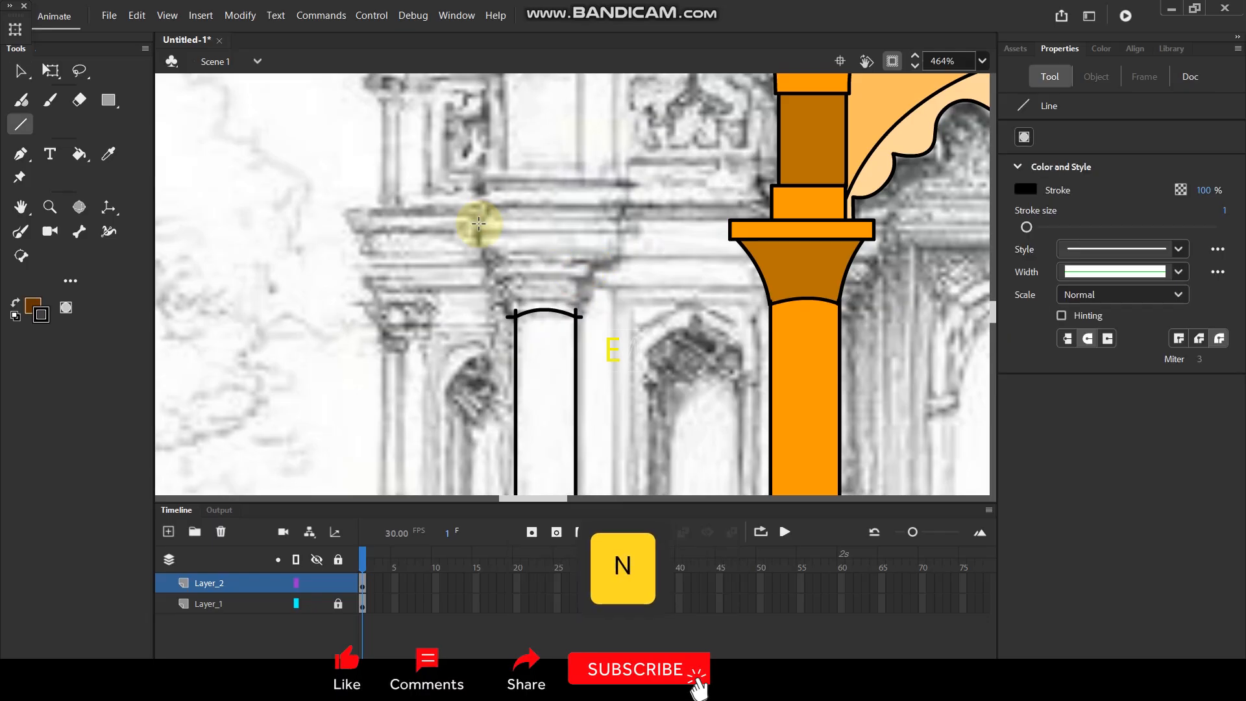
pyautogui.moveTo(473, 230); pyautogui.dragTo(634, 229)
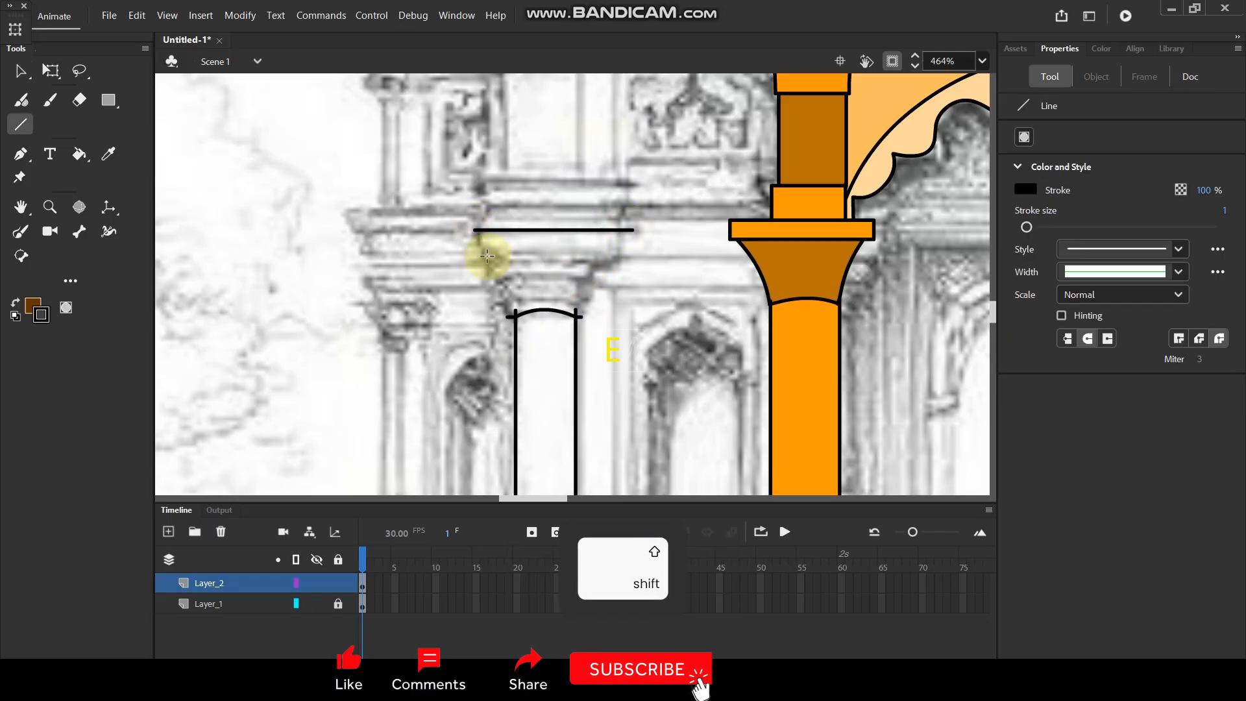
pyautogui.moveTo(606, 250); pyautogui.dragTo(576, 321)
pyautogui.moveTo(486, 252); pyautogui.dragTo(515, 316)
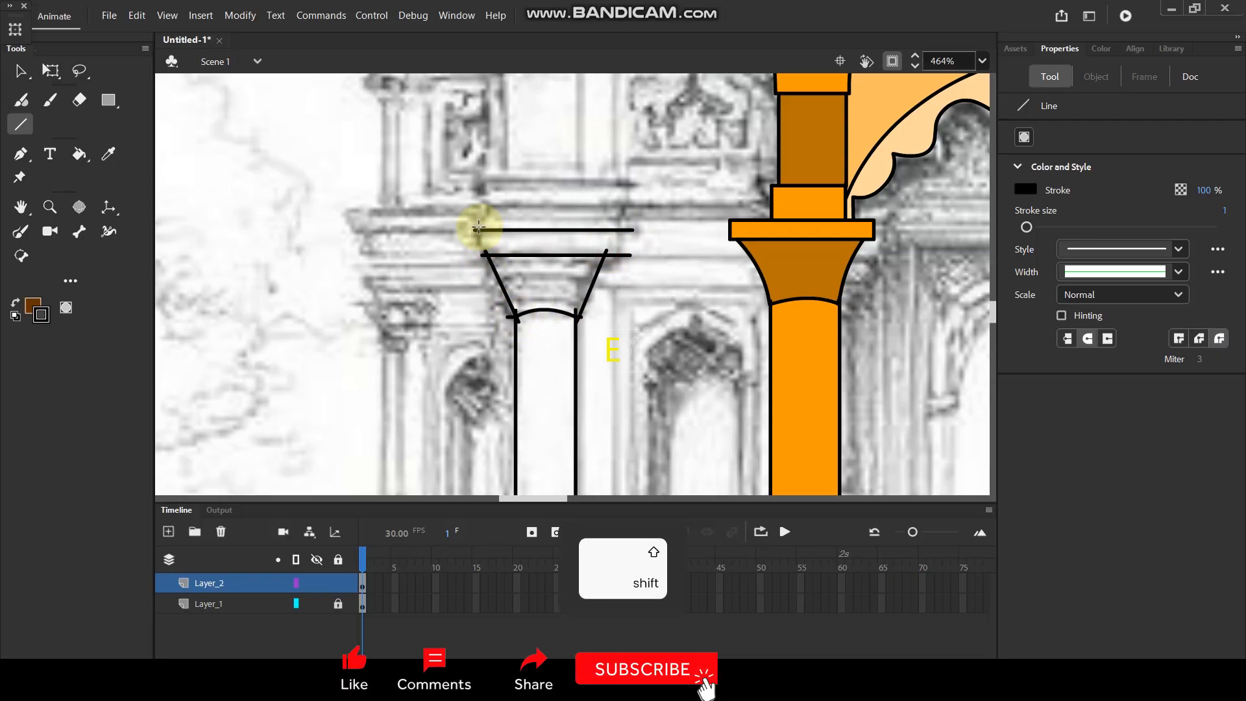
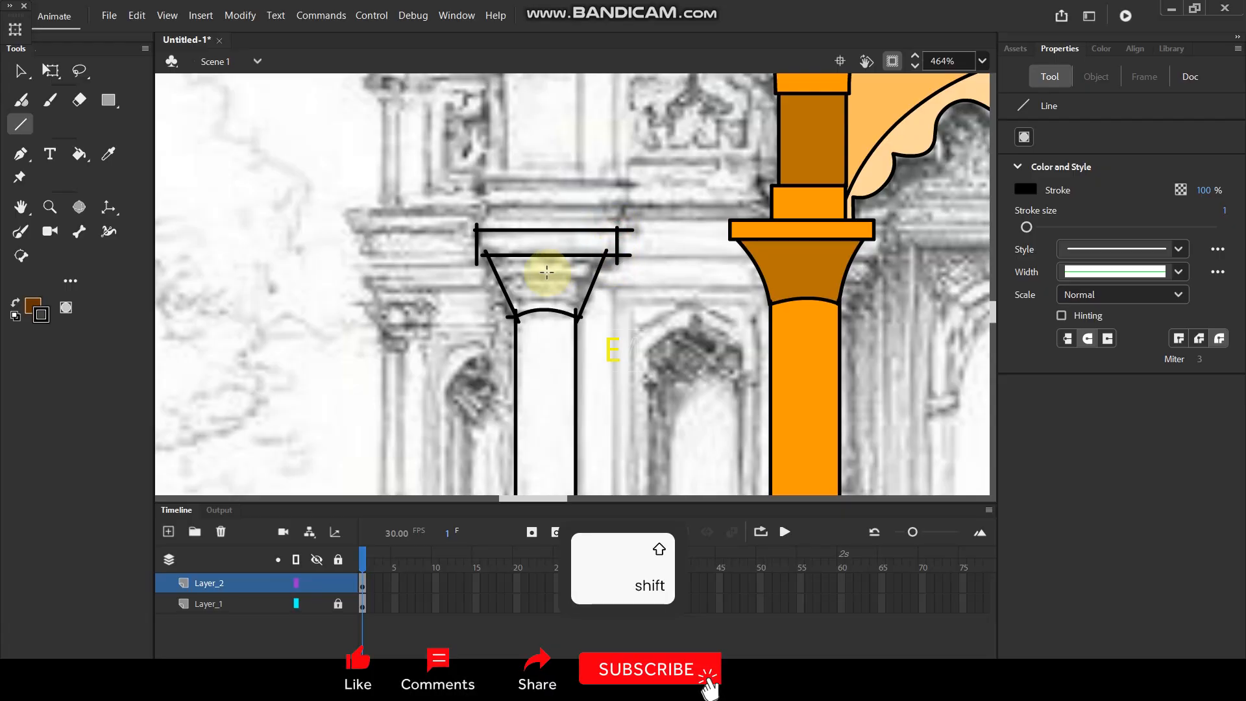
# Curve the capital's slanted sides inward and draw the two vertical sides of the left pilaster's upper block above it.
pyautogui.press('v')
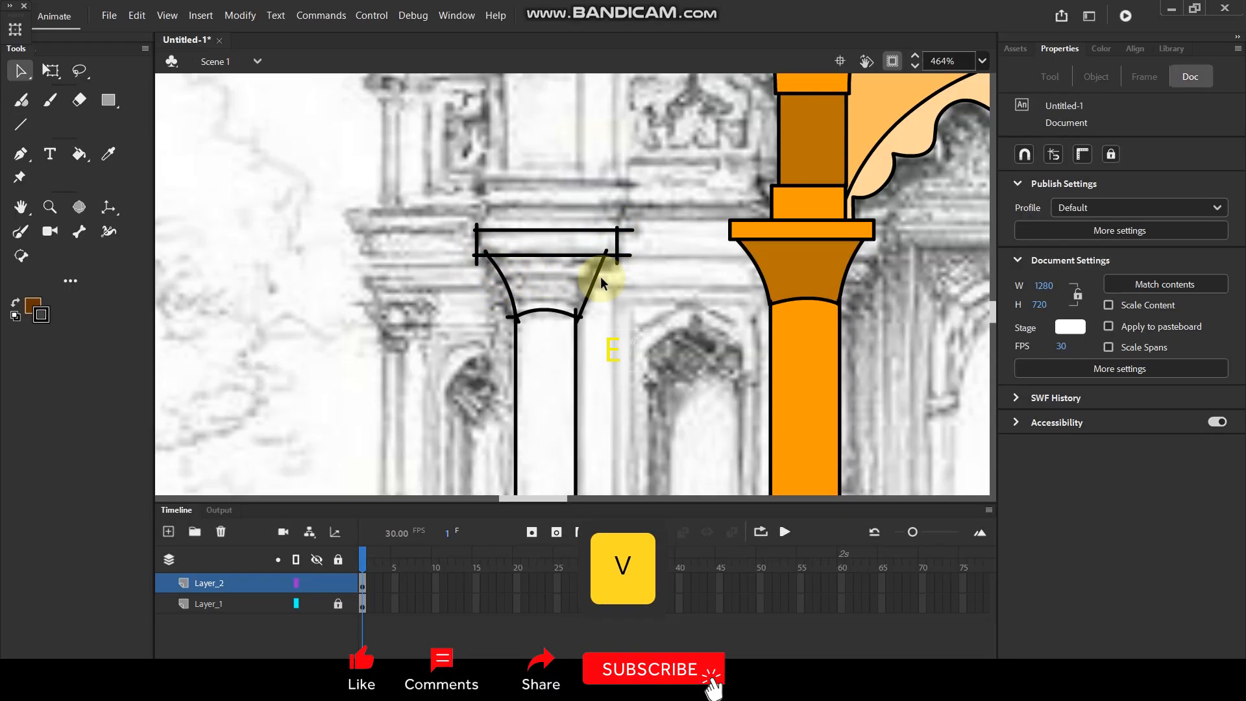
pyautogui.moveTo(596, 276); pyautogui.dragTo(596, 275)
pyautogui.press('space')
pyautogui.moveTo(626, 234); pyautogui.dragTo(601, 399)
pyautogui.press('n')
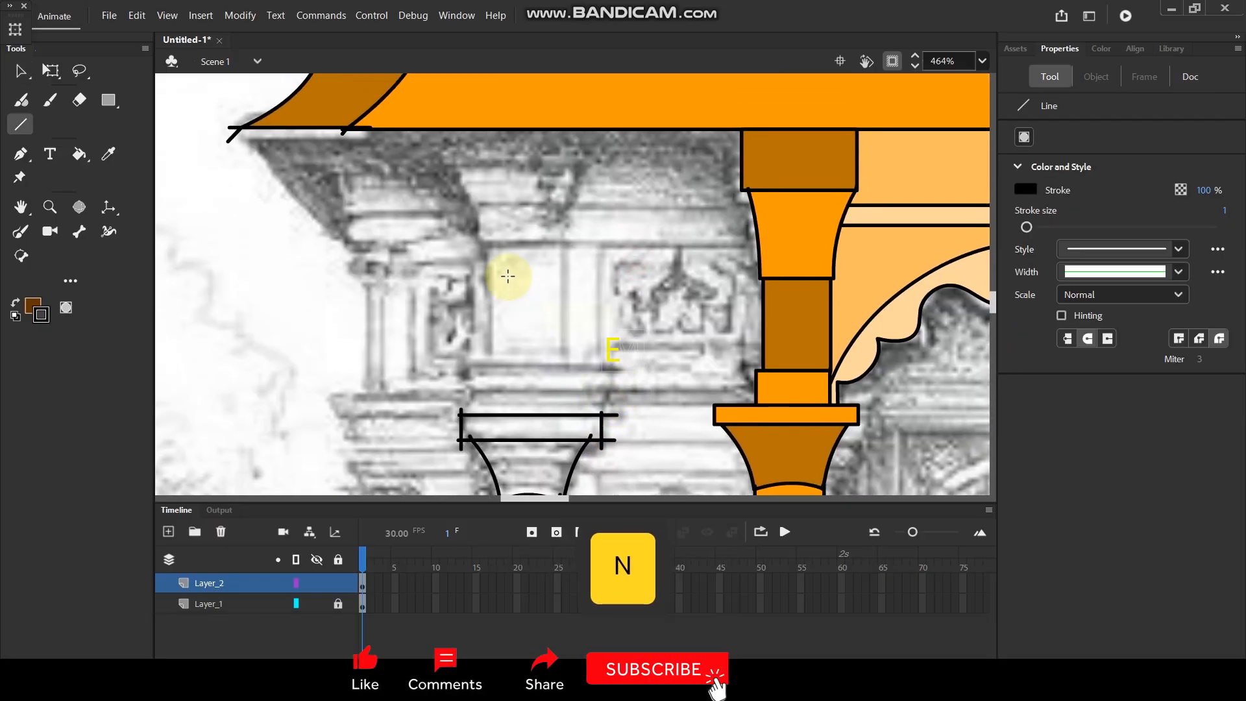
pyautogui.press('shift')
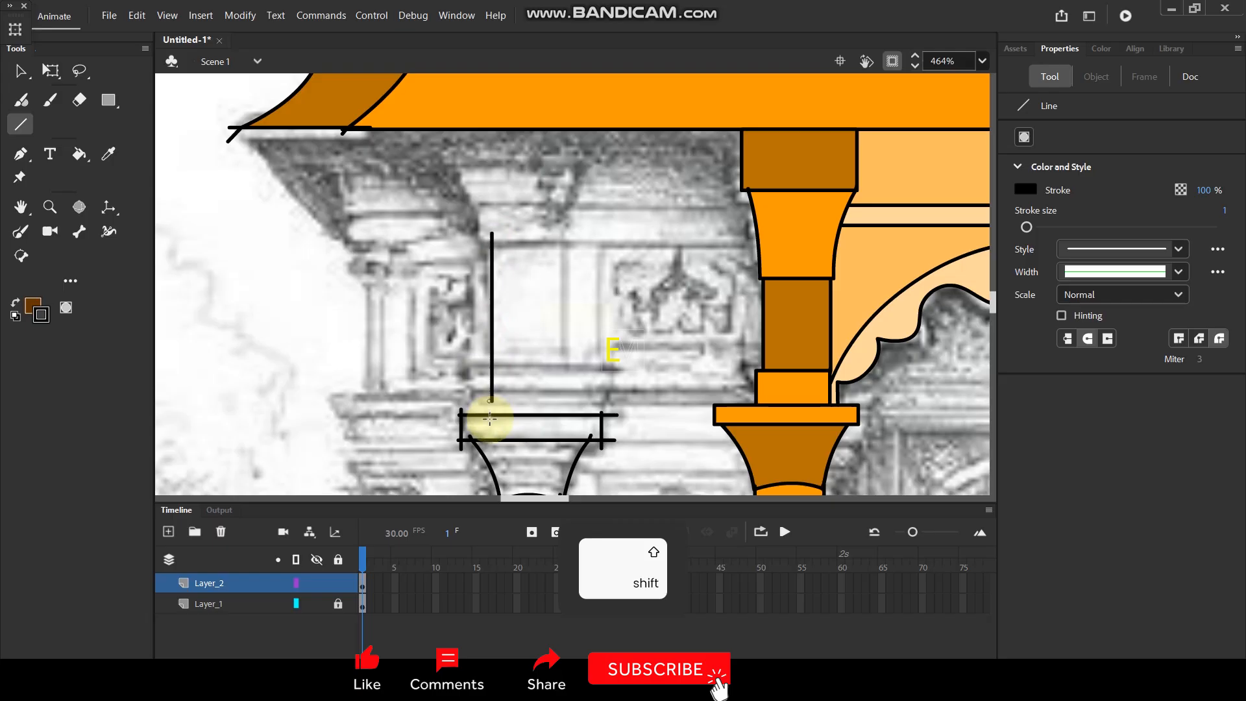
pyautogui.moveTo(569, 298); pyautogui.dragTo(565, 416)
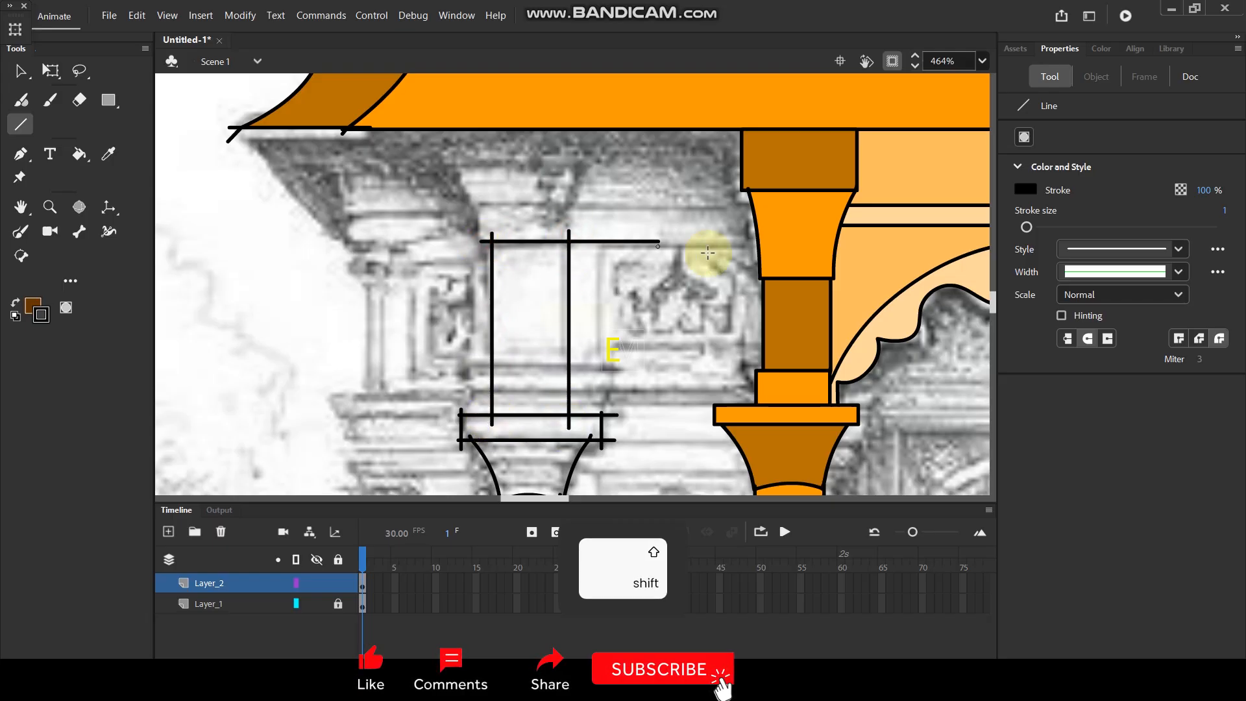
# Outline a narrow horizontal beam from above the upper block to the doorway column, with a slanted line joining its outer end to the roof.
pyautogui.moveTo(479, 200); pyautogui.dragTo(481, 244)
pyautogui.moveTo(471, 202); pyautogui.dragTo(763, 214)
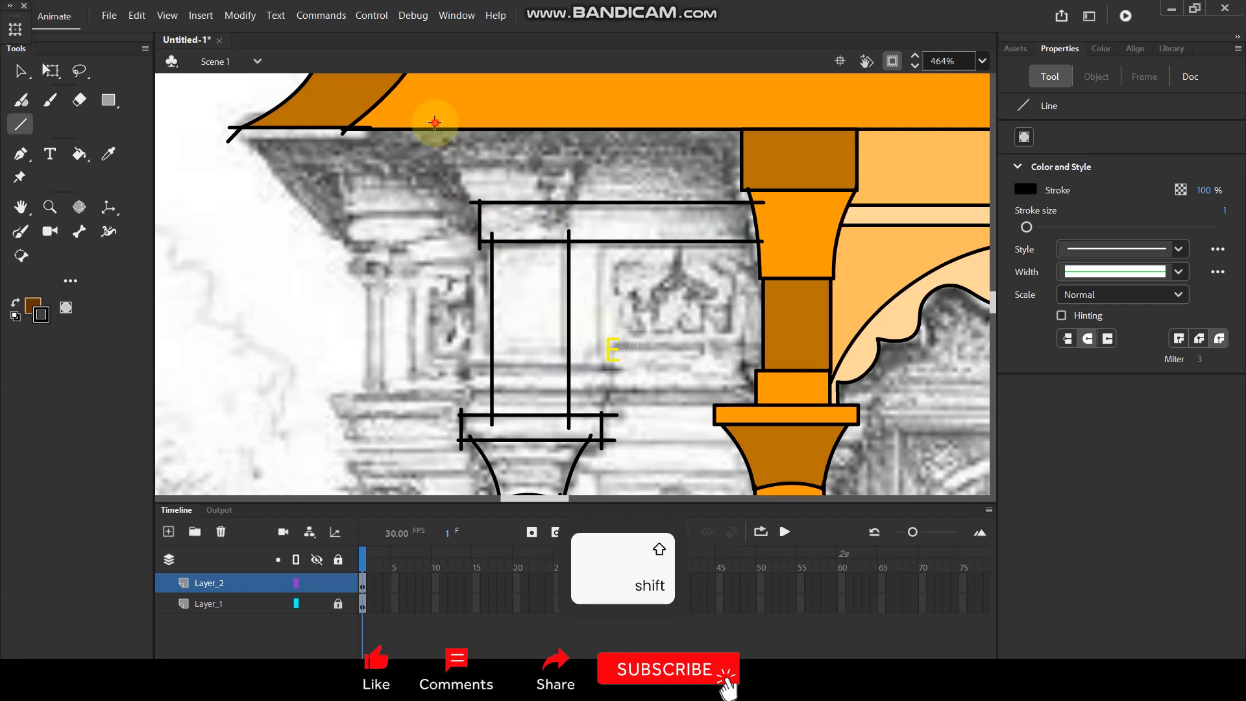
pyautogui.moveTo(434, 122); pyautogui.dragTo(478, 204)
# Fill the ledge under the left pilaster with the darkest brown sampled from the plinth's side block.
pyautogui.scroll(-5, 479, 215)
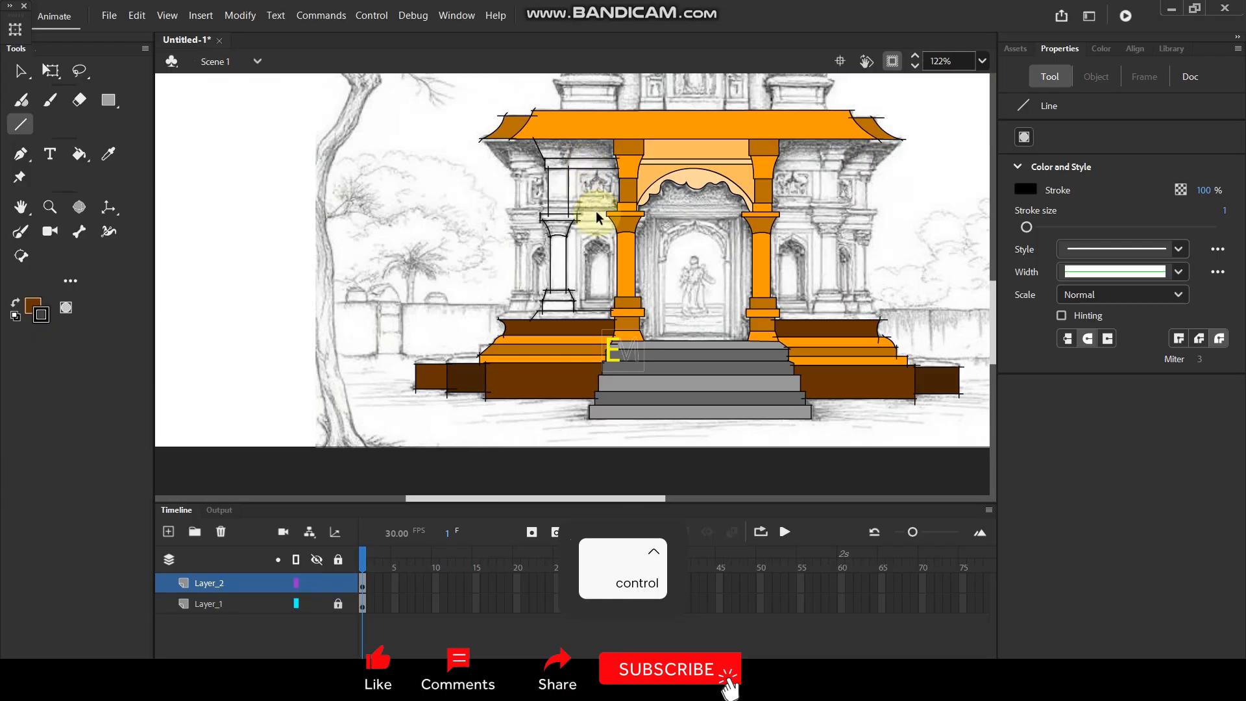
pyautogui.scroll(3, 592, 204)
pyautogui.moveTo(576, 297); pyautogui.dragTo(514, 264)
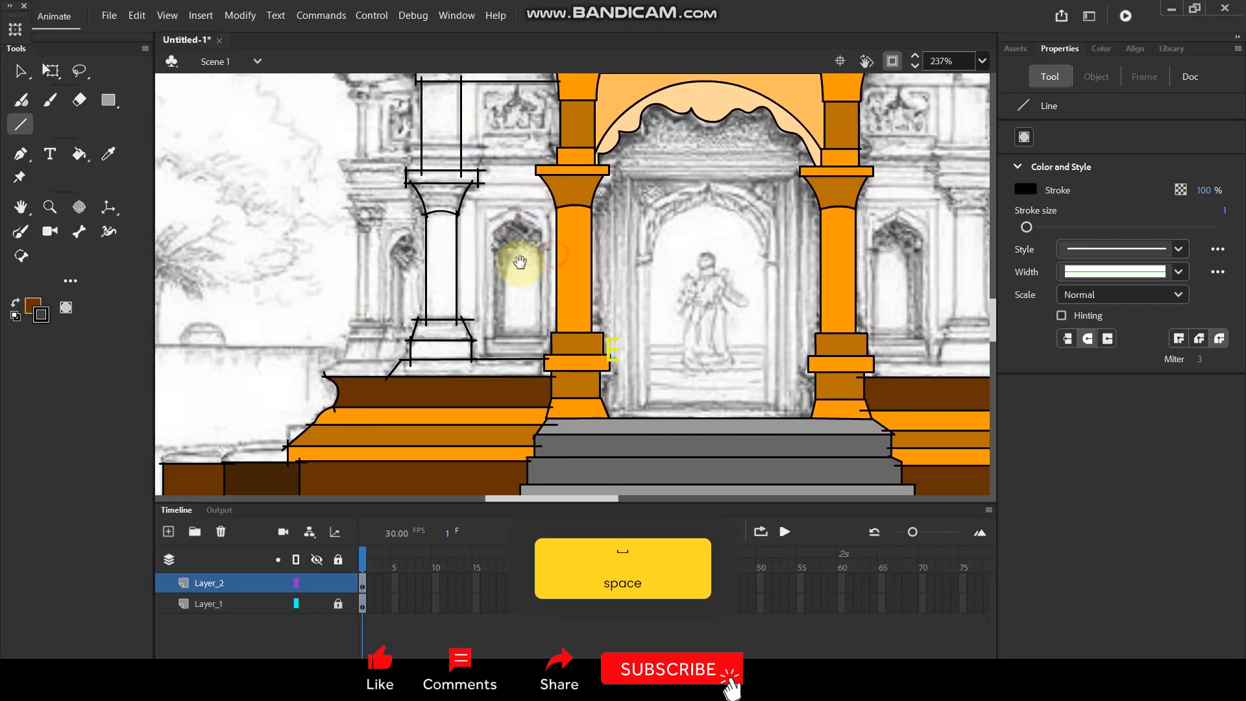
pyautogui.press('i')
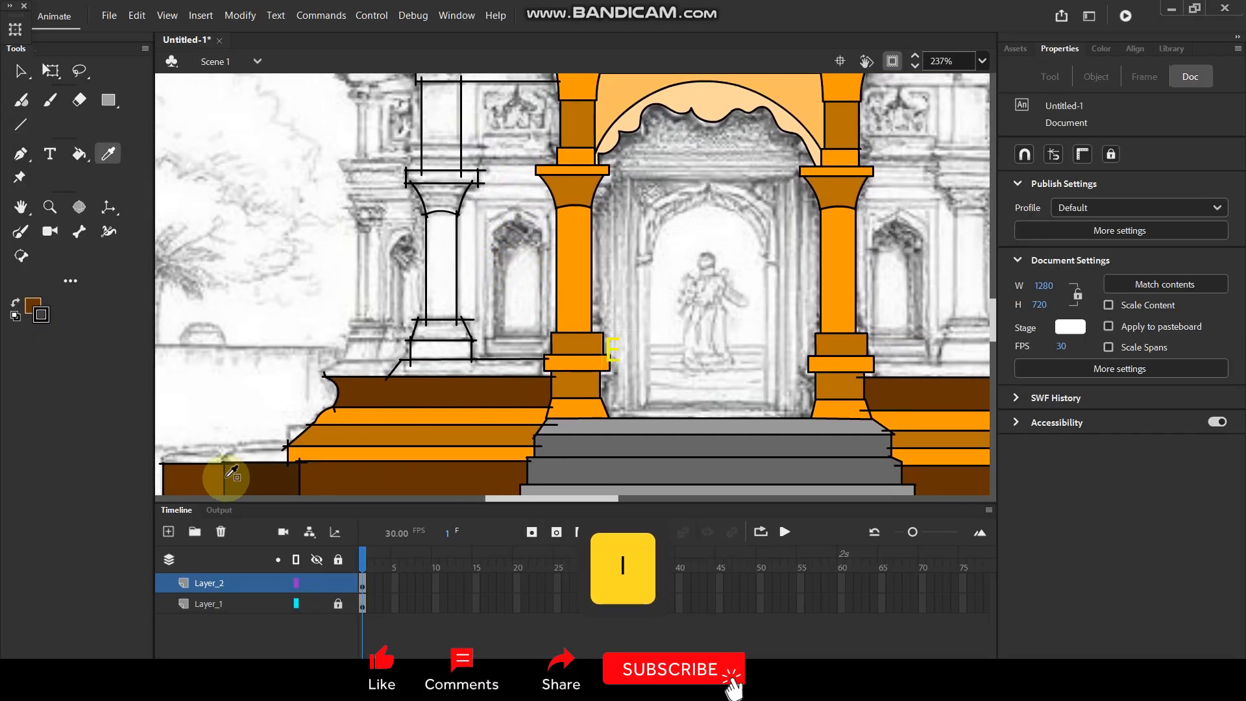
pyautogui.click(239, 477)
pyautogui.click(434, 370)
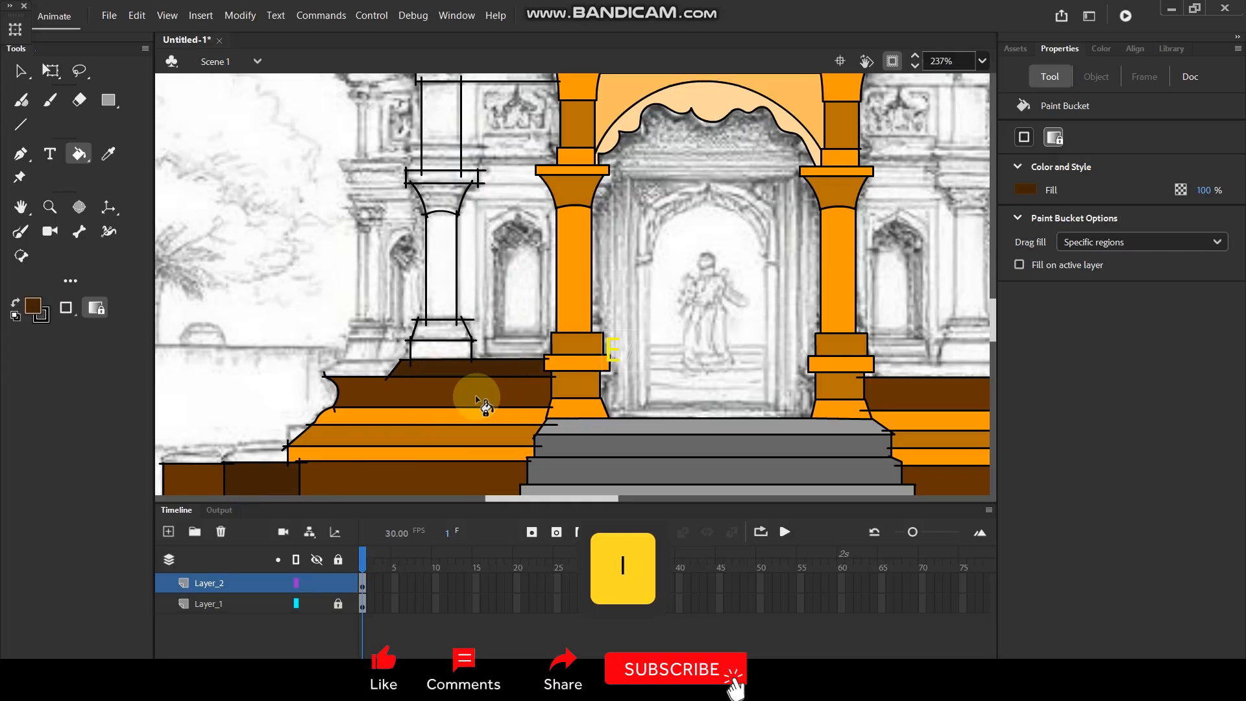
# Fill the pilaster's rectangular base block with dark orange and the tapered block above it with bright orange.
pyautogui.press('i')
pyautogui.click(441, 434)
pyautogui.click(437, 349)
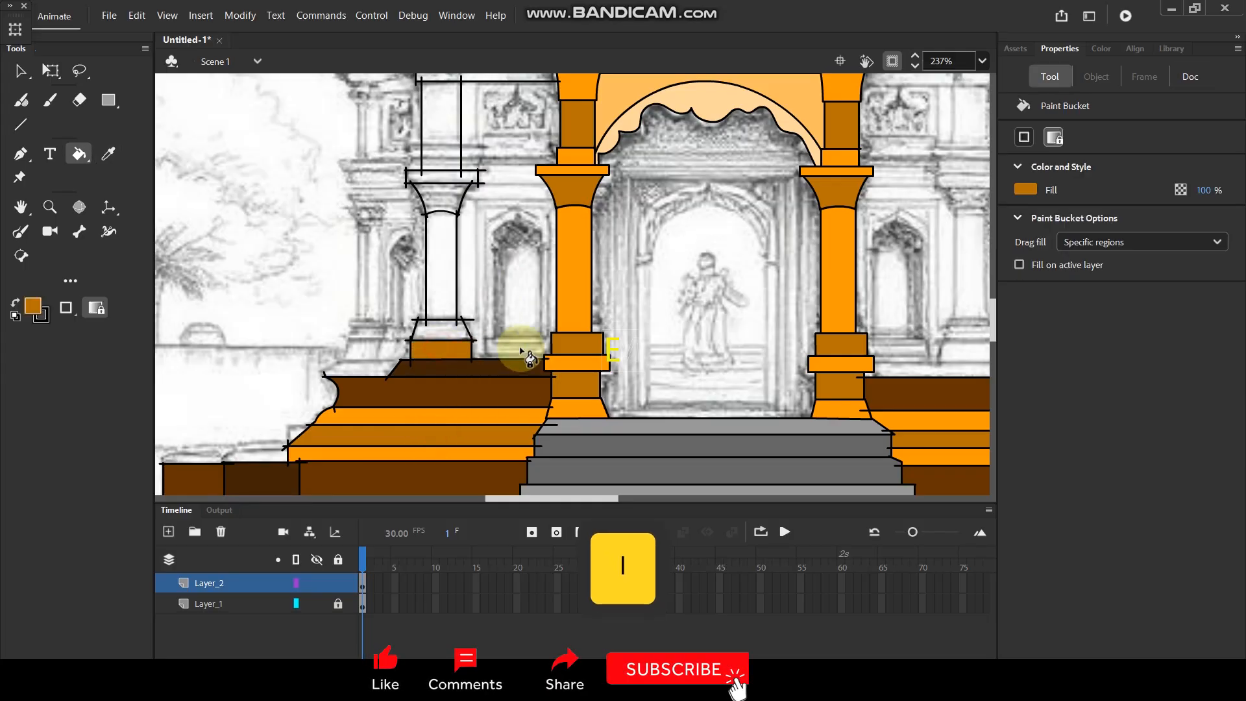
pyautogui.press('i')
pyautogui.click(576, 366)
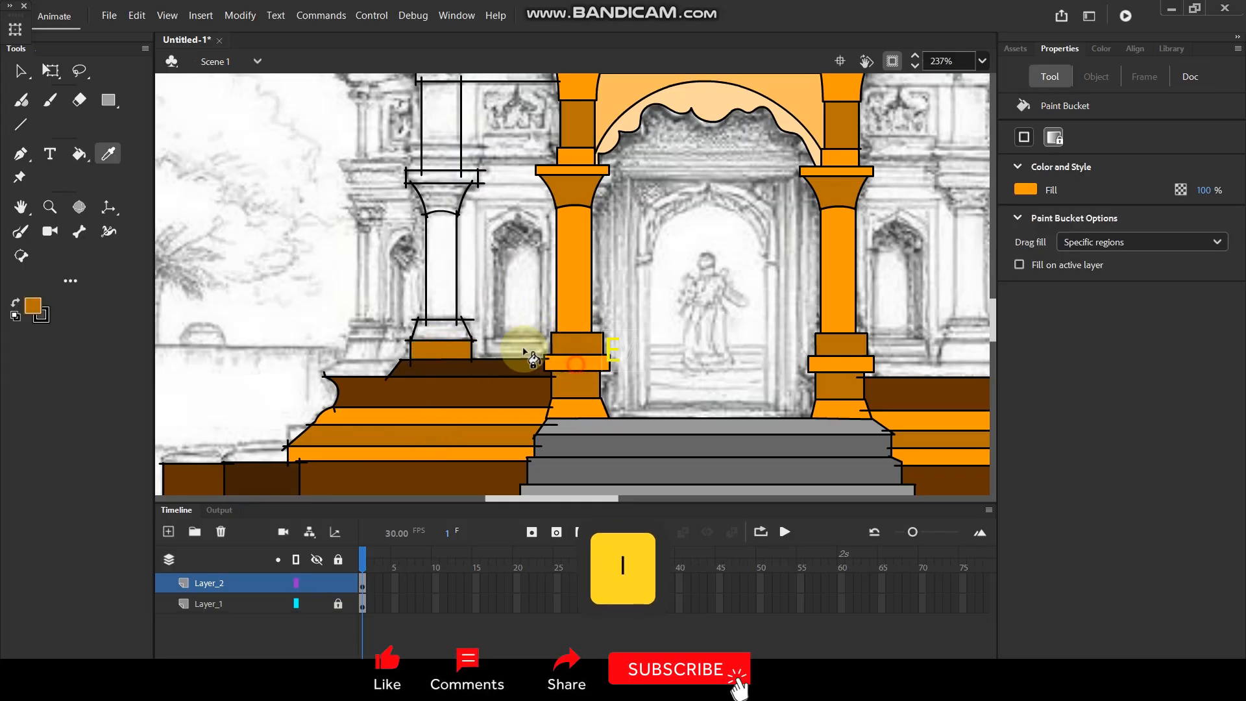
pyautogui.click(432, 330)
# Recolour the tapered base block dark orange and the rectangular base block bright orange, sampling both colours from the doorway column.
pyautogui.press('i')
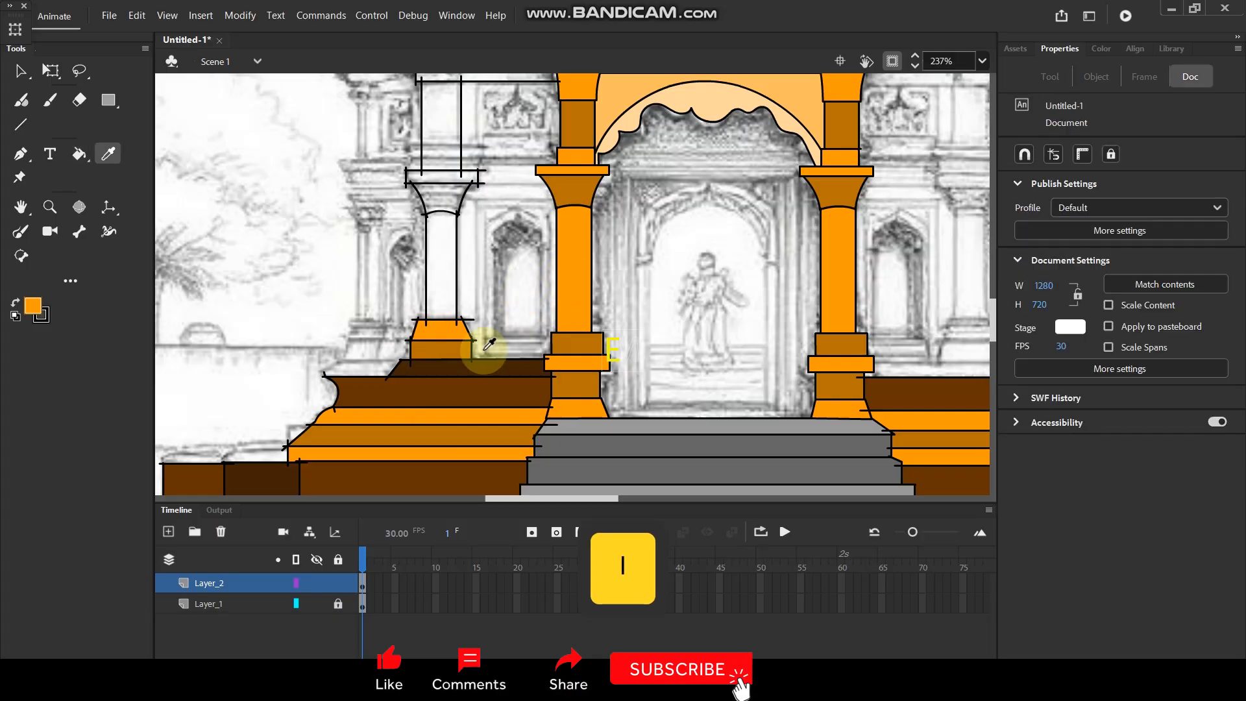
pyautogui.click(567, 340)
pyautogui.click(449, 332)
pyautogui.press('i')
pyautogui.click(580, 304)
pyautogui.click(452, 354)
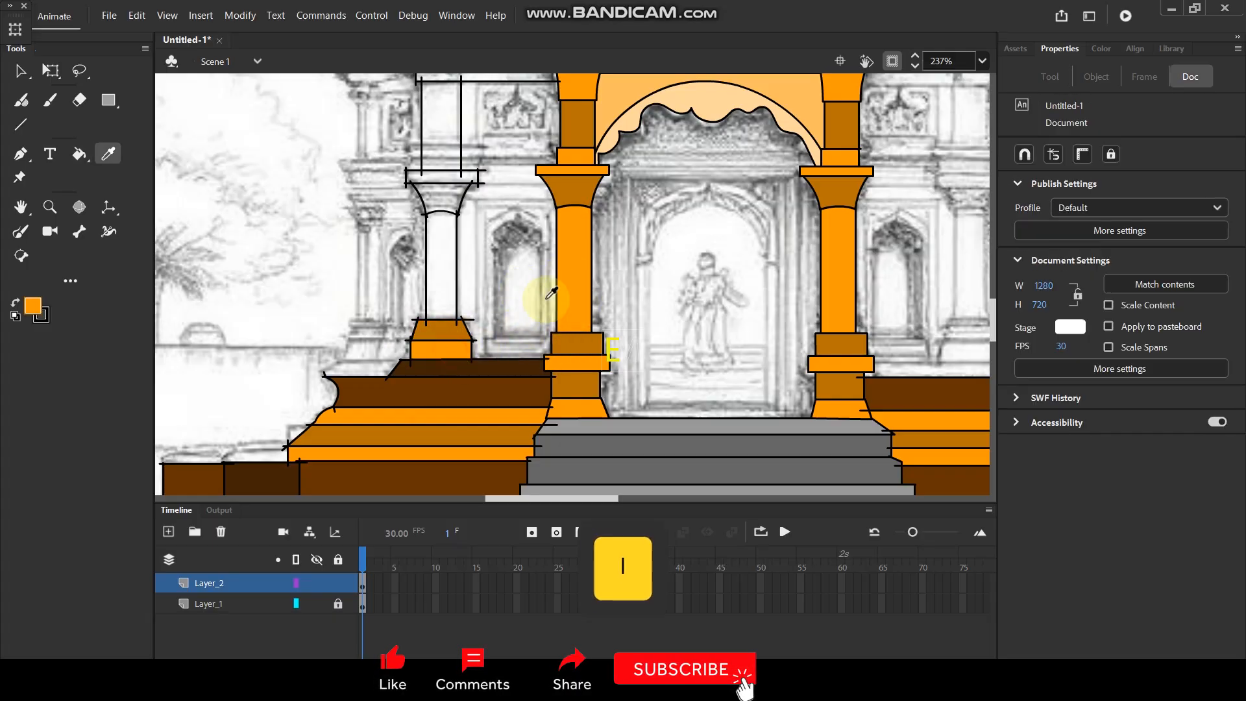
# Fill the pilaster's shaft and capital slab bright orange and its flared capital dark orange, matching the doorway column.
pyautogui.click(445, 266)
pyautogui.press('i')
pyautogui.click(577, 192)
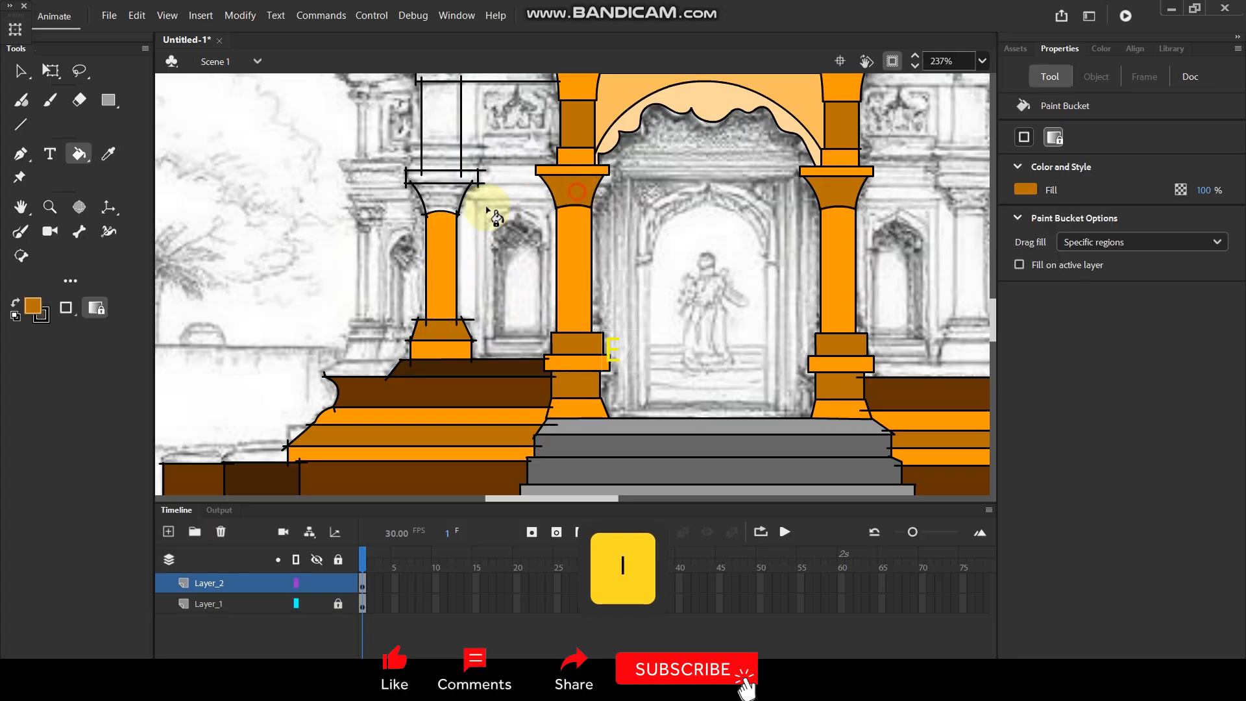
pyautogui.click(451, 206)
pyautogui.press('i')
pyautogui.click(577, 166)
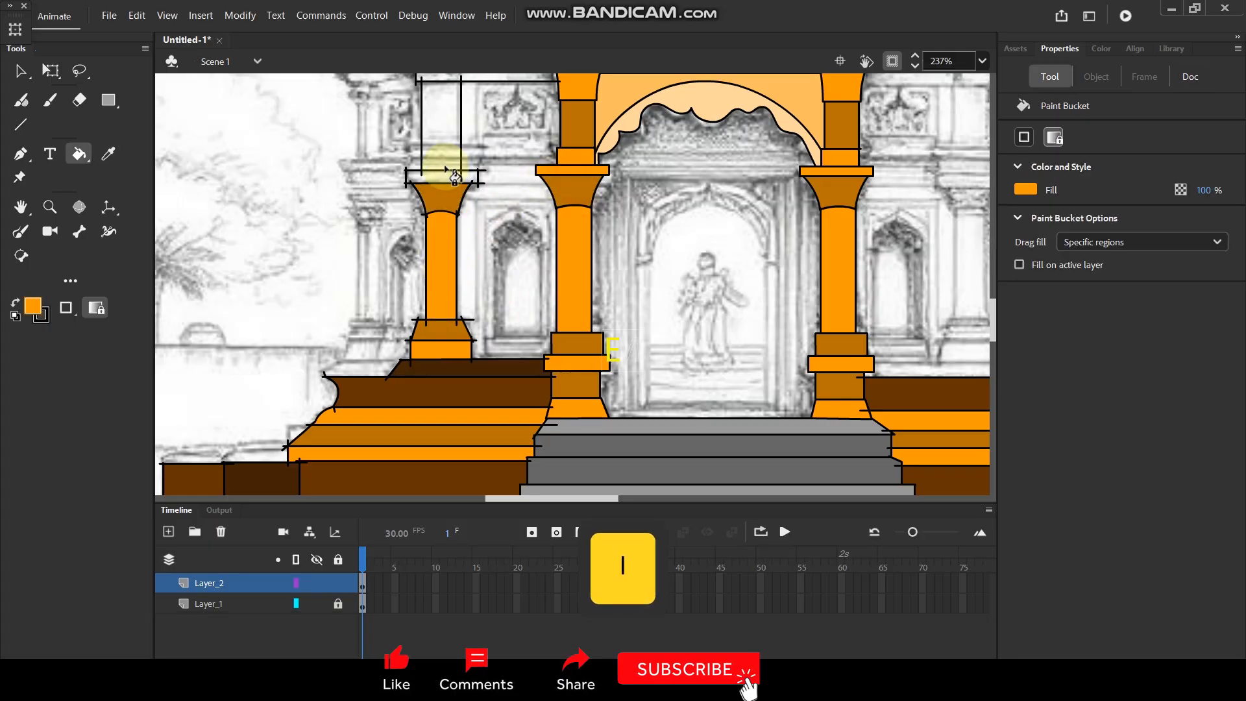
# Fill the pilaster's upper block with the dark orange sampled from the doorway column's upper section.
pyautogui.scroll(3, 493, 214)
pyautogui.press('i')
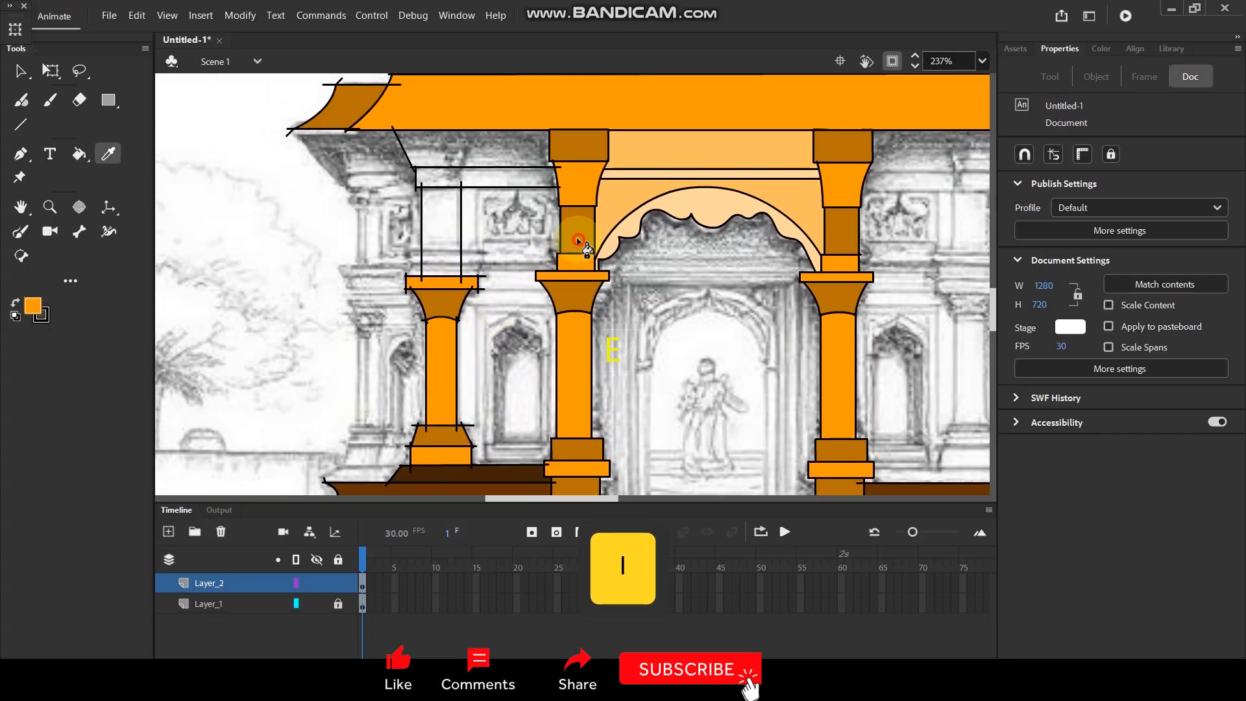
pyautogui.click(577, 228)
pyautogui.click(441, 231)
# Sample the light orange above the doorway arch, darken it to a muted shade, and fill the slanted panel under the left roof.
pyautogui.scroll(2, 505, 234)
pyautogui.press('i')
pyautogui.click(623, 244)
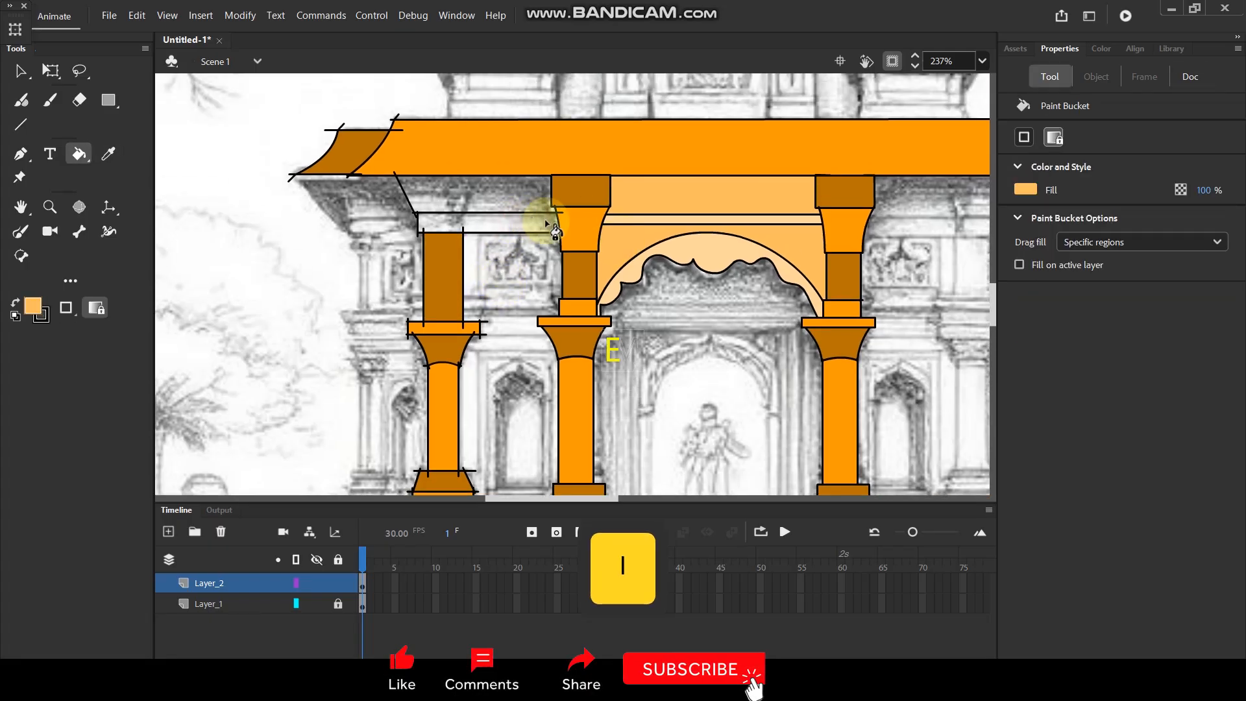
pyautogui.click(481, 192)
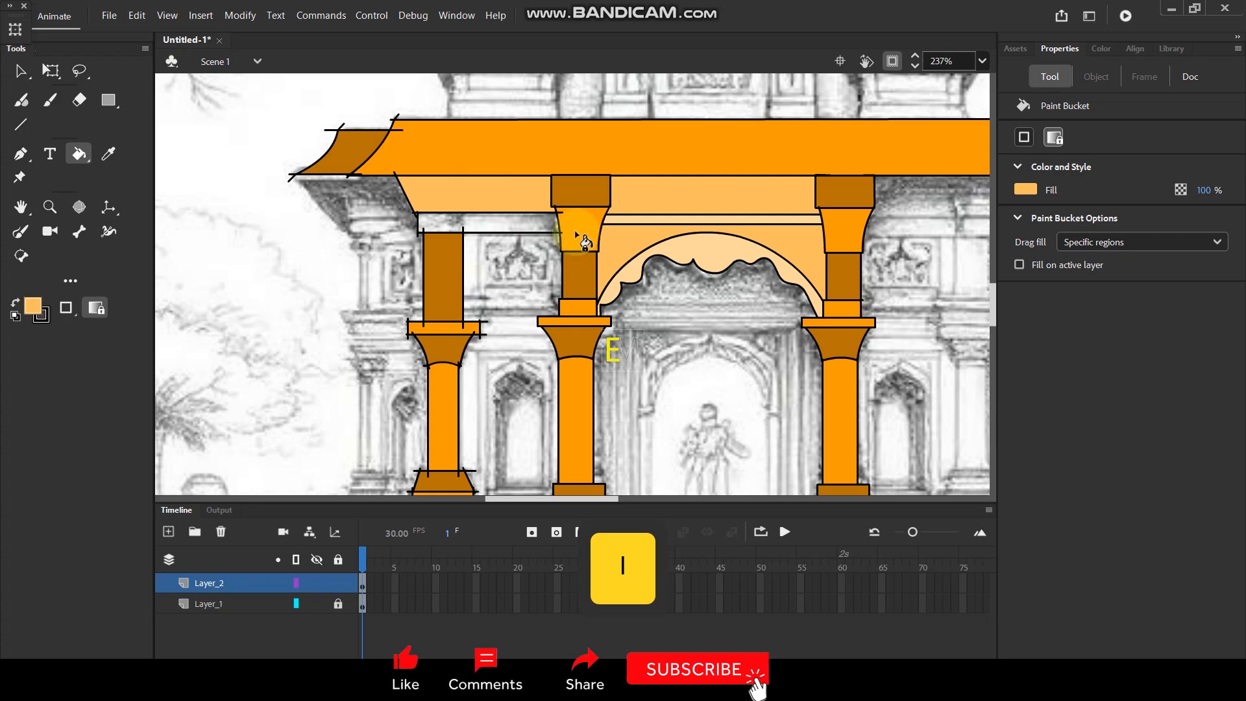
pyautogui.click(32, 305)
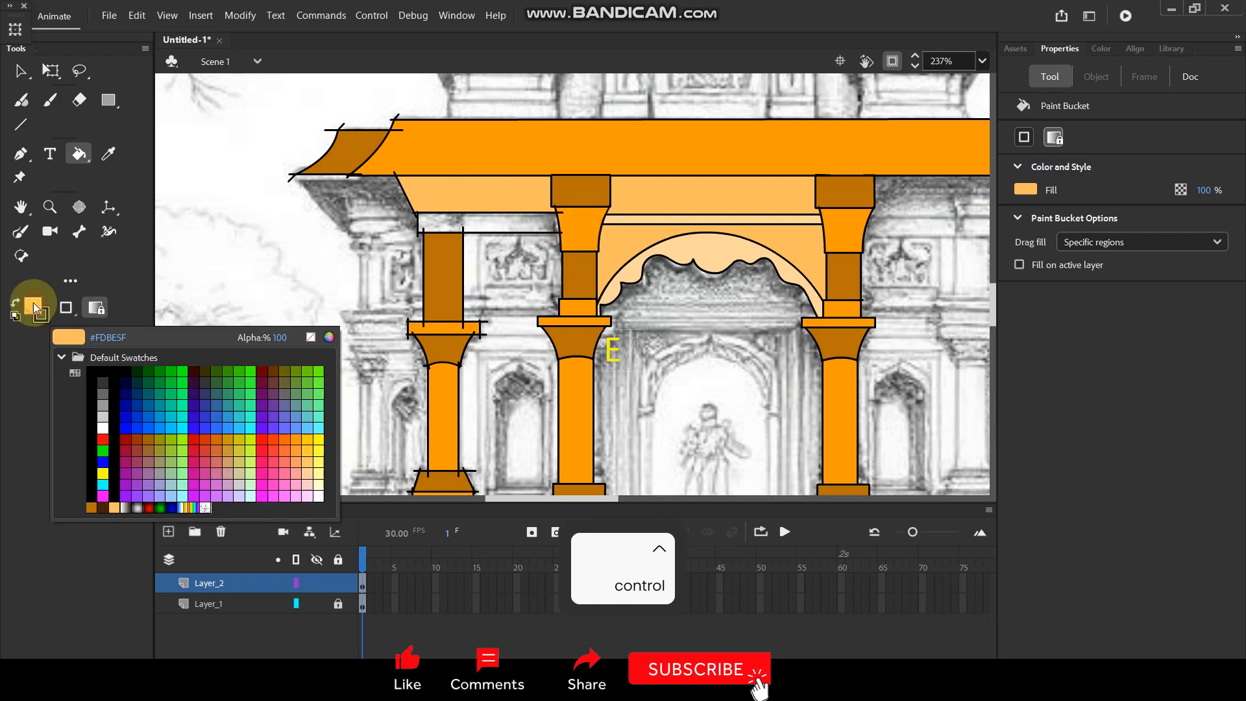
pyautogui.click(329, 339)
pyautogui.moveTo(198, 147); pyautogui.dragTo(214, 184)
pyautogui.click(416, 156)
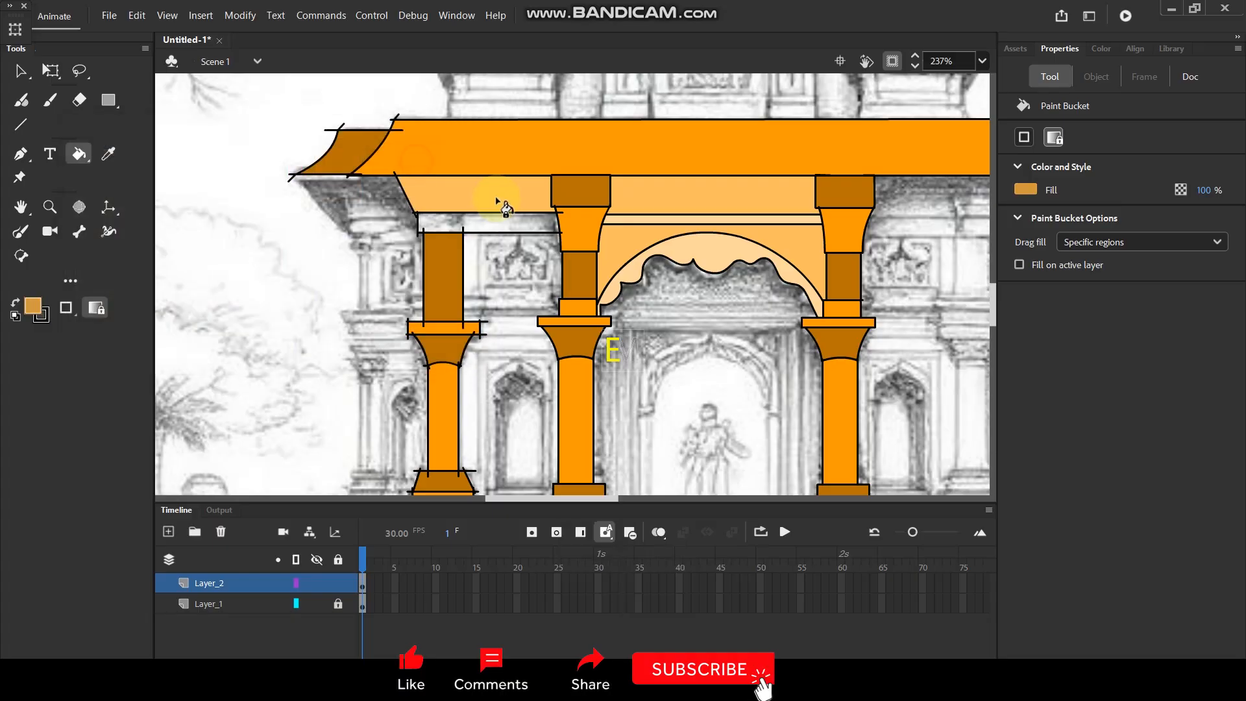
pyautogui.click(495, 199)
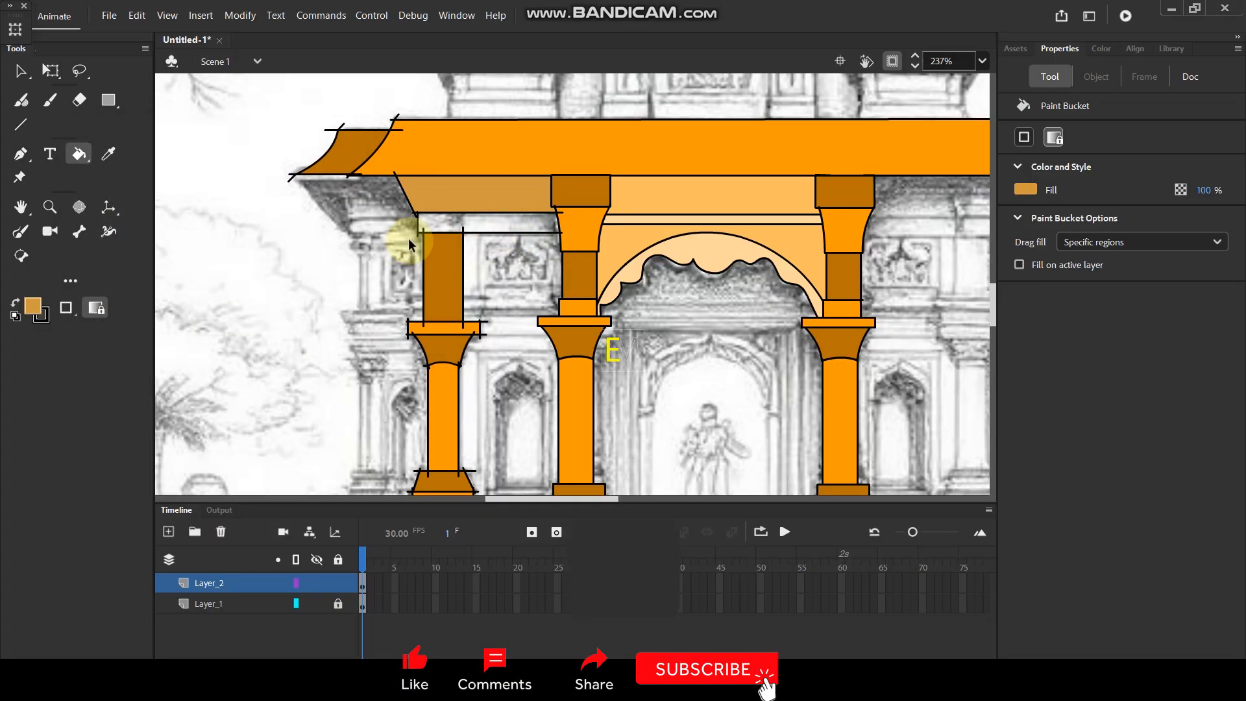
# Fill the narrow beam above the left pilaster with the light orange sampled from the area around the doorway arch.
pyautogui.scroll(6, 409, 247)
pyautogui.press('v')
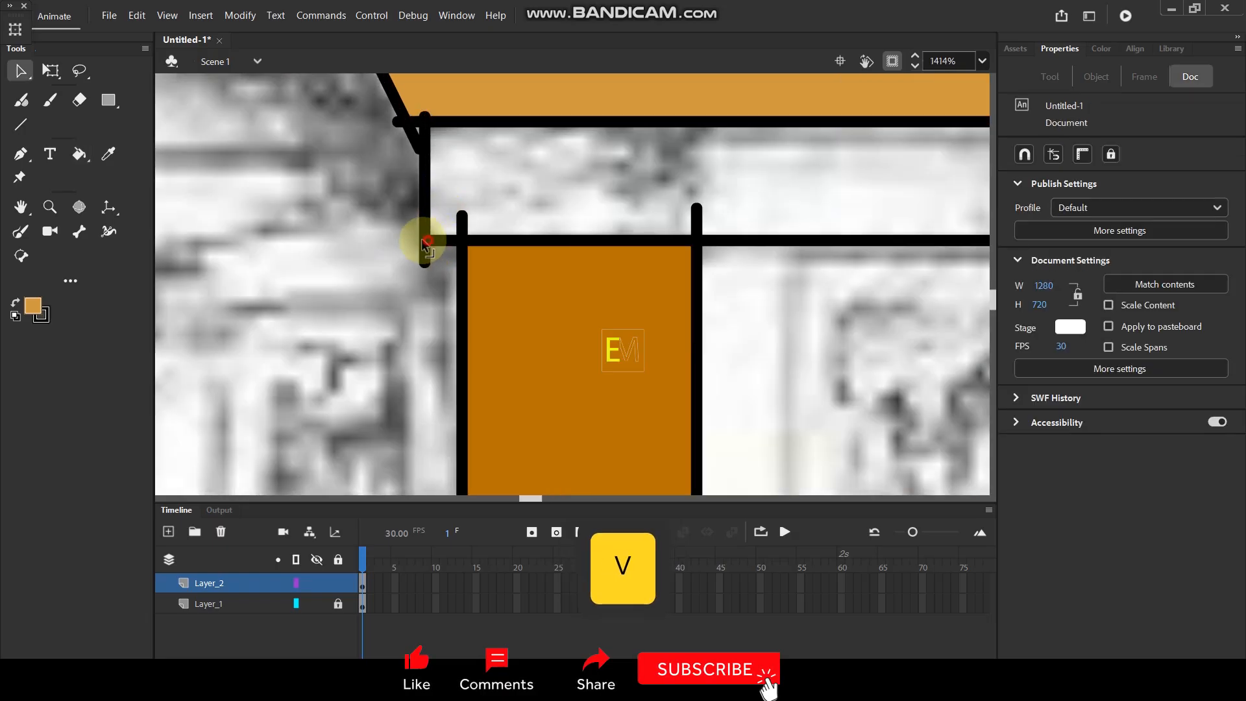
pyautogui.scroll(-8, 441, 218)
pyautogui.scroll(2, 590, 233)
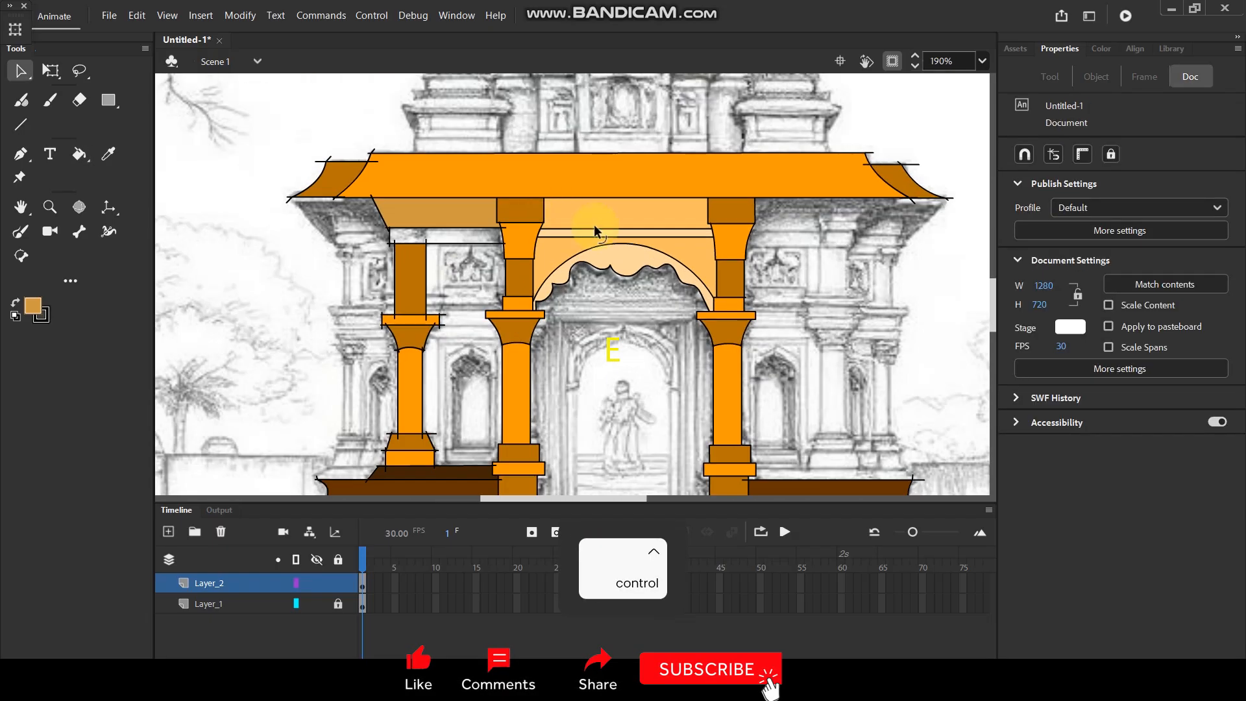
pyautogui.press('i')
pyautogui.click(558, 250)
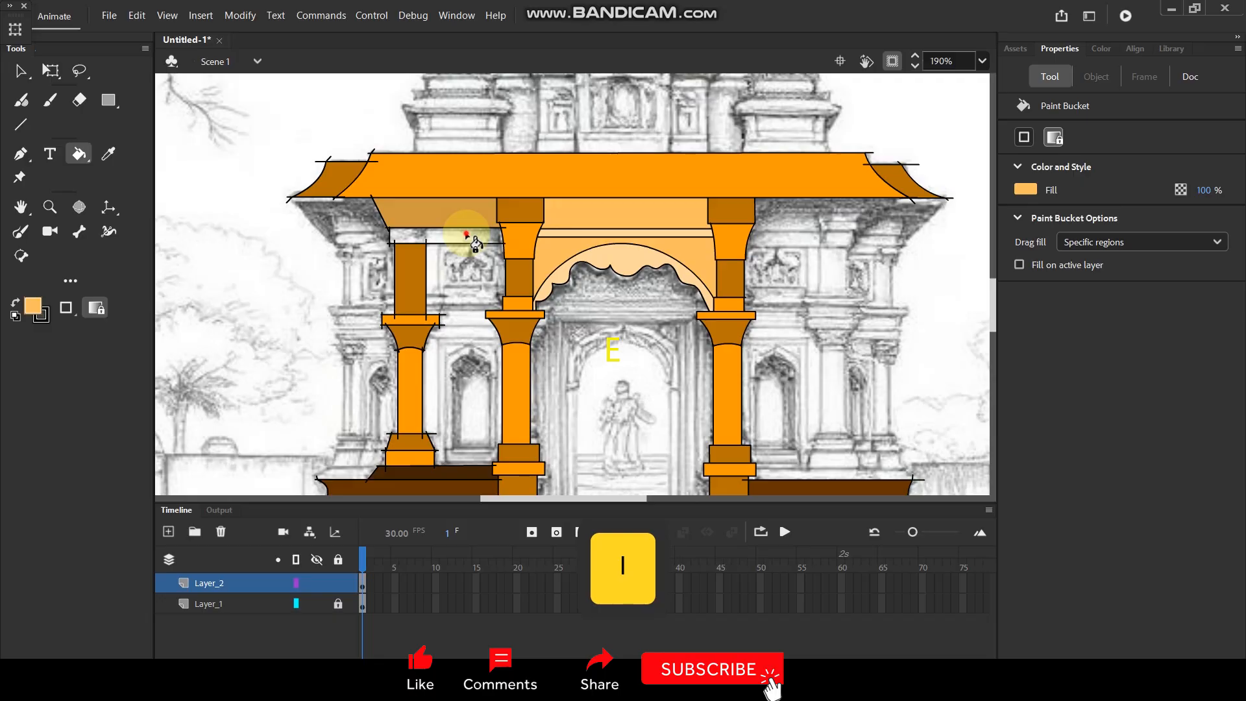
# Delete the overshooting line ends along the left side of the tapered base block, including the shaft's left line end inside it.
pyautogui.click(21, 70)
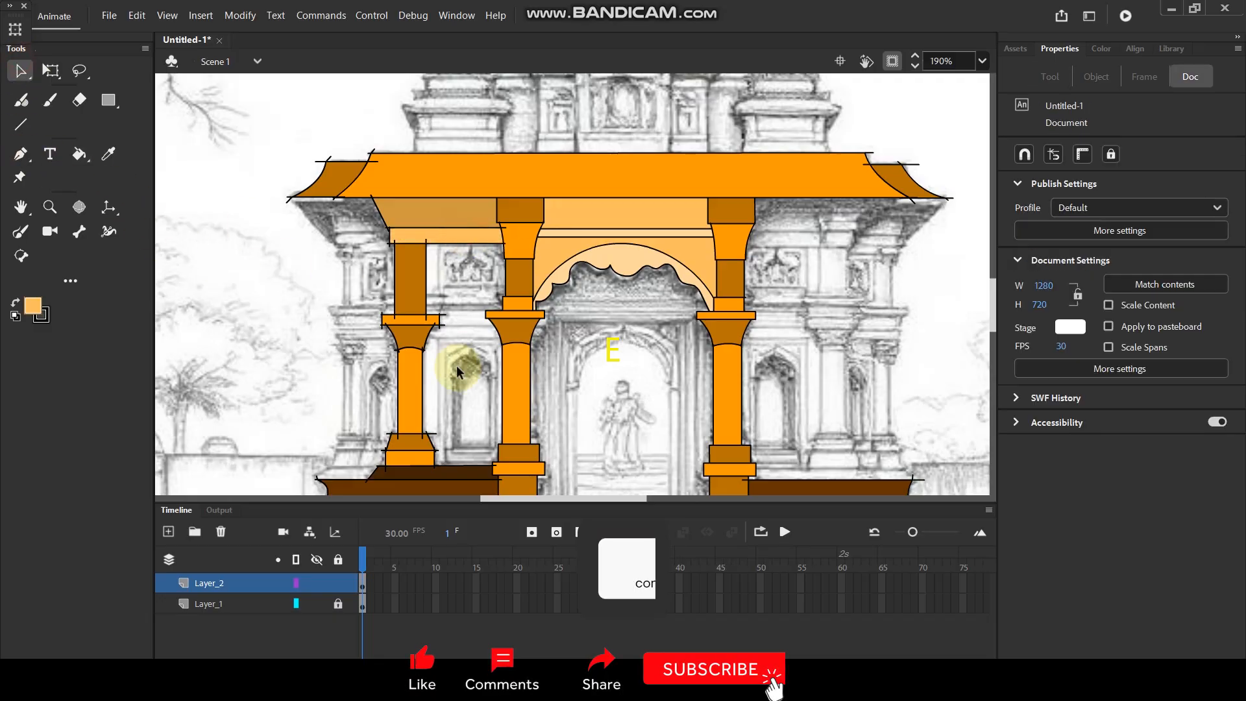
pyautogui.scroll(-1, 450, 291)
pyautogui.scroll(3, 452, 290)
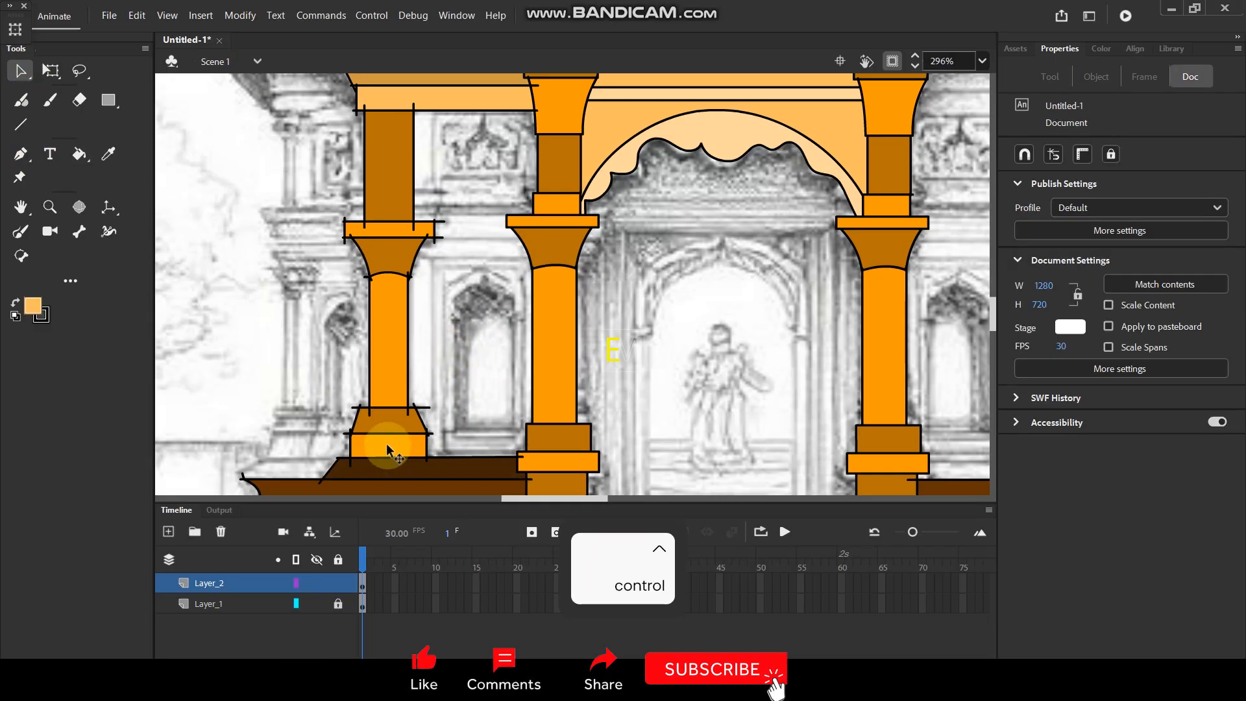
pyautogui.scroll(-3, 389, 435)
pyautogui.scroll(7, 377, 441)
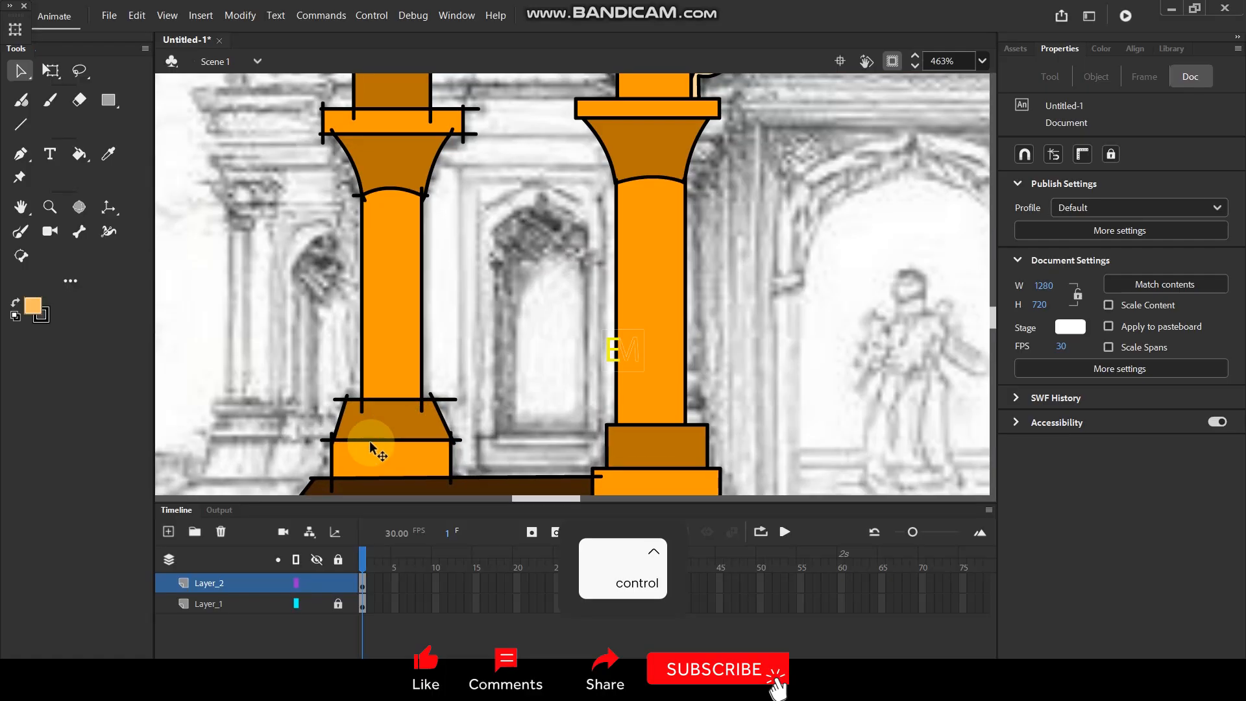
pyautogui.click(318, 423)
pyautogui.press('Delete')
pyautogui.click(342, 411)
pyautogui.press('Delete')
pyautogui.click(355, 325)
pyautogui.press('Delete')
pyautogui.click(375, 316)
pyautogui.press('Delete')
pyautogui.click(409, 350)
pyautogui.press('Delete')
# Delete the overshooting line ends at the right corners of the tapered base block and the shaft's right line end inside it.
pyautogui.click(560, 343)
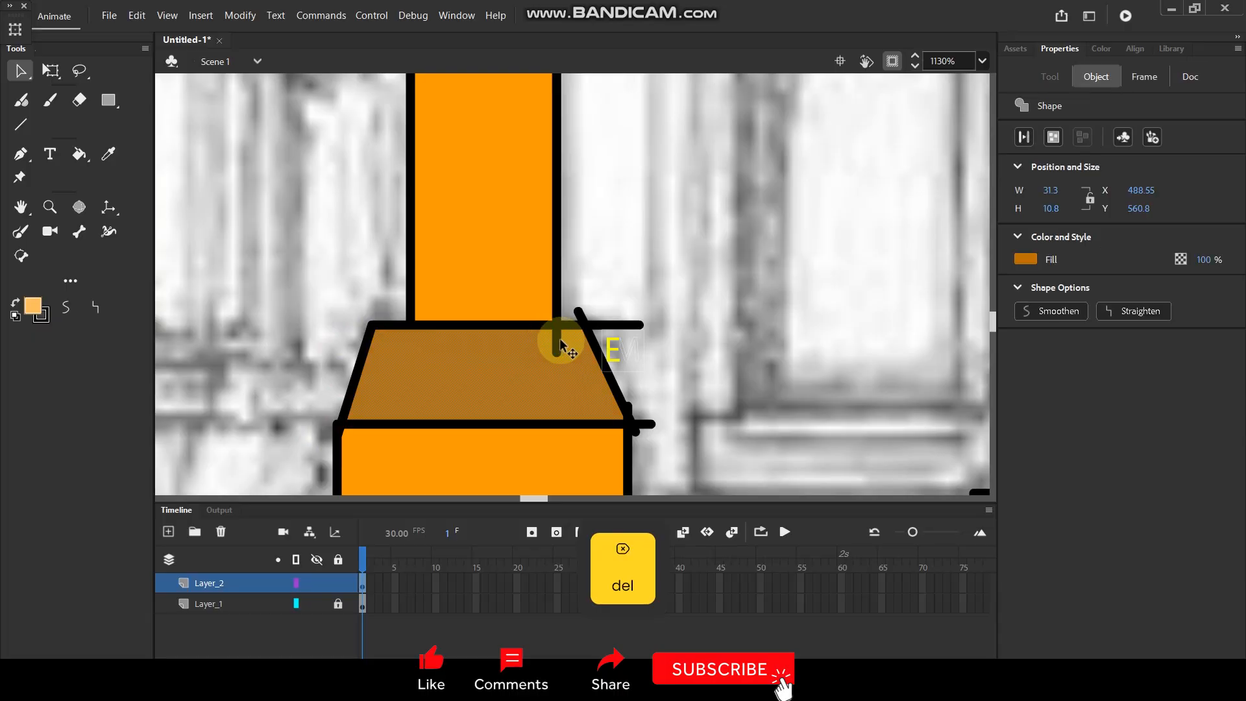
pyautogui.click(578, 315)
pyautogui.press('Delete')
pyautogui.click(620, 325)
pyautogui.press('Delete')
pyautogui.click(644, 423)
pyautogui.press('Delete')
pyautogui.click(626, 404)
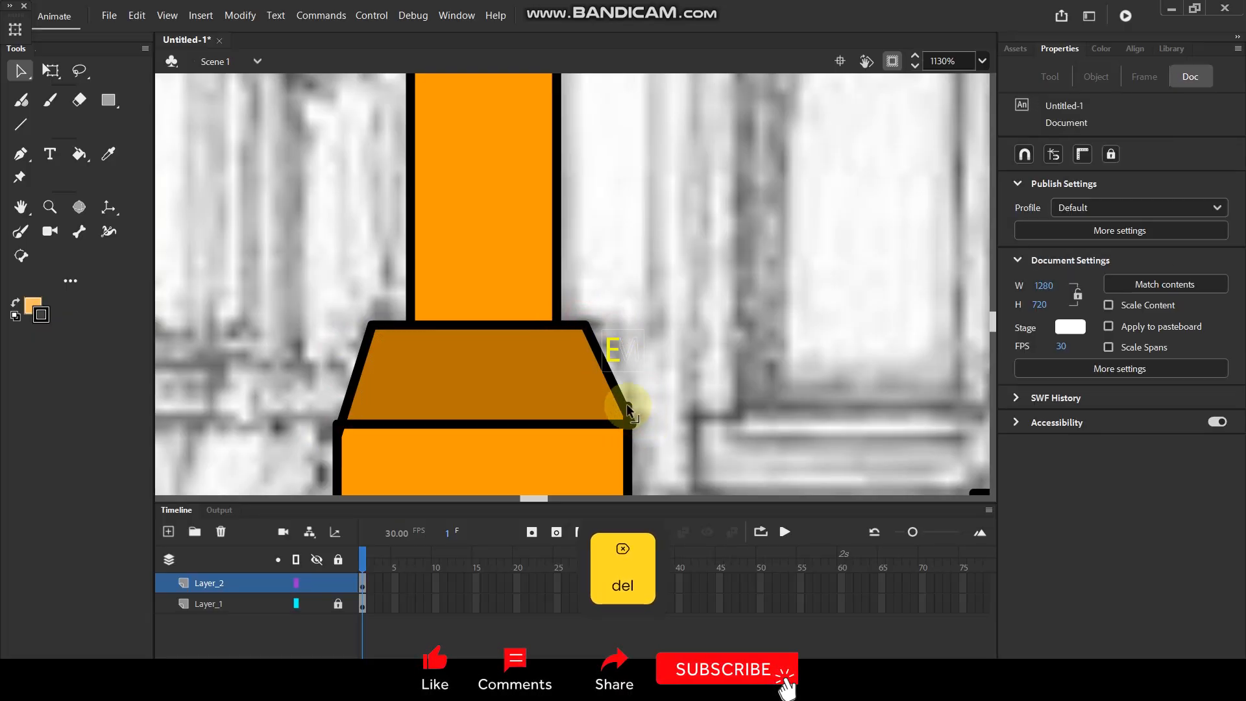
pyautogui.press('Delete')
# Delete the base block's side line ends running into the ledge and the overshoot of the ledge's slanted end line.
pyautogui.moveTo(657, 418); pyautogui.dragTo(670, 238)
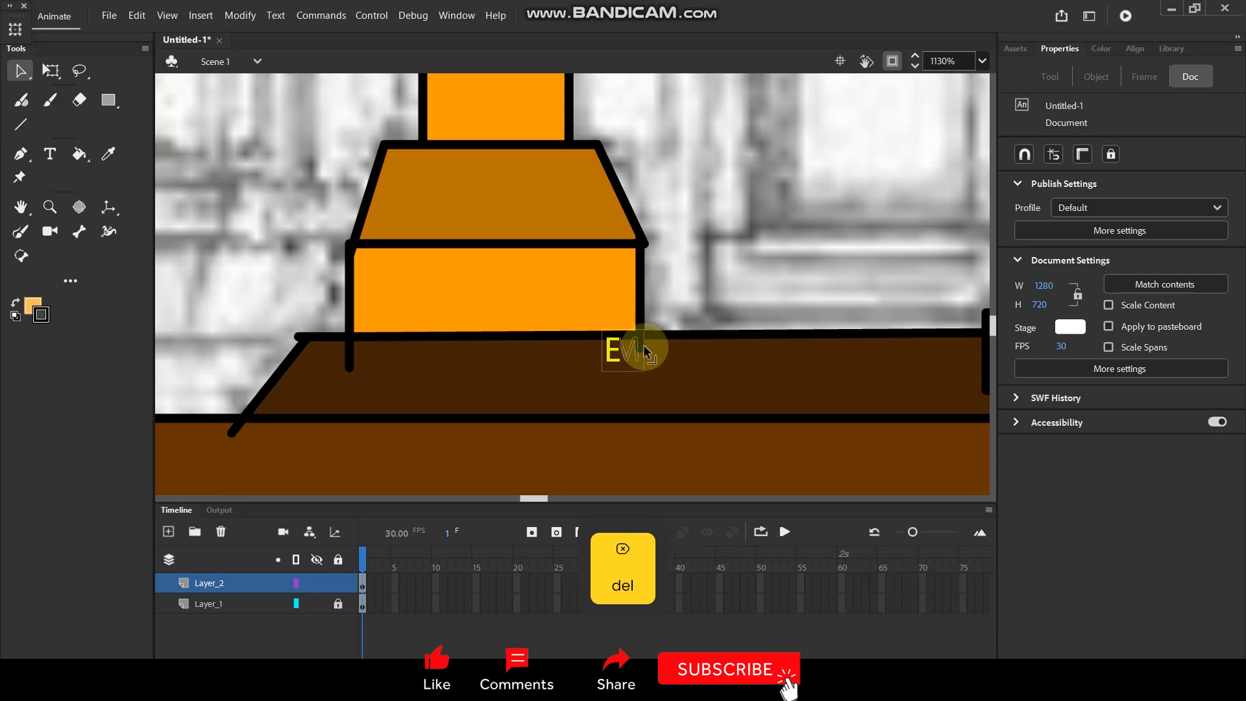
pyautogui.click(644, 348)
pyautogui.press('Delete')
pyautogui.press('Delete')
pyautogui.click(349, 360)
pyautogui.press('Delete')
pyautogui.click(236, 434)
pyautogui.press('Delete')
# Delete the overshooting line ends on both sides where the flared capital meets the shaft.
pyautogui.scroll(8, 491, 203)
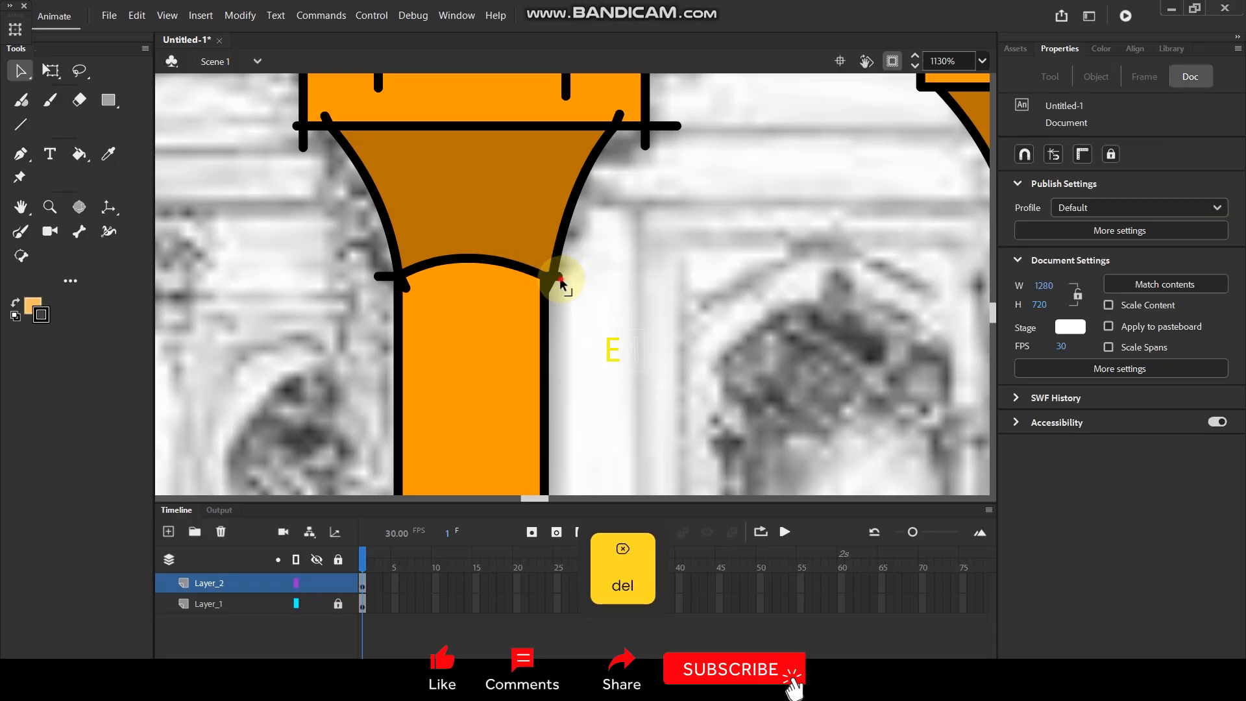
pyautogui.click(550, 288)
pyautogui.press('Delete')
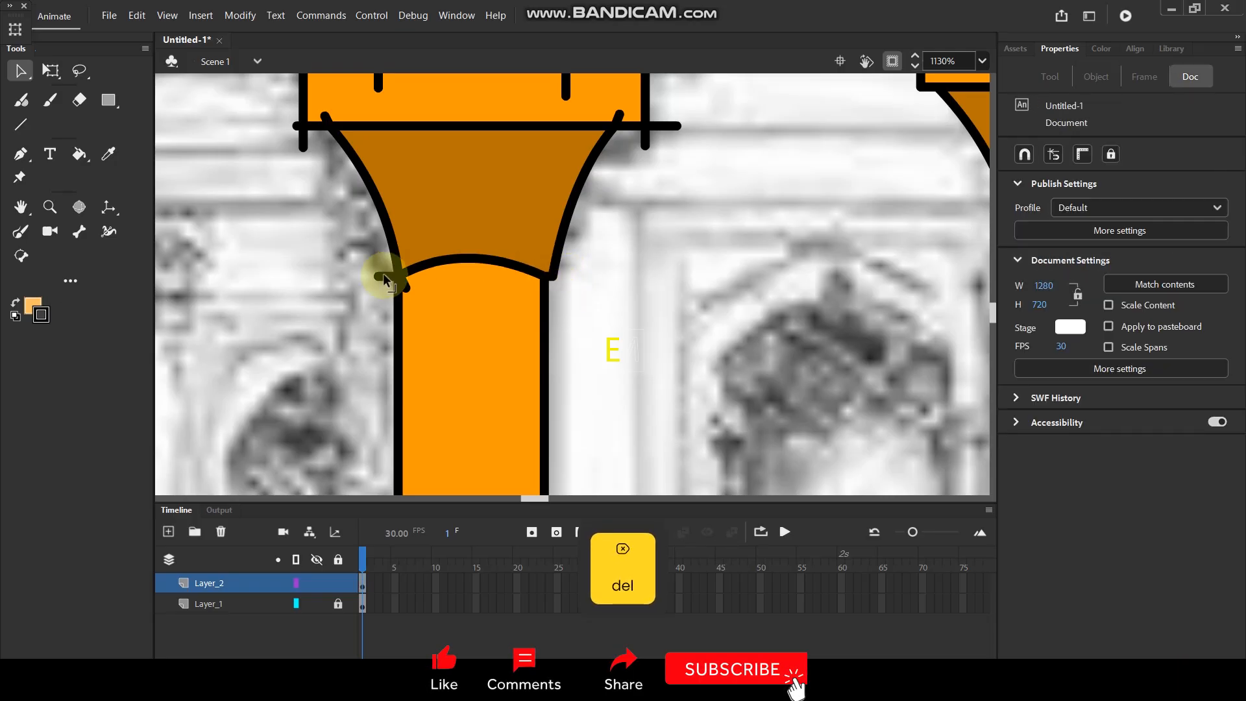
pyautogui.click(404, 287)
pyautogui.press('Delete')
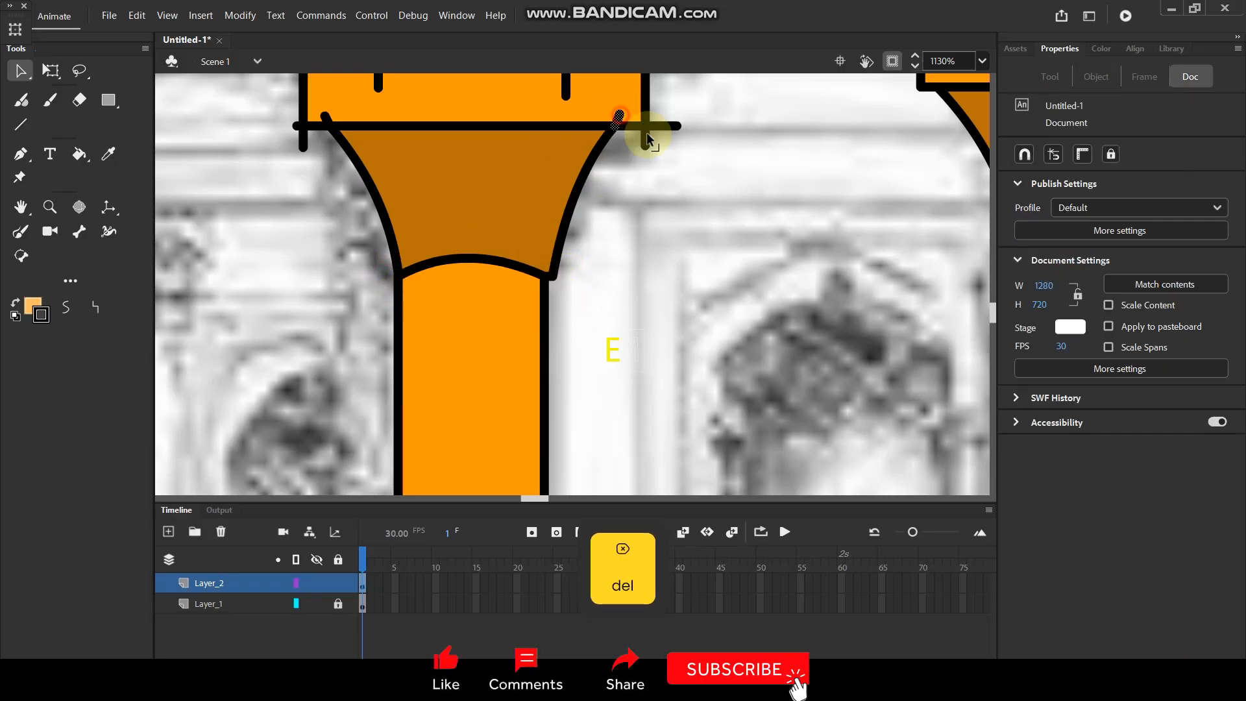
# Delete the line ends overshooting the lower corners of the capital's slab.
pyautogui.click(646, 141)
pyautogui.press('Delete')
pyautogui.click(666, 126)
pyautogui.press('Delete')
pyautogui.moveTo(580, 199); pyautogui.dragTo(596, 348)
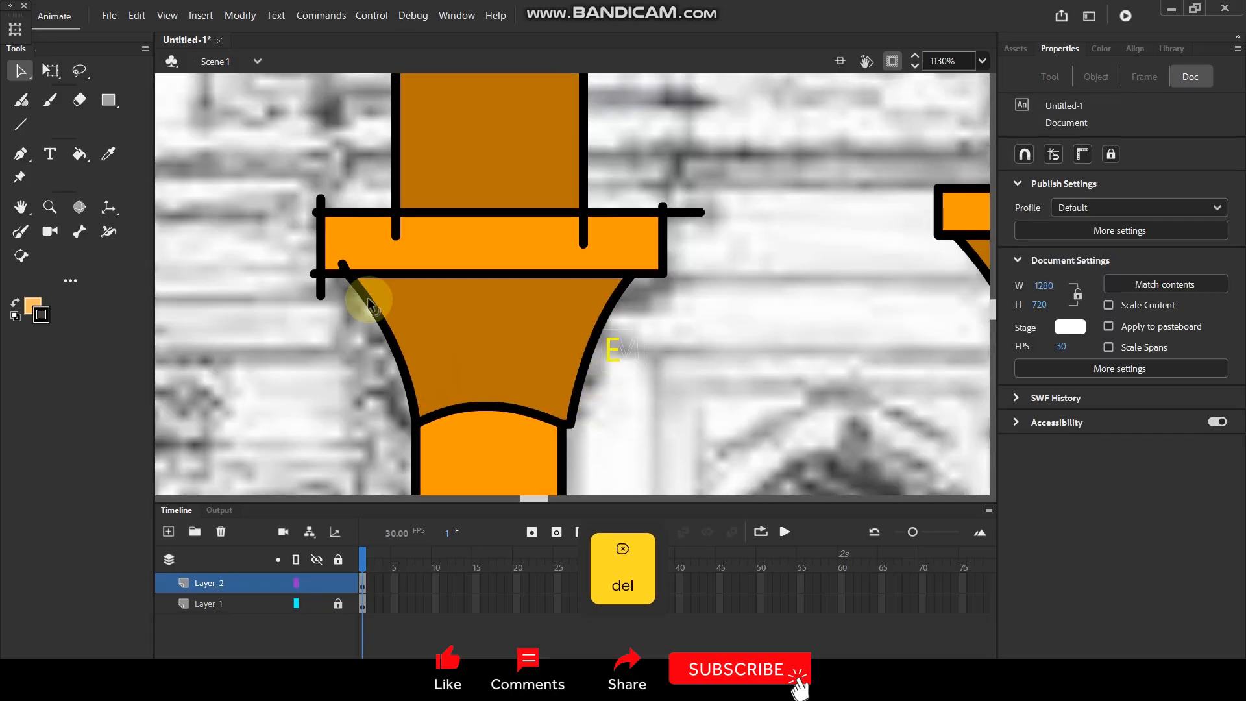
pyautogui.click(313, 276)
pyautogui.press('Delete')
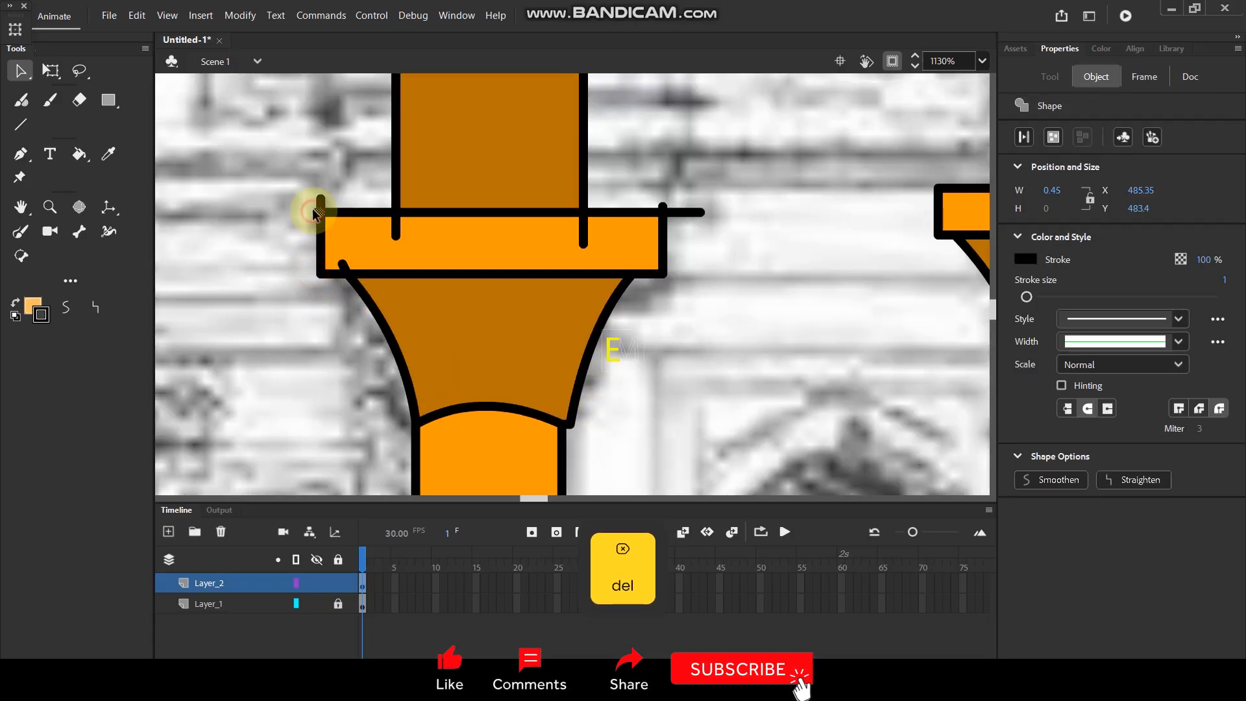
# Delete the shaft line ends running into the capital's slab and the line ends overshooting the slab's upper corners.
pyautogui.click(392, 228)
pyautogui.press('Delete')
pyautogui.press('Delete')
pyautogui.click(584, 226)
pyautogui.press('Delete')
pyautogui.click(663, 205)
pyautogui.press('Delete')
pyautogui.click(695, 211)
# Delete both side line ends of the pilaster's upper shaft where they run into the beam above.
pyautogui.press('Delete')
pyautogui.moveTo(568, 182); pyautogui.dragTo(570, 421)
pyautogui.moveTo(577, 209); pyautogui.dragTo(577, 409)
pyautogui.click(393, 216)
pyautogui.press('Delete')
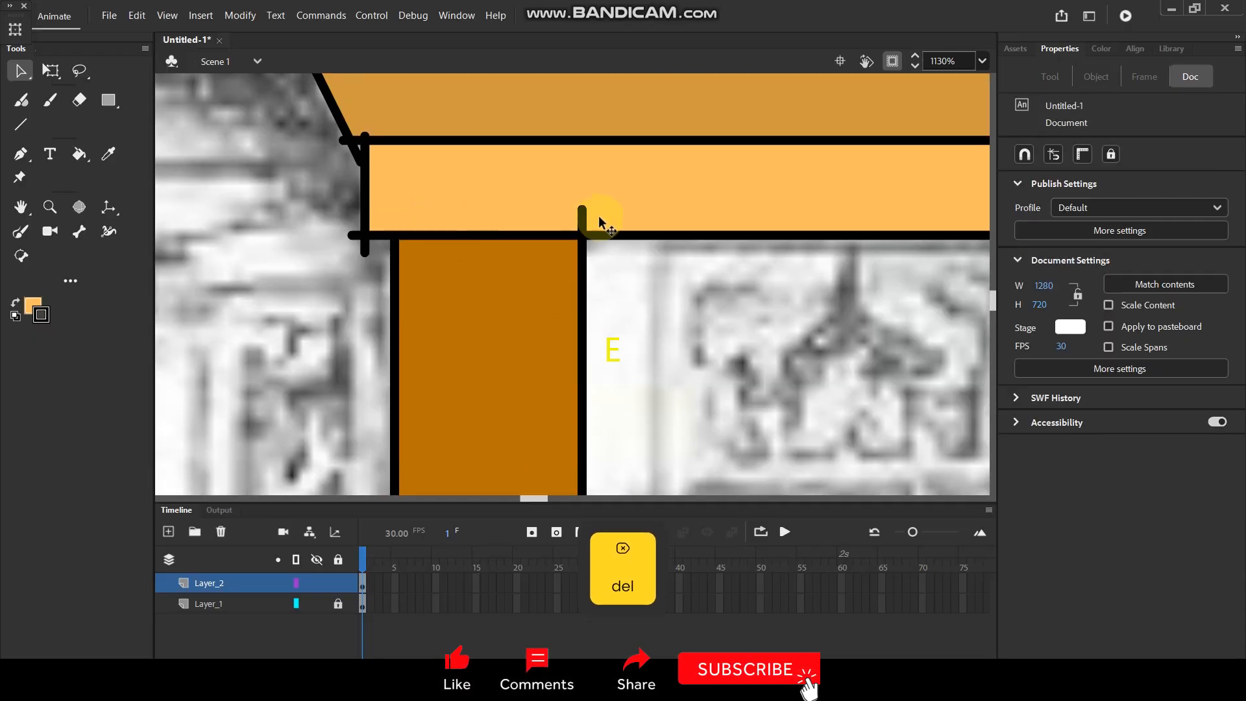
pyautogui.click(583, 215)
# Delete the overshooting line ends at the outer lower and upper corners of the beam above the pilaster.
pyautogui.press('Delete')
pyautogui.click(364, 247)
pyautogui.press('Delete')
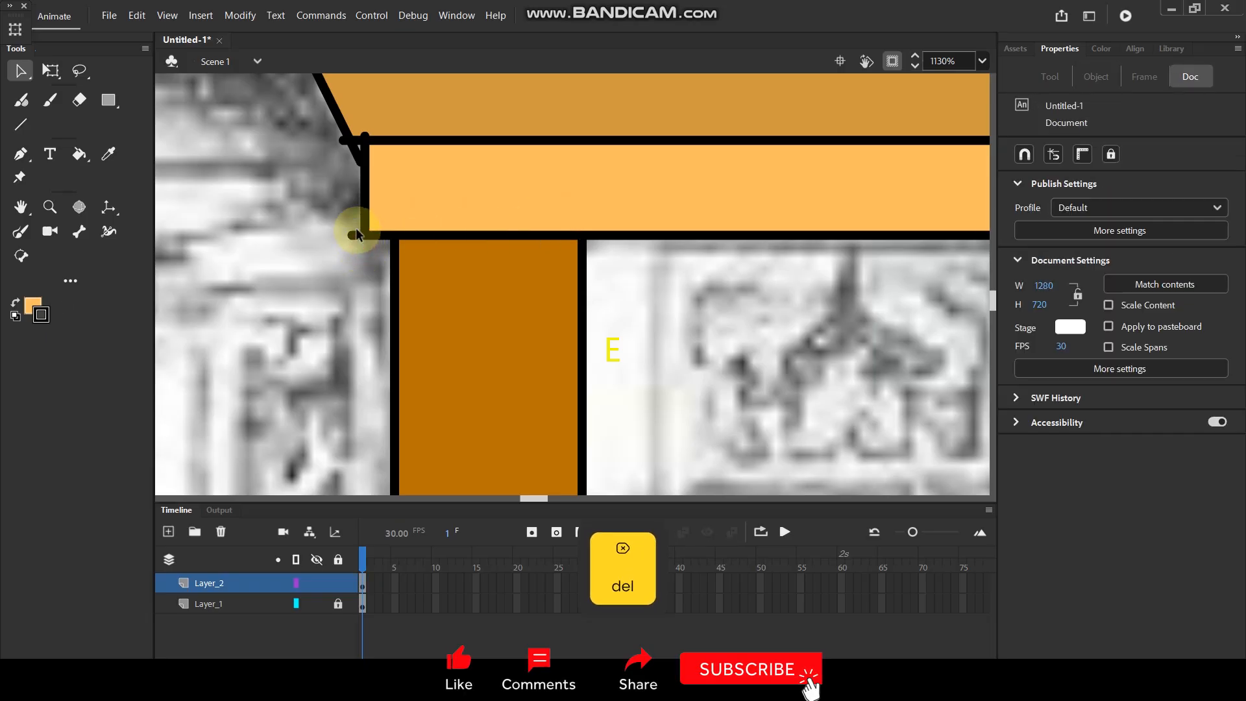
pyautogui.click(354, 236)
pyautogui.press('Delete')
pyautogui.click(353, 151)
pyautogui.press('Delete')
pyautogui.click(367, 142)
pyautogui.press('Delete')
# Delete the beam's horizontal line ends running into the flared capital of the left inner column.
pyautogui.moveTo(515, 152); pyautogui.dragTo(527, 397)
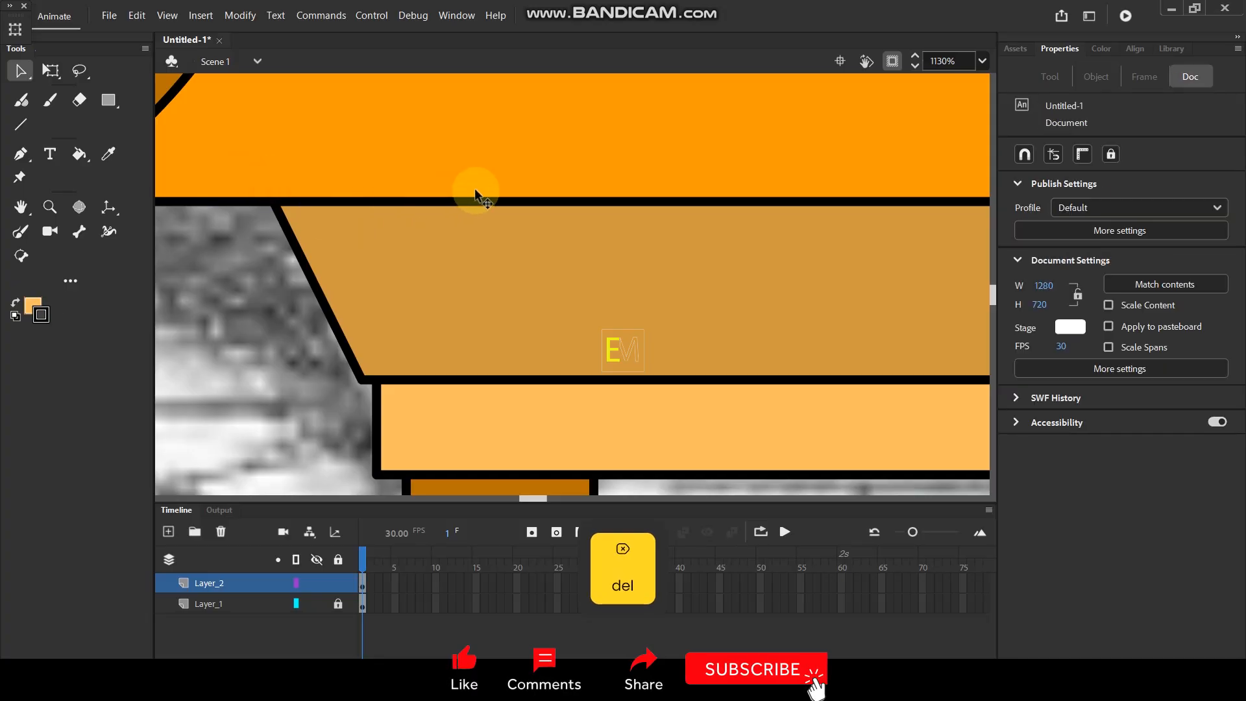
pyautogui.scroll(-8, 474, 188)
pyautogui.scroll(5, 611, 226)
pyautogui.click(543, 249)
pyautogui.press('Delete')
pyautogui.click(544, 300)
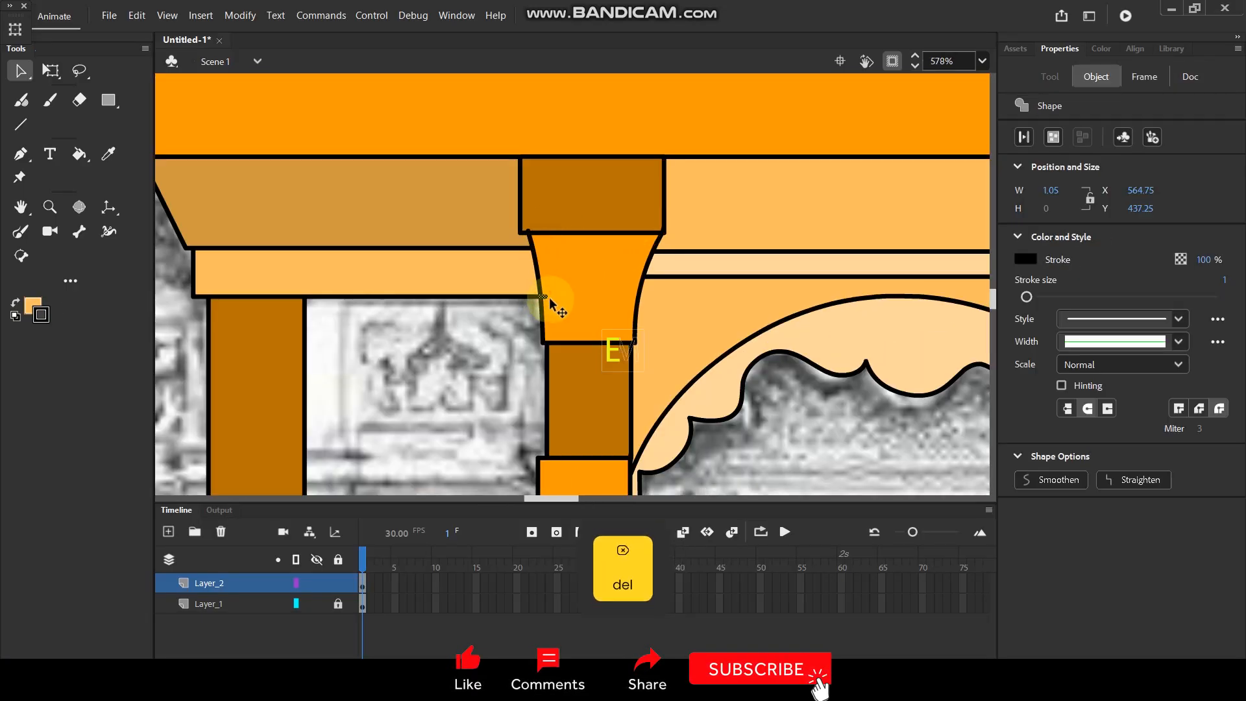
pyautogui.press('Delete')
# Select the left pilaster's base block, tapered block and shaft together with their outlines.
pyautogui.scroll(-6, 617, 234)
pyautogui.scroll(1, 669, 352)
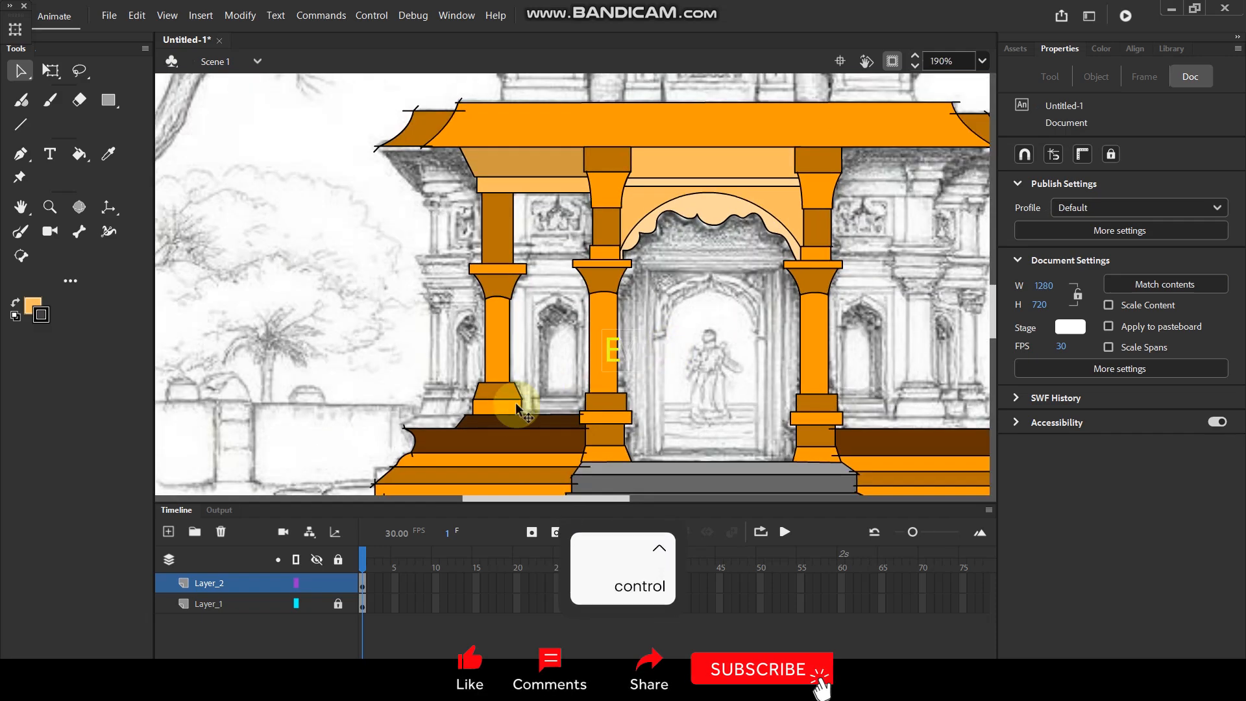
pyautogui.click(503, 414)
pyautogui.scroll(3, 501, 413)
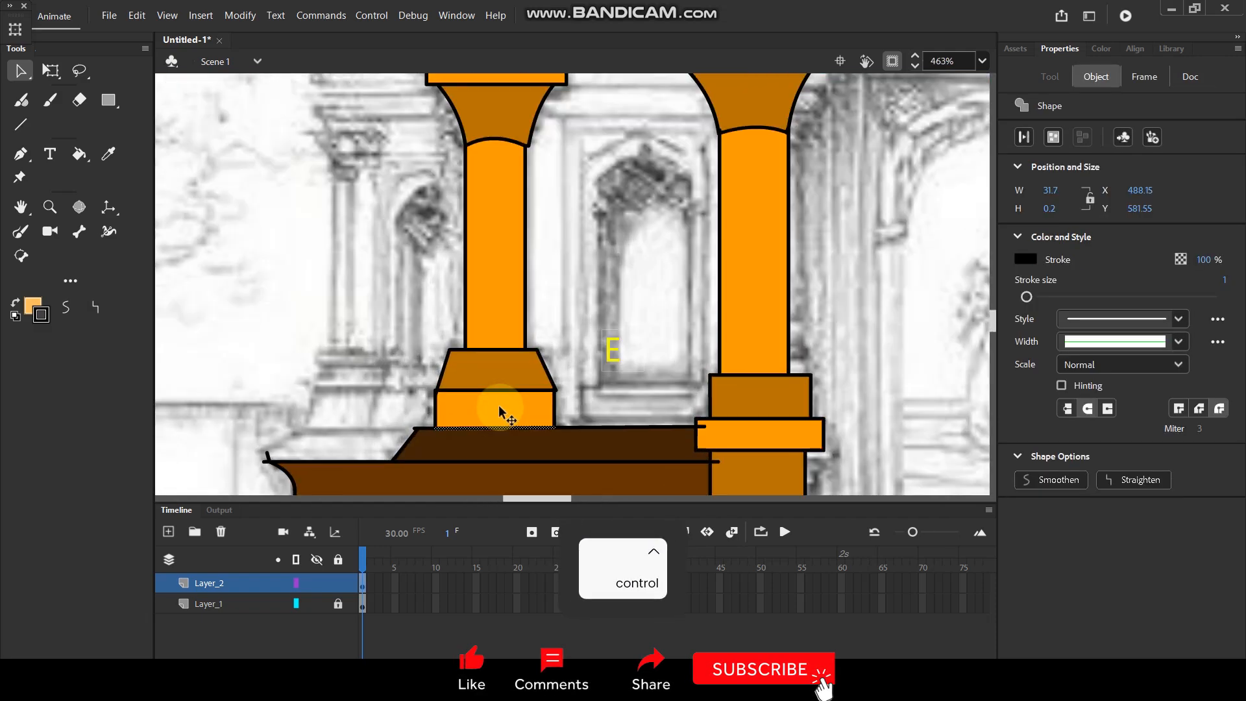
pyautogui.keyDown('shift'); pyautogui.click(436, 413); pyautogui.keyUp('shift')
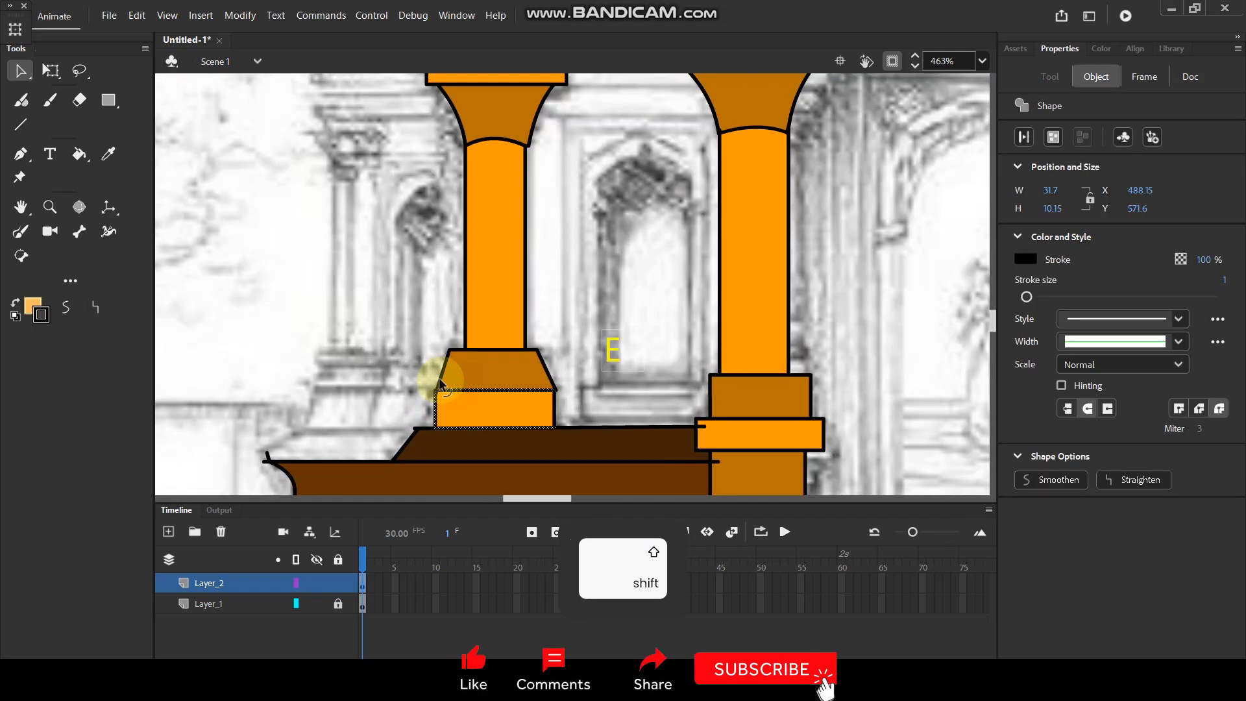
pyautogui.keyDown('shift'); pyautogui.click(474, 375); pyautogui.keyUp('shift')
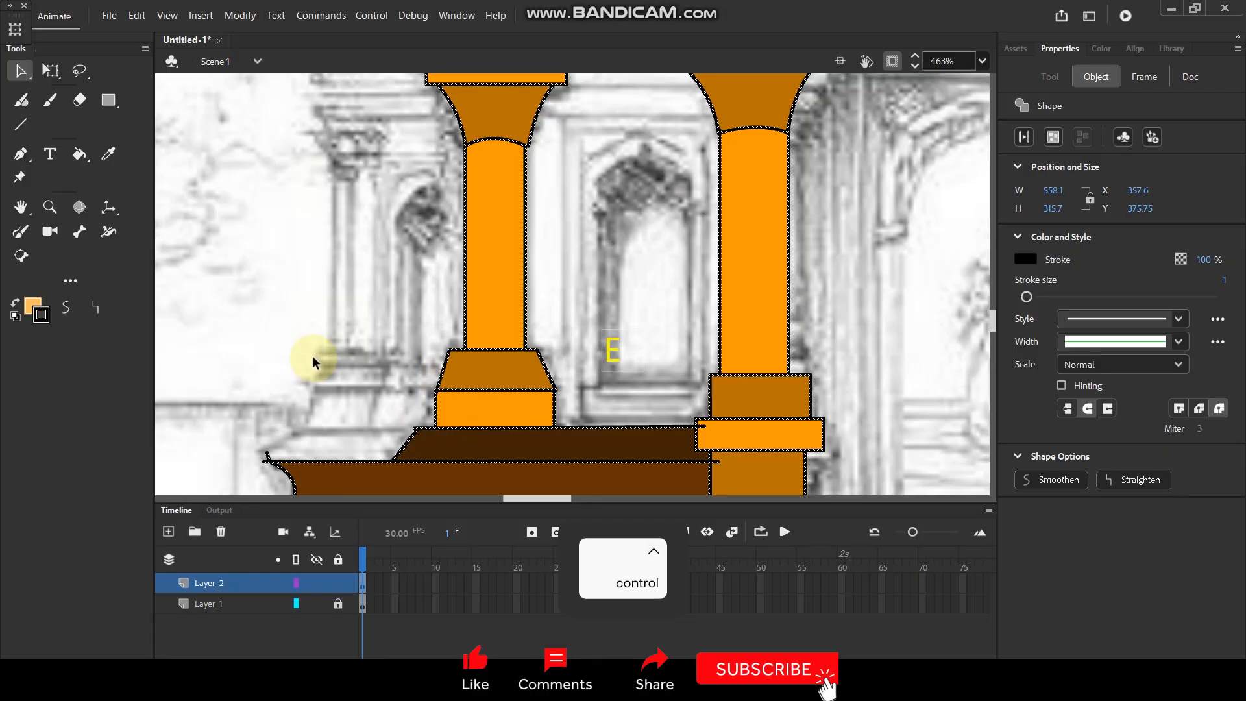
pyautogui.keyDown('shift'); pyautogui.click(474, 411); pyautogui.keyUp('shift')
pyautogui.keyDown('shift'); pyautogui.click(484, 367); pyautogui.keyUp('shift')
pyautogui.keyDown('shift'); pyautogui.click(490, 327); pyautogui.keyUp('shift')
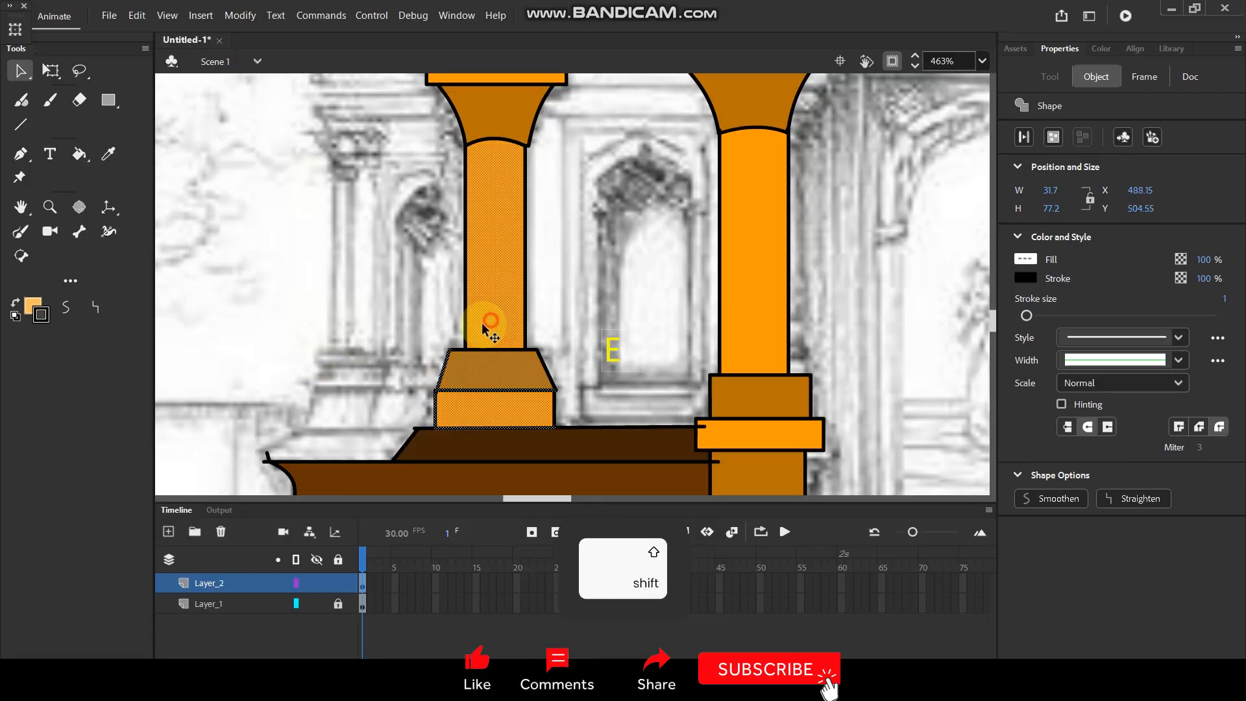
pyautogui.keyDown('shift'); pyautogui.click(456, 355); pyautogui.keyUp('shift')
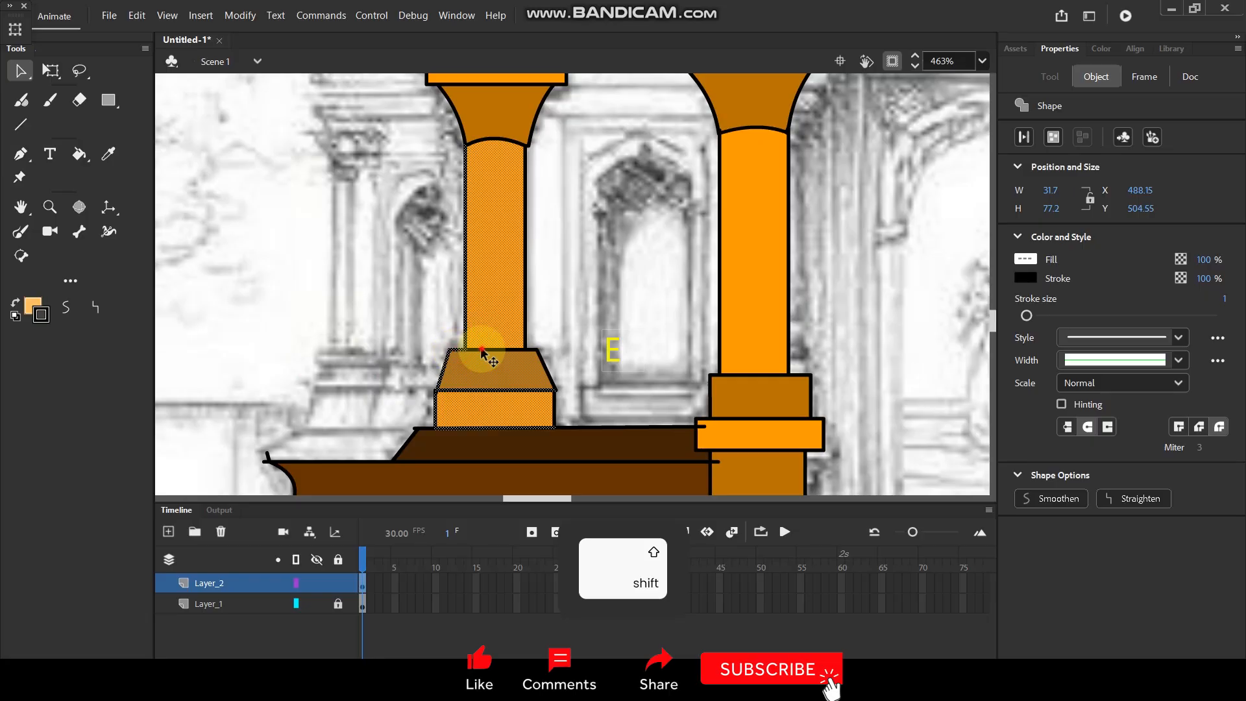
pyautogui.keyDown('shift'); pyautogui.click(557, 409); pyautogui.keyUp('shift')
# Add the flared capital, its slab and the upper shaft with their outlines to the selection.
pyautogui.press('space')
pyautogui.moveTo(573, 251); pyautogui.dragTo(587, 365)
pyautogui.keyDown('shift'); pyautogui.click(542, 357); pyautogui.keyUp('shift')
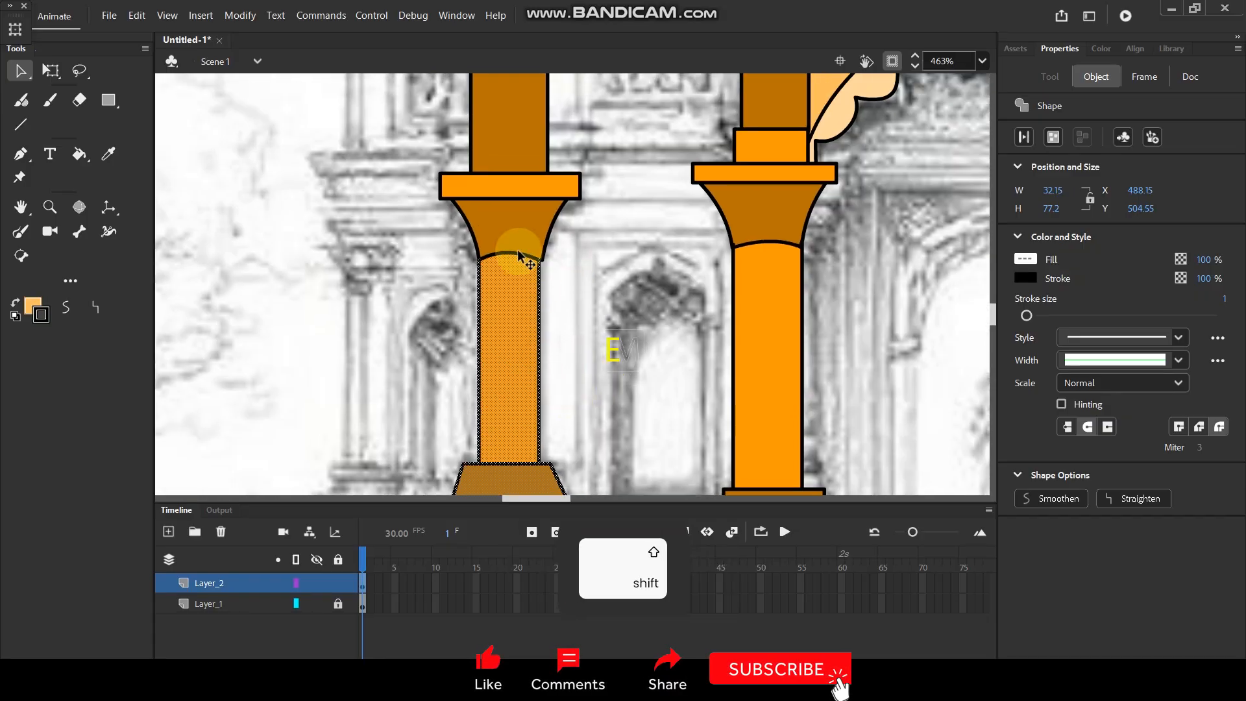
pyautogui.keyDown('shift'); pyautogui.click(493, 228); pyautogui.keyUp('shift')
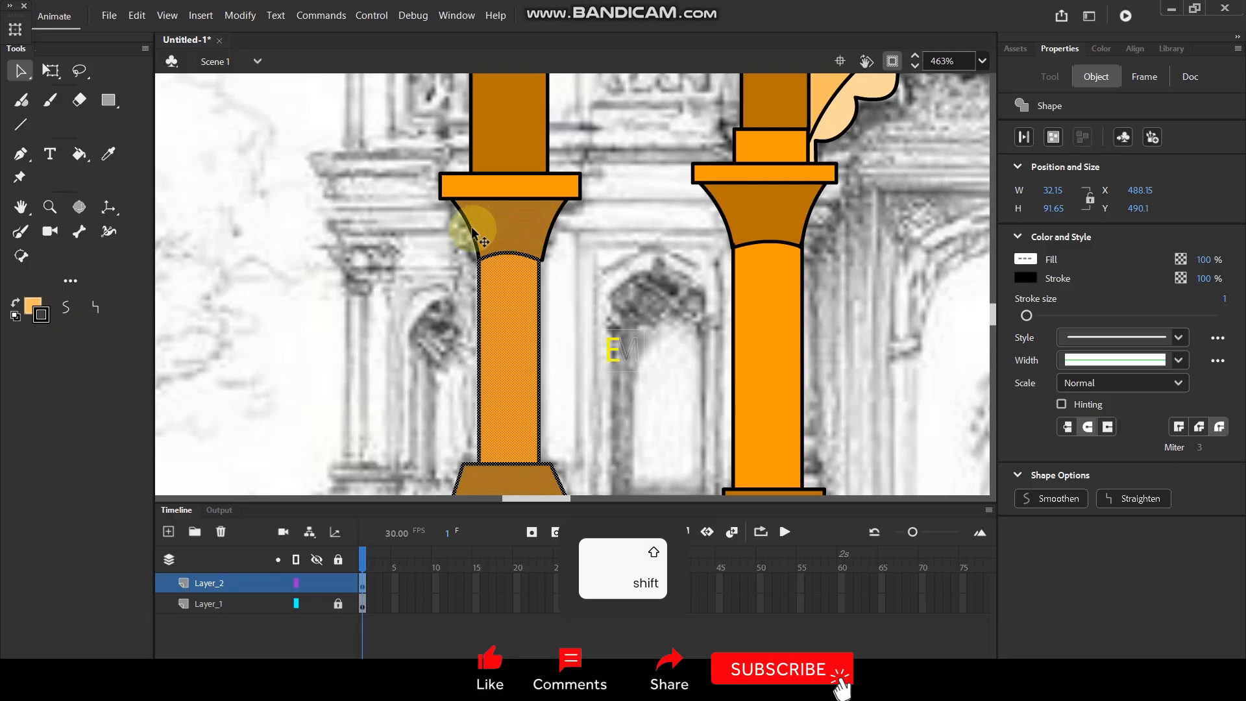
pyautogui.keyDown('shift'); pyautogui.click(484, 229); pyautogui.keyUp('shift')
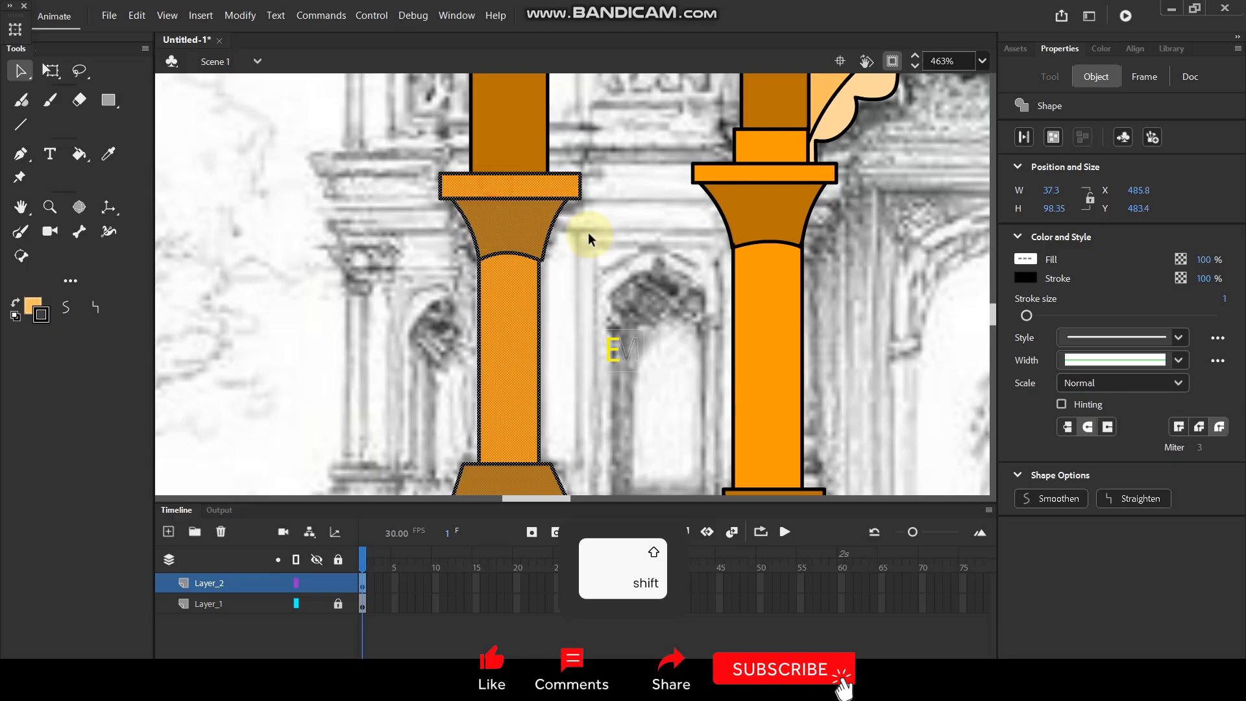
pyautogui.scroll(5, 584, 236)
pyautogui.keyDown('shift'); pyautogui.click(514, 285); pyautogui.keyUp('shift')
pyautogui.scroll(-5, 565, 291)
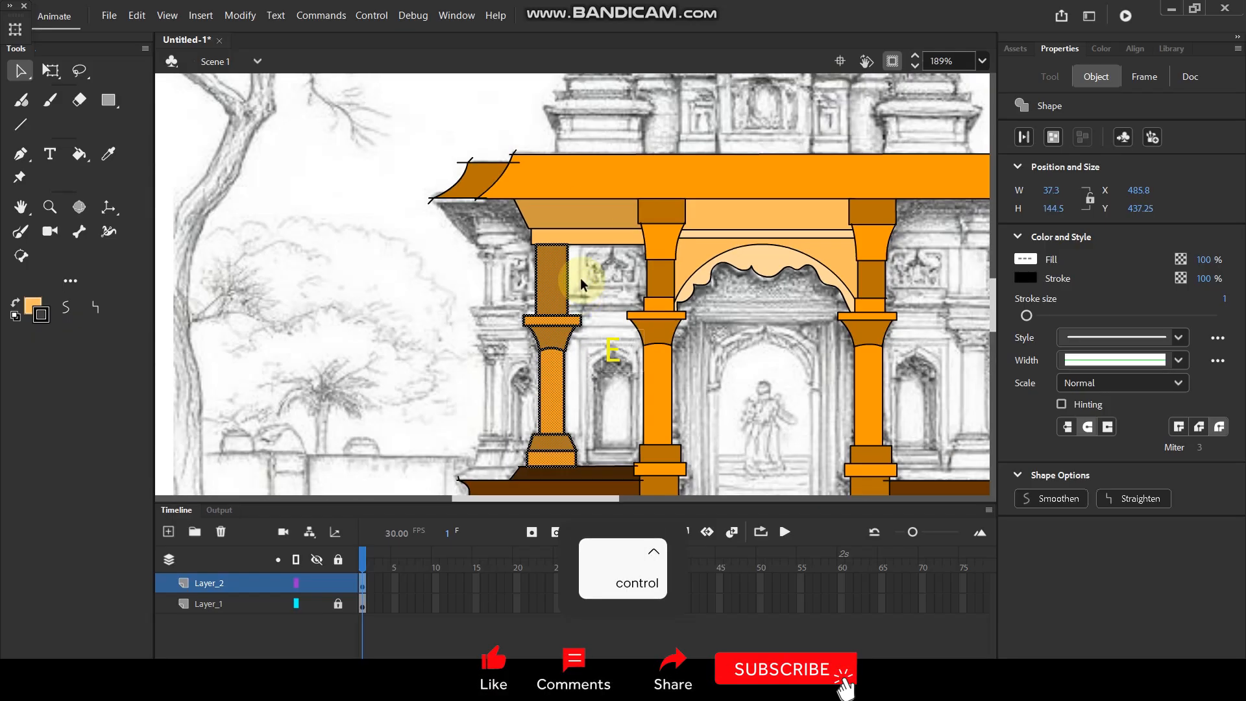
# Add the beam and the slanted panel above the left pilaster to the selection.
pyautogui.scroll(3, 587, 189)
pyautogui.scroll(1, 376, 290)
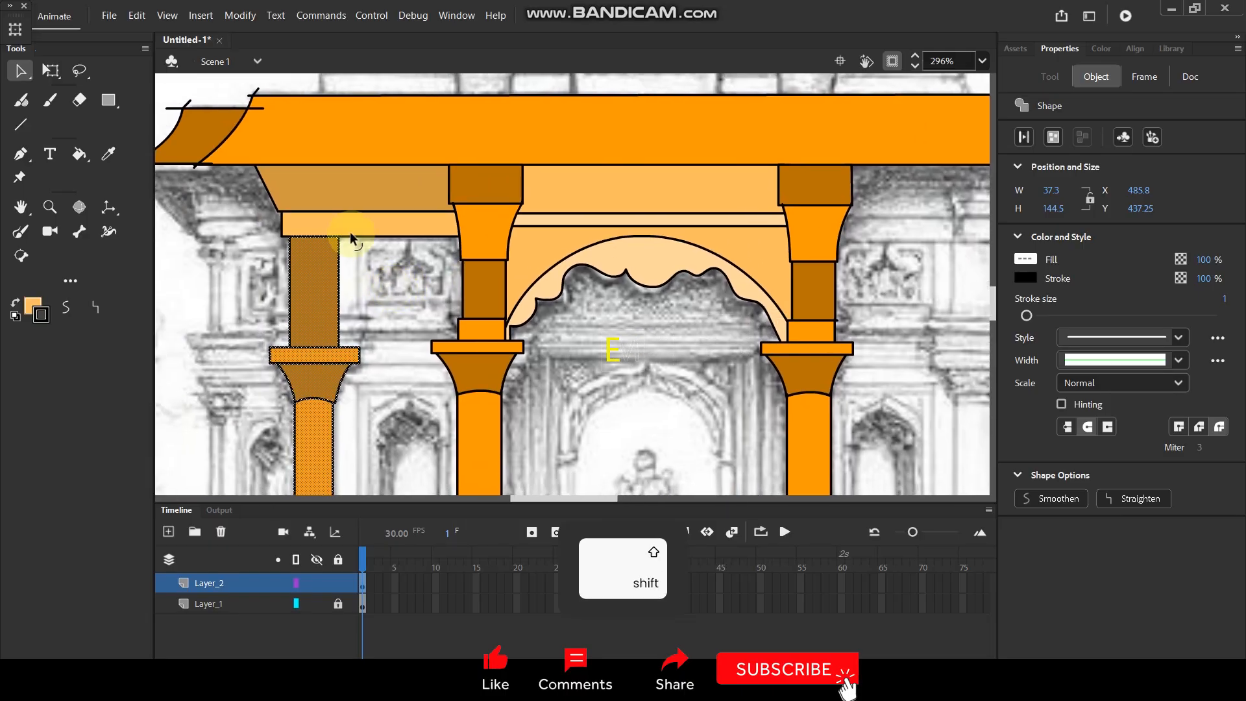
pyautogui.keyDown('shift'); pyautogui.click(357, 219); pyautogui.keyUp('shift')
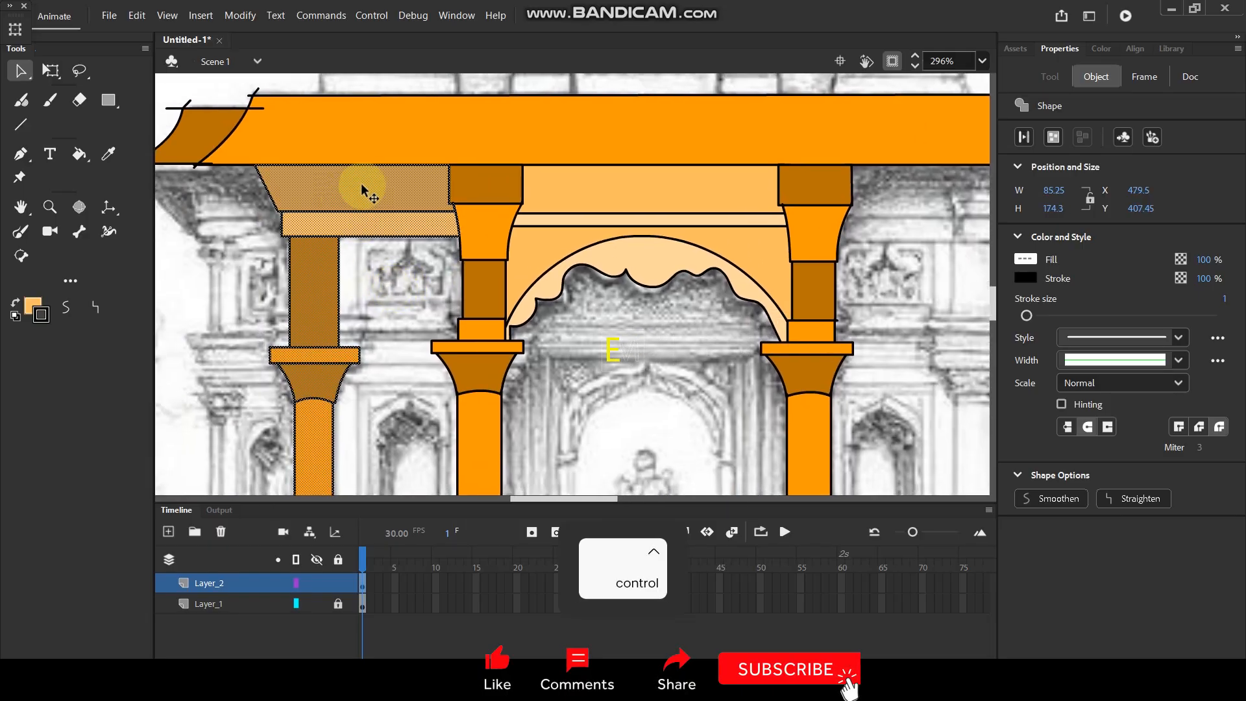
pyautogui.scroll(-3, 357, 255)
pyautogui.scroll(2, 343, 289)
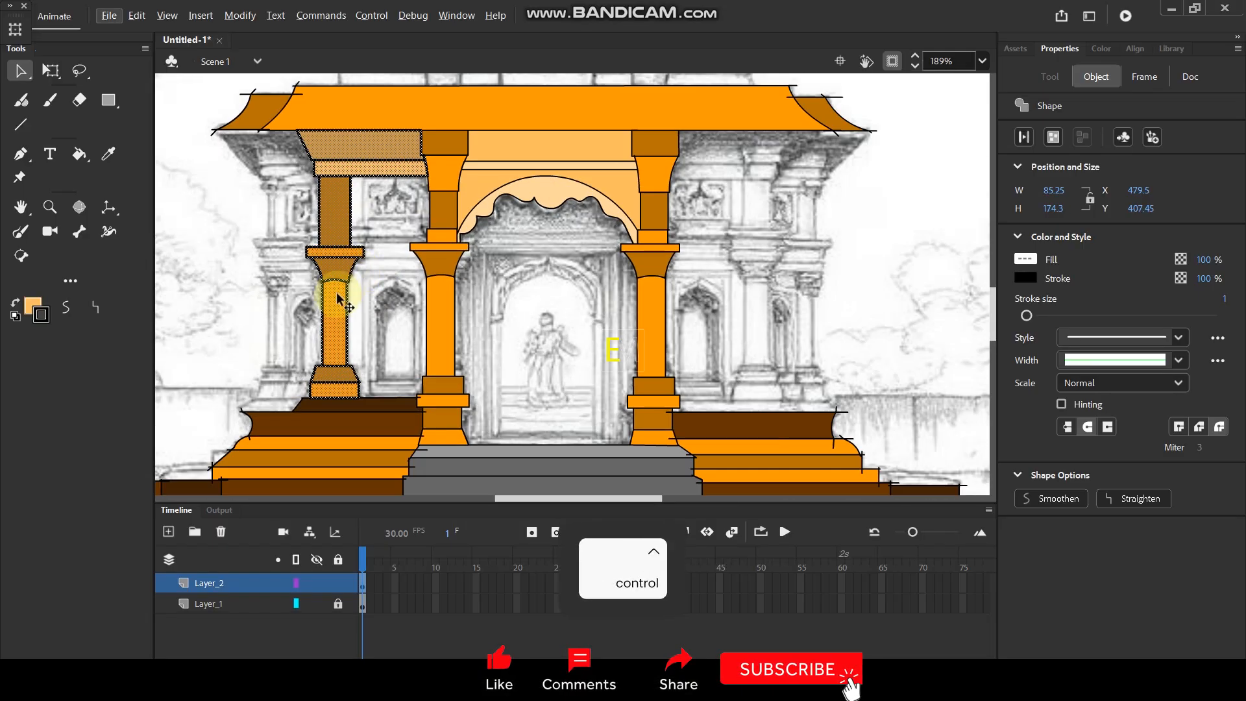
# Copy the selected pilaster and beam, paste them in place and flip the copy horizontally.
pyautogui.hotkey('ctrl', 'c')
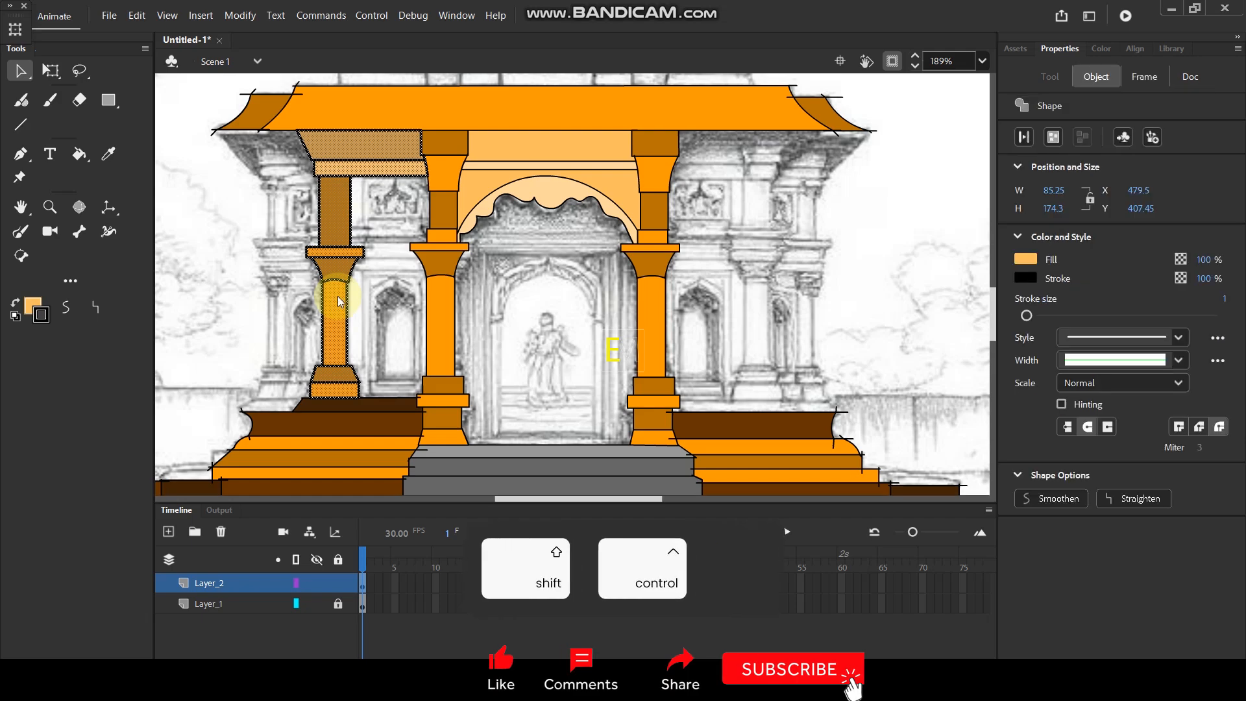
pyautogui.hotkey('ctrl', 'shift', 'v')
pyautogui.rightClick(338, 297)
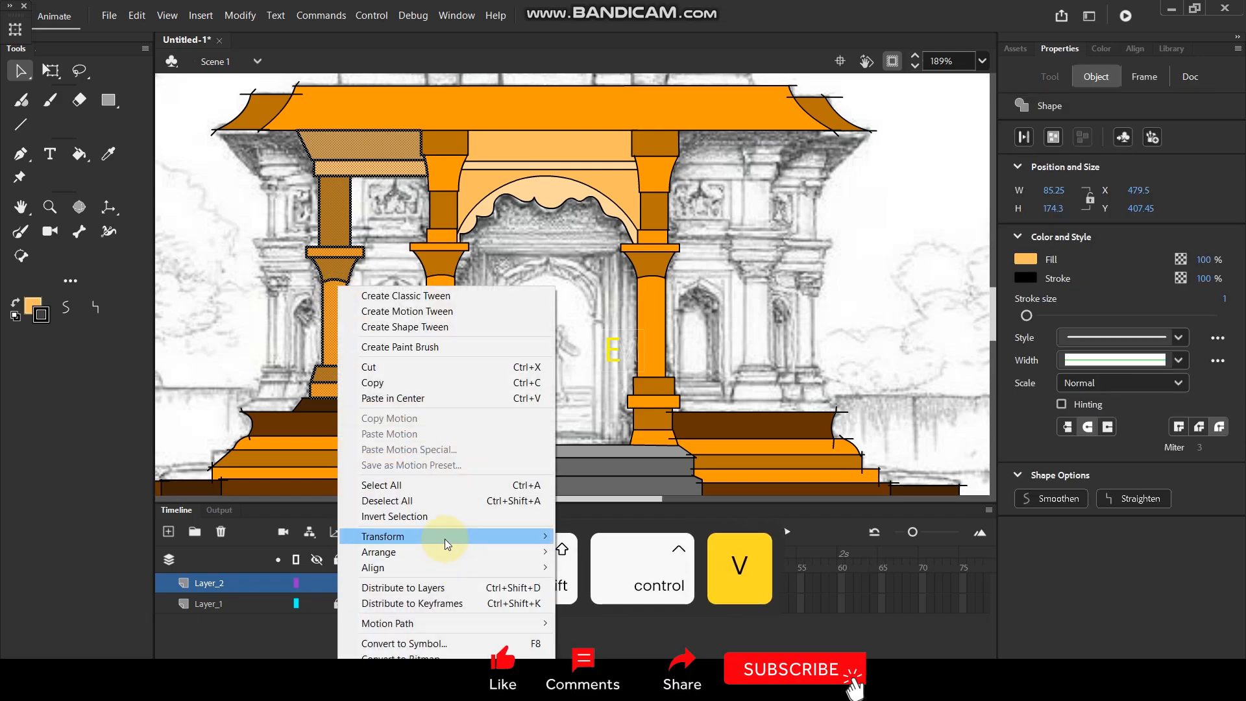
pyautogui.moveTo(449, 539)
pyautogui.click(620, 514)
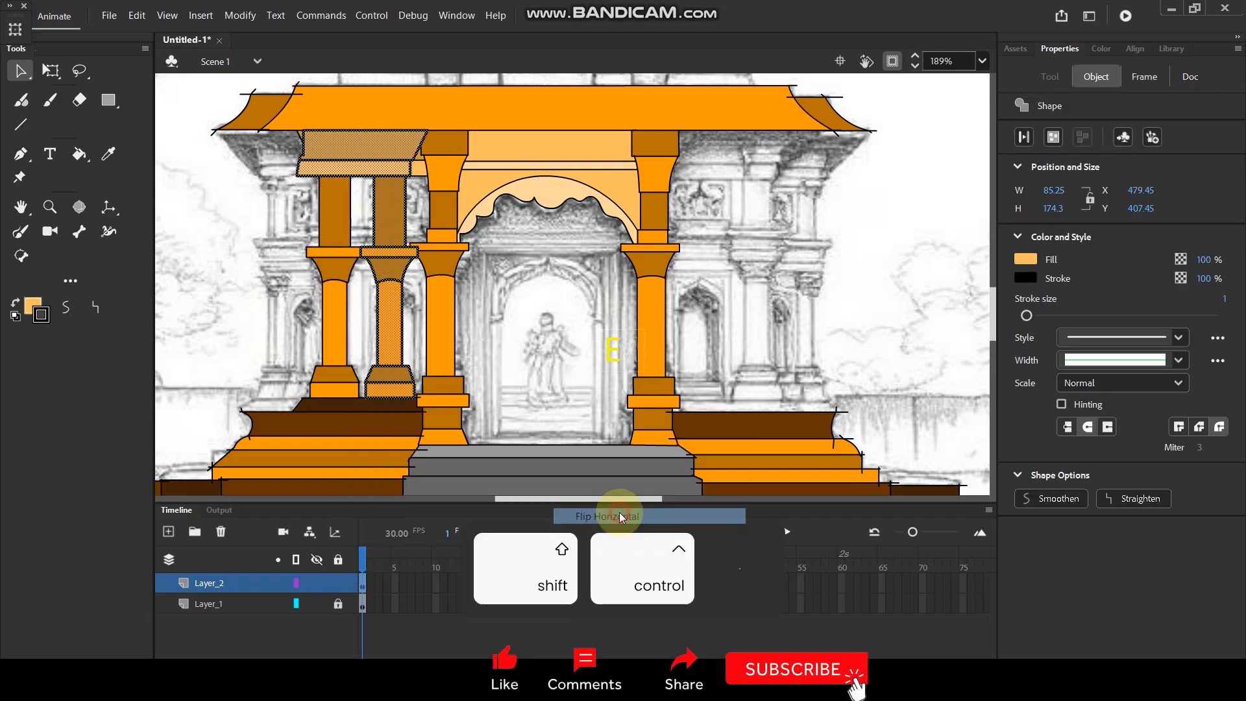
# Move the flipped pilaster and beam horizontally to X 724.2 beside the right inner column, deselect, and check the joint.
pyautogui.hotkey('shift', 'Right')
pyautogui.hotkey('shift', 'Right')
pyautogui.hotkey('shift', 'Right')
pyautogui.hotkey('shift', 'Right')
pyautogui.hotkey('shift', 'Right')
pyautogui.hotkey('shift', 'Right')
pyautogui.hotkey('shift', 'Right')
pyautogui.hotkey('shift', 'Right')
pyautogui.hotkey('shift', 'Right')
pyautogui.hotkey('shift', 'Right')
pyautogui.hotkey('shift', 'Right')
pyautogui.hotkey('shift', 'Right')
pyautogui.hotkey('shift', 'Right')
pyautogui.hotkey('shift', 'Right')
pyautogui.hotkey('shift', 'Right')
pyautogui.hotkey('shift', 'Right')
pyautogui.hotkey('shift', 'Right')
pyautogui.hotkey('shift', 'Right')
pyautogui.hotkey('shift', 'Right')
pyautogui.hotkey('shift', 'Right')
pyautogui.hotkey('shift', 'Right')
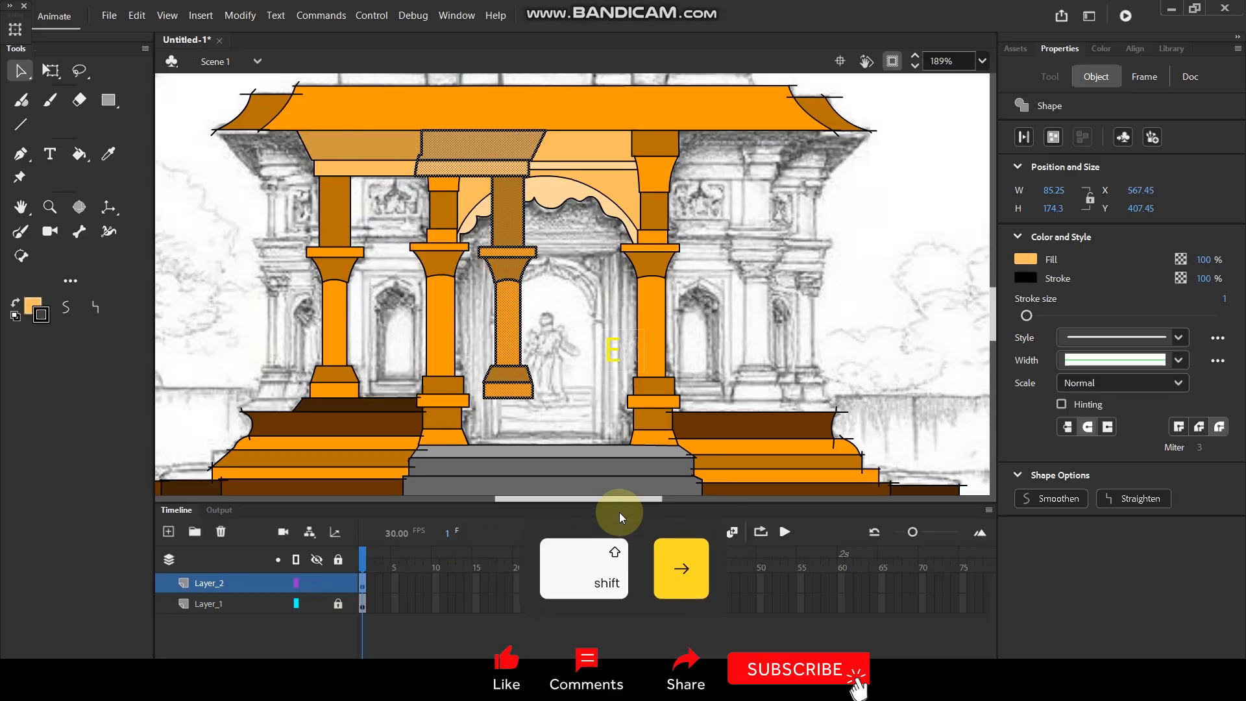
pyautogui.hotkey('shift', 'Right')
pyautogui.hotkey('shift', 'Right')
pyautogui.hotkey('shift', 'Right')
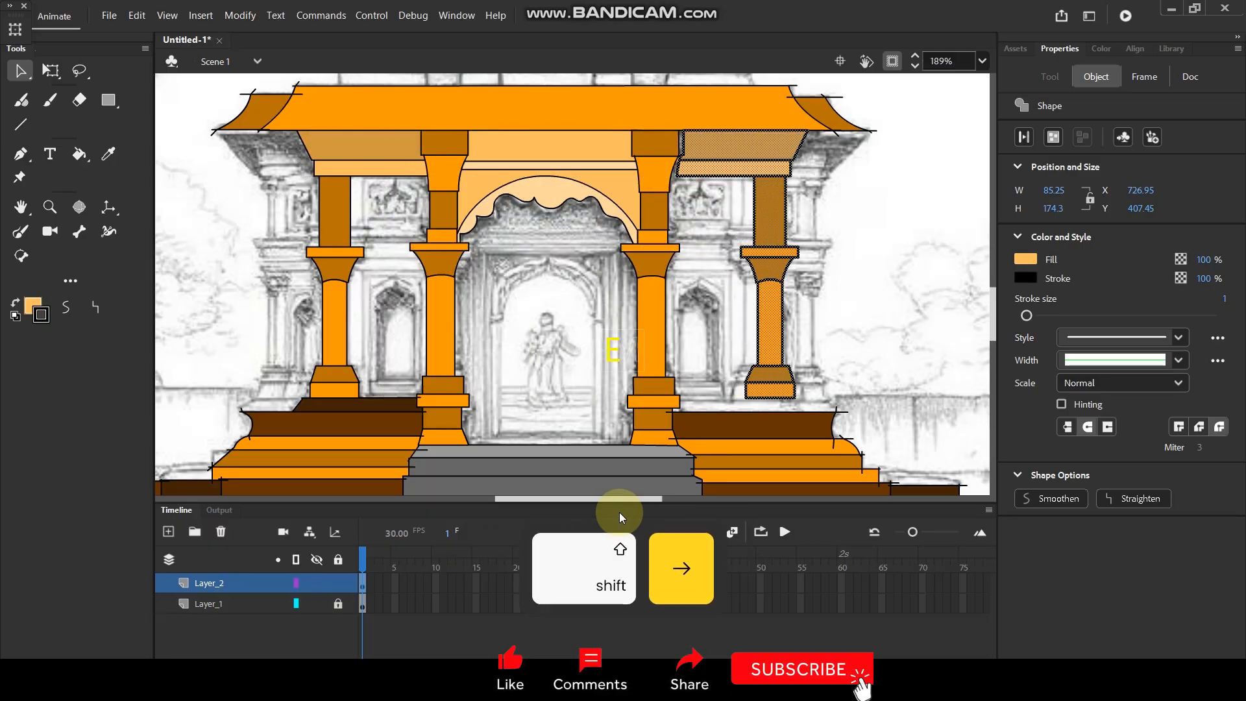
pyautogui.press('Left')
pyautogui.press('Left')
pyautogui.press('Left')
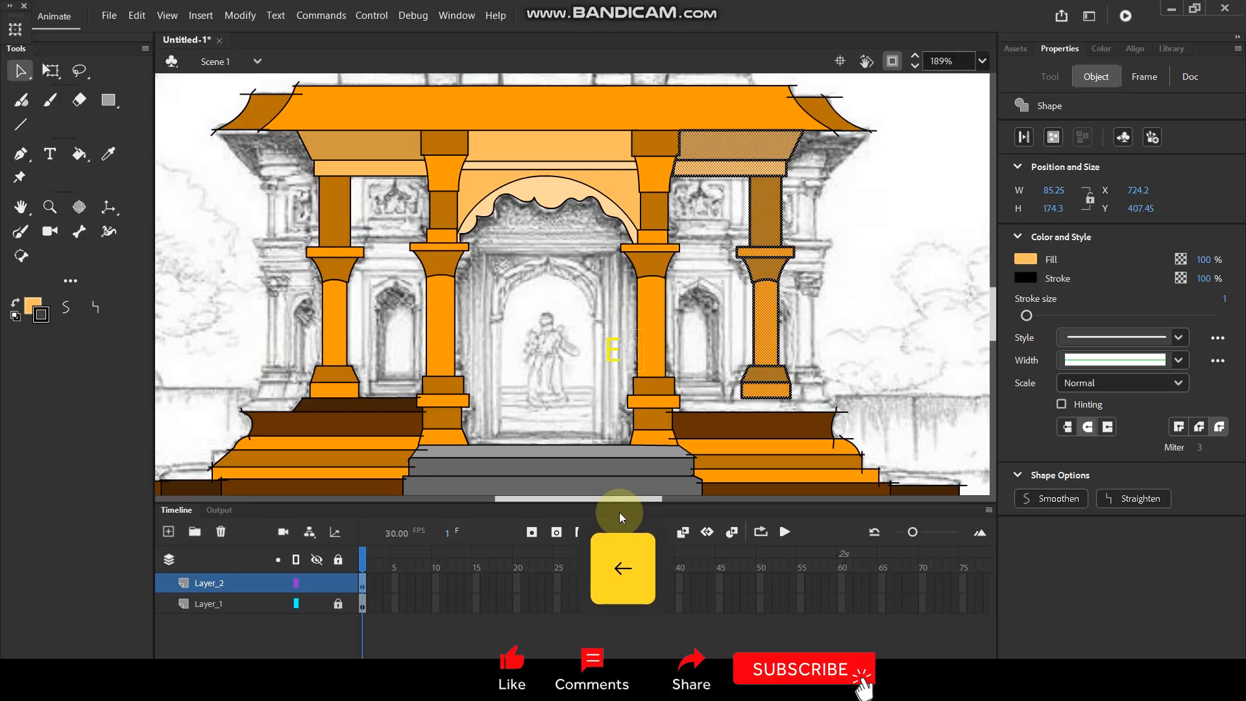
pyautogui.click(879, 357)
pyautogui.scroll(3, 701, 162)
pyautogui.scroll(4, 701, 163)
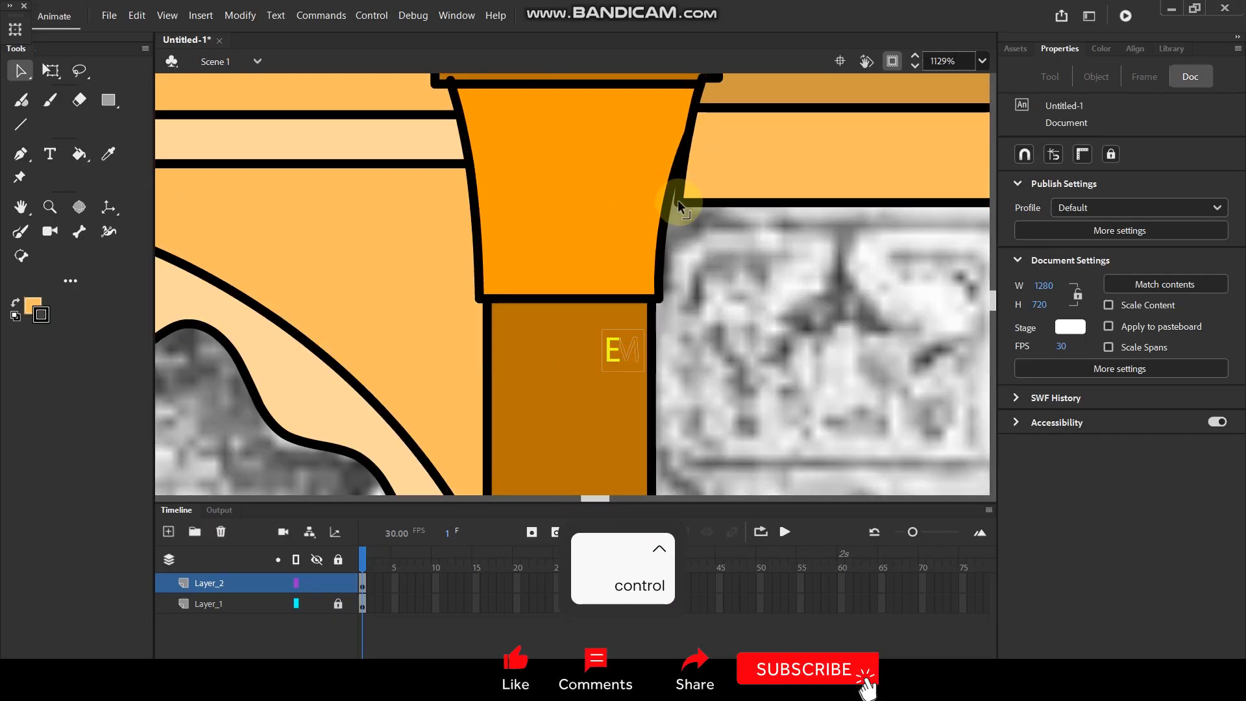
pyautogui.scroll(-7, 682, 195)
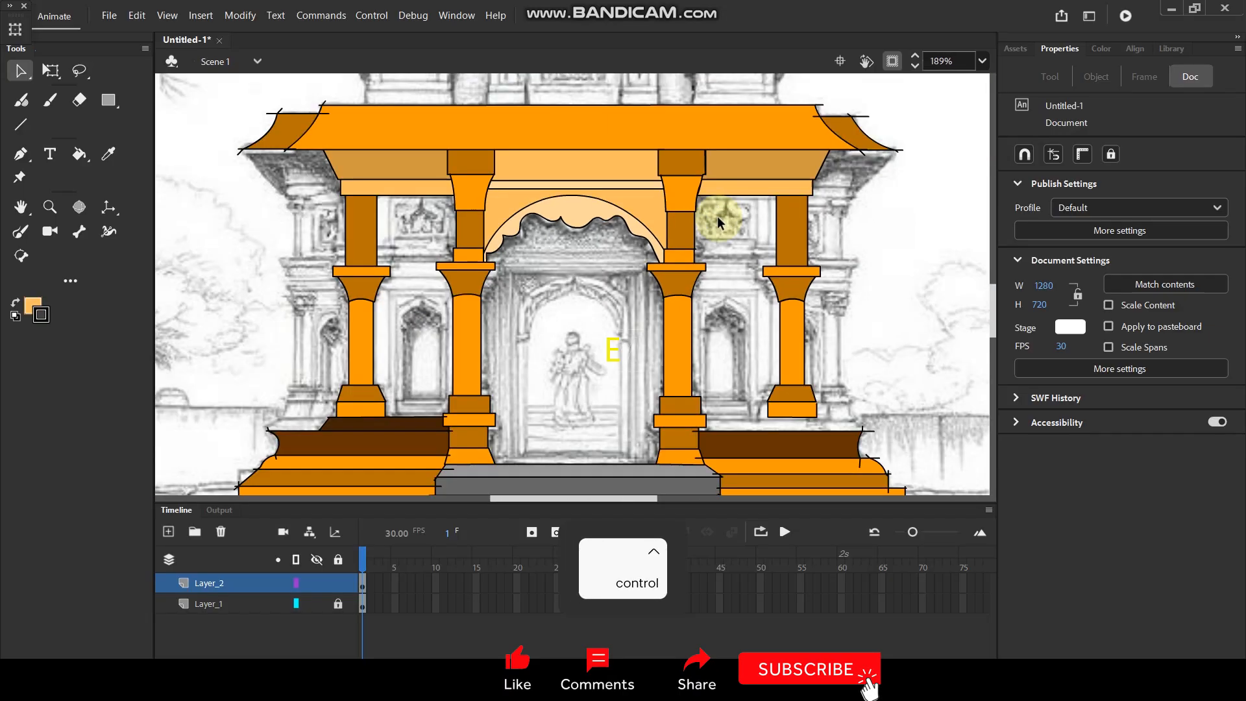
# Copy the dark brown ledge under the left pilaster with its outline, paste it in place and flip the copy horizontally.
pyautogui.click(396, 422)
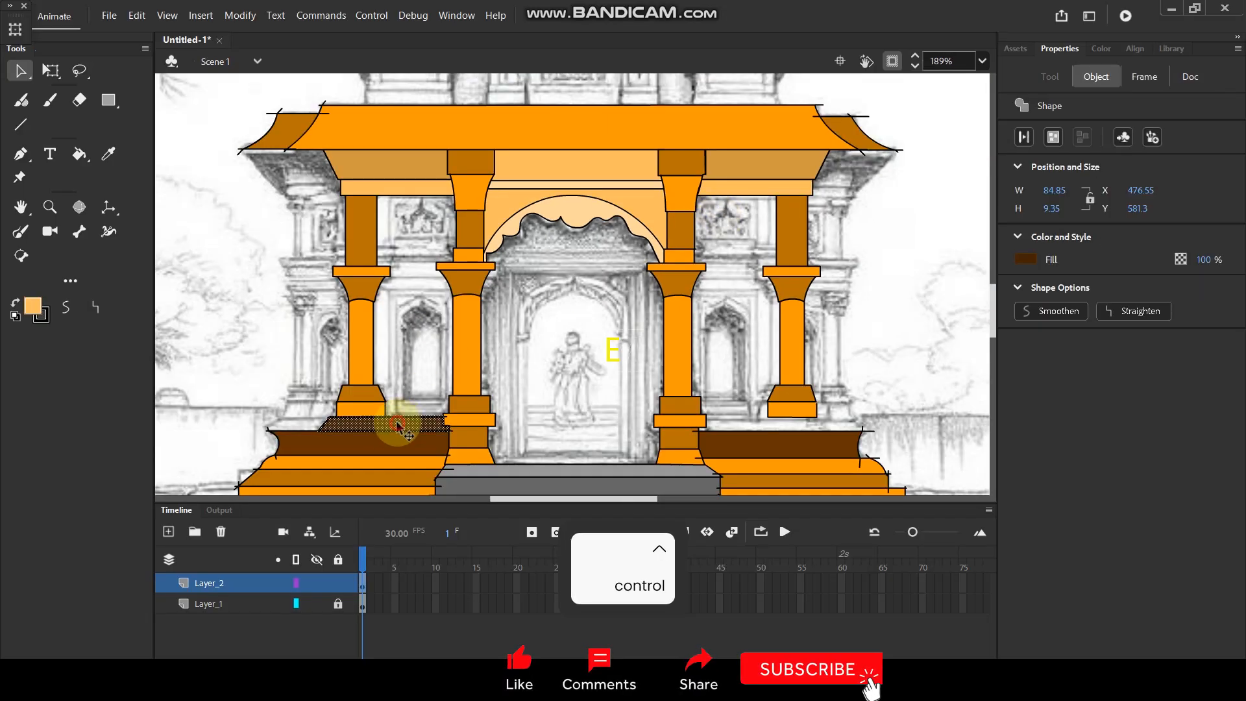
pyautogui.hotkey('ctrl', 'c')
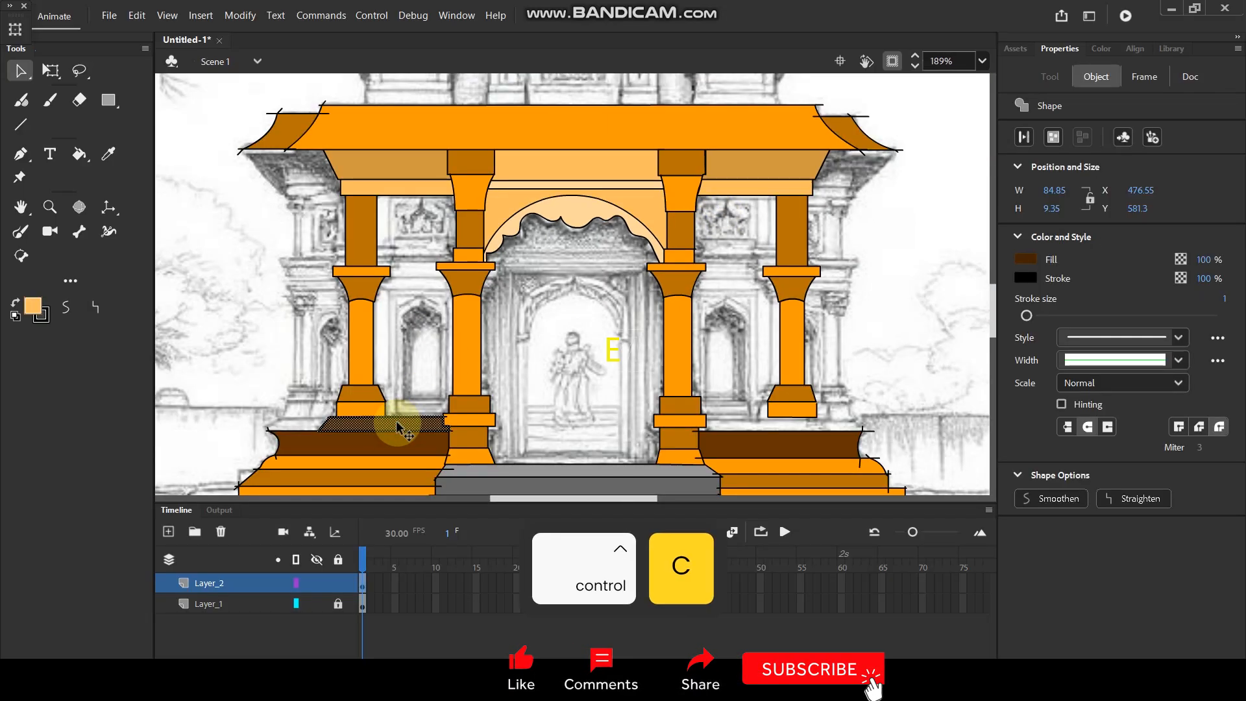
pyautogui.hotkey('ctrl', 'shift', 'v')
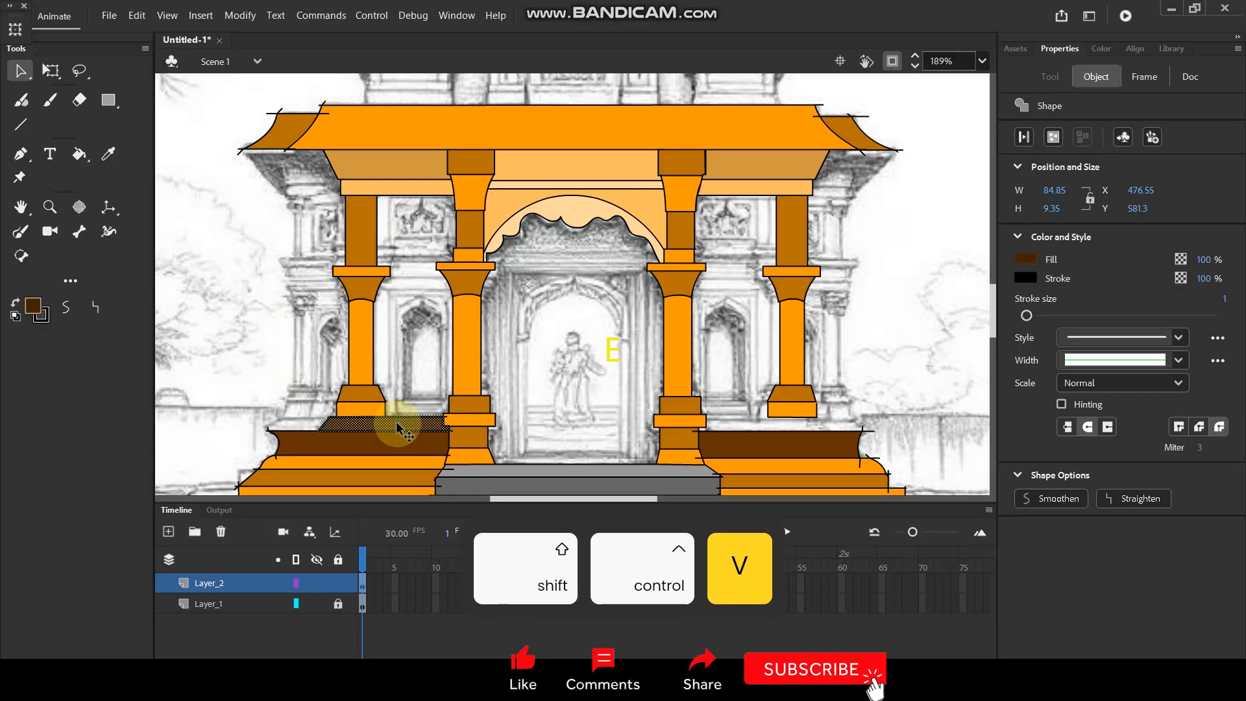
pyautogui.rightClick(399, 425)
pyautogui.moveTo(497, 290)
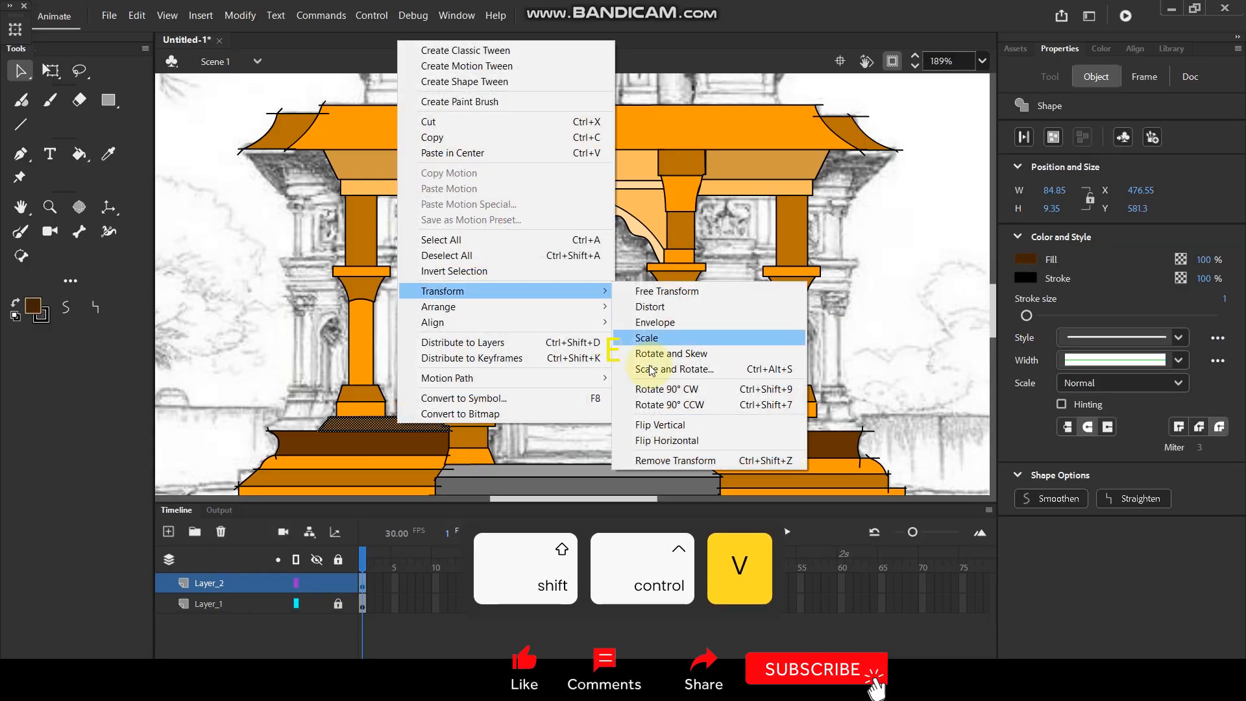
pyautogui.click(685, 441)
# Move the flipped ledge horizontally to X 724, under the right pilaster.
pyautogui.press('Right')
pyautogui.press('Right')
pyautogui.press('Right')
pyautogui.press('Right')
pyautogui.press('Right')
pyautogui.press('Right')
pyautogui.press('Right')
pyautogui.press('Right')
pyautogui.press('Right')
pyautogui.press('Right')
pyautogui.press('Right')
pyautogui.press('Right')
pyautogui.press('Right')
pyautogui.press('Right')
pyautogui.press('Right')
pyautogui.press('Right')
pyautogui.press('Right')
pyautogui.press('Right')
pyautogui.press('Right')
pyautogui.press('Right')
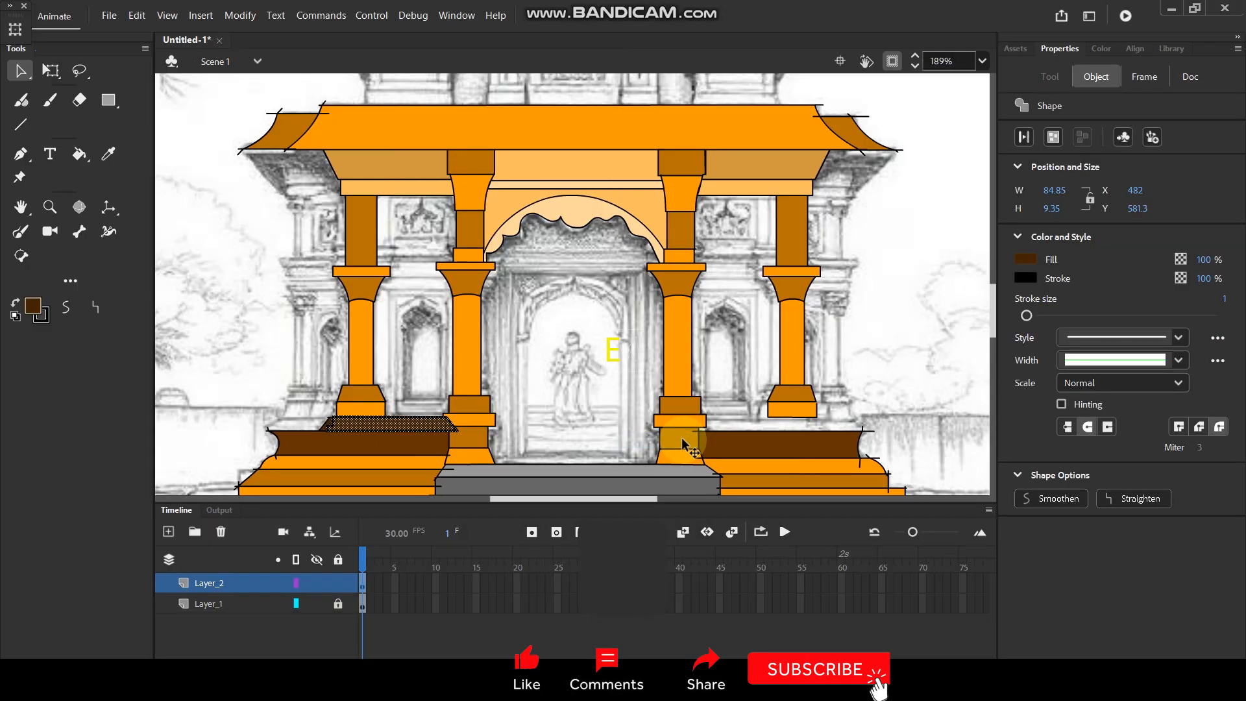
pyautogui.press('Right')
pyautogui.press('Right')
pyautogui.press('Right')
pyautogui.press('Right')
pyautogui.press('Right')
pyautogui.press('Right')
pyautogui.press('Right')
pyautogui.press('Right')
pyautogui.press('Right')
pyautogui.press('Right')
pyautogui.press('Right')
pyautogui.press('Right')
pyautogui.press('Right')
pyautogui.press('Right')
pyautogui.press('Right')
pyautogui.press('Right')
pyautogui.press('Right')
pyautogui.press('Right')
pyautogui.press('Right')
pyautogui.press('Right')
pyautogui.press('Right')
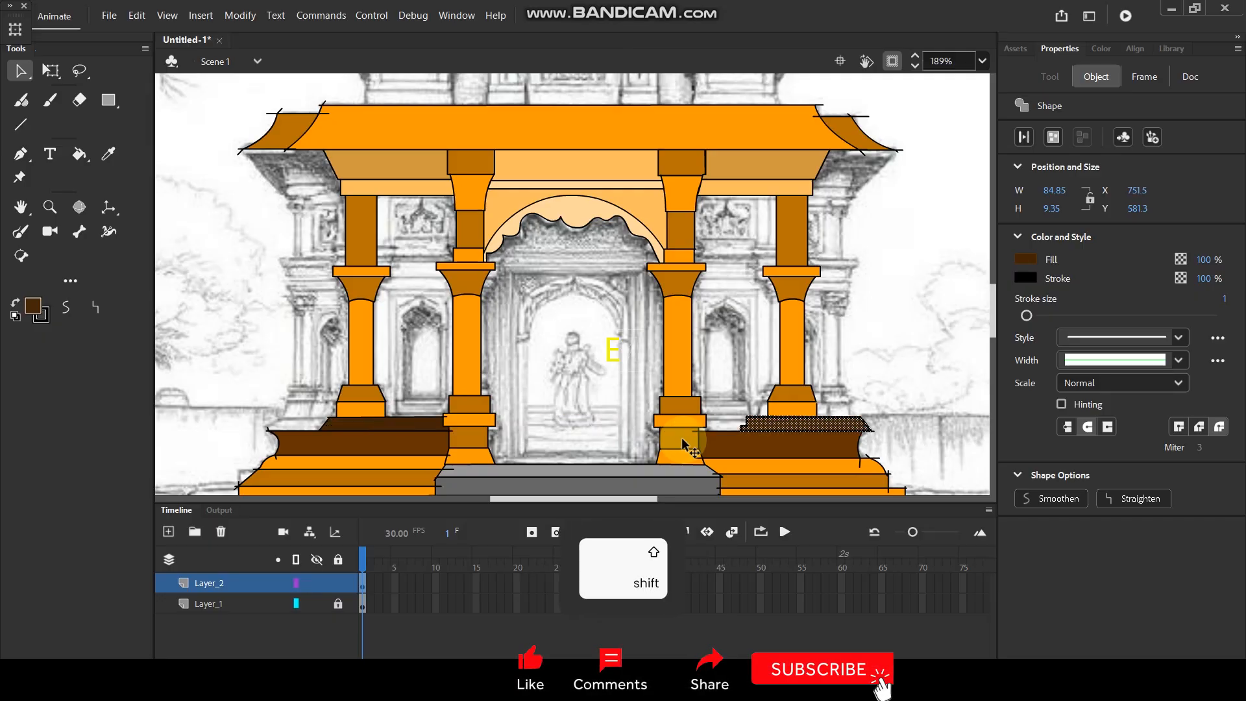
pyautogui.hotkey('shift', 'Left')
pyautogui.hotkey('shift', 'Left')
pyautogui.hotkey('shift', 'Left')
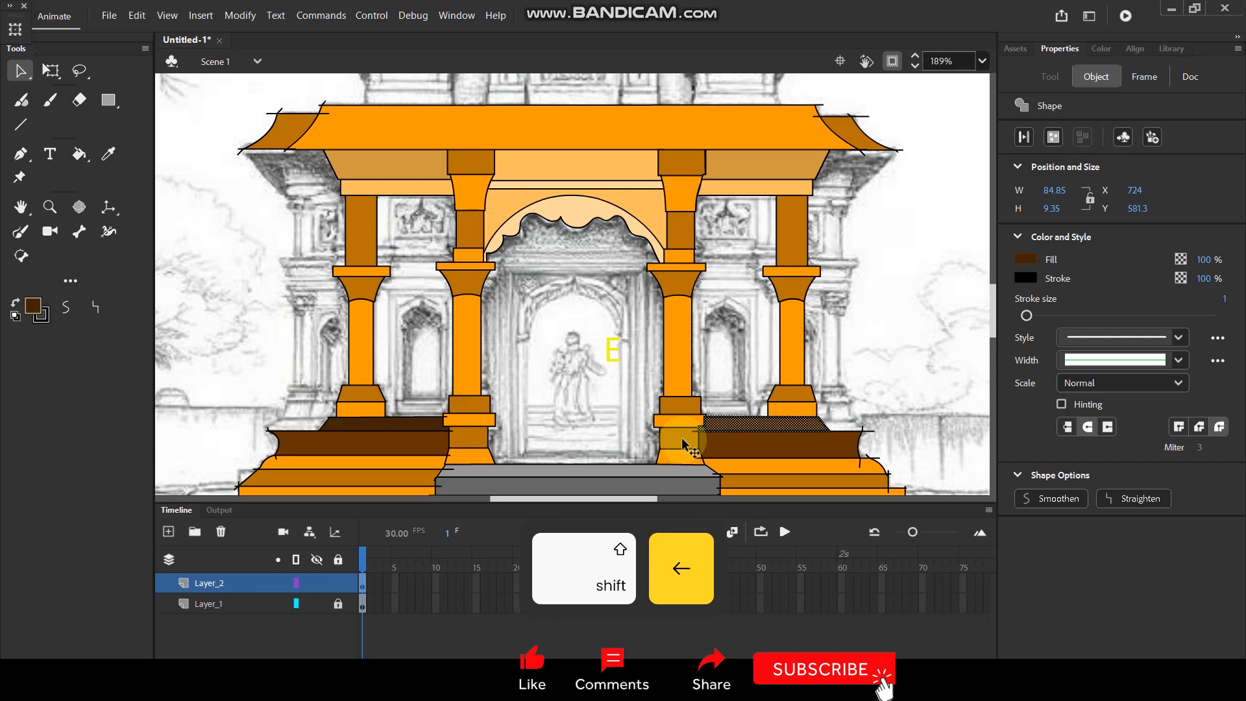
# Nudge the flipped ledge to X 725 so its inner end lines up with the right inner column's base.
pyautogui.scroll(5, 726, 421)
pyautogui.scroll(2, 726, 420)
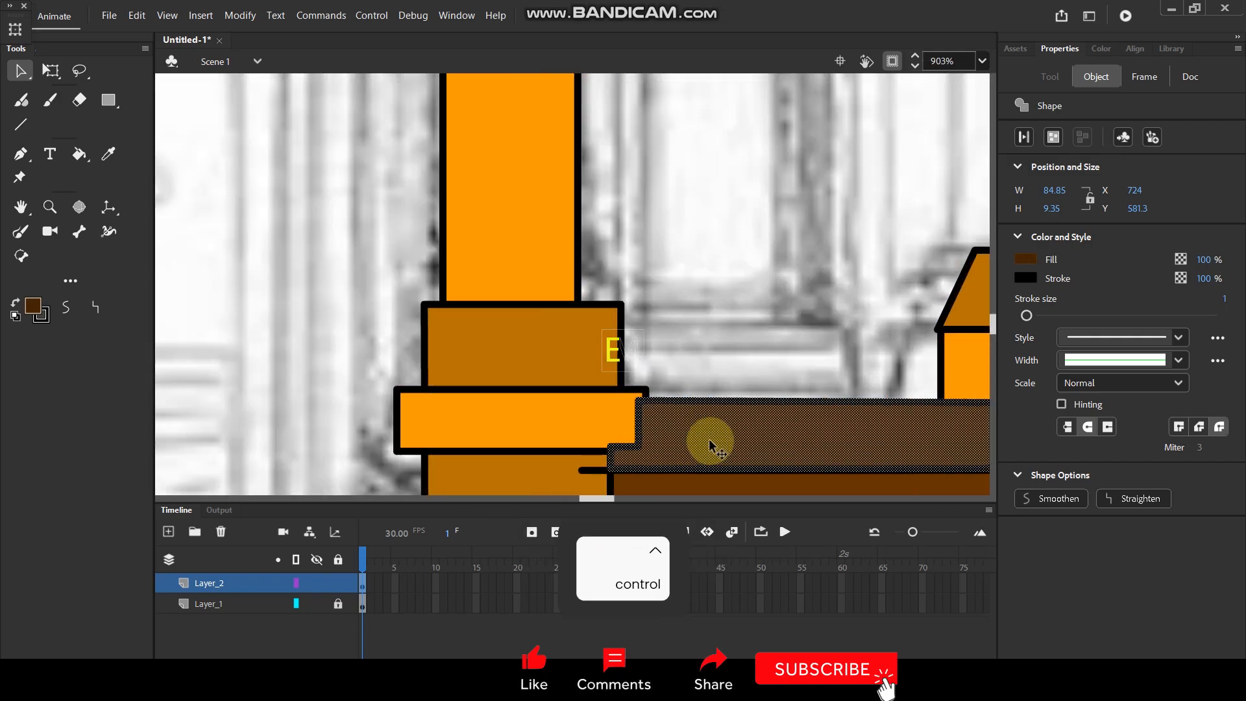
pyautogui.press('Right')
pyautogui.press('Right')
pyautogui.press('Right')
pyautogui.press('Right')
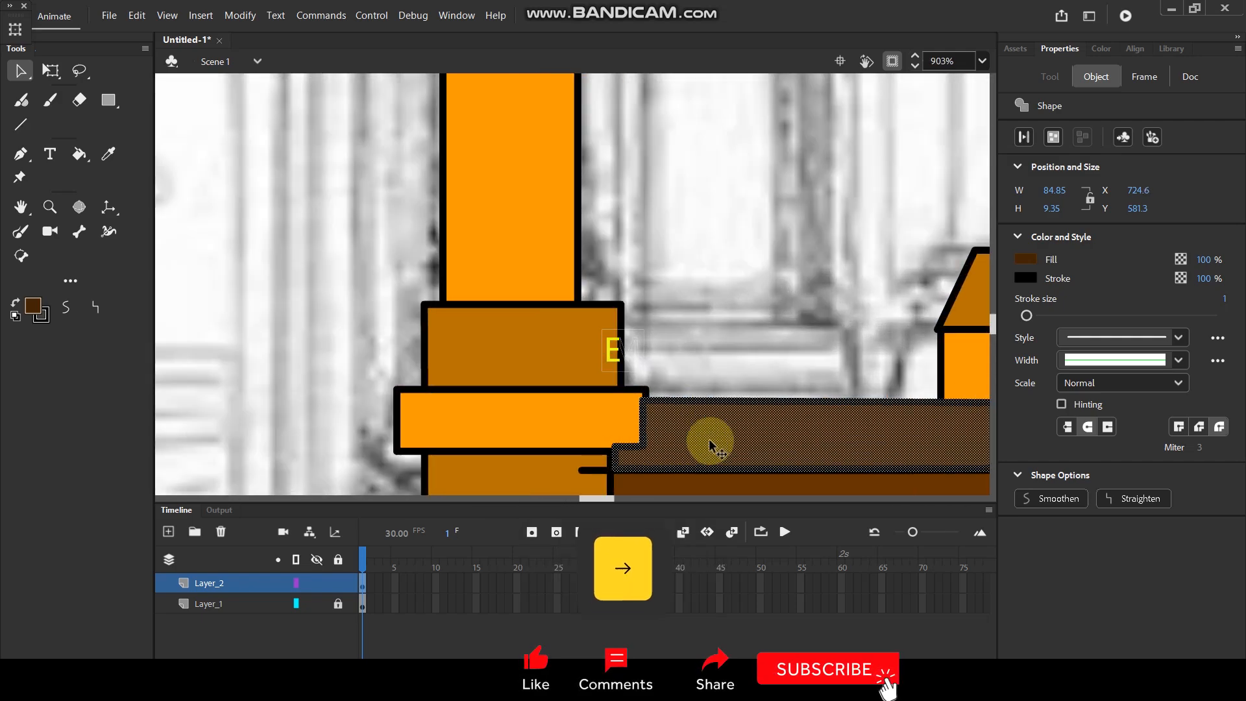
pyautogui.press('Right')
pyautogui.press('Right')
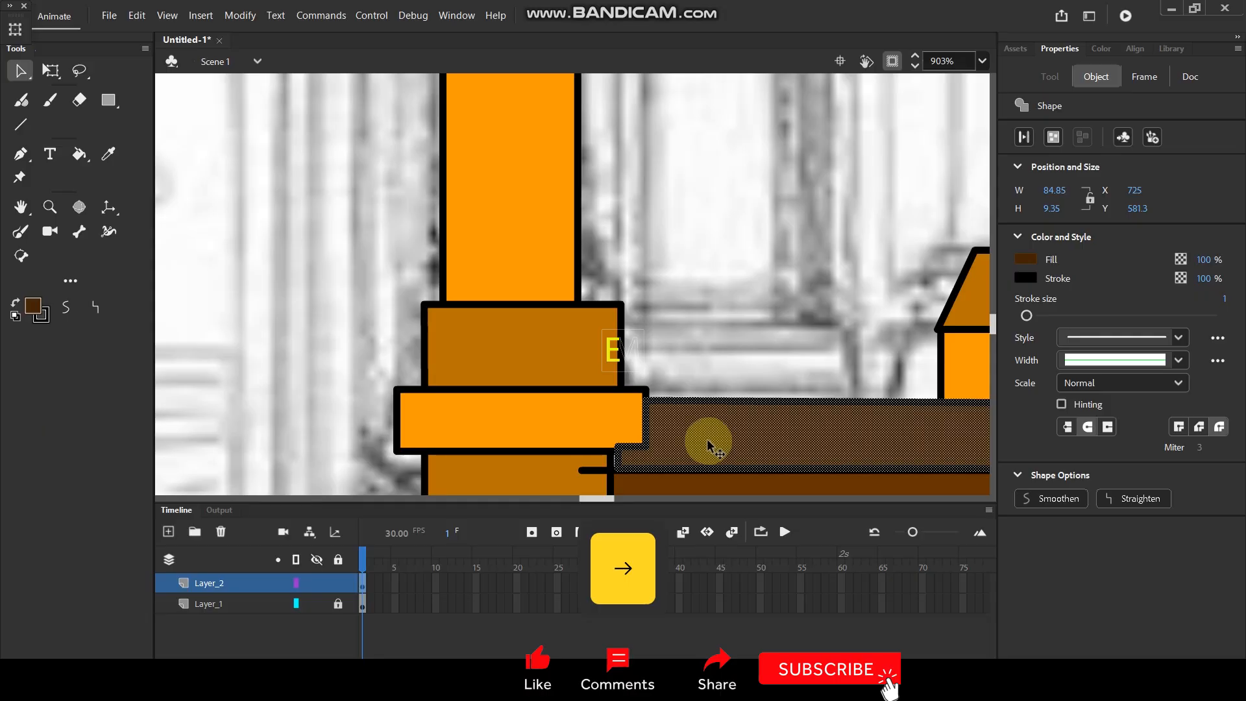
# Adjust the flipped ledge's inner corner at the right inner column and delete the line end overshooting into the column.
pyautogui.click(715, 286)
pyautogui.scroll(4, 659, 406)
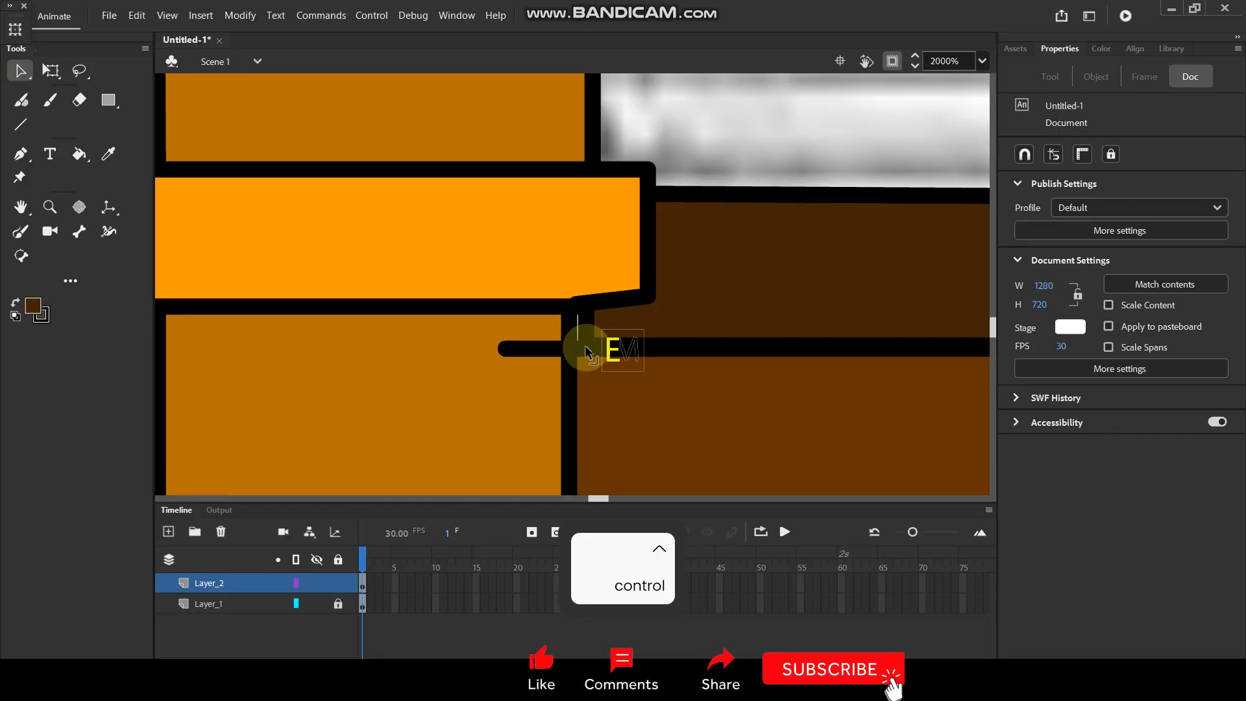
pyautogui.moveTo(579, 342); pyautogui.dragTo(571, 348)
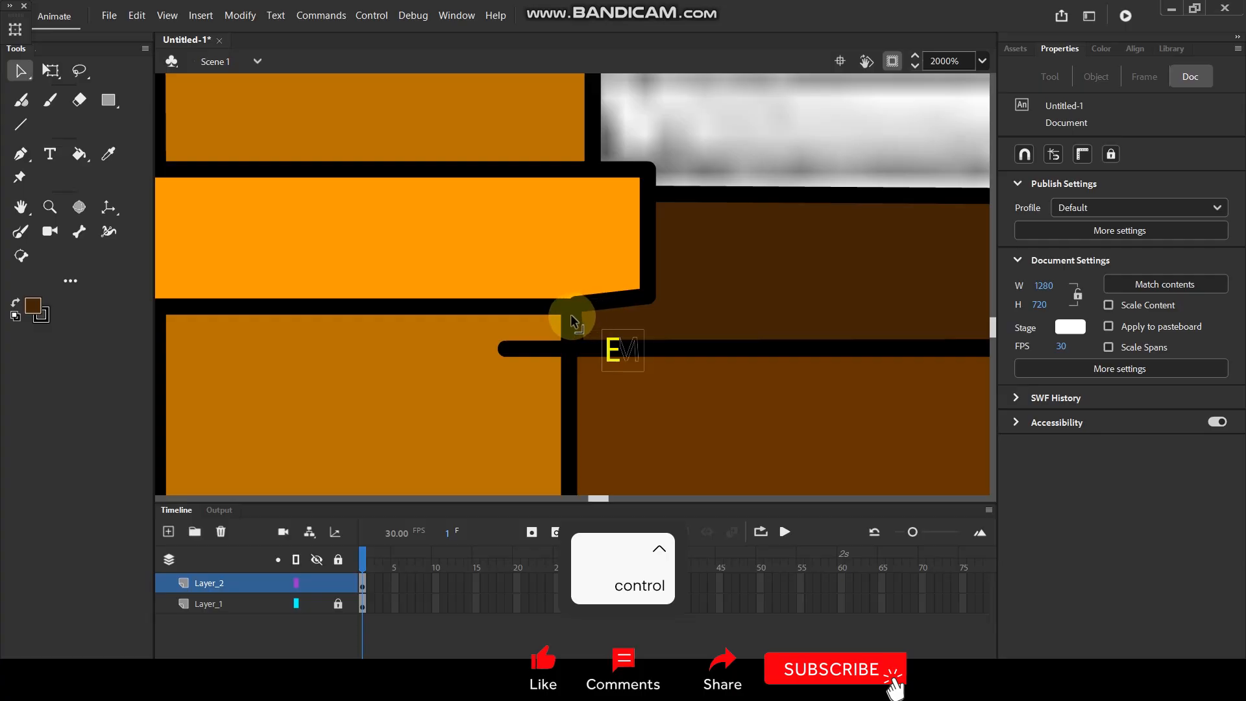
pyautogui.click(527, 350)
pyautogui.press('Delete')
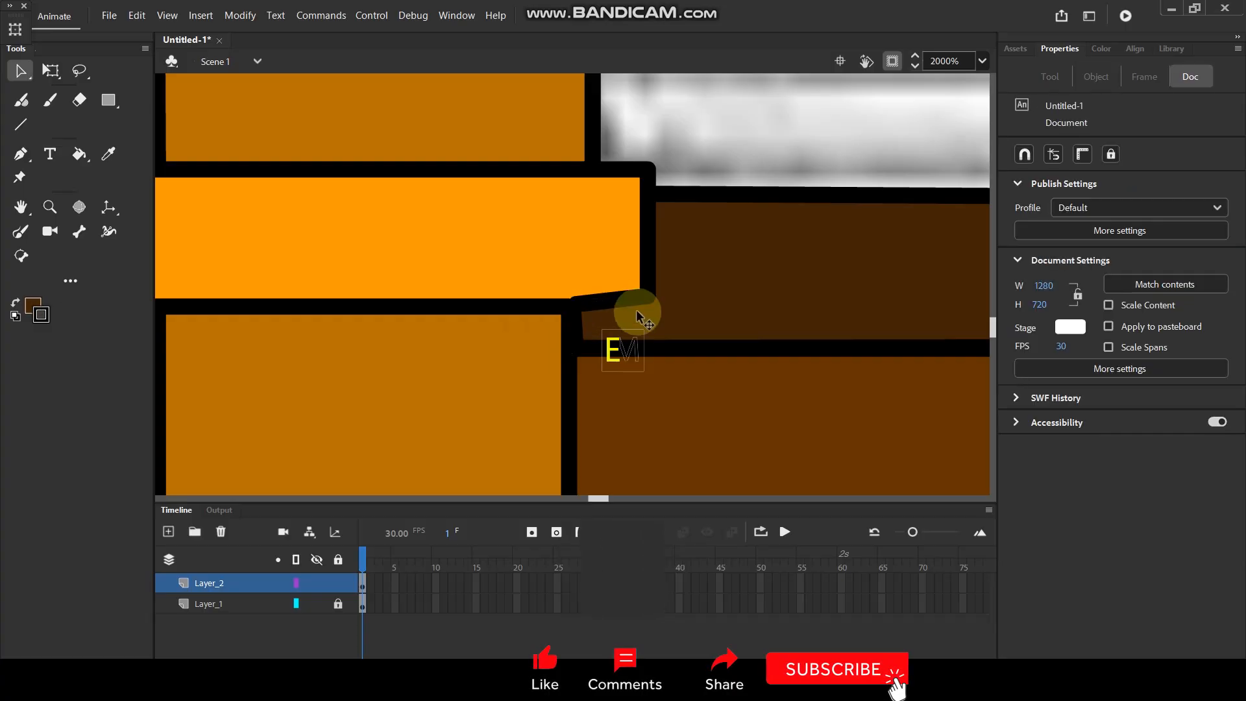
pyautogui.scroll(-10, 638, 305)
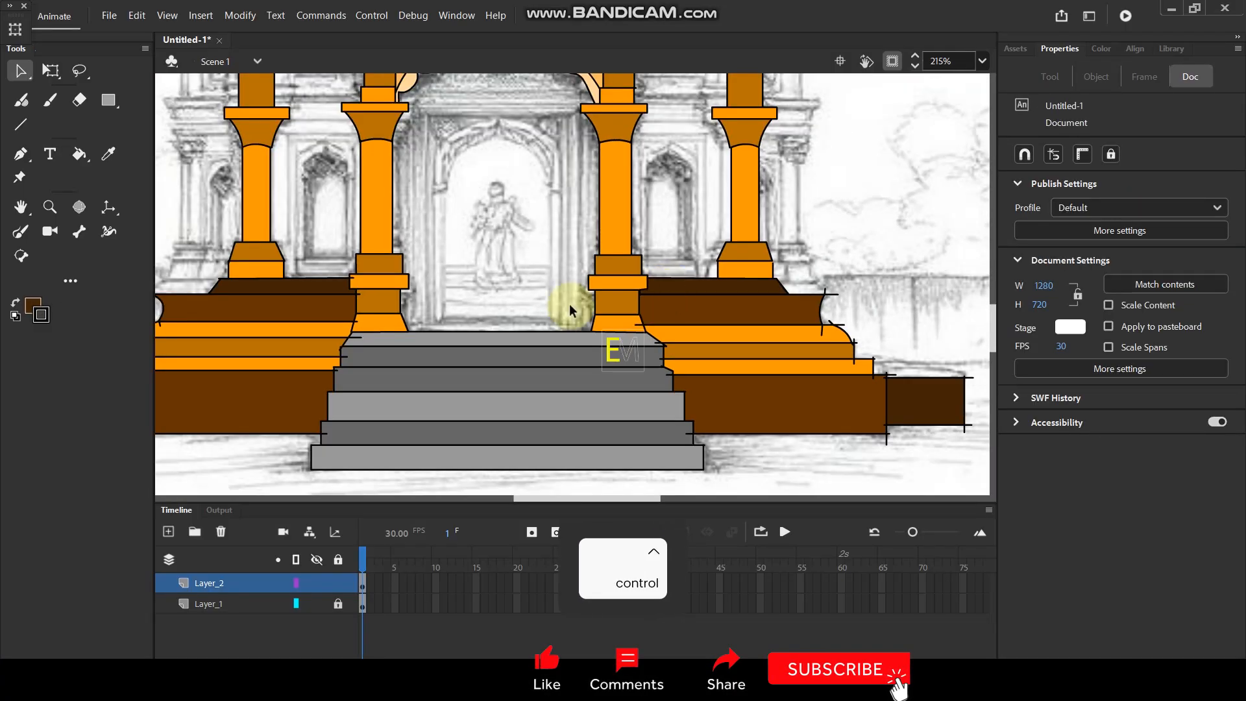
# Delete the four base and ledge line ends that overshoot into the left inner column and the top stair.
pyautogui.scroll(4, 334, 361)
pyautogui.click(366, 317)
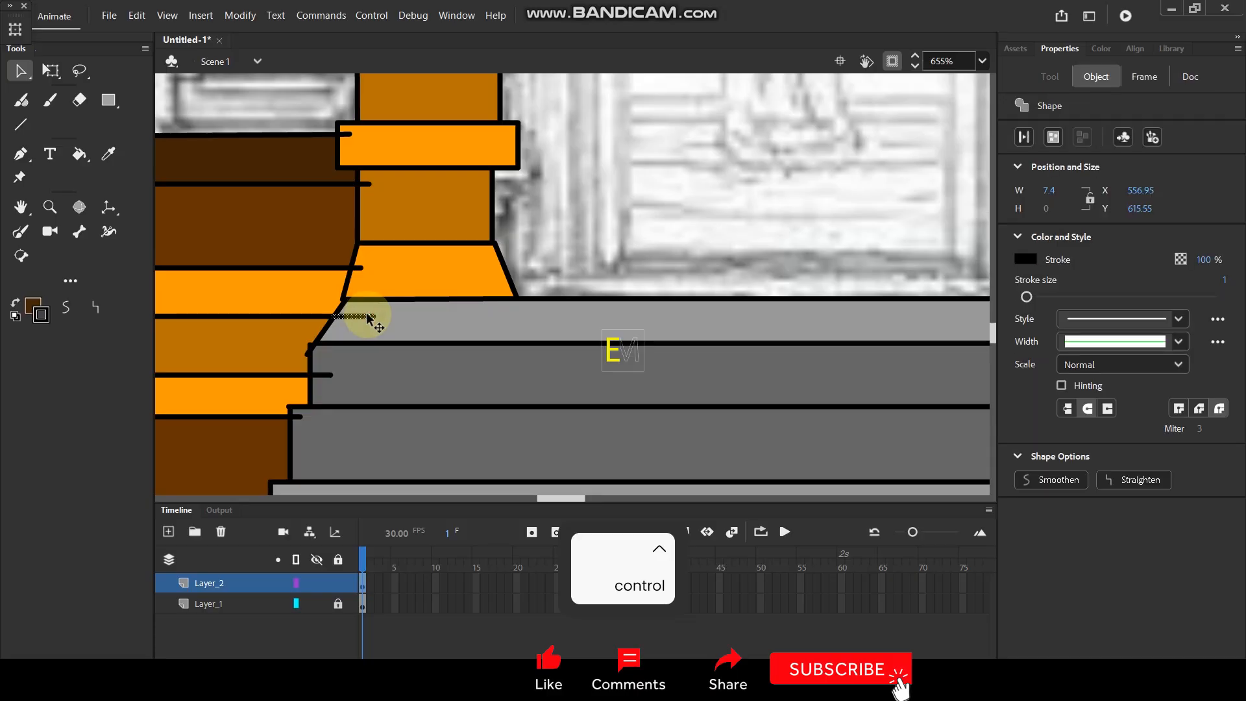
pyautogui.press('Delete')
pyautogui.click(359, 268)
pyautogui.press('Delete')
pyautogui.click(364, 185)
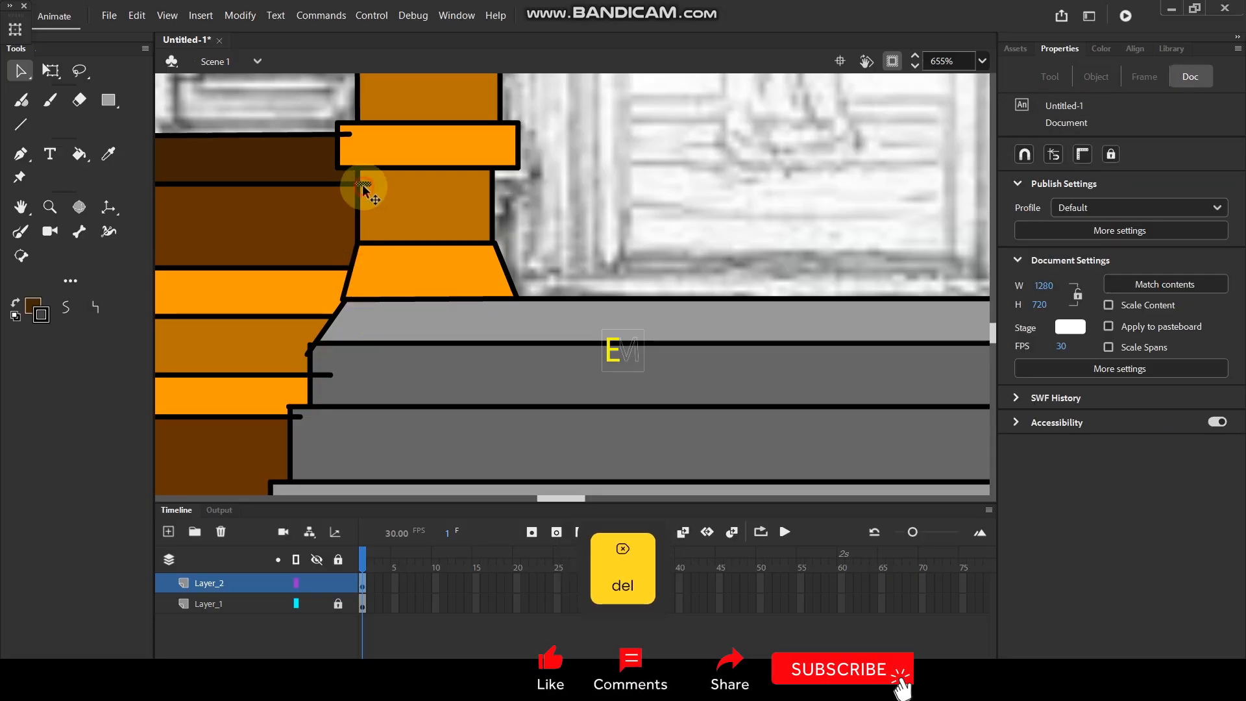
pyautogui.press('Delete')
pyautogui.click(345, 135)
pyautogui.press('Delete')
pyautogui.scroll(-5, 467, 184)
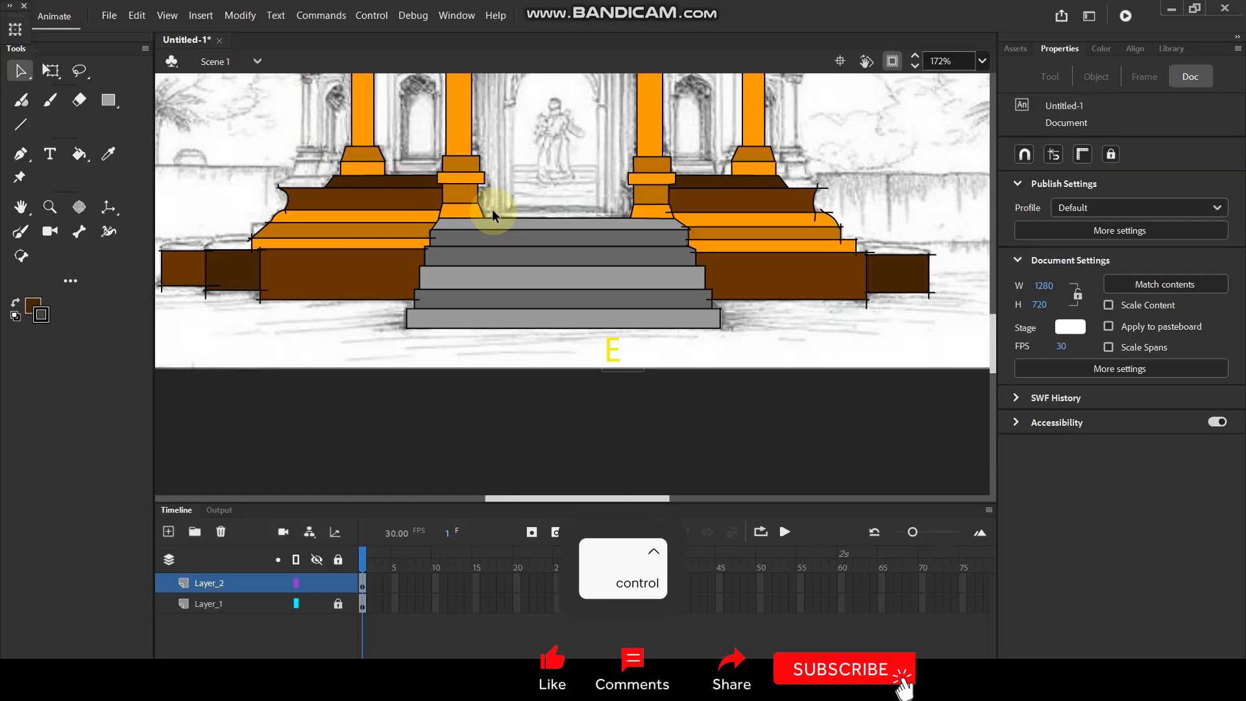
# Examine the whole temple and the untraced outer wall section left of the outer left column.
pyautogui.scroll(-3, 493, 210)
pyautogui.moveTo(538, 180); pyautogui.dragTo(538, 287)
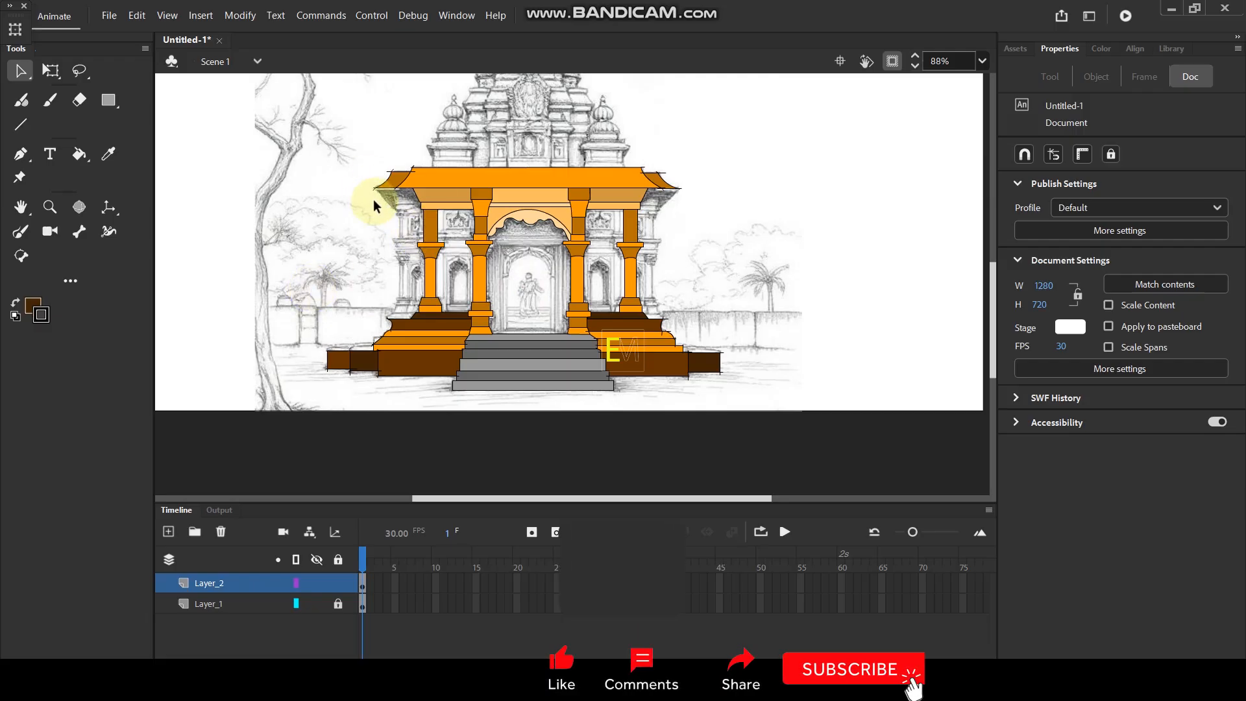
pyautogui.scroll(3, 437, 182)
pyautogui.scroll(1, 456, 137)
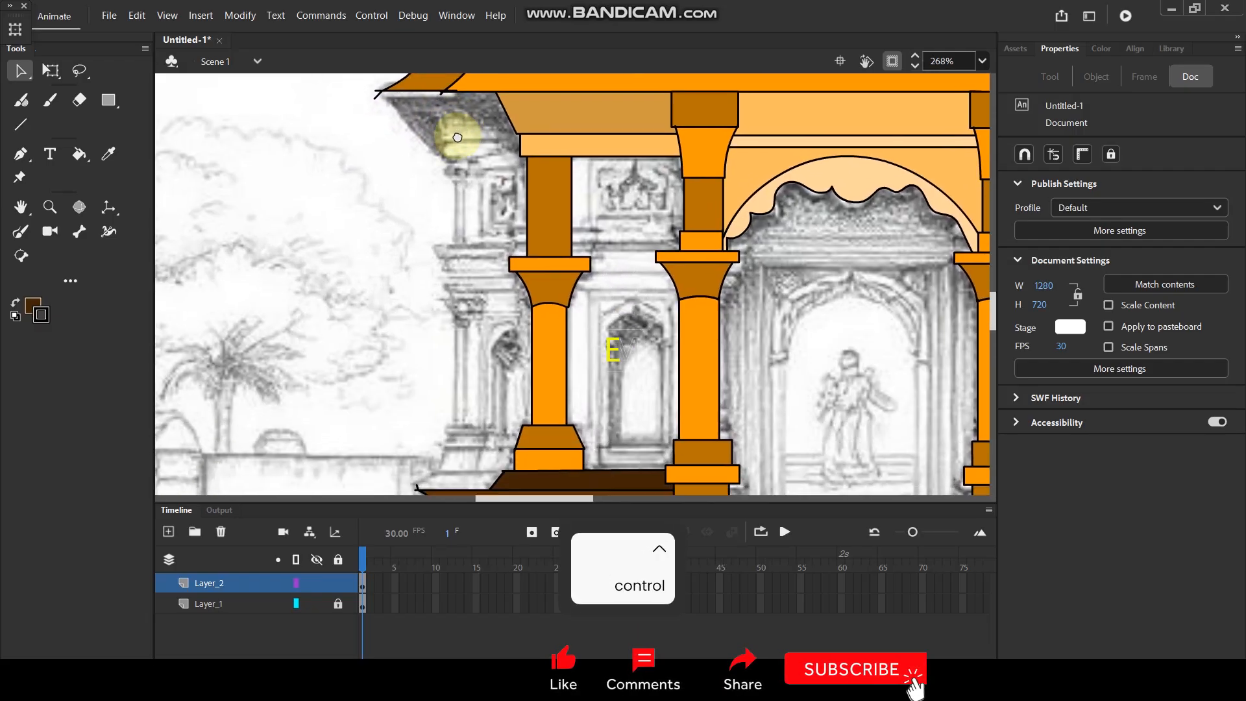
pyautogui.scroll(-2, 453, 179)
pyautogui.scroll(2, 458, 215)
pyautogui.moveTo(513, 345); pyautogui.dragTo(485, 379)
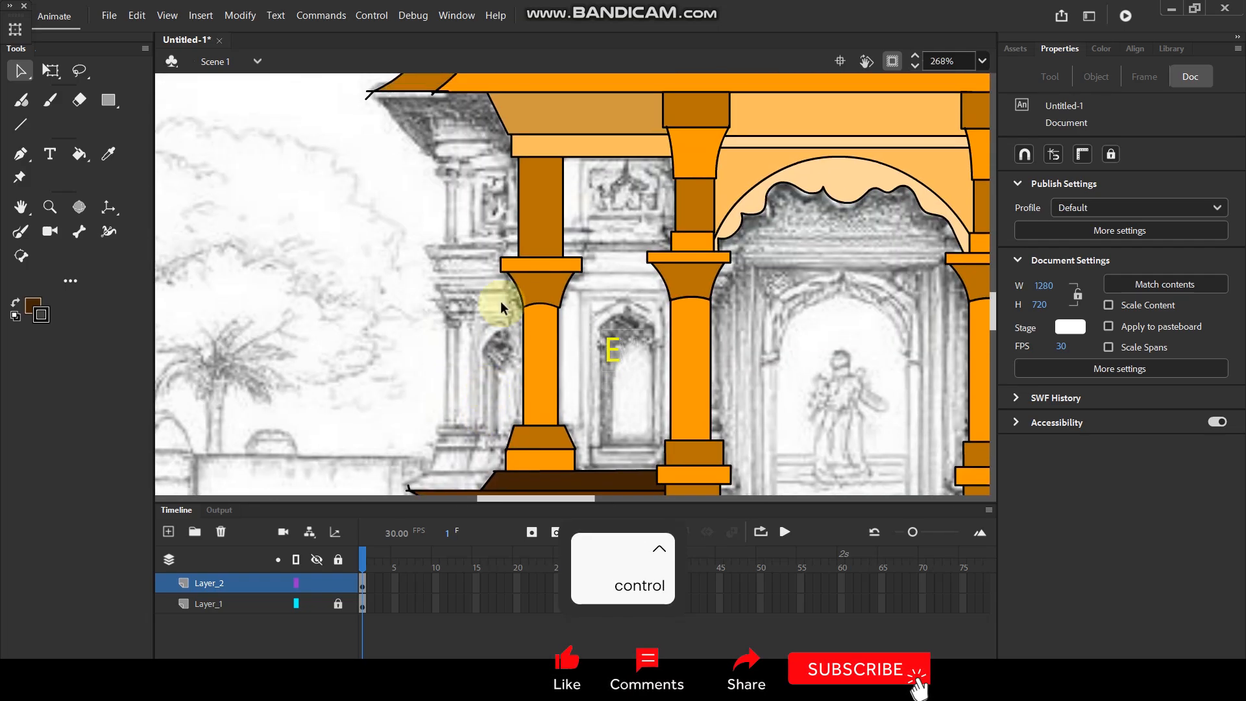
pyautogui.scroll(-3, 518, 243)
pyautogui.scroll(1, 604, 178)
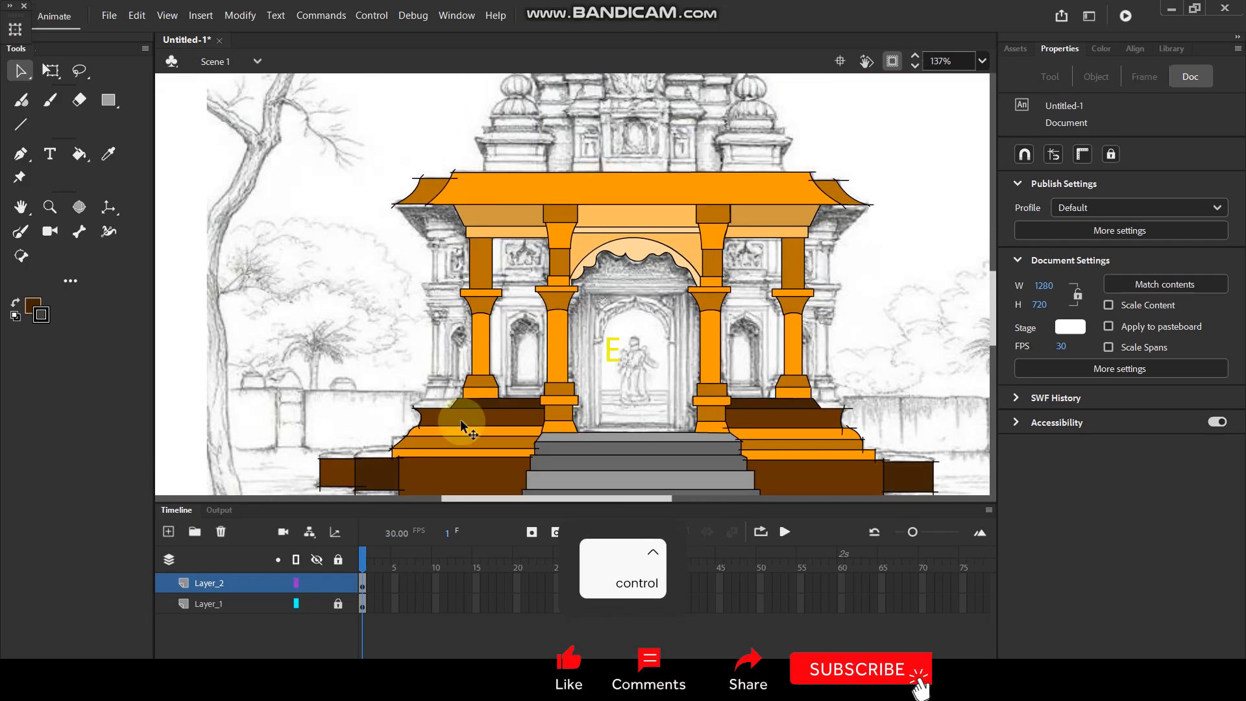
# Delete the stray line ends at the upper and lower corners of the brown moulding's curved left end.
pyautogui.scroll(5, 469, 400)
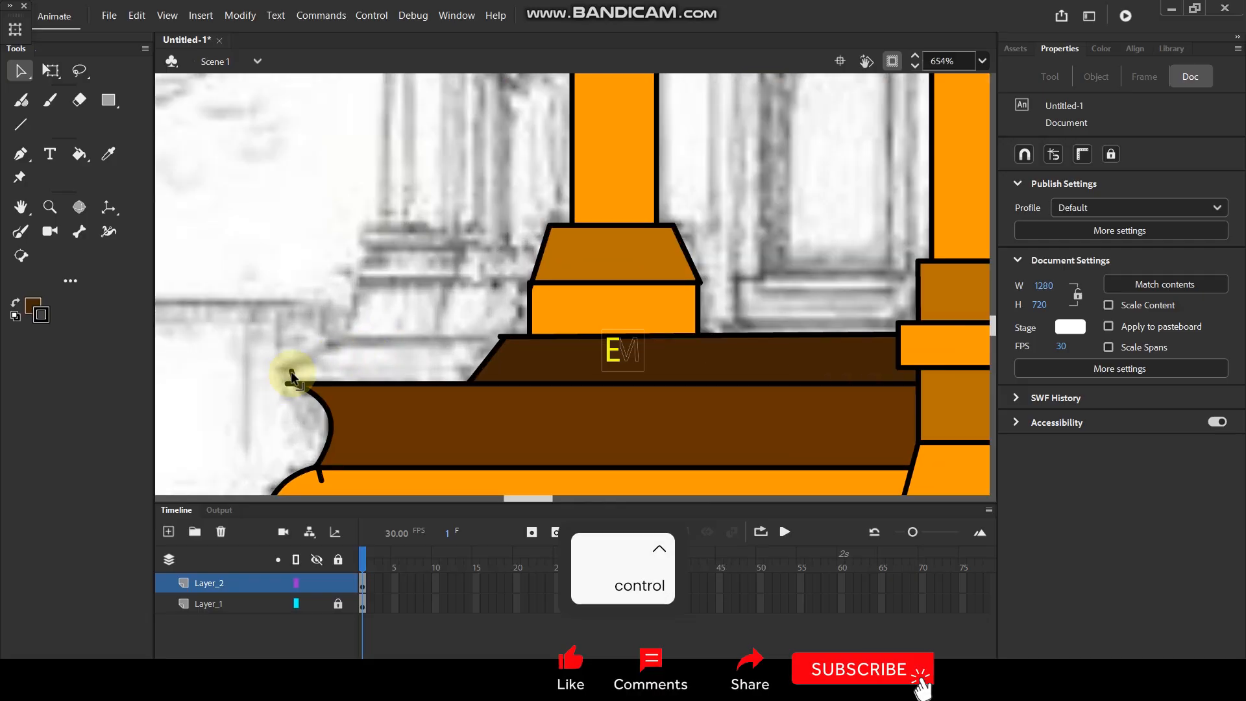
pyautogui.click(291, 371)
pyautogui.press('Delete')
pyautogui.click(317, 472)
pyautogui.press('Delete')
# Extend the left ledge outline with a straight top line and a slanted end line down to the brown moulding's tip.
pyautogui.press('n')
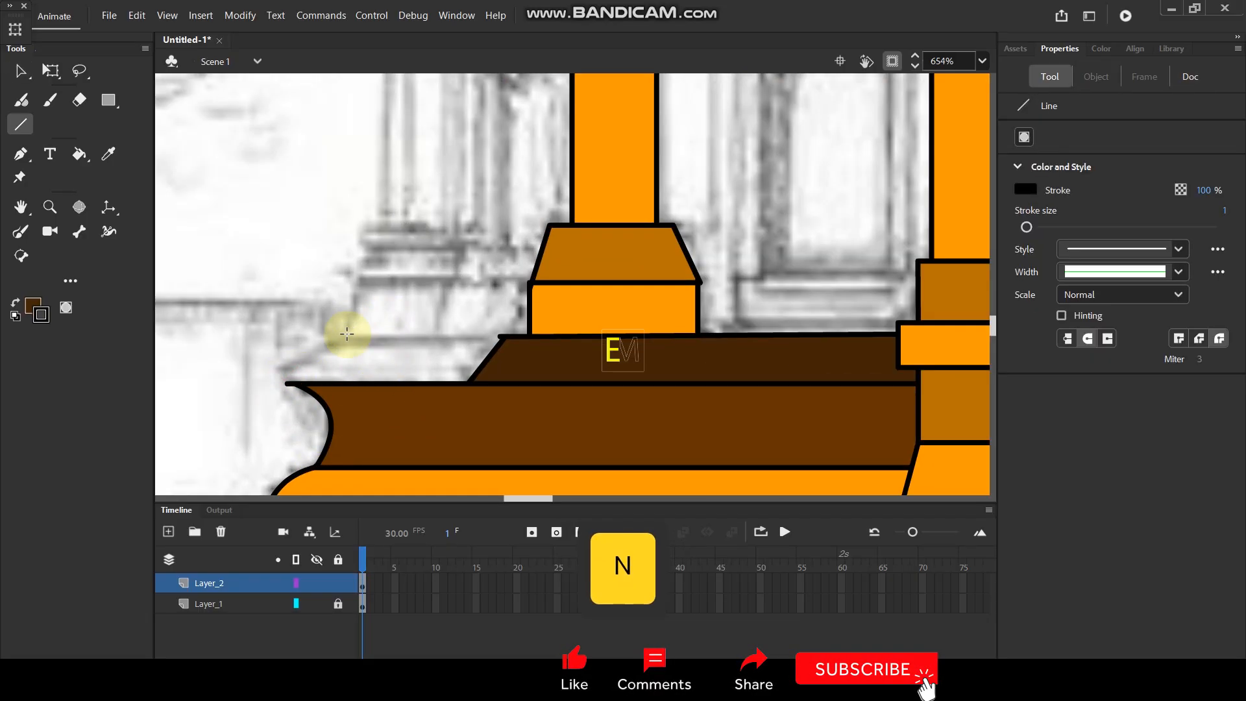
pyautogui.moveTo(333, 341); pyautogui.dragTo(504, 337)
pyautogui.press('shift')
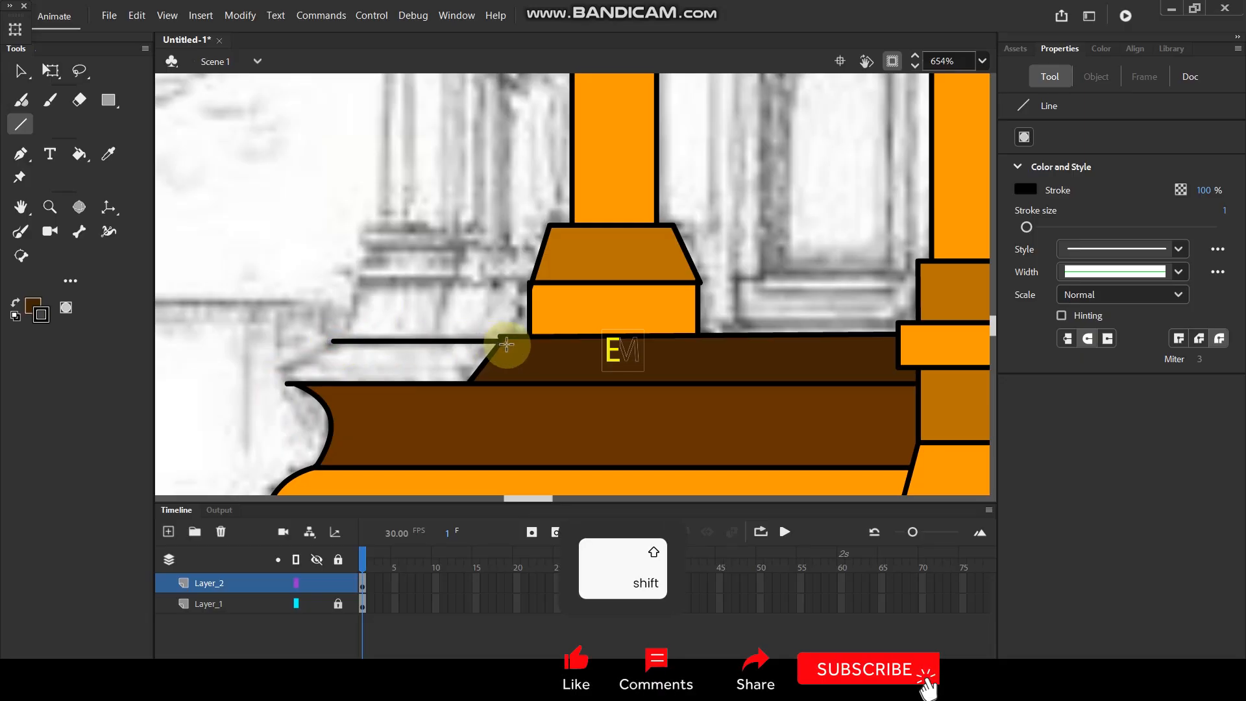
pyautogui.moveTo(346, 343); pyautogui.dragTo(288, 394)
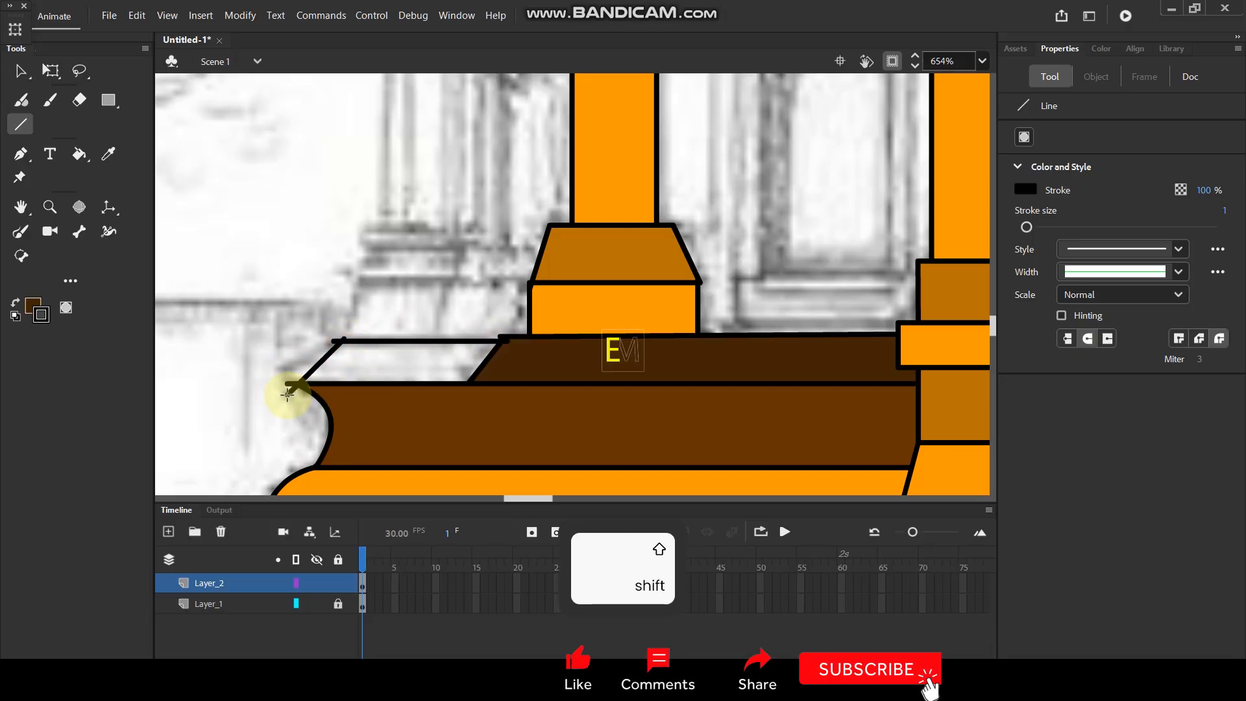
# Draw two parallel vertical lines from the roof's underside to the left ledge, outlining a narrow outer pillar.
pyautogui.scroll(-5, 412, 319)
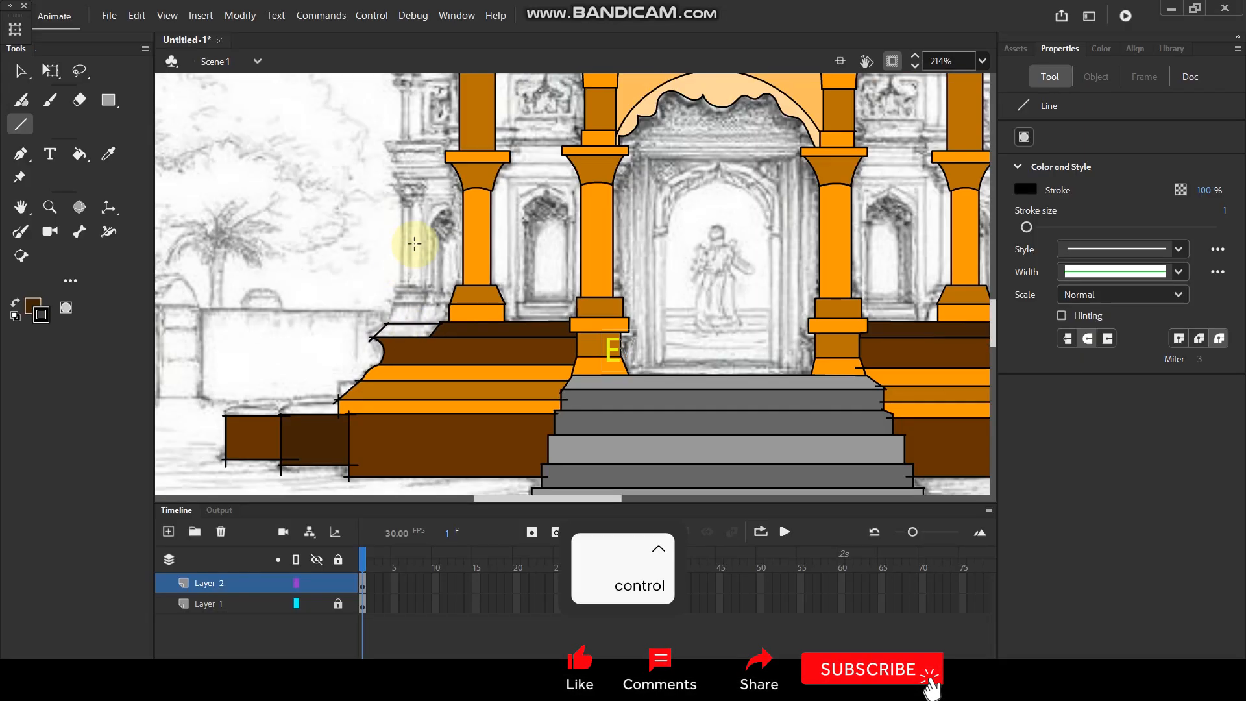
pyautogui.press('space')
pyautogui.moveTo(425, 228); pyautogui.dragTo(477, 328)
pyautogui.moveTo(487, 238); pyautogui.dragTo(518, 219)
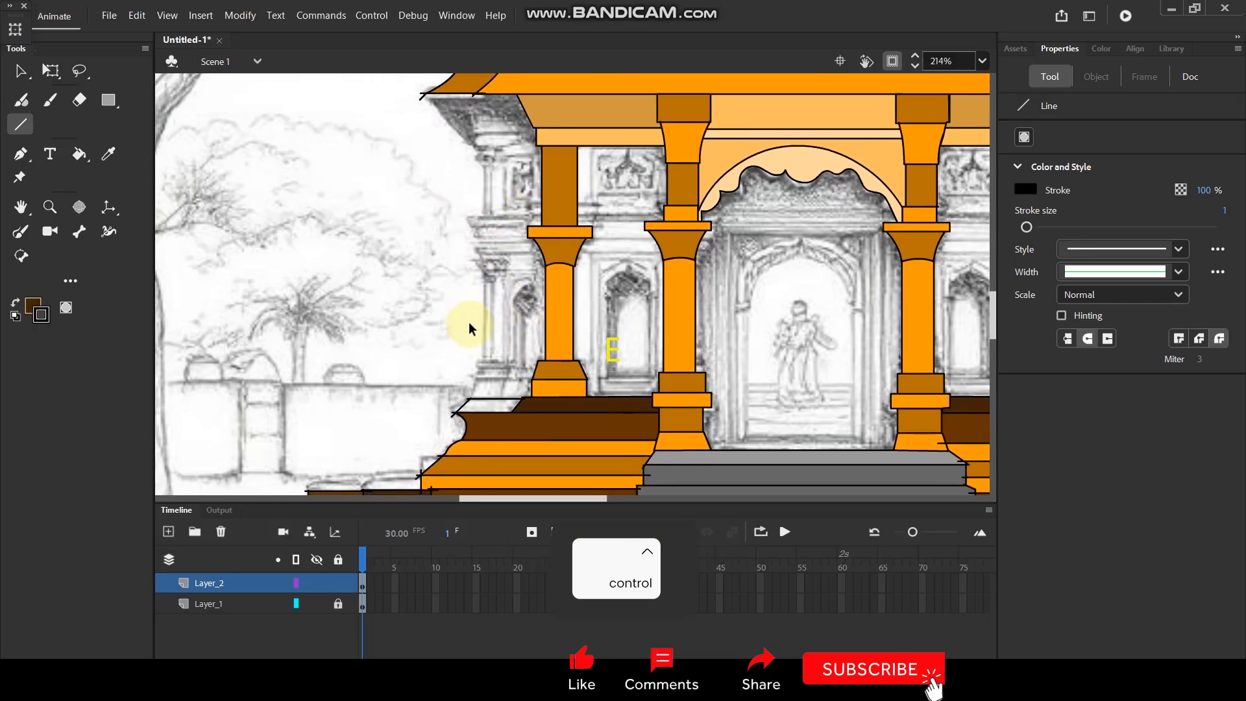
pyautogui.scroll(2, 472, 333)
pyautogui.scroll(-3, 474, 335)
pyautogui.press('shift')
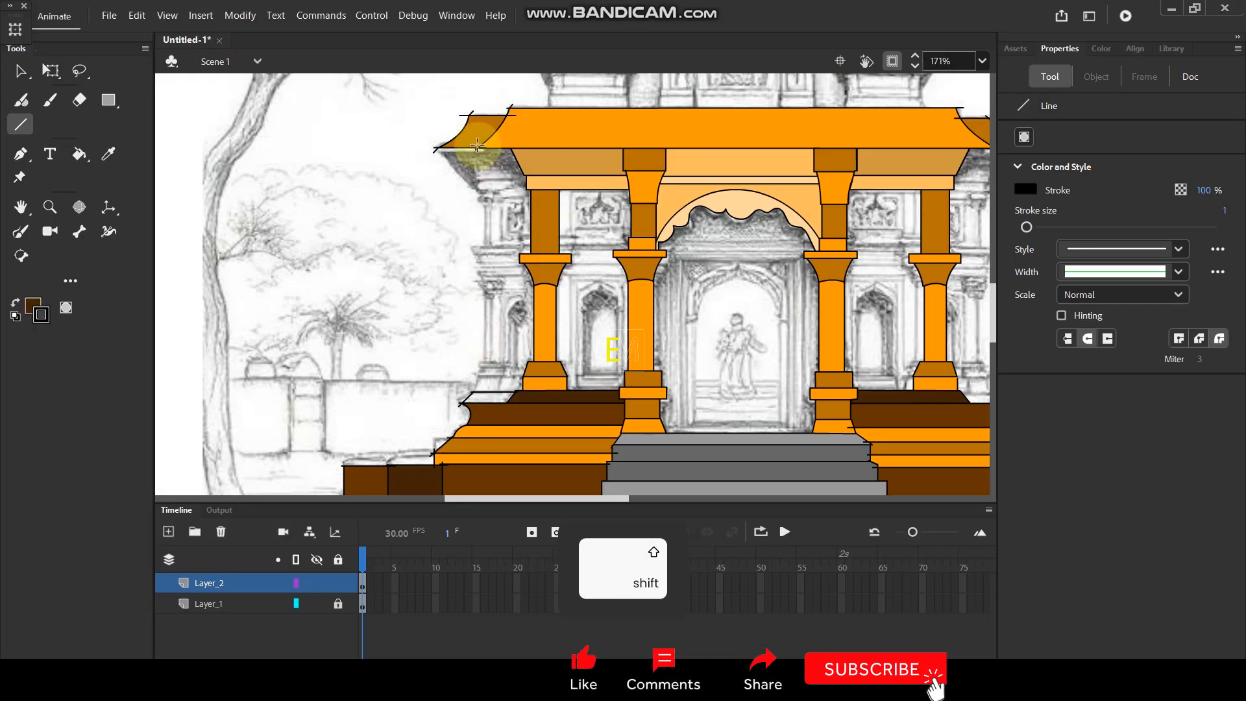
pyautogui.moveTo(478, 148); pyautogui.dragTo(482, 373)
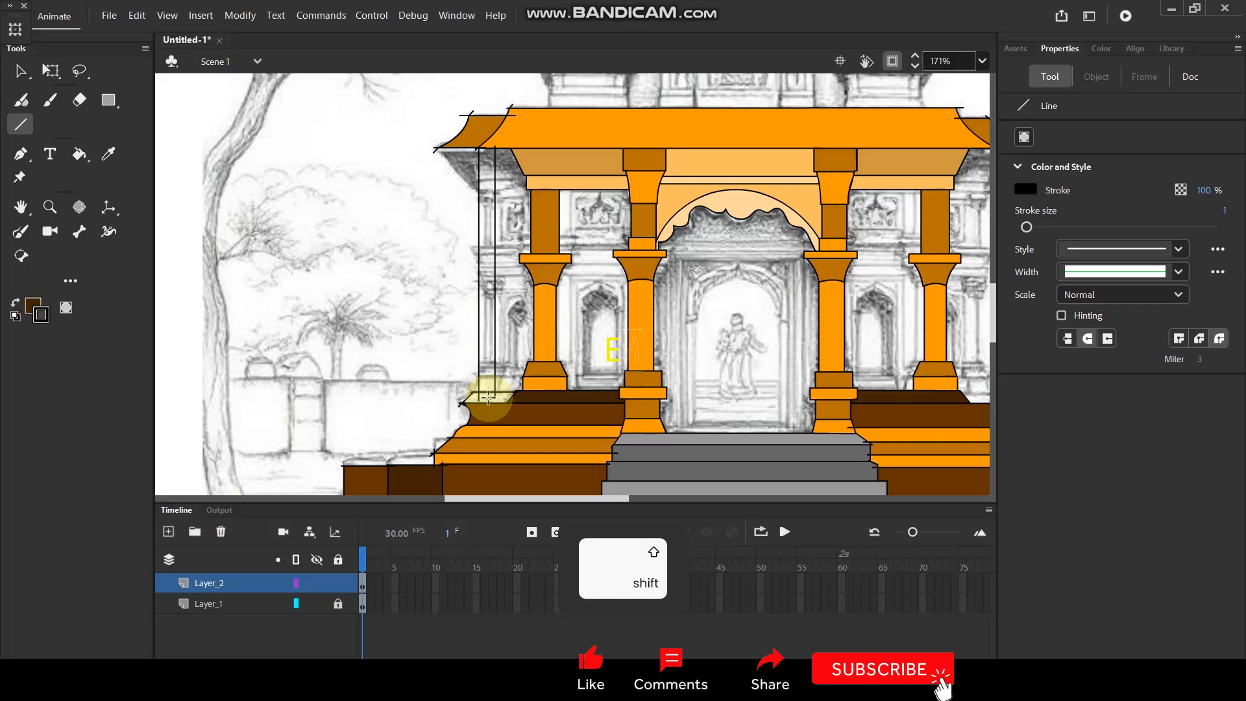
# Draw a thin rectangular band across the narrow outer pillar, slightly wider than the shaft, along the sketched capital.
pyautogui.scroll(3, 480, 271)
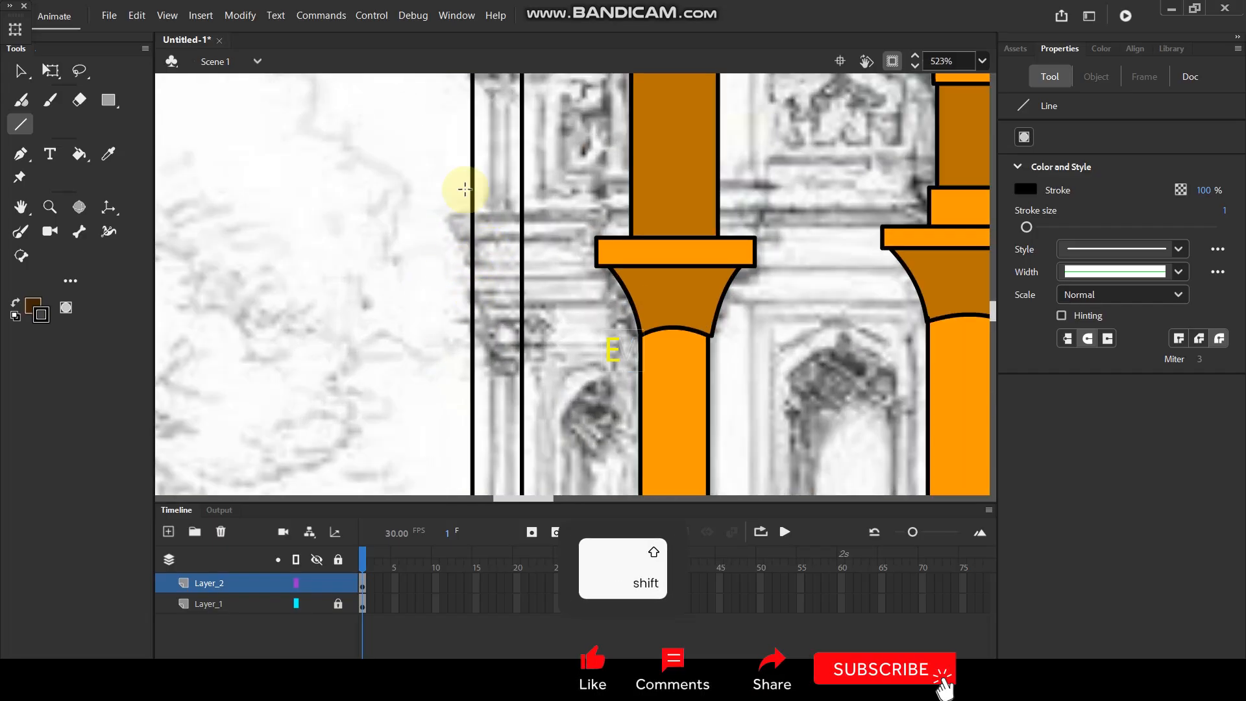
pyautogui.moveTo(457, 301); pyautogui.dragTo(537, 302)
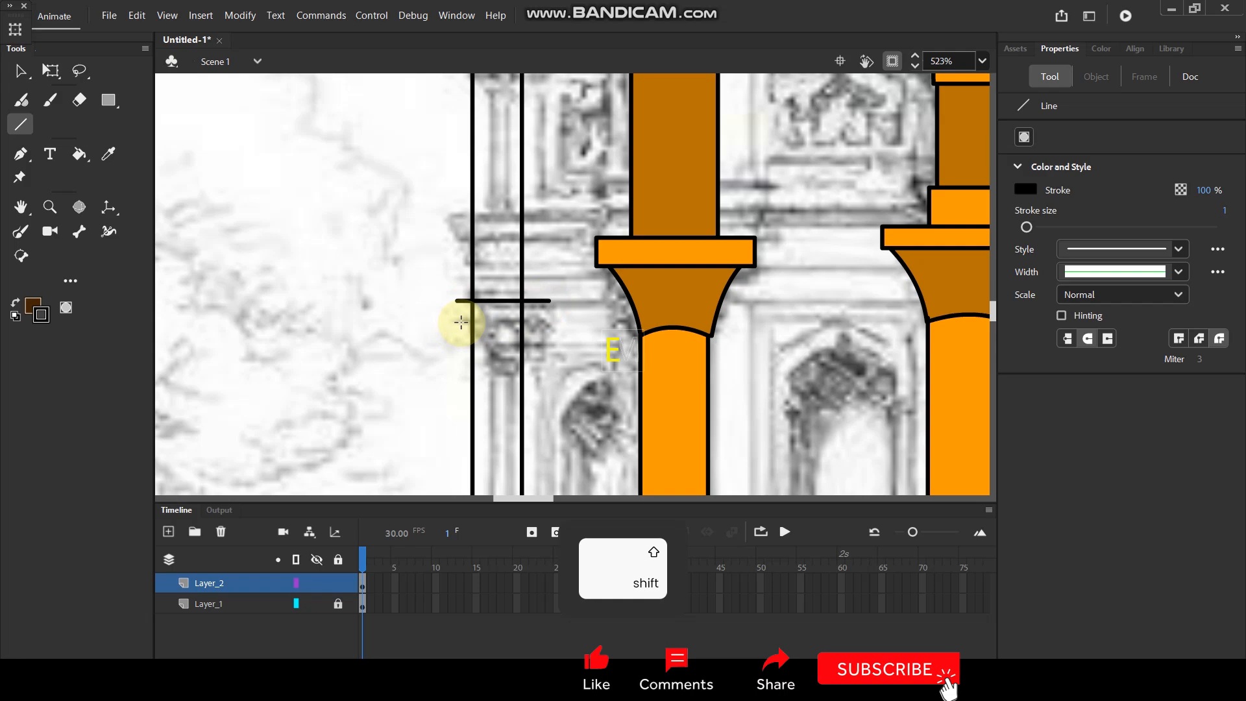
pyautogui.moveTo(457, 320); pyautogui.dragTo(529, 319)
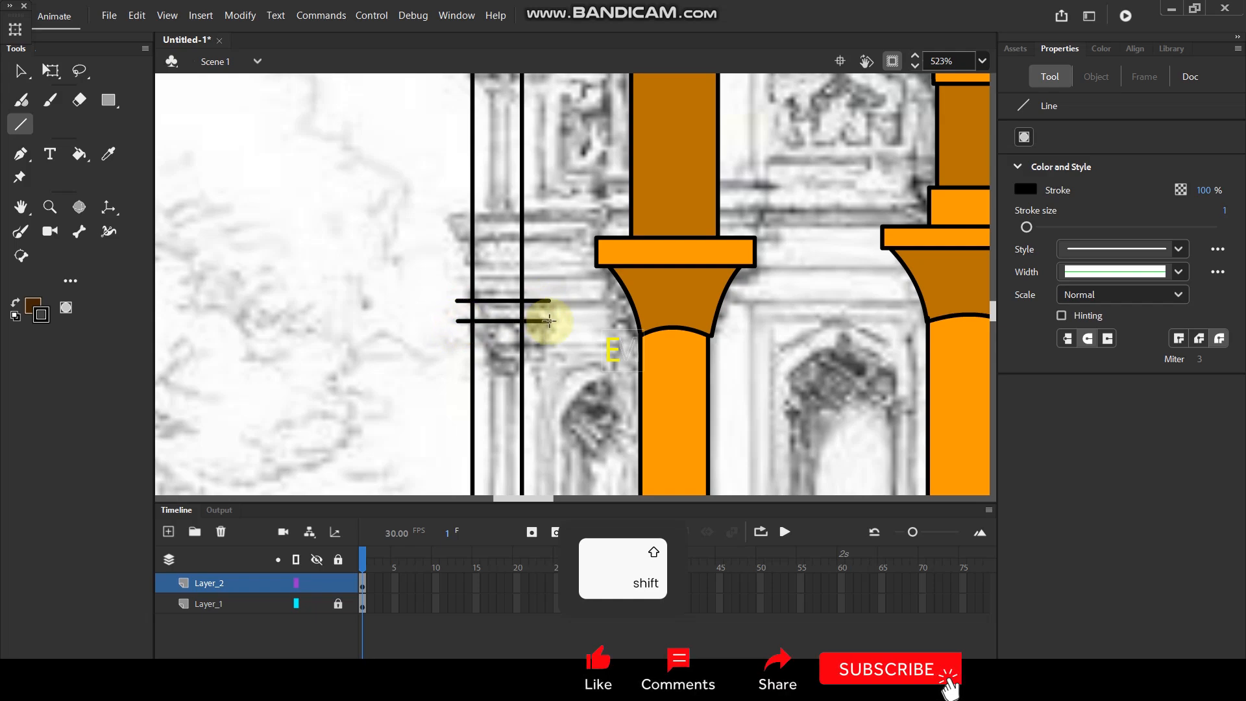
pyautogui.moveTo(545, 300); pyautogui.dragTo(545, 321)
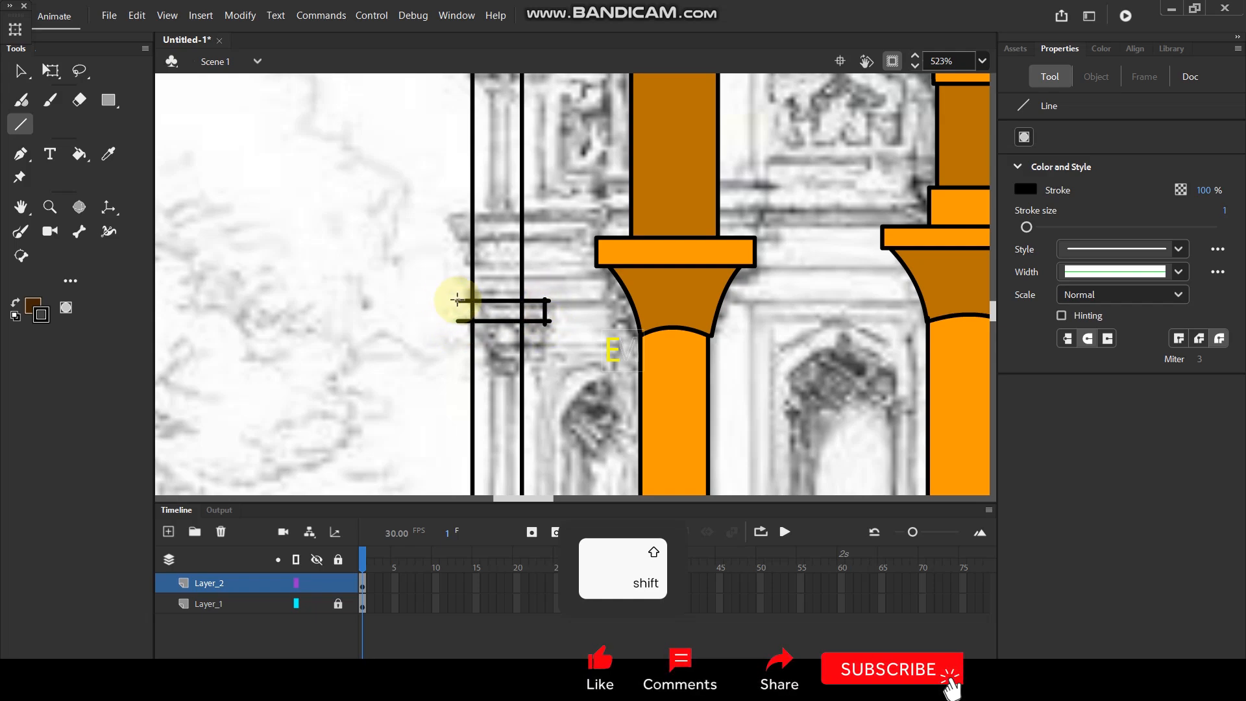
# Fill the narrow pillar's shaft dark orange and its band bright orange, sampling both colours from the neighbouring column.
pyautogui.scroll(-3, 529, 283)
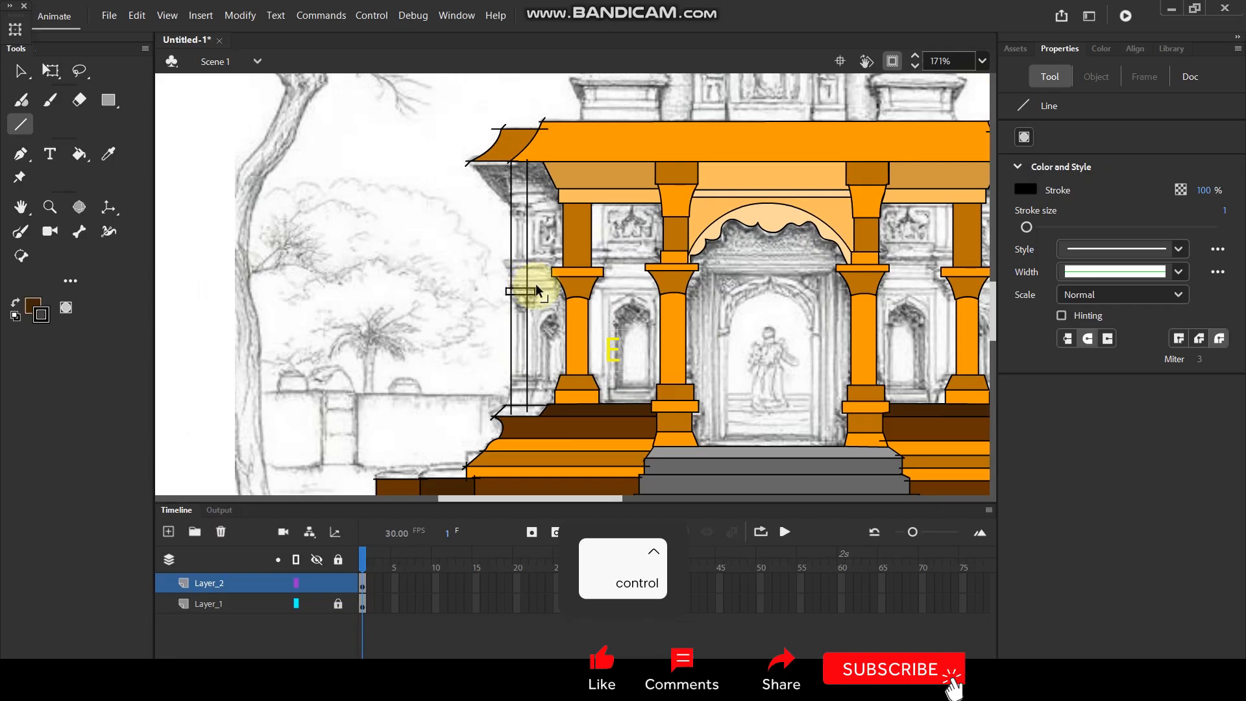
pyautogui.press('i')
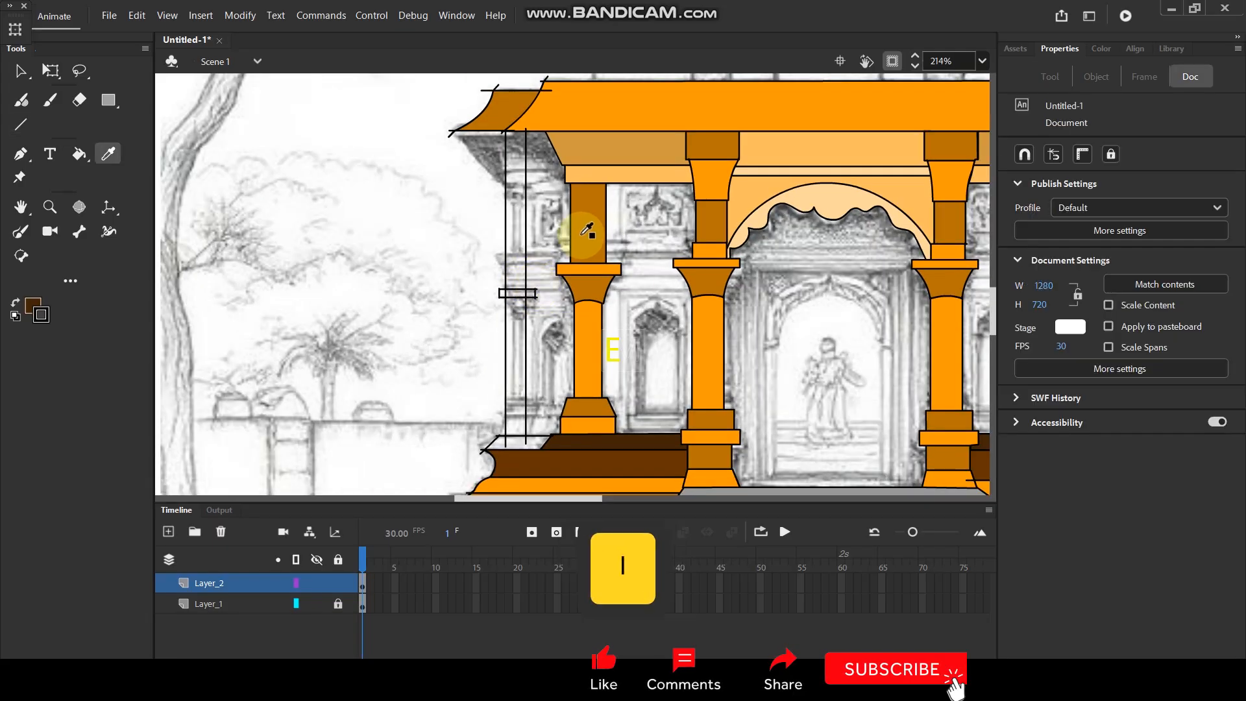
pyautogui.click(587, 240)
pyautogui.click(517, 254)
pyautogui.click(510, 358)
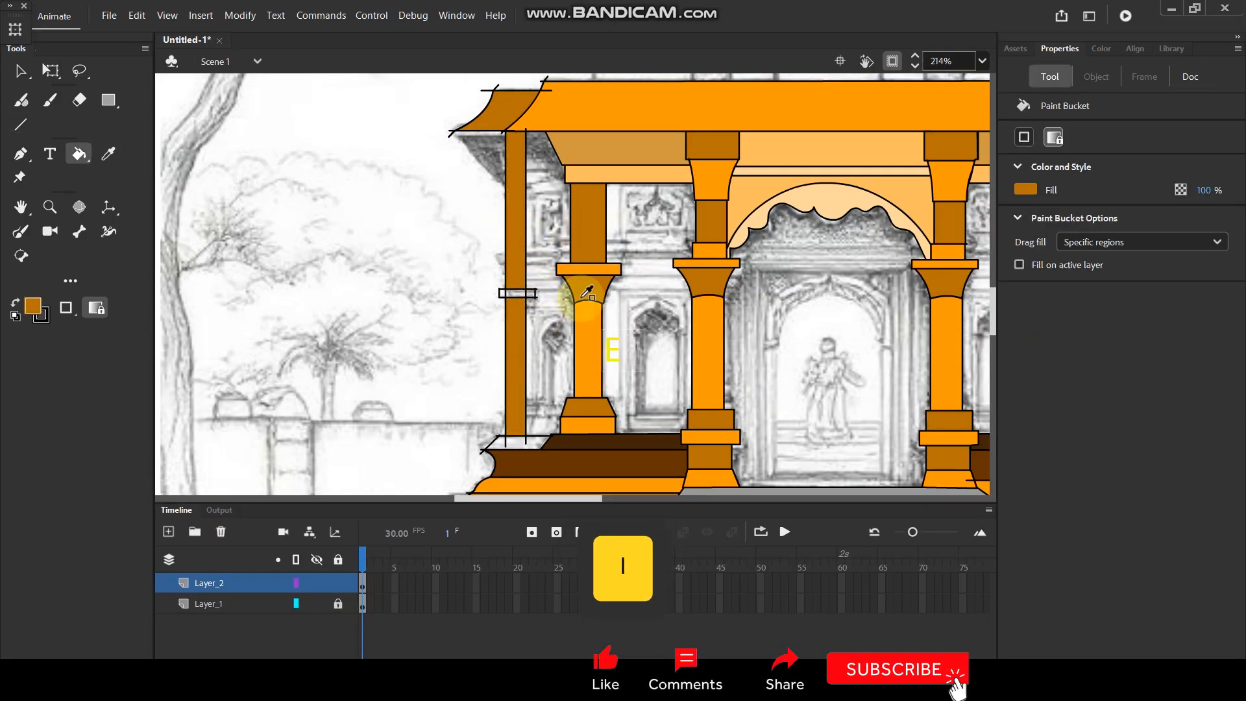
pyautogui.press('i')
pyautogui.click(590, 270)
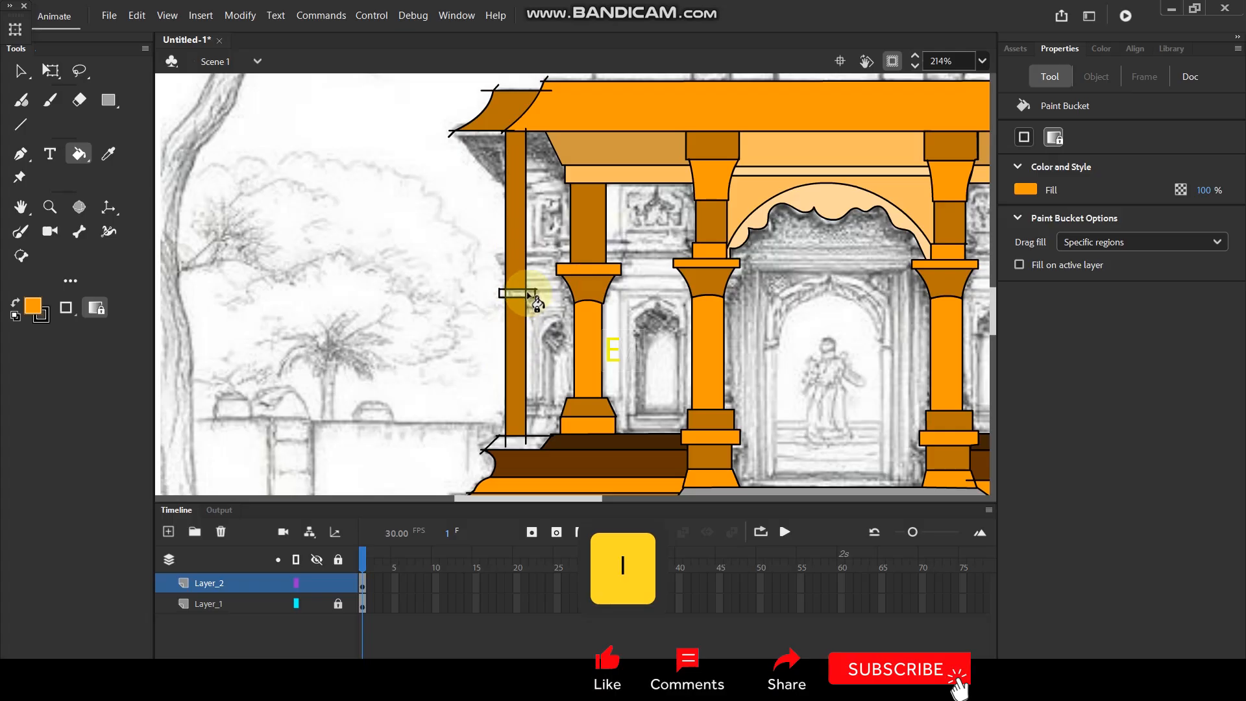
pyautogui.click(531, 294)
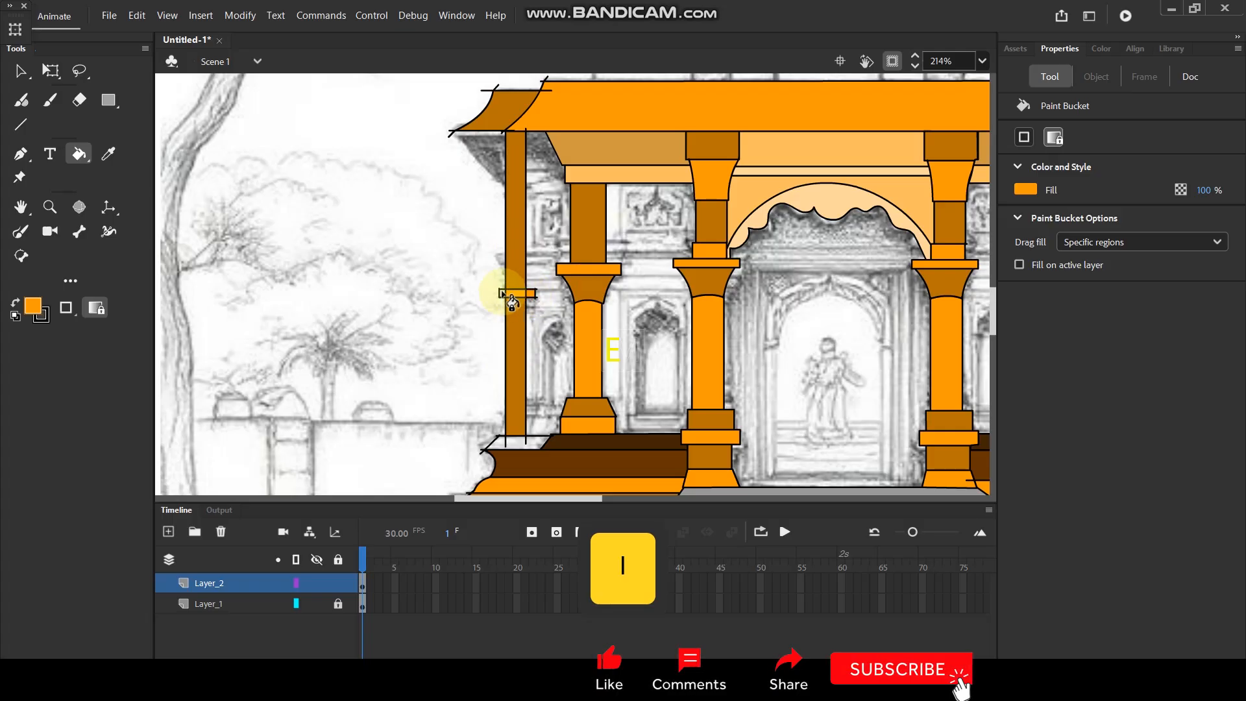
# Delete the narrow pillar's line end that protrudes into the roof's left edge.
pyautogui.click(26, 73)
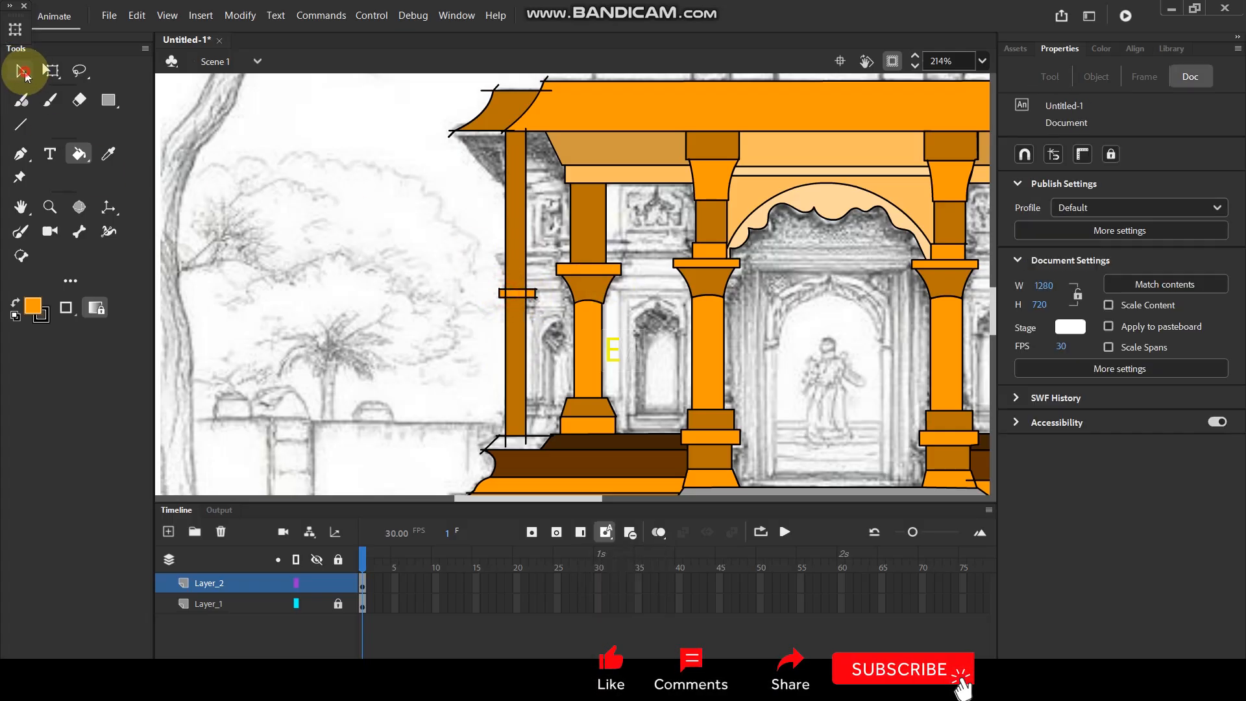
pyautogui.click(527, 134)
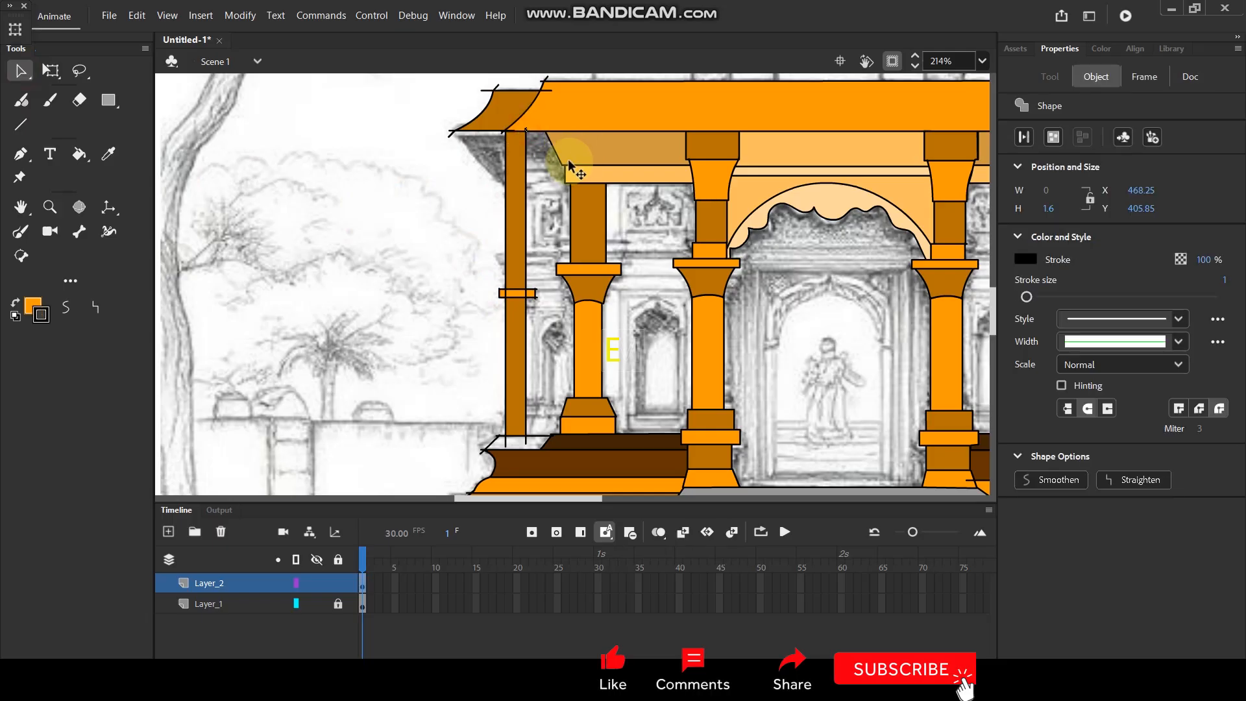
pyautogui.press('Delete')
# Delete the line ends overshooting the band's corners and those running from the narrow pillar's foot into the ledge.
pyautogui.click(529, 296)
pyautogui.click(507, 298)
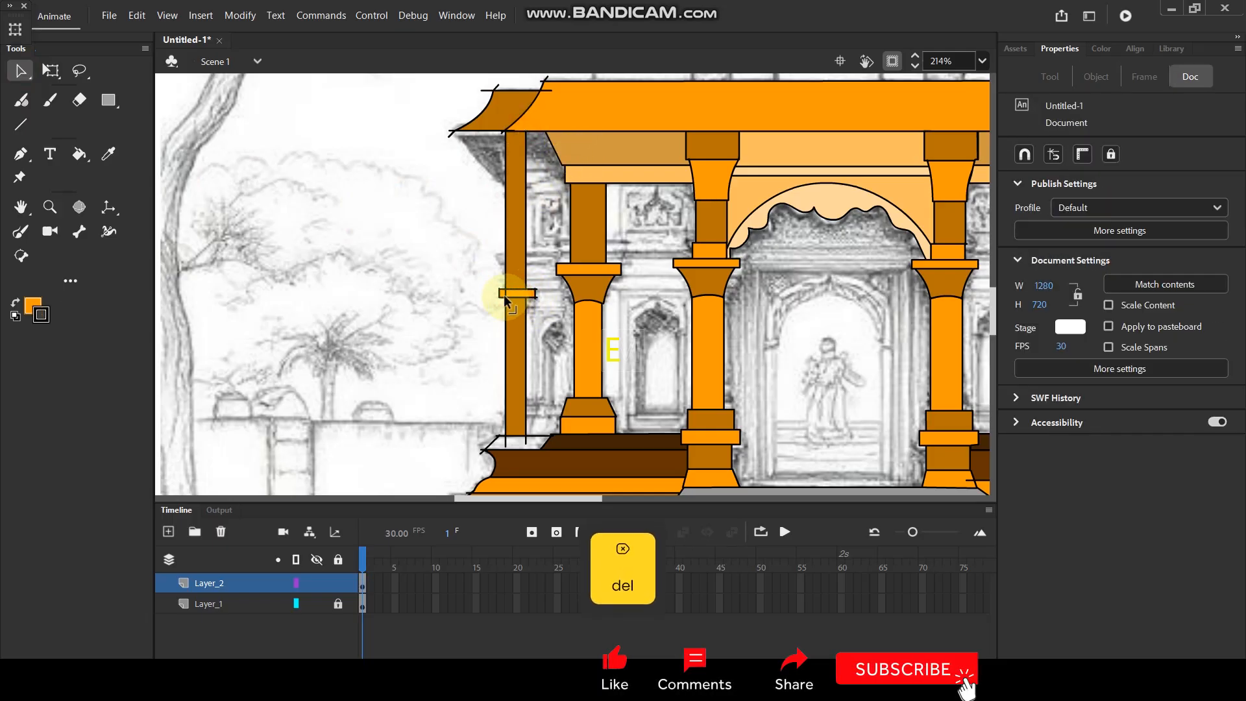
pyautogui.click(537, 298)
pyautogui.press('Delete')
pyautogui.click(536, 289)
pyautogui.press('Delete')
pyautogui.click(540, 291)
pyautogui.press('Delete')
pyautogui.click(536, 289)
pyautogui.press('Delete')
pyautogui.click(537, 290)
pyautogui.press('Delete')
pyautogui.click(499, 290)
pyautogui.press('Delete')
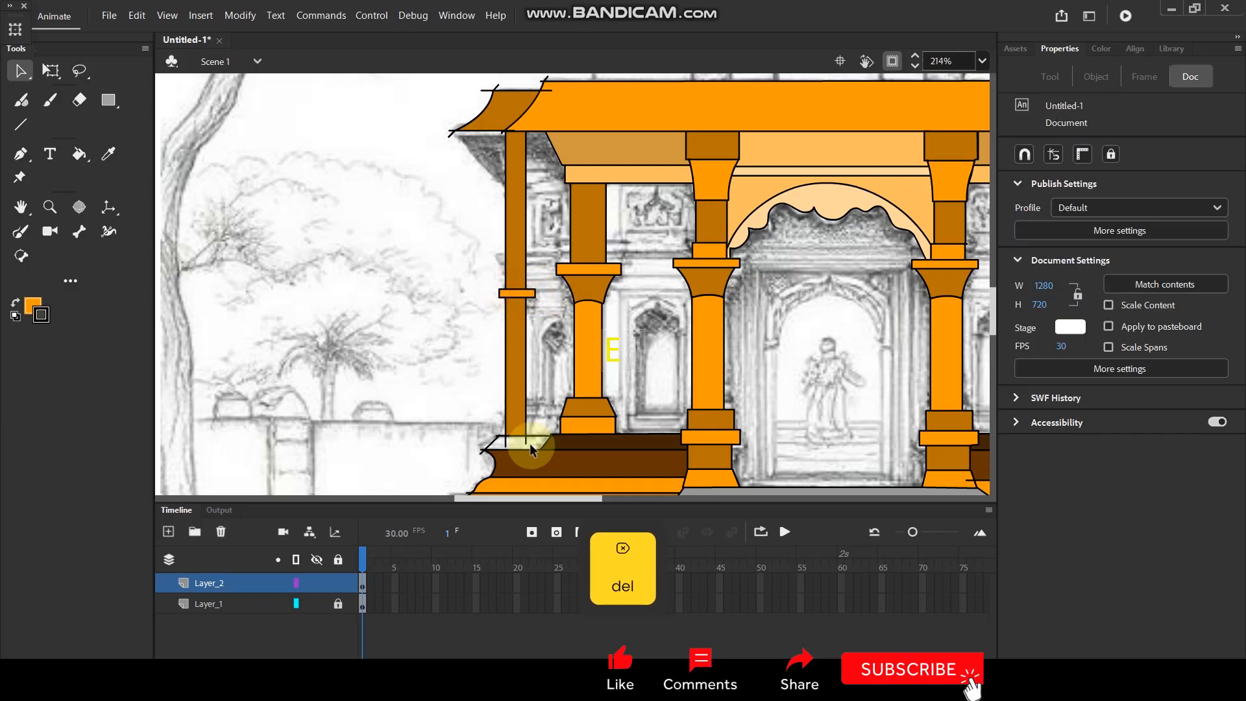
pyautogui.click(526, 439)
pyautogui.press('Delete')
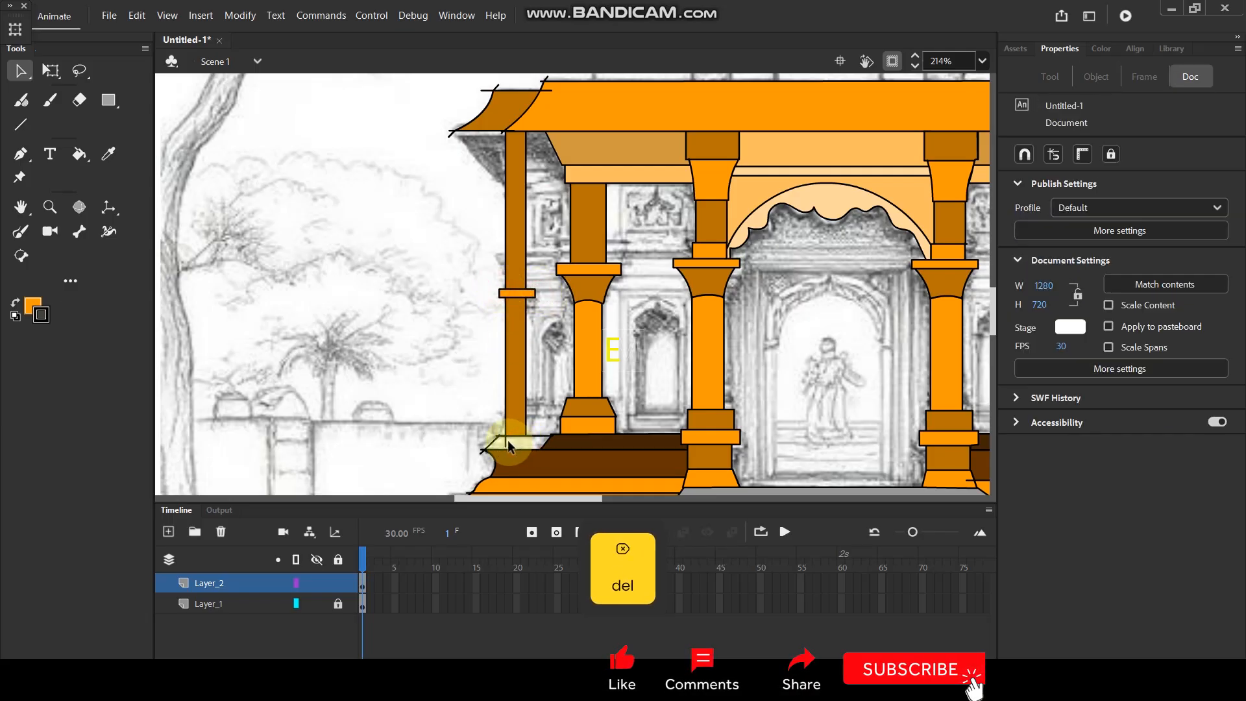
# Try filling the ledge beneath the narrow left pillar with brown sampled from the outer base block, and undo the fill.
pyautogui.moveTo(615, 437); pyautogui.dragTo(606, 310)
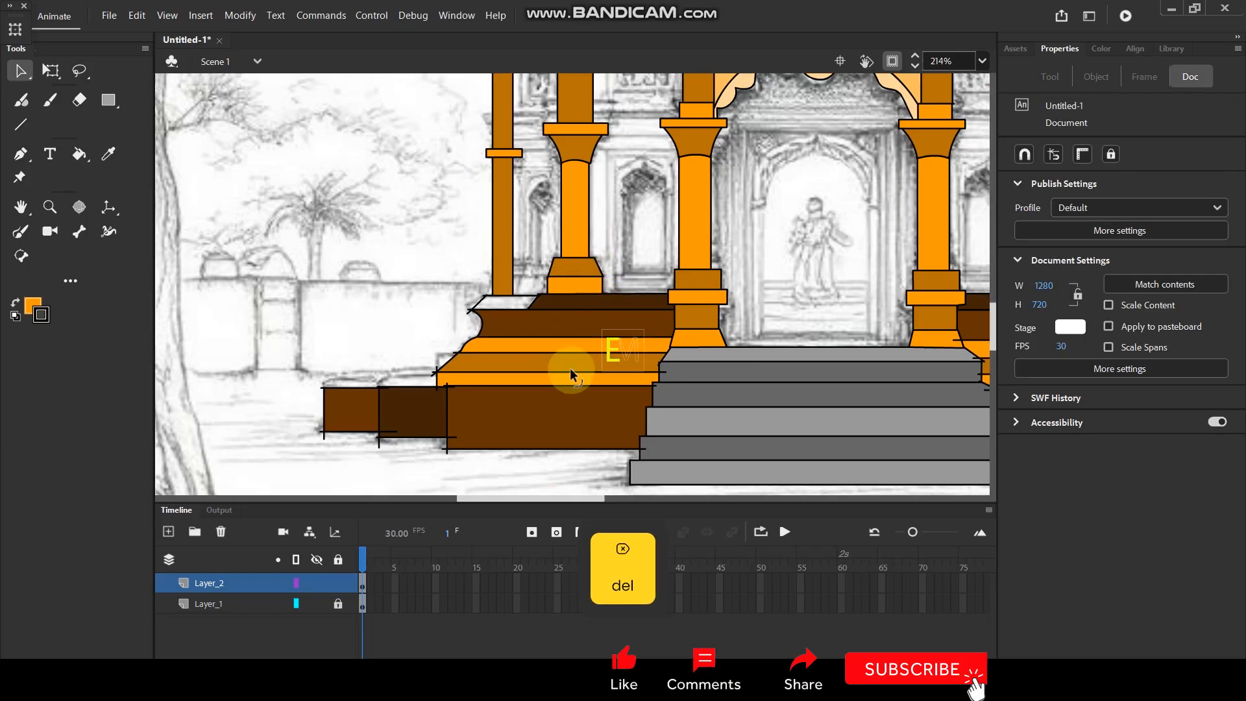
pyautogui.press('i')
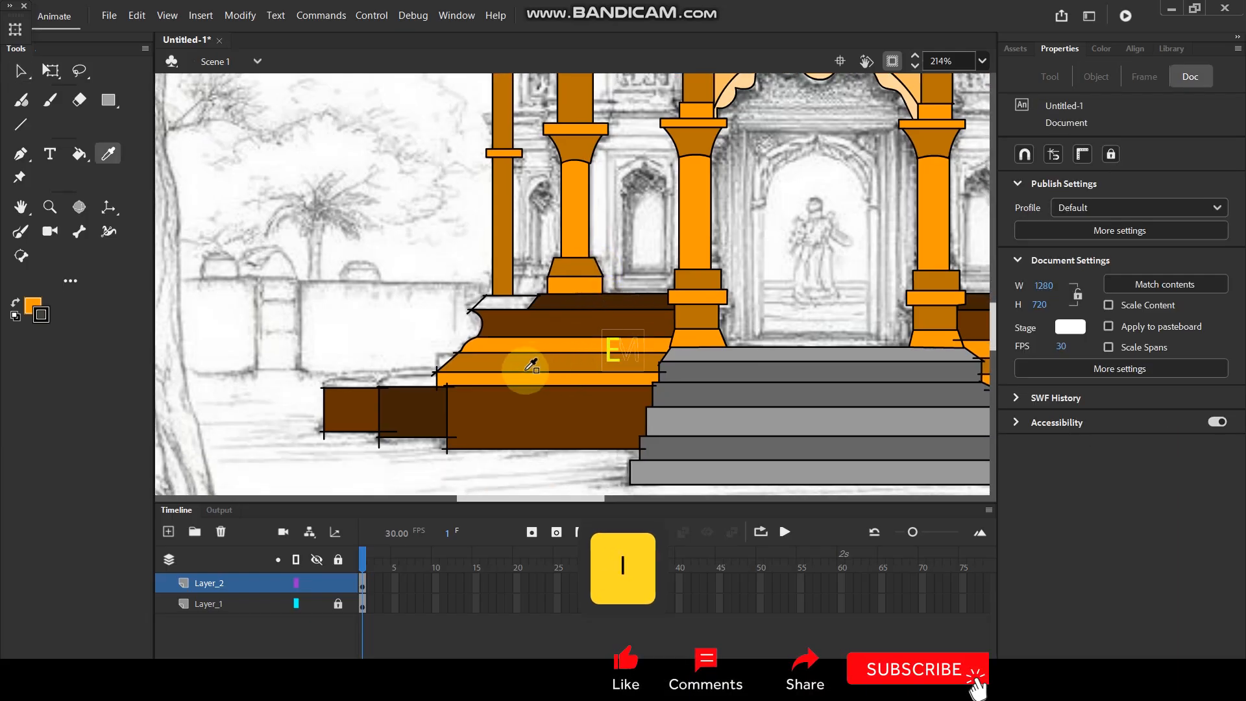
pyautogui.click(374, 409)
pyautogui.click(507, 302)
pyautogui.scroll(2, 497, 325)
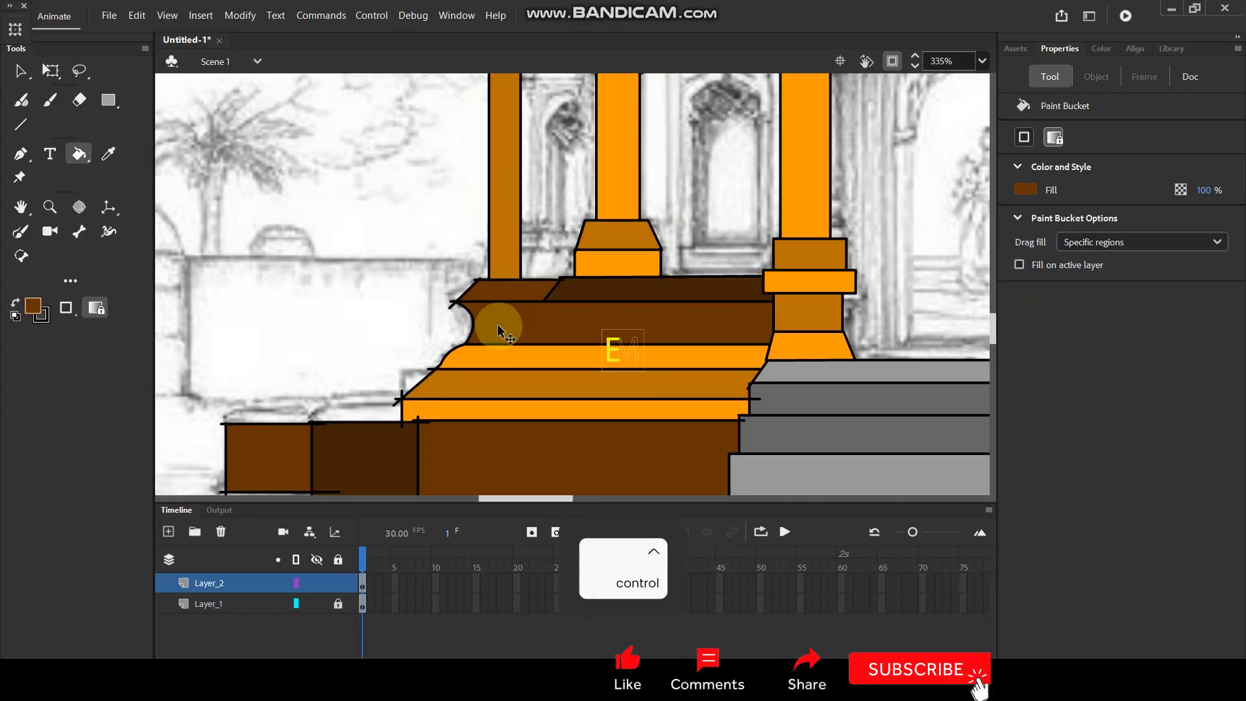
pyautogui.hotkey('ctrl', 'z')
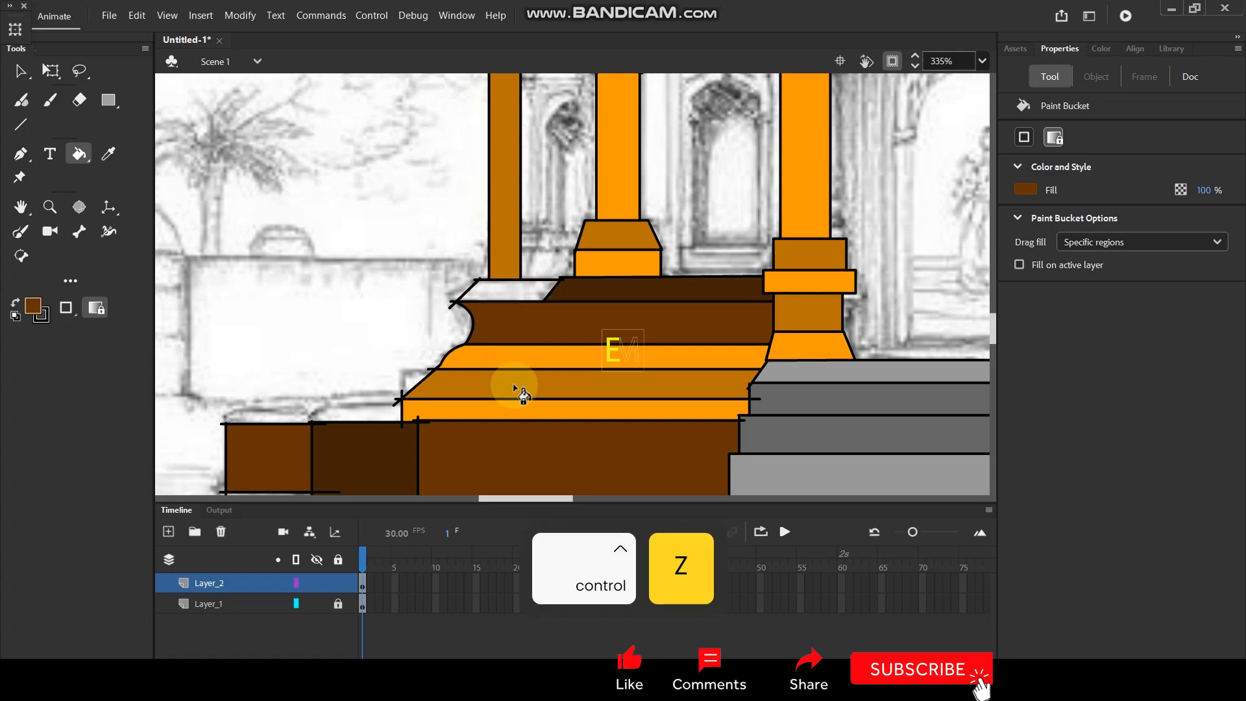
# Fill the ledge beneath the narrow left pillar bright orange, sampling the colour from the base moulding below.
pyautogui.moveTo(513, 384); pyautogui.dragTo(508, 342)
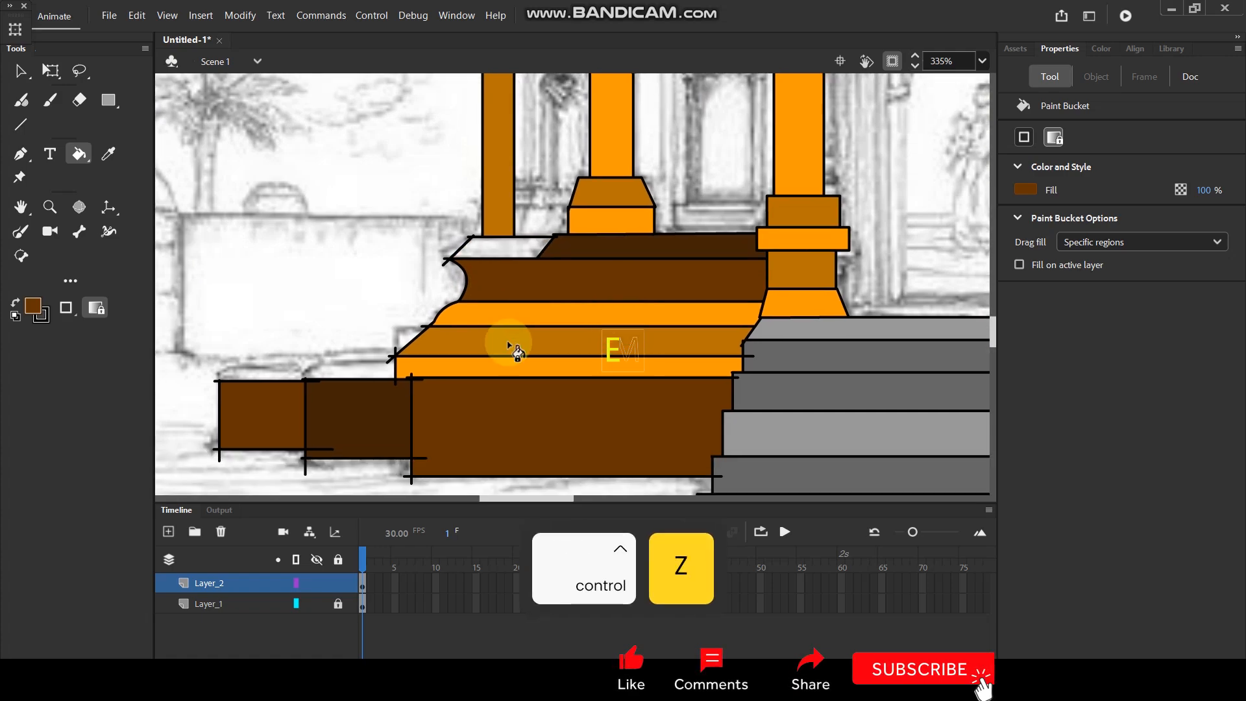
pyautogui.press('i')
pyautogui.click(520, 312)
pyautogui.click(502, 247)
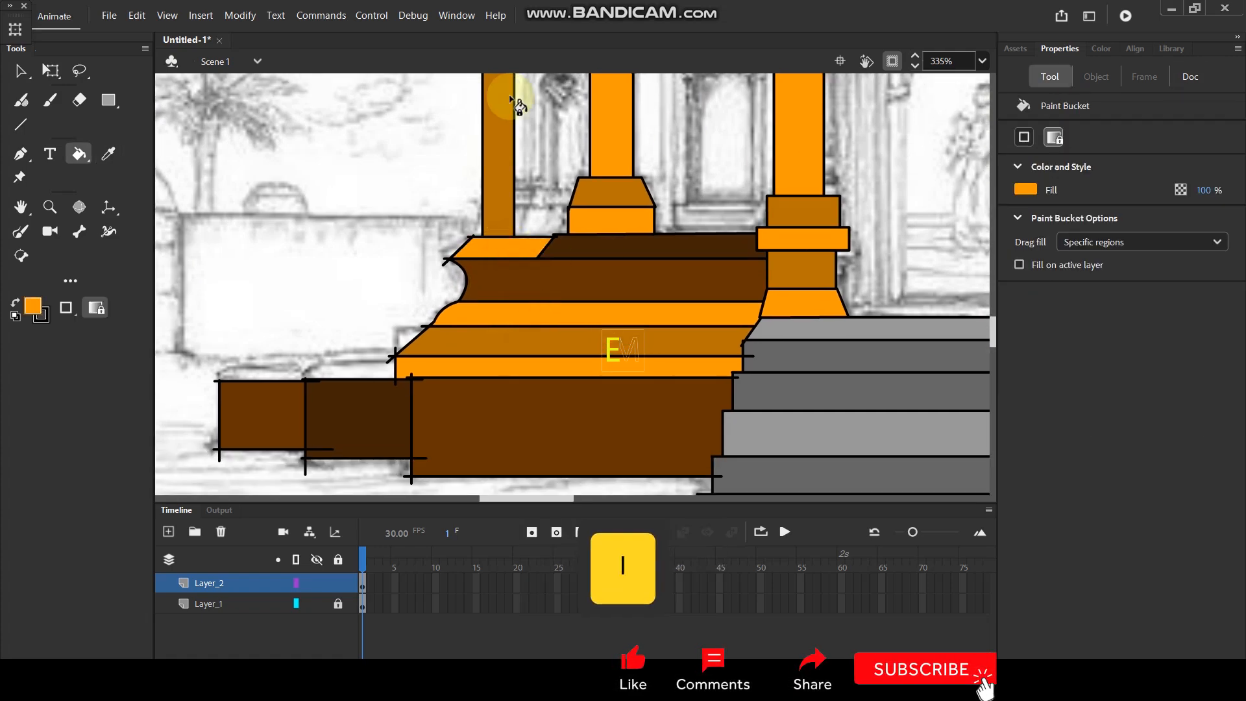
# Delete the line ends overshooting the left edge of the ledge, the base mouldings and the top corner of the large brown block.
pyautogui.click(20, 70)
pyautogui.click(444, 266)
pyautogui.press('Delete')
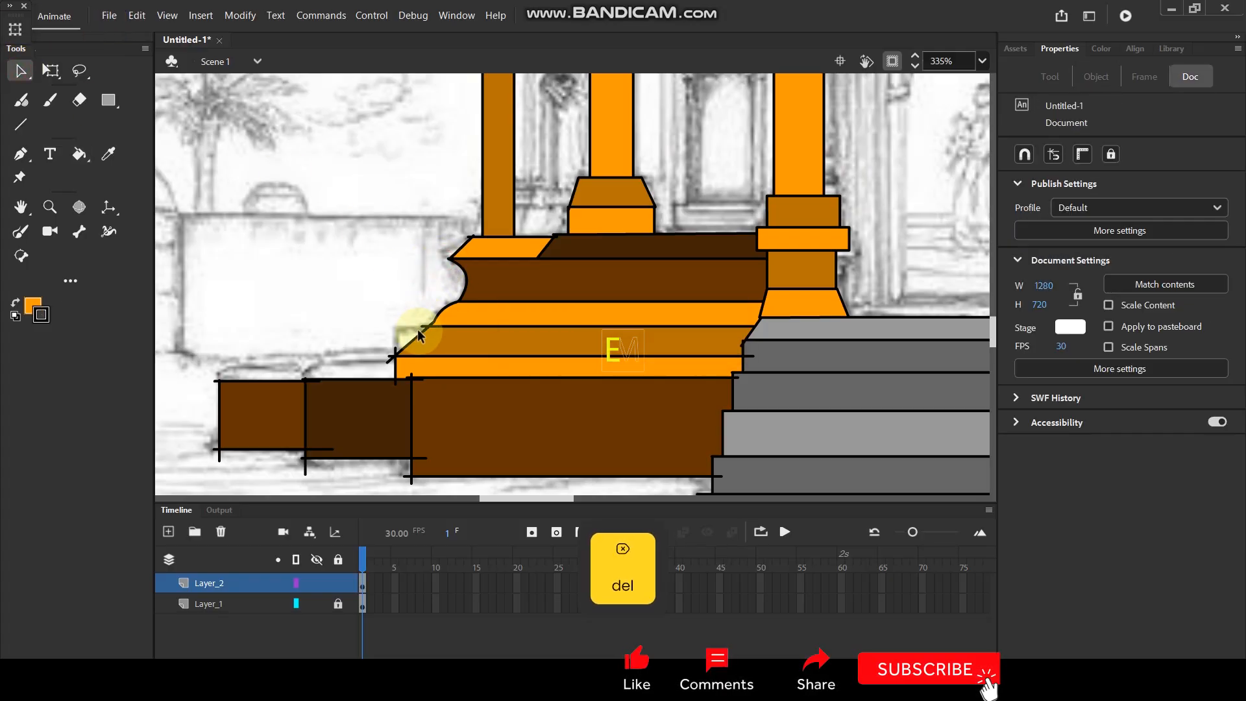
pyautogui.press('Delete')
pyautogui.click(395, 352)
pyautogui.press('Delete')
pyautogui.click(390, 359)
pyautogui.press('Delete')
pyautogui.press('Delete')
pyautogui.click(411, 373)
# Delete the line ends overshooting the bottom corners of the left base blocks.
pyautogui.press('Delete')
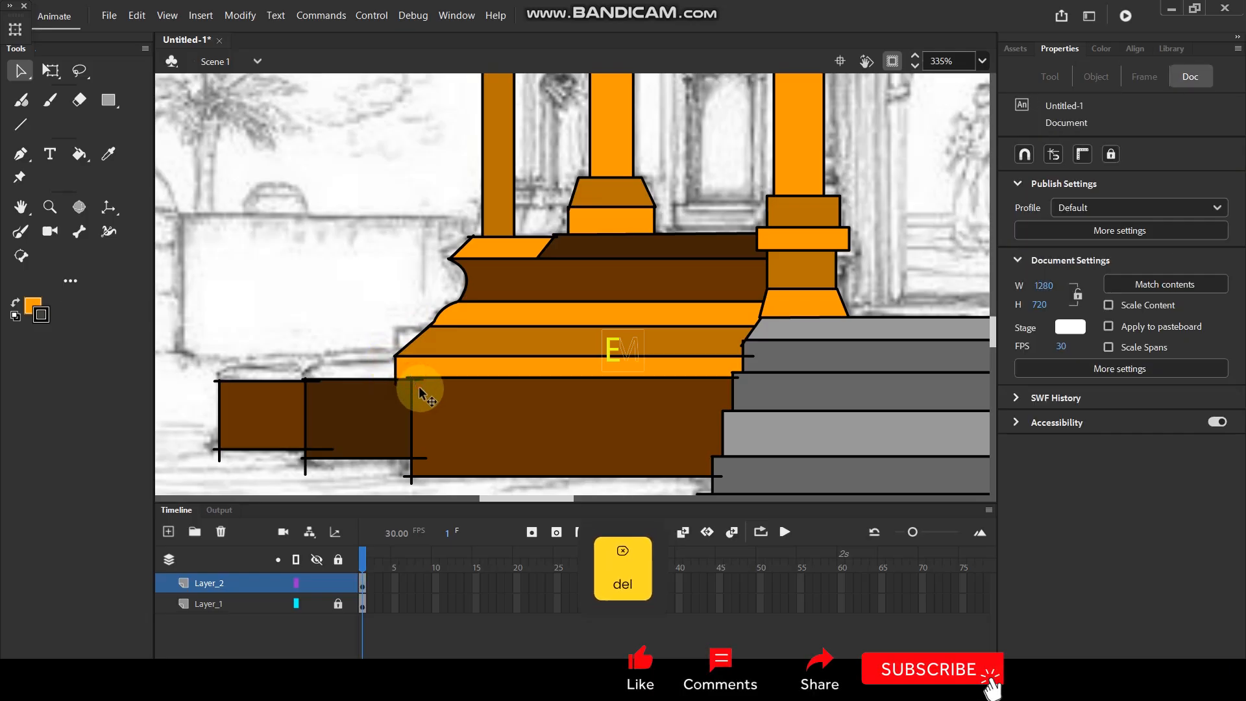
pyautogui.click(422, 457)
pyautogui.press('Delete')
pyautogui.click(409, 484)
pyautogui.press('Delete')
pyautogui.click(293, 458)
pyautogui.press('Delete')
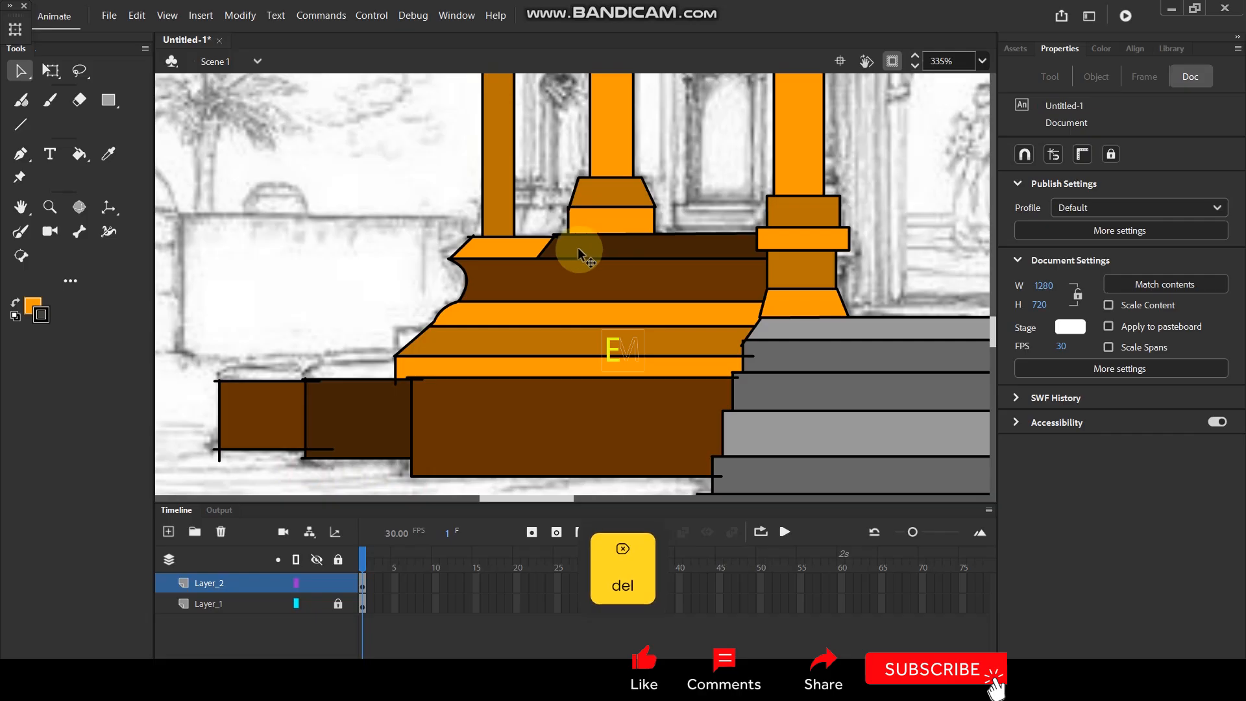
# Select the narrow left pillar with its band and ledge, paste a copy in place and flip it horizontally.
pyautogui.scroll(-5, 551, 283)
pyautogui.scroll(1, 695, 162)
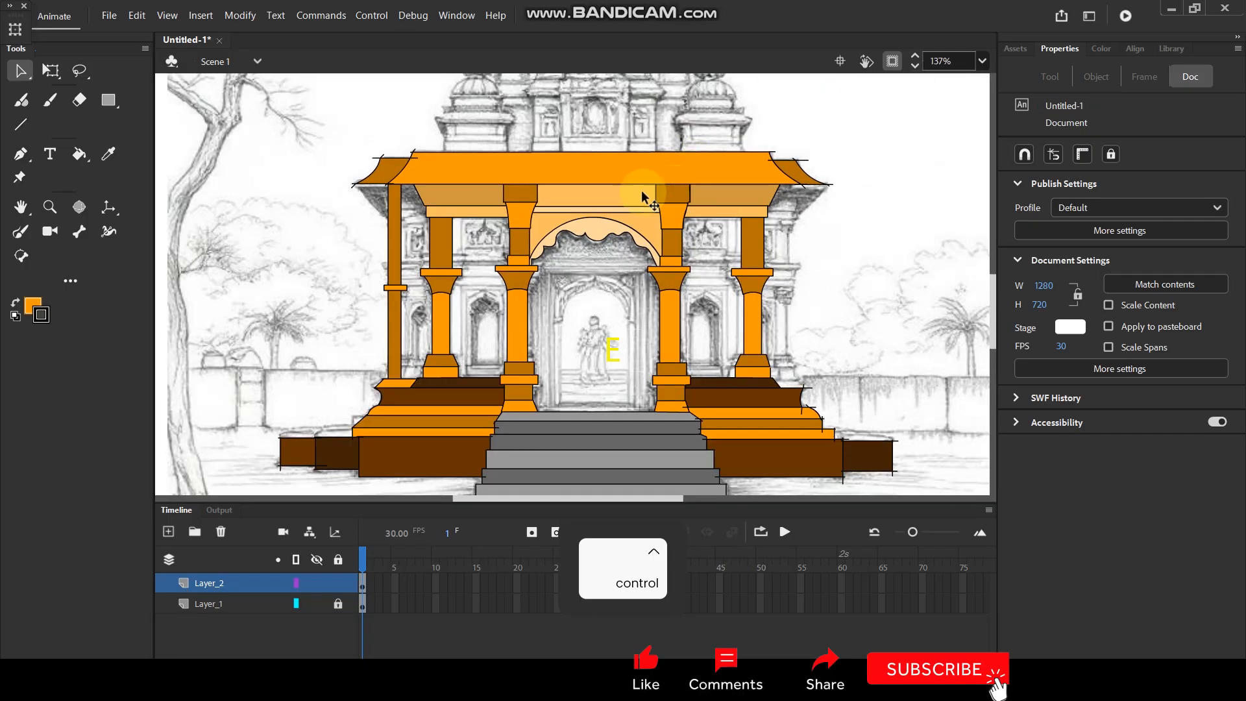
pyautogui.click(395, 340)
pyautogui.keyDown('shift'); pyautogui.click(391, 265); pyautogui.keyUp('shift')
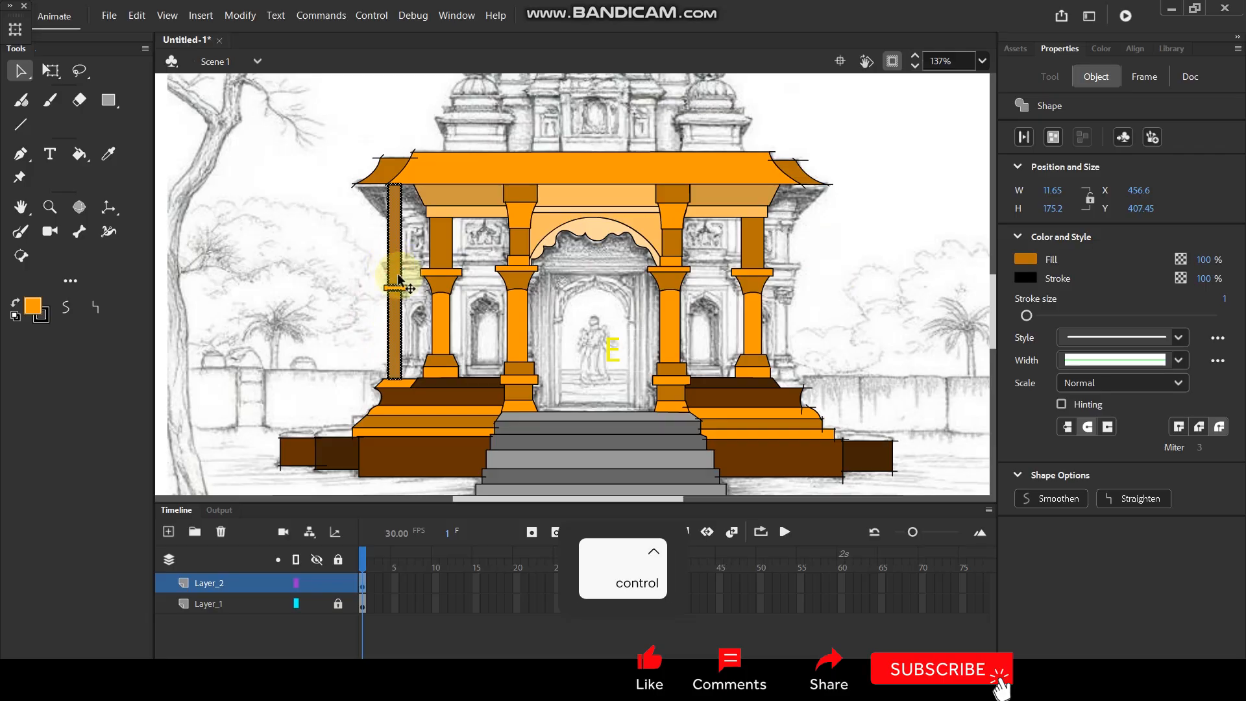
pyautogui.scroll(5, 391, 264)
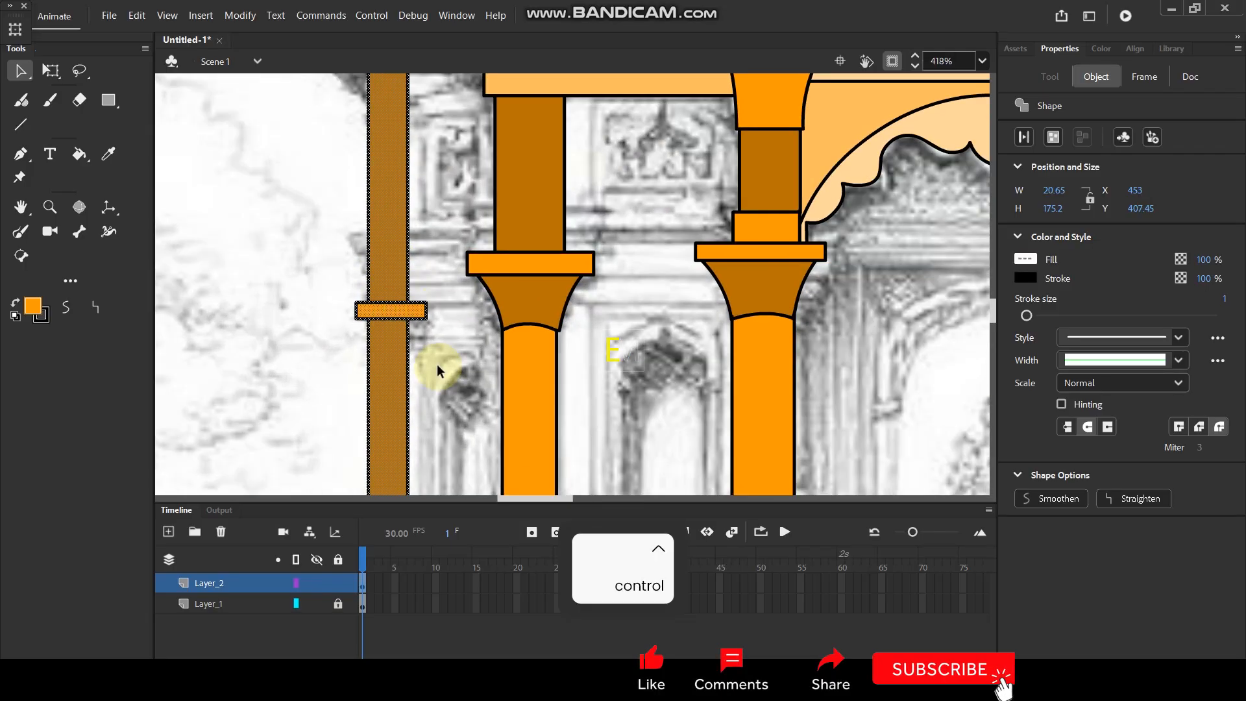
pyautogui.moveTo(439, 362); pyautogui.dragTo(474, 134)
pyautogui.keyDown('shift'); pyautogui.click(407, 374); pyautogui.keyUp('shift')
pyautogui.scroll(-5, 432, 279)
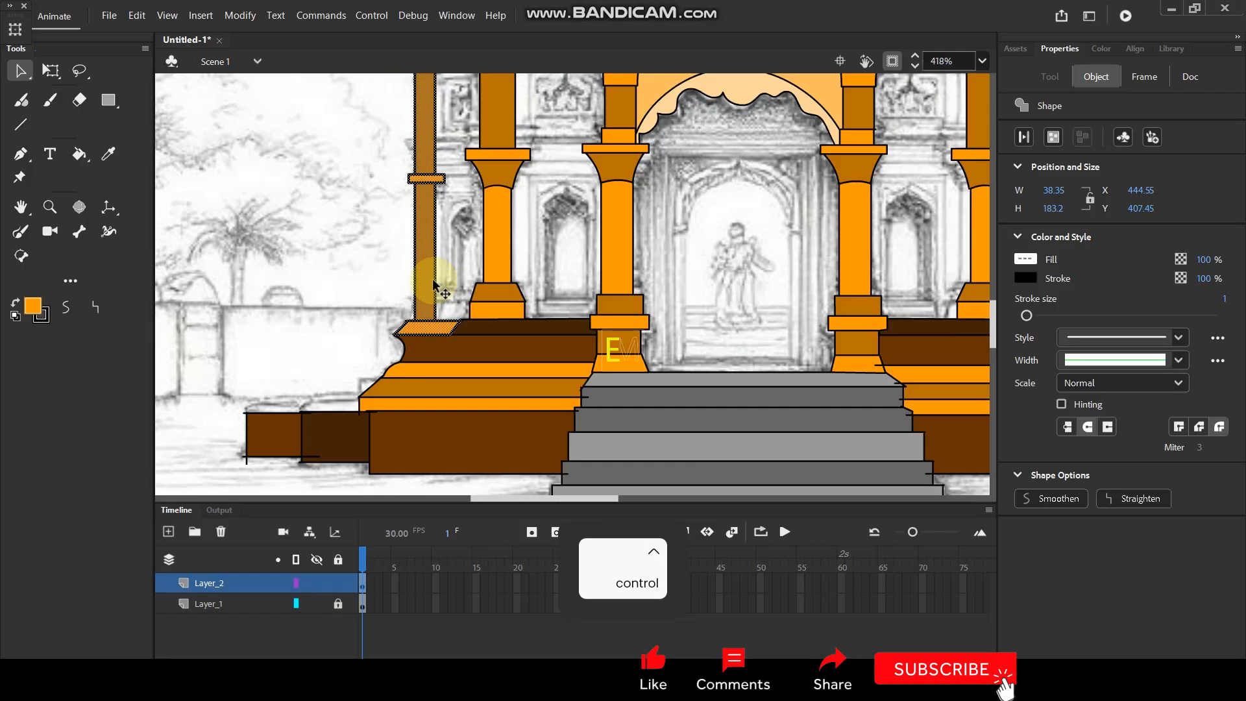
pyautogui.hotkey('ctrl', 'shift', 'v')
pyautogui.rightClick(432, 222)
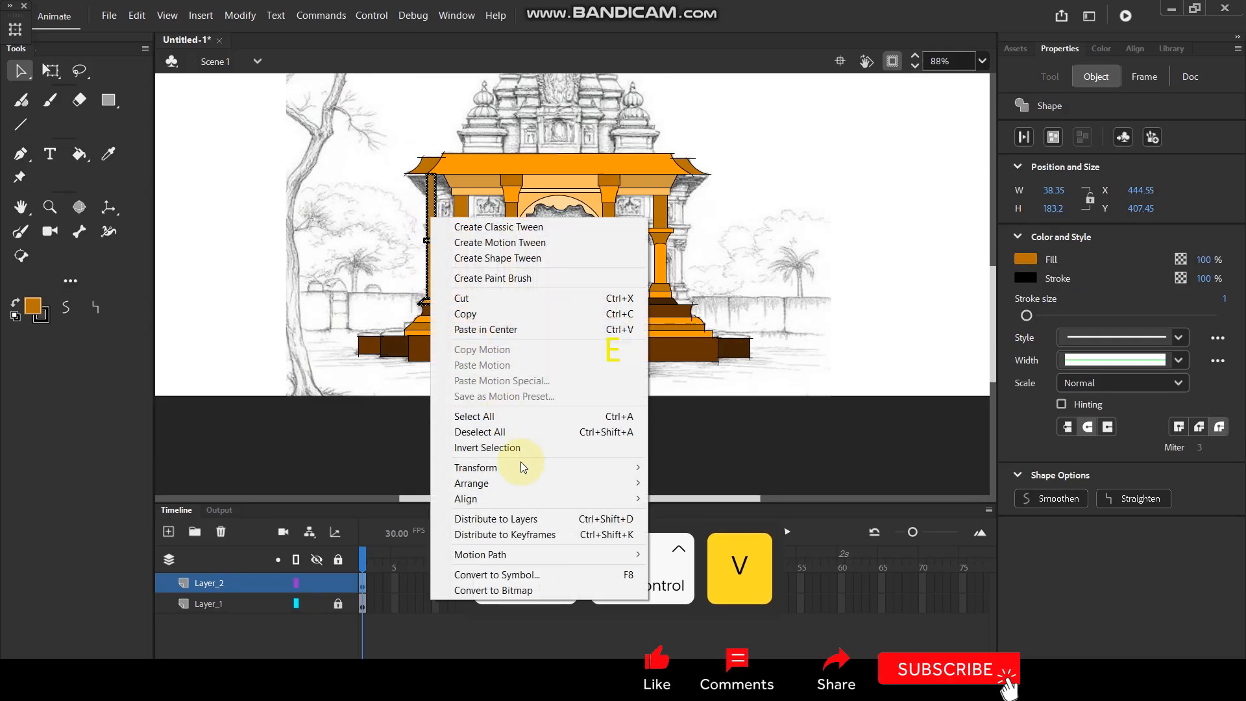
pyautogui.moveTo(526, 468)
pyautogui.click(701, 617)
pyautogui.hotkey('ctrl', 'shift', 'v')
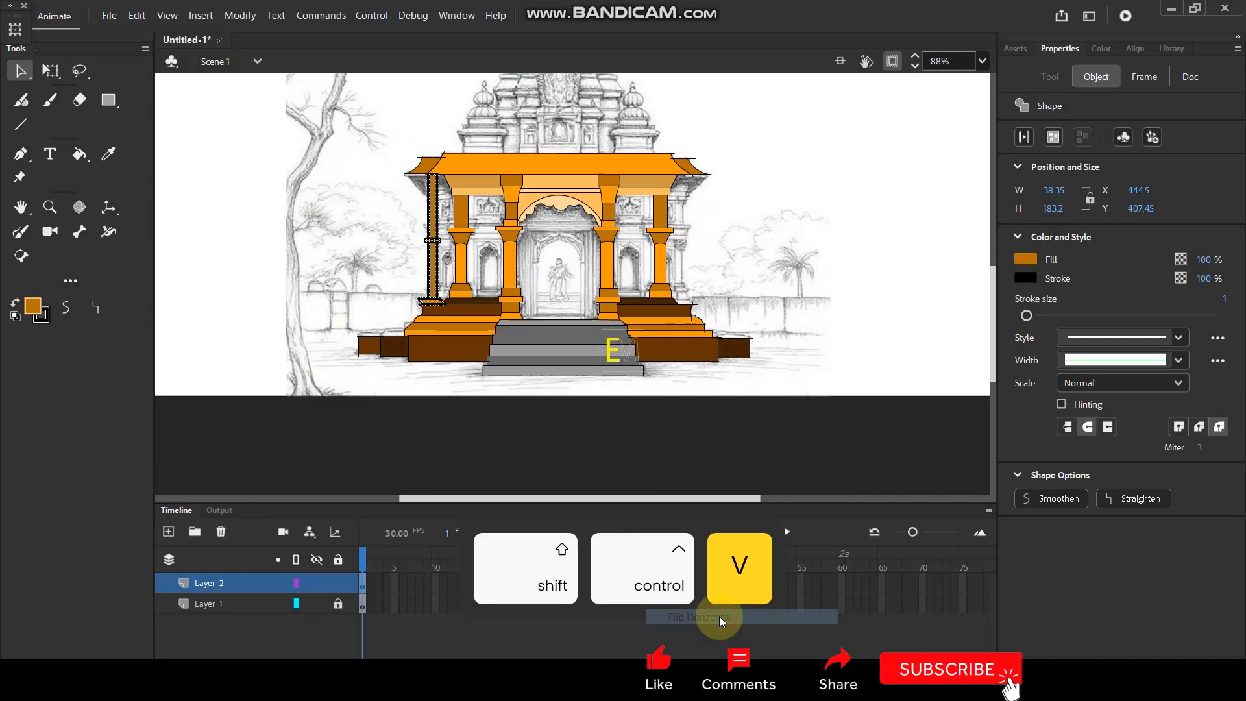
# Move the flipped pillar copy horizontally across the porch to the right outer edge of the base.
pyautogui.hotkey('shift', 'Right')
pyautogui.hotkey('shift', 'Right')
pyautogui.hotkey('shift', 'Right')
pyautogui.hotkey('shift', 'Right')
pyautogui.hotkey('shift', 'Right')
pyautogui.hotkey('shift', 'Right')
pyautogui.hotkey('shift', 'Right')
pyautogui.hotkey('shift', 'Right')
pyautogui.hotkey('shift', 'Right')
pyautogui.hotkey('shift', 'Right')
pyautogui.hotkey('shift', 'Right')
pyautogui.hotkey('shift', 'Right')
pyautogui.hotkey('shift', 'Right')
pyautogui.hotkey('shift', 'Right')
pyautogui.hotkey('shift', 'Right')
pyautogui.hotkey('shift', 'Right')
pyautogui.hotkey('shift', 'Right')
pyautogui.hotkey('shift', 'Right')
pyautogui.hotkey('shift', 'Right')
pyautogui.hotkey('shift', 'Right')
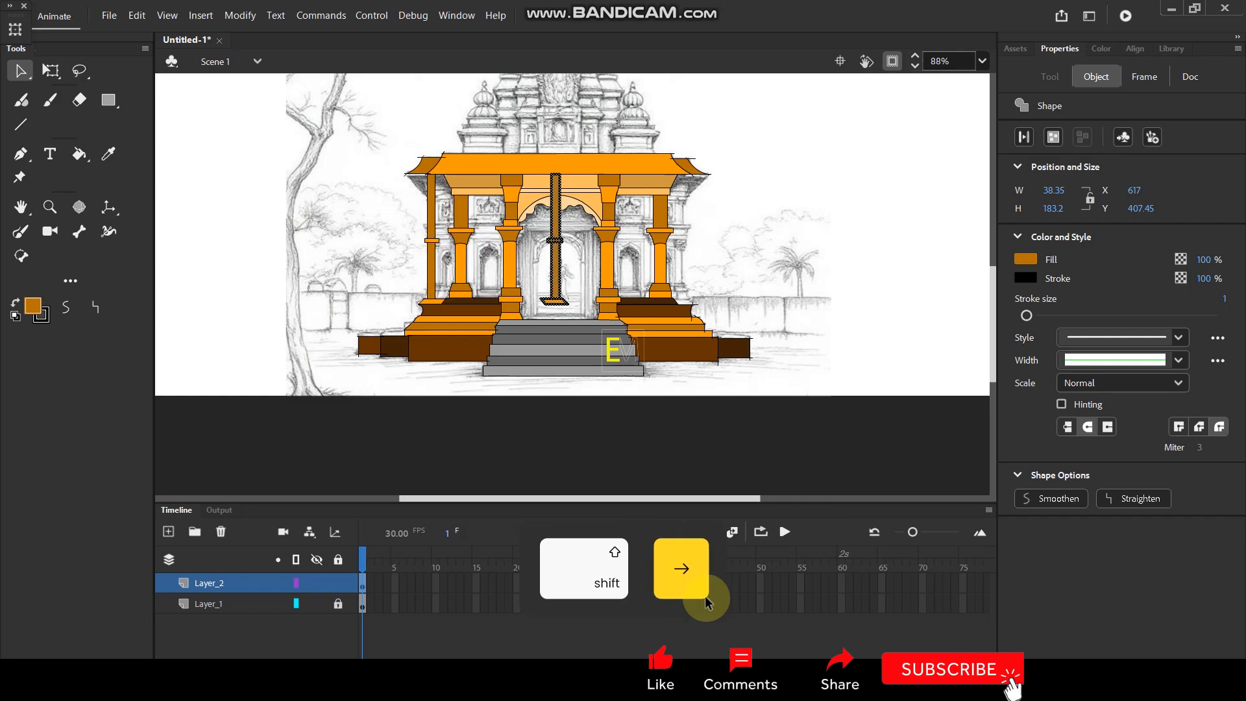
pyautogui.hotkey('shift', 'Right')
pyautogui.hotkey('shift', 'Right')
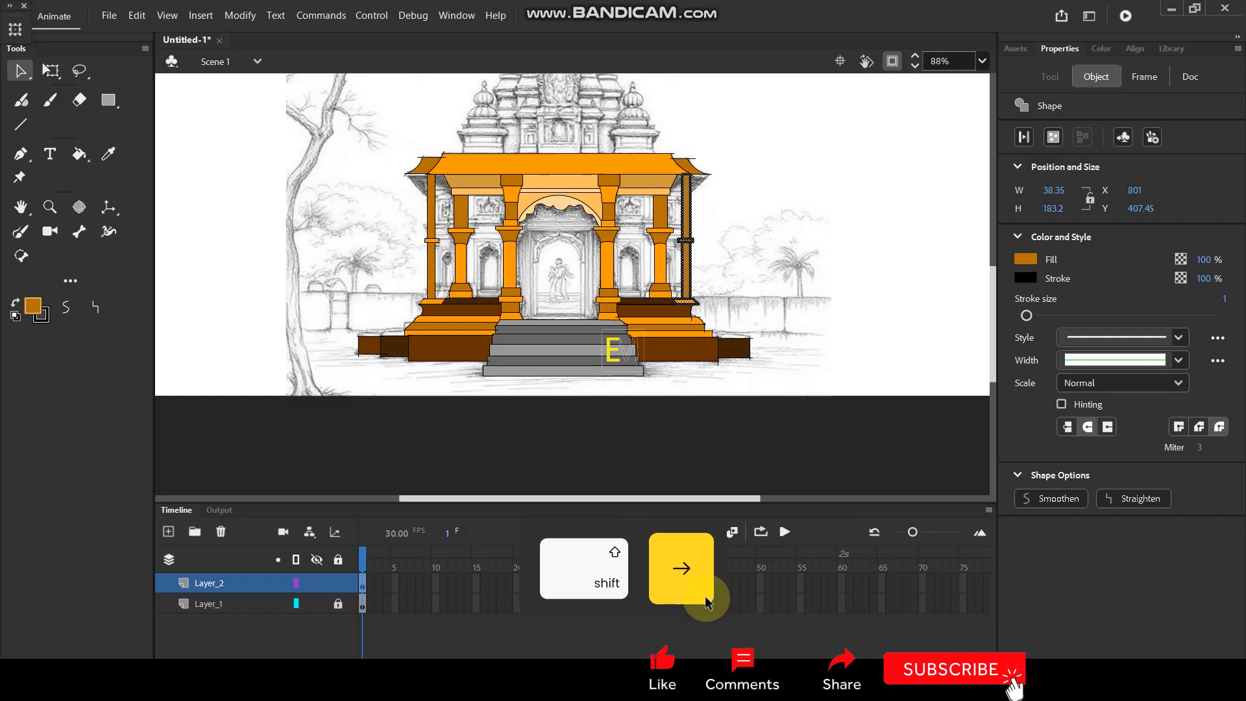
# Nudge the pillar copy to X 803.75 so its ledge meets the slanted end of the dark brown step.
pyautogui.scroll(2, 528, 301)
pyautogui.scroll(3, 539, 223)
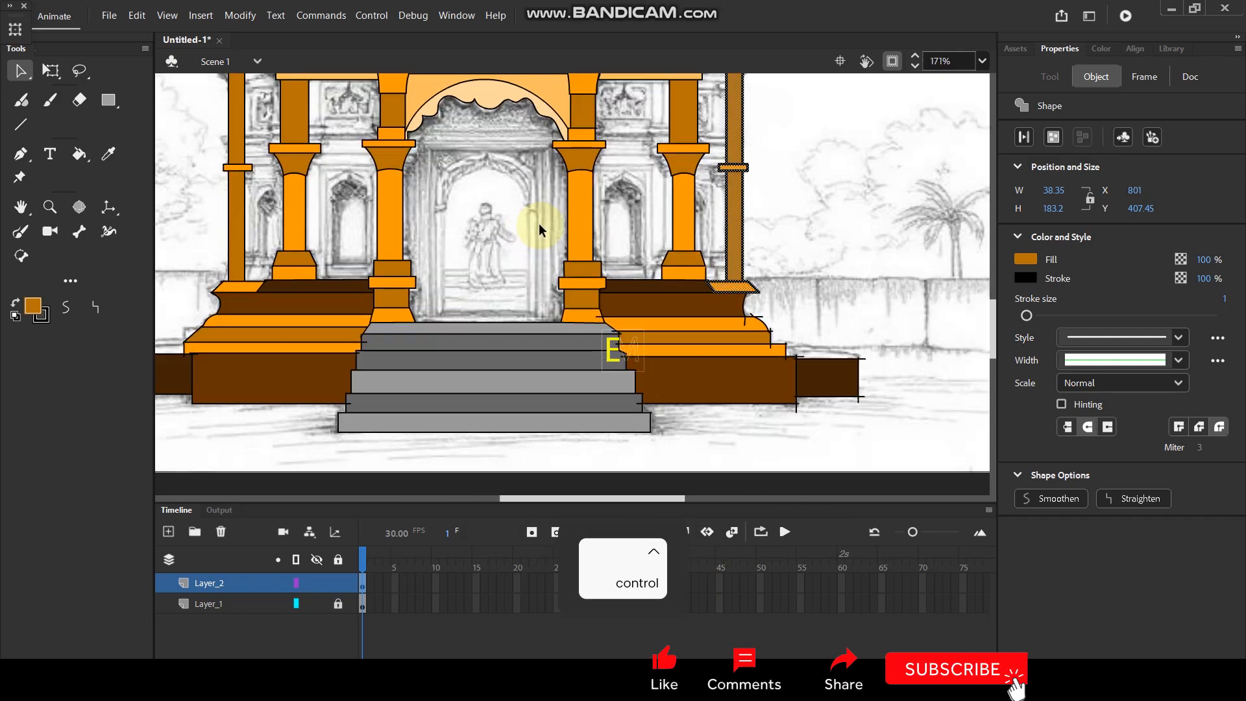
pyautogui.scroll(2, 701, 231)
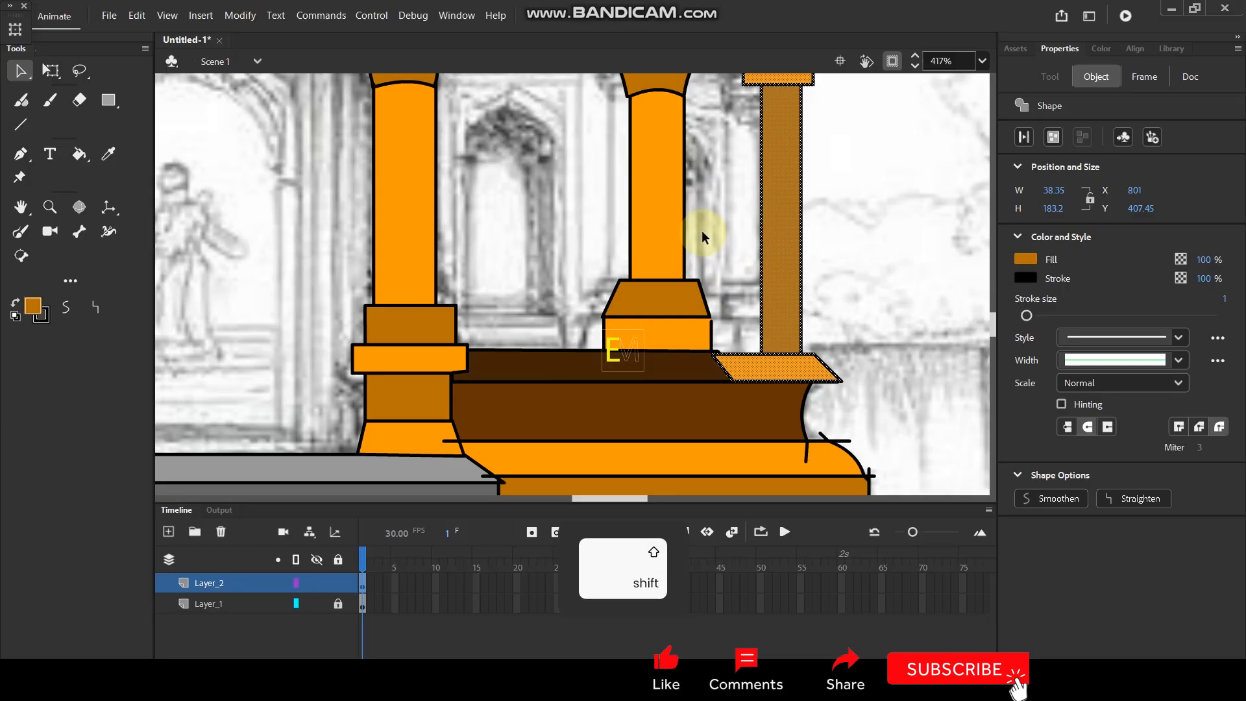
pyautogui.hotkey('shift', 'Right')
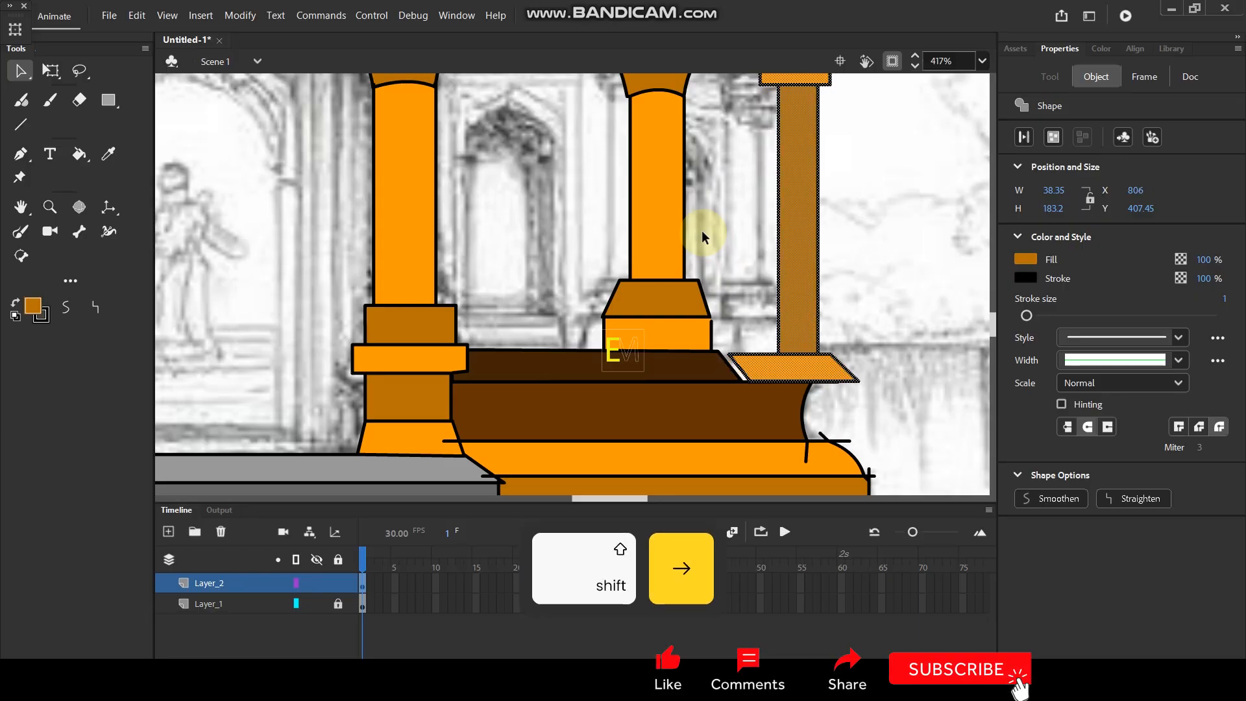
pyautogui.press('Left')
pyautogui.press('Left')
pyautogui.press('Left')
pyautogui.press('Left')
pyautogui.press('Left')
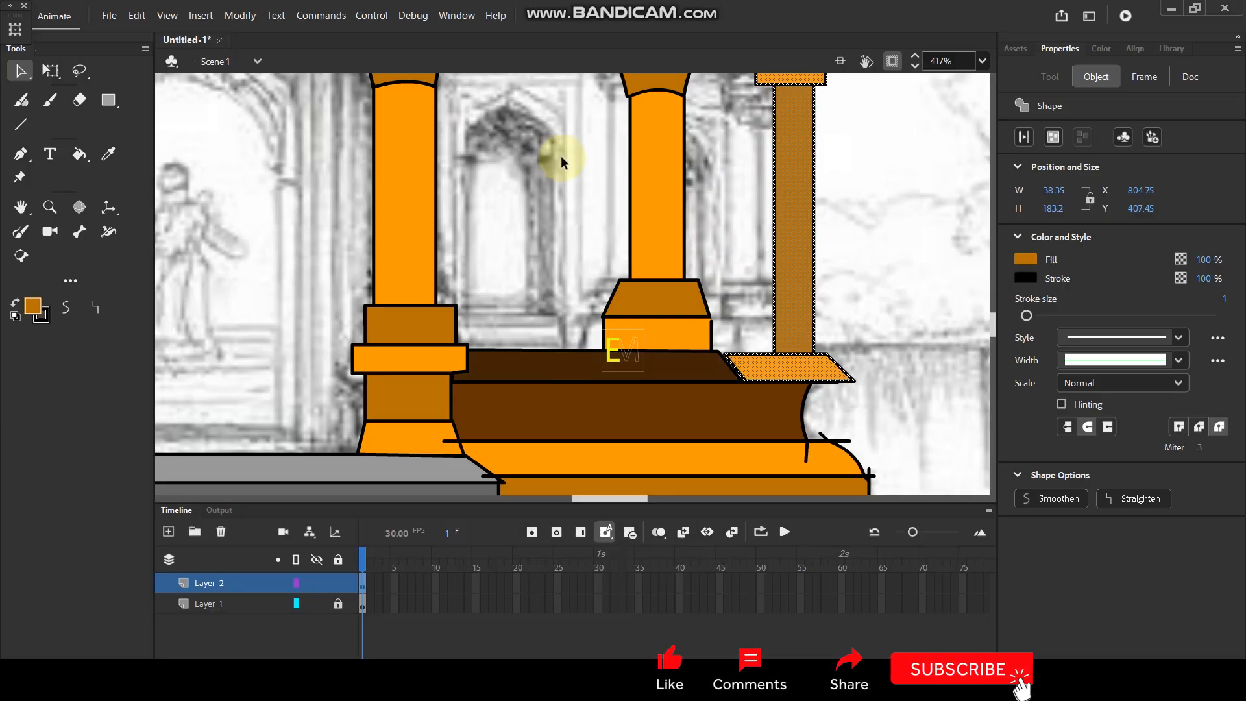
pyautogui.press('Left')
pyautogui.press('Left')
pyautogui.press('Left')
pyautogui.press('Left')
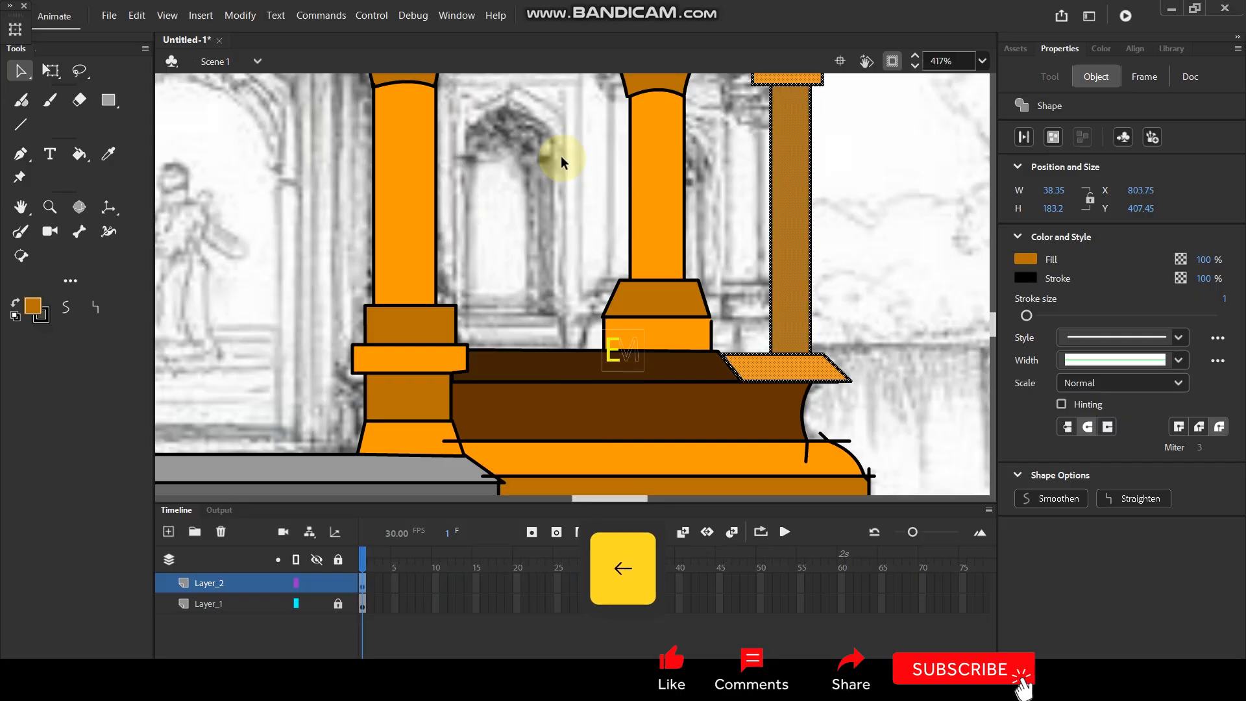
# Deselect the placed pillar copy and delete the roof curve's end protruding beside the top of the right pillar.
pyautogui.scroll(-5, 703, 189)
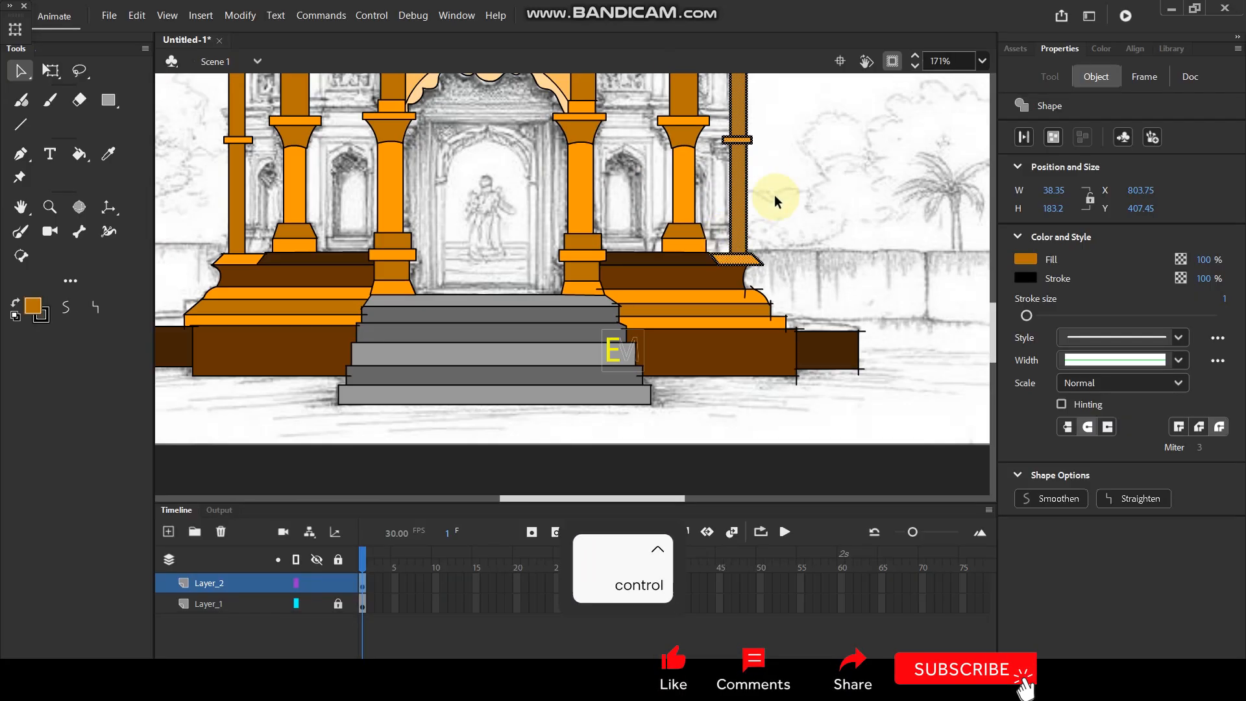
pyautogui.press('space')
pyautogui.moveTo(827, 333); pyautogui.dragTo(834, 359)
pyautogui.scroll(6, 768, 195)
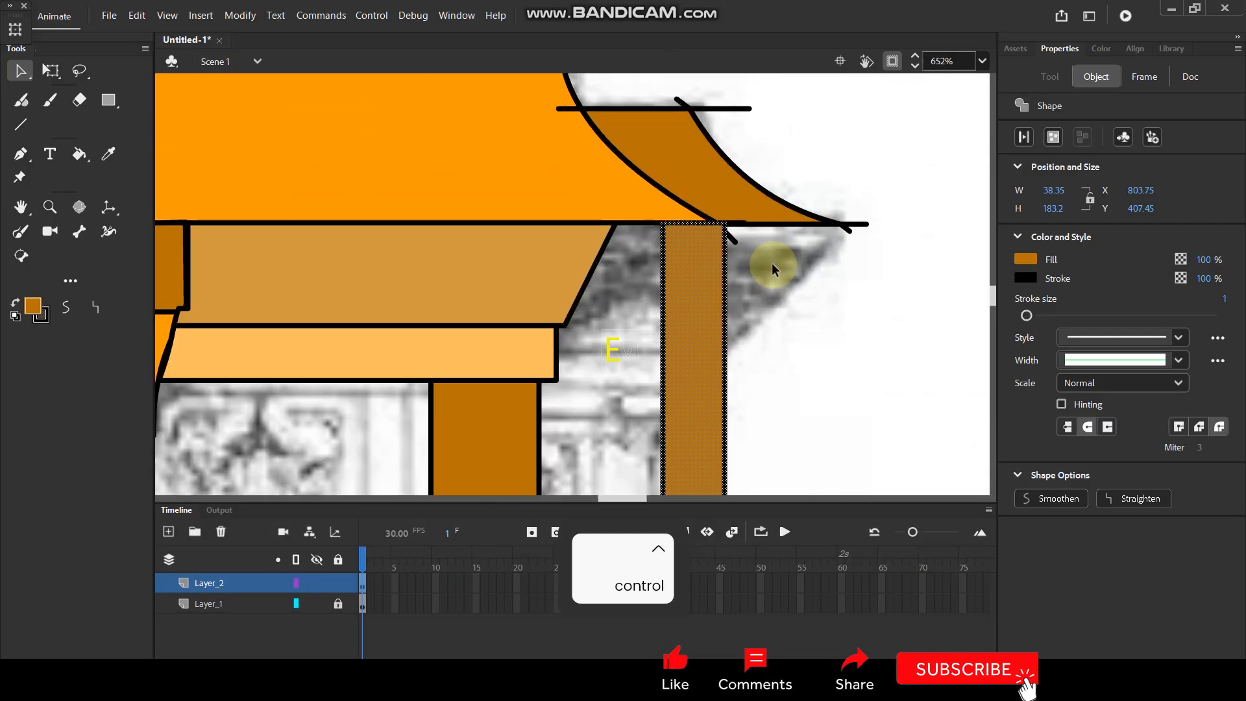
pyautogui.click(773, 268)
pyautogui.hotkey('ctrl', 'z')
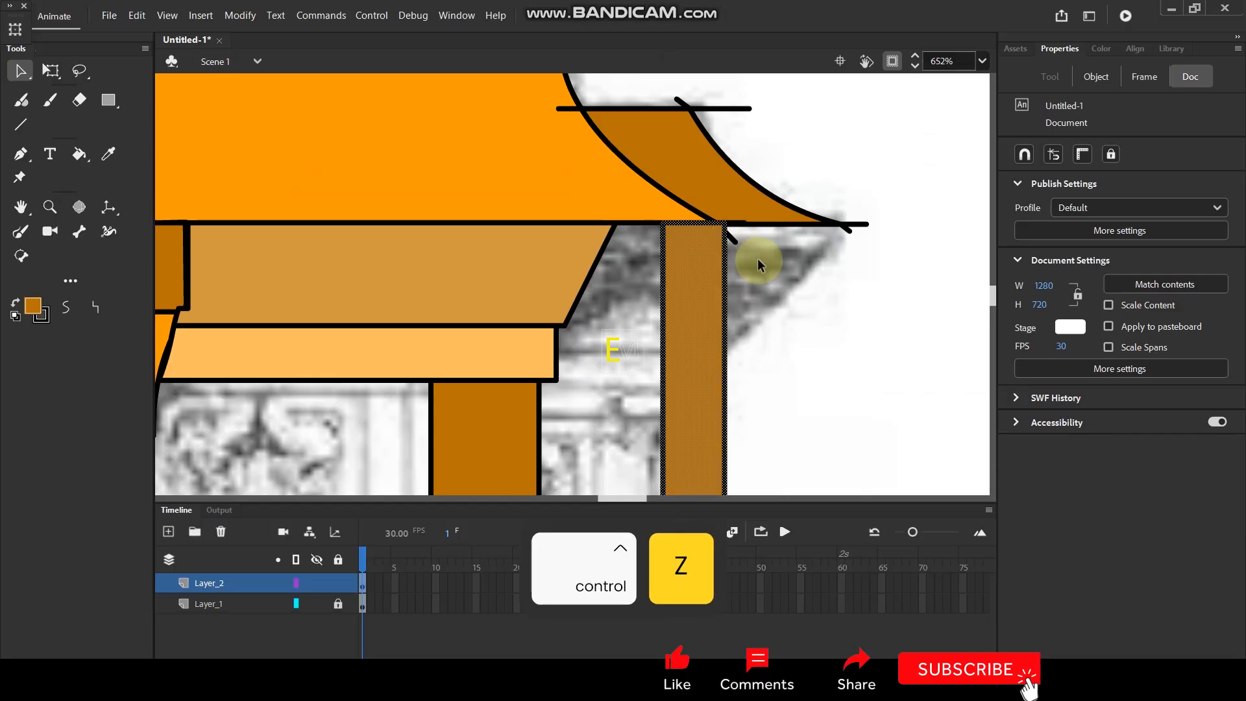
pyautogui.click(778, 290)
pyautogui.scroll(3, 689, 231)
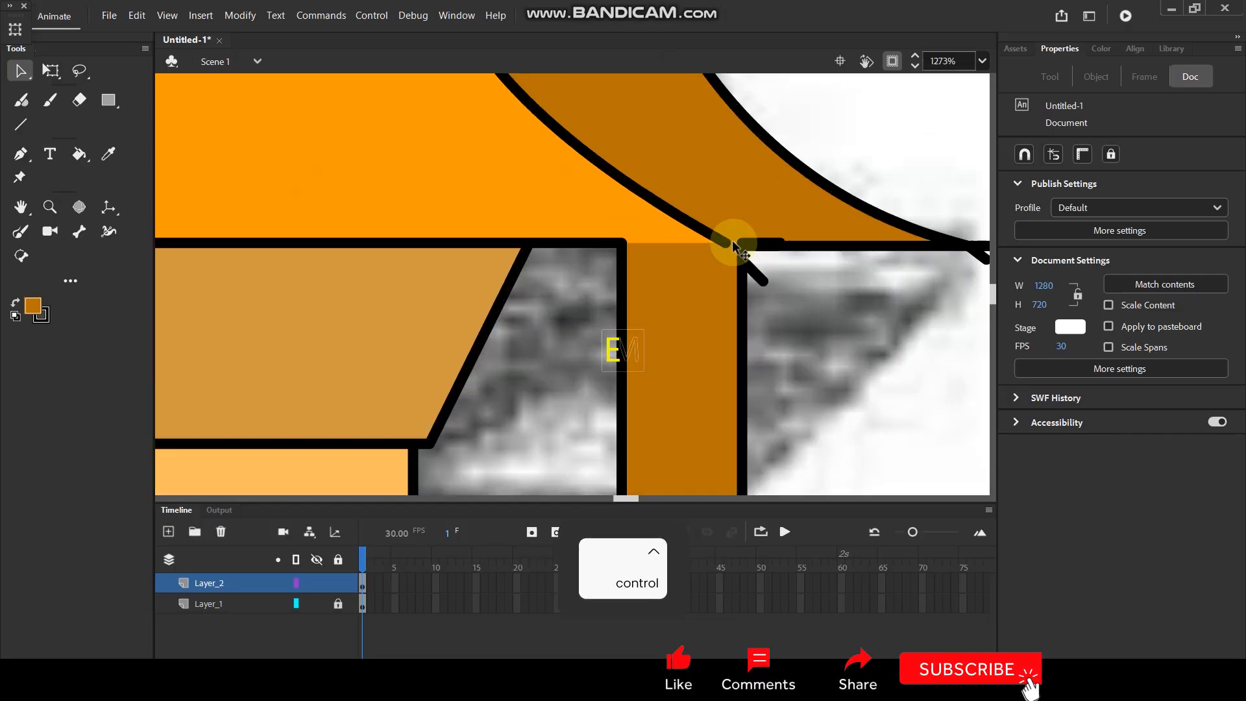
pyautogui.keyDown('ctrl'); pyautogui.click(763, 281); pyautogui.keyUp('ctrl')
pyautogui.press('Delete')
pyautogui.click(773, 279)
pyautogui.press('Delete')
# Outline the open top of the right narrow pillar with the black Ink Bottle and join the roof line's loose end to its outer corner.
pyautogui.click(79, 154)
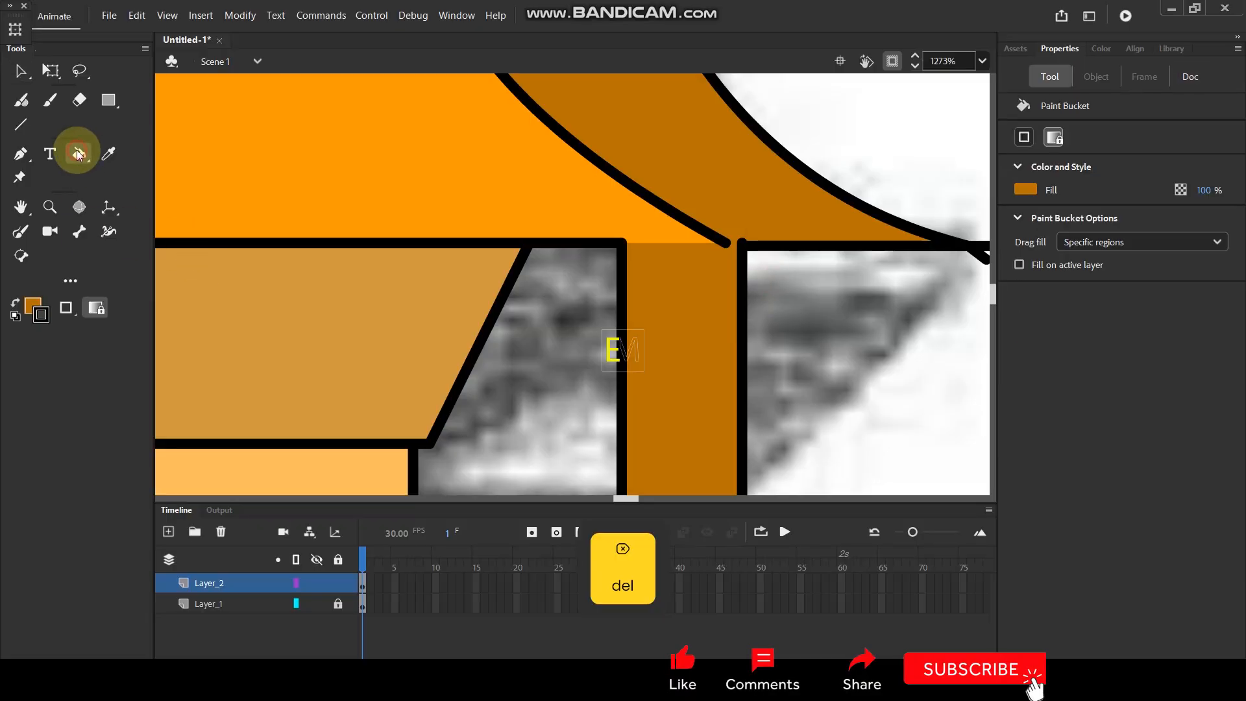
pyautogui.click(150, 171)
pyautogui.click(689, 245)
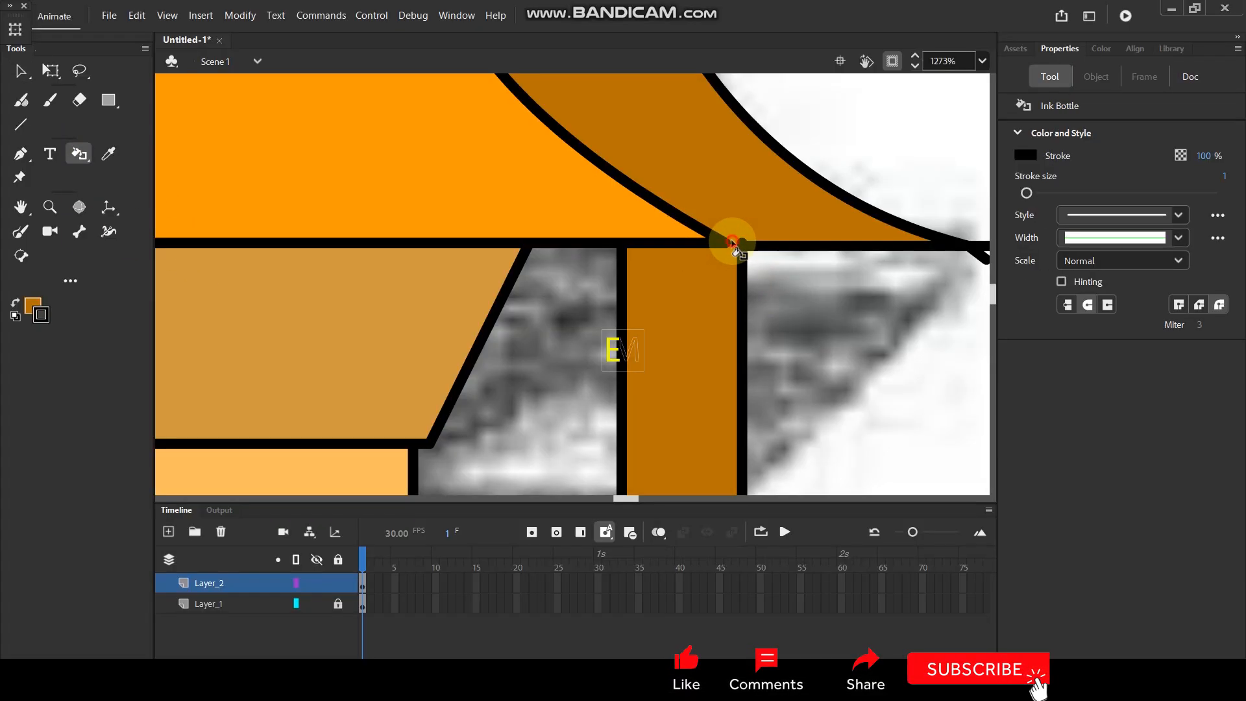
pyautogui.scroll(3, 738, 245)
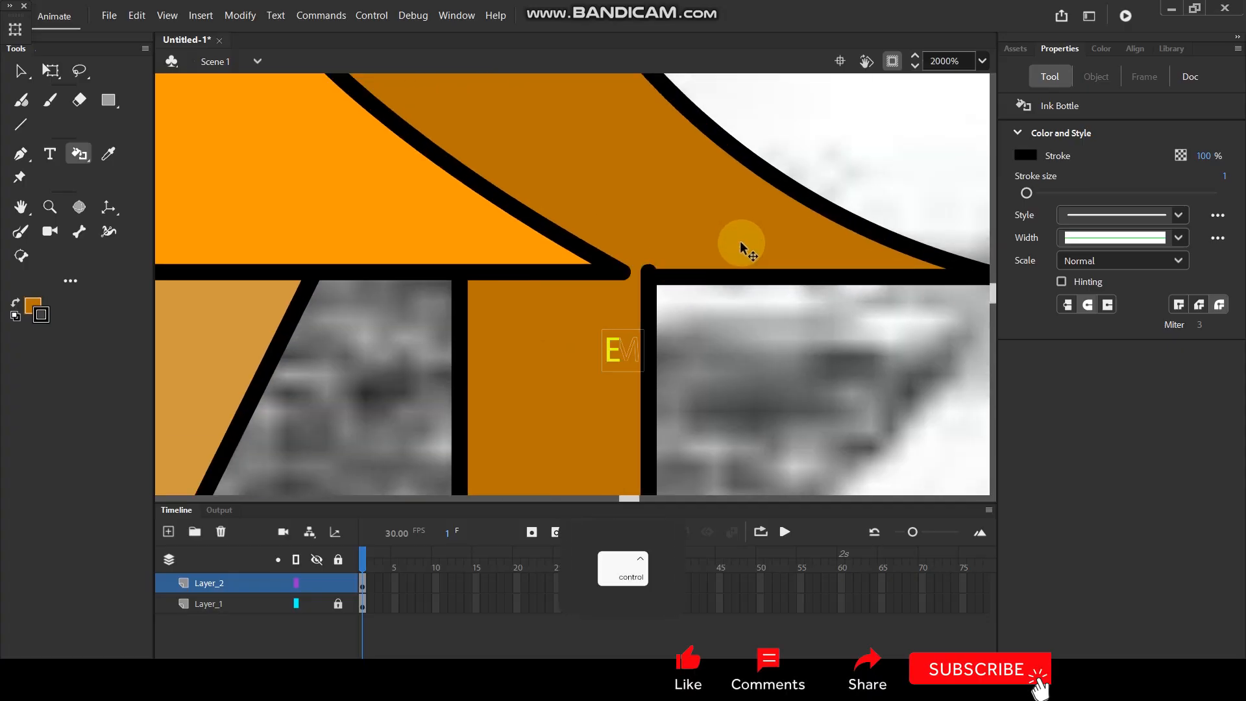
pyautogui.click(20, 70)
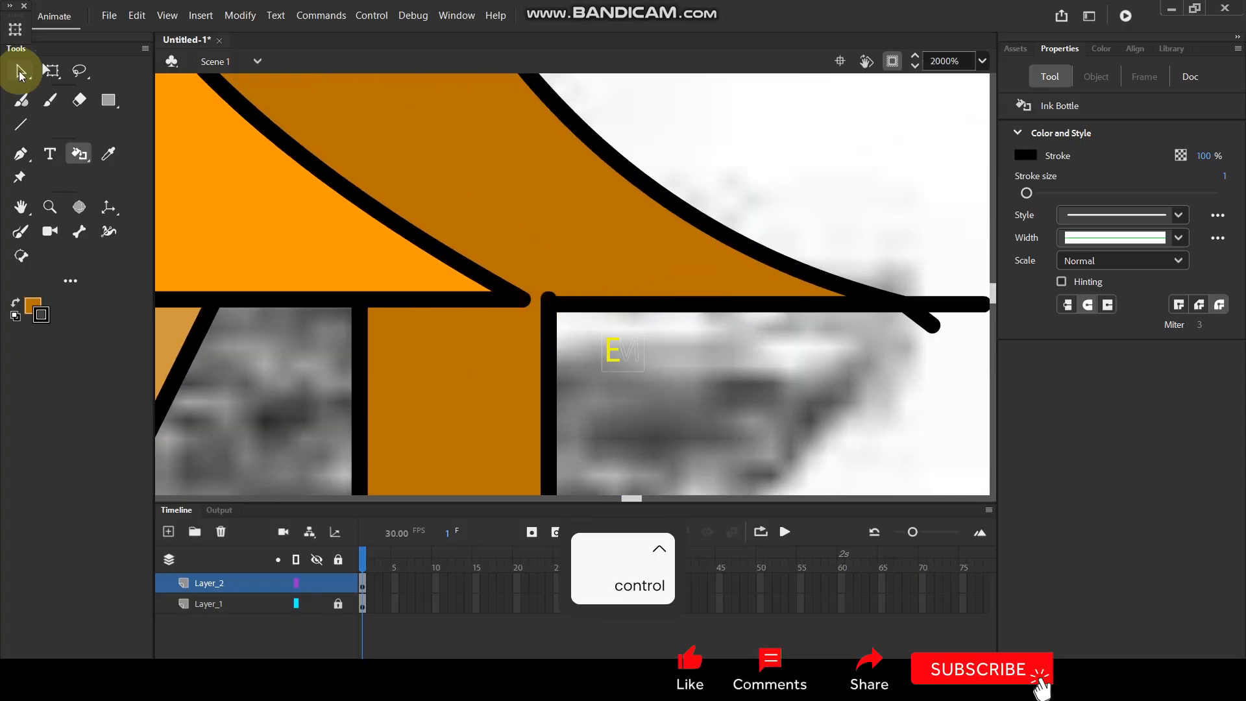
pyautogui.moveTo(516, 303); pyautogui.dragTo(545, 303)
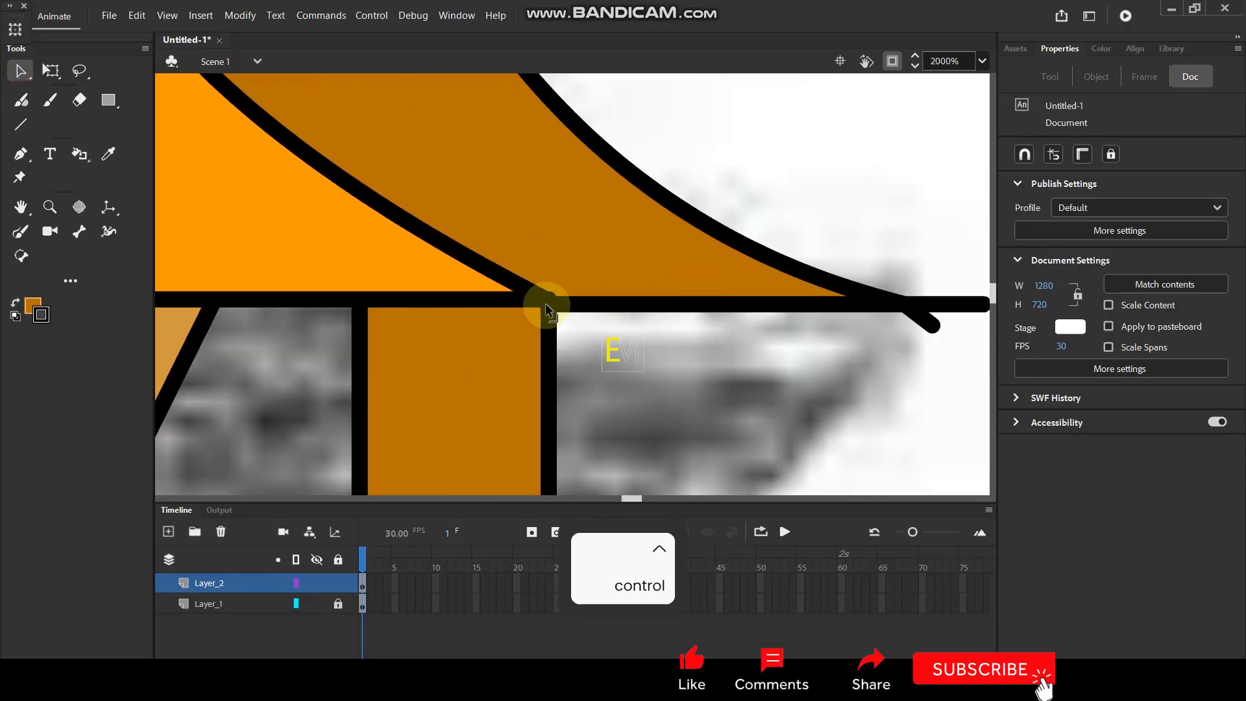
# Mix a bright orange fill colour, #F17802.
pyautogui.scroll(-5, 772, 182)
pyautogui.scroll(-5, 785, 271)
pyautogui.scroll(4, 794, 294)
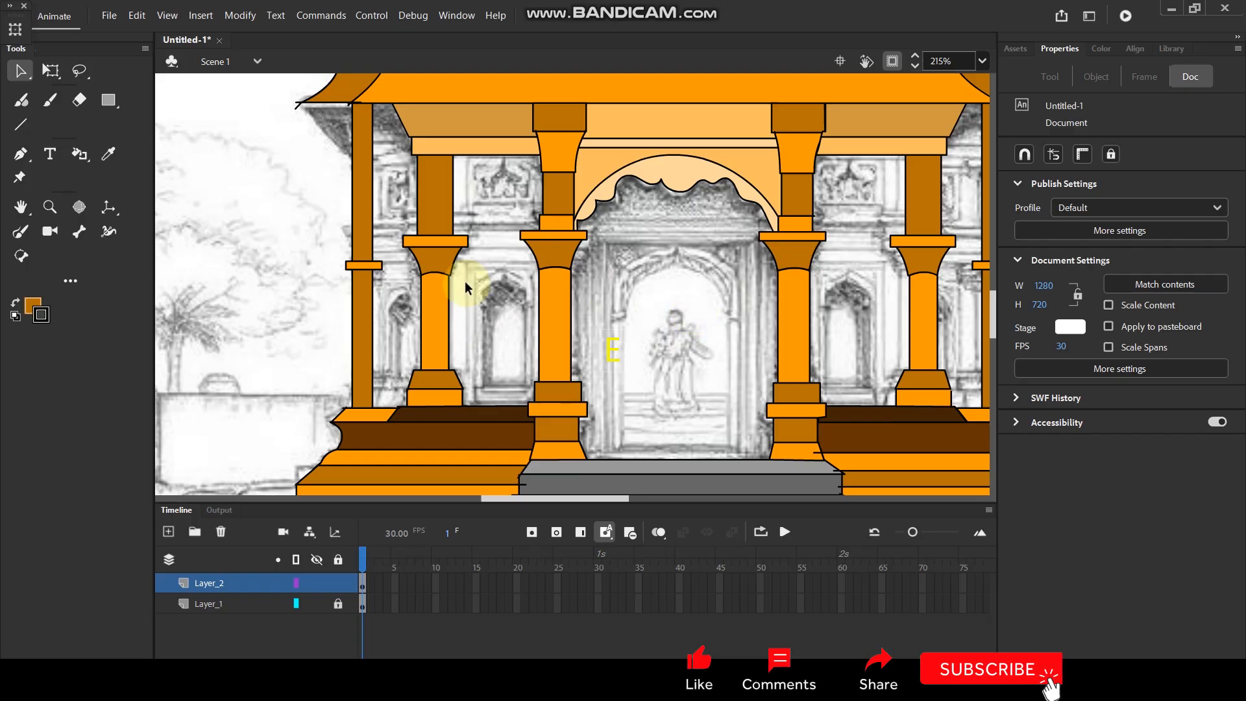
pyautogui.moveTo(391, 302); pyautogui.dragTo(349, 244)
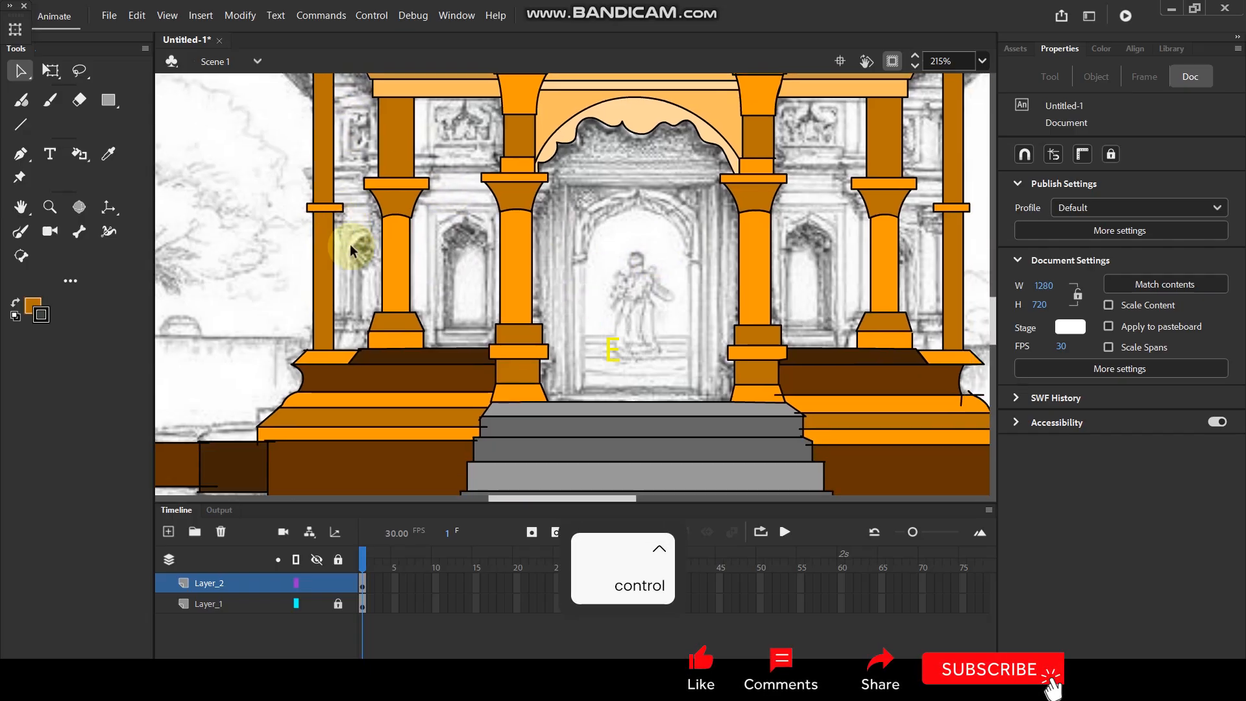
pyautogui.scroll(-4, 422, 286)
pyautogui.scroll(3, 445, 214)
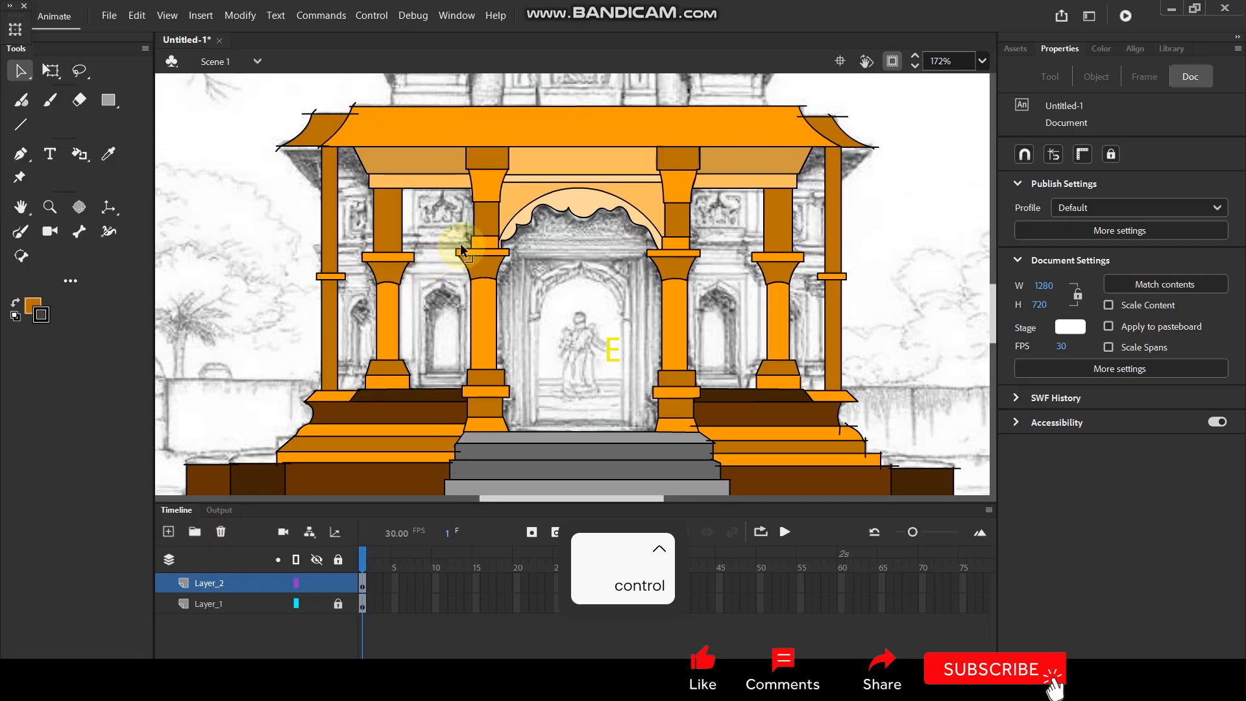
pyautogui.click(35, 306)
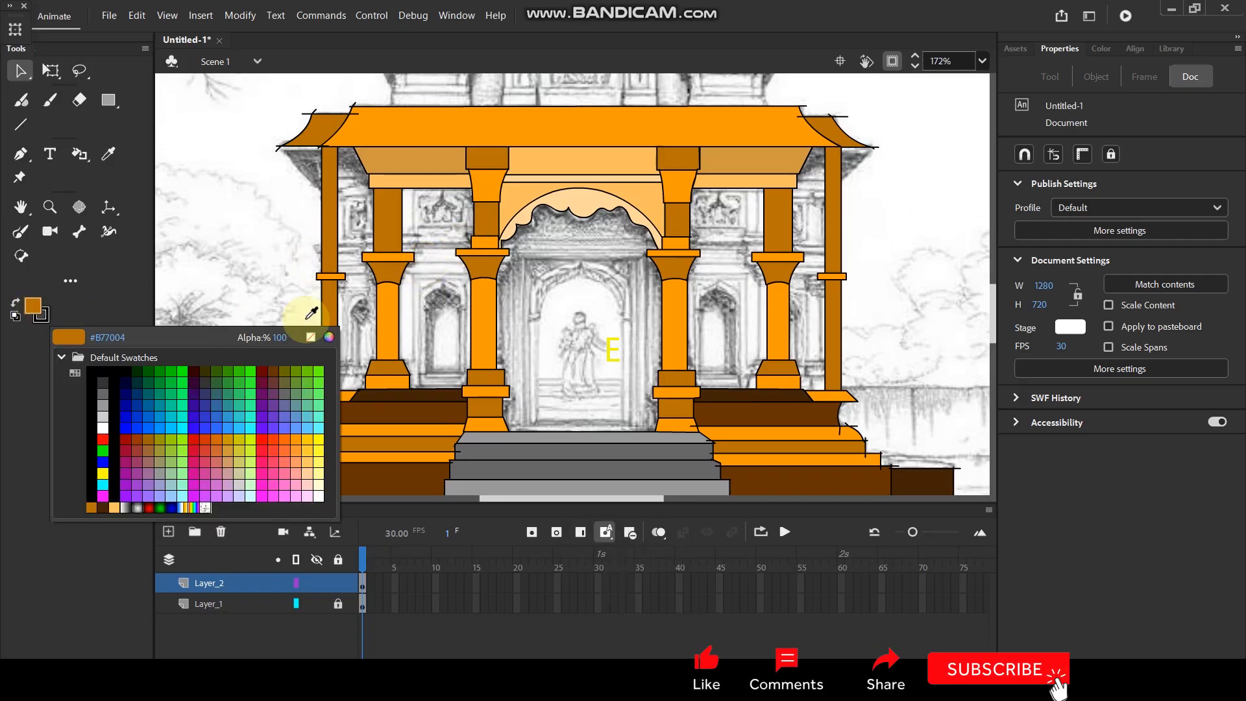
pyautogui.click(330, 338)
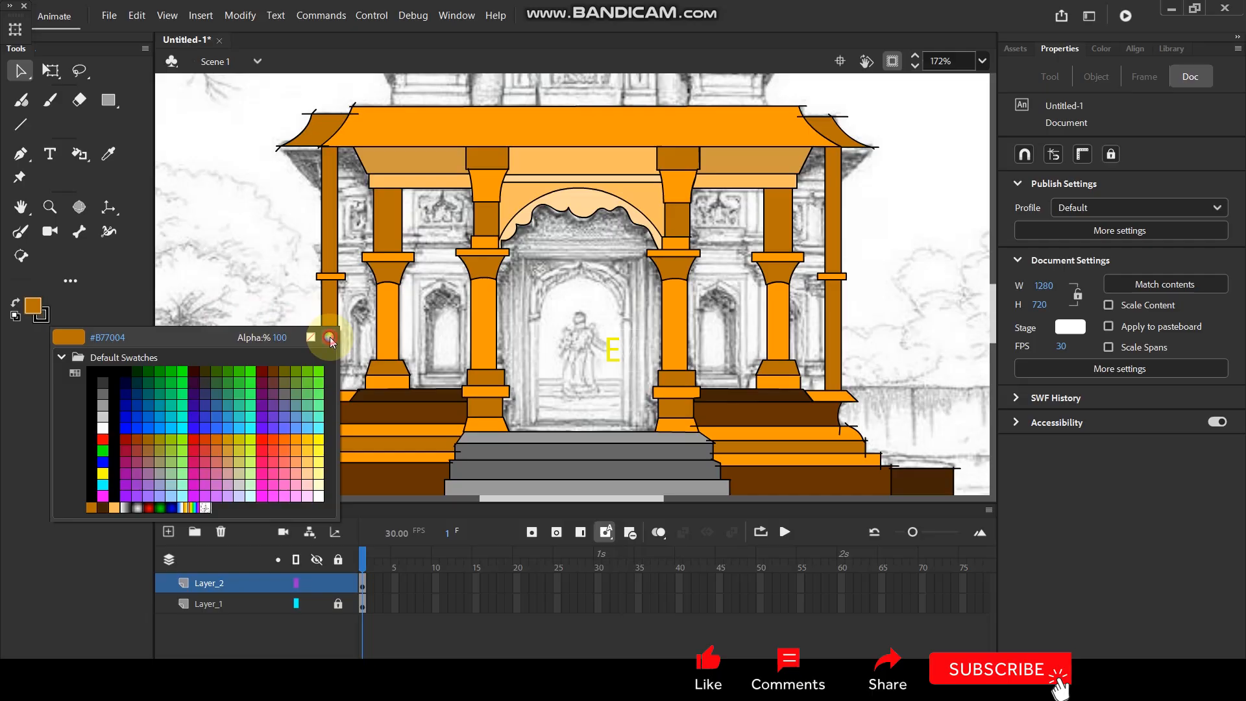
pyautogui.moveTo(273, 205)
pyautogui.mouseDown()
pyautogui.moveTo(240, 178)
pyautogui.moveTo(225, 224)
pyautogui.mouseUp()
pyautogui.moveTo(307, 332); pyautogui.dragTo(307, 335)
pyautogui.moveTo(262, 192); pyautogui.dragTo(262, 152)
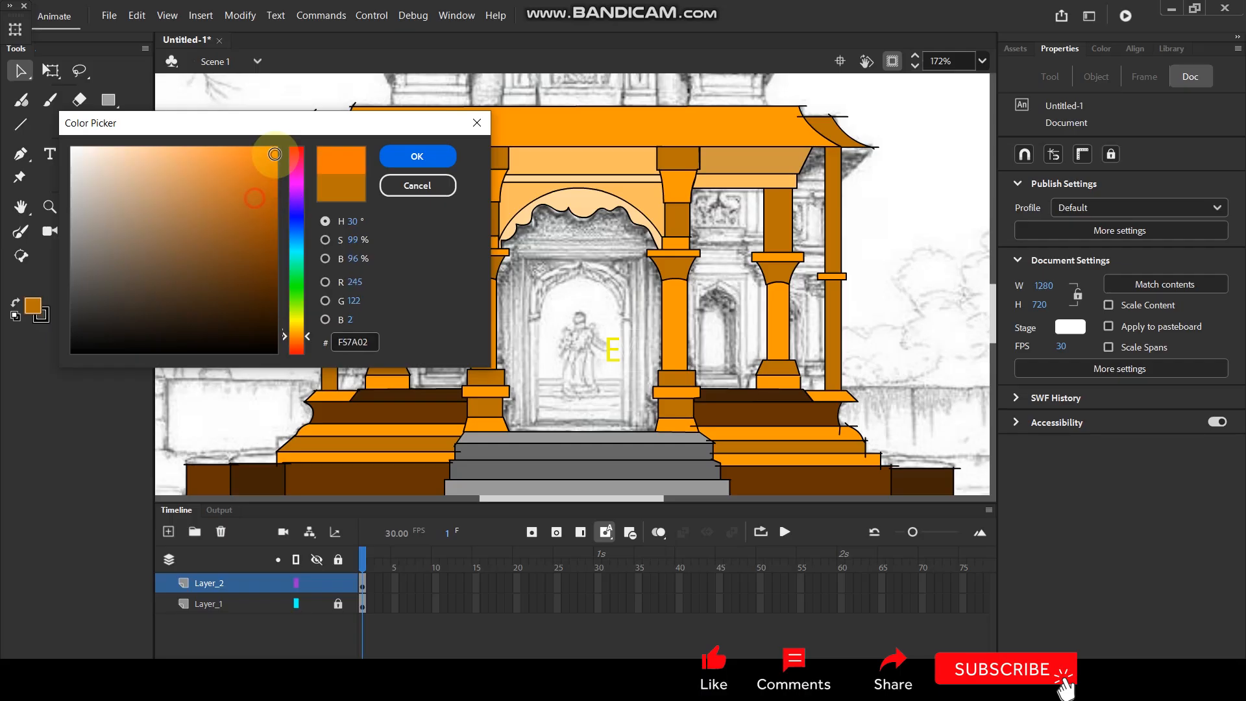
pyautogui.click(437, 157)
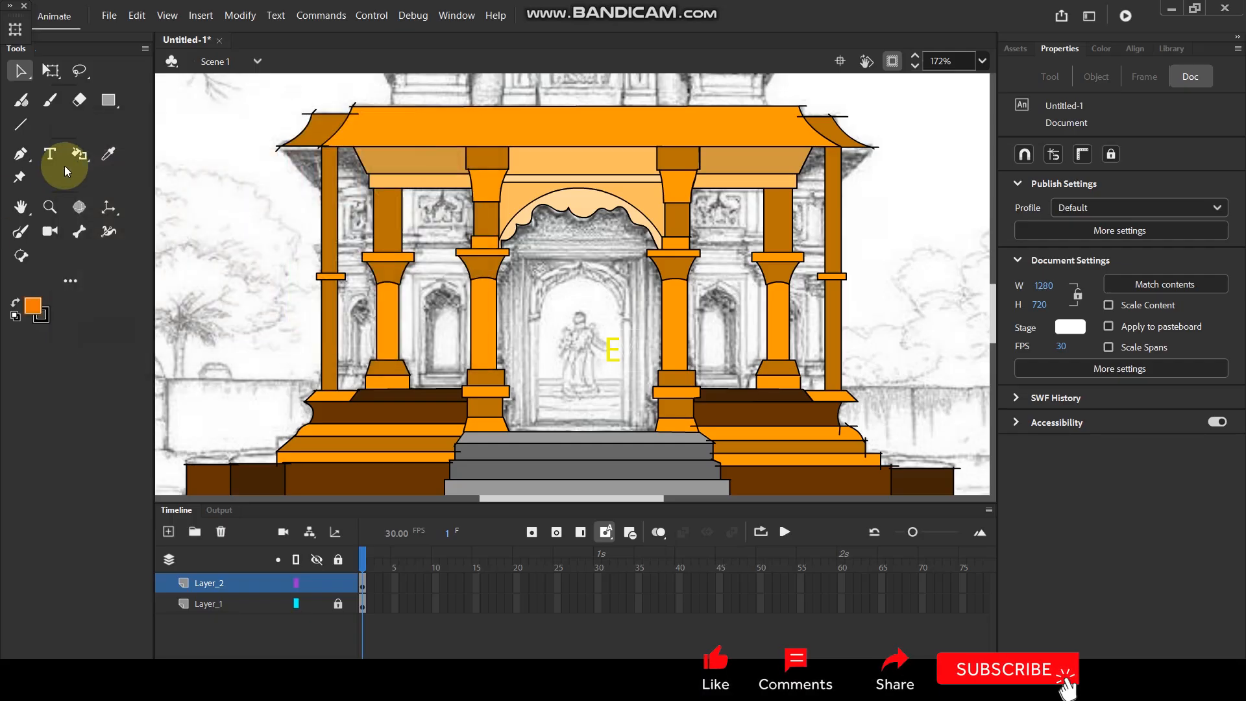
# Fill the two back wall sections beside the left inner pillar with the bright orange using the Paint Bucket.
pyautogui.click(79, 154)
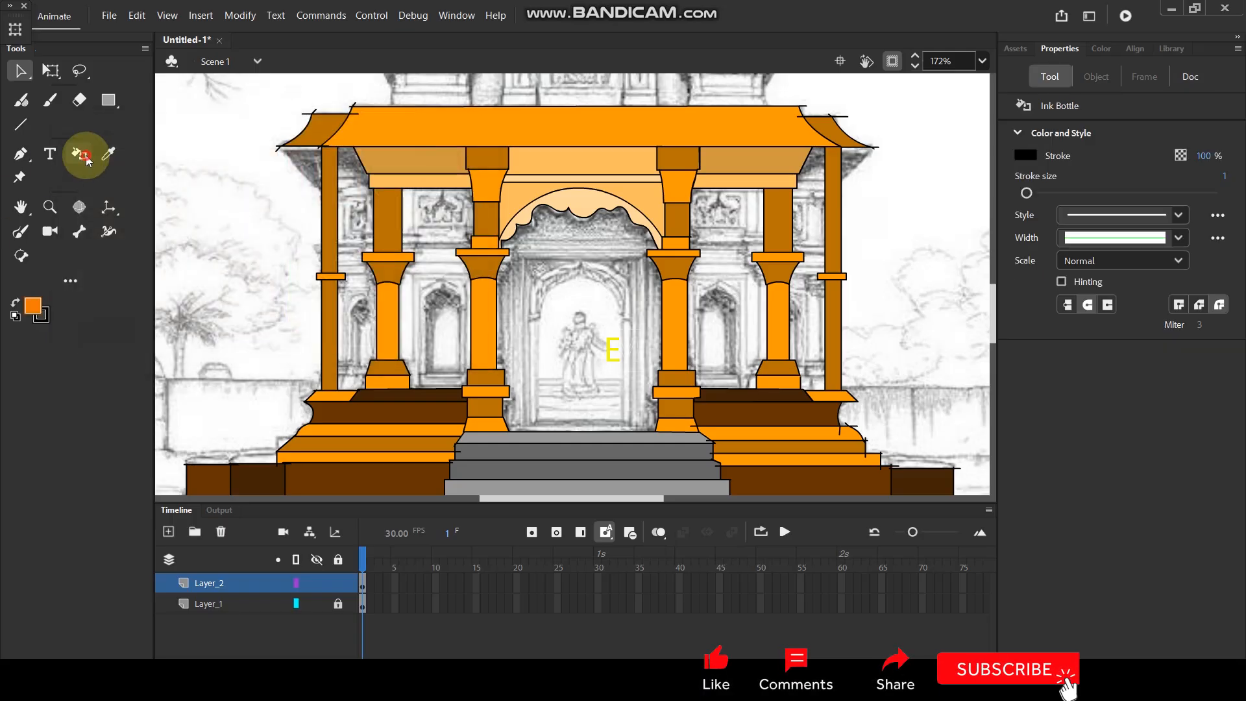
pyautogui.click(357, 247)
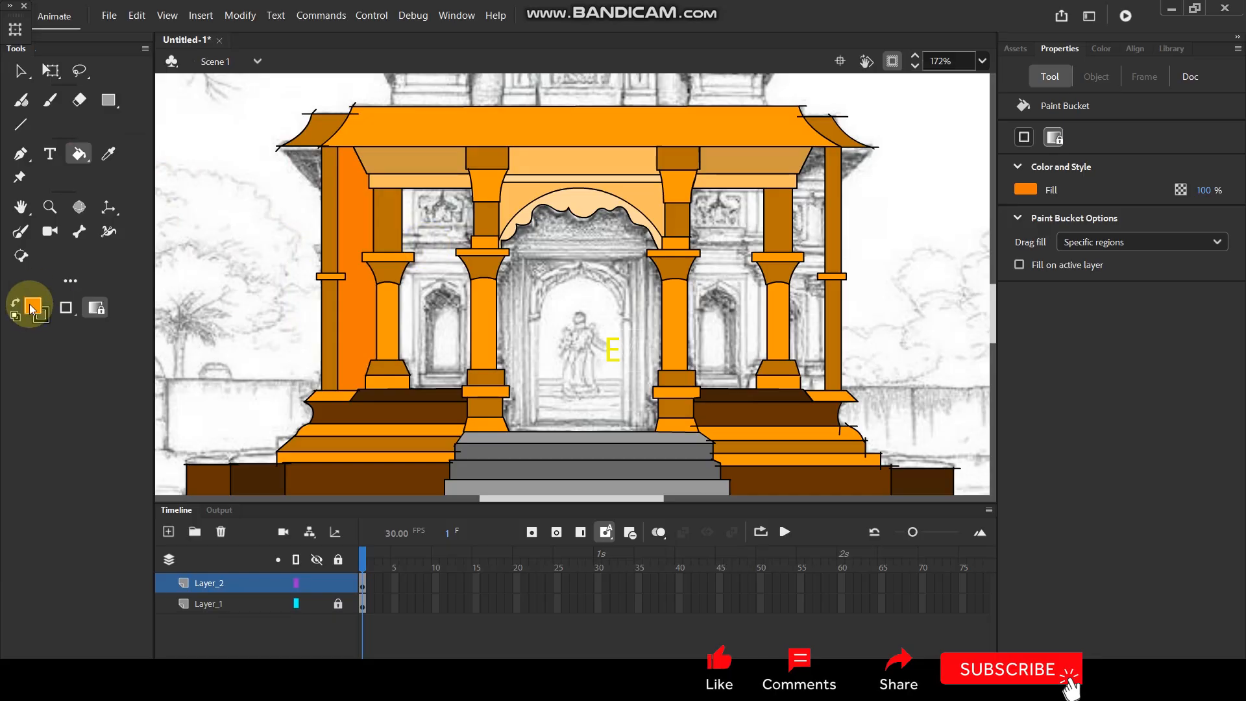
pyautogui.click(444, 255)
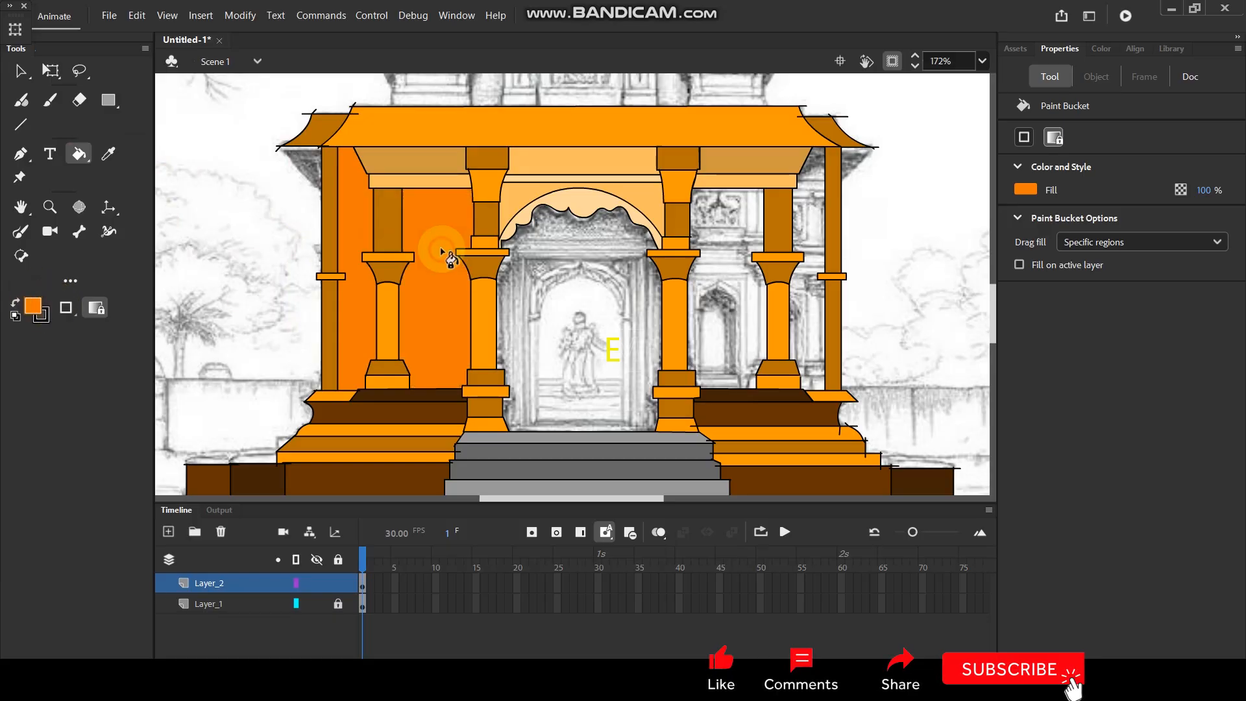
# Mix a darker orange-brown fill, #B75E07, and recolour the narrow wall section beside the left outer pillar with it.
pyautogui.click(33, 308)
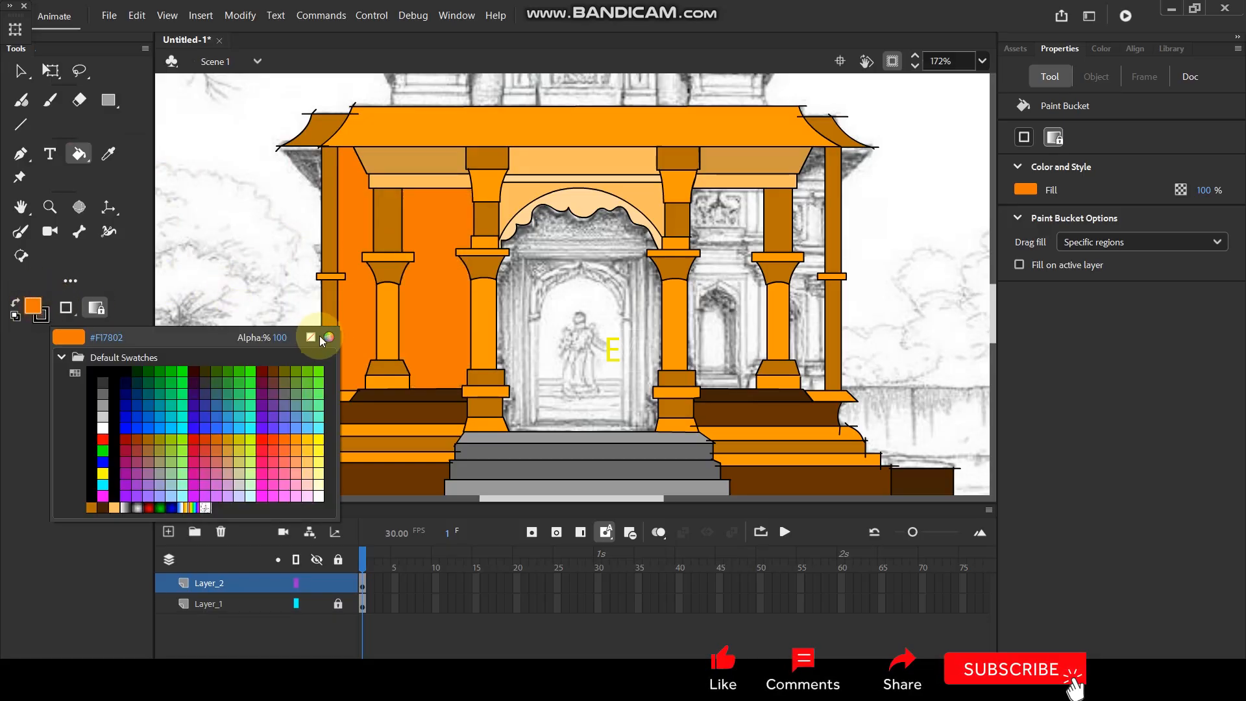
pyautogui.click(331, 337)
pyautogui.click(269, 203)
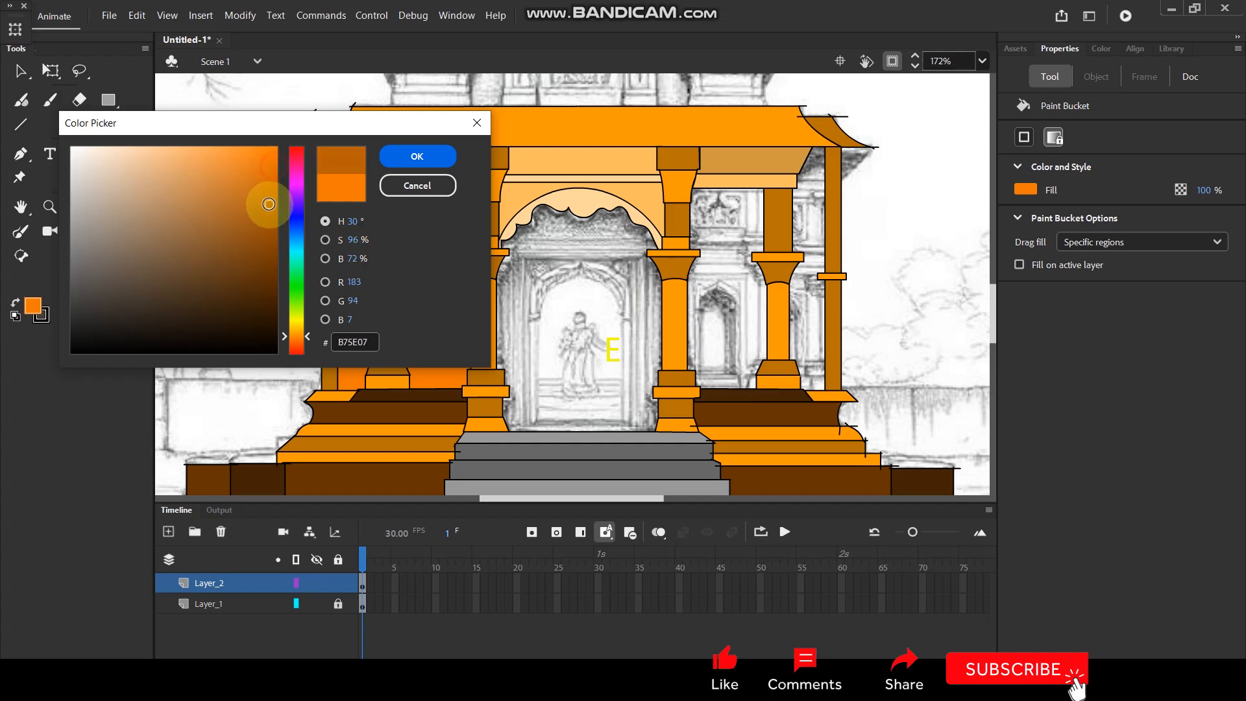
pyautogui.click(417, 158)
pyautogui.click(359, 247)
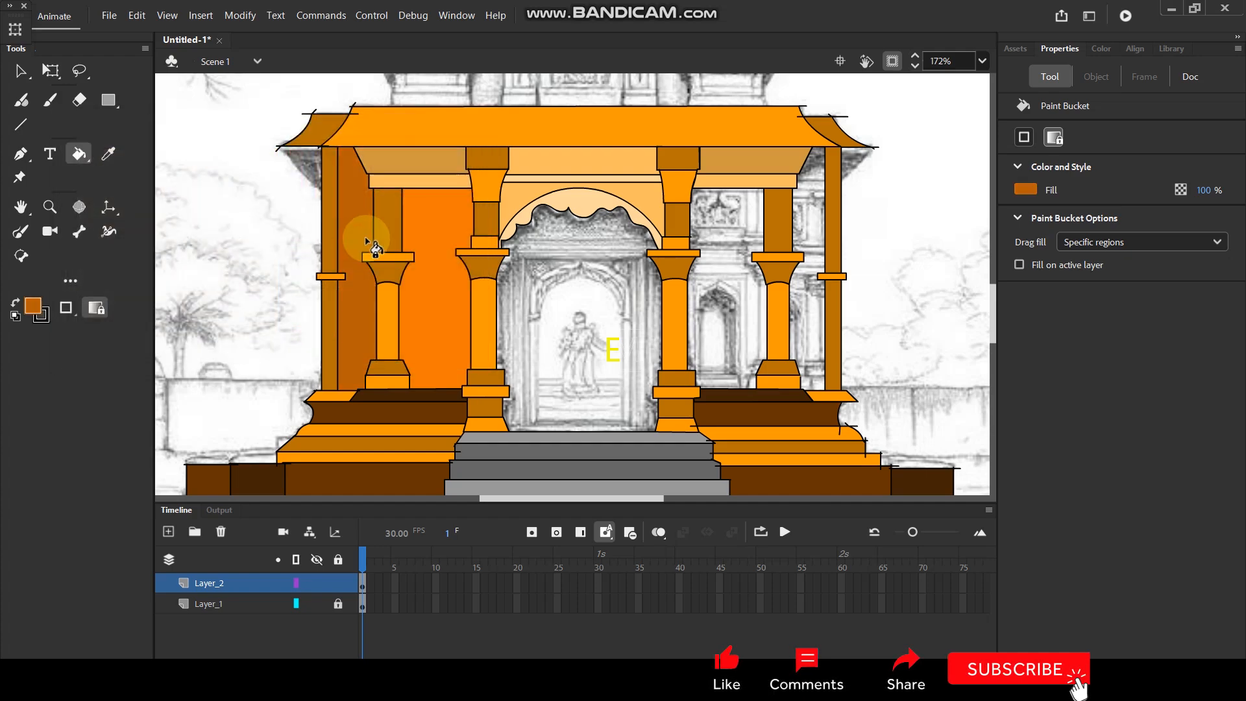
# Sample the bright orange of the left back wall and fill the matching wide wall section on the right with it.
pyautogui.scroll(-4, 464, 244)
pyautogui.scroll(3, 551, 243)
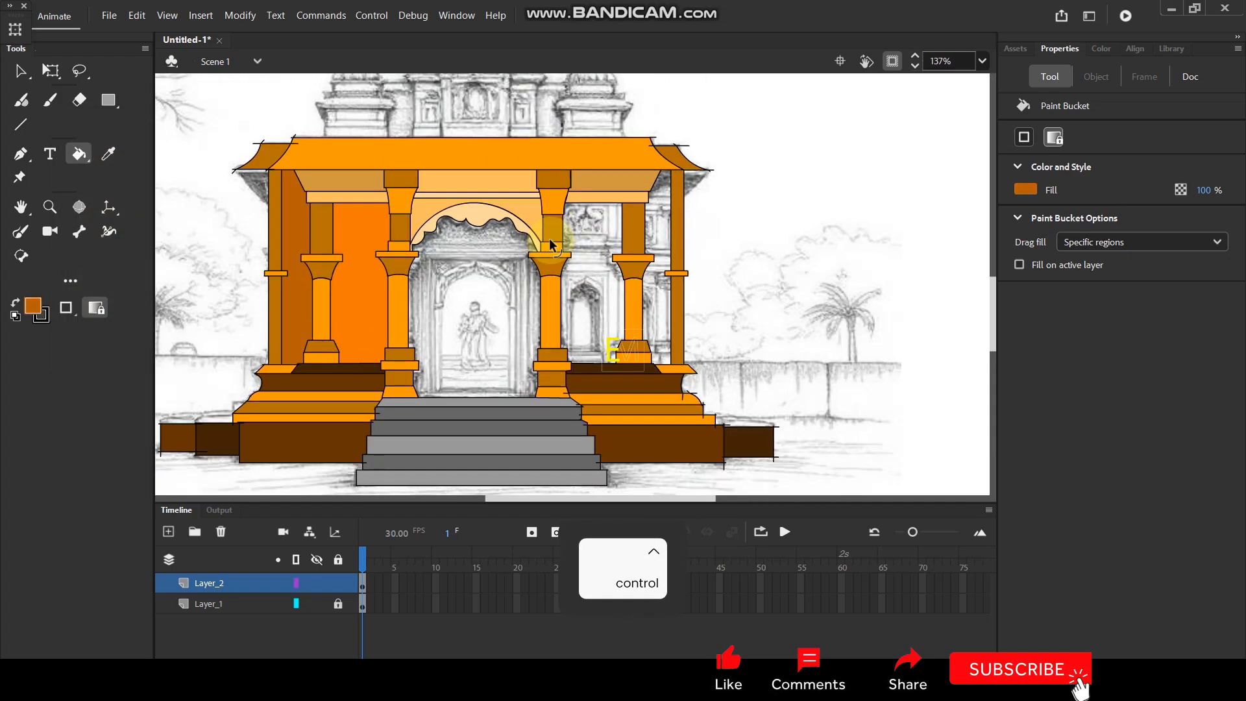
pyautogui.press('y')
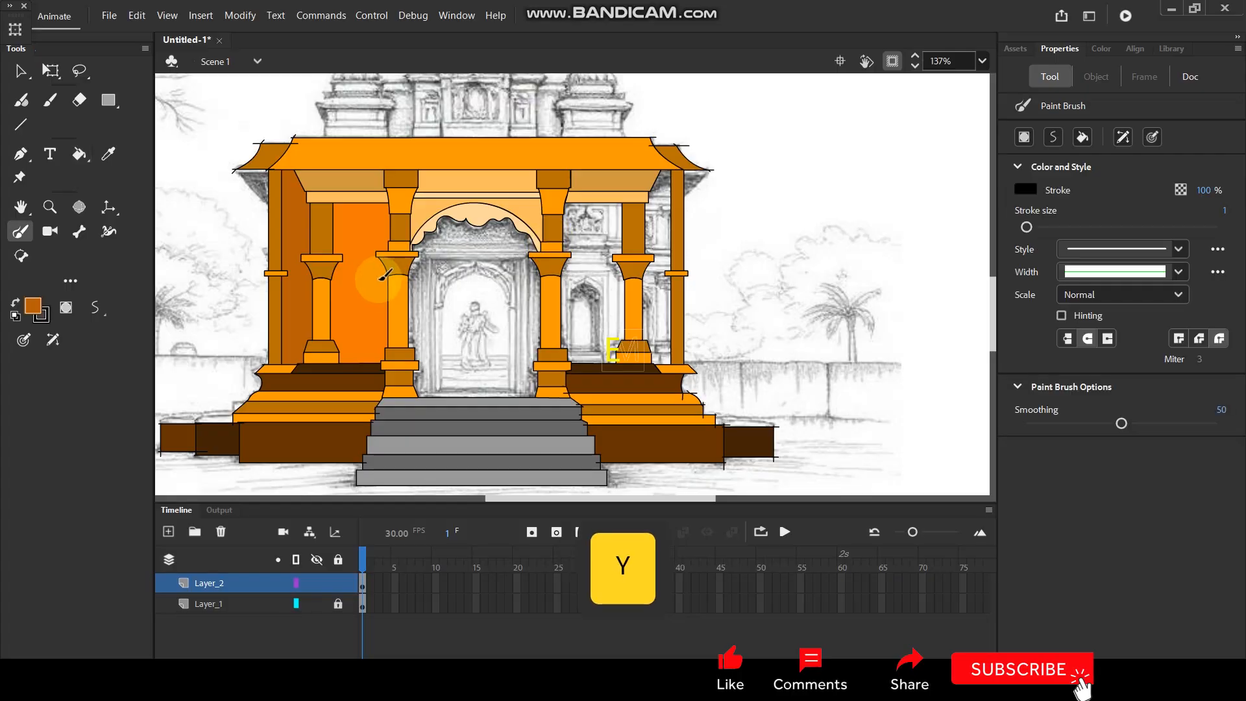
pyautogui.press('i')
pyautogui.click(356, 281)
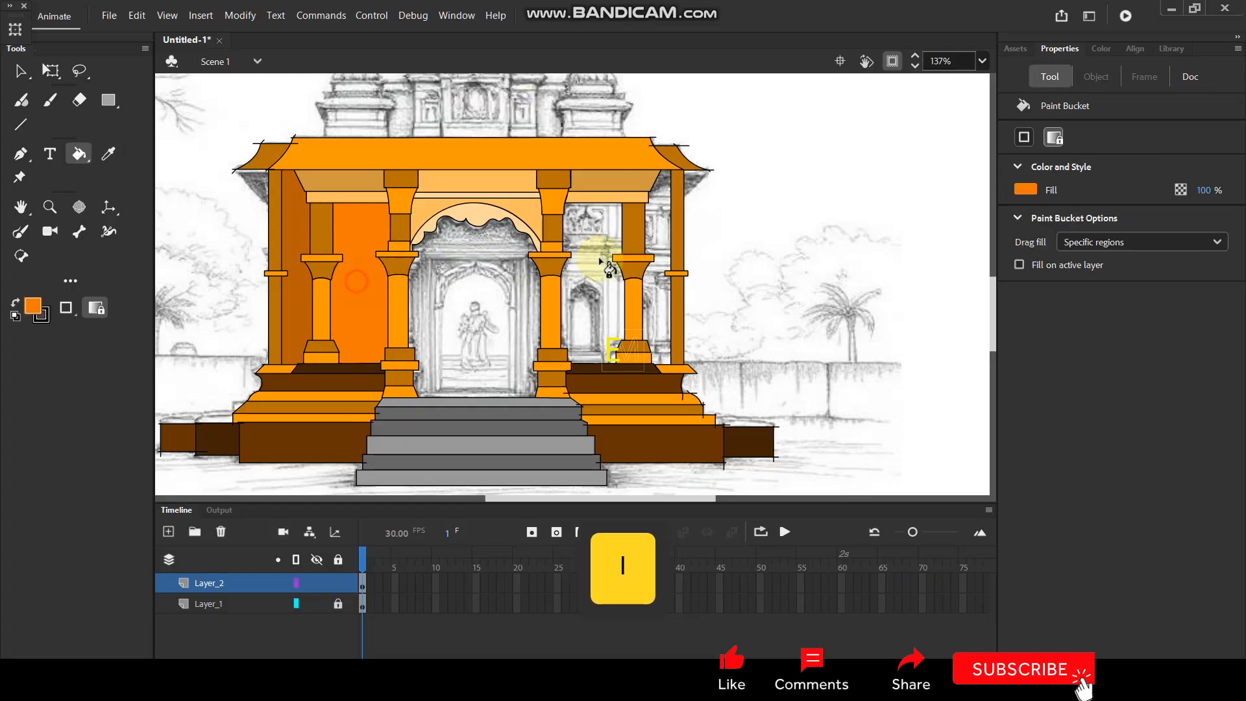
pyautogui.click(595, 291)
# Sample the darker orange-brown and fill the narrow wall section beside the right outer pillar.
pyautogui.press('i')
pyautogui.click(292, 281)
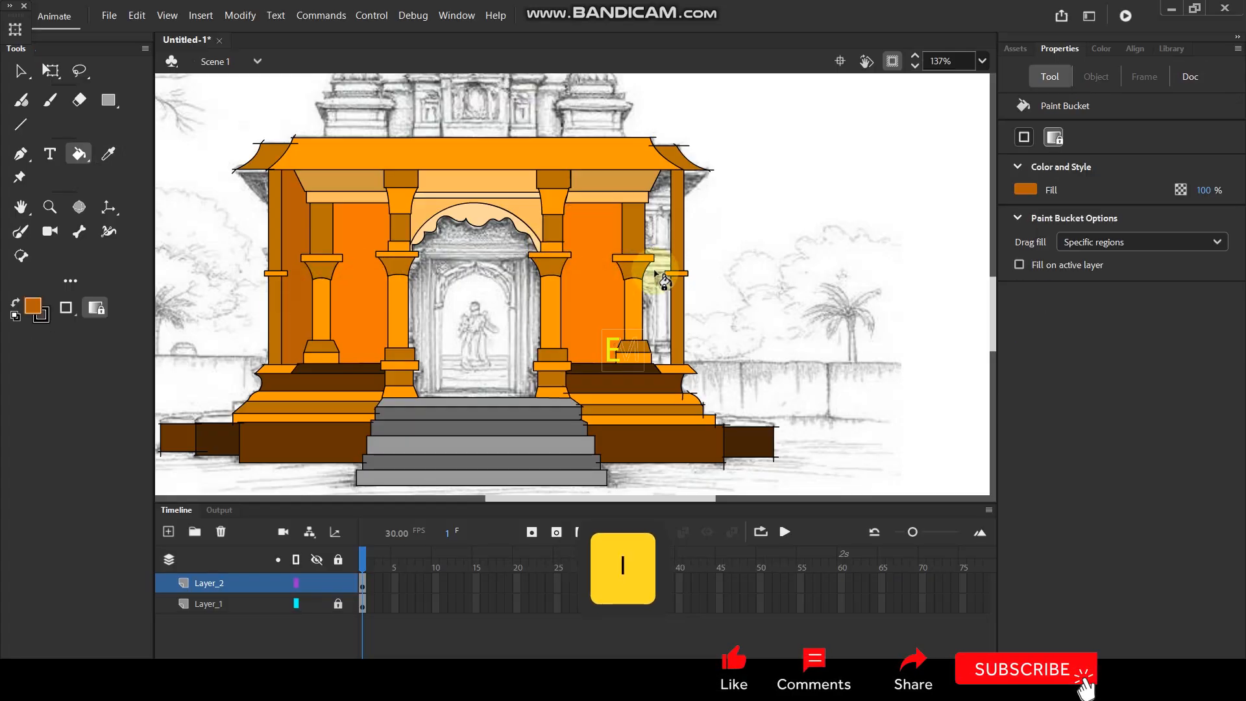
pyautogui.click(655, 273)
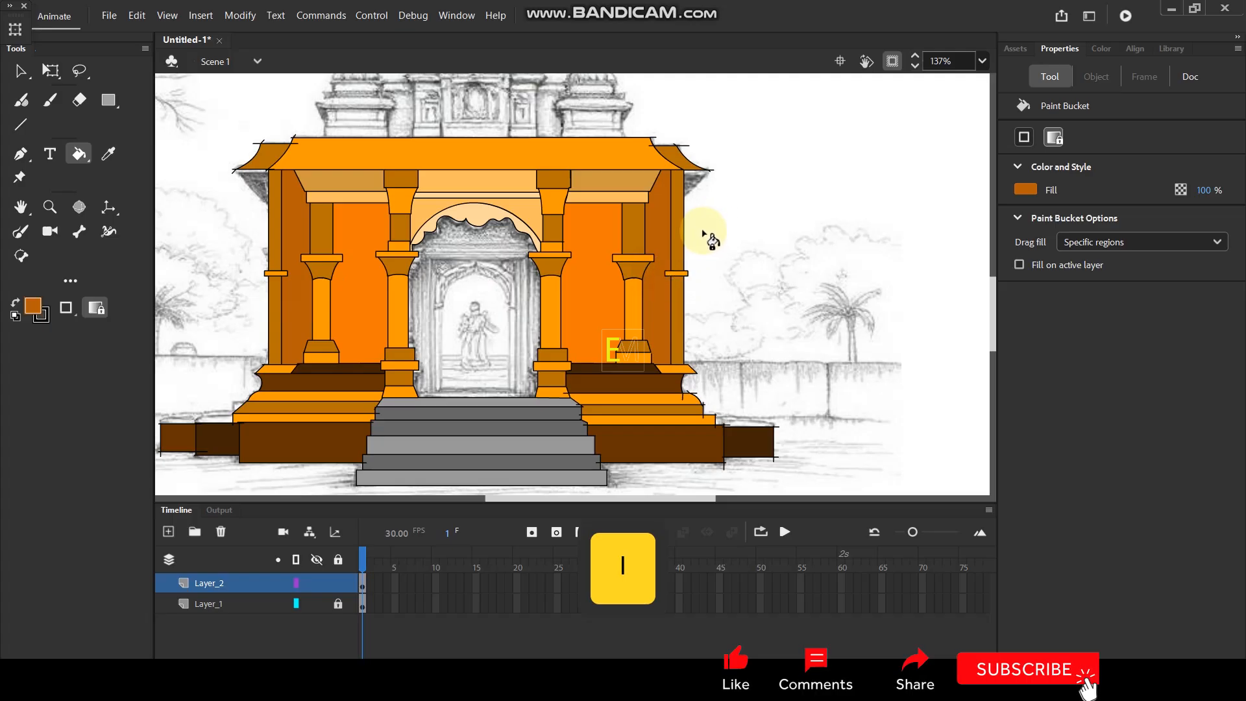
# Draw the outer door frame with straight black lines: a horizontal top and two vertical sides reaching the top step.
pyautogui.keyDown('ctrl'); pyautogui.scroll(2, 455, 301); pyautogui.keyUp('ctrl')
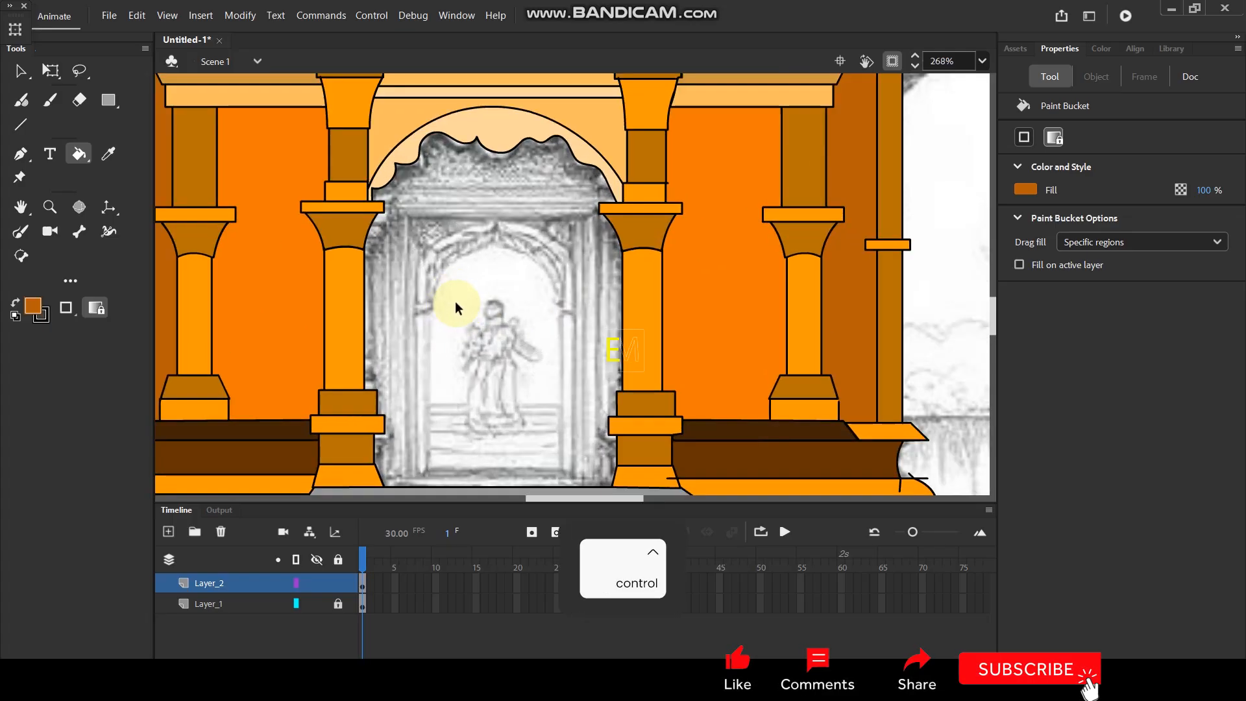
pyautogui.press('space')
pyautogui.moveTo(537, 334); pyautogui.dragTo(523, 236)
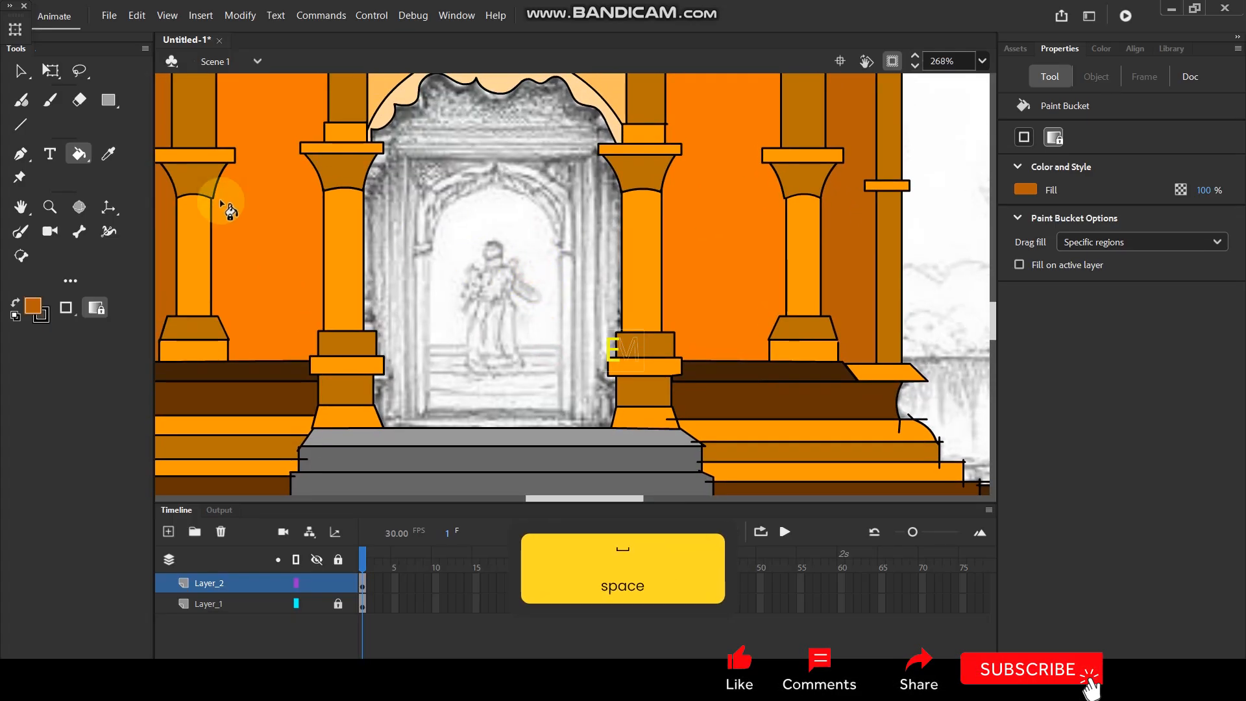
pyautogui.click(20, 124)
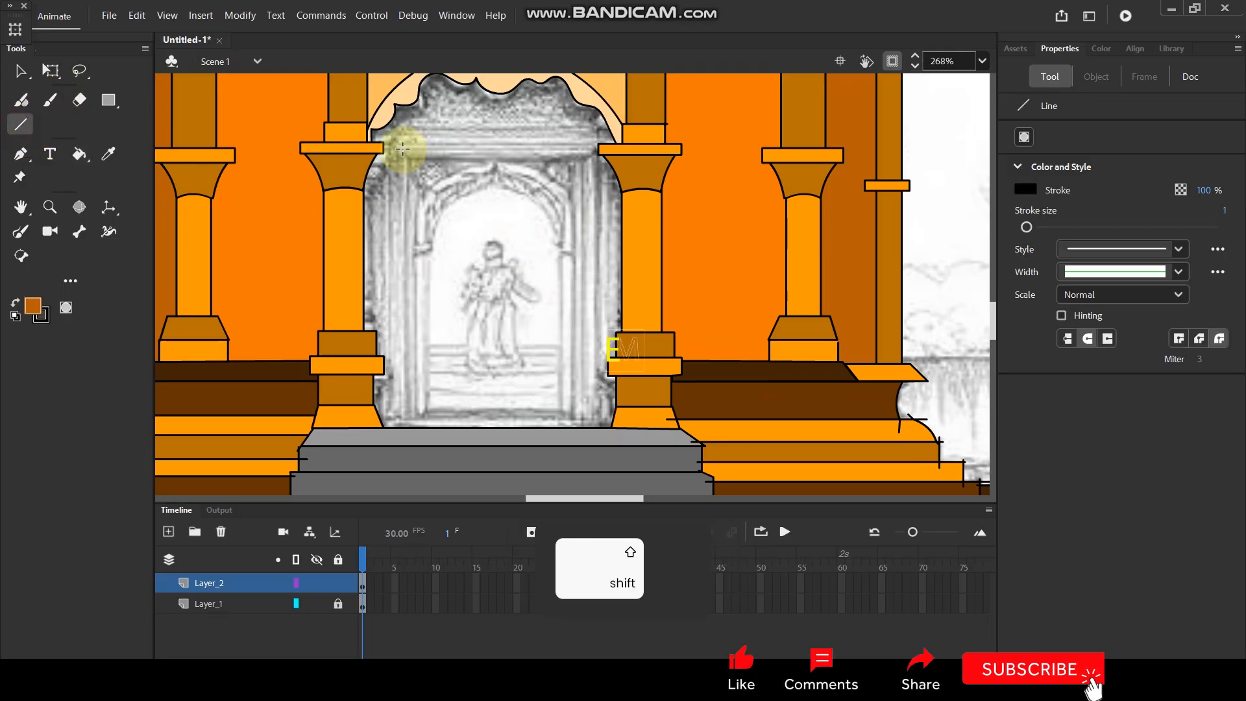
pyautogui.moveTo(397, 147); pyautogui.dragTo(582, 144)
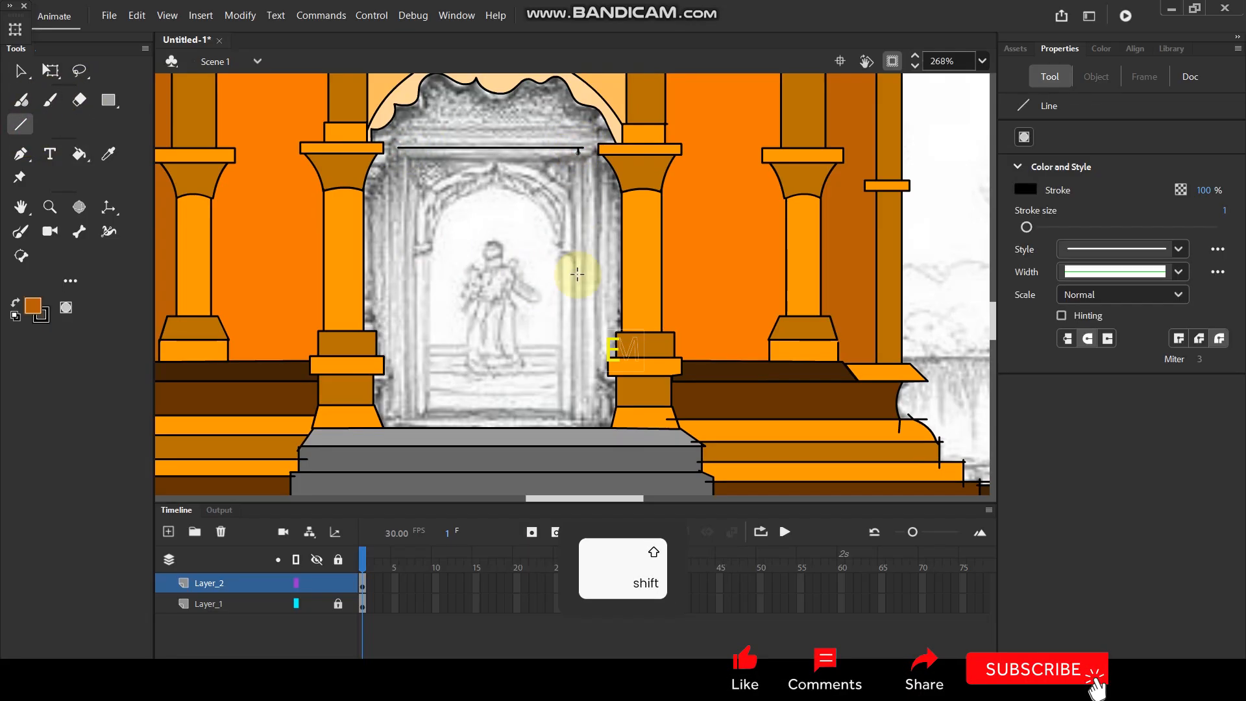
pyautogui.moveTo(577, 431); pyautogui.dragTo(577, 432)
pyautogui.moveTo(404, 145); pyautogui.dragTo(411, 323)
pyautogui.moveTo(413, 416); pyautogui.dragTo(412, 431)
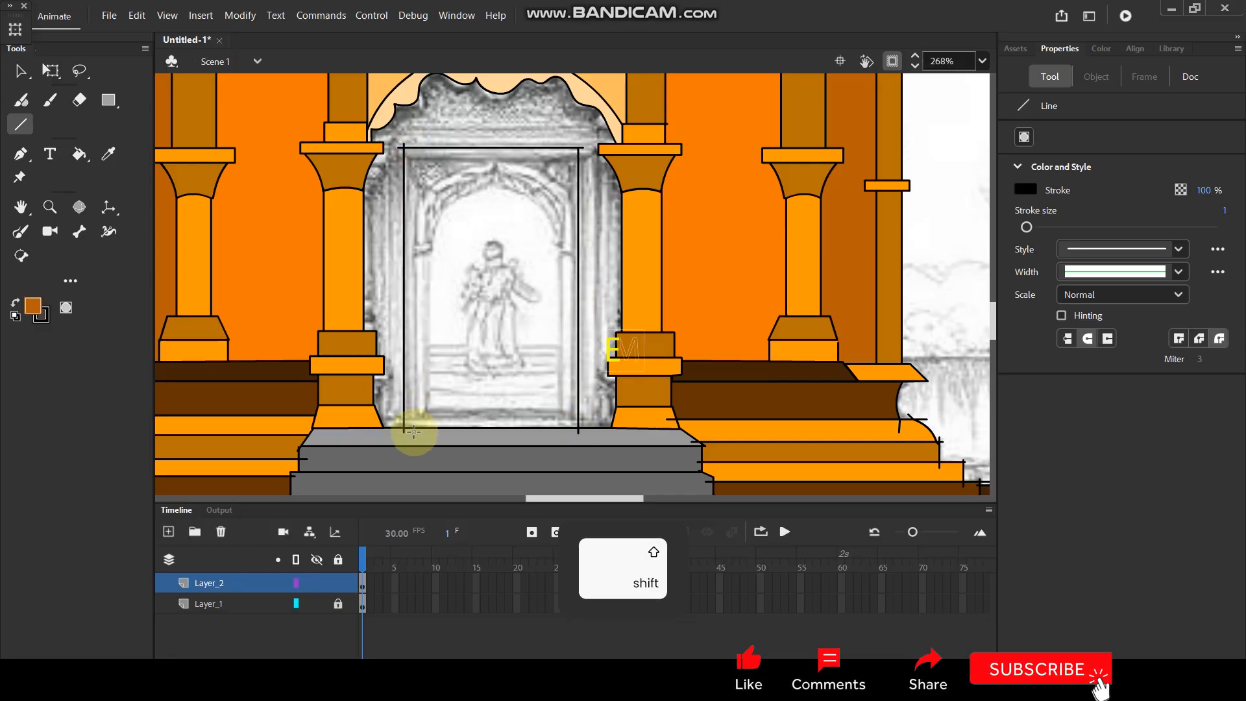
# Draw the inner door frame's top and sides, plus a vertical line down the middle of the doorway.
pyautogui.moveTo(417, 158)
pyautogui.mouseDown()
pyautogui.moveTo(576, 171)
pyautogui.moveTo(554, 316)
pyautogui.mouseUp()
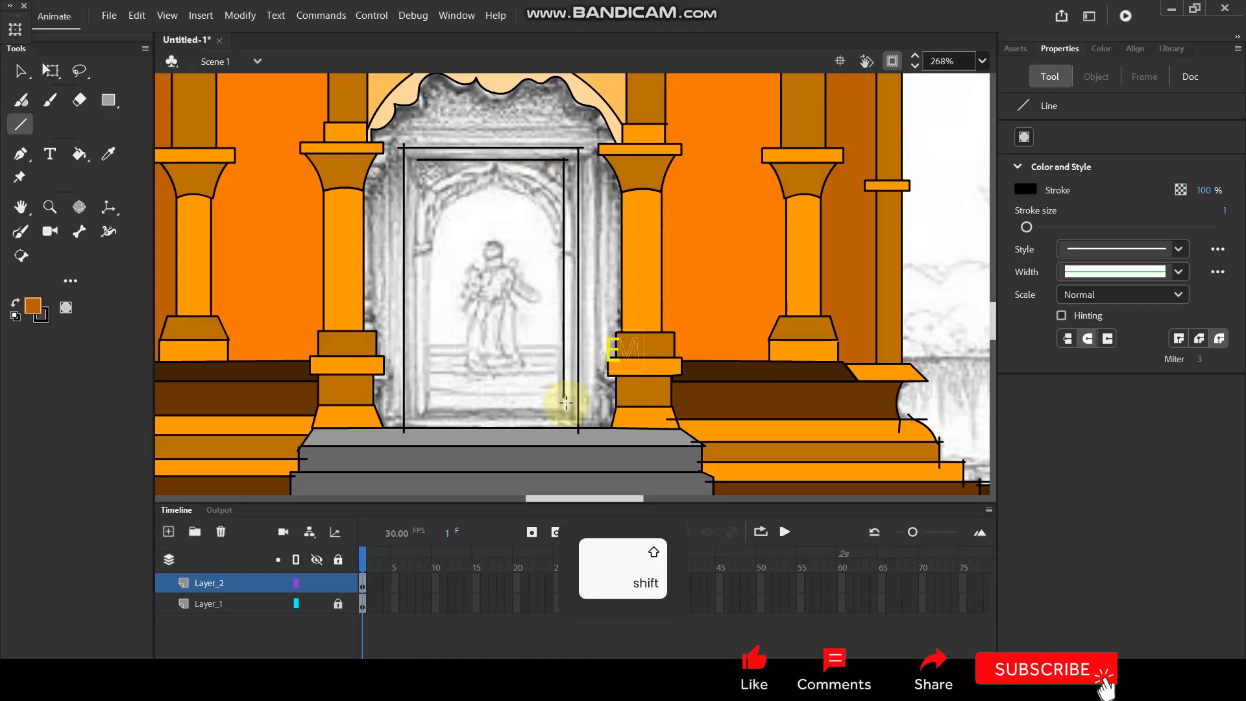
pyautogui.moveTo(566, 429); pyautogui.dragTo(565, 429)
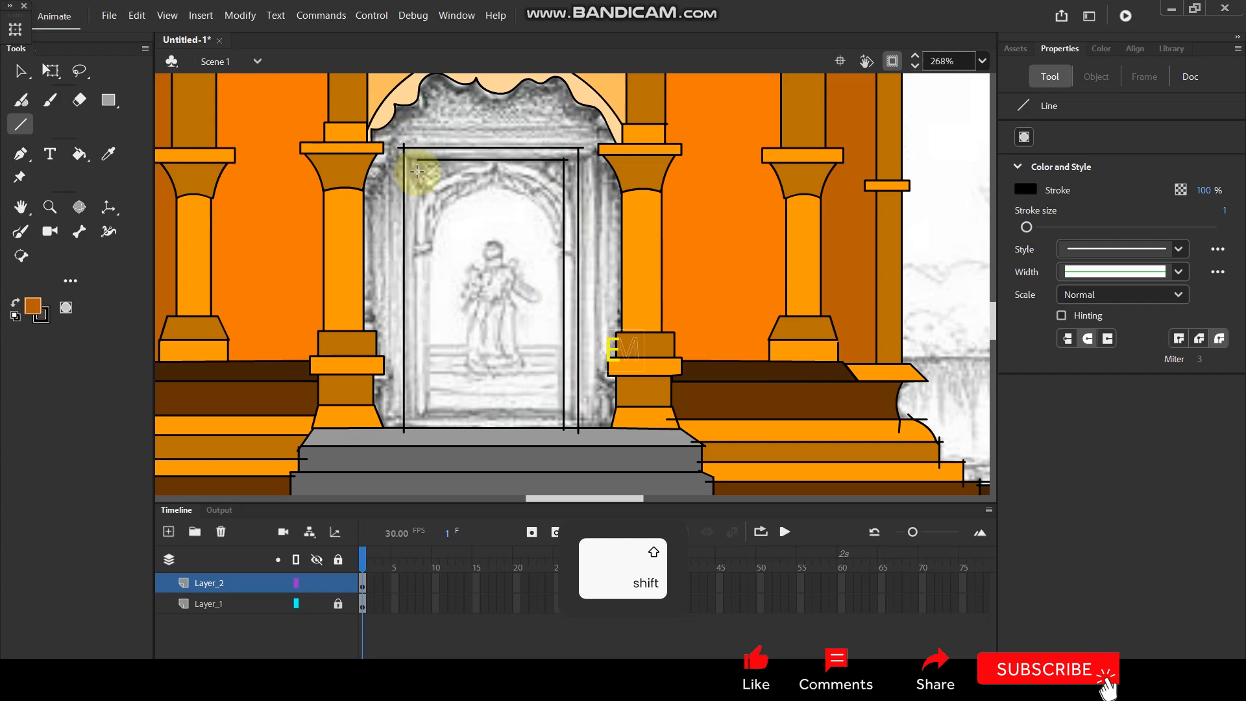
pyautogui.moveTo(419, 159); pyautogui.dragTo(419, 214)
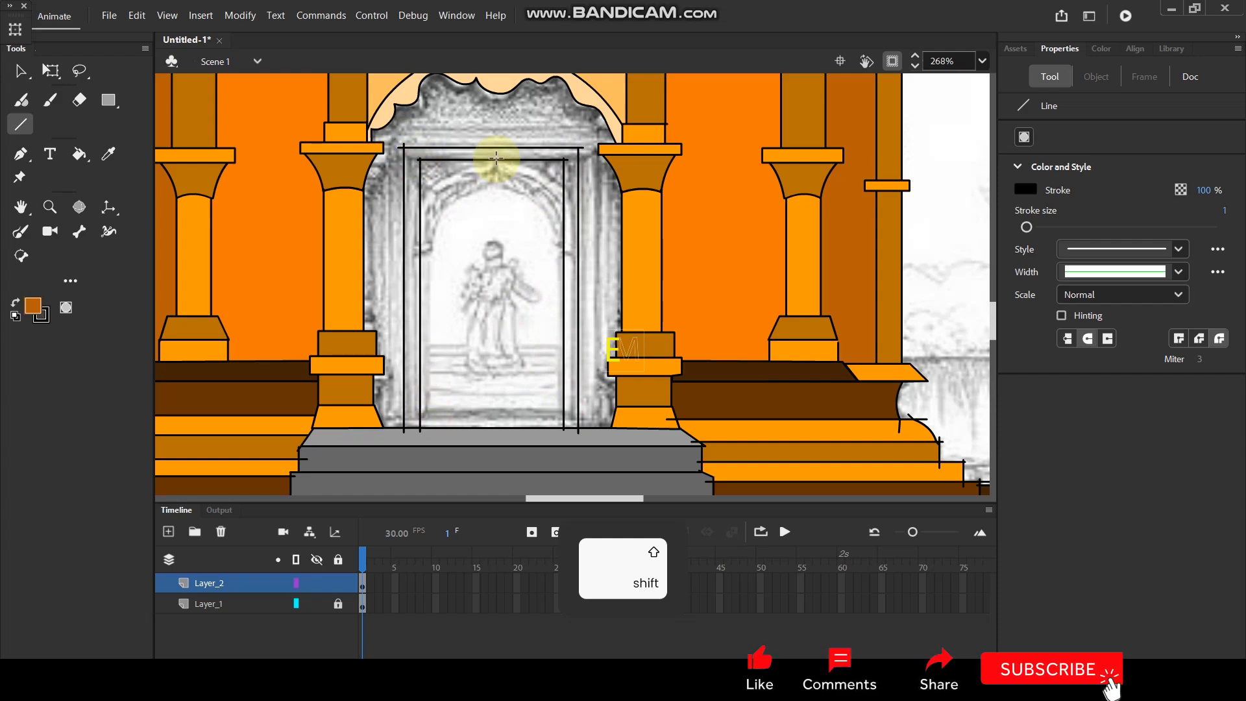
pyautogui.moveTo(498, 393); pyautogui.dragTo(499, 431)
# Try to fill the wall around the door frame with the sampled orange-brown, and undo the fill.
pyautogui.press('space')
pyautogui.moveTo(515, 228); pyautogui.dragTo(532, 274)
pyautogui.press('i')
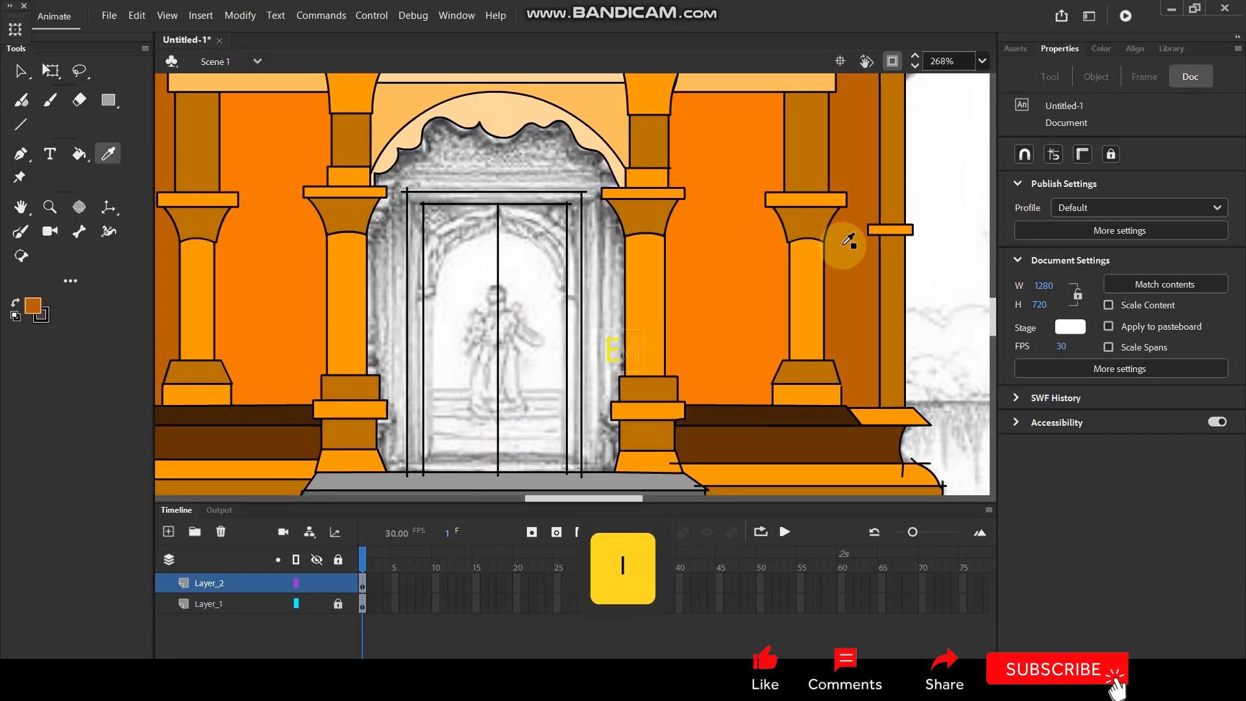
pyautogui.click(847, 246)
pyautogui.click(534, 167)
pyautogui.scroll(-5, 530, 159)
pyautogui.scroll(5, 529, 157)
pyautogui.hotkey('ctrl', 'z')
# Extend the outer frame's right side line up past the top line and fill the surrounding wall with the orange-brown.
pyautogui.scroll(4, 436, 212)
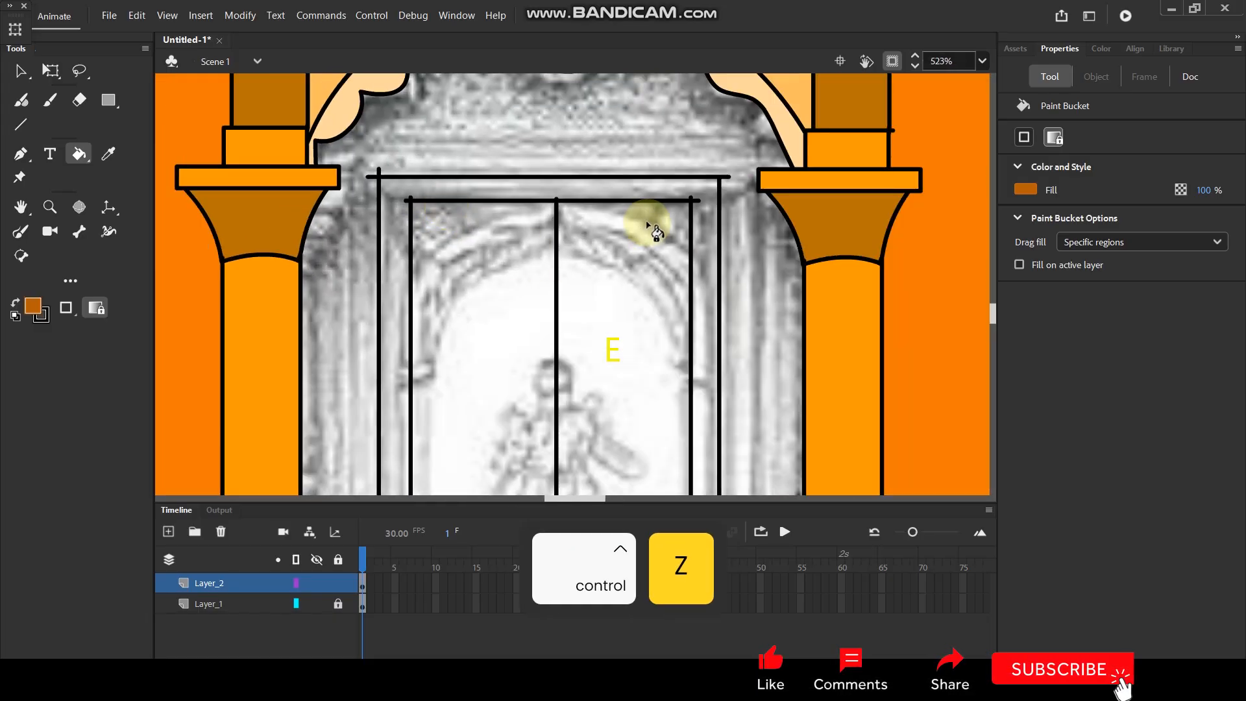
pyautogui.press('v')
pyautogui.moveTo(718, 181); pyautogui.dragTo(720, 171)
pyautogui.press('k')
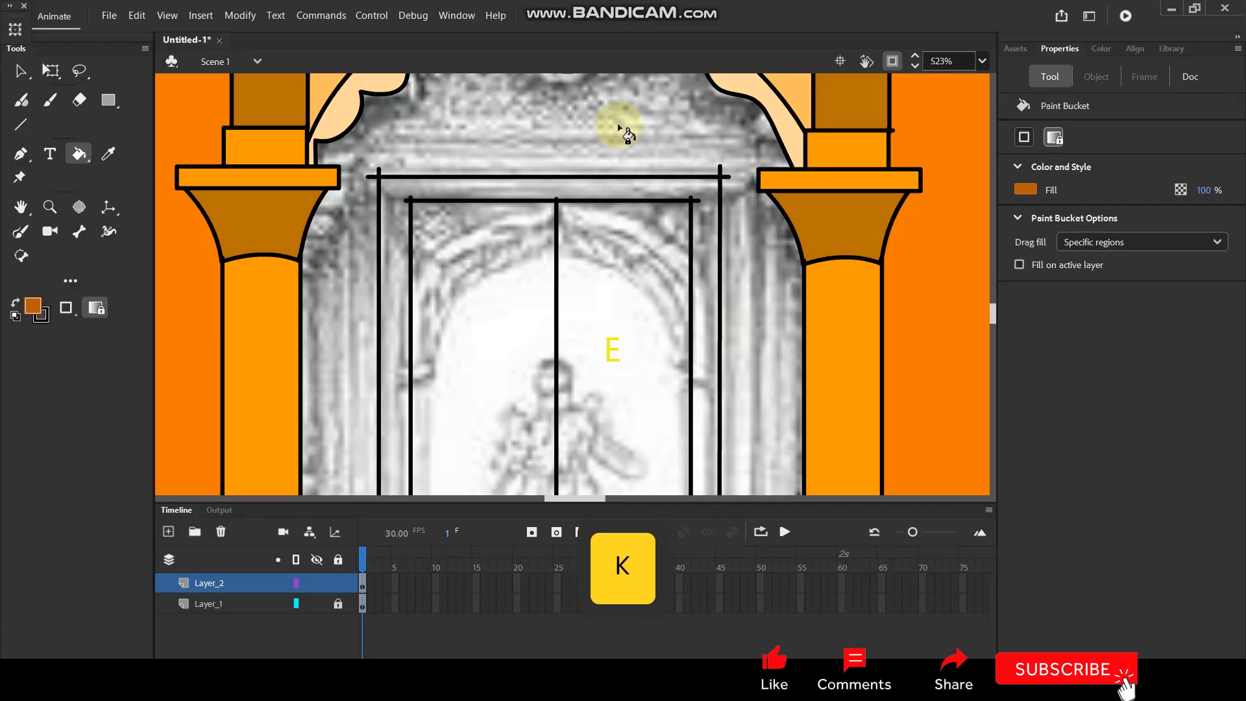
pyautogui.click(613, 123)
# Mix a darker brown fill from the orange-brown and recolour the wall around the door frame with it.
pyautogui.keyDown('ctrl'); pyautogui.scroll(-6, 614, 123); pyautogui.keyUp('ctrl')
pyautogui.moveTo(617, 153); pyautogui.dragTo(578, 250)
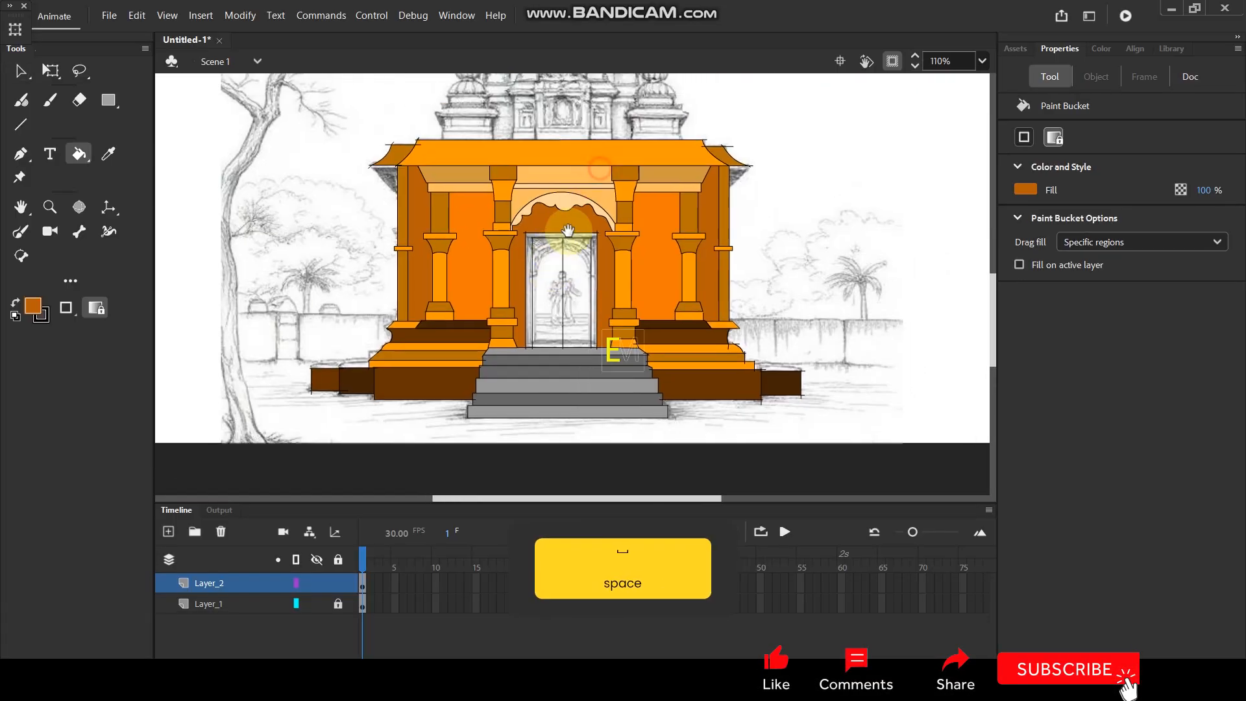
pyautogui.click(41, 310)
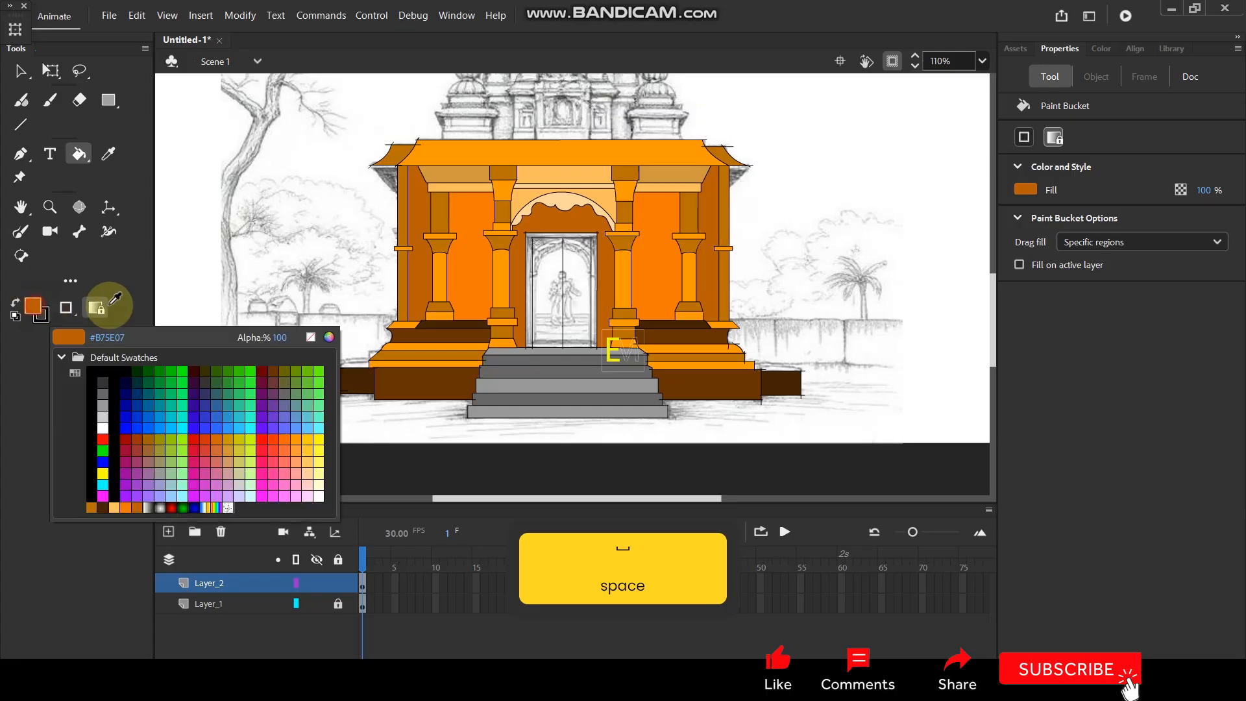
pyautogui.click(331, 342)
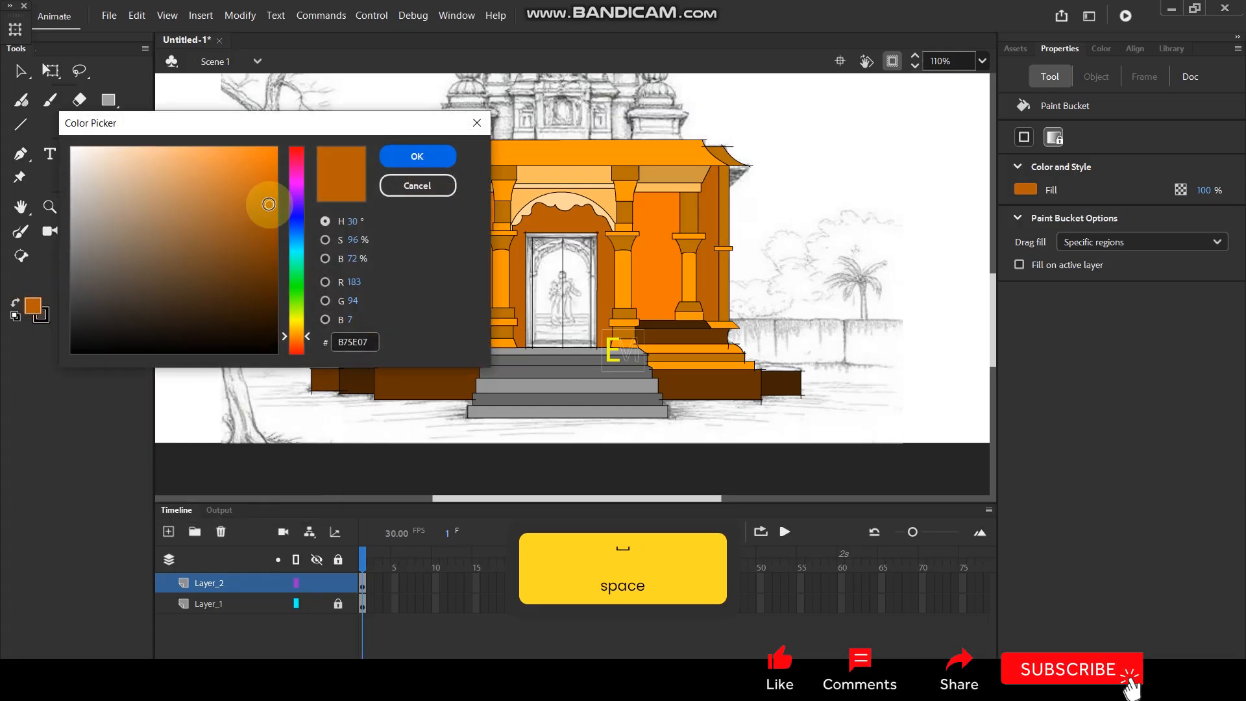
pyautogui.click(274, 243)
pyautogui.click(413, 157)
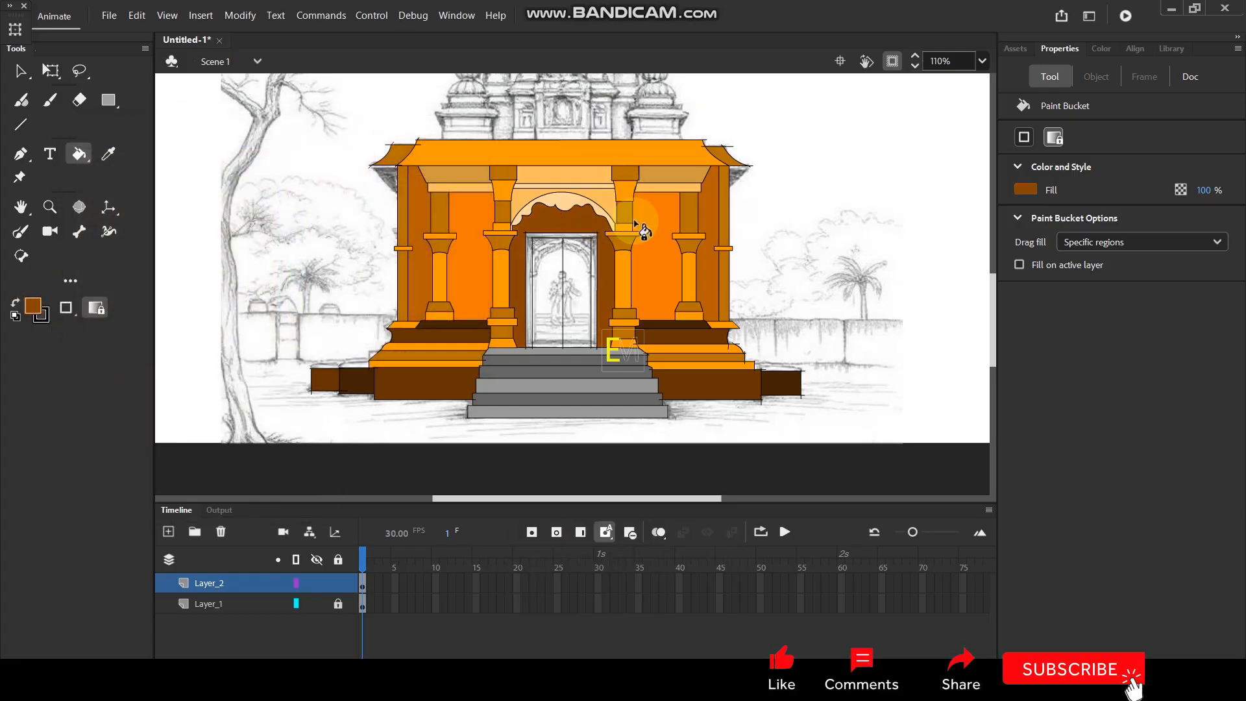
# Sample the dark brown of the temple base and fill the door frame between its outer and inner lines.
pyautogui.scroll(4, 559, 317)
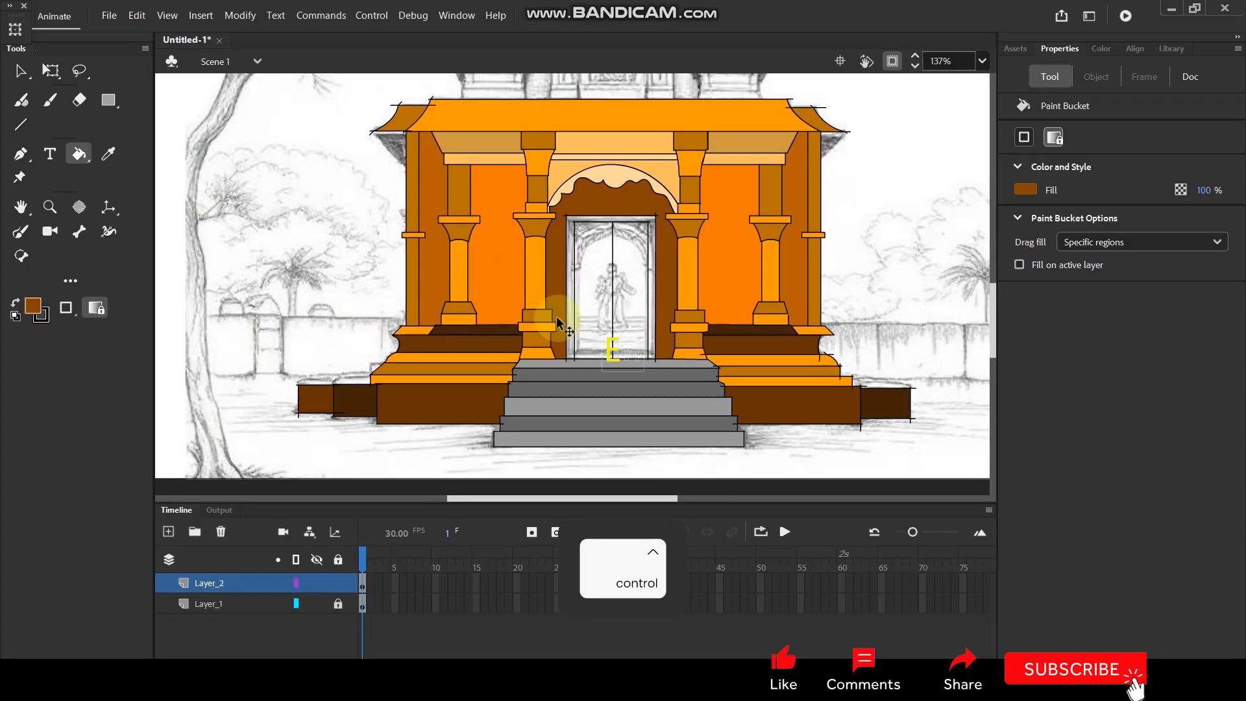
pyautogui.press('i')
pyautogui.click(869, 347)
pyautogui.click(708, 268)
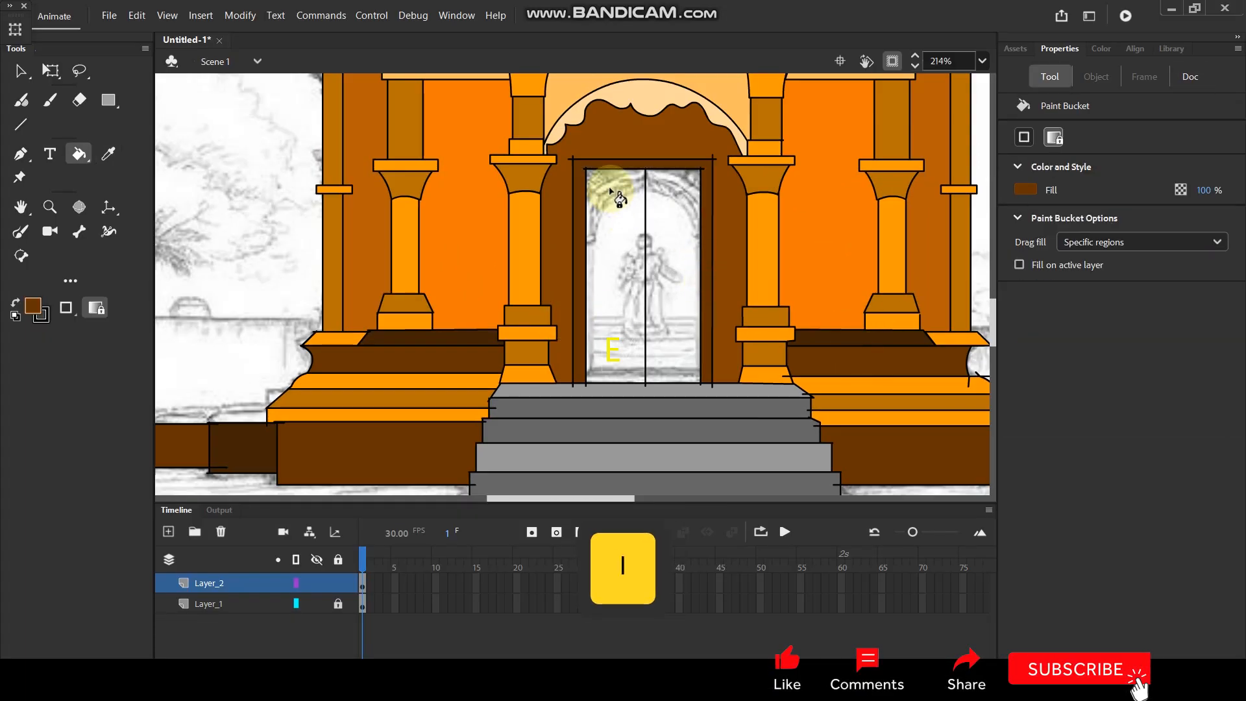
# Try filling the two door leaves inside the frame with black, and undo the fills.
pyautogui.click(39, 311)
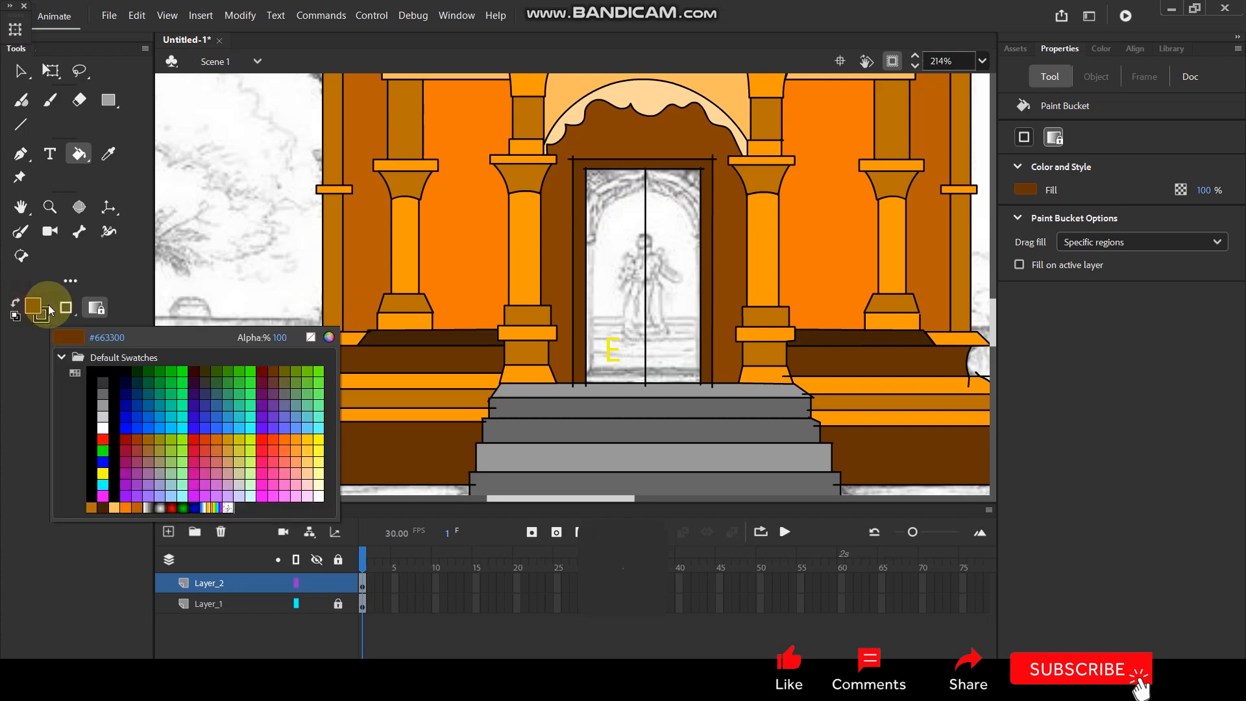
pyautogui.click(94, 367)
pyautogui.click(656, 295)
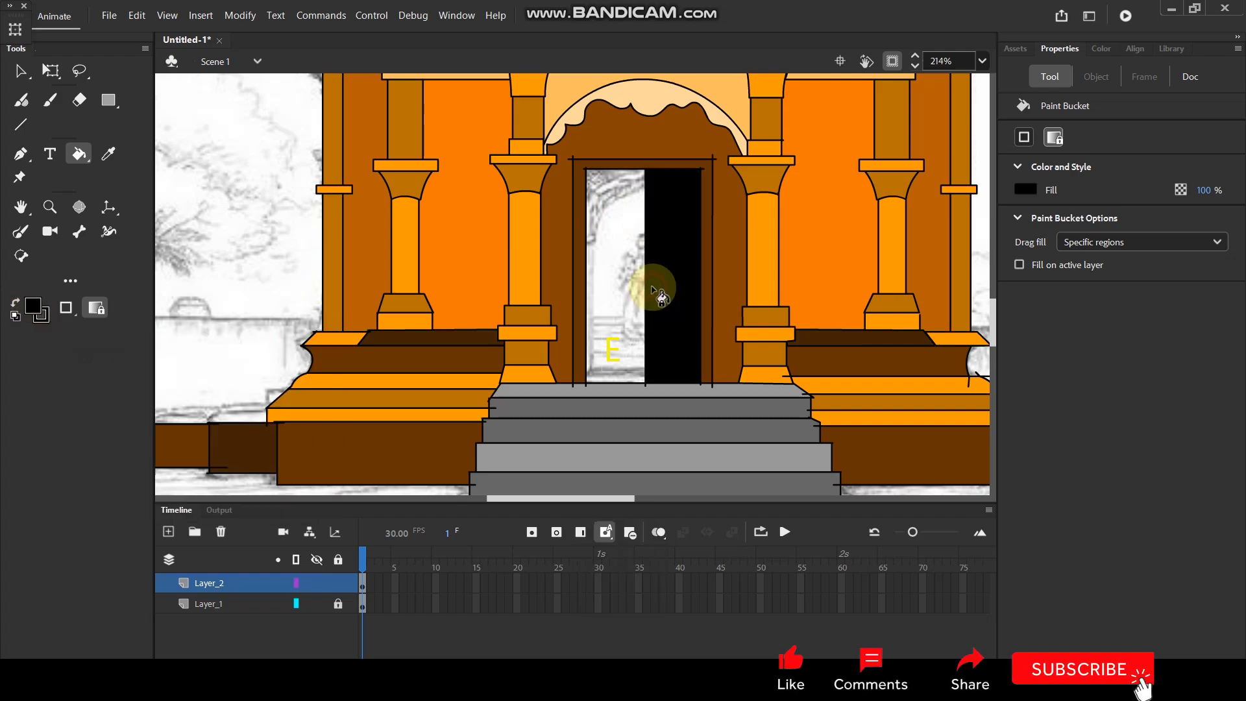
pyautogui.click(626, 282)
pyautogui.hotkey('ctrl', 'z')
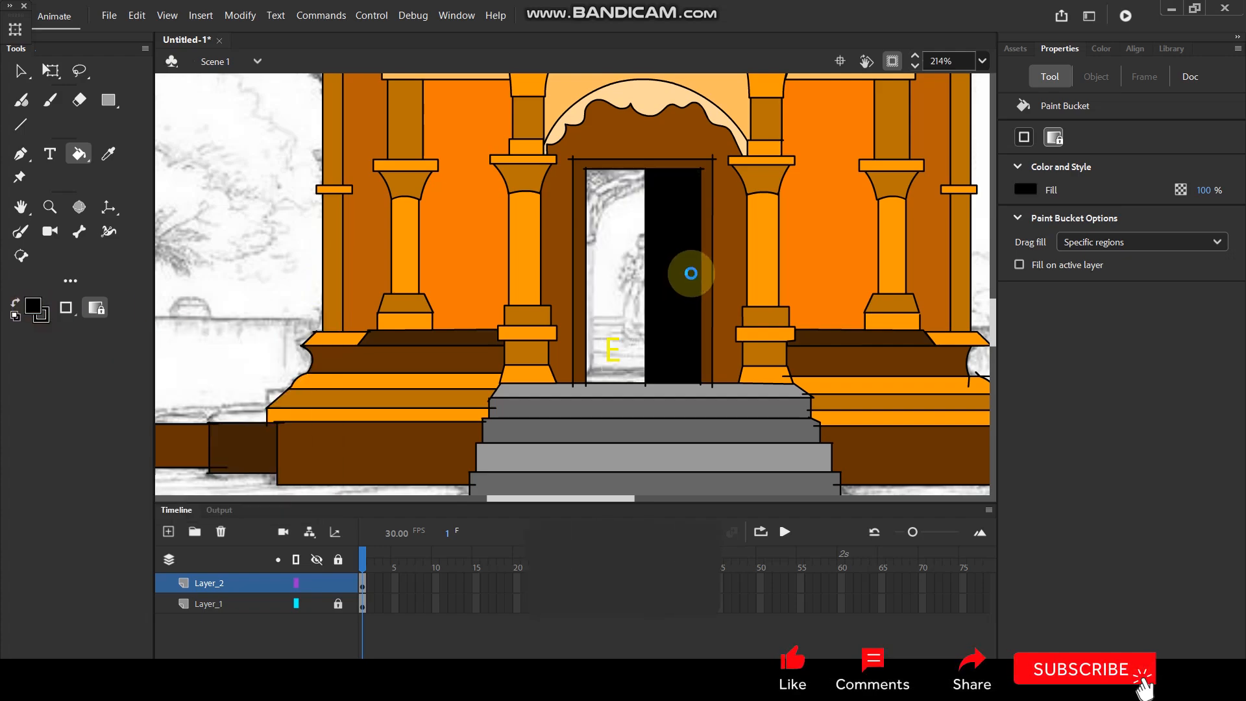
pyautogui.hotkey('ctrl', 'z')
# Mix the dark grey fill 363434 and fill both door leaves with it.
pyautogui.click(38, 315)
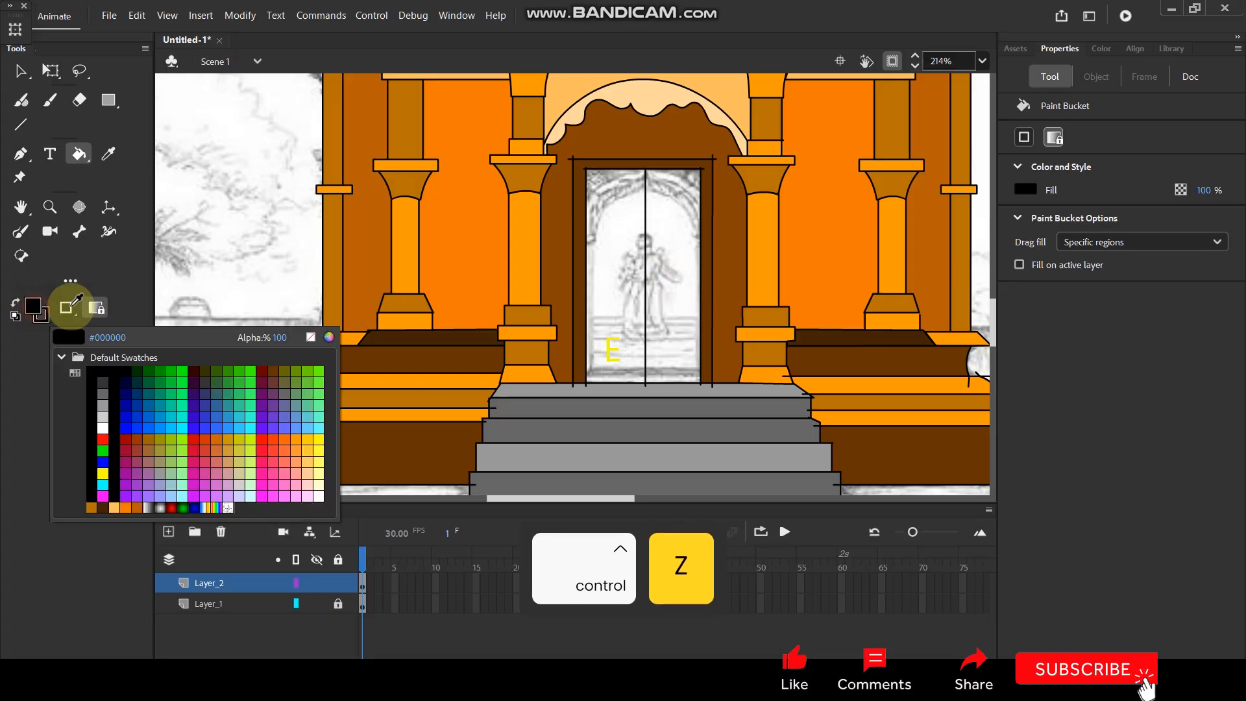
pyautogui.click(331, 341)
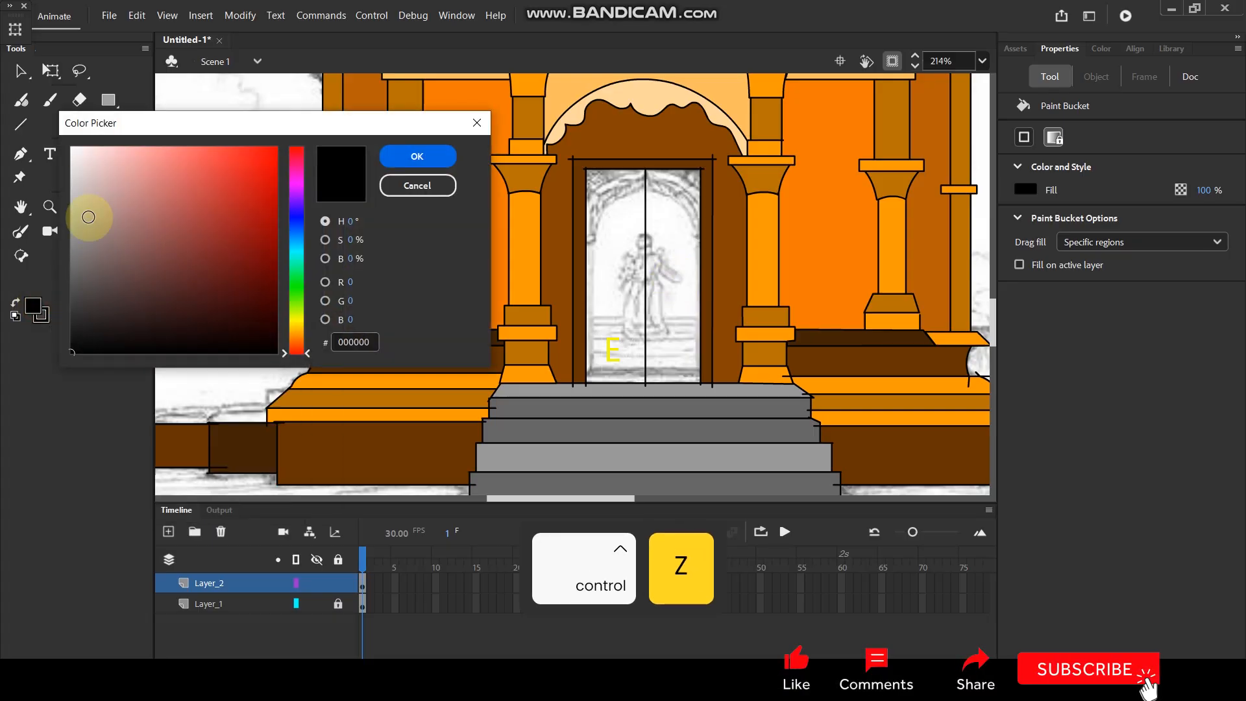
pyautogui.click(78, 309)
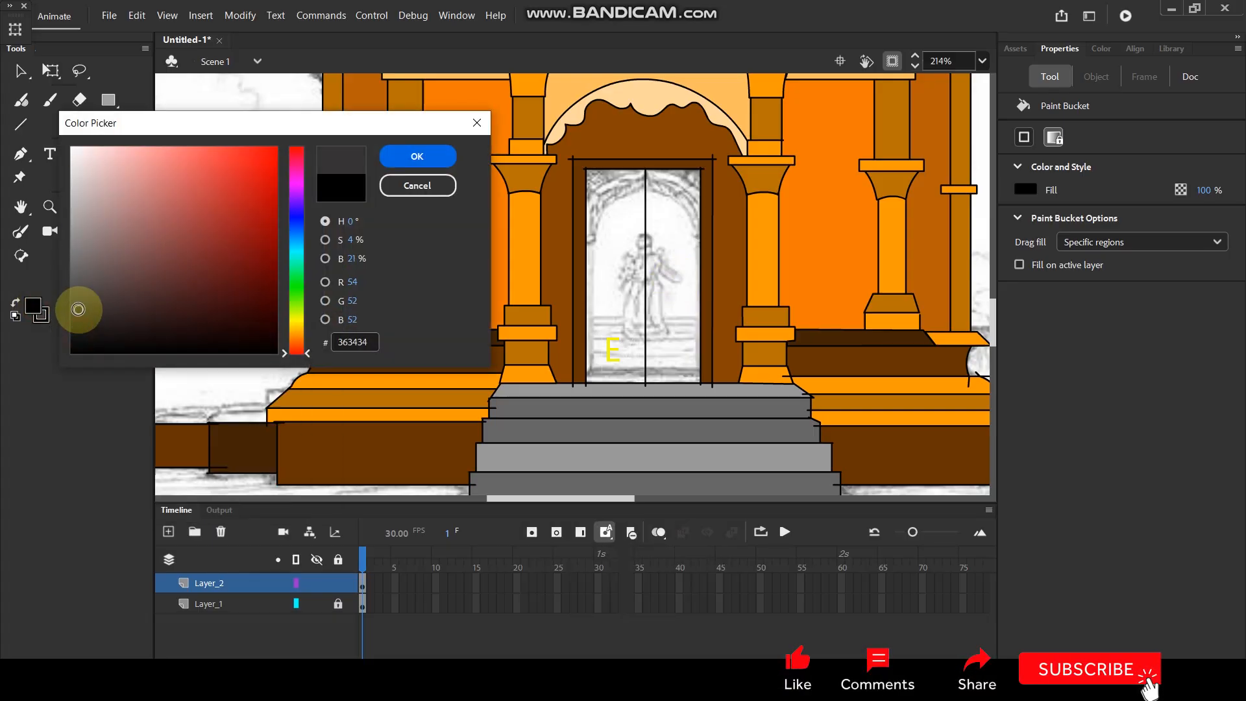
pyautogui.click(418, 156)
pyautogui.click(679, 250)
pyautogui.click(622, 249)
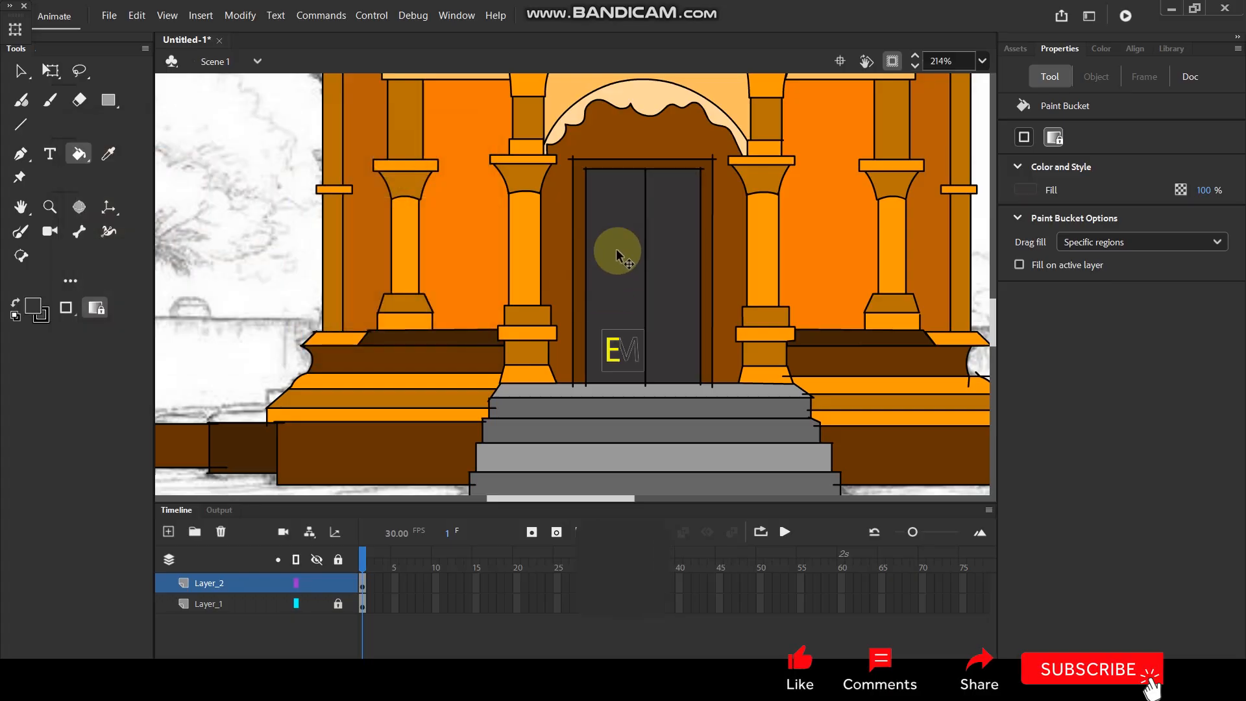
# Delete the door frame line ends that stick out below the doorway onto the top stair.
pyautogui.scroll(-3, 693, 195)
pyautogui.scroll(1, 674, 231)
pyautogui.moveTo(674, 231); pyautogui.dragTo(617, 208)
pyautogui.click(20, 71)
pyautogui.scroll(4, 580, 330)
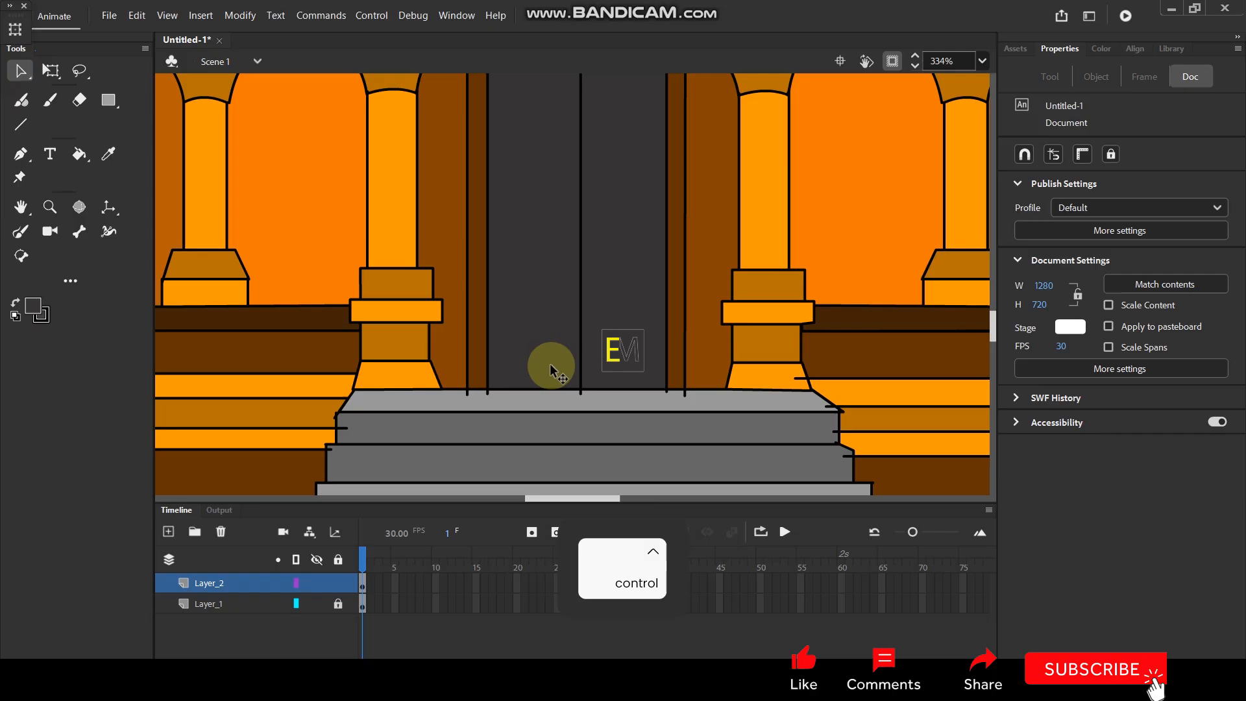
pyautogui.click(488, 393)
pyautogui.press('Delete')
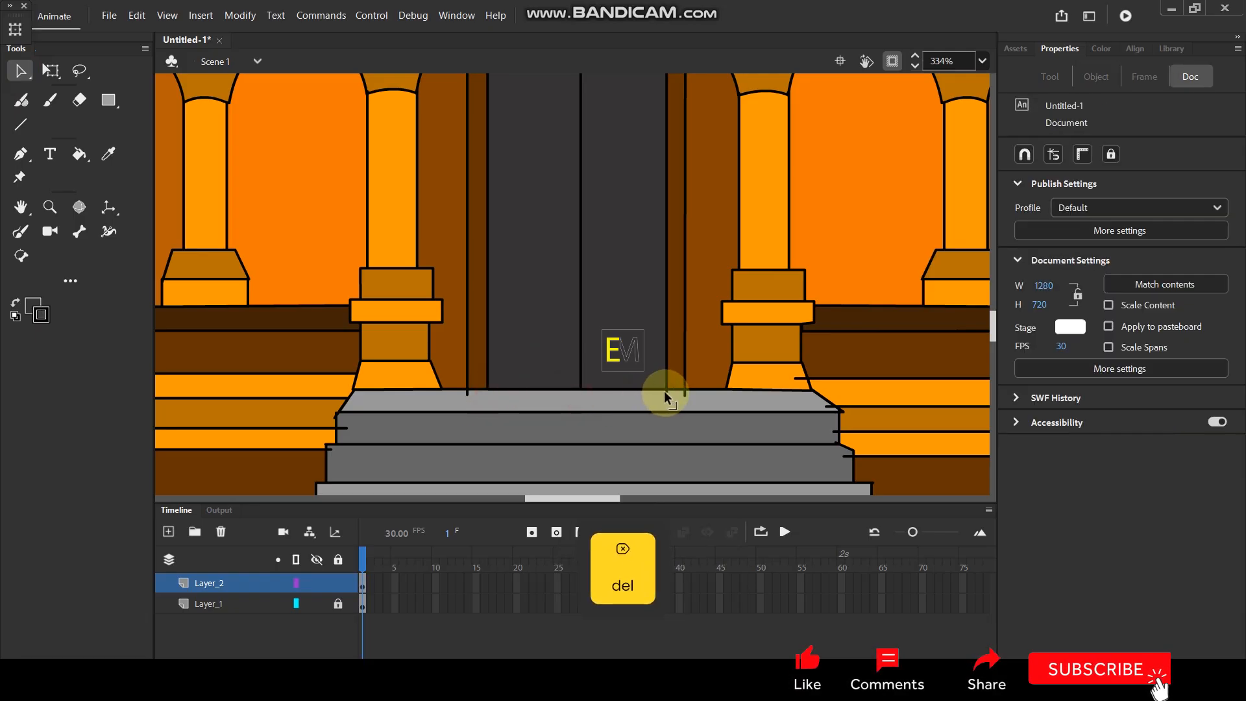
pyautogui.click(466, 394)
pyautogui.press('Delete')
# Delete the overshooting line ends at the upper corners of the door's inner and outer frames.
pyautogui.scroll(5, 562, 259)
pyautogui.click(454, 240)
pyautogui.press('Delete')
pyautogui.click(478, 261)
pyautogui.press('Delete')
pyautogui.click(481, 258)
pyautogui.press('Delete')
pyautogui.click(664, 262)
pyautogui.press('Delete')
pyautogui.click(683, 246)
pyautogui.press('Delete')
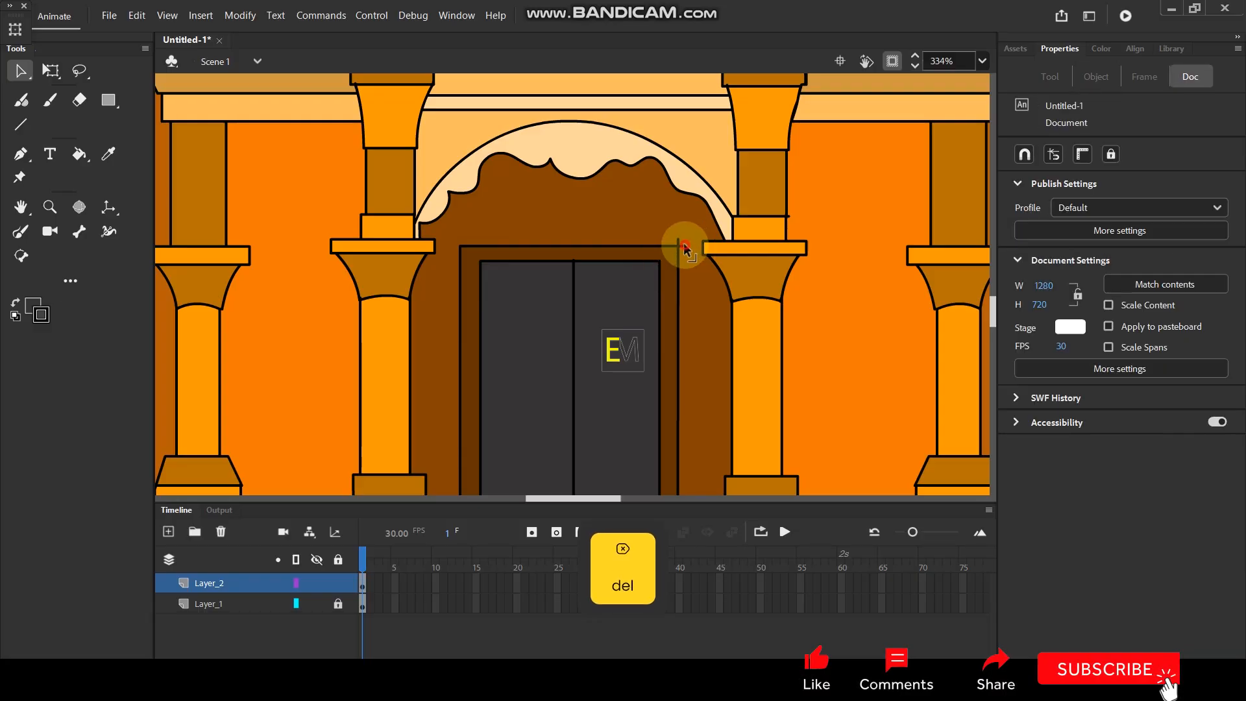
pyautogui.click(679, 247)
pyautogui.press('Delete')
# Examine the untraced tower and its side turrets in the sketch above the temple roof.
pyautogui.scroll(-5, 626, 240)
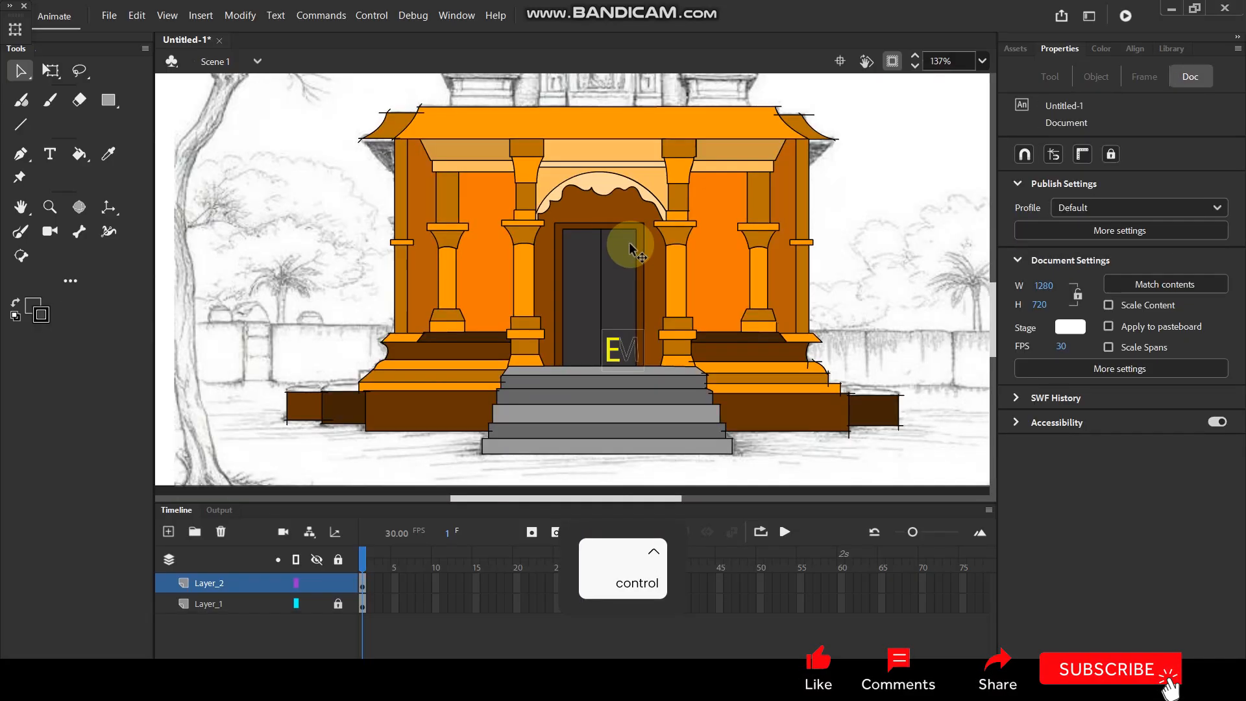
pyautogui.press('space')
pyautogui.moveTo(602, 103)
pyautogui.mouseDown()
pyautogui.moveTo(576, 328)
pyautogui.moveTo(579, 285)
pyautogui.mouseUp()
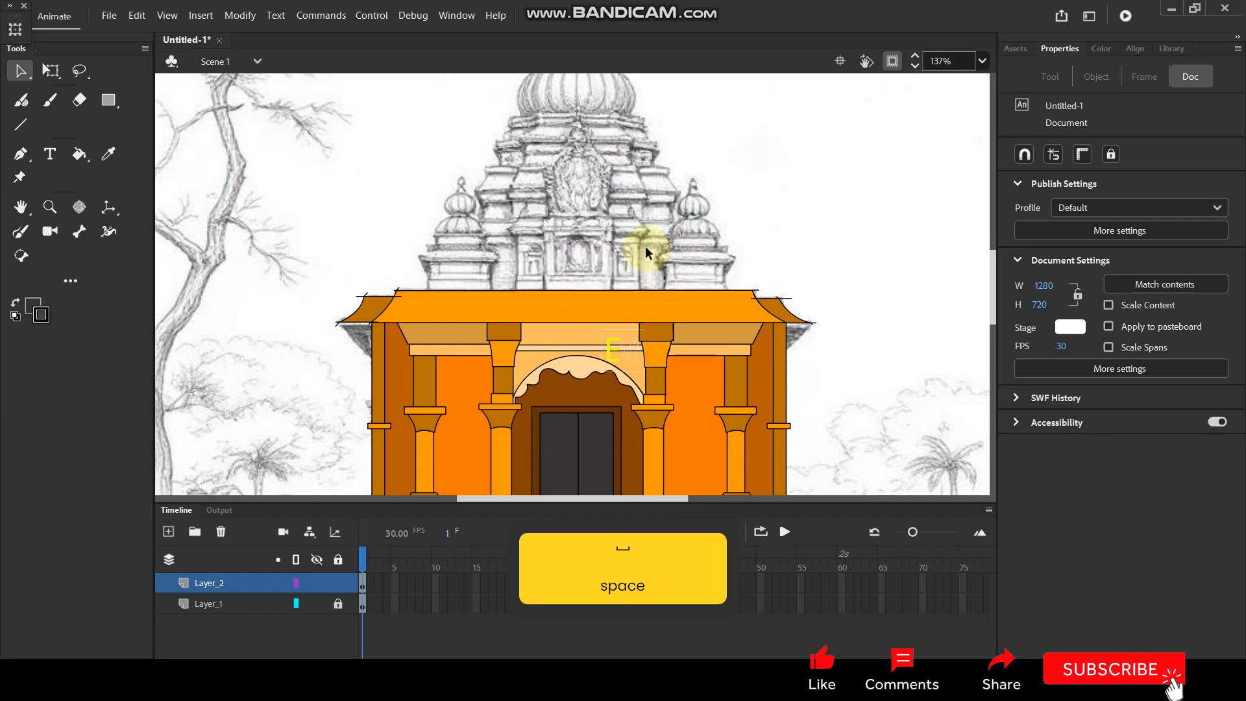
pyautogui.scroll(5, 714, 243)
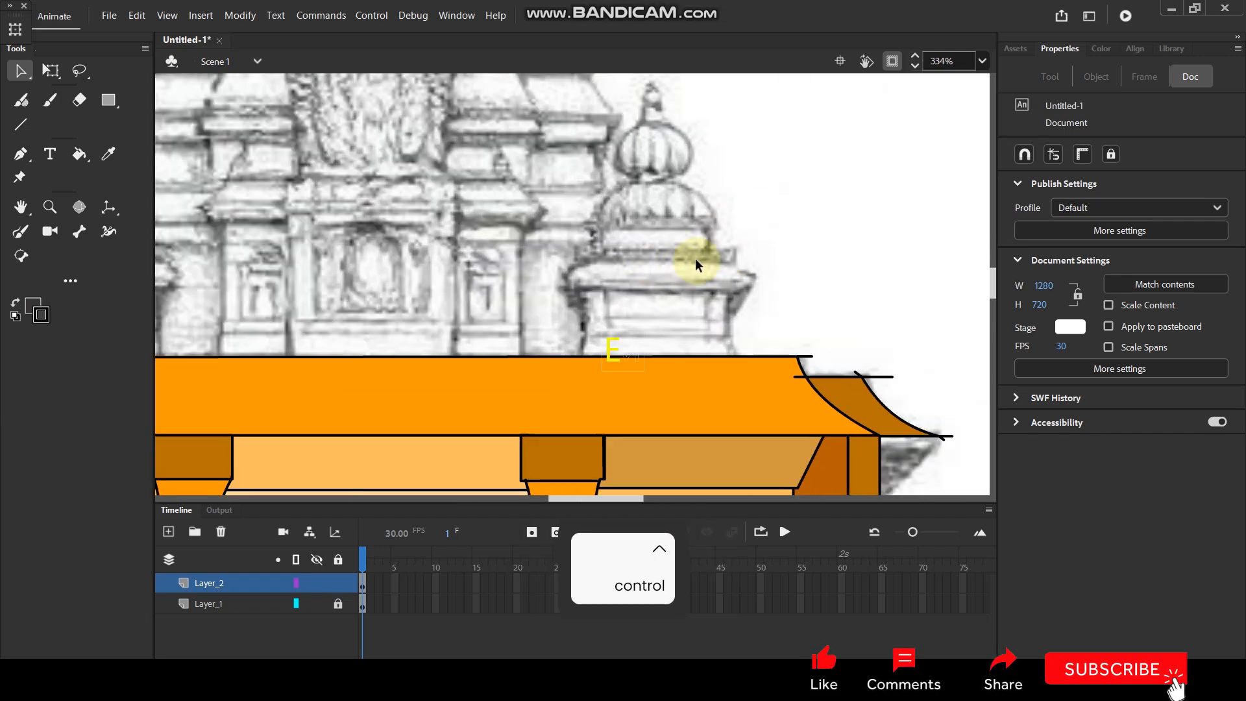
pyautogui.scroll(-5, 695, 259)
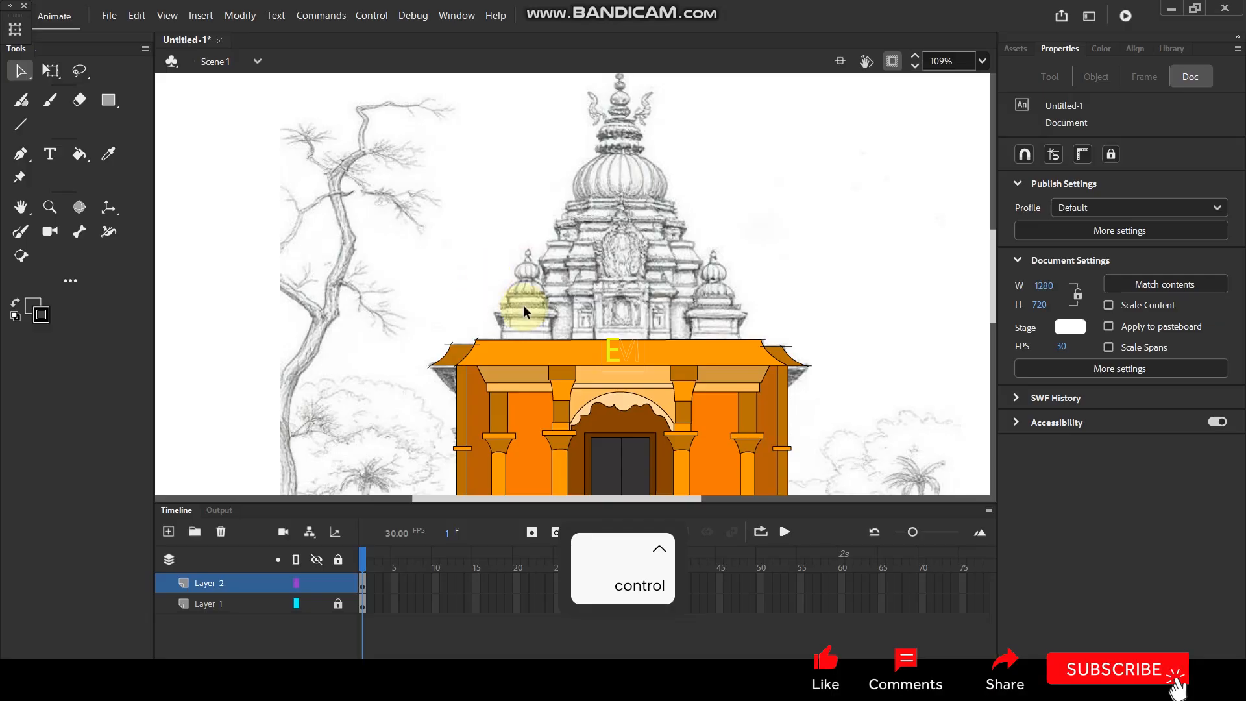
pyautogui.scroll(1, 667, 250)
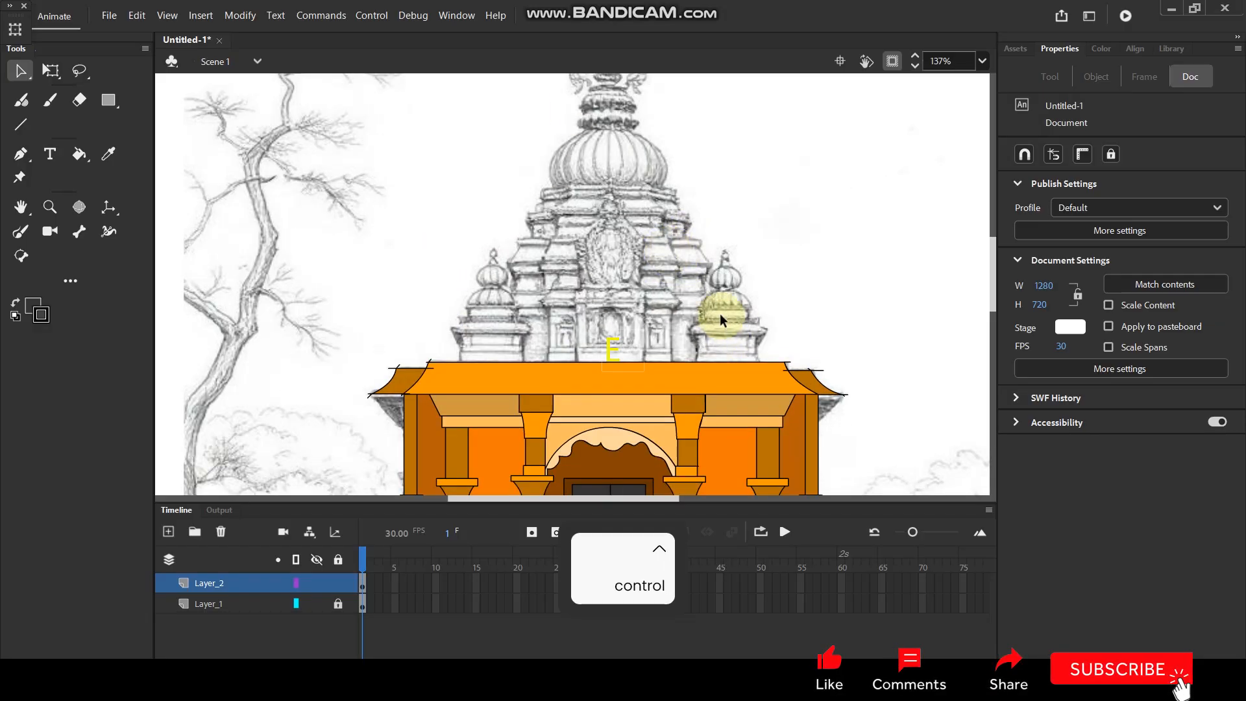
pyautogui.scroll(5, 719, 314)
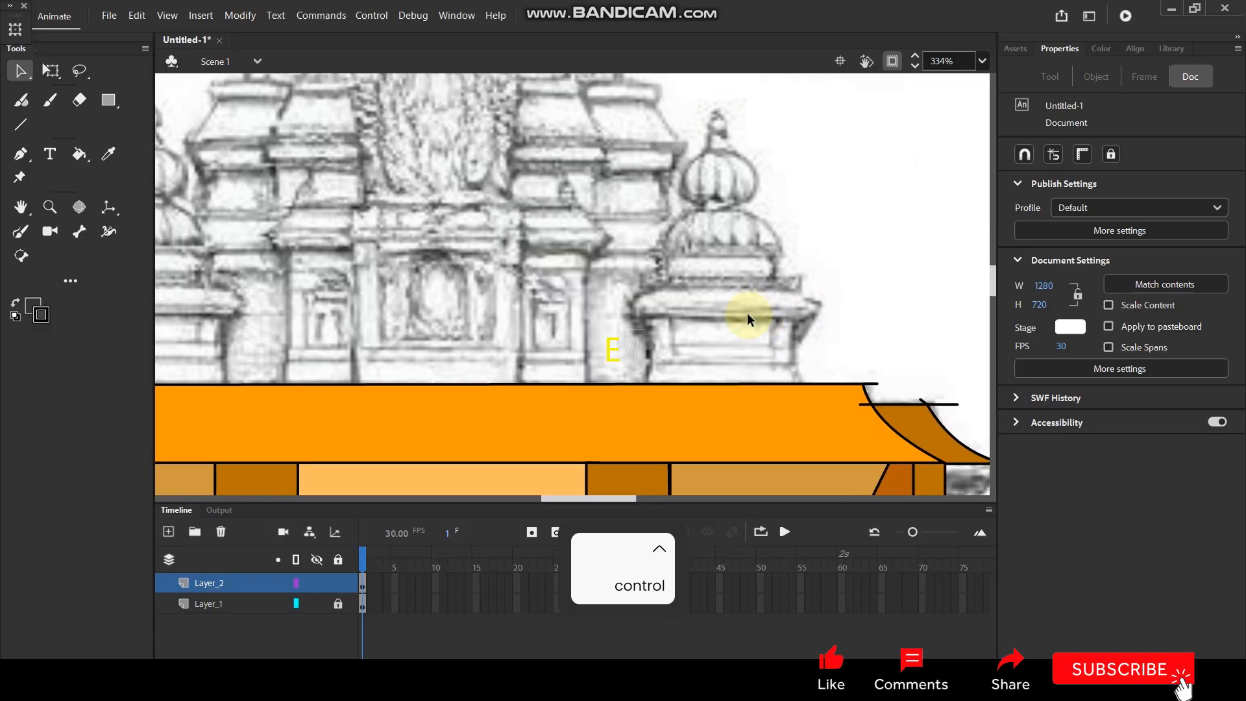
pyautogui.scroll(-5, 754, 237)
pyautogui.scroll(4, 695, 294)
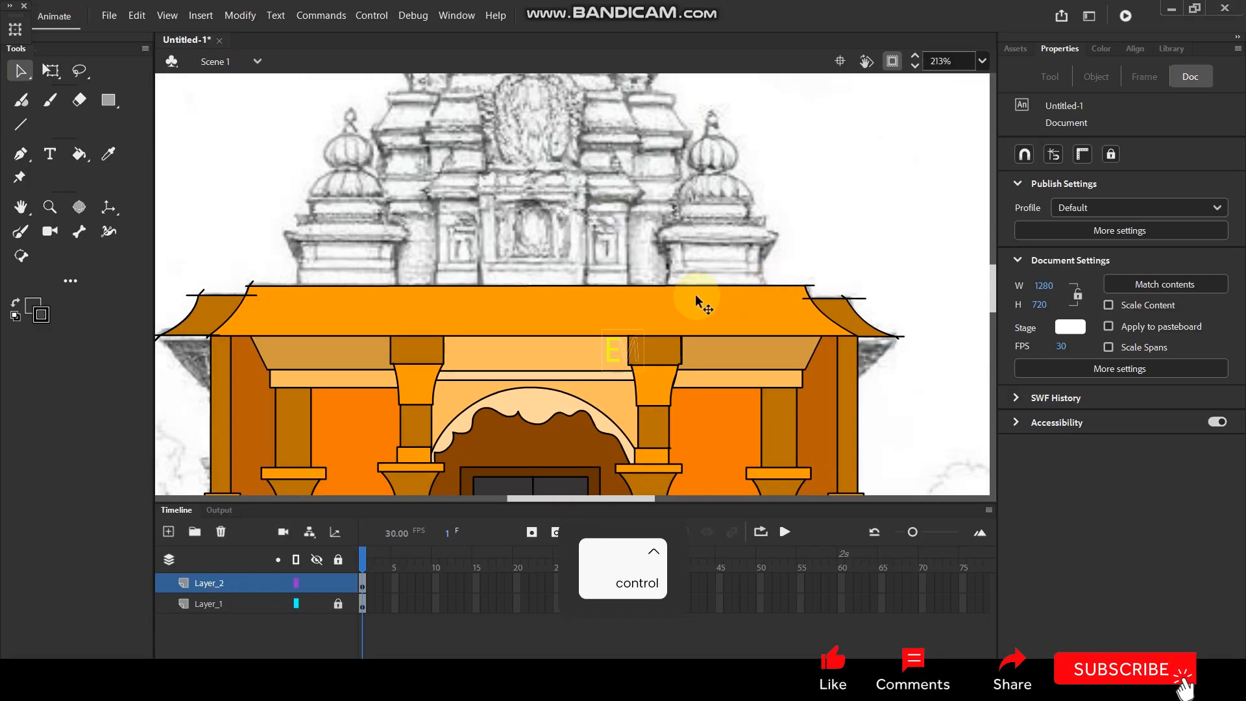
pyautogui.scroll(-3, 695, 295)
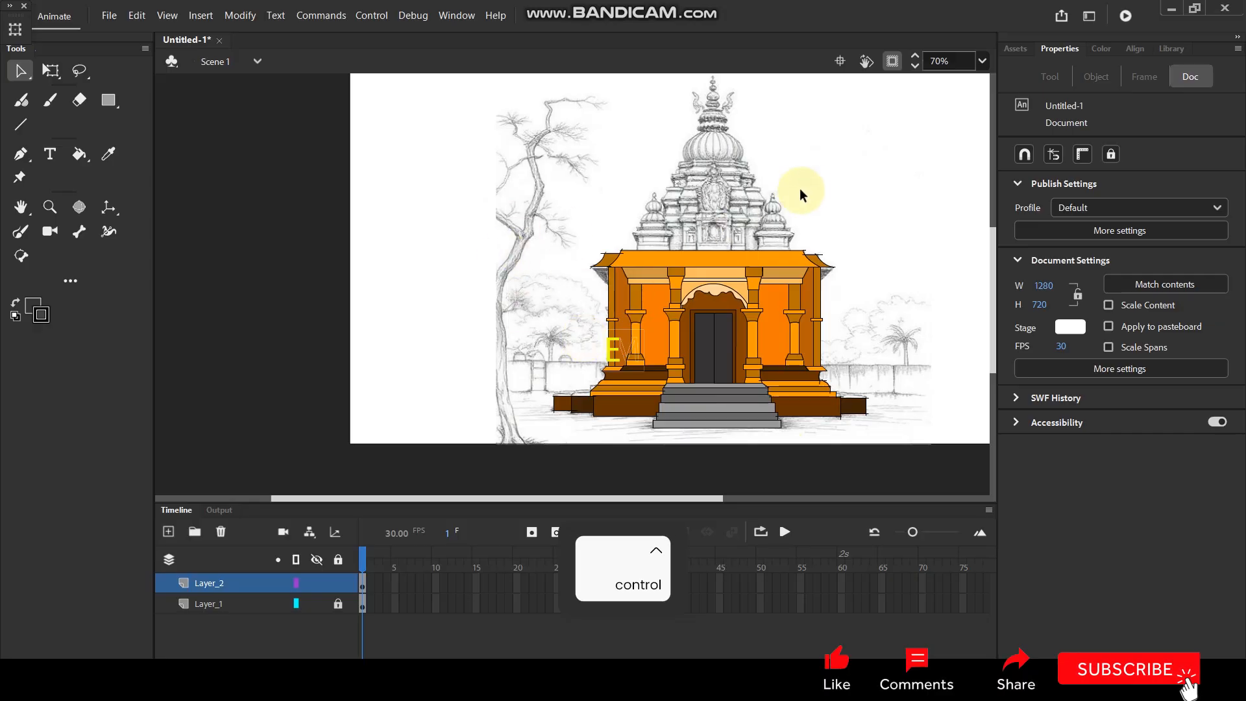
# Draw the two vertical sides and the horizontal top line of the right turret's base on the roof with the Line tool.
pyautogui.scroll(5, 702, 309)
pyautogui.press('space')
pyautogui.moveTo(701, 266); pyautogui.dragTo(662, 277)
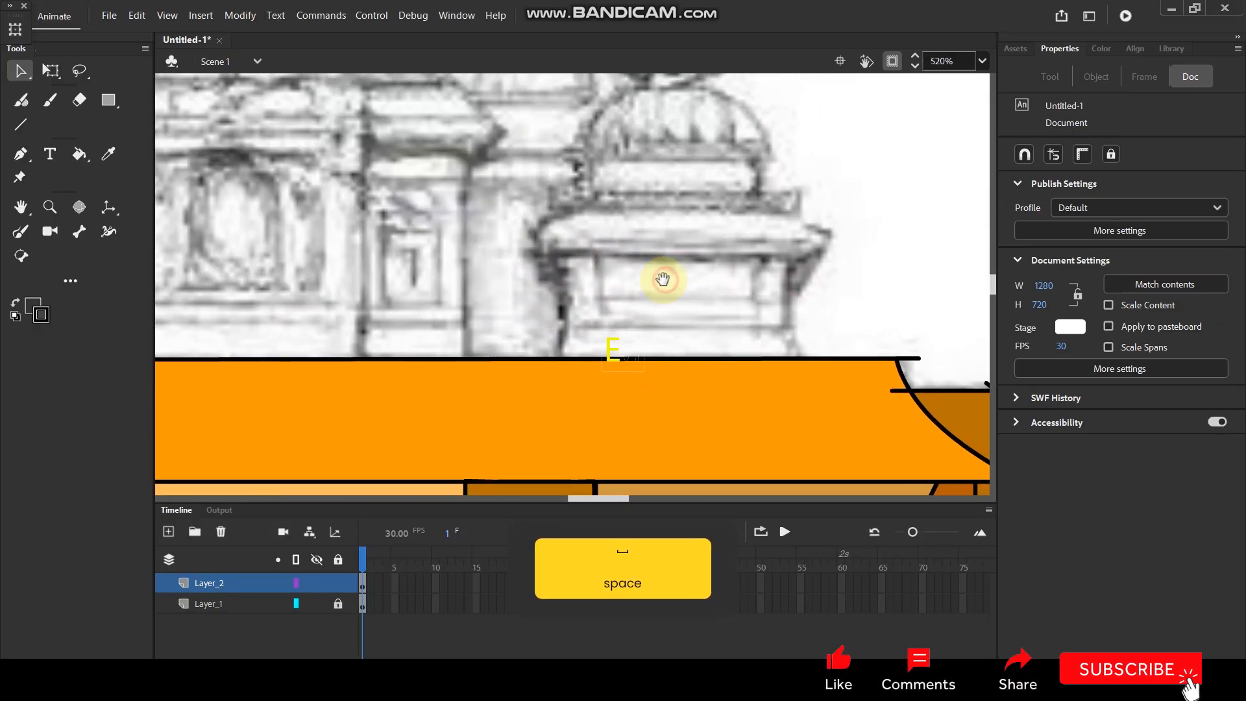
pyautogui.press('n')
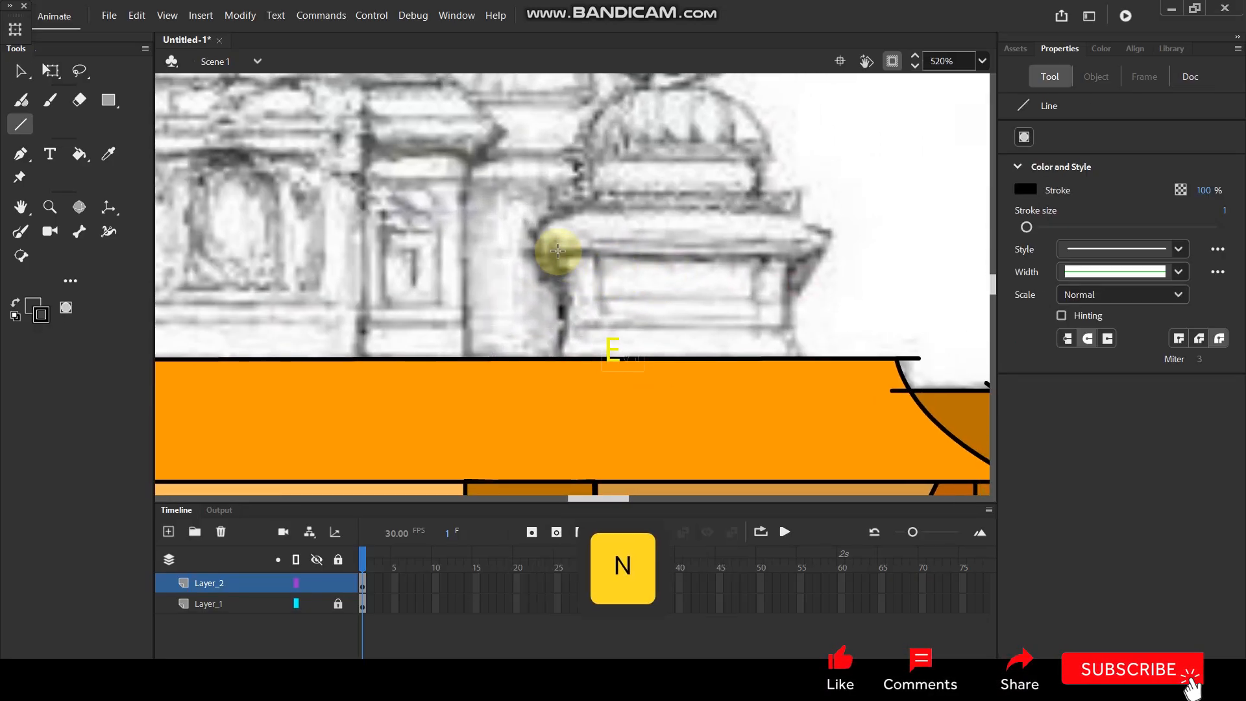
pyautogui.moveTo(558, 253); pyautogui.dragTo(558, 363)
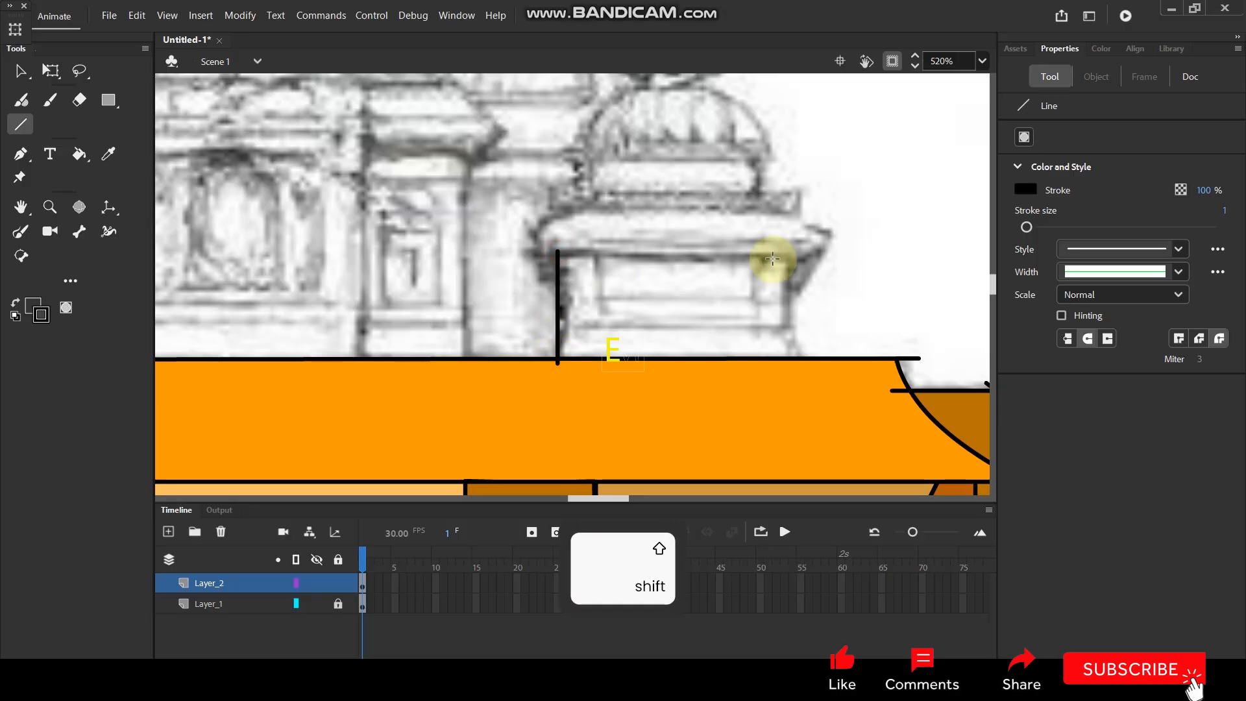
pyautogui.moveTo(790, 249); pyautogui.dragTo(793, 333)
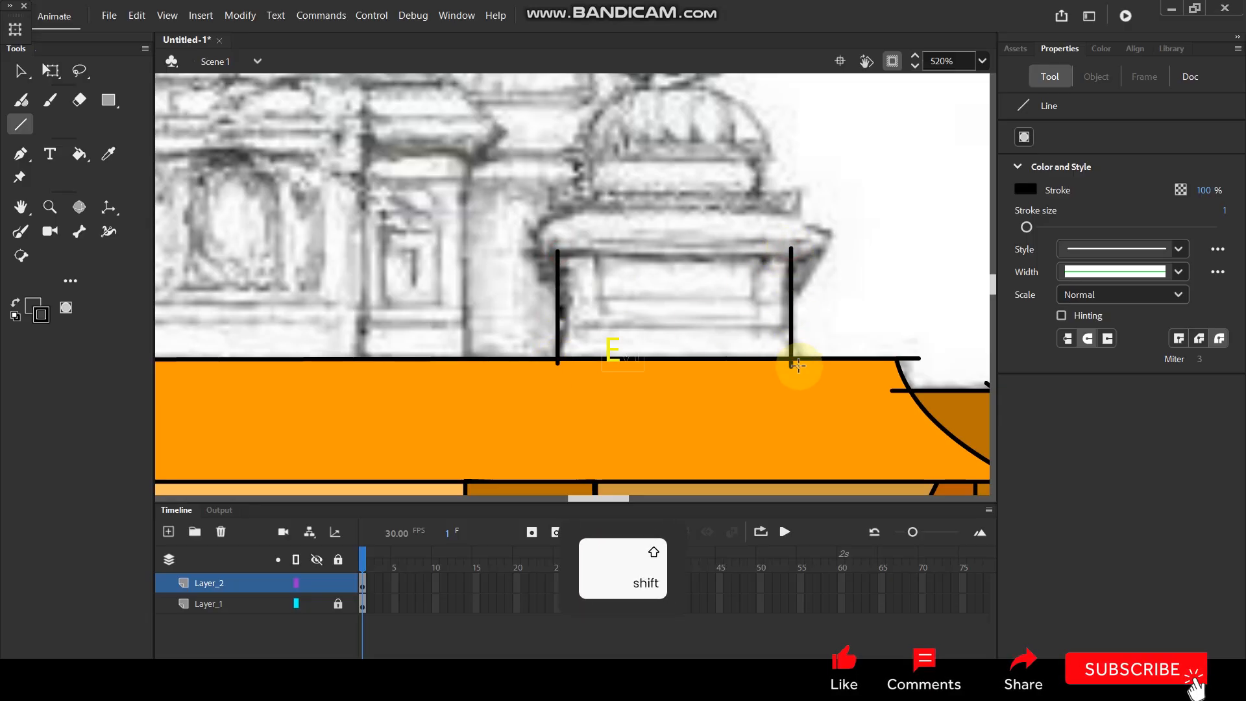
pyautogui.moveTo(531, 254); pyautogui.dragTo(763, 253)
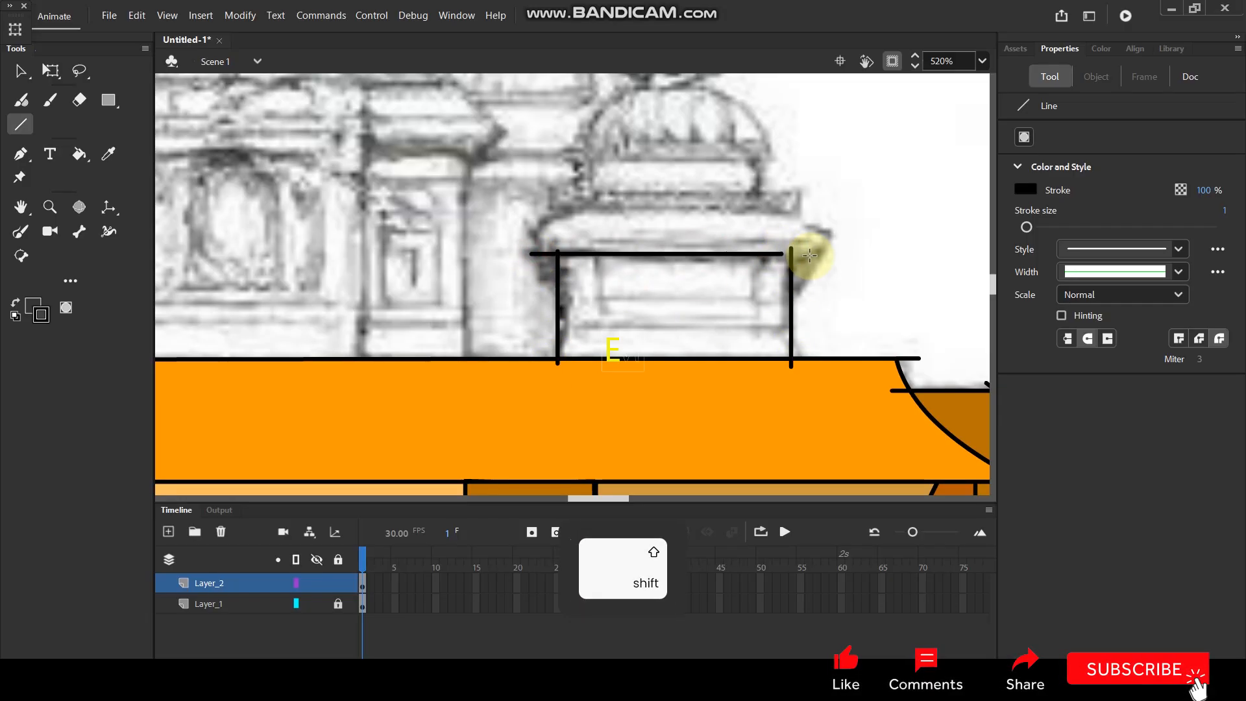
# Bend both side lines of the turret base slightly inward to follow the sketch.
pyautogui.press('v')
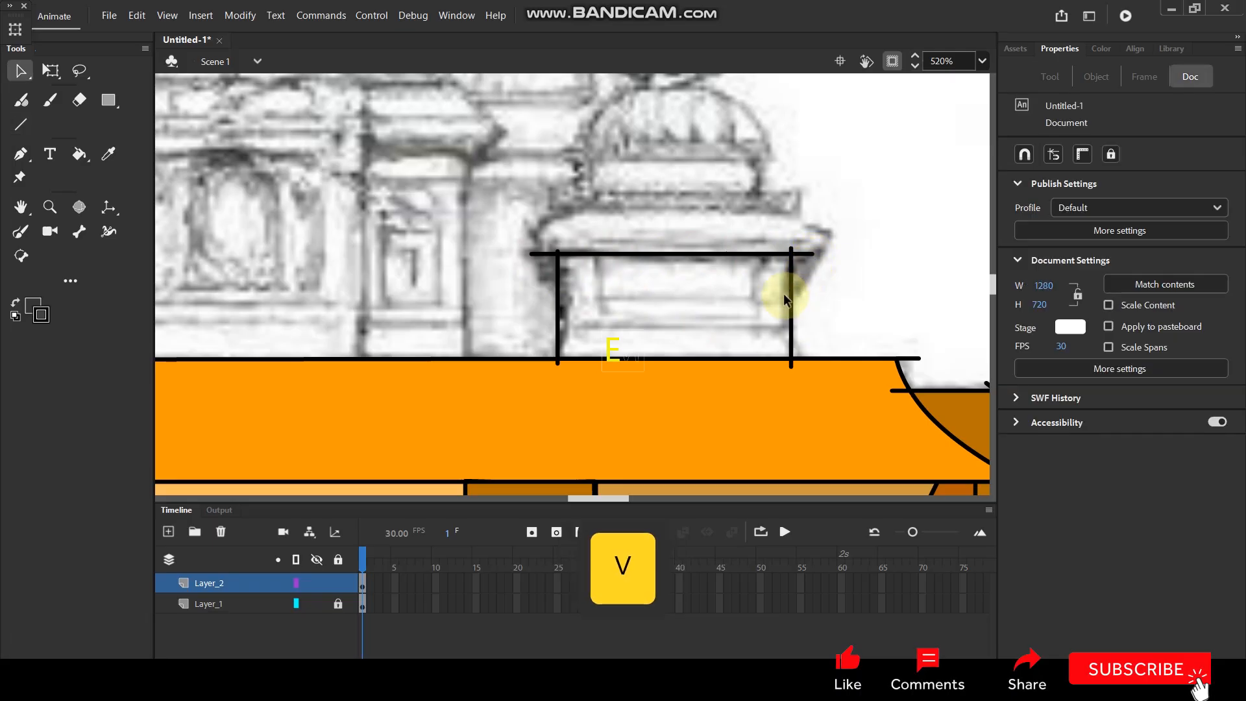
pyautogui.moveTo(788, 294); pyautogui.dragTo(783, 306)
pyautogui.moveTo(547, 303); pyautogui.dragTo(561, 302)
# Try painting the curved left end of the ledge above the turret base with the Paint Brush, and undo the stroke.
pyautogui.press('space')
pyautogui.moveTo(666, 197); pyautogui.dragTo(607, 299)
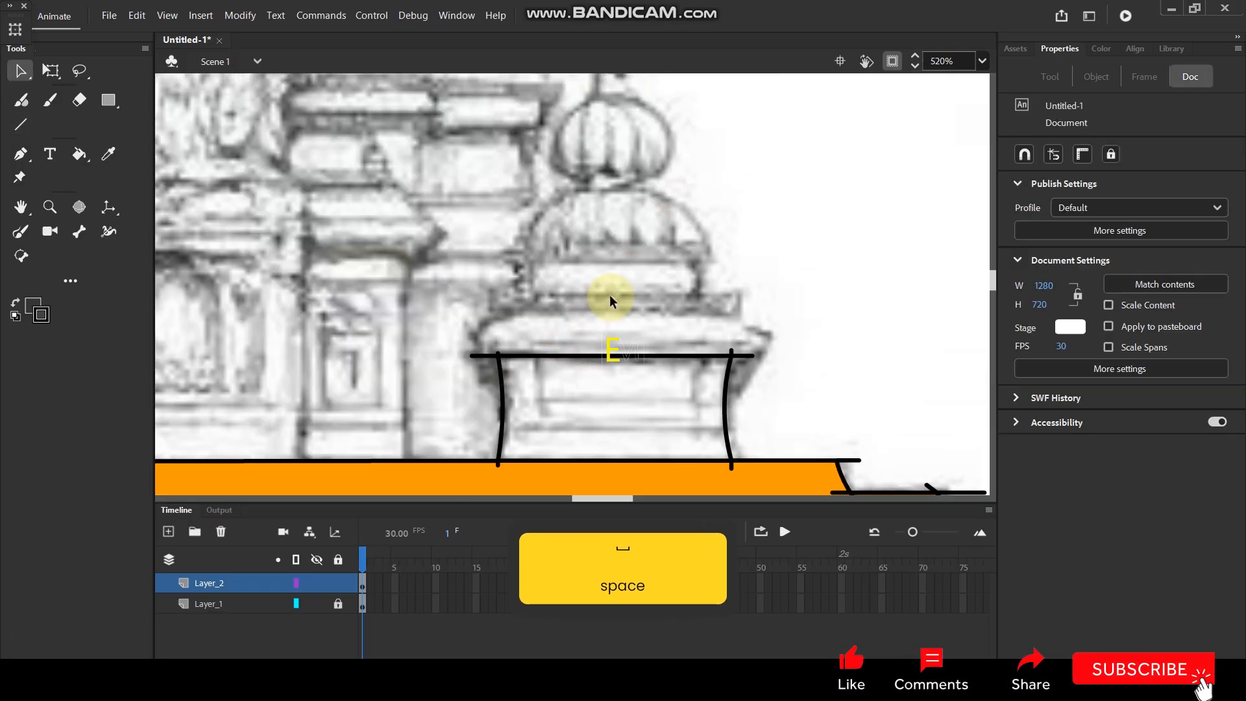
pyautogui.press('n')
pyautogui.press('y')
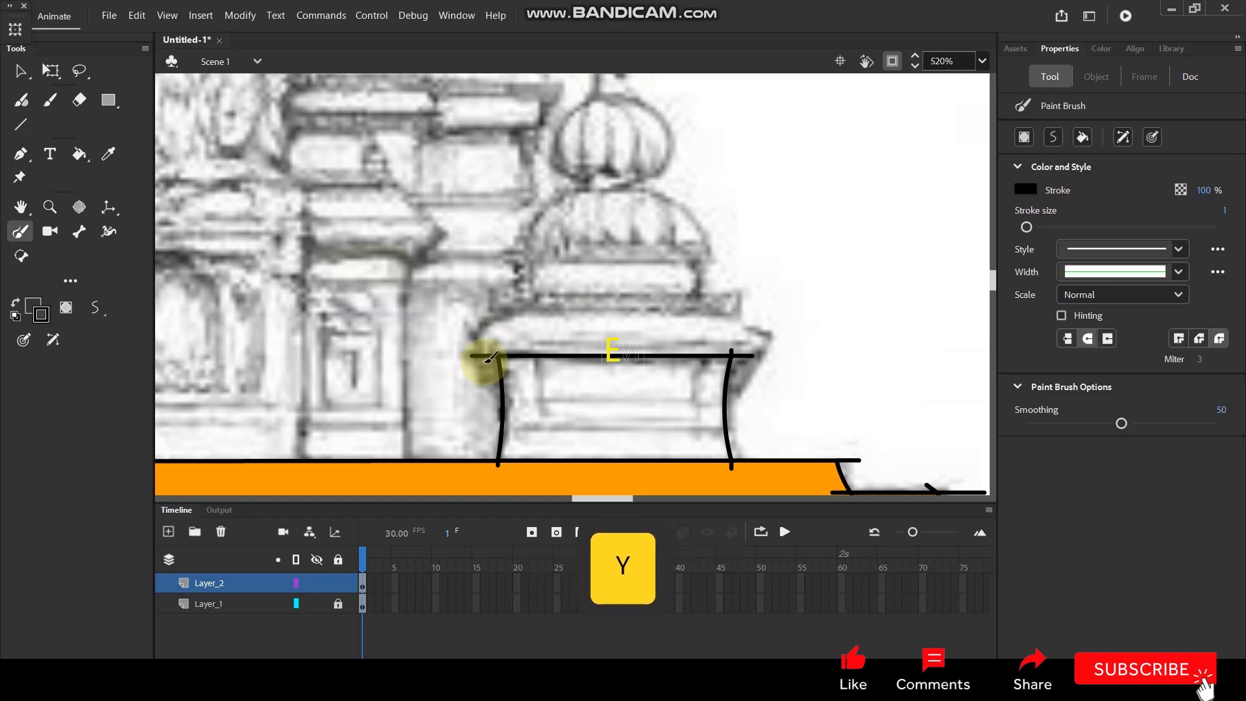
pyautogui.moveTo(522, 303); pyautogui.dragTo(519, 304)
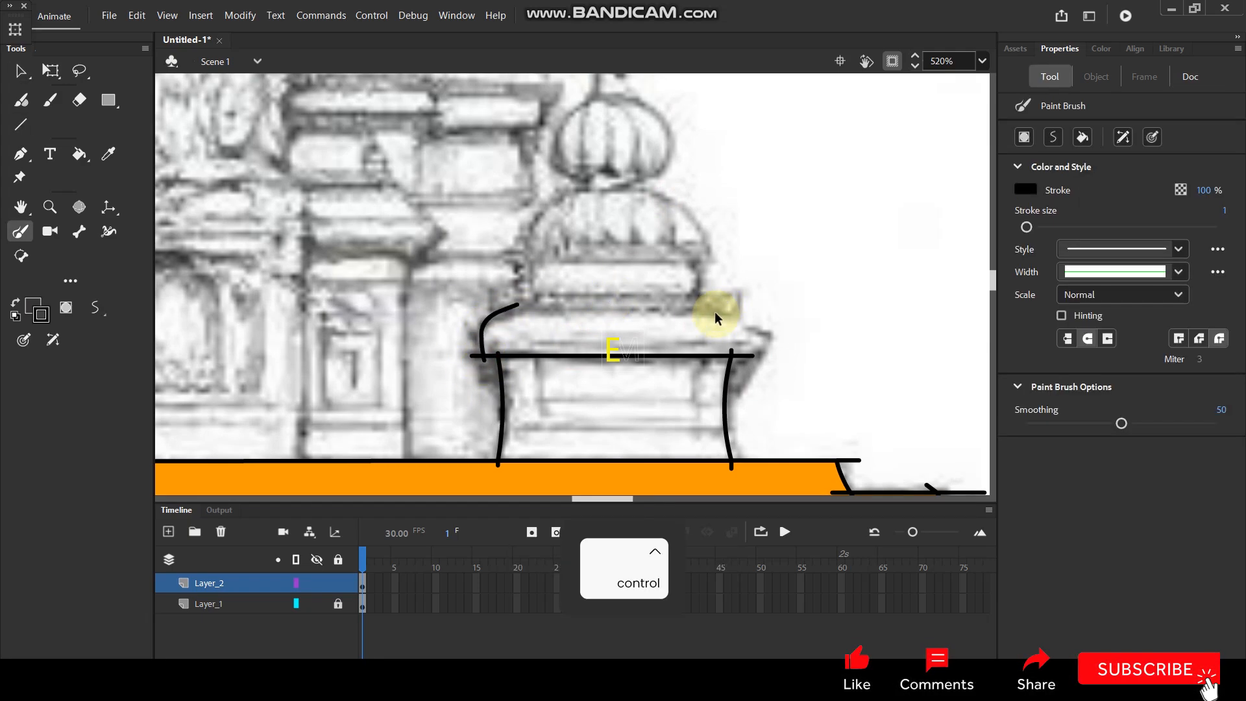
pyautogui.hotkey('ctrl', 'z')
# Draw the ledge's top line and two slanted ends above the turret base, and curve both ends outward.
pyautogui.press('n')
pyautogui.moveTo(487, 308); pyautogui.dragTo(747, 312)
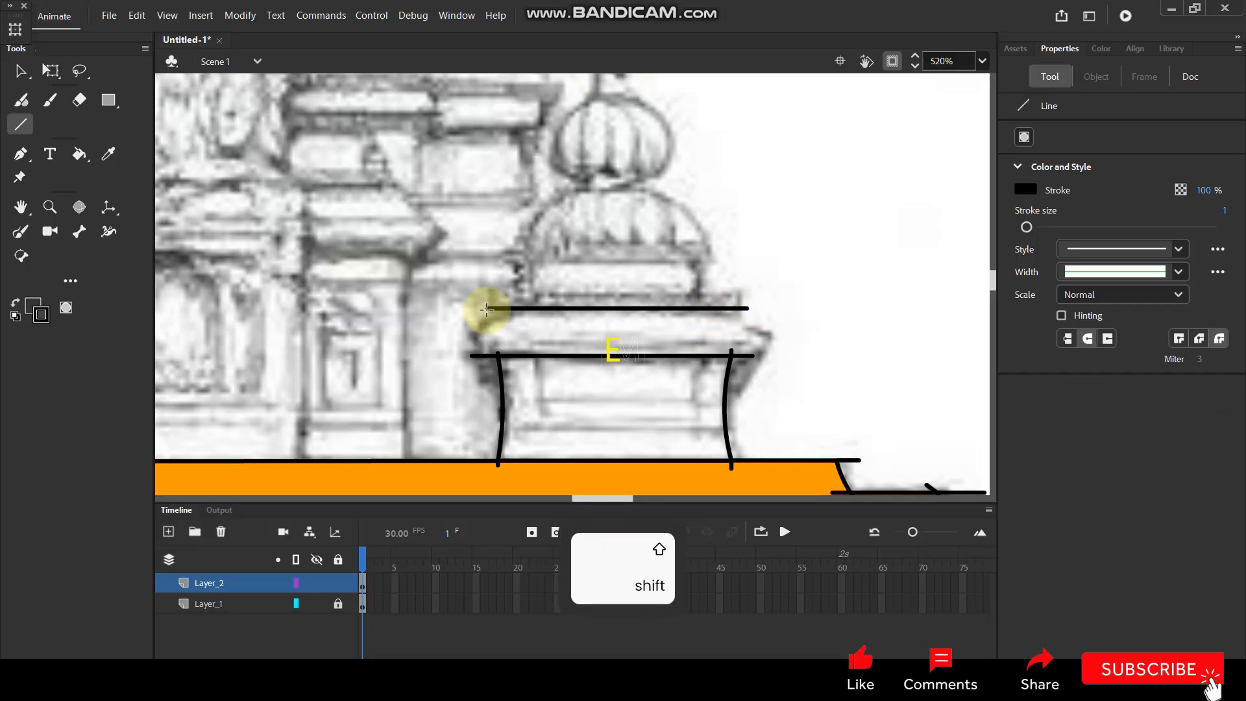
pyautogui.moveTo(504, 302); pyautogui.dragTo(476, 369)
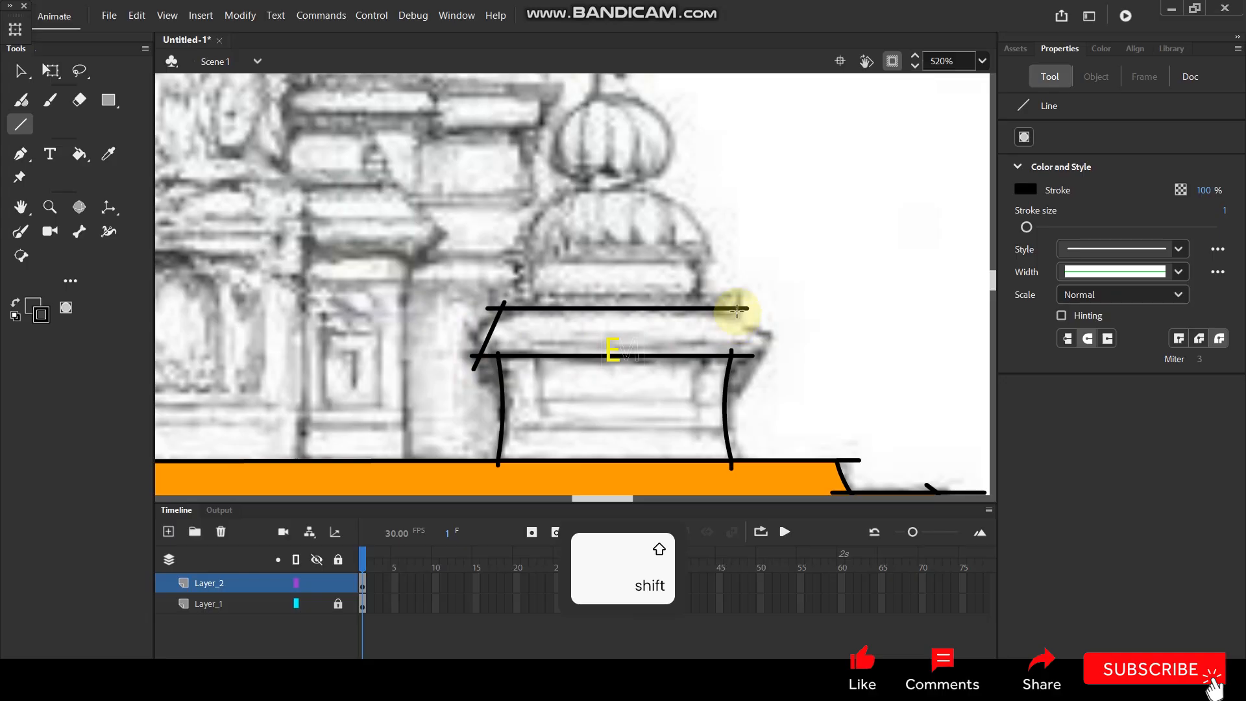
pyautogui.moveTo(733, 307); pyautogui.dragTo(757, 374)
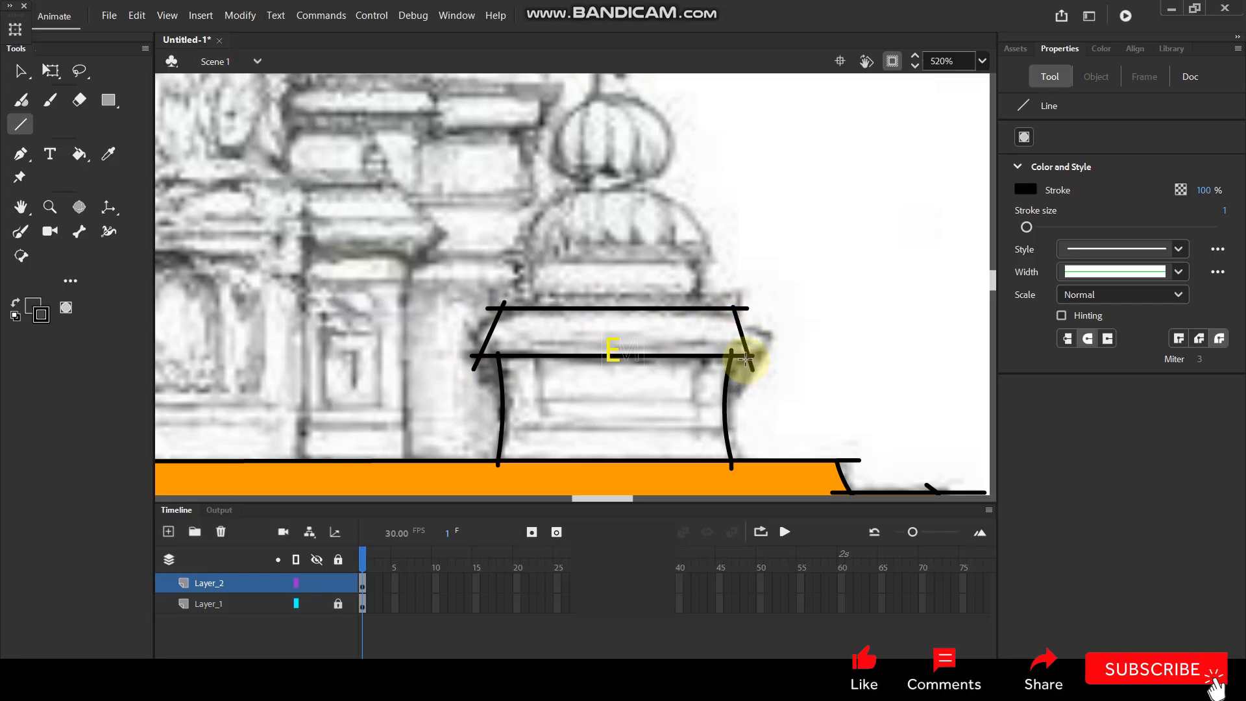
pyautogui.press('v')
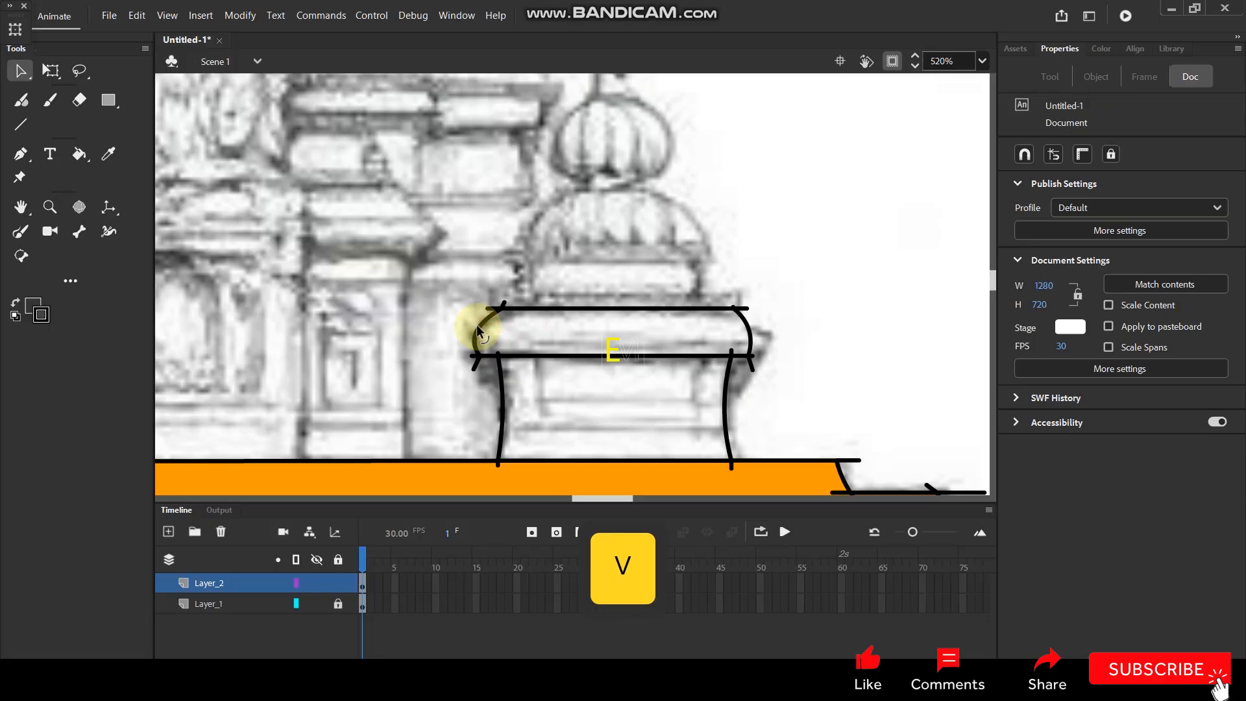
# Draw two short vertical sides and a horizontal top line for the narrow band above the turret's ledge.
pyautogui.moveTo(676, 254); pyautogui.dragTo(633, 303)
pyautogui.press('n')
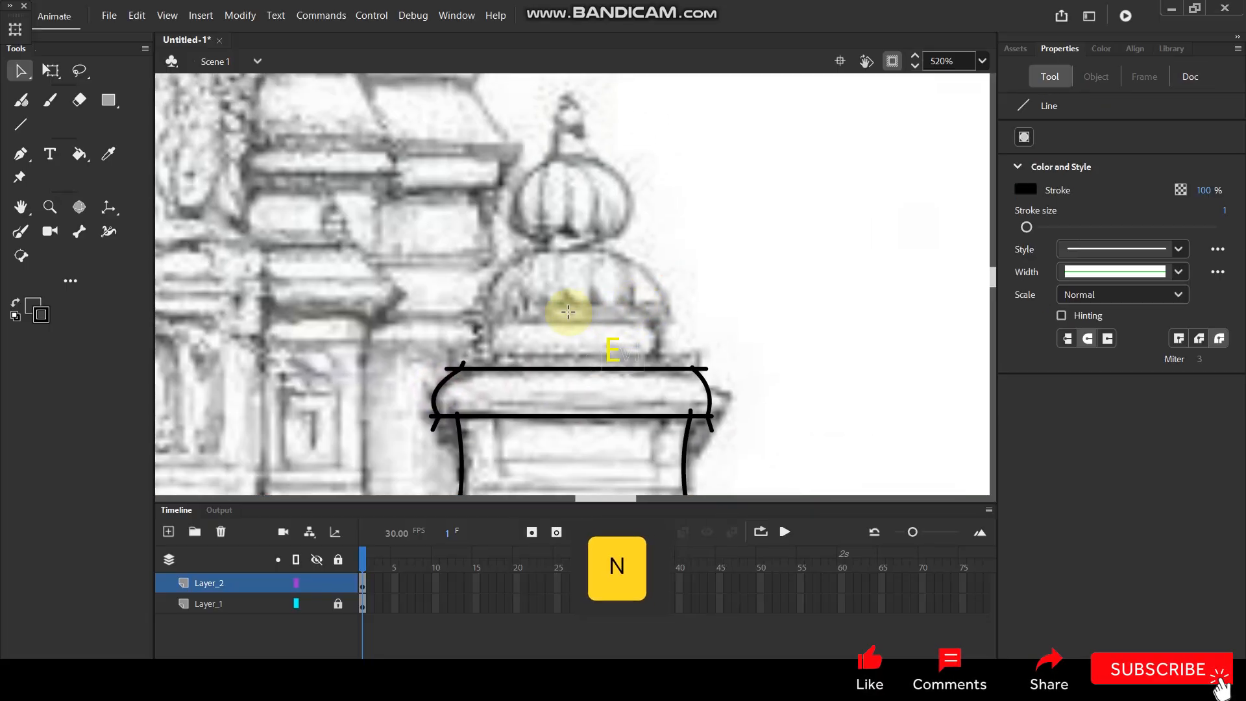
pyautogui.press('shift')
pyautogui.moveTo(481, 322); pyautogui.dragTo(481, 378)
pyautogui.moveTo(651, 318); pyautogui.dragTo(651, 374)
pyautogui.moveTo(474, 324); pyautogui.dragTo(481, 323)
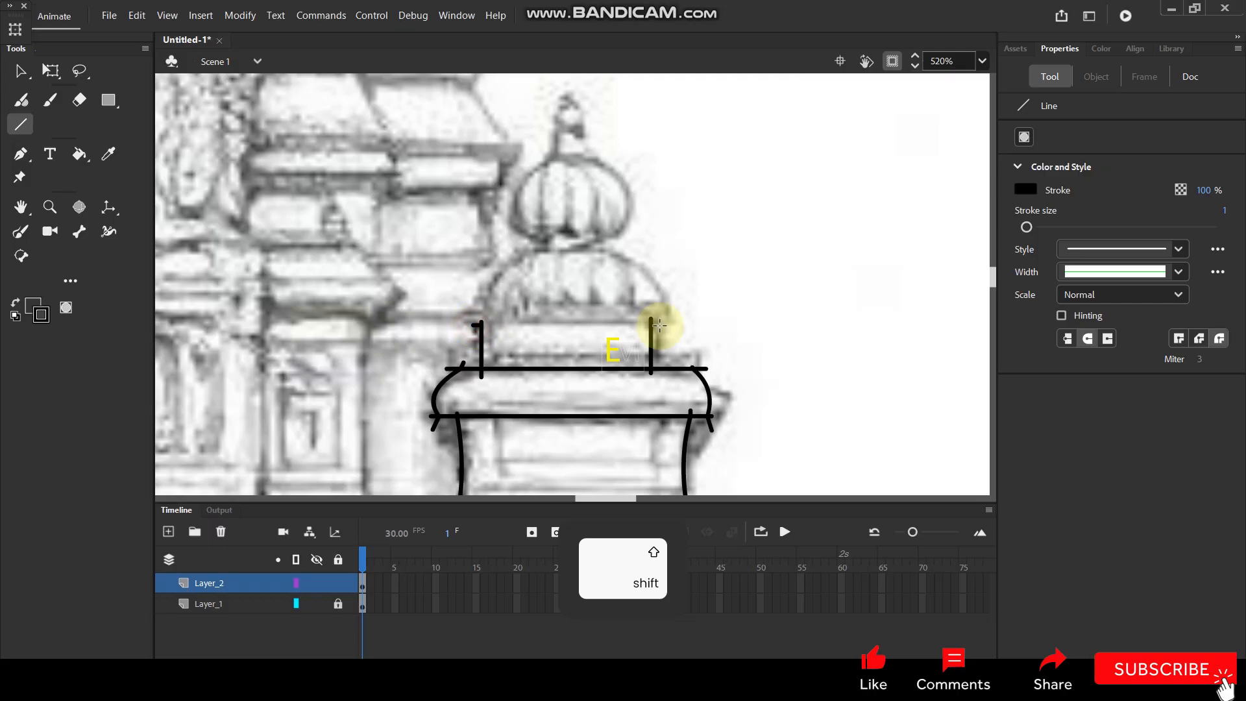
# Draw a circle with the Oval tool in the empty area beside the turret and delete its fill, keeping the outline.
pyautogui.press('space')
pyautogui.moveTo(637, 260); pyautogui.dragTo(612, 323)
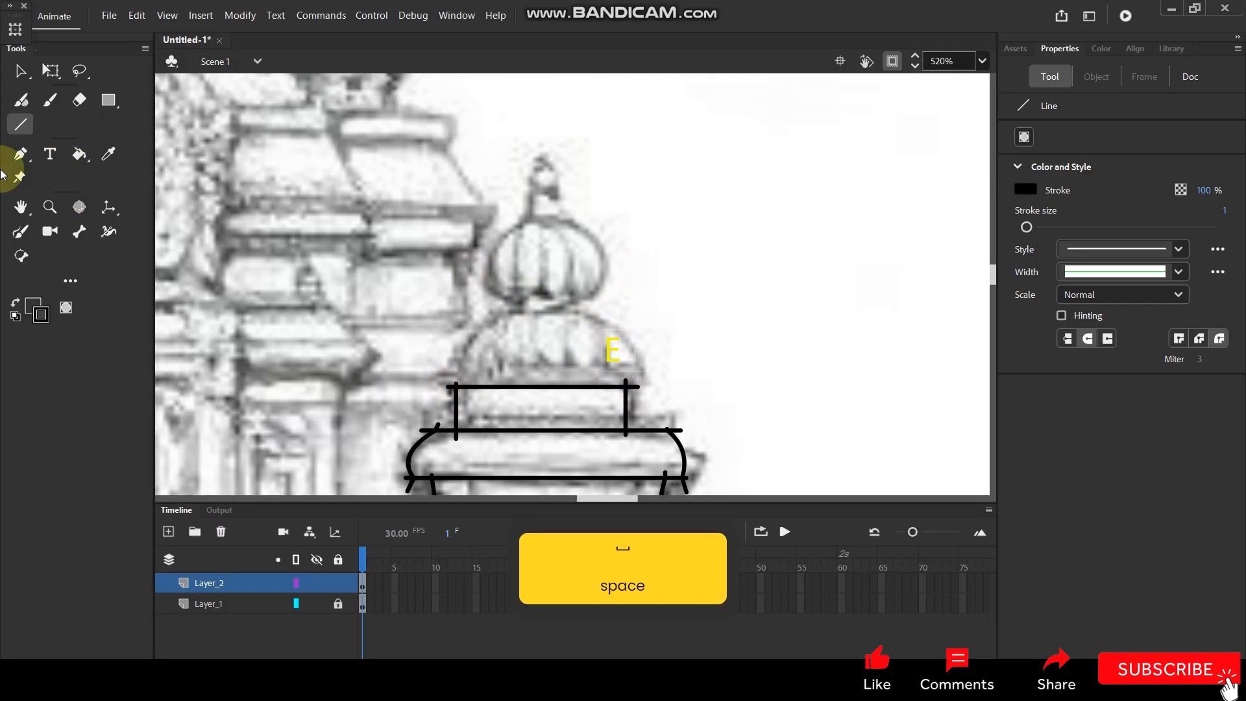
pyautogui.click(108, 101)
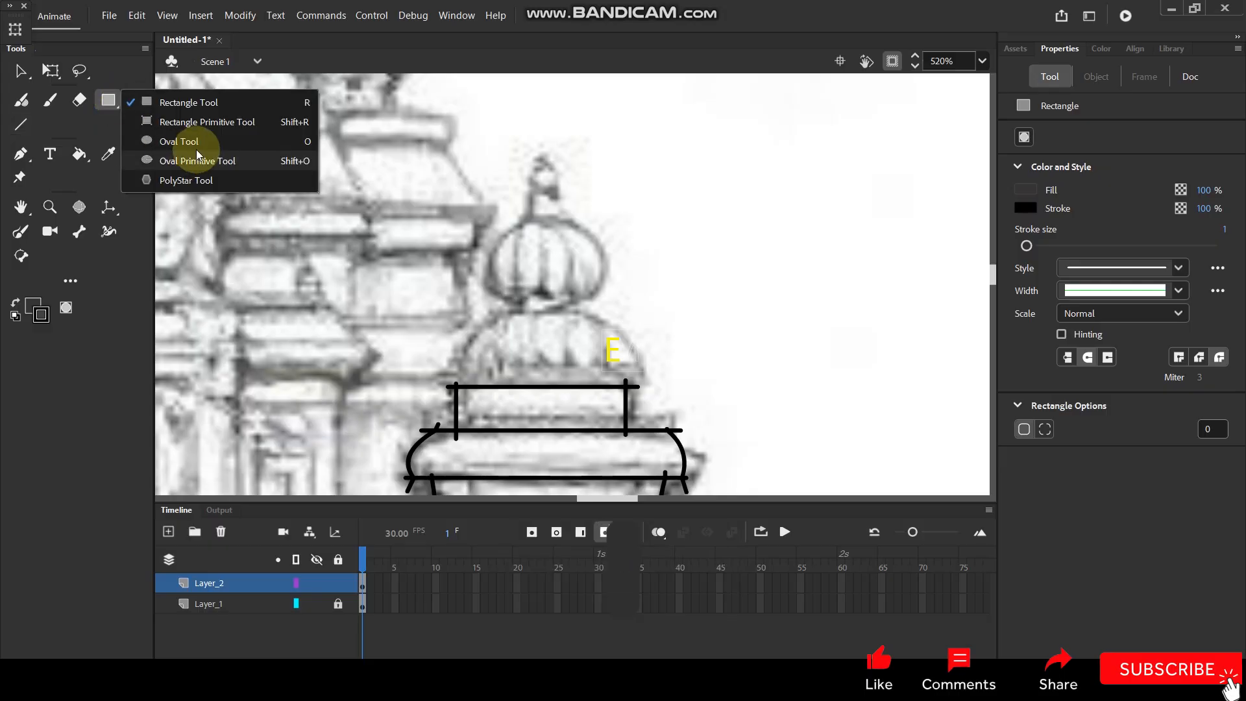
pyautogui.click(158, 137)
pyautogui.moveTo(793, 318)
pyautogui.mouseDown()
pyautogui.moveTo(835, 376)
pyautogui.moveTo(876, 403)
pyautogui.mouseUp()
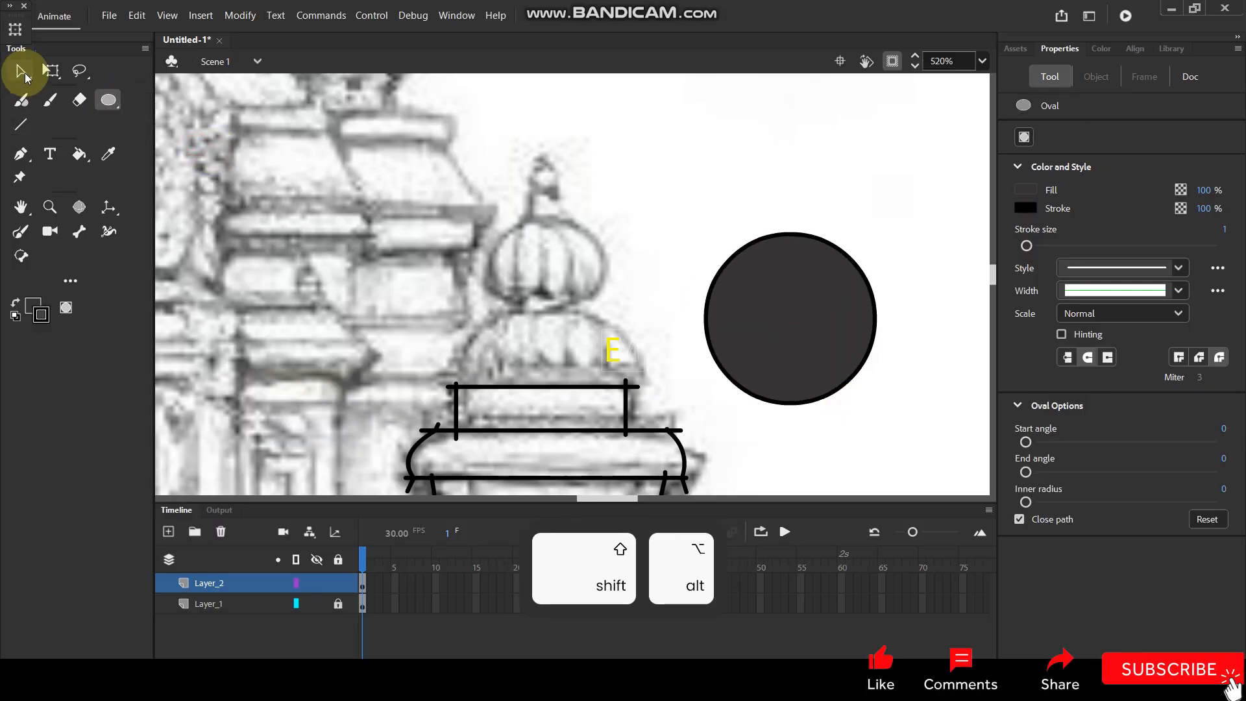
pyautogui.click(20, 71)
pyautogui.click(746, 277)
pyautogui.press('Delete')
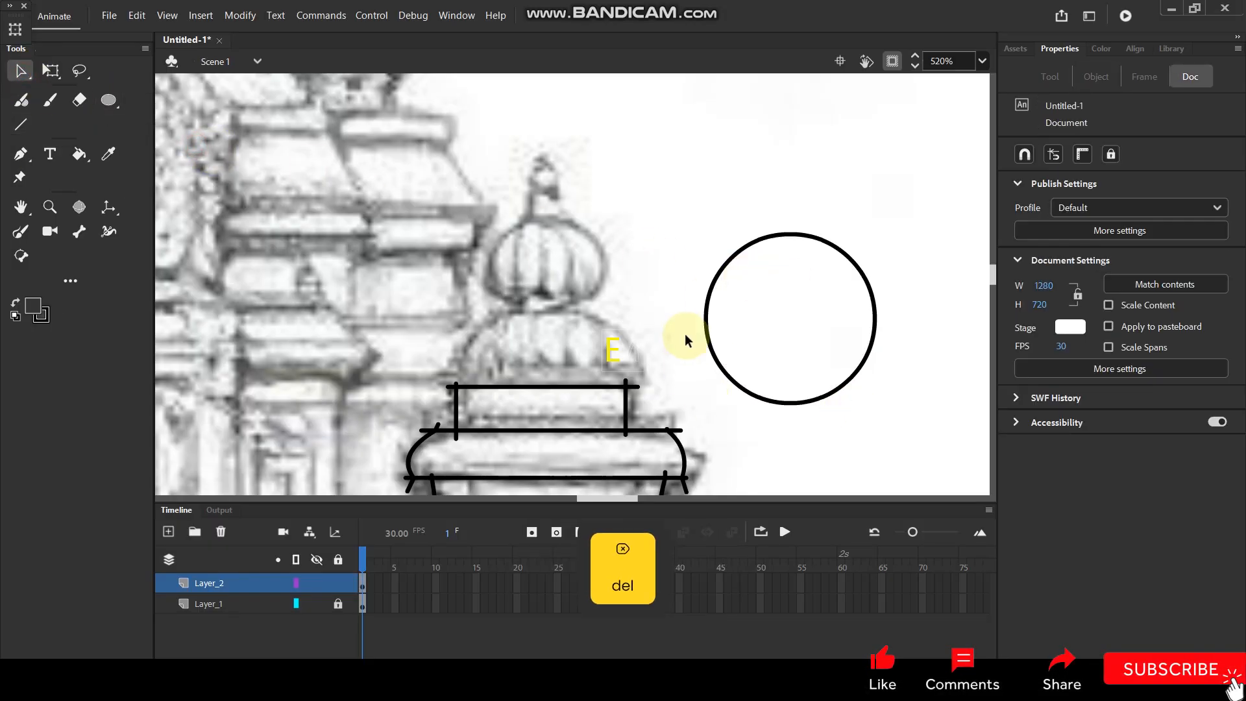
# Delete the circle's lower part and set the remaining arc, about 39 by 16 px, on the turret's narrow band as a dome.
pyautogui.moveTo(723, 356); pyautogui.dragTo(924, 431)
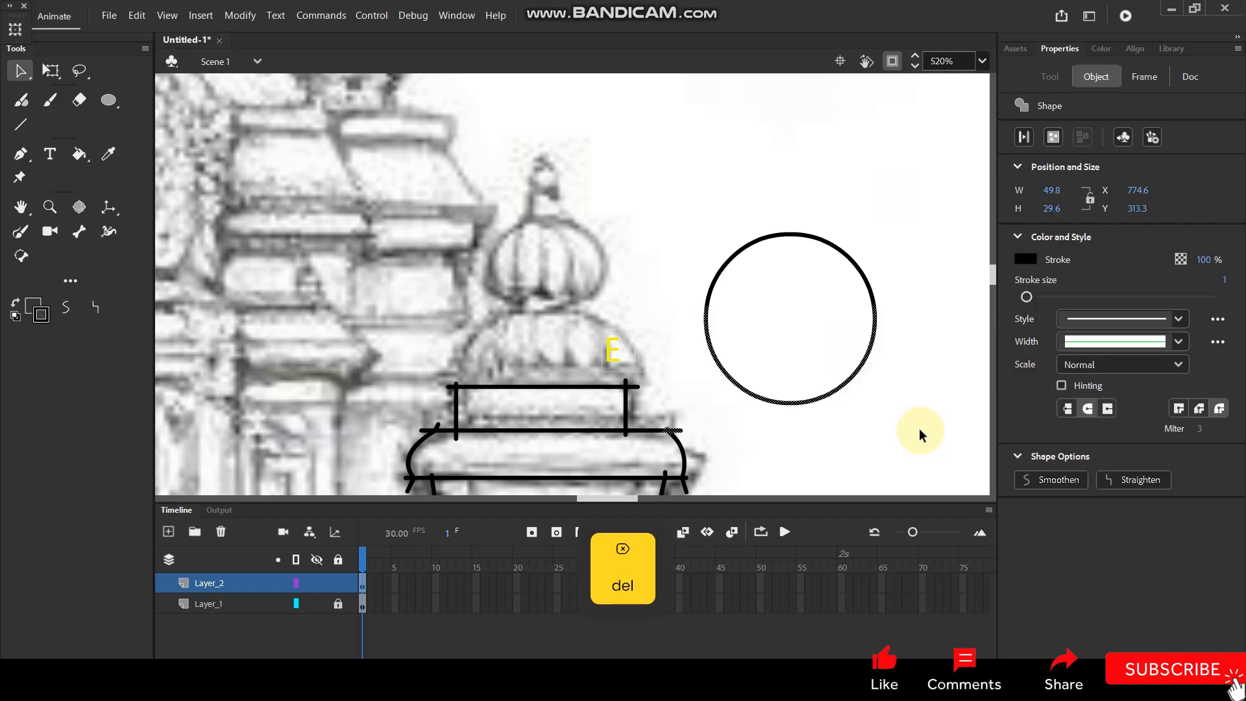
pyautogui.moveTo(676, 301); pyautogui.dragTo(902, 415)
pyautogui.press('Delete')
pyautogui.moveTo(821, 237); pyautogui.dragTo(583, 333)
pyautogui.click(695, 264)
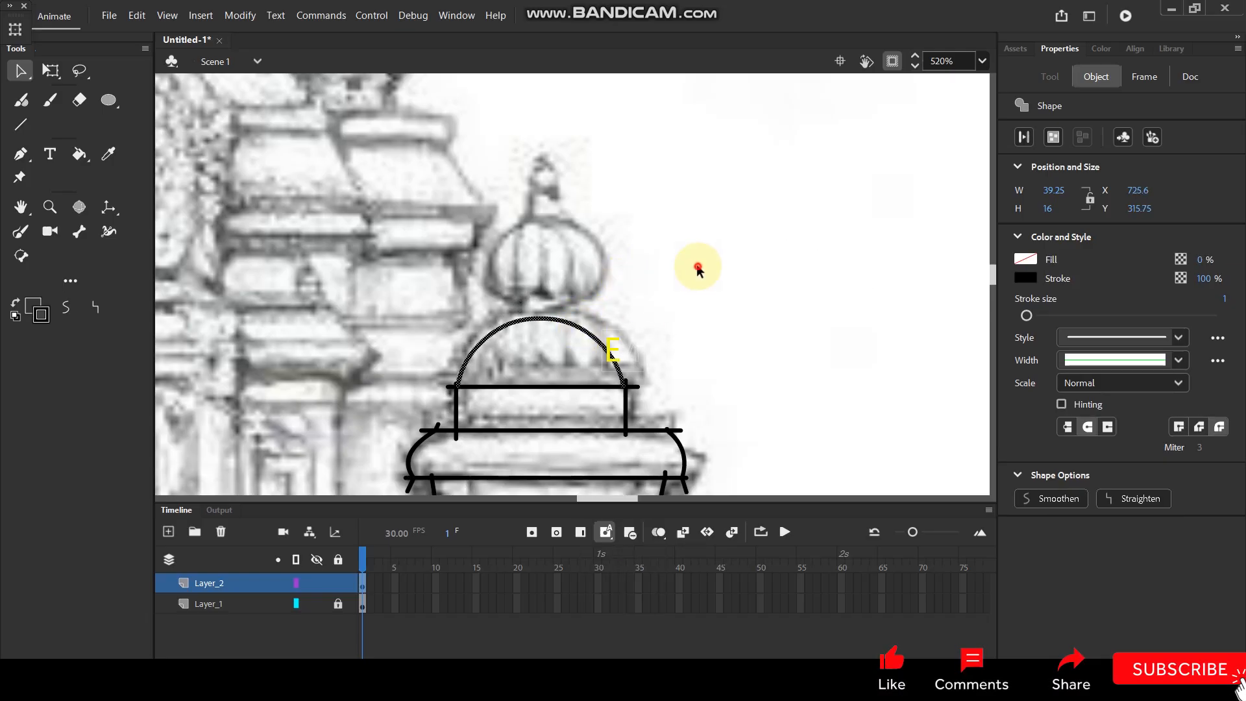
# Draw a second circle about 32 px wide resting on top of the dome and delete its fill.
pyautogui.click(106, 102)
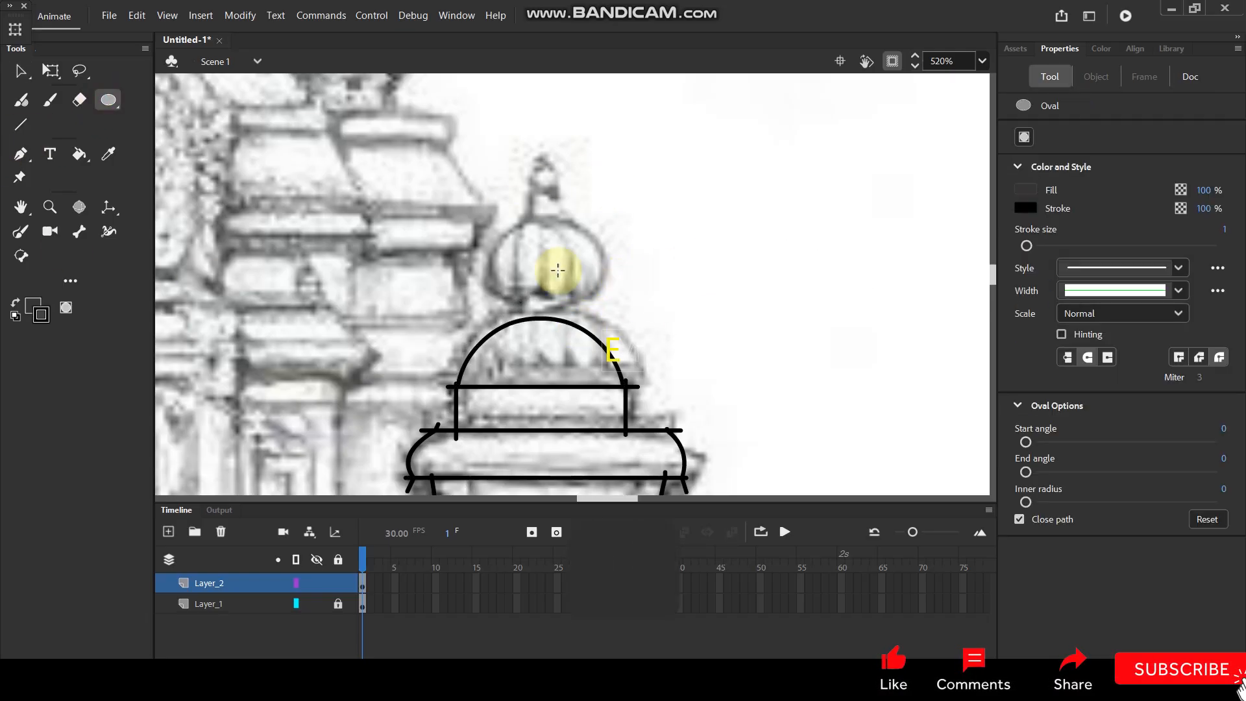
pyautogui.moveTo(587, 288); pyautogui.dragTo(602, 314)
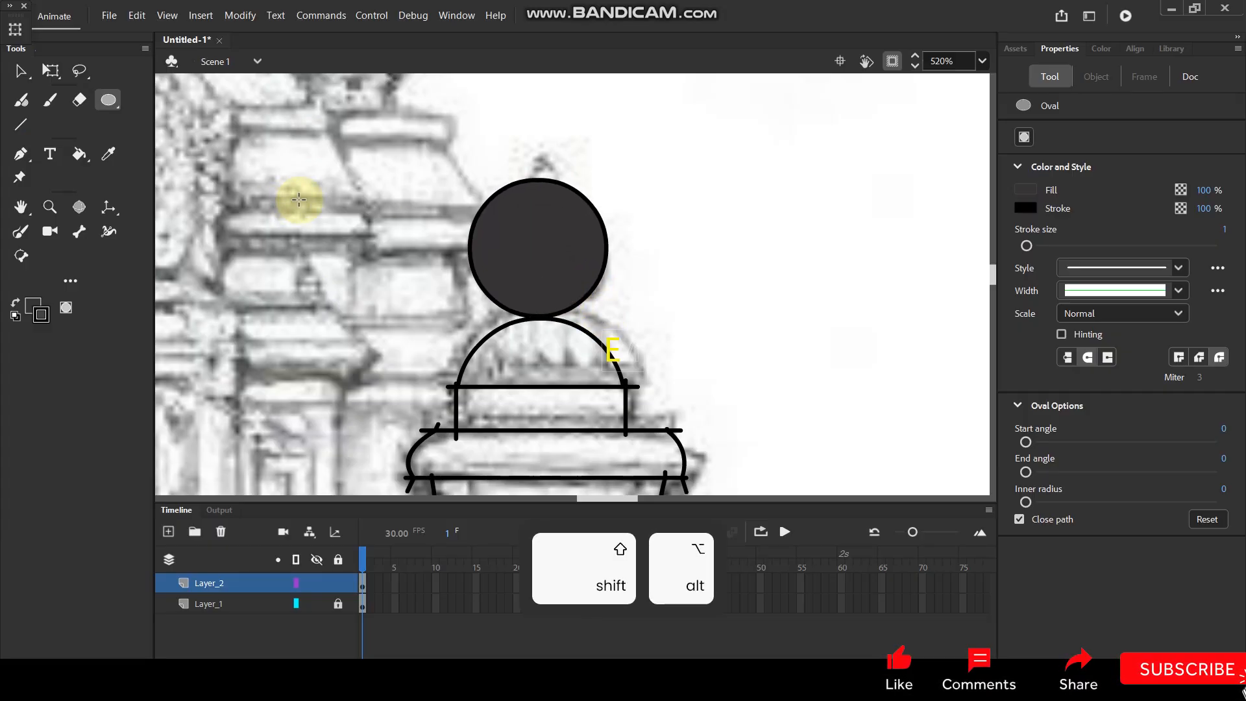
pyautogui.press('b')
pyautogui.press('v')
pyautogui.click(538, 242)
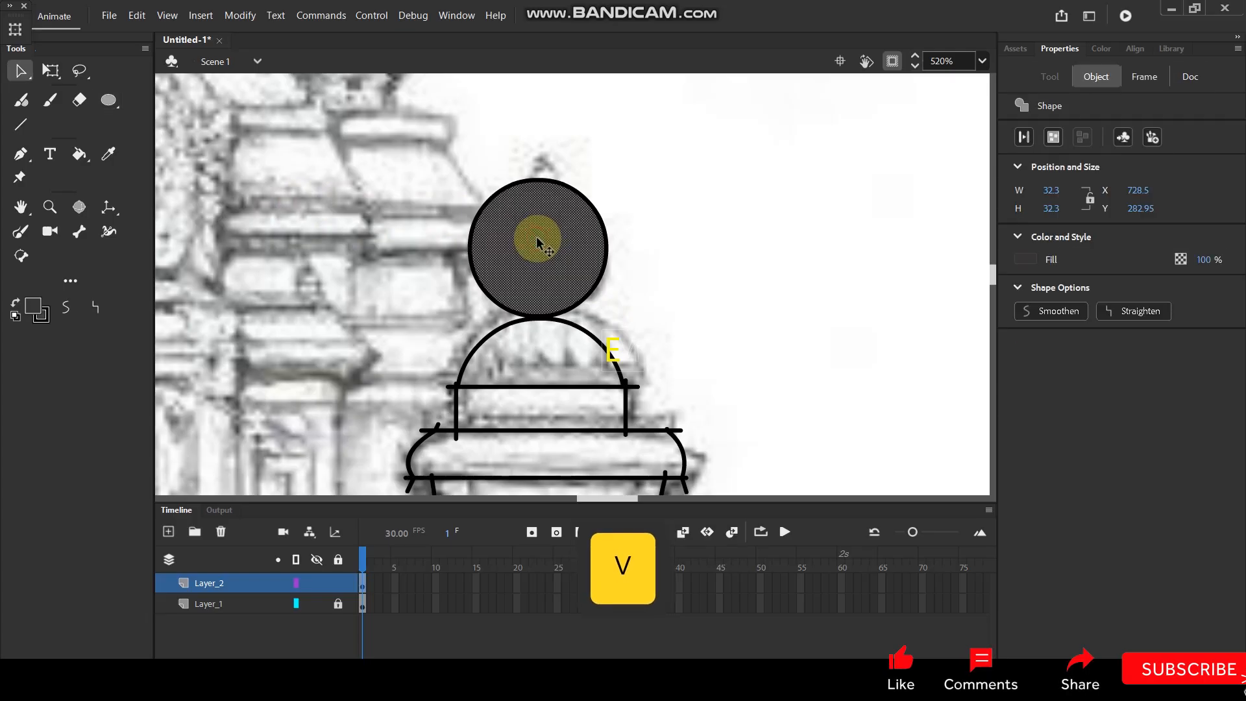
pyautogui.press('Delete')
# Scale the upper circle's outline down to about 25 by 24 px and seat it on top of the dome.
pyautogui.click(476, 210)
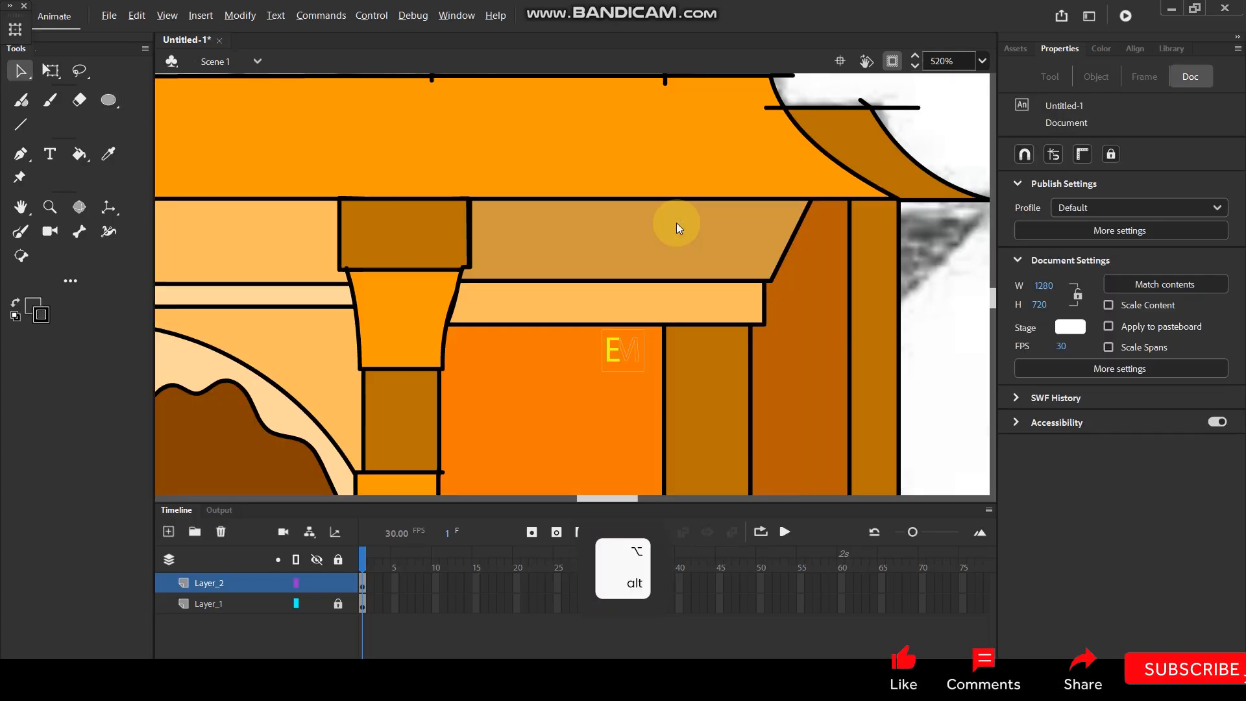
pyautogui.scroll(-3, 677, 223)
pyautogui.keyDown('ctrl'); pyautogui.scroll(-5, 628, 283); pyautogui.keyUp('ctrl')
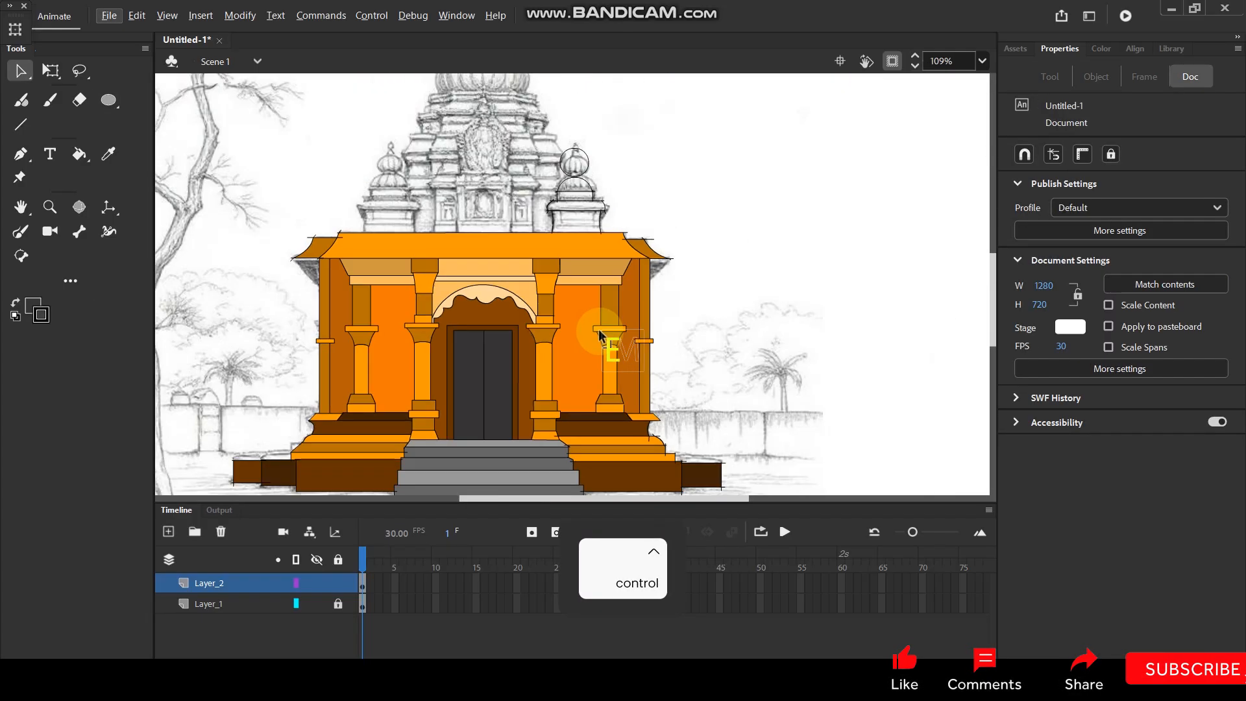
pyautogui.keyDown('ctrl'); pyautogui.scroll(2, 571, 191); pyautogui.keyUp('ctrl')
pyautogui.keyDown('ctrl'); pyautogui.scroll(3, 586, 259); pyautogui.keyUp('ctrl')
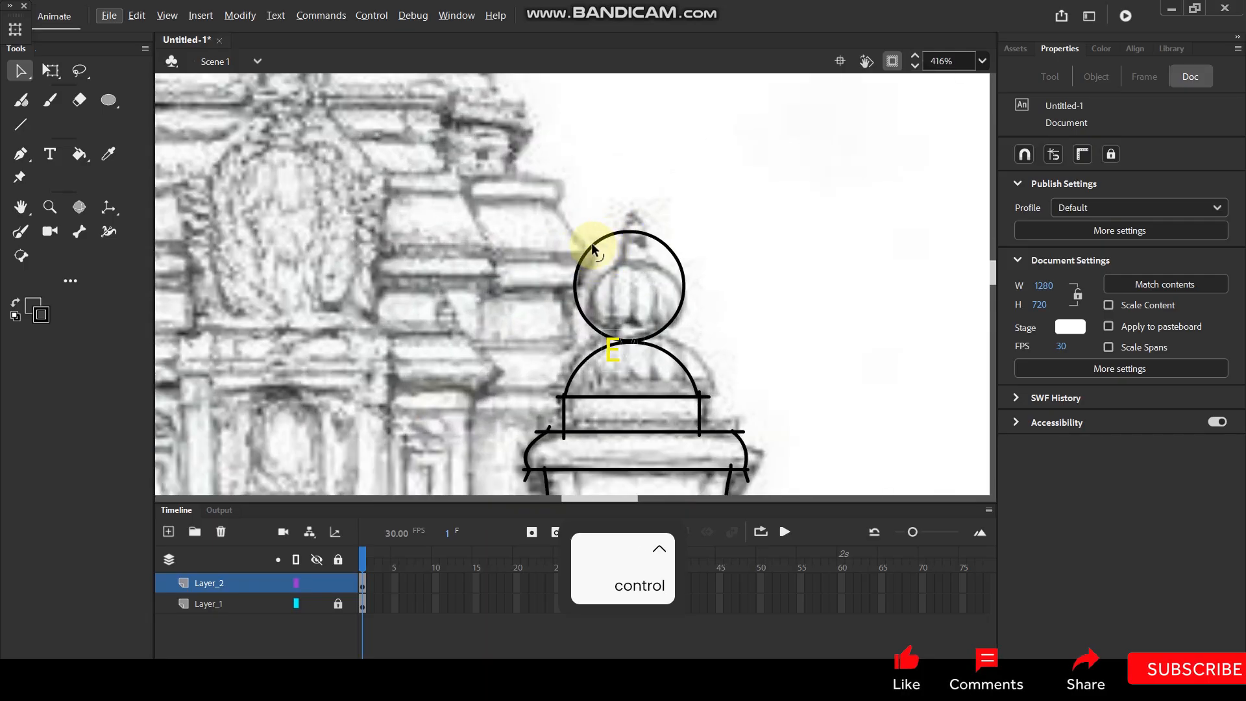
pyautogui.click(592, 249)
pyautogui.moveTo(592, 245); pyautogui.dragTo(593, 245)
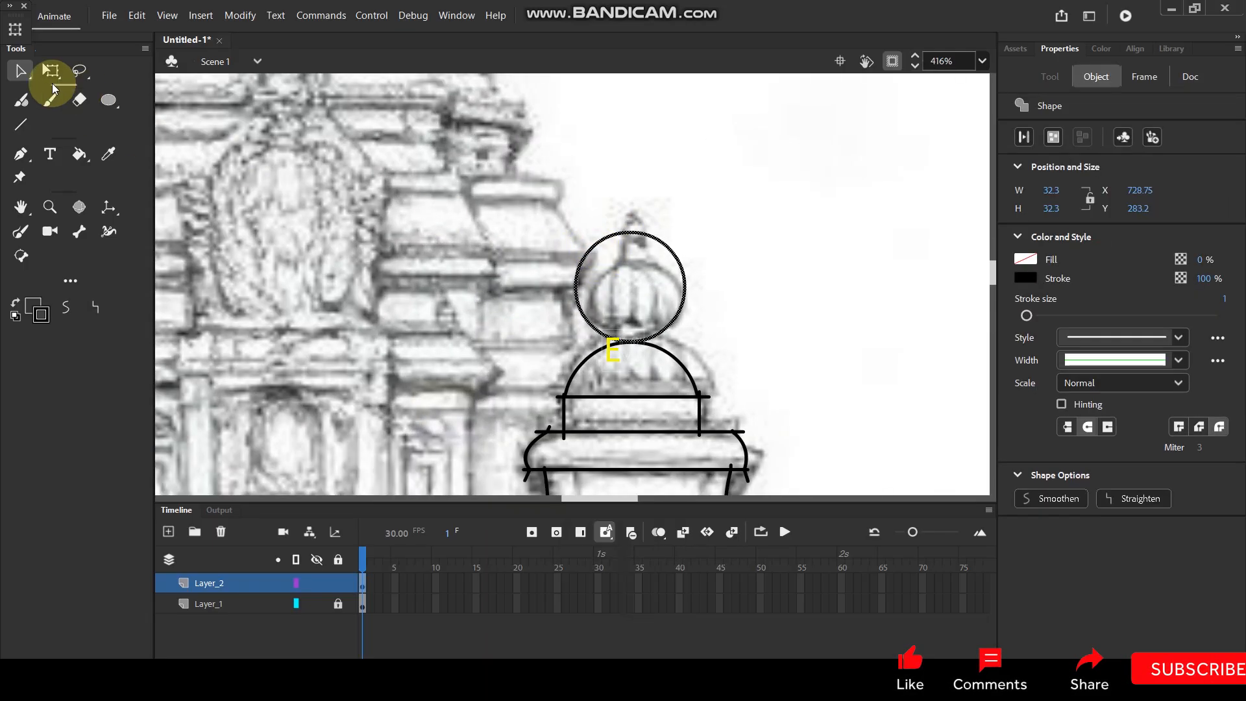
pyautogui.click(50, 71)
pyautogui.moveTo(688, 229); pyautogui.dragTo(672, 244)
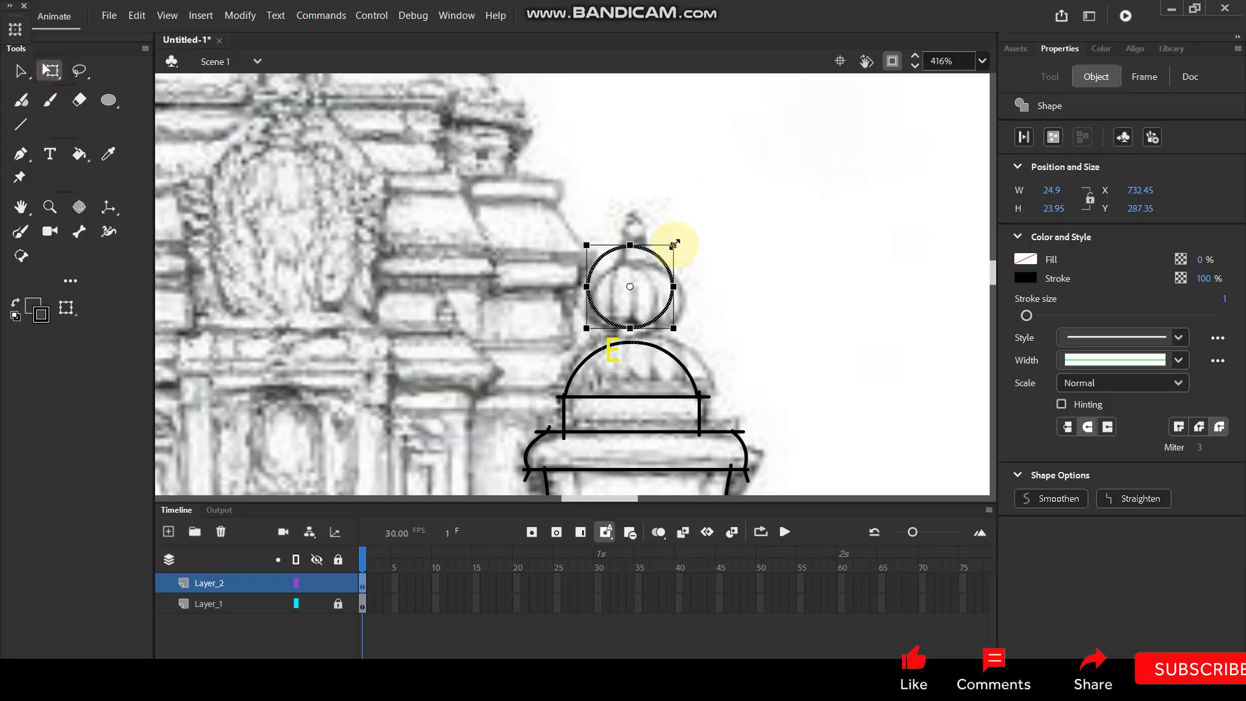
pyautogui.moveTo(659, 260); pyautogui.dragTo(662, 276)
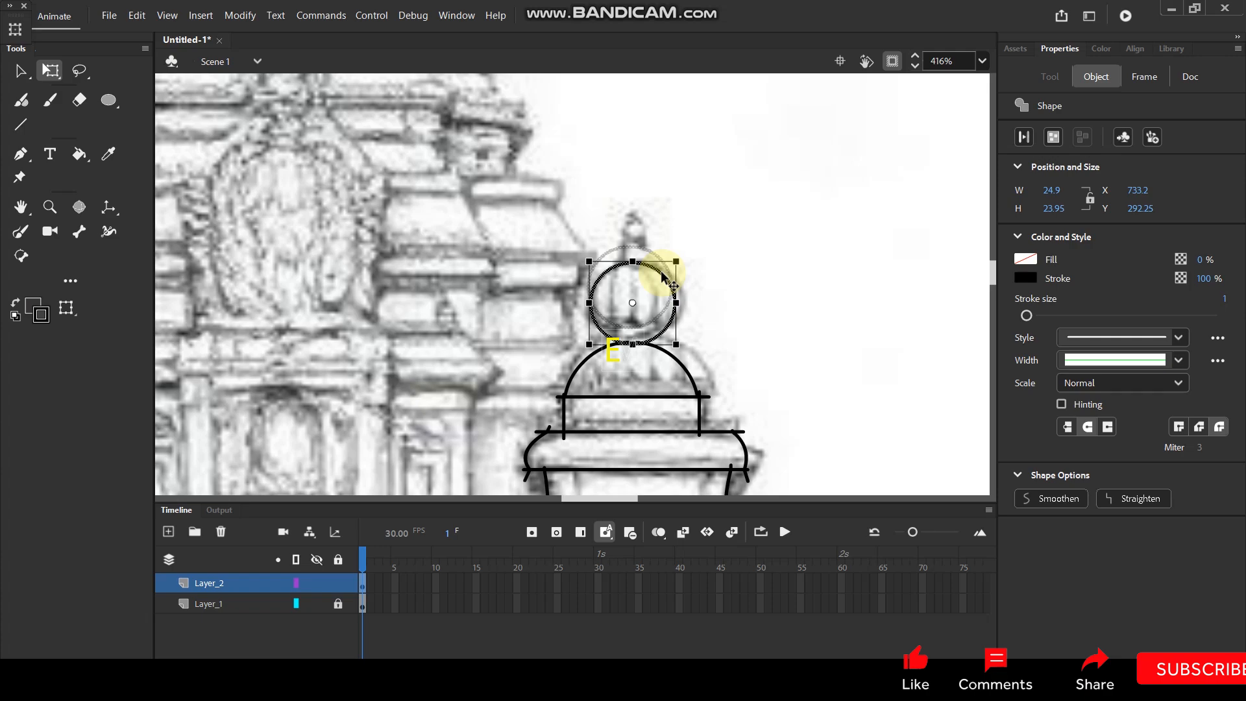
pyautogui.click(740, 264)
# Sample the bright orange of the temple wall and fill the turret base with it.
pyautogui.scroll(-3, 740, 263)
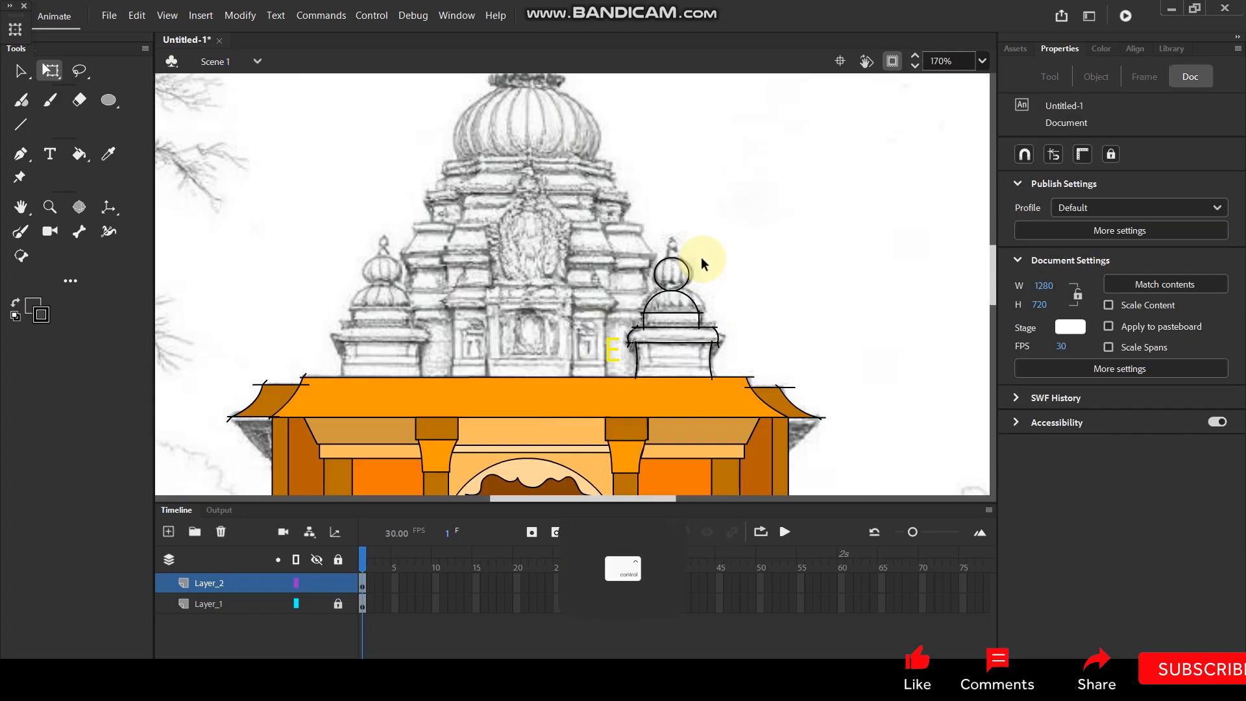
pyautogui.scroll(2, 701, 257)
pyautogui.moveTo(459, 313); pyautogui.dragTo(509, 271)
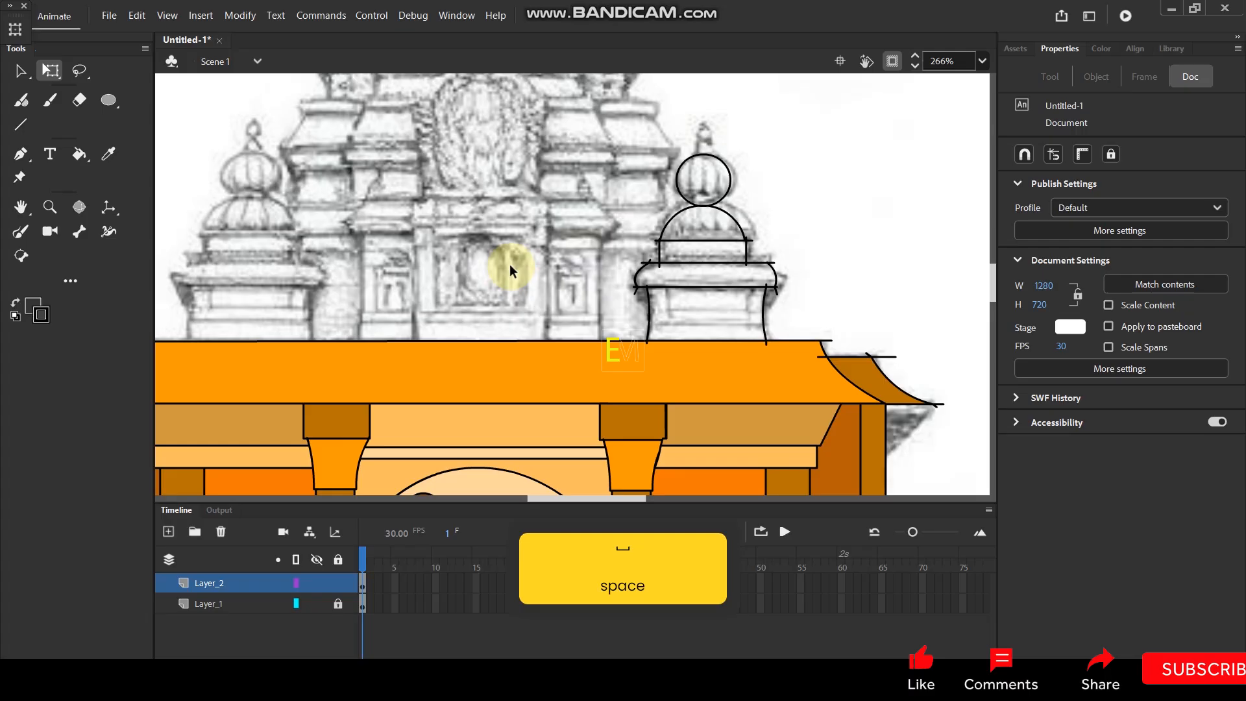
pyautogui.press('i')
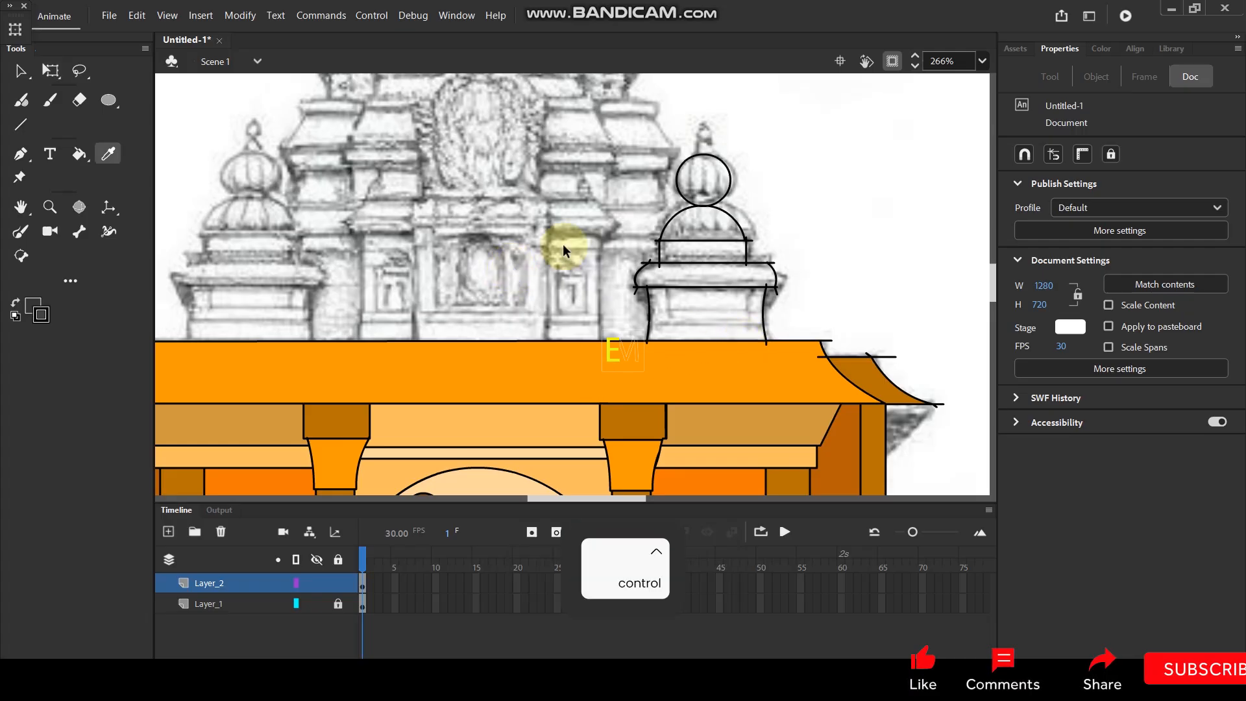
pyautogui.scroll(-2, 565, 245)
pyautogui.scroll(1, 640, 356)
pyautogui.press('k')
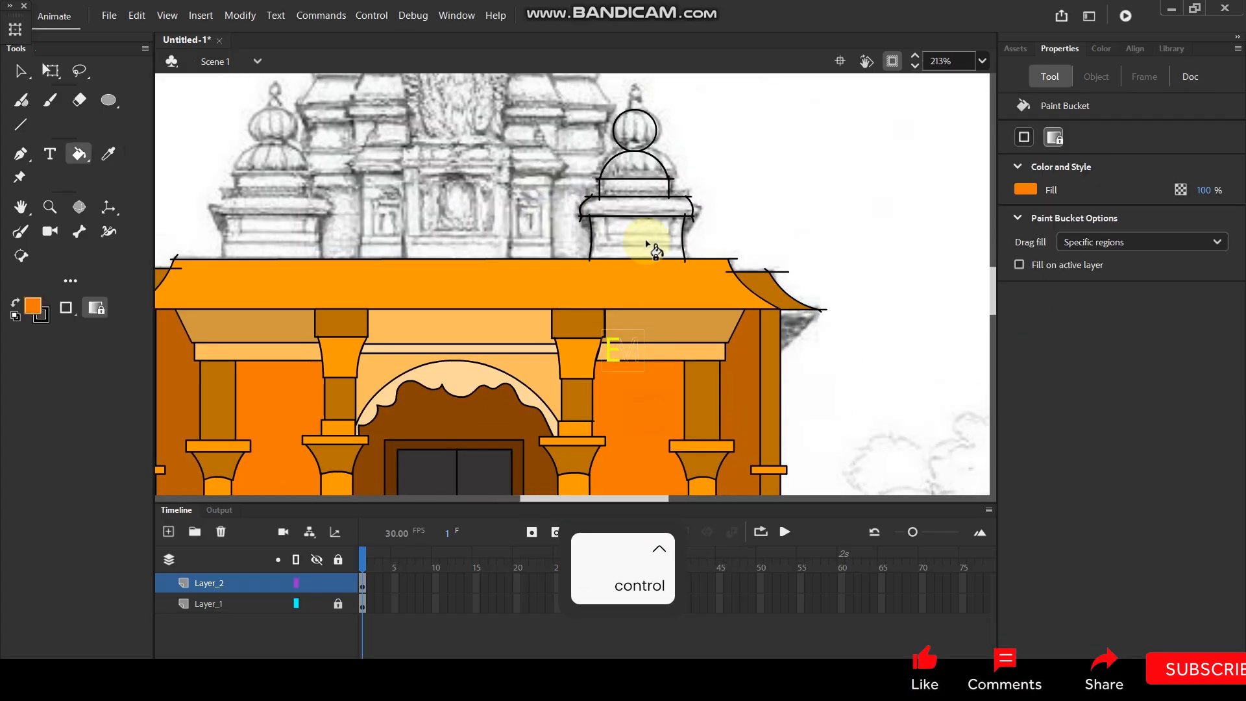
pyautogui.click(644, 240)
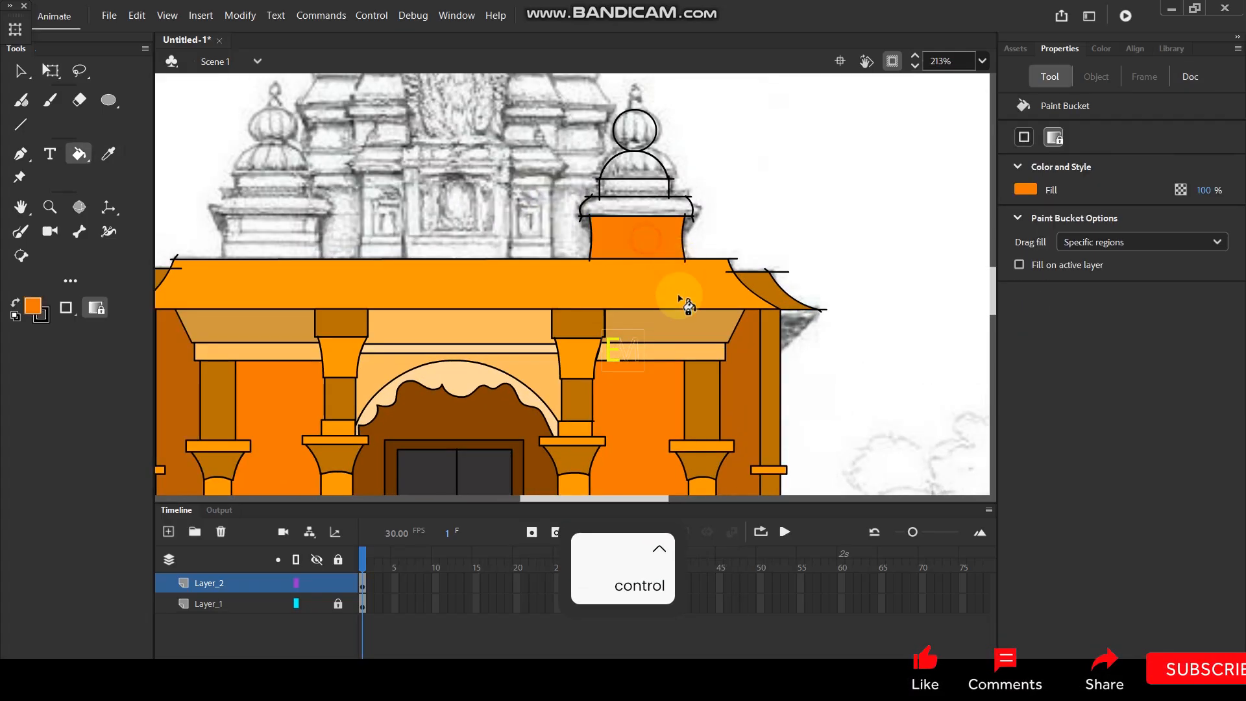
# Fill the turret's ledge with the dark orange-brown of the outer side wall and the narrow band above with bright orange.
pyautogui.press('i')
pyautogui.click(744, 409)
pyautogui.click(636, 208)
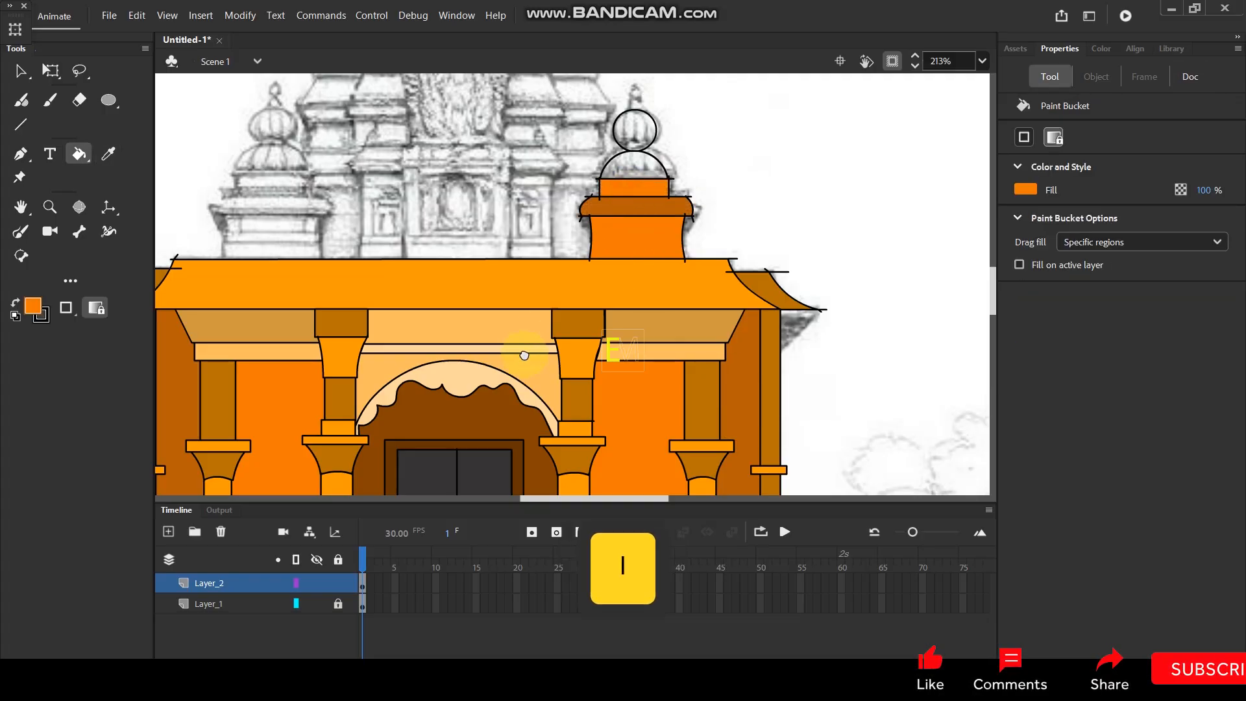
# Fill the turret's dome with the light orange above the doorway arch and the ball with the arch's pale peach.
pyautogui.moveTo(518, 358); pyautogui.dragTo(575, 295)
pyautogui.press('i')
pyautogui.click(592, 303)
pyautogui.moveTo(661, 247); pyautogui.dragTo(615, 363)
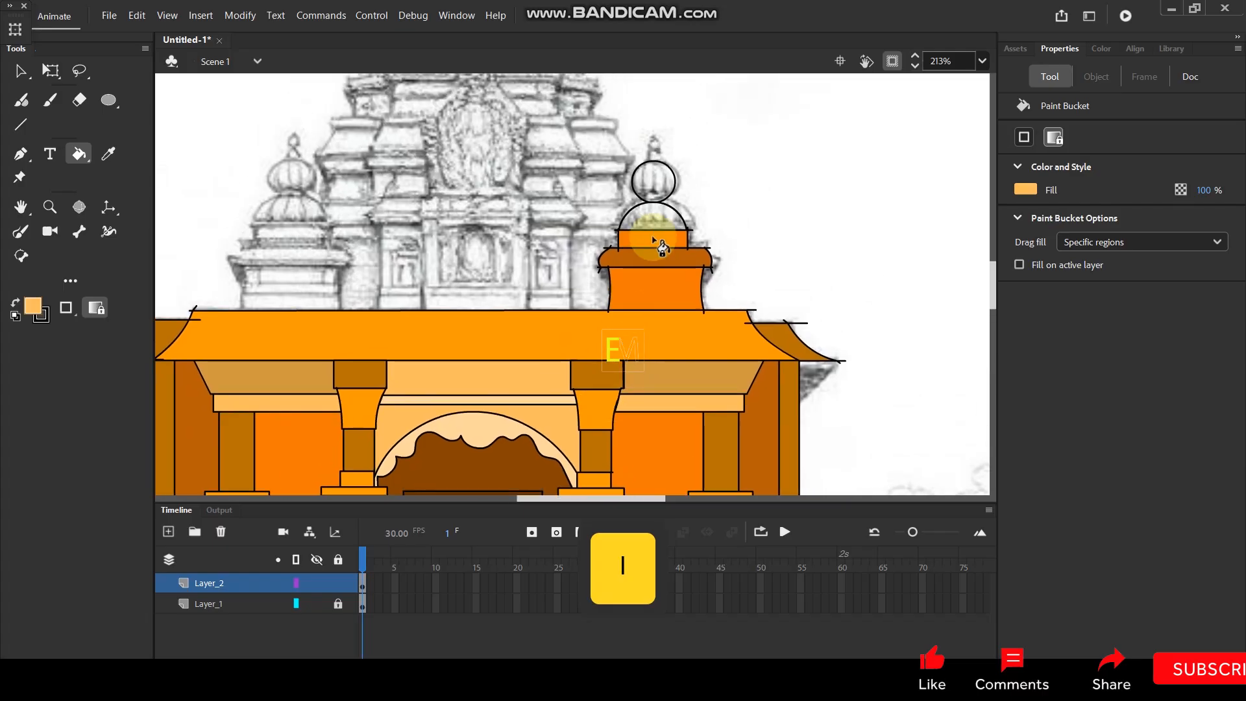
pyautogui.press('i')
pyautogui.click(499, 374)
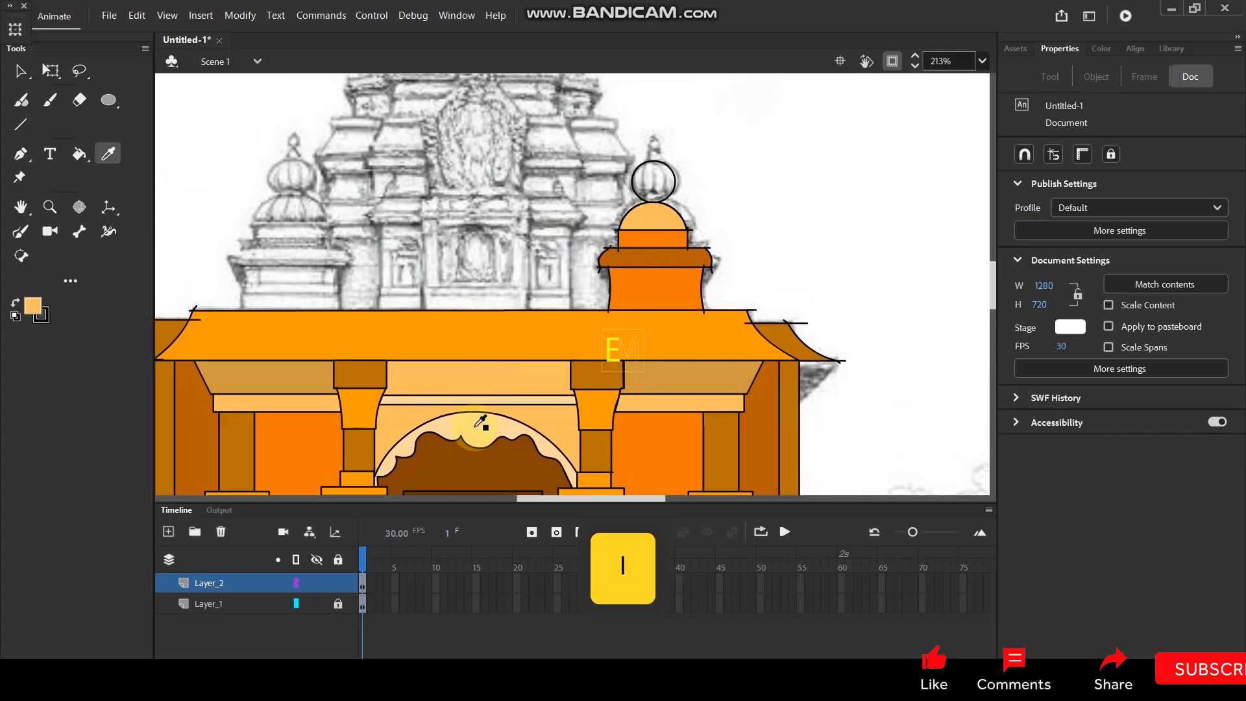
pyautogui.click(474, 429)
pyautogui.click(653, 179)
# Delete the overshooting line ends on the left side of the turret's ledge and base.
pyautogui.scroll(-1, 682, 194)
pyautogui.scroll(-2, 714, 191)
pyautogui.scroll(3, 681, 188)
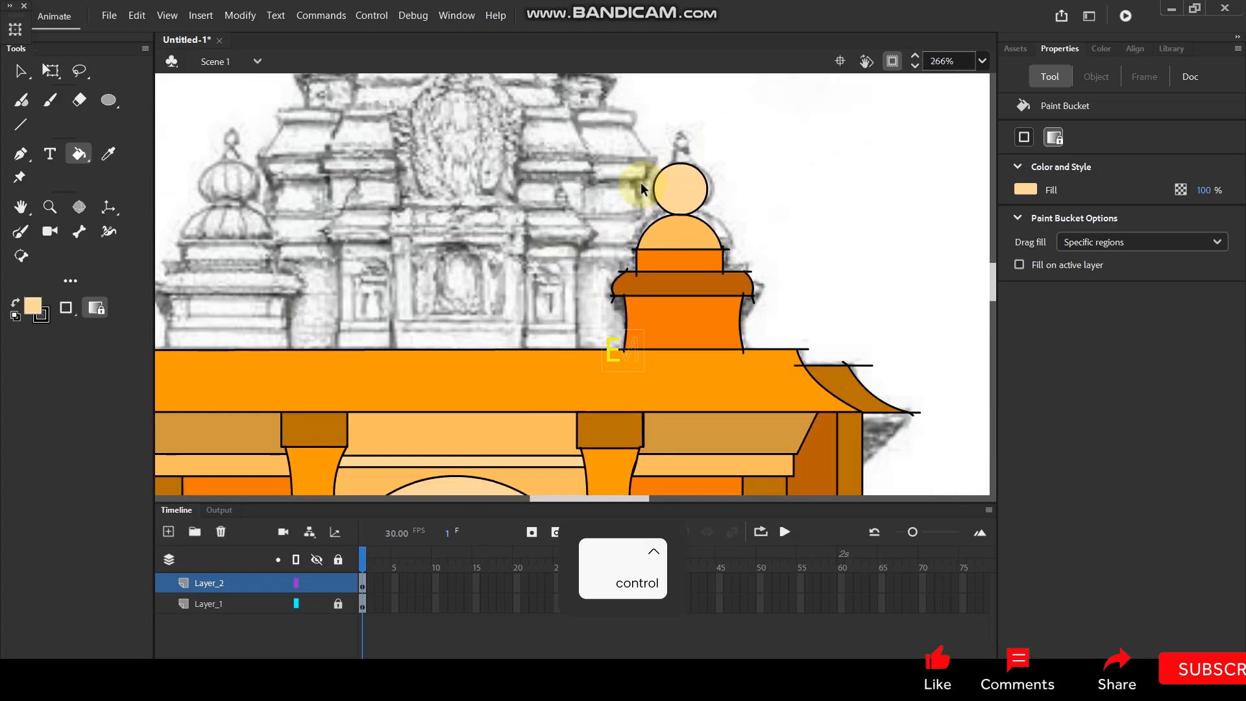
pyautogui.scroll(2, 641, 189)
pyautogui.click(18, 70)
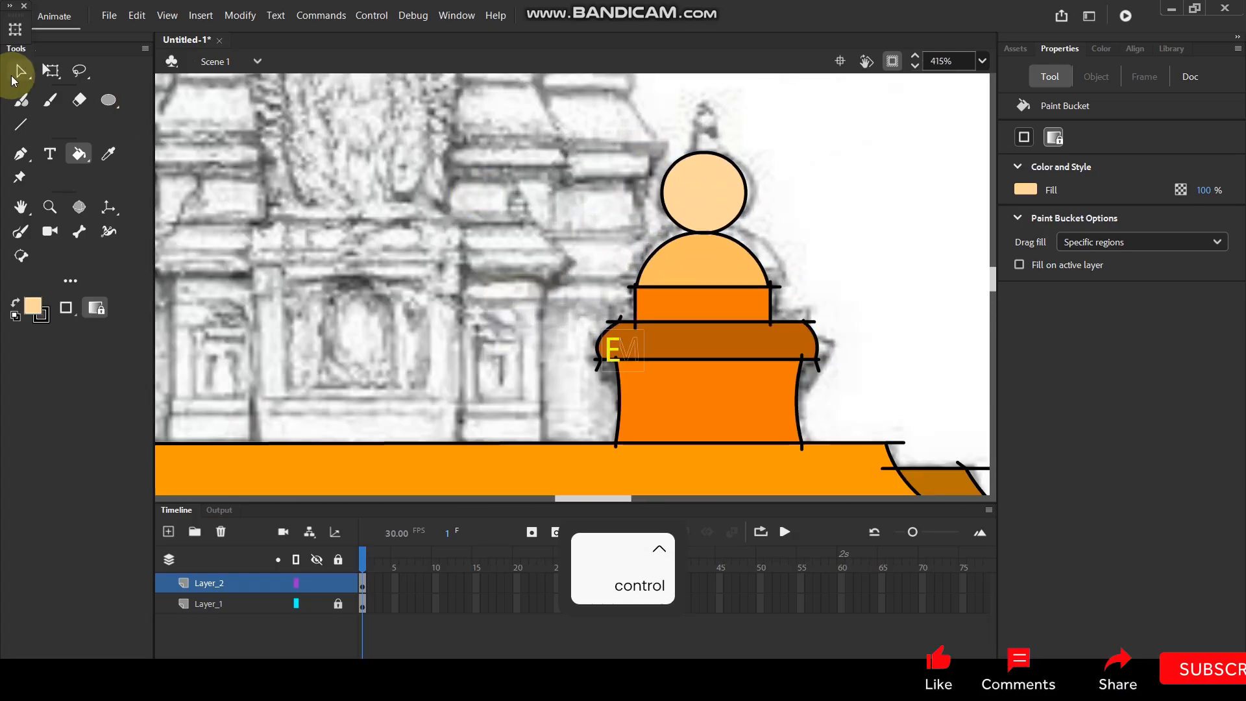
pyautogui.click(598, 366)
pyautogui.press('Delete')
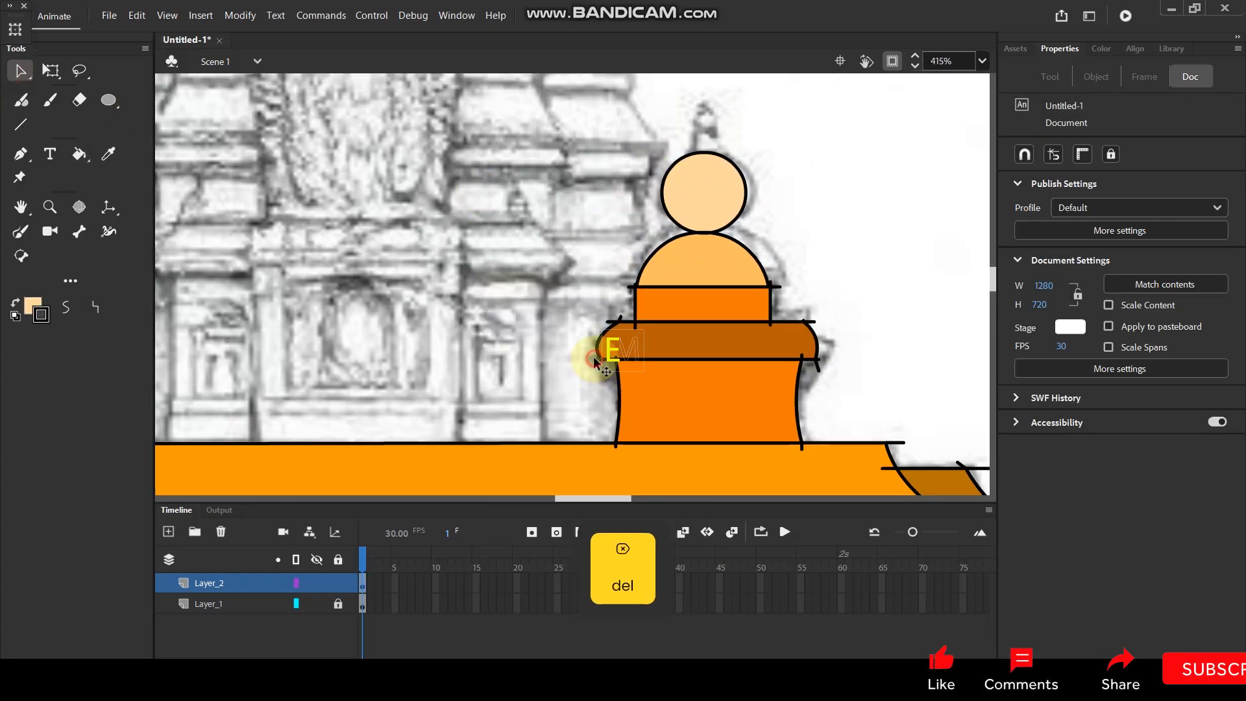
pyautogui.click(610, 321)
pyautogui.press('Delete')
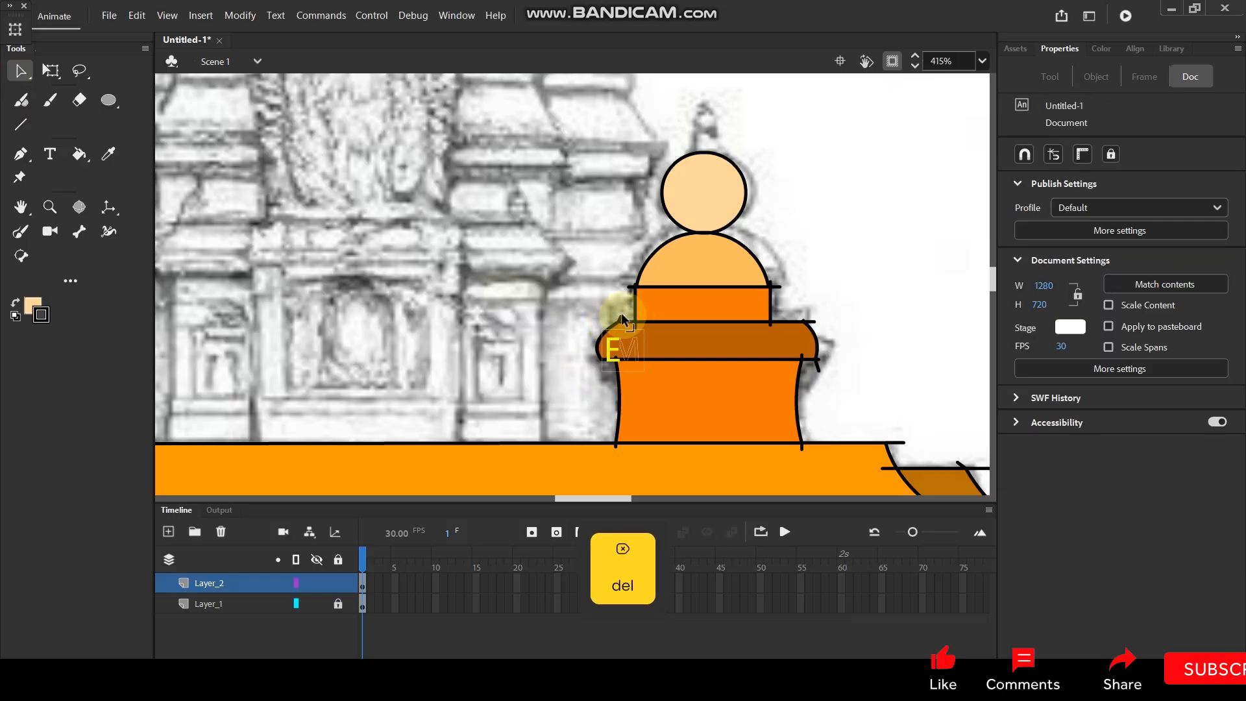
pyautogui.click(614, 442)
pyautogui.press('Delete')
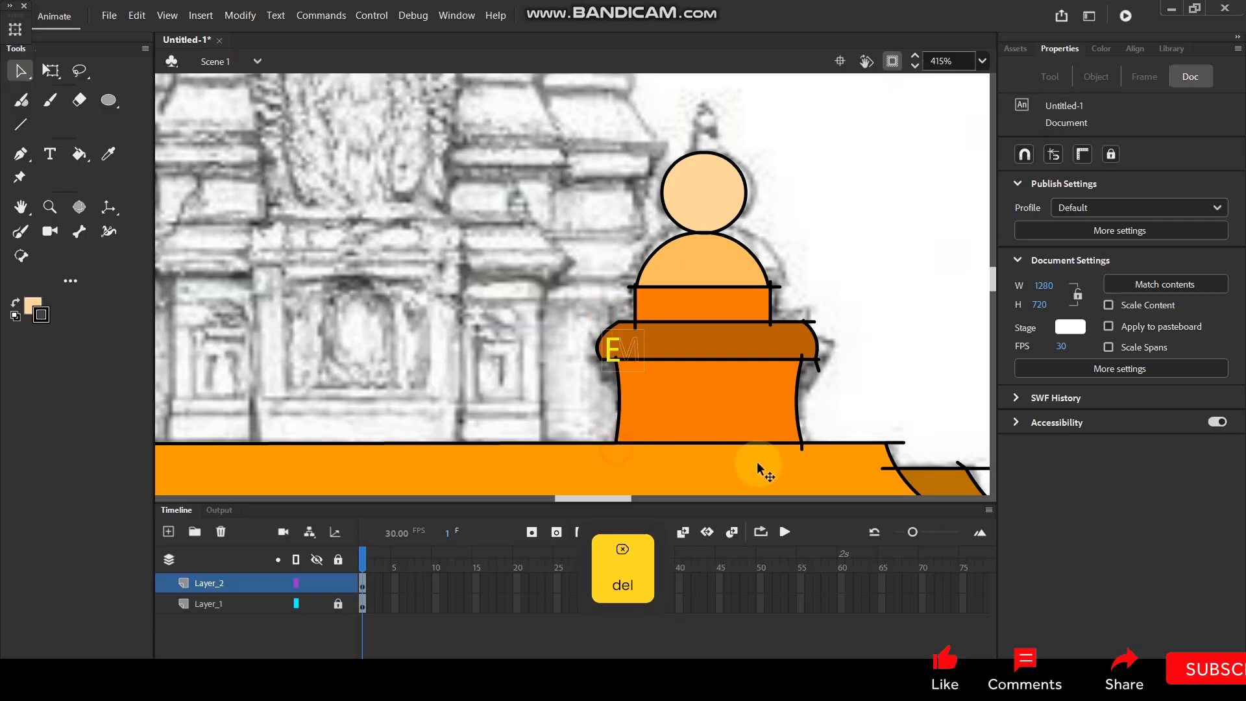
# Delete the overshooting line ends at the base's lower right corner and the ledge's upper right corner.
pyautogui.click(801, 449)
pyautogui.press('Delete')
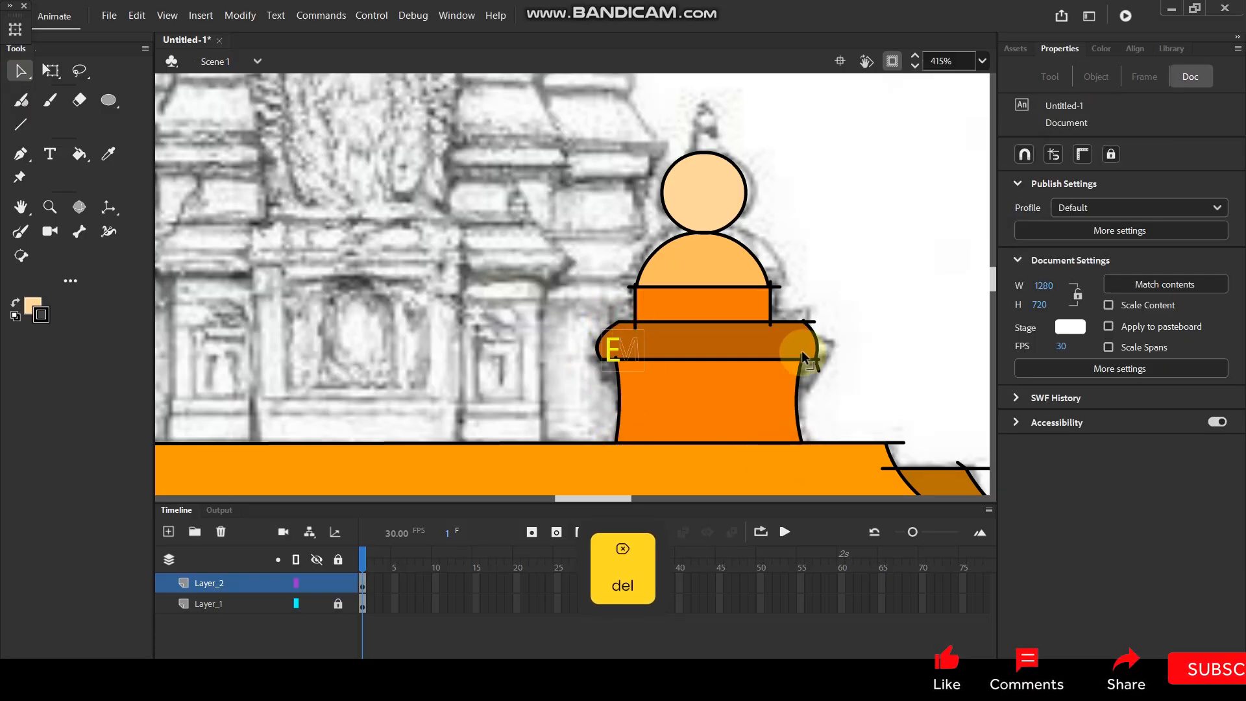
pyautogui.click(812, 322)
pyautogui.press('Delete')
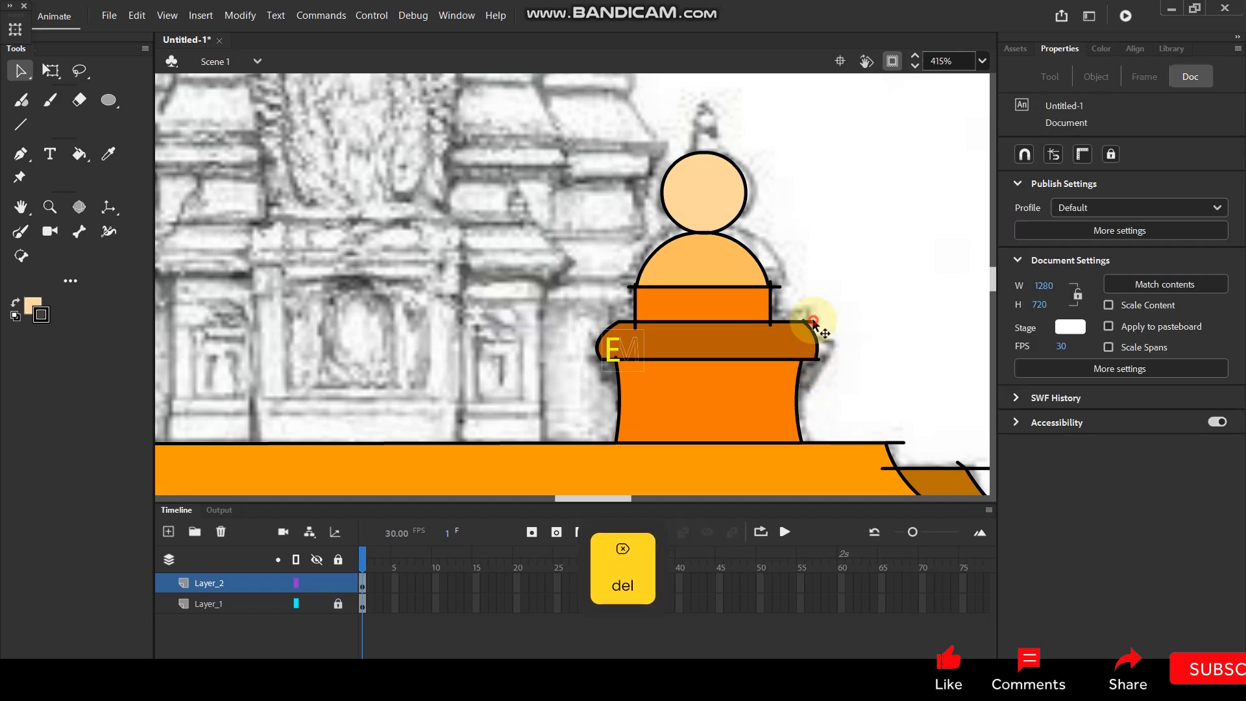
# Delete the overshooting line ends around the corners of the narrow band below the dome.
pyautogui.click(768, 326)
pyautogui.press('Delete')
pyautogui.click(774, 286)
pyautogui.press('Delete')
pyautogui.click(772, 287)
pyautogui.press('Delete')
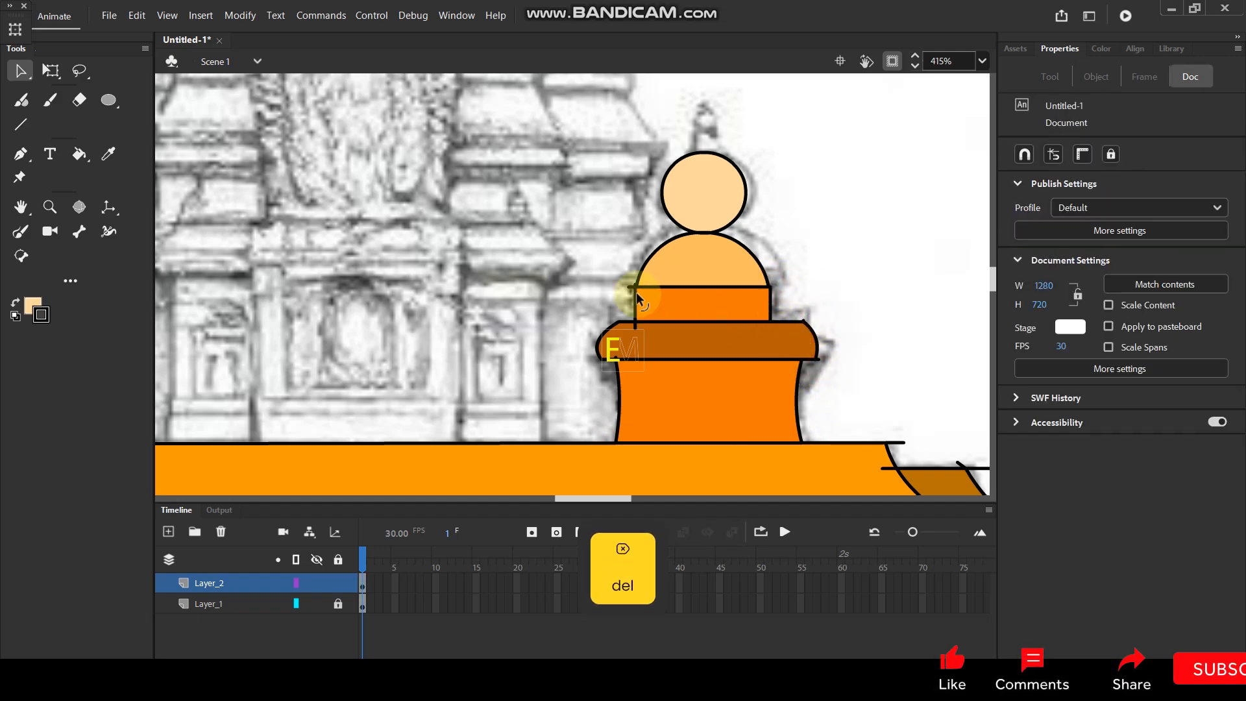
pyautogui.click(628, 287)
pyautogui.press('Delete')
pyautogui.click(636, 283)
pyautogui.press('Delete')
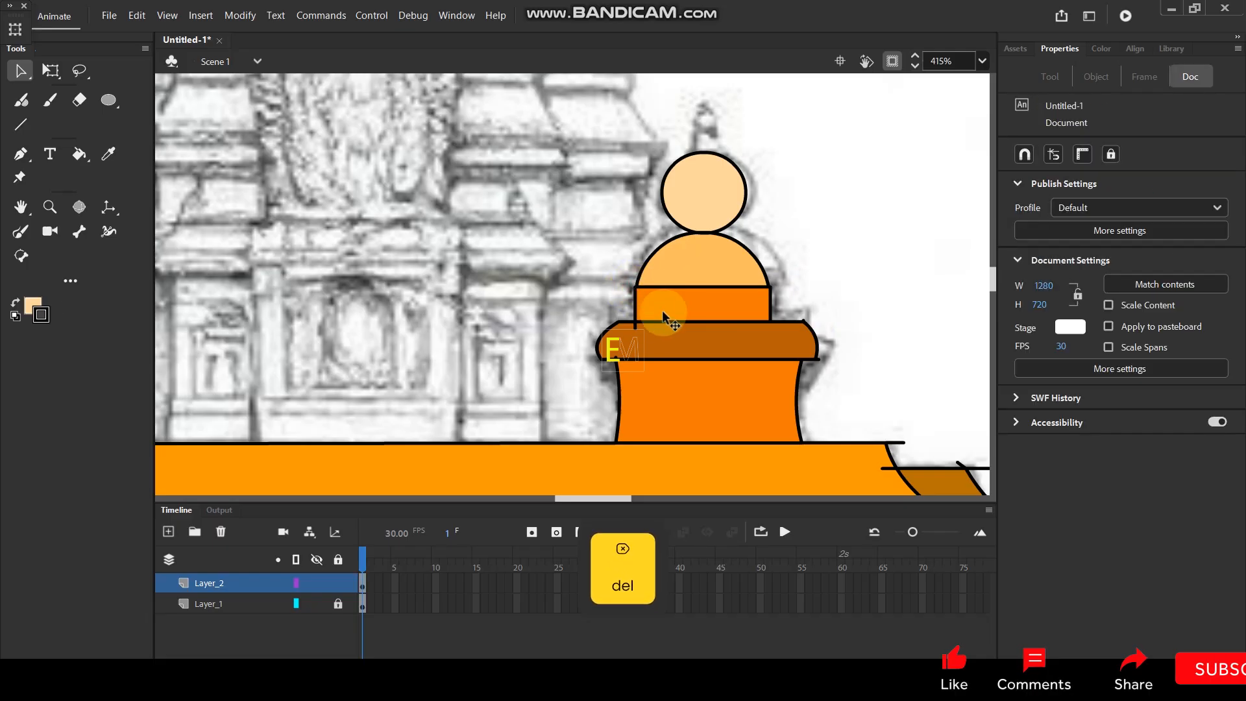
pyautogui.click(682, 325)
pyautogui.press('Delete')
# Paint a straight vertical line down the middle of the turret's dome with the Paint Brush.
pyautogui.keyDown('ctrl'); pyautogui.scroll(2, 746, 250); pyautogui.keyUp('ctrl')
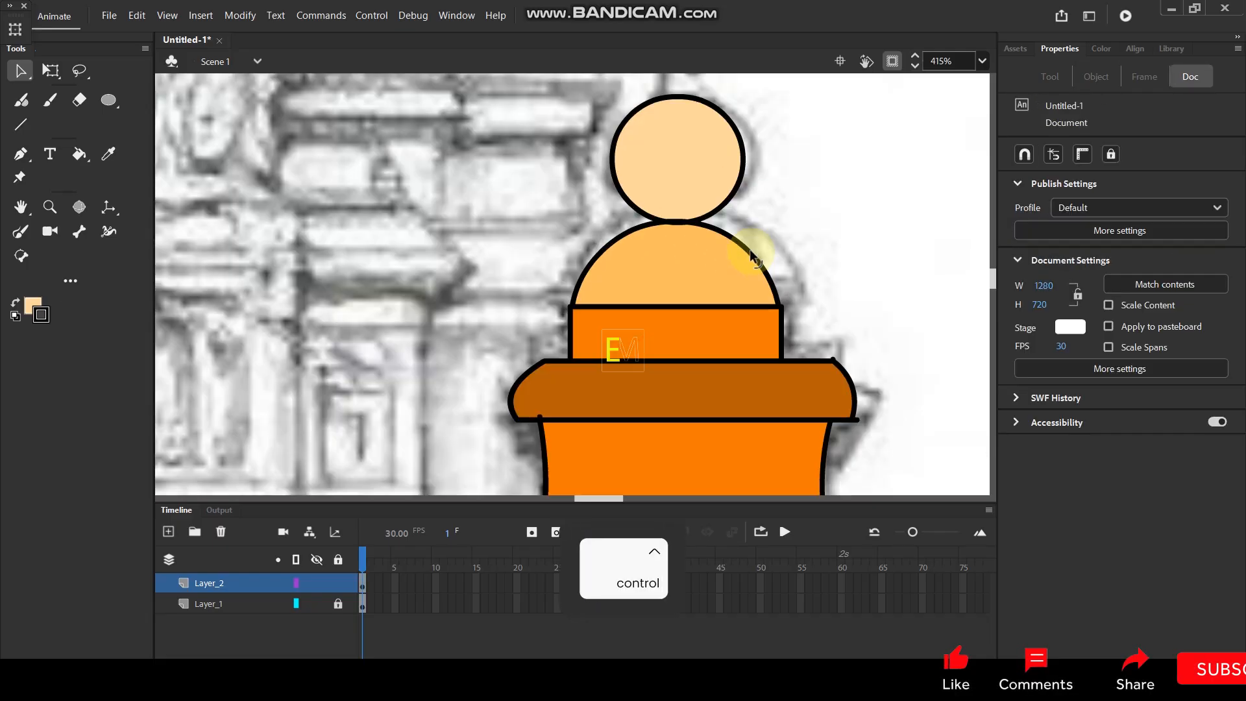
pyautogui.click(21, 231)
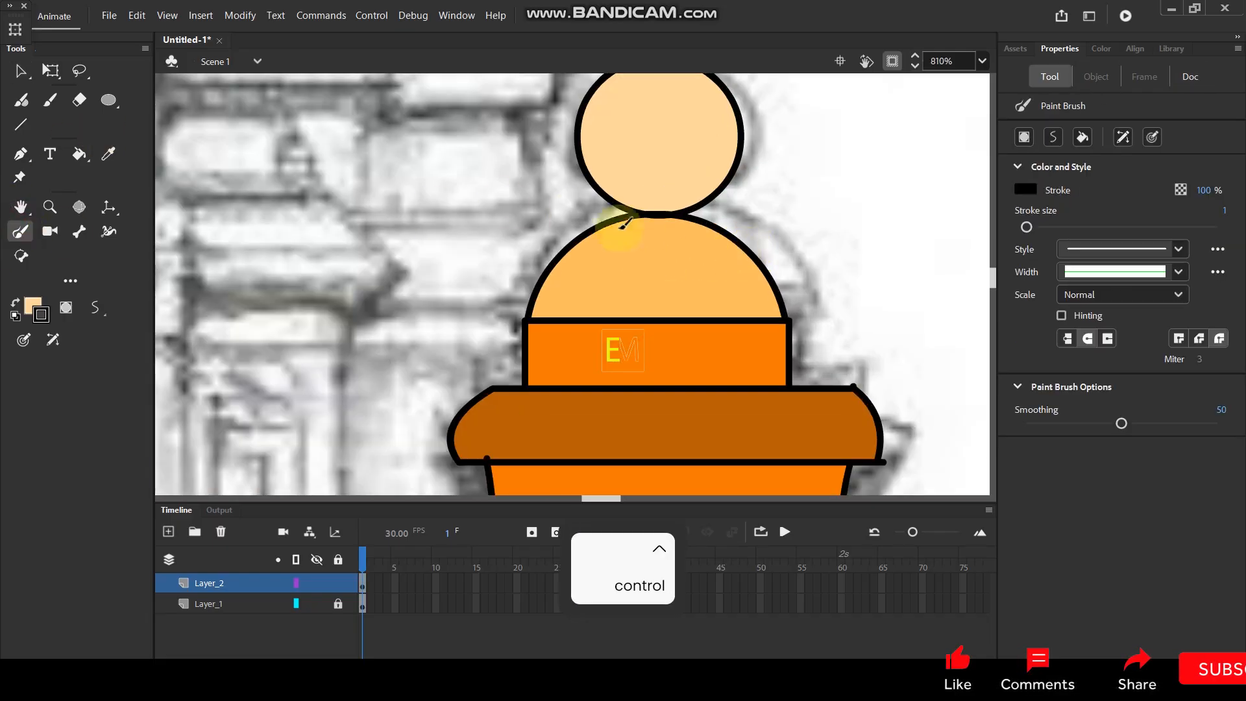
pyautogui.keyDown('shift'); pyautogui.moveTo(652, 215); pyautogui.dragTo(653, 226); pyautogui.keyUp('shift')
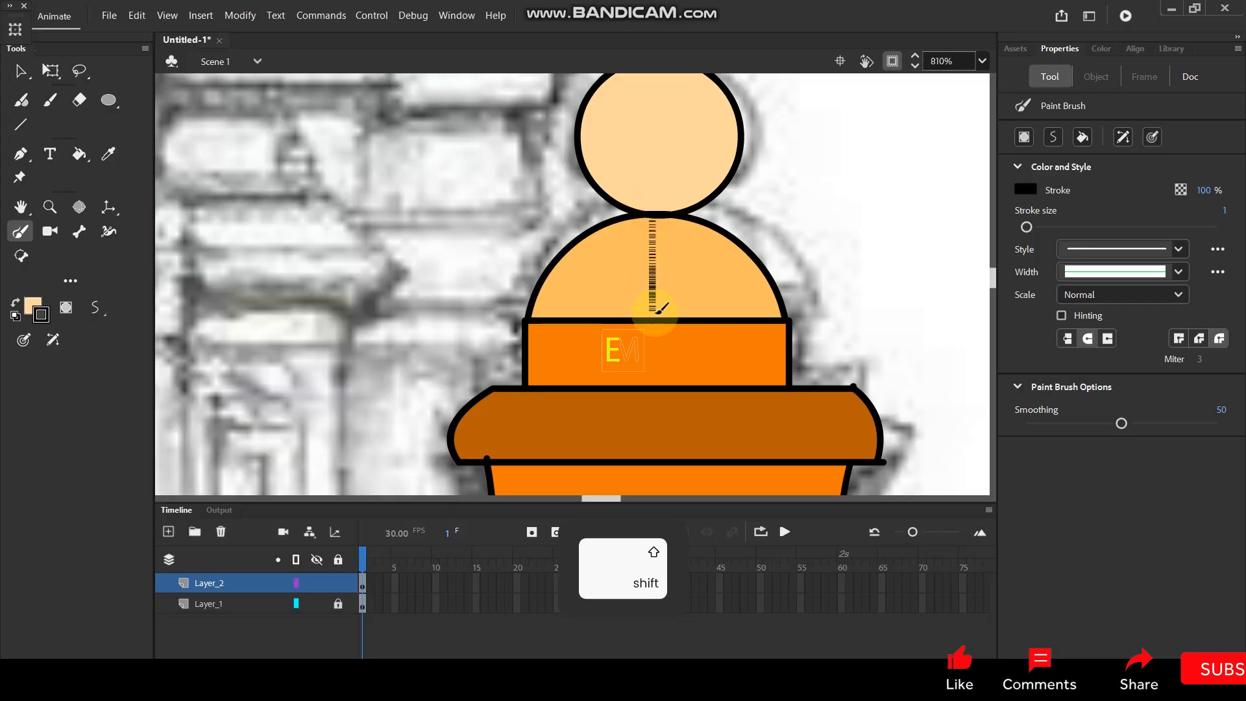
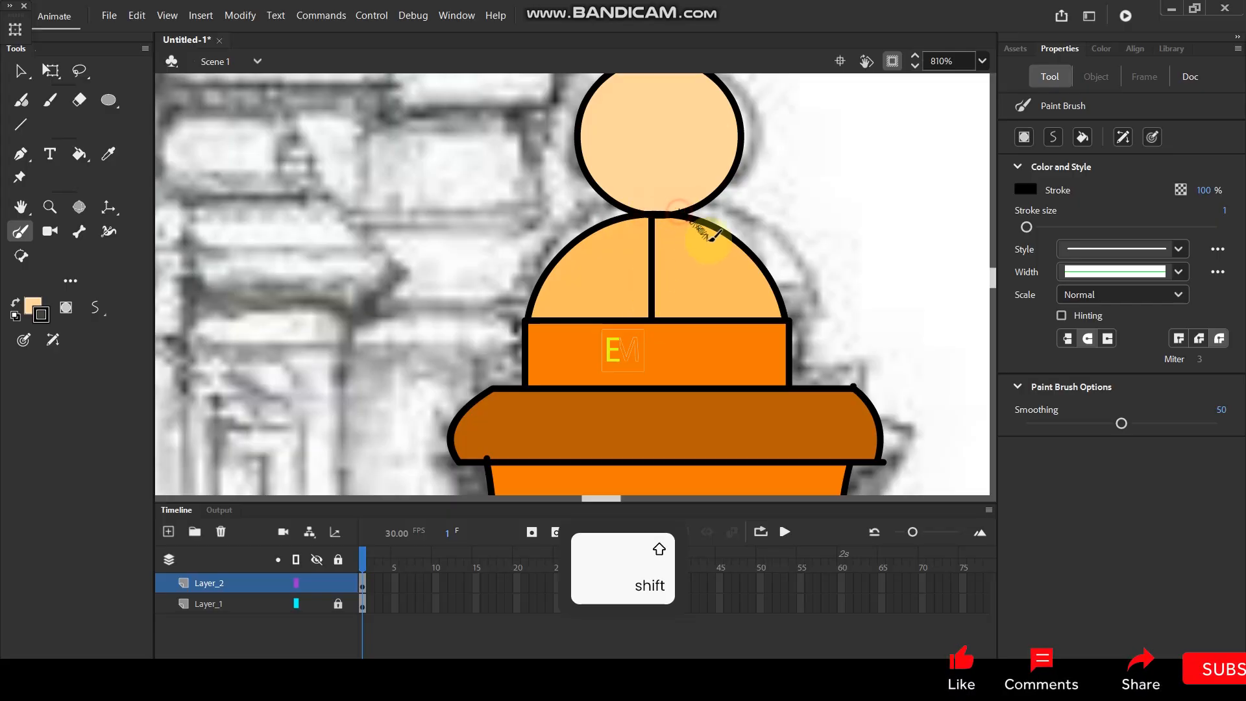
# Paint a curved rib on each side of the turret dome's centre line and clear the overshooting end at the dome's top.
pyautogui.moveTo(733, 315); pyautogui.dragTo(731, 318)
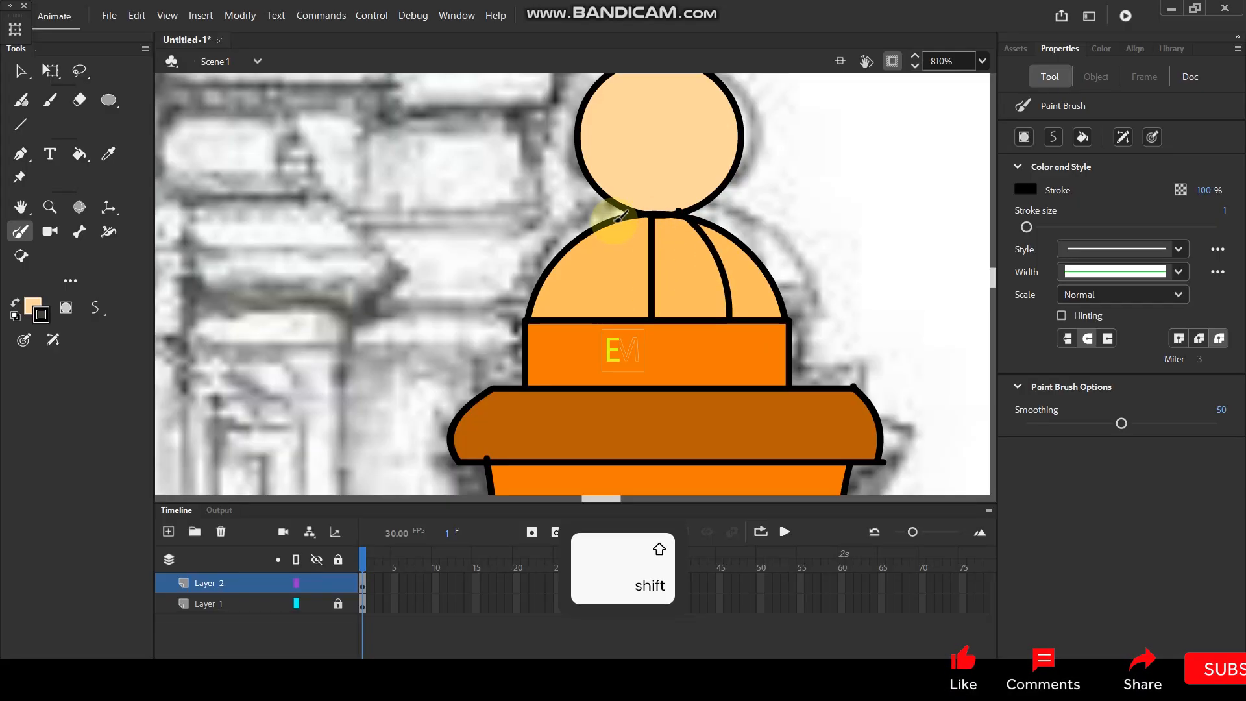
pyautogui.moveTo(587, 290); pyautogui.dragTo(585, 316)
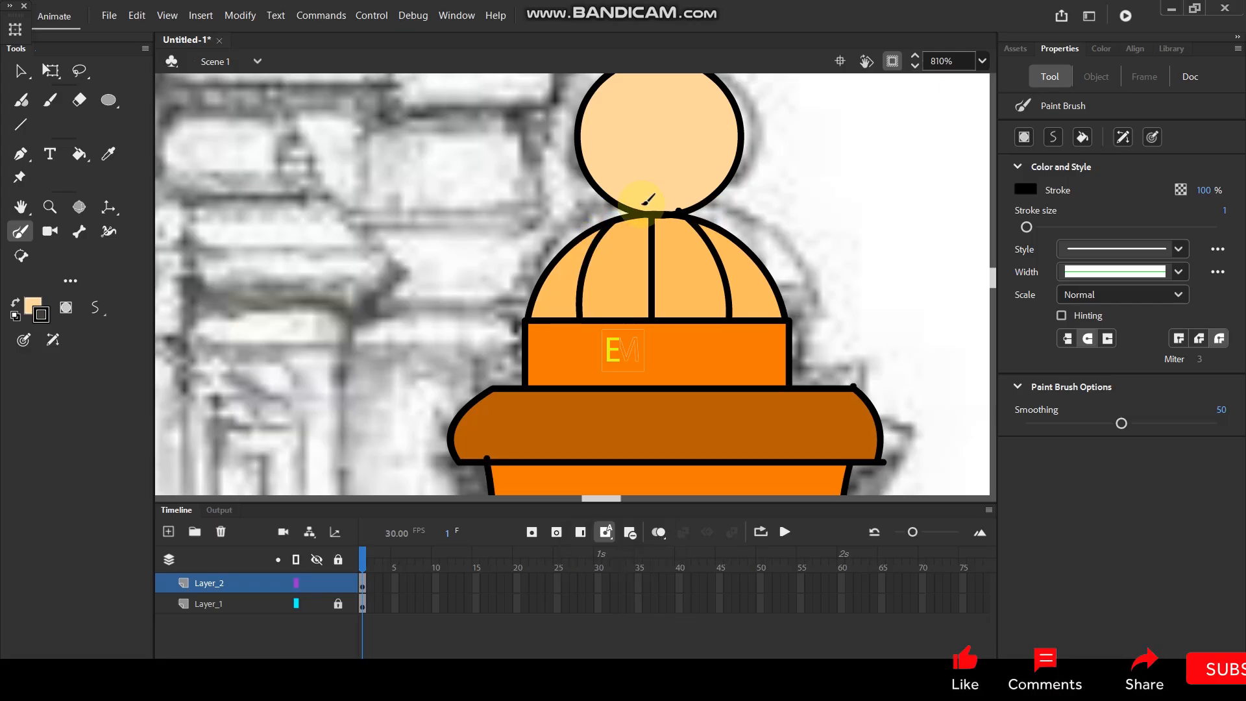
pyautogui.click(20, 70)
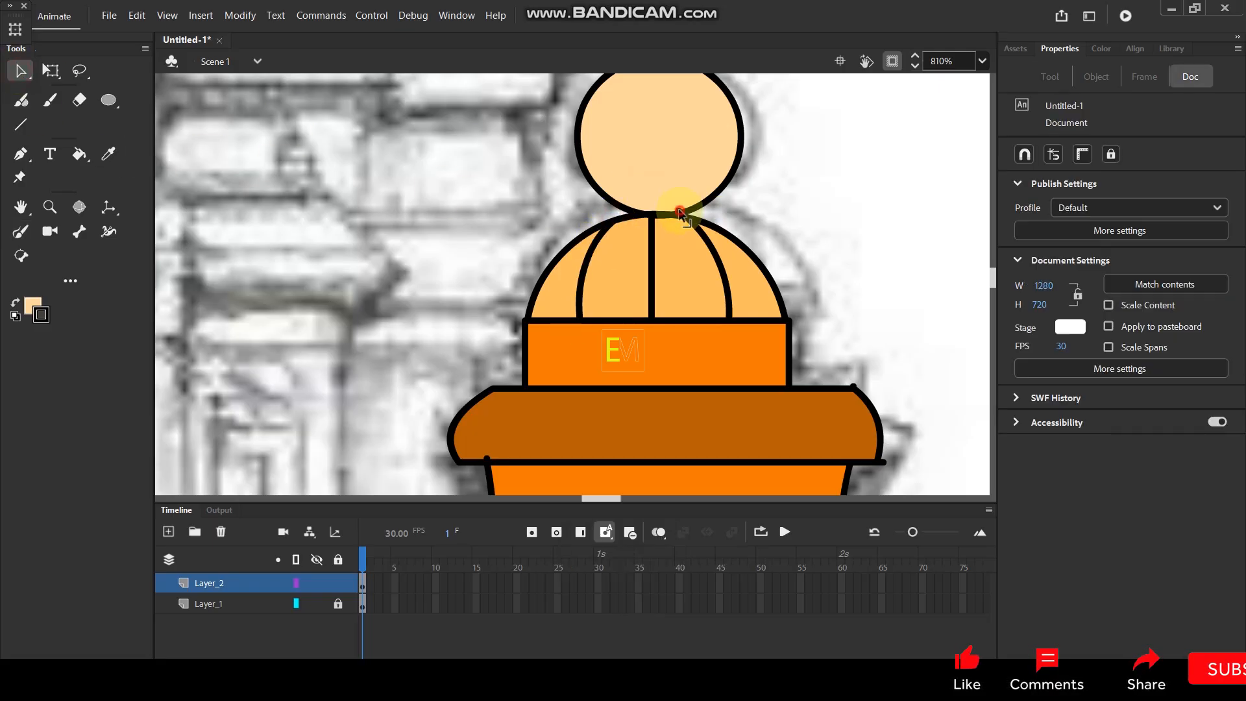
pyautogui.click(680, 213)
pyautogui.click(798, 212)
# Delete the overshooting line end where the turret base's upper left corner meets the ledge.
pyautogui.scroll(-6, 777, 217)
pyautogui.scroll(6, 813, 224)
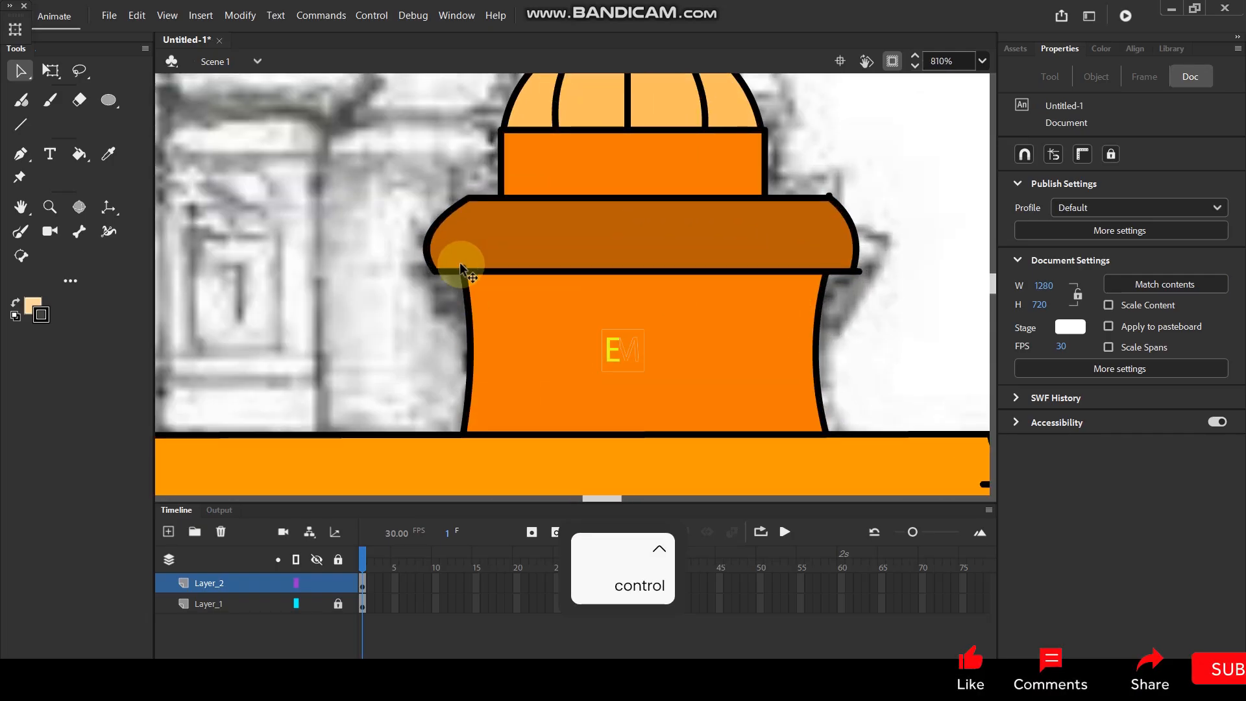
pyautogui.click(462, 266)
pyautogui.press('Delete')
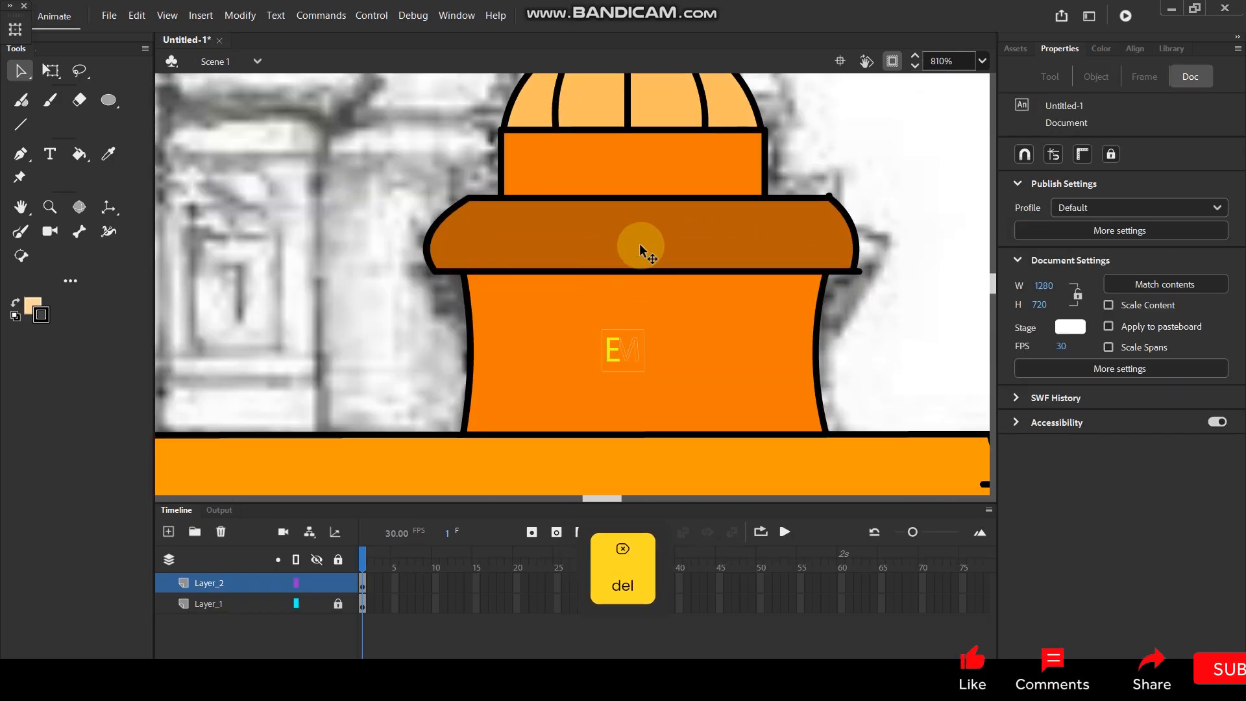
# Select all parts of the right turret, from base to top ball, and group them.
pyautogui.scroll(-6, 644, 253)
pyautogui.scroll(-3, 650, 240)
pyautogui.scroll(3, 593, 277)
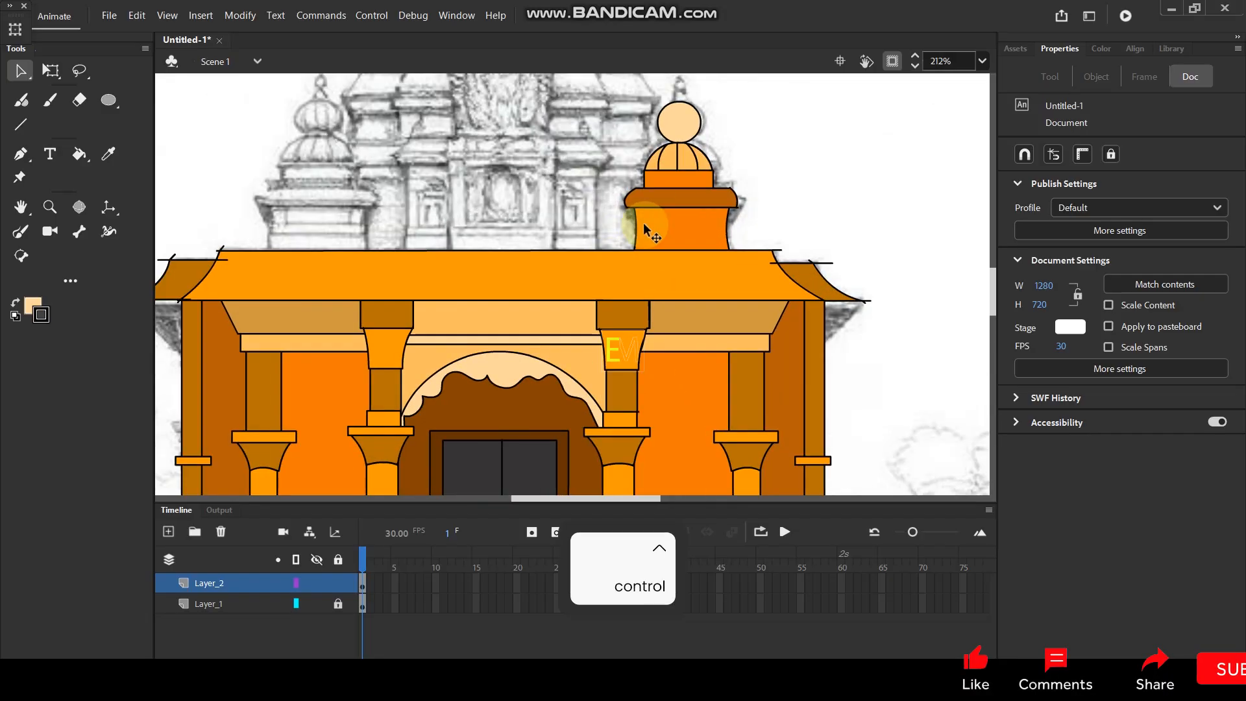
pyautogui.click(682, 228)
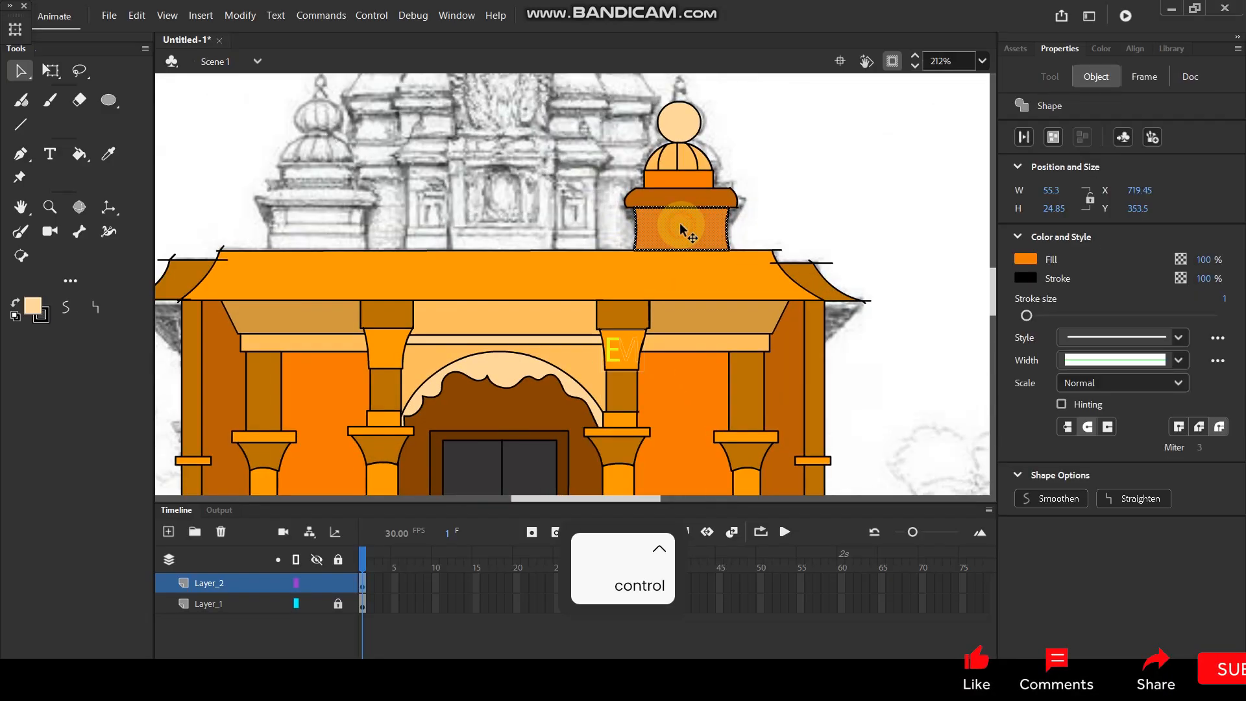
pyautogui.keyDown('shift'); pyautogui.click(651, 163); pyautogui.keyUp('shift')
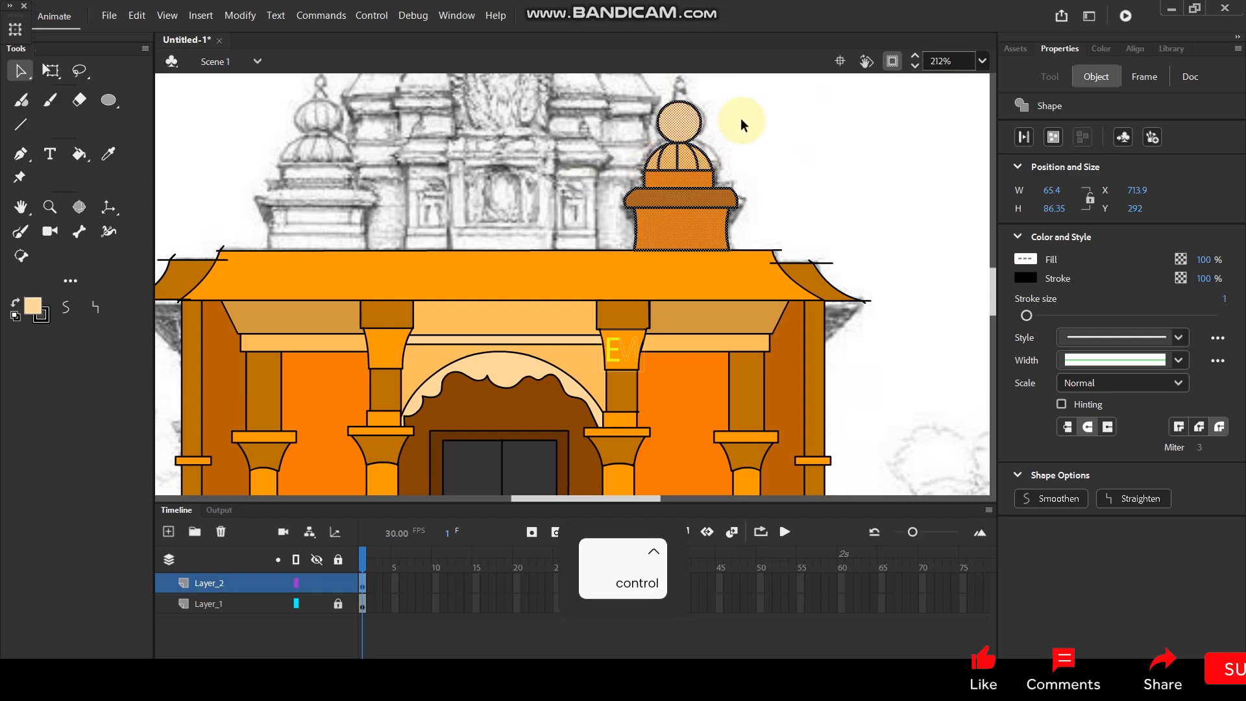
pyautogui.hotkey('ctrl', 'g')
# Place one copy of the grouped turret over the sketched left turret and another in the middle of the roof.
pyautogui.moveTo(678, 221); pyautogui.dragTo(328, 217)
pyautogui.click(236, 168)
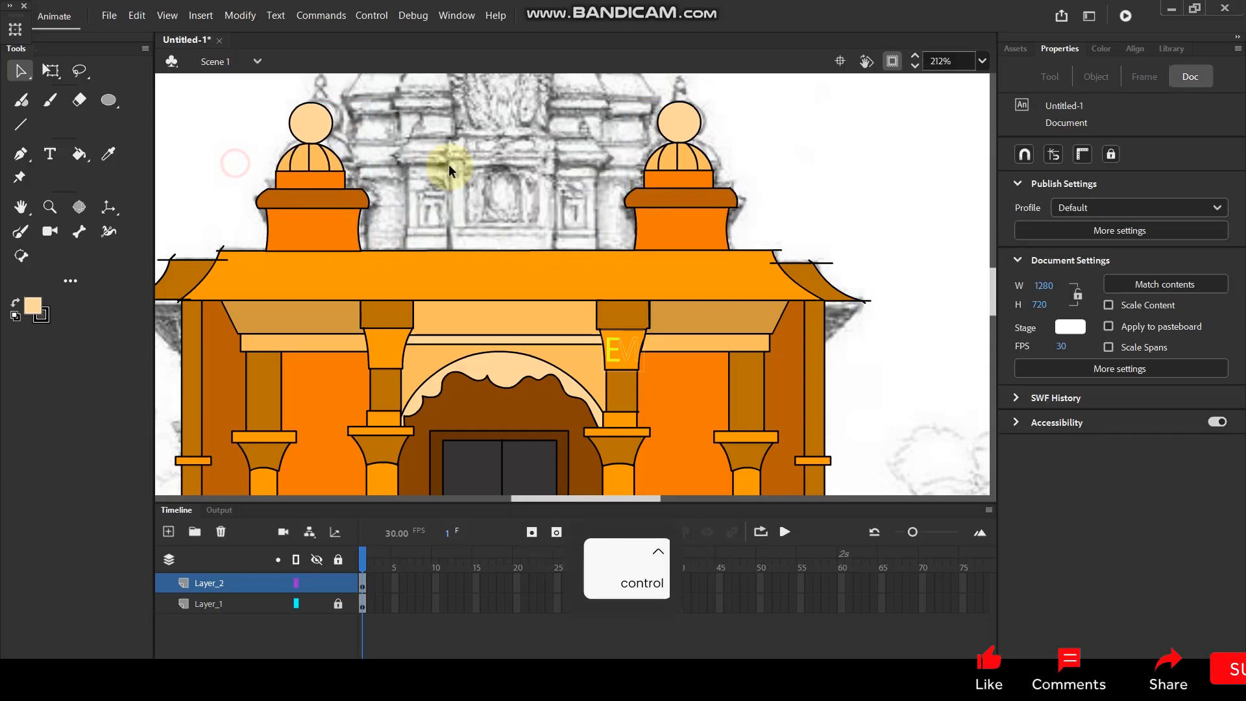
pyautogui.scroll(-2, 446, 165)
pyautogui.scroll(3, 534, 246)
pyautogui.moveTo(343, 383); pyautogui.dragTo(488, 385)
# Scale the middle turret up to about 233 by 314 px and seat it on the roof between the small turrets.
pyautogui.scroll(-3, 497, 215)
pyautogui.scroll(2, 434, 215)
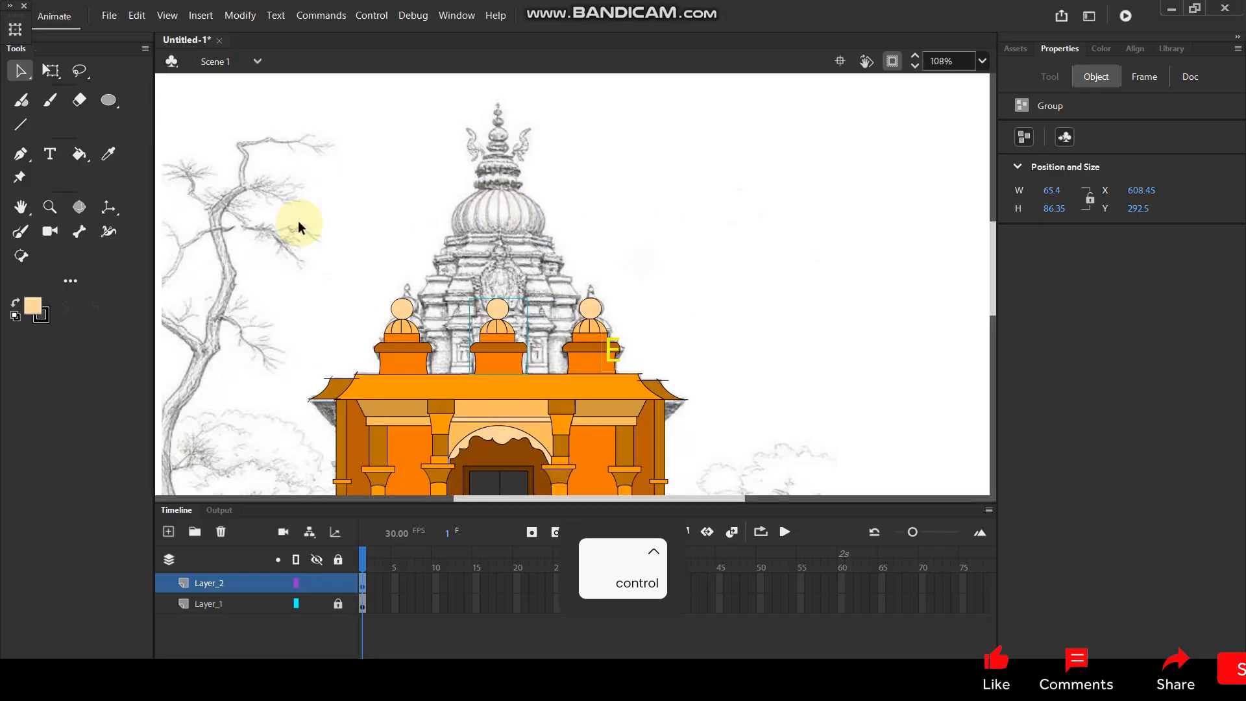
pyautogui.moveTo(528, 296); pyautogui.dragTo(603, 194)
pyautogui.moveTo(526, 362); pyautogui.dragTo(514, 336)
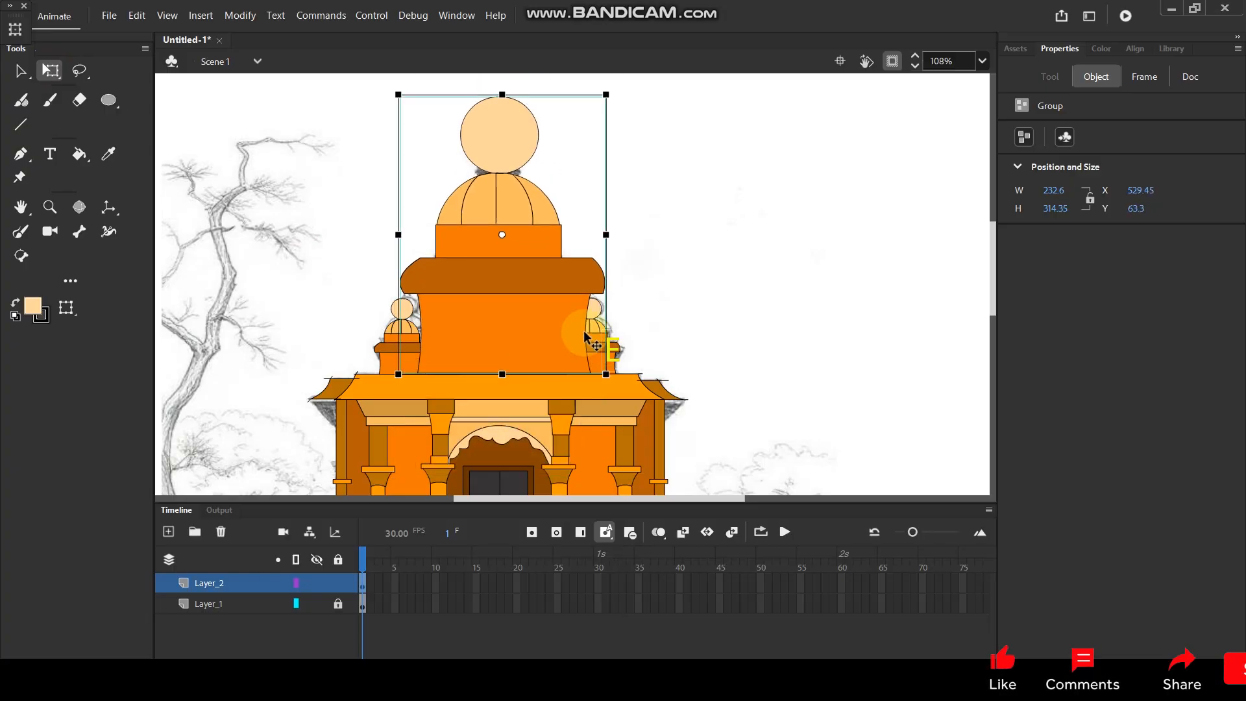
# Send the large middle turret to the back behind the small turrets and shift it slightly left to centre it on the roof.
pyautogui.rightClick(513, 350)
pyautogui.moveTo(600, 483)
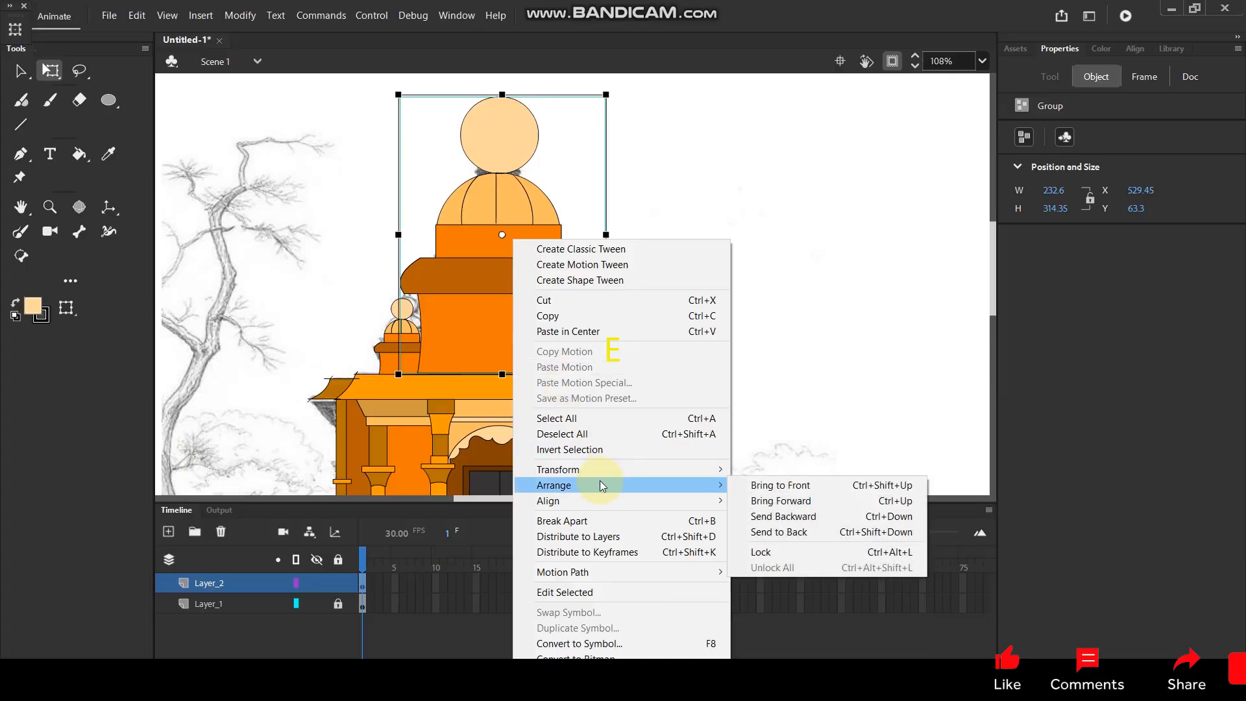
pyautogui.click(785, 532)
pyautogui.click(674, 299)
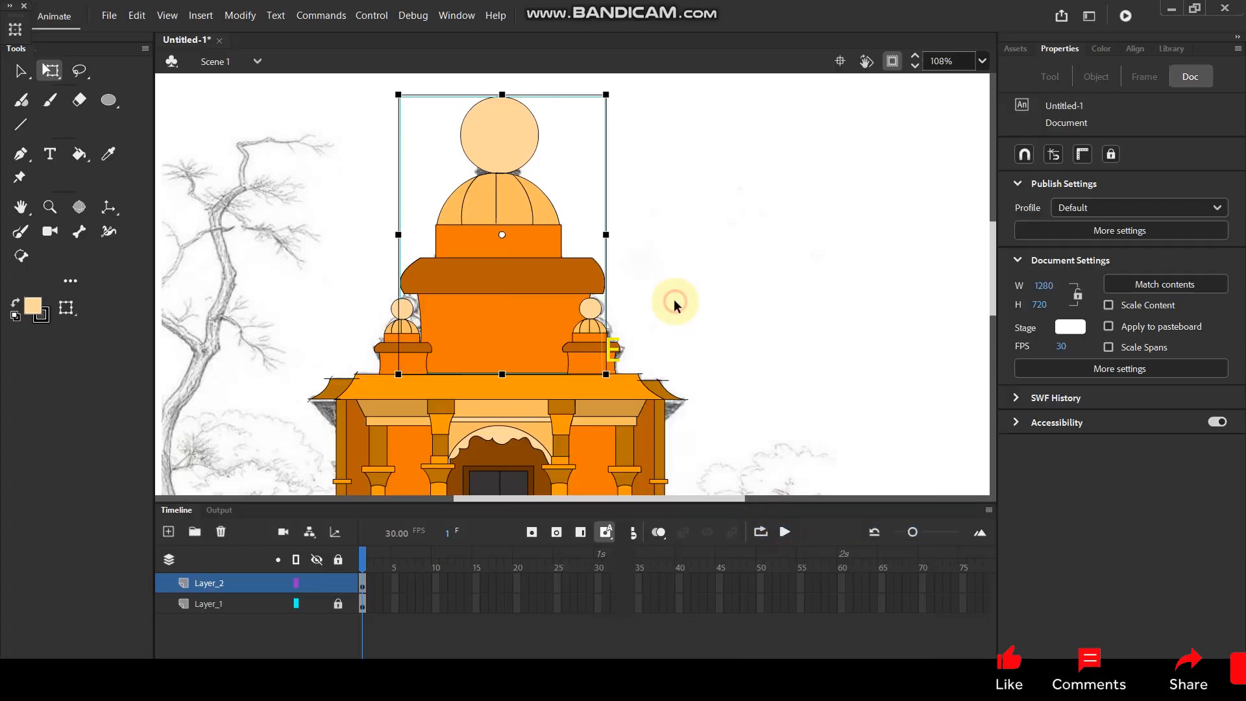
pyautogui.scroll(4, 459, 315)
pyautogui.moveTo(504, 353); pyautogui.dragTo(496, 353)
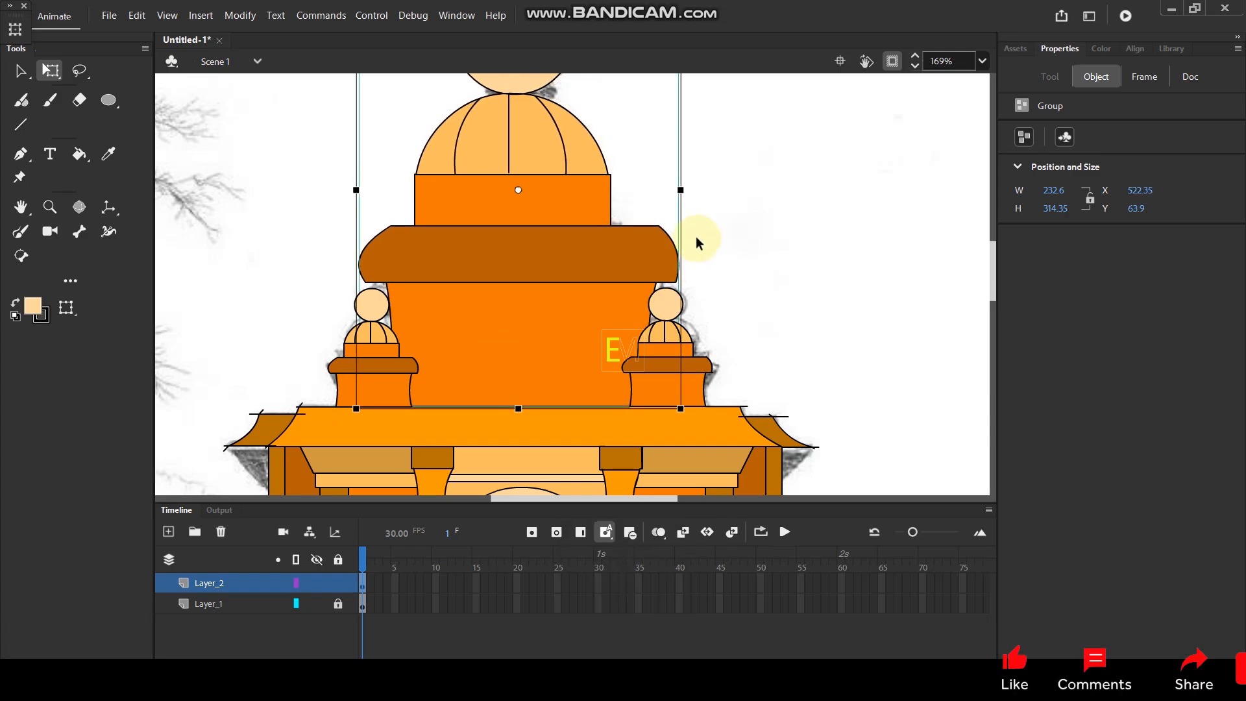
pyautogui.click(731, 231)
# Inside the large turret's group, shrink the ball on top of the dome, and return to the main scene.
pyautogui.scroll(-3, 608, 238)
pyautogui.scroll(3, 585, 232)
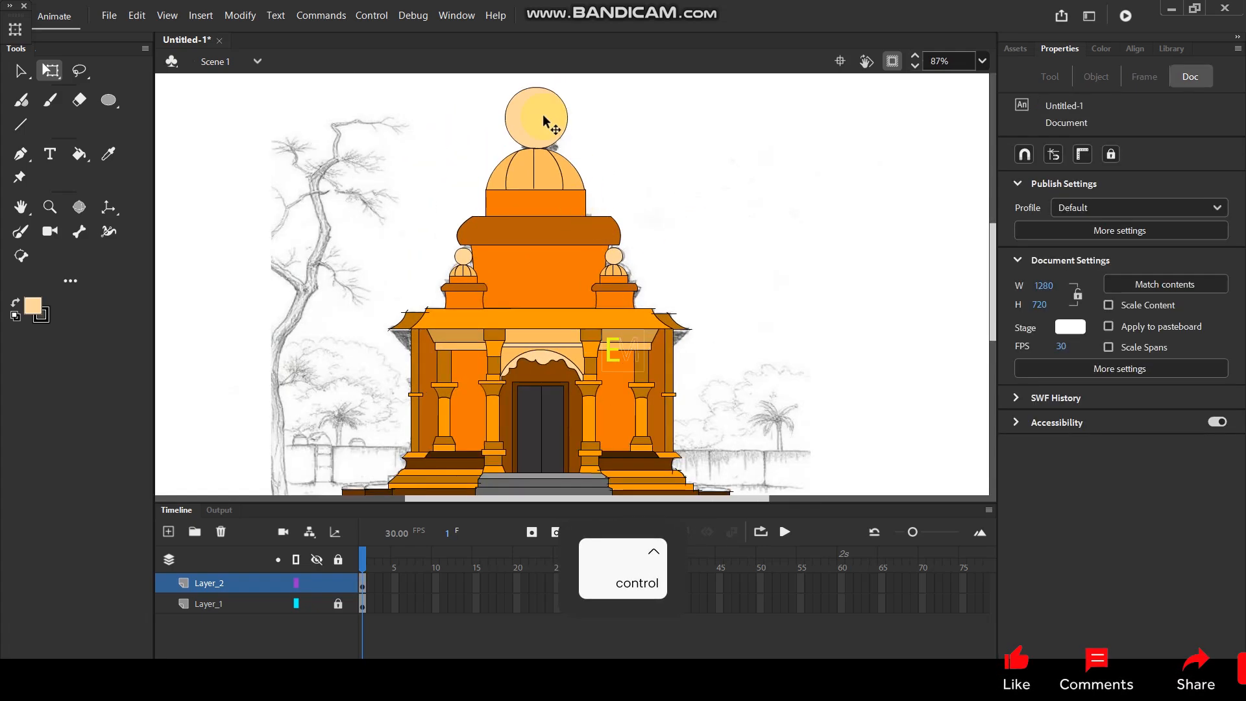
pyautogui.doubleClick(529, 122)
pyautogui.scroll(4, 649, 298)
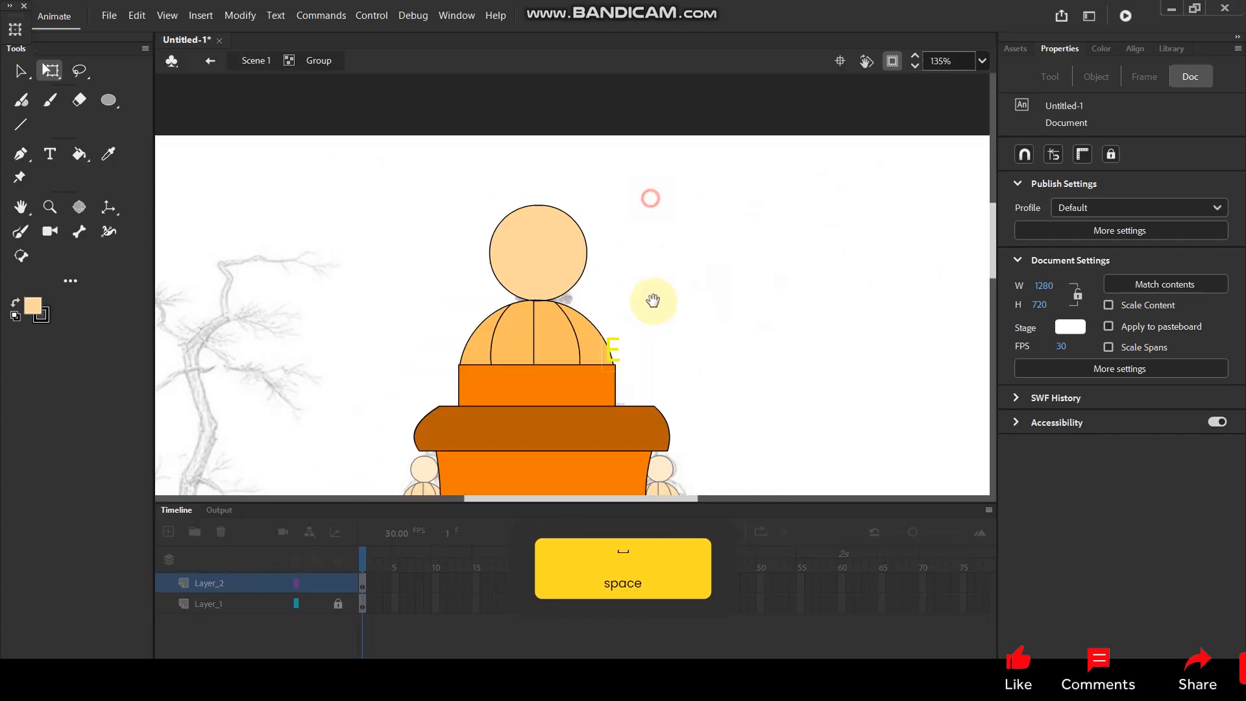
pyautogui.click(547, 291)
pyautogui.moveTo(644, 208); pyautogui.dragTo(575, 353)
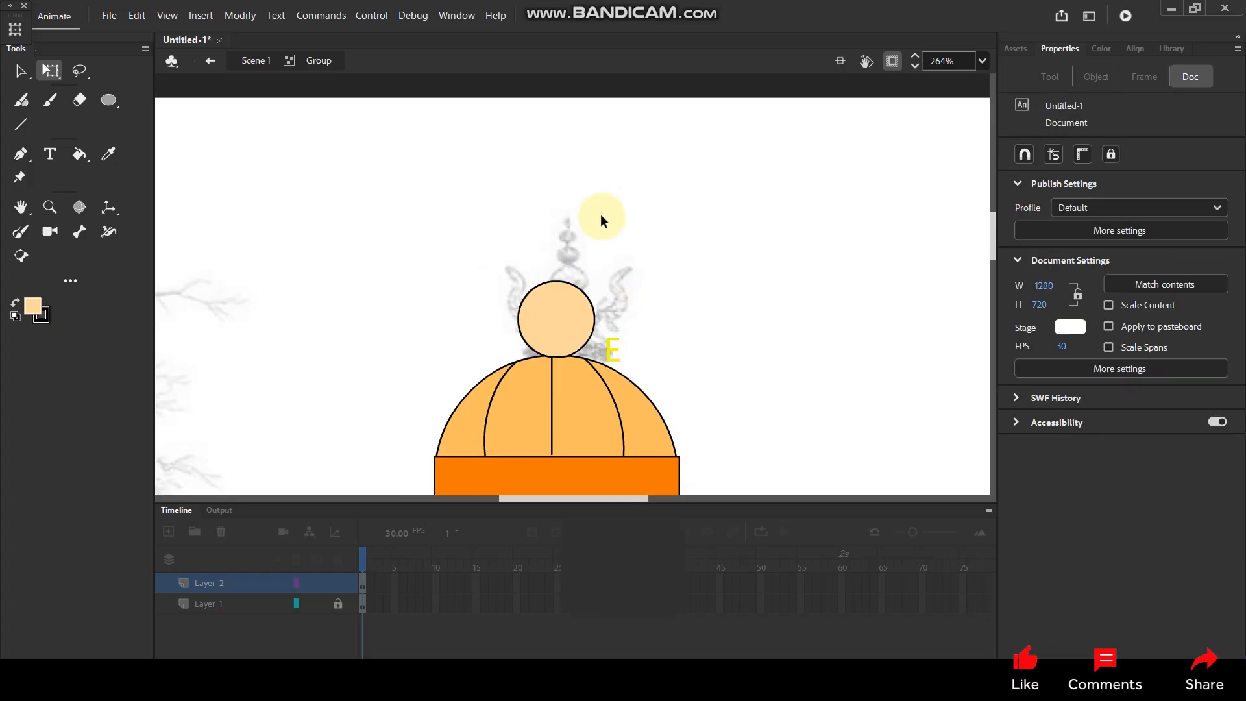
pyautogui.scroll(-6, 620, 228)
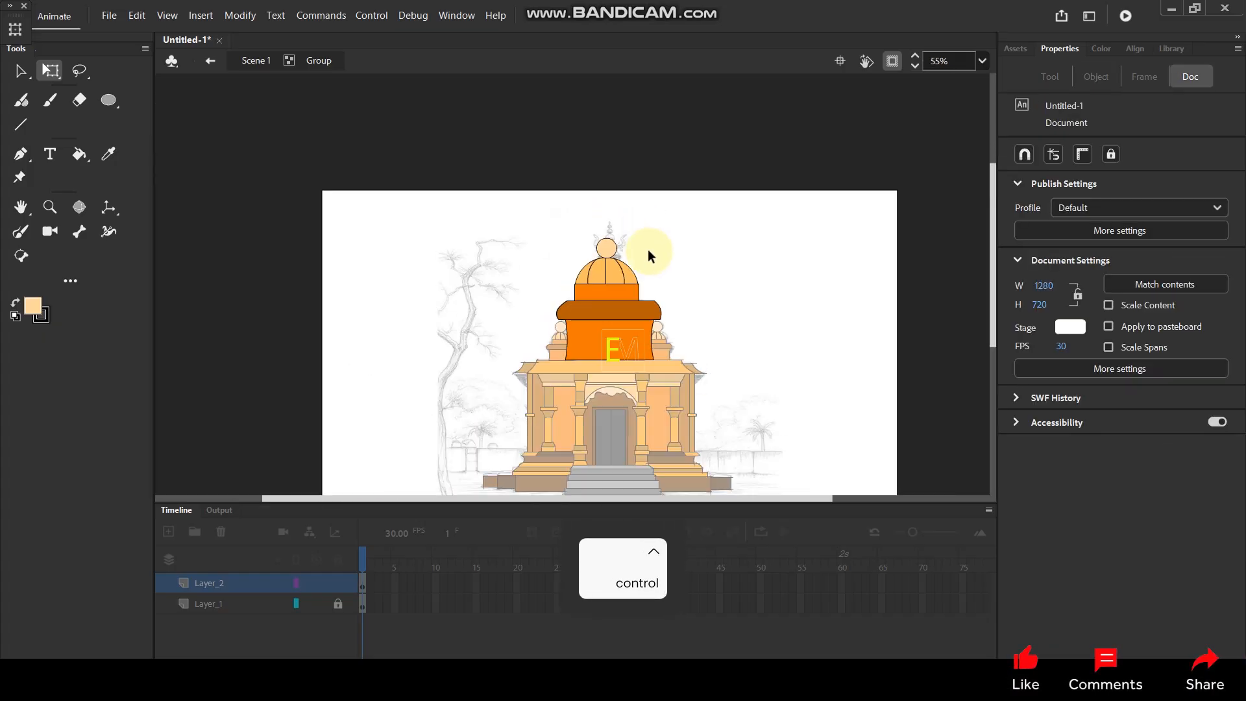
pyautogui.doubleClick(676, 260)
pyautogui.click(705, 261)
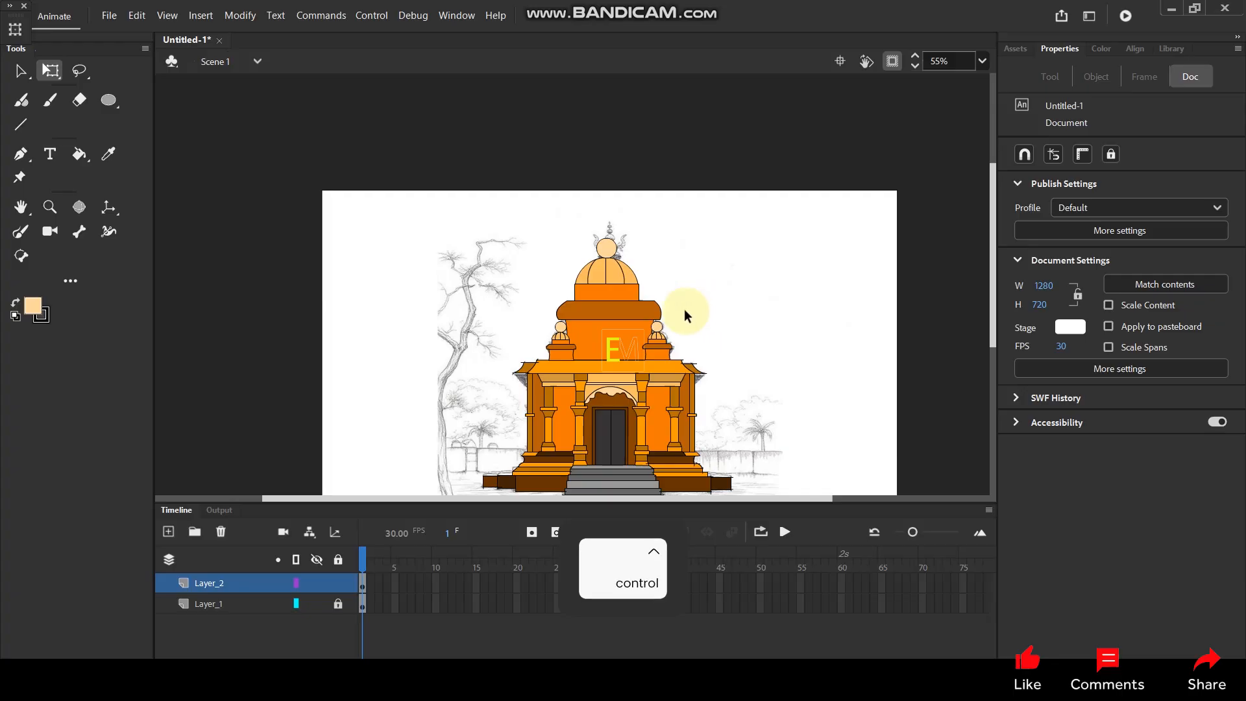
# Try to paint a decorative line across the large turret's brown ledge from outside its group.
pyautogui.scroll(5, 570, 319)
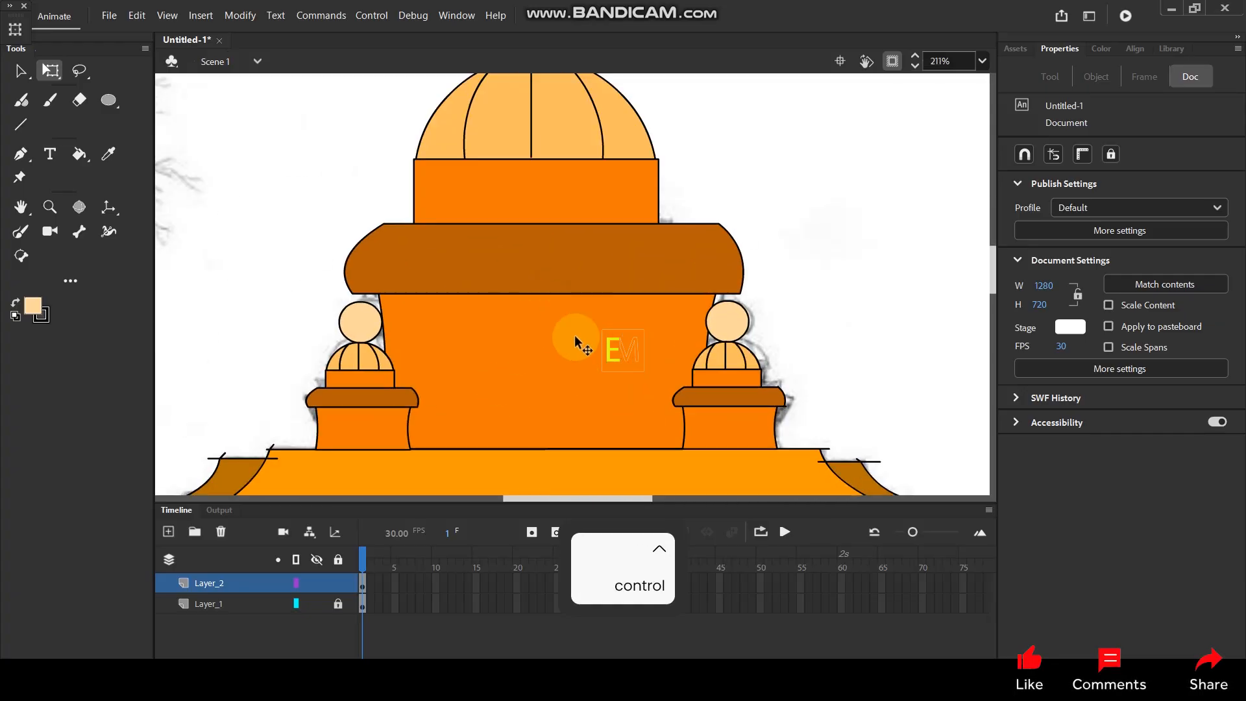
pyautogui.scroll(-3, 544, 287)
pyautogui.scroll(3, 659, 282)
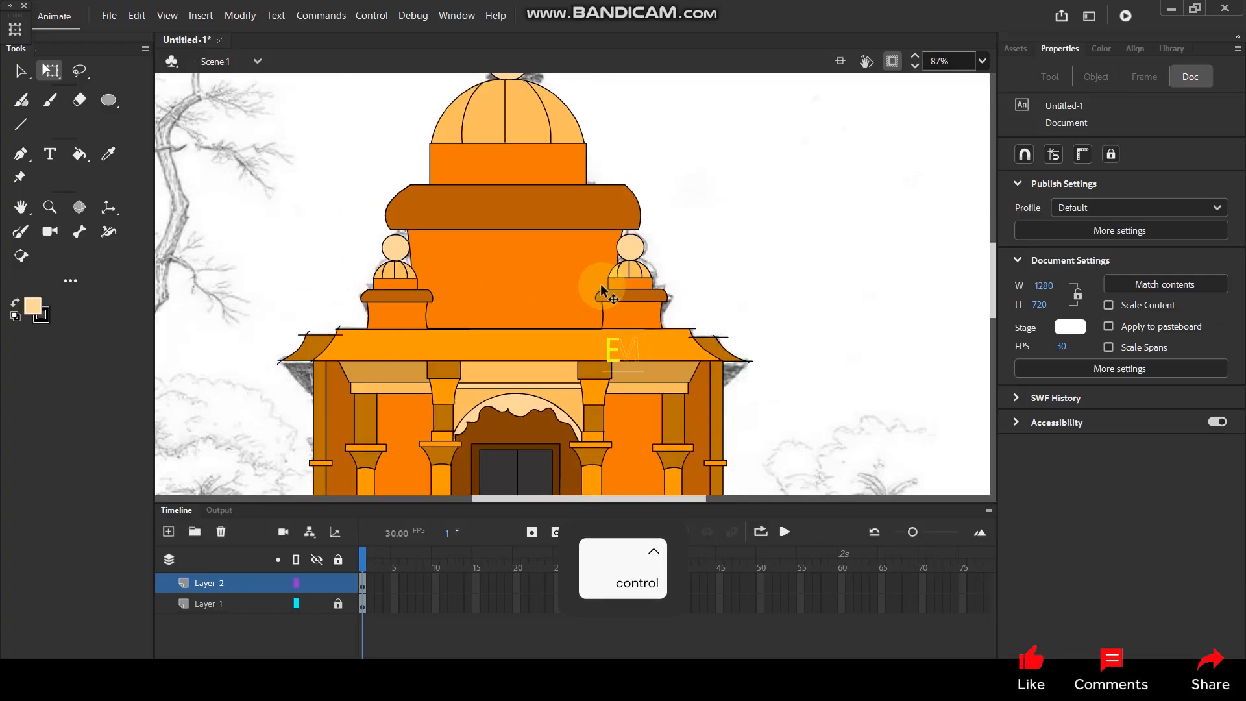
pyautogui.click(106, 102)
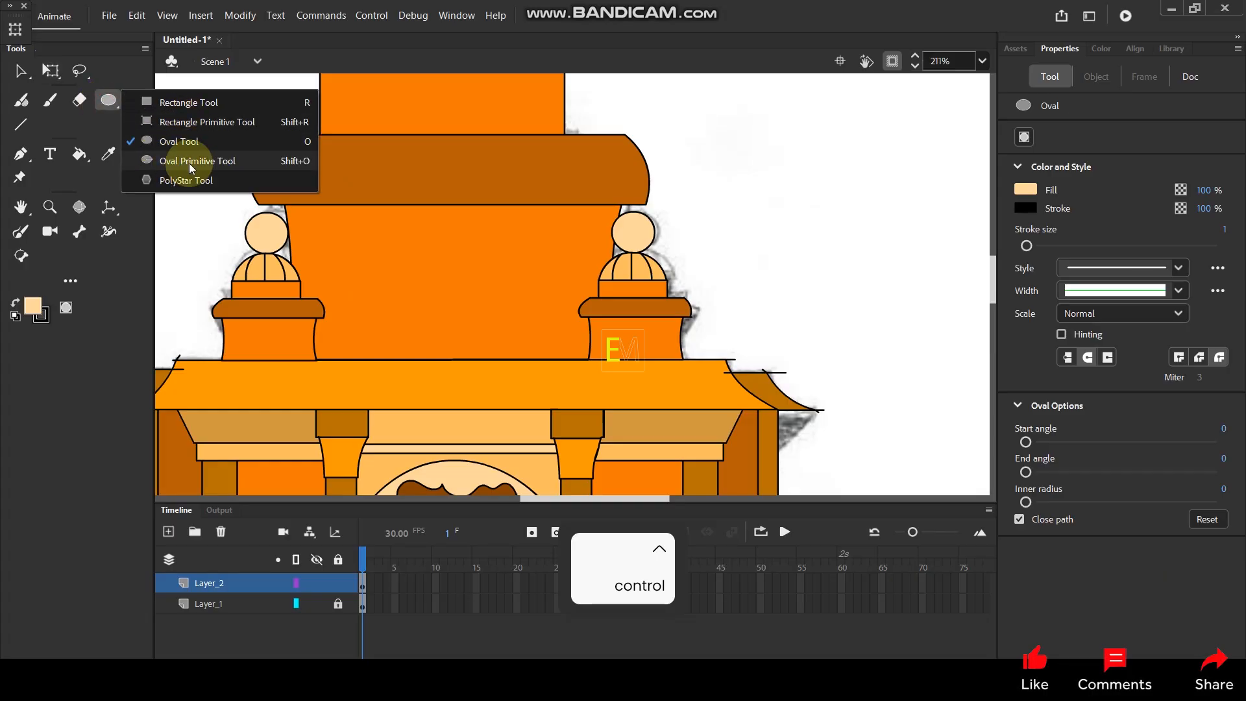
pyautogui.scroll(2, 273, 139)
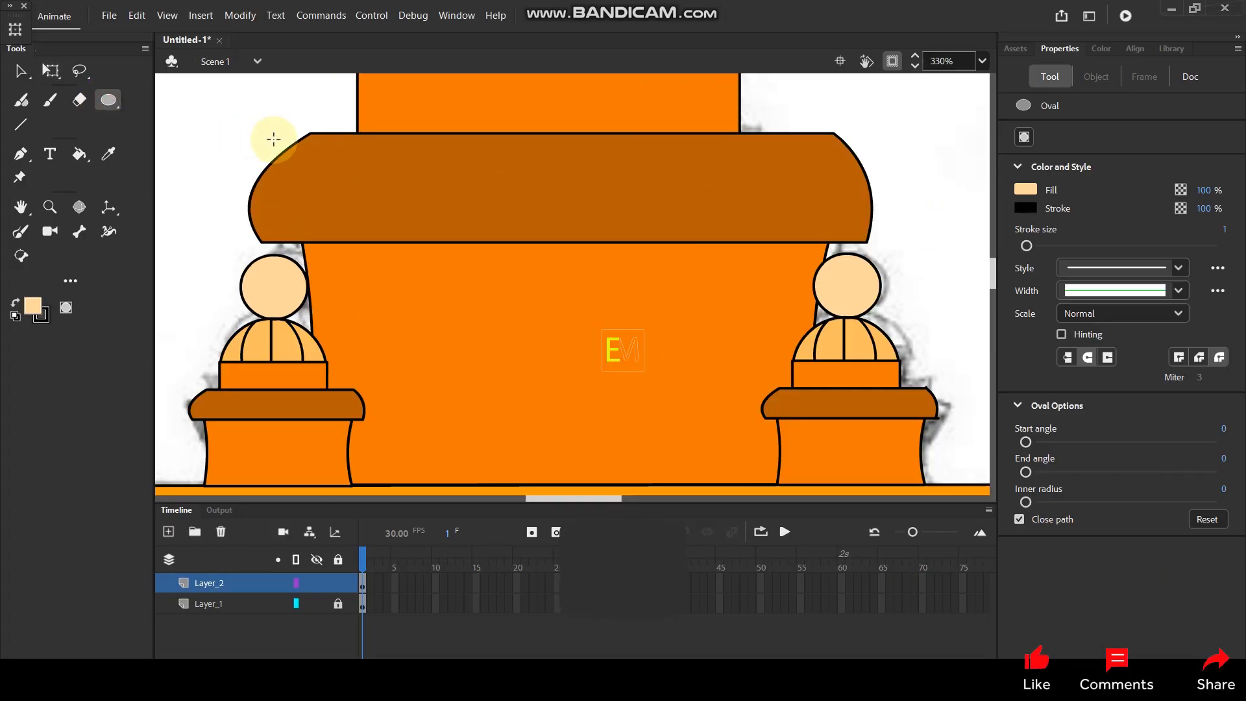
pyautogui.press('ctrl')
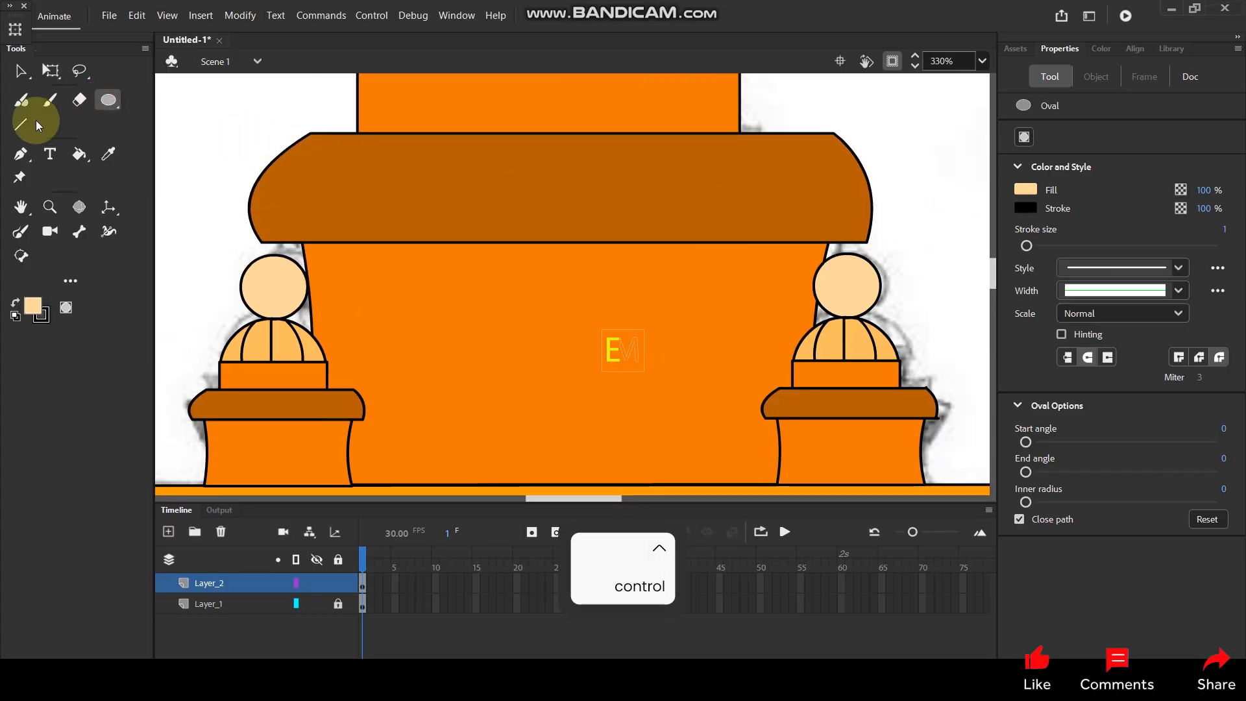
pyautogui.click(20, 231)
pyautogui.moveTo(305, 201)
pyautogui.mouseDown()
pyautogui.moveTo(350, 237)
pyautogui.moveTo(408, 201)
pyautogui.moveTo(447, 231)
pyautogui.moveTo(488, 197)
pyautogui.moveTo(519, 197)
pyautogui.moveTo(552, 226)
pyautogui.moveTo(593, 192)
pyautogui.moveTo(635, 194)
pyautogui.moveTo(666, 220)
pyautogui.moveTo(704, 188)
pyautogui.moveTo(754, 211)
pyautogui.moveTo(758, 227)
pyautogui.moveTo(795, 194)
pyautogui.mouseUp()
pyautogui.moveTo(875, 198); pyautogui.dragTo(875, 198)
pyautogui.hotkey('ctrl', 'z')
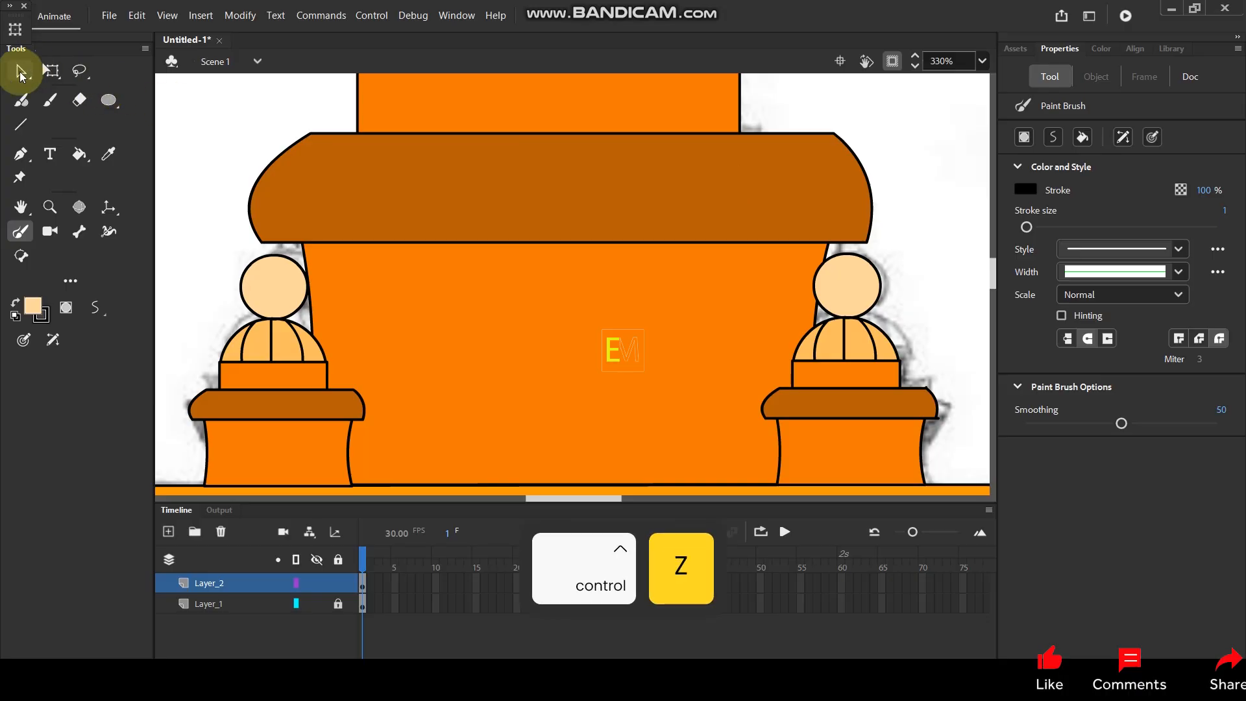
# Enter the large turret's group and paint a scalloped line across the lower part of its brown ledge.
pyautogui.click(20, 72)
pyautogui.doubleClick(500, 209)
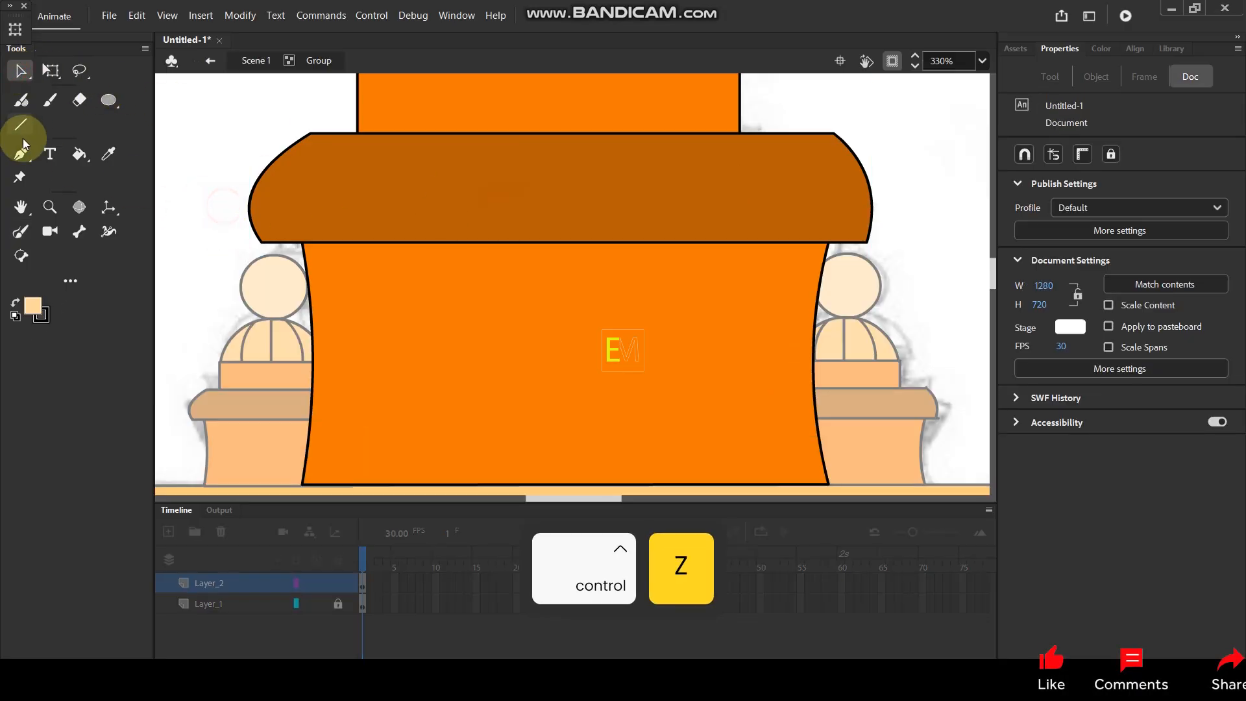
pyautogui.click(20, 232)
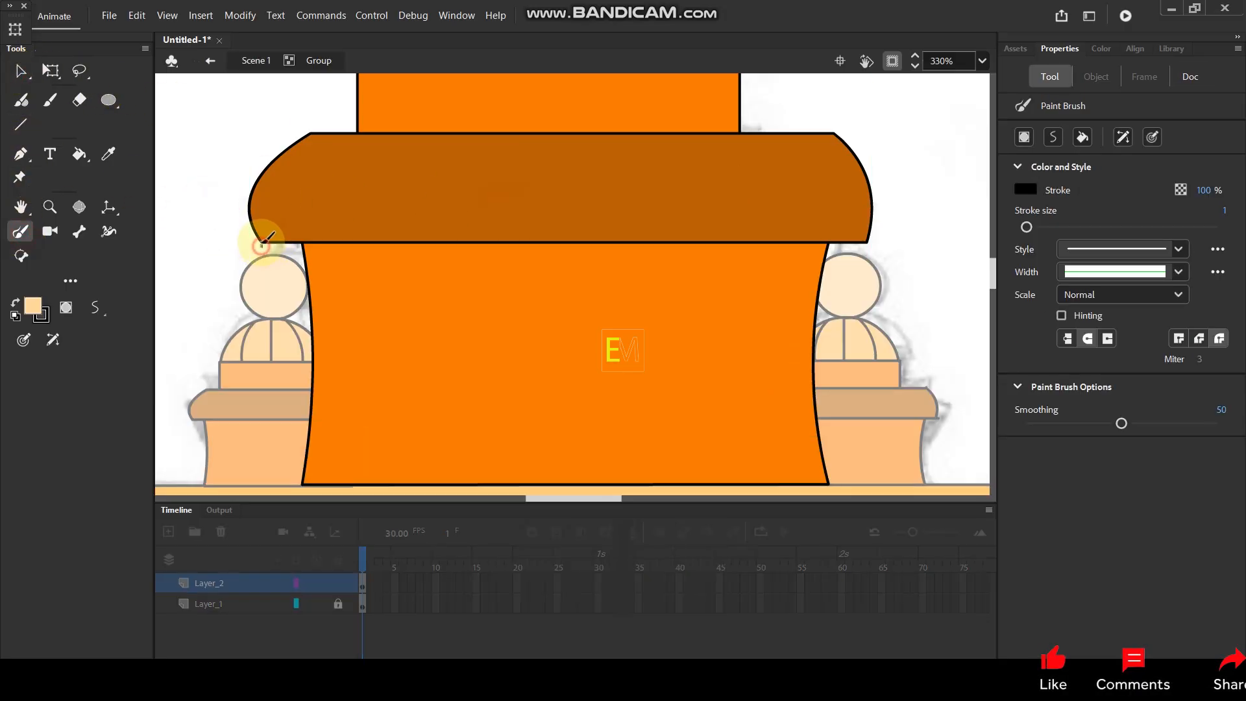
pyautogui.moveTo(293, 209)
pyautogui.mouseDown()
pyautogui.moveTo(344, 228)
pyautogui.moveTo(409, 193)
pyautogui.moveTo(451, 204)
pyautogui.moveTo(473, 233)
pyautogui.moveTo(512, 204)
pyautogui.moveTo(576, 226)
pyautogui.moveTo(631, 189)
pyautogui.moveTo(661, 194)
pyautogui.moveTo(687, 226)
pyautogui.moveTo(706, 201)
pyautogui.moveTo(744, 195)
pyautogui.moveTo(784, 222)
pyautogui.moveTo(884, 206)
pyautogui.mouseUp()
# Fill the area below the ledge's scalloped line with the light orange sampled from the dome.
pyautogui.scroll(-5, 556, 195)
pyautogui.scroll(3, 557, 195)
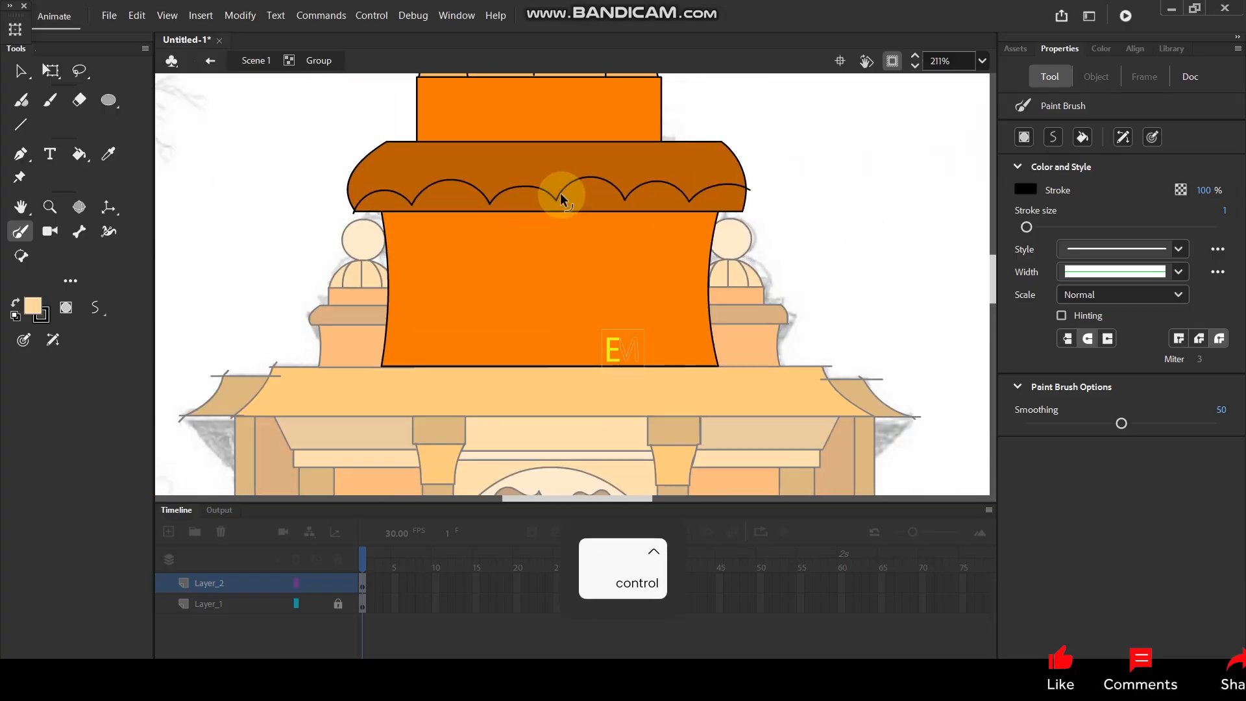
pyautogui.moveTo(568, 192); pyautogui.dragTo(559, 250)
pyautogui.press('k')
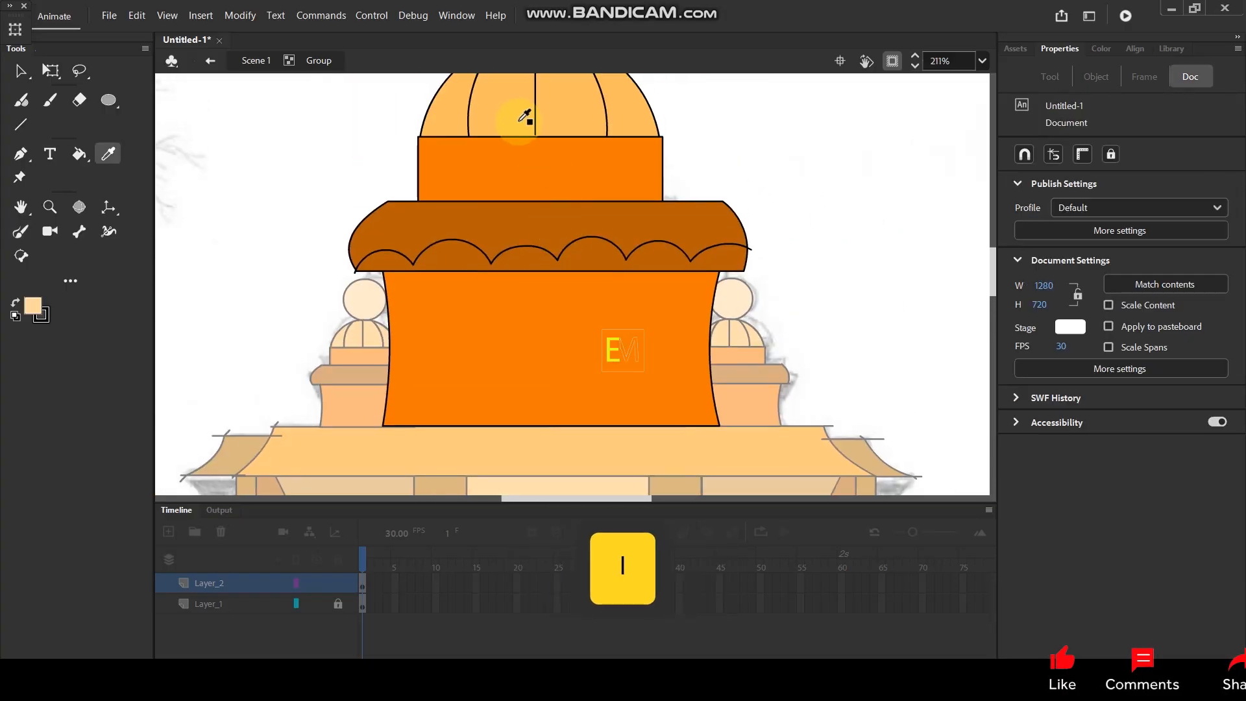
pyautogui.click(450, 255)
# Delete the overshooting ends of the scalloped line at both sides of the ledge.
pyautogui.click(20, 71)
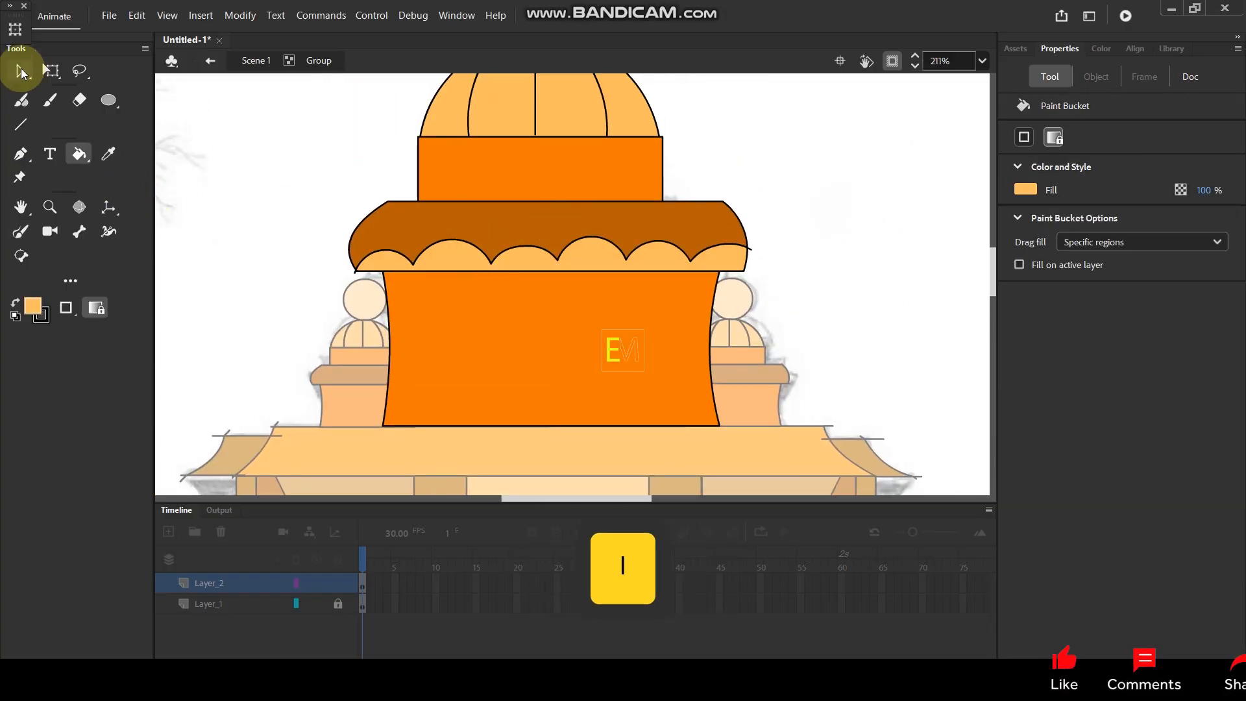
pyautogui.click(374, 313)
pyautogui.click(355, 275)
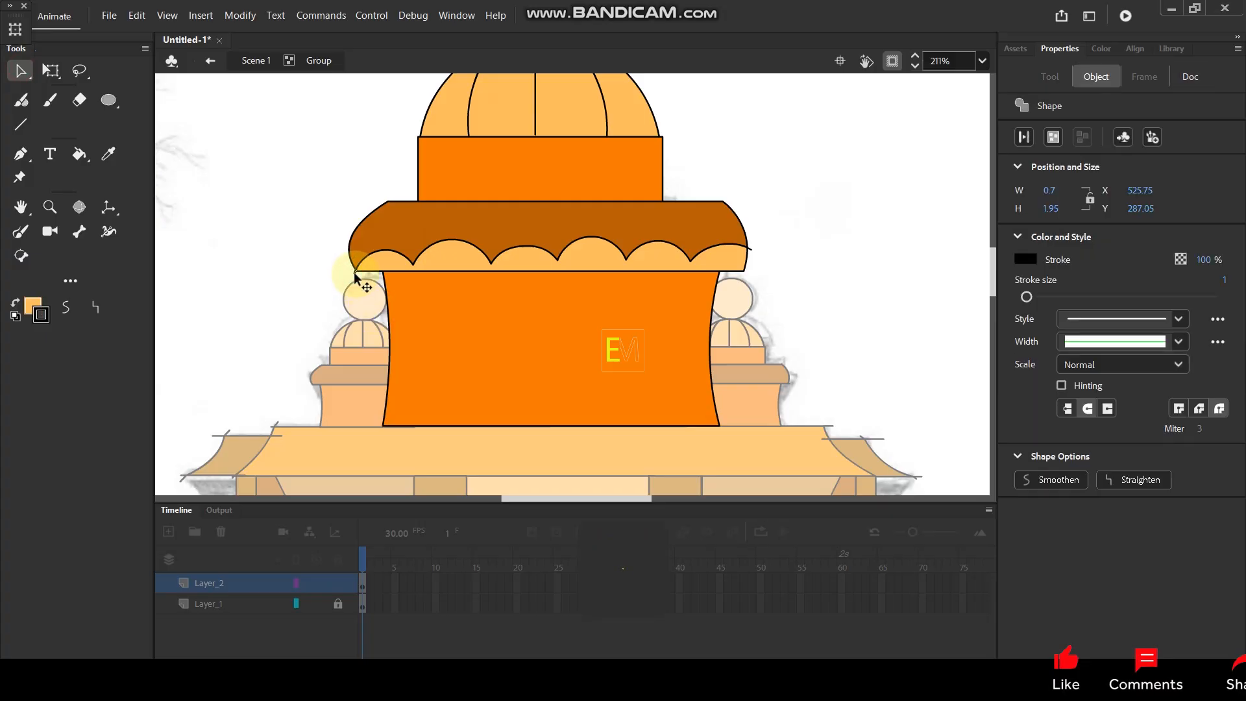
pyautogui.press('BackSpace')
pyautogui.click(752, 250)
pyautogui.press('Delete')
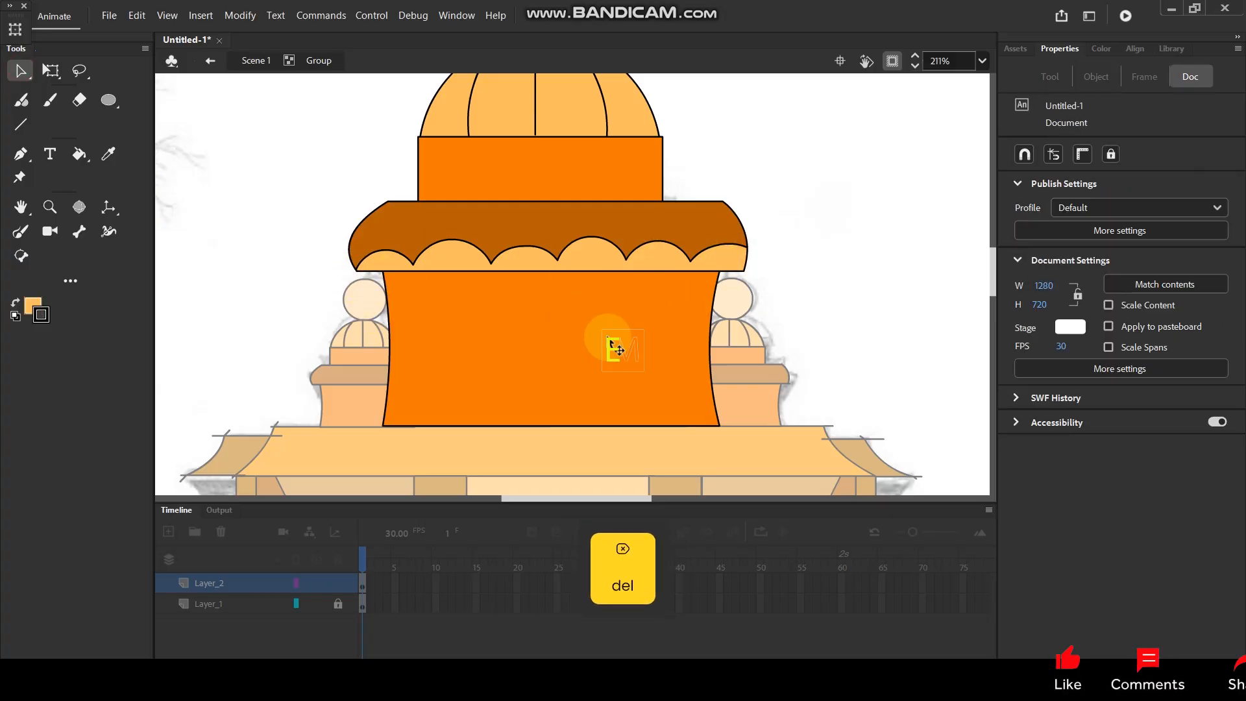
# Draw two vertical lines and a horizontal line across their tops as a rectangular frame on the large turret's base.
pyautogui.moveTo(605, 323); pyautogui.dragTo(585, 252)
pyautogui.scroll(1, 526, 275)
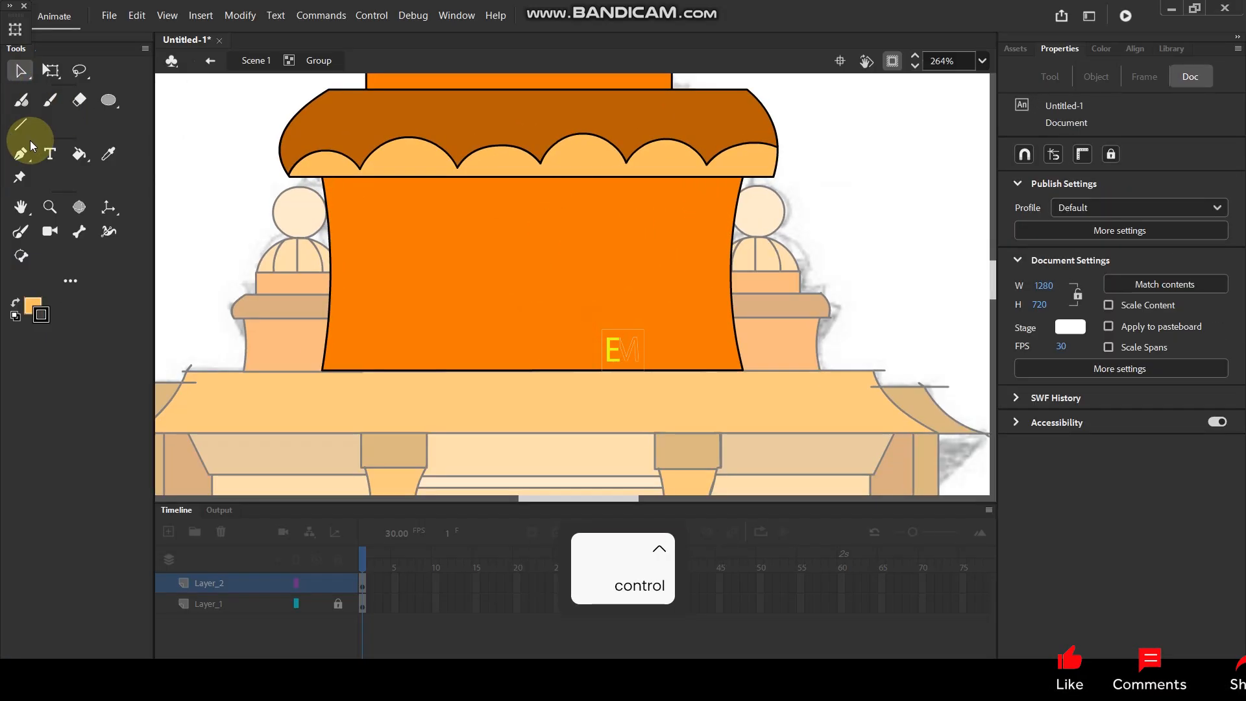
pyautogui.click(24, 123)
pyautogui.moveTo(418, 232); pyautogui.dragTo(422, 391)
pyautogui.moveTo(650, 224); pyautogui.dragTo(643, 381)
pyautogui.moveTo(403, 237); pyautogui.dragTo(664, 255)
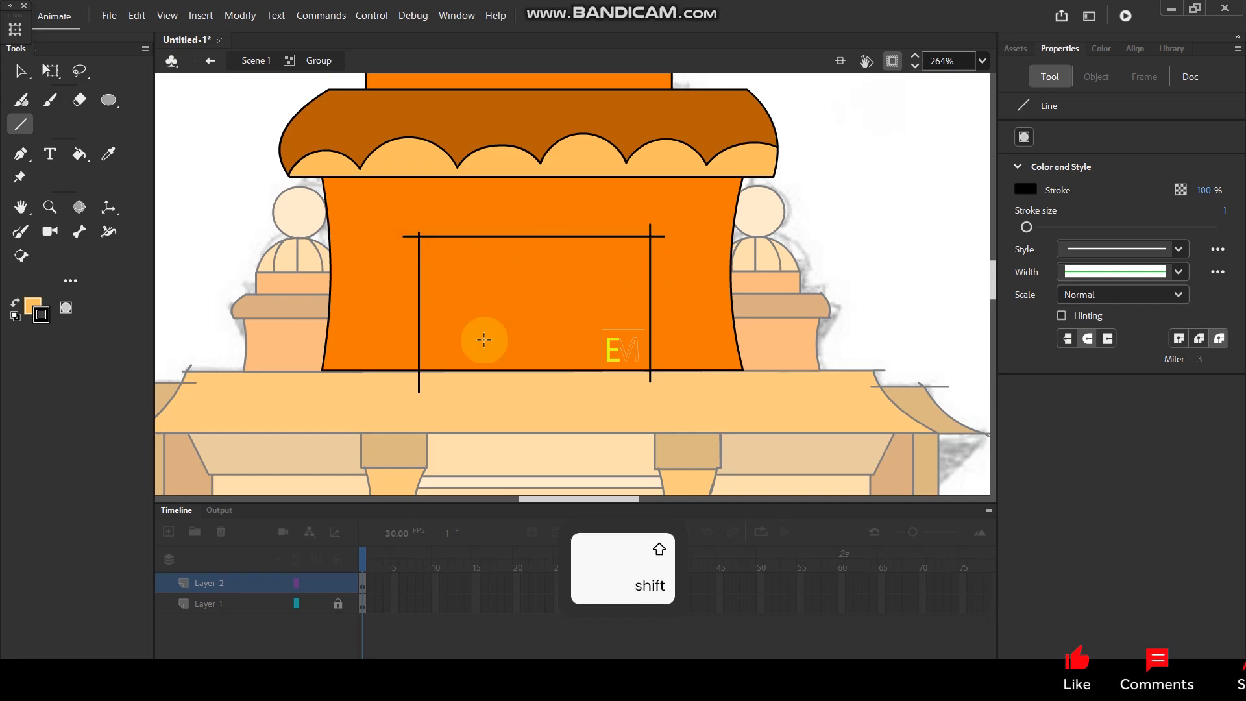
# Delete the ends of the frame's two vertical lines that overshoot the base's bottom edge.
pyautogui.click(19, 70)
pyautogui.click(419, 381)
pyautogui.press('Delete')
pyautogui.click(649, 379)
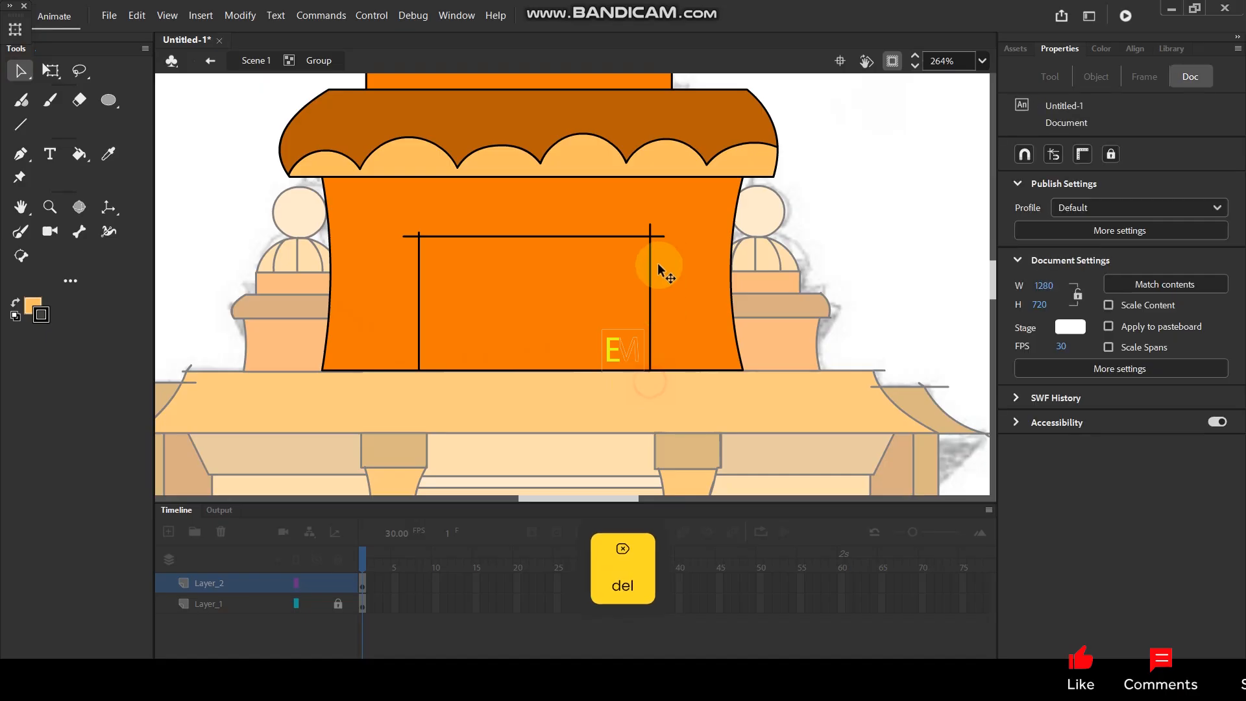
pyautogui.press('Delete')
# Delete the overshooting line ends at the frame's two upper corners.
pyautogui.click(657, 237)
pyautogui.press('Delete')
pyautogui.click(650, 226)
pyautogui.press('Delete')
pyautogui.click(410, 238)
pyautogui.press('Delete')
pyautogui.click(417, 229)
pyautogui.press('Delete')
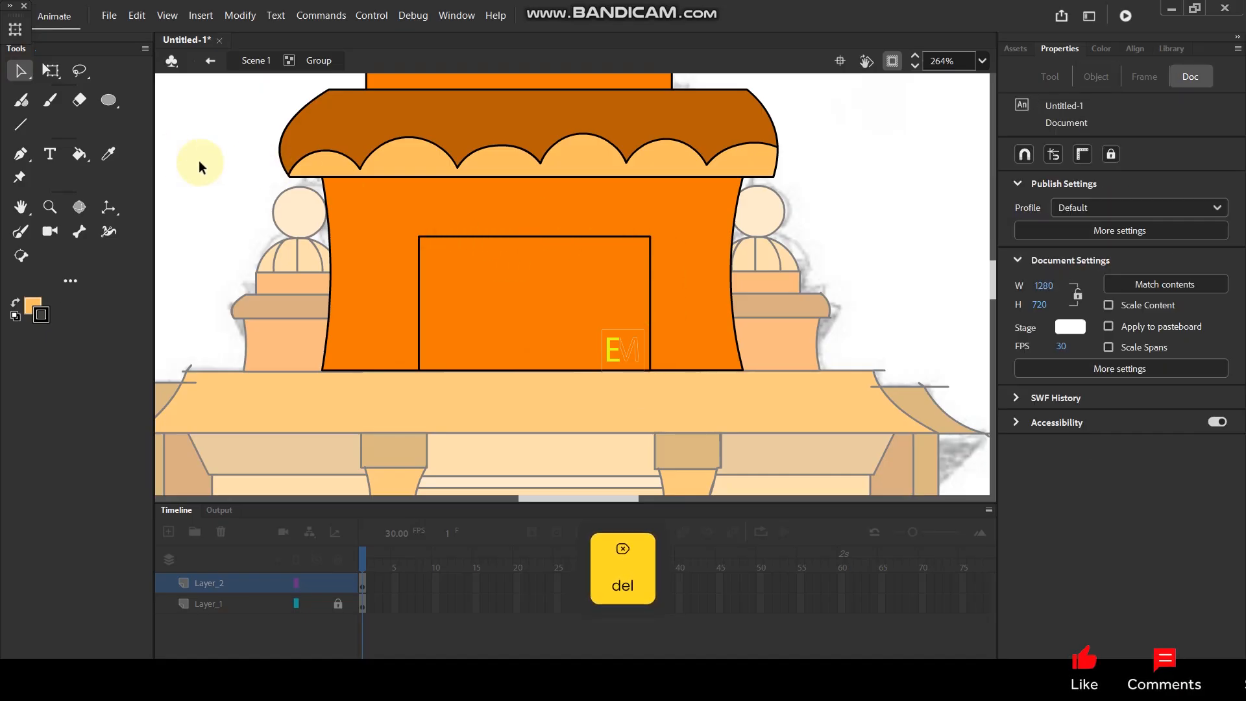
# Duplicate the three lines of the rectangular frame on the large tower's base and paste them in place.
pyautogui.doubleClick(245, 161)
pyautogui.scroll(-5, 466, 260)
pyautogui.scroll(3, 508, 244)
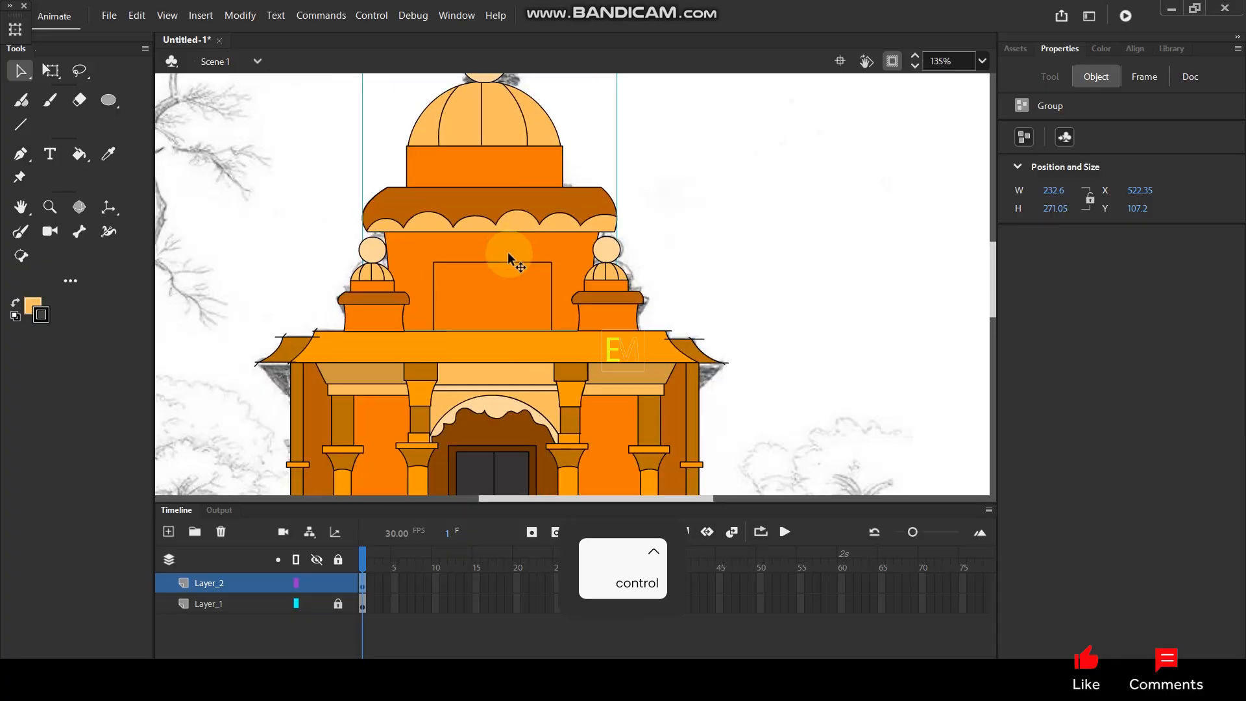
pyautogui.scroll(1, 508, 244)
pyautogui.doubleClick(488, 268)
pyautogui.scroll(4, 488, 266)
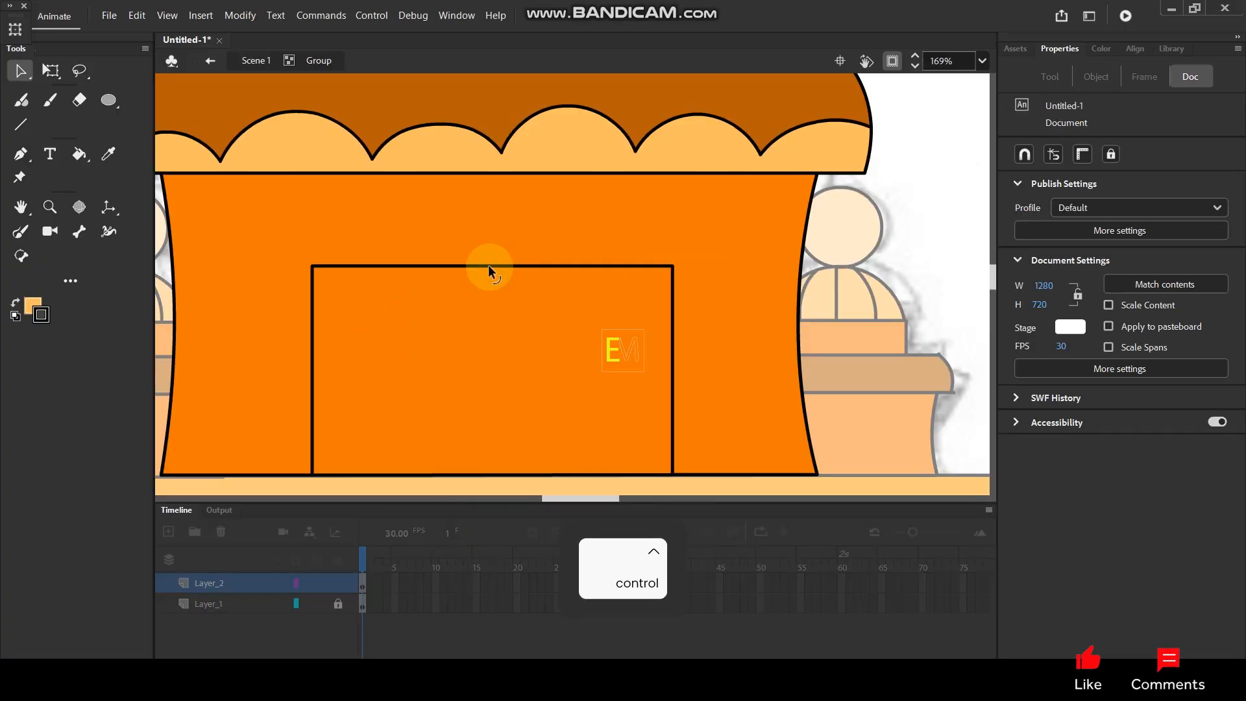
pyautogui.doubleClick(488, 266)
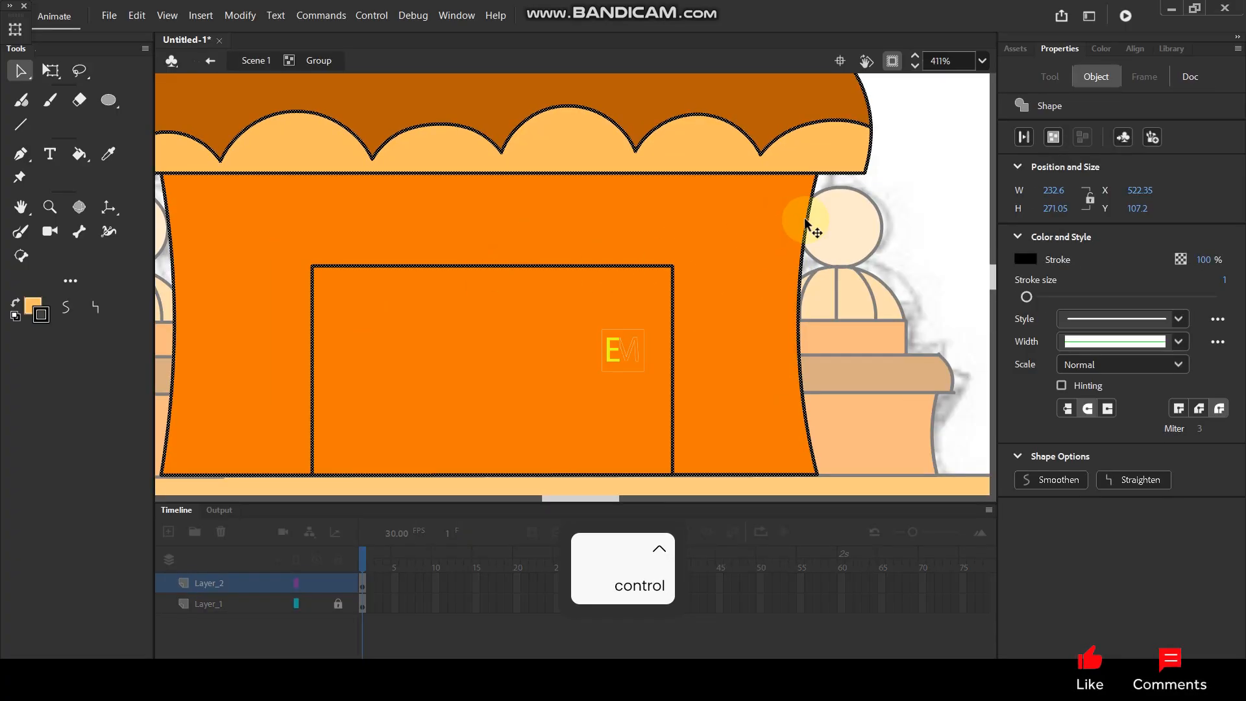
pyautogui.click(926, 178)
pyautogui.click(674, 342)
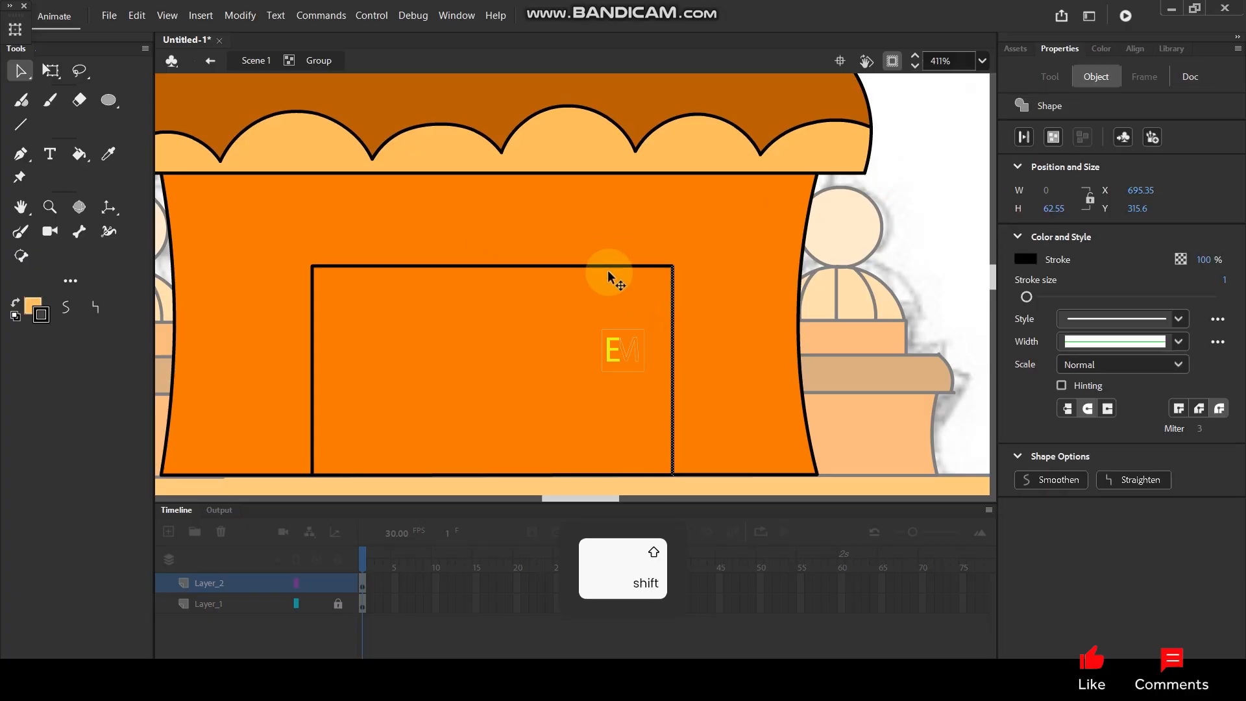
pyautogui.keyDown('shift'); pyautogui.click(607, 266); pyautogui.keyUp('shift')
pyautogui.keyDown('shift'); pyautogui.click(312, 327); pyautogui.keyUp('shift')
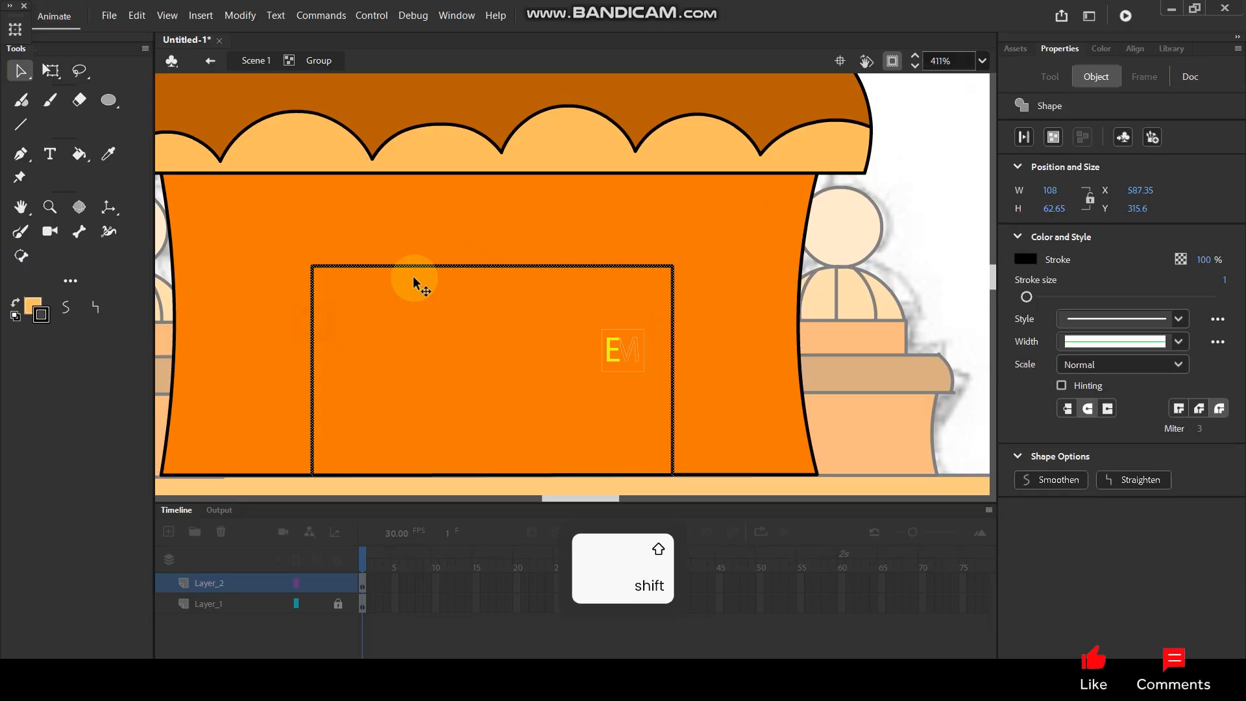
pyautogui.hotkey('ctrl', 'shift', 'v')
# Scale the copied frame down inside the original and move it to rest on the base's bottom edge.
pyautogui.click(51, 70)
pyautogui.moveTo(674, 263); pyautogui.dragTo(609, 296)
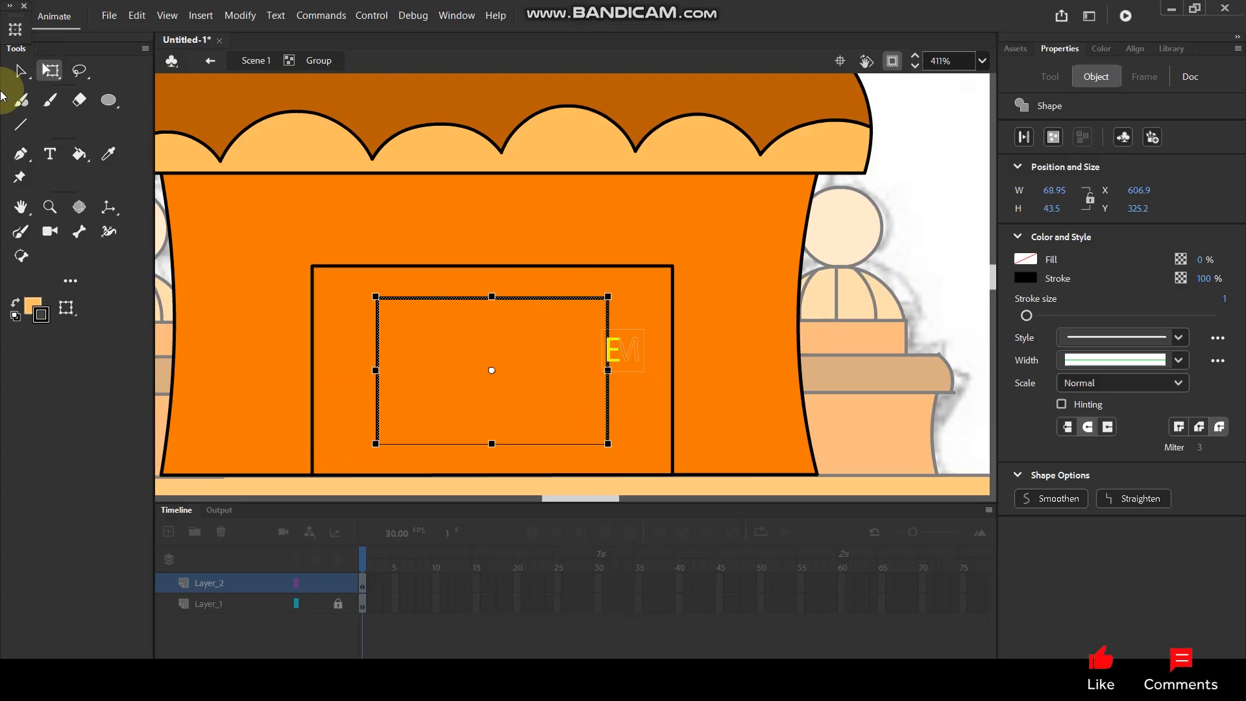
pyautogui.click(18, 71)
pyautogui.moveTo(523, 302); pyautogui.dragTo(518, 334)
pyautogui.click(908, 236)
# Fill the inner frame with the light peach sampled from the ball on top of the dome.
pyautogui.scroll(-5, 458, 200)
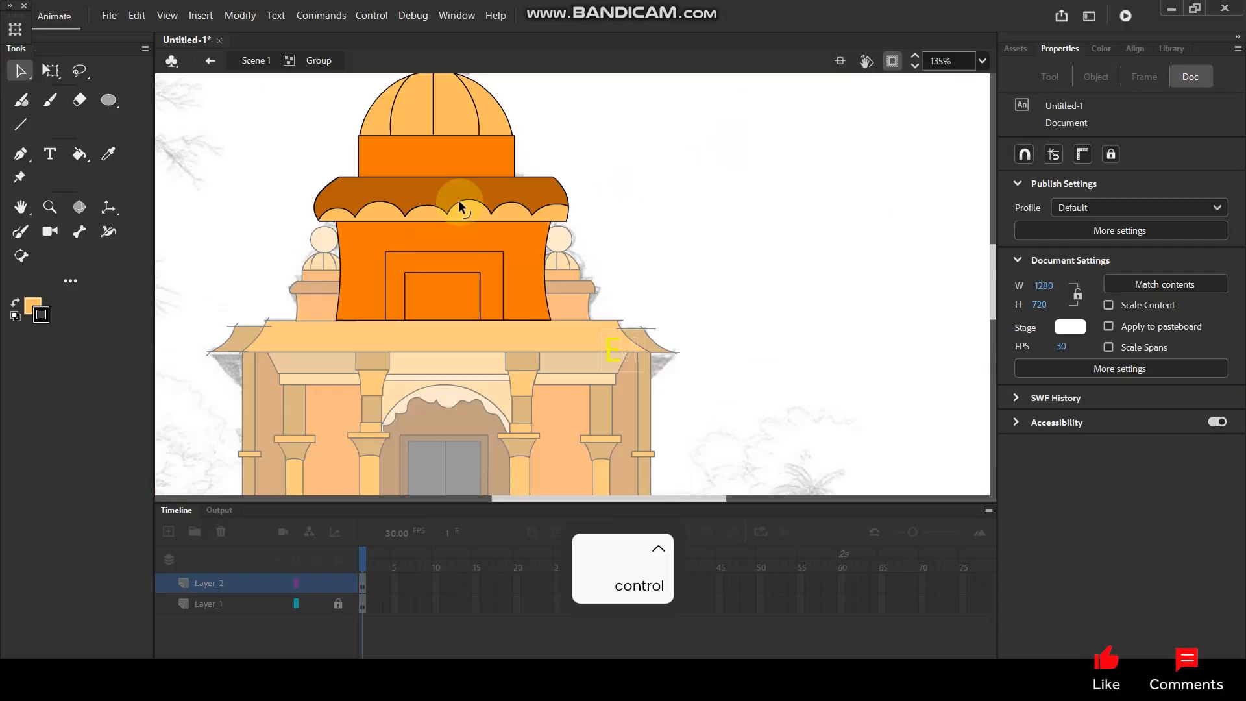
pyautogui.moveTo(458, 200); pyautogui.dragTo(490, 281)
pyautogui.press('i')
pyautogui.click(460, 127)
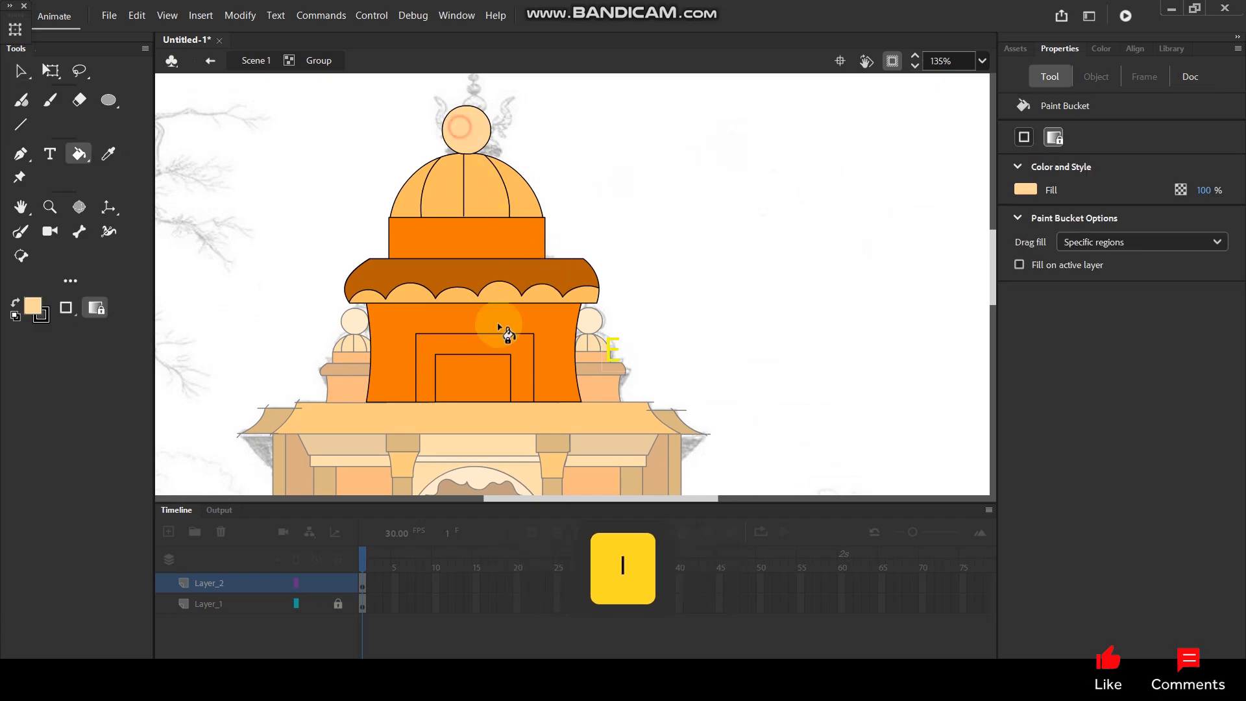
pyautogui.click(484, 383)
# Brush a curved shading line across the ball above the dome and fill its right-hand crescent with the band's orange.
pyautogui.moveTo(496, 251); pyautogui.dragTo(528, 324)
pyautogui.scroll(3, 486, 254)
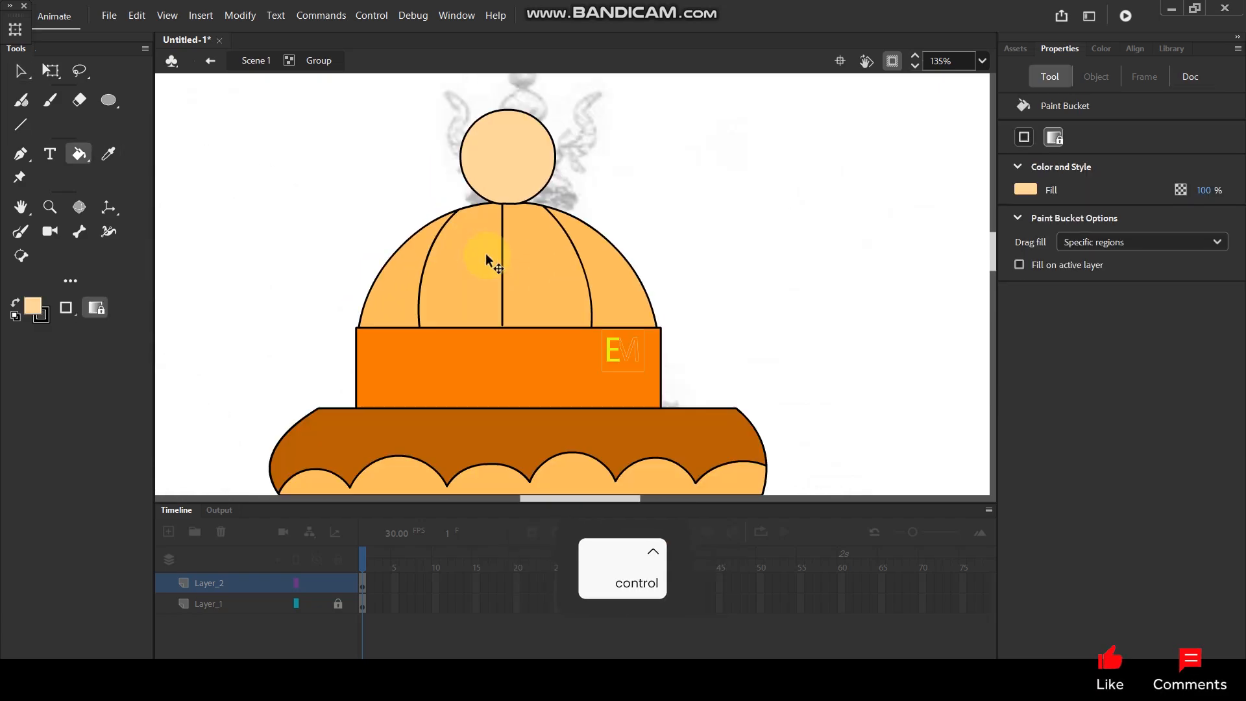
pyautogui.scroll(2, 513, 204)
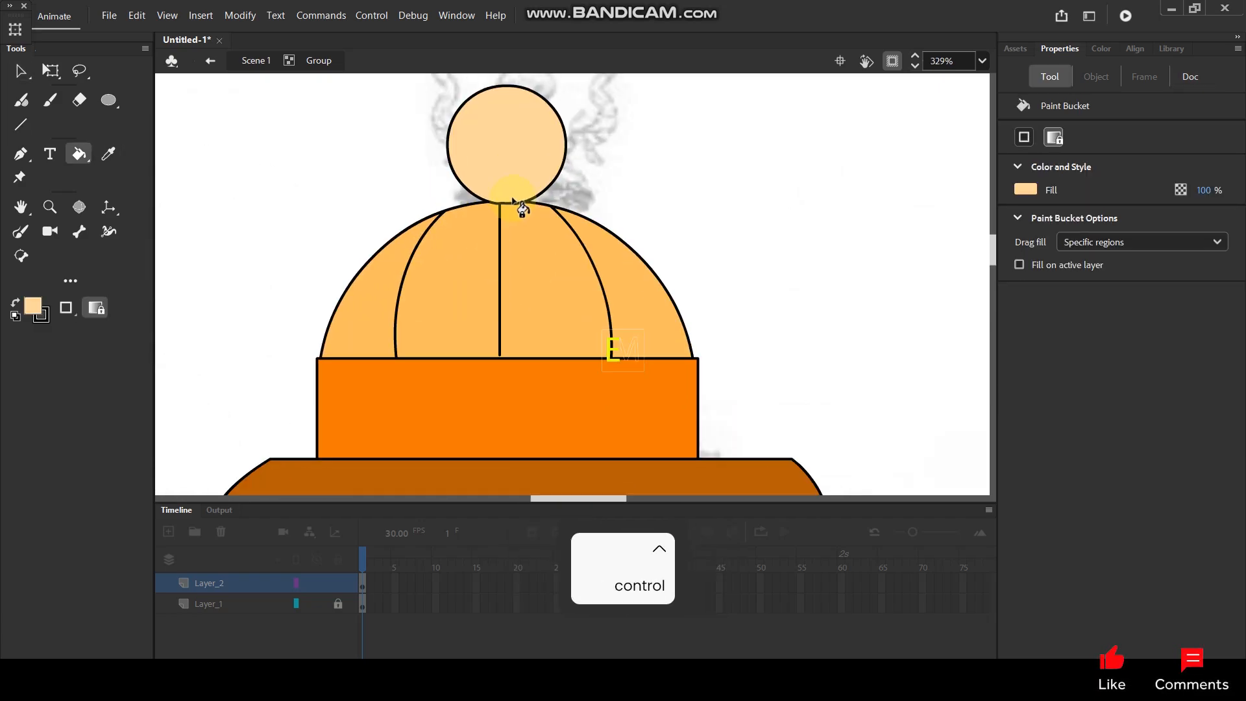
pyautogui.press('y')
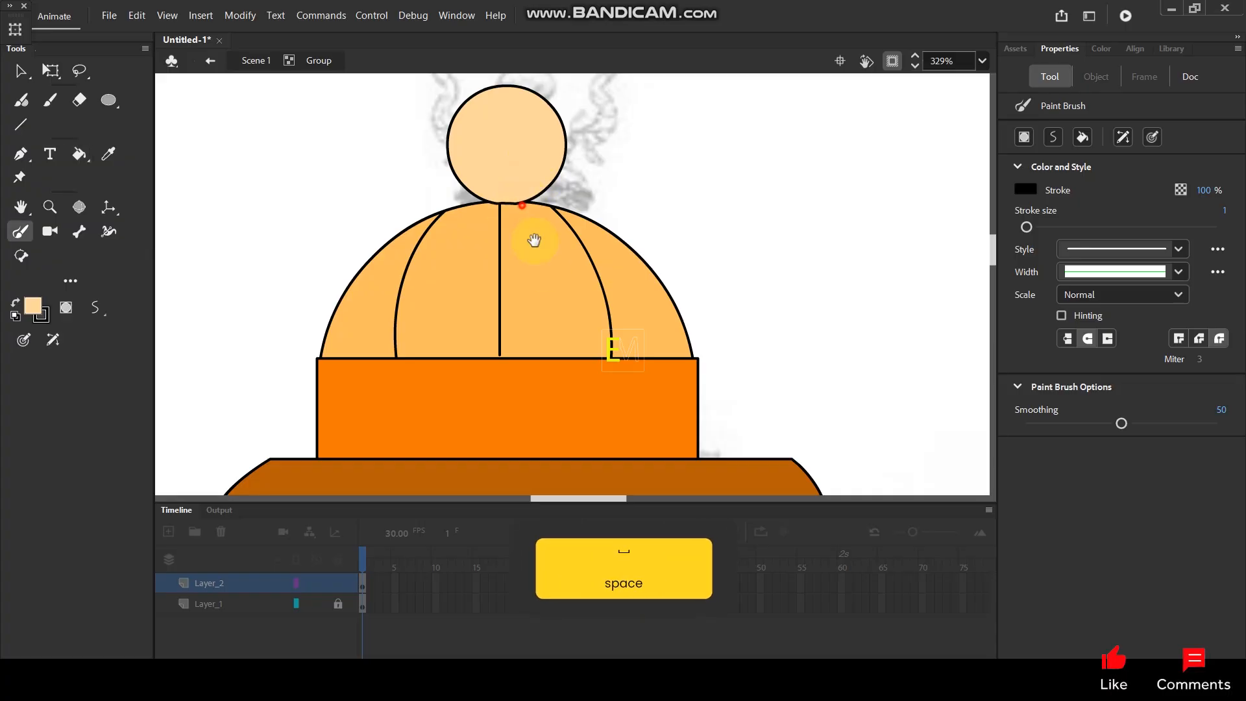
pyautogui.moveTo(521, 202); pyautogui.dragTo(539, 268)
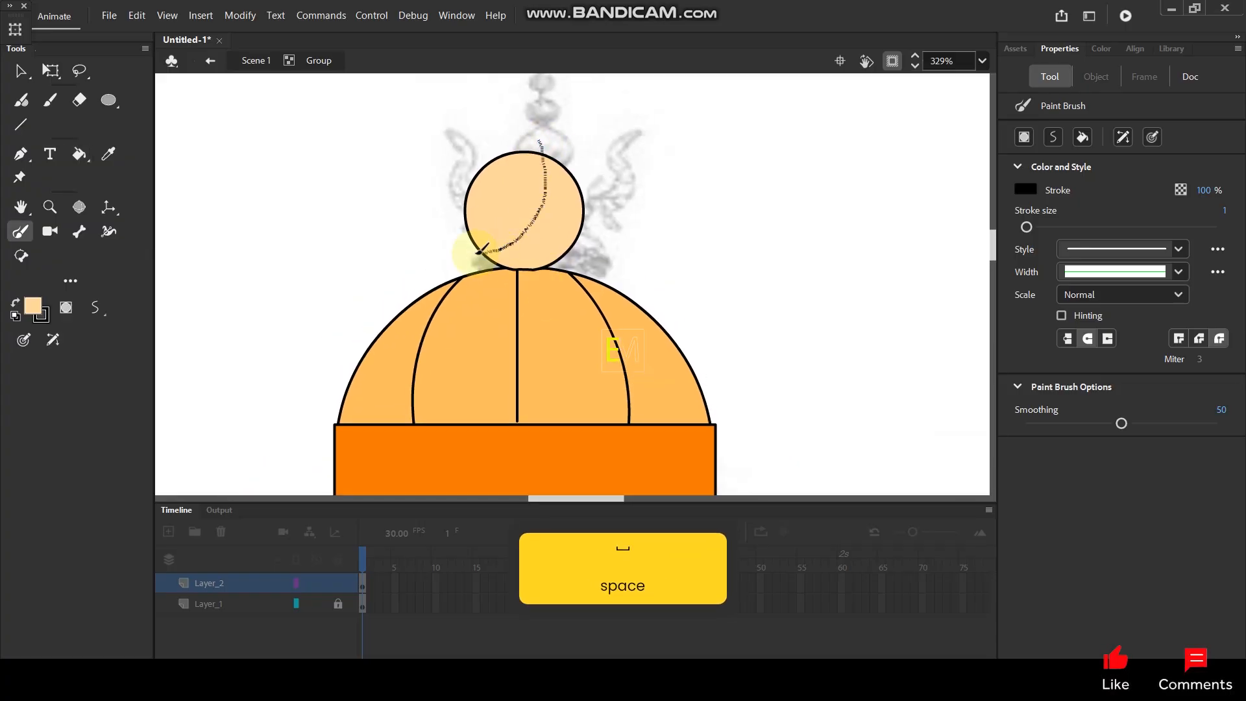
pyautogui.press('i')
pyautogui.click(555, 442)
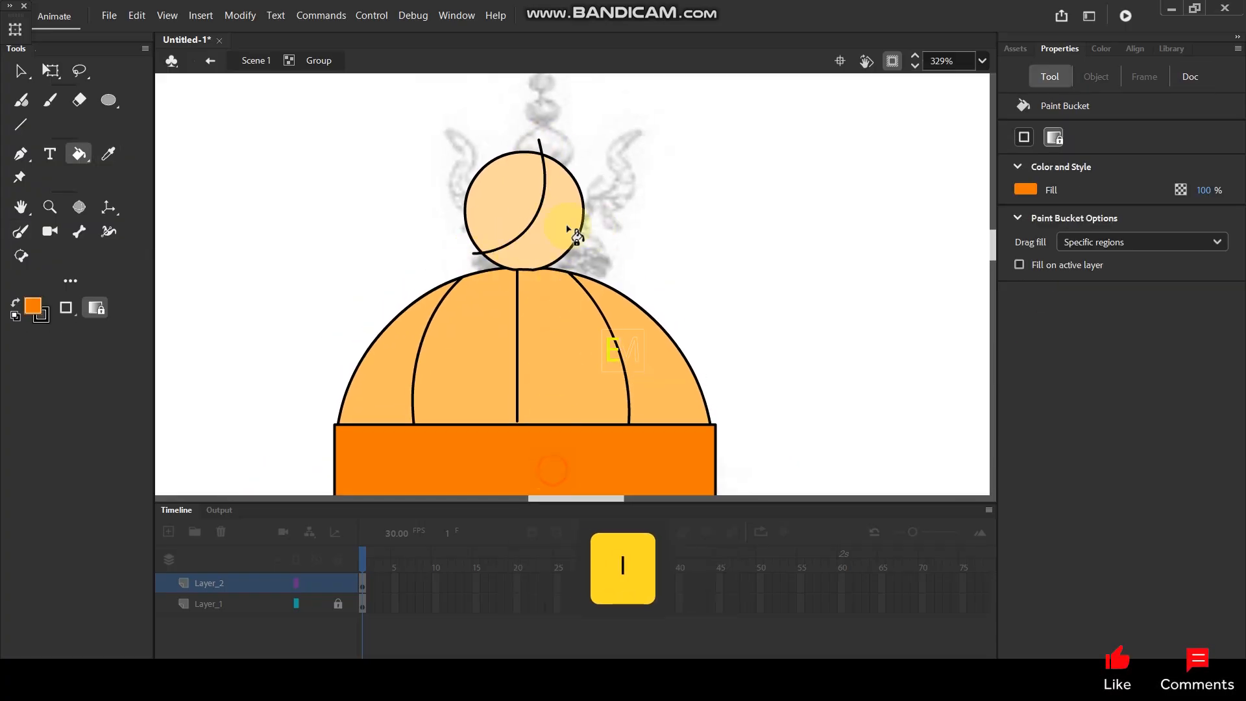
pyautogui.click(548, 229)
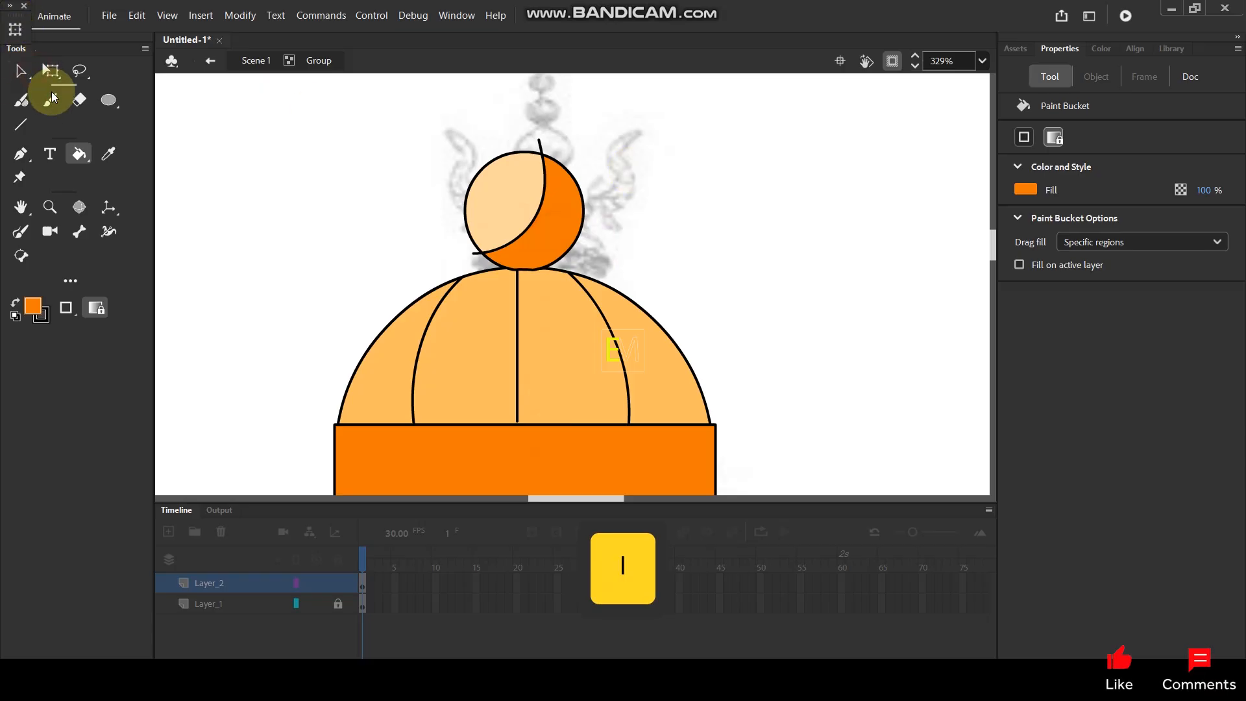
# Delete the shading curve's stroke and its overshooting ends from the ball, and return to the main scene.
pyautogui.click(20, 74)
pyautogui.click(541, 199)
pyautogui.press('Delete')
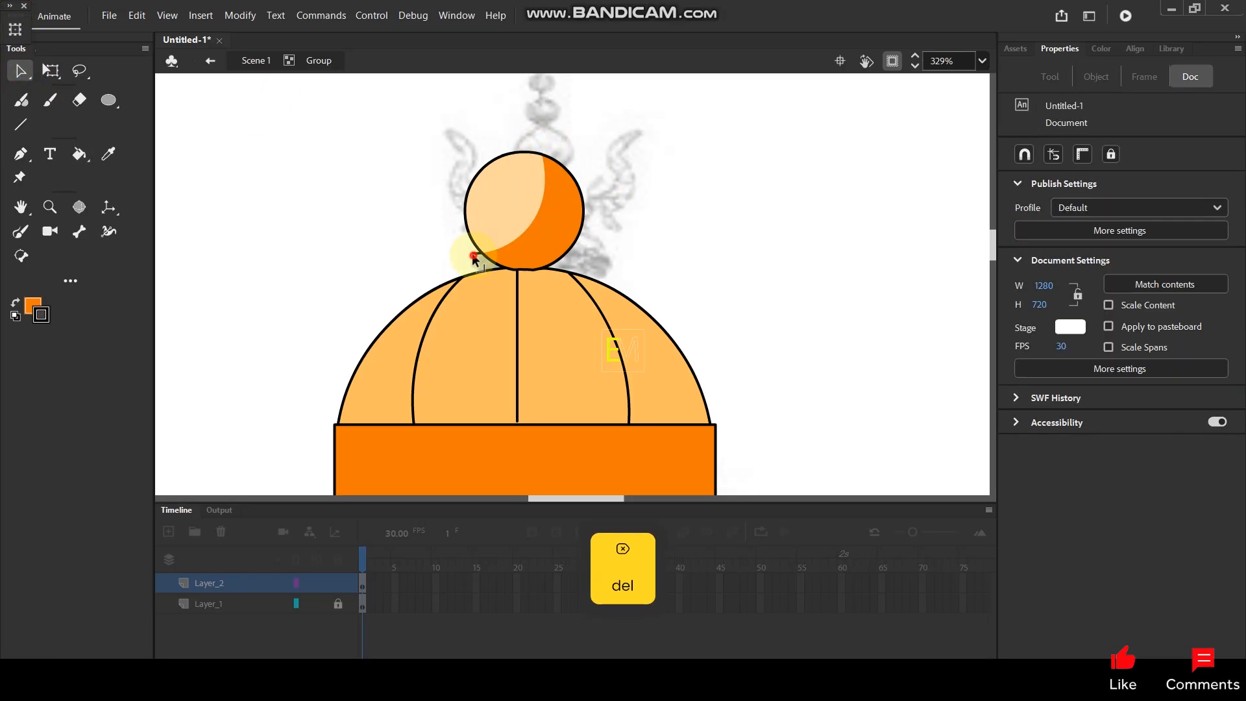
pyautogui.doubleClick(669, 184)
pyautogui.keyDown('ctrl'); pyautogui.scroll(-6, 617, 131); pyautogui.keyUp('ctrl')
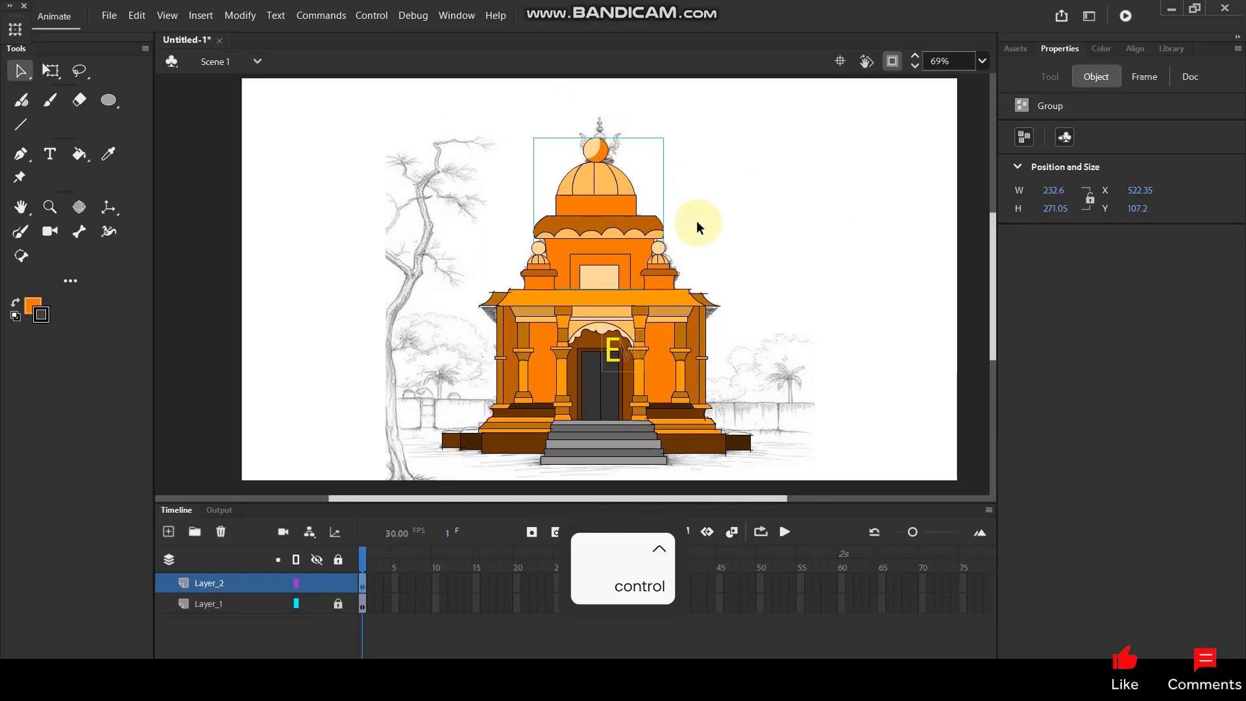
pyautogui.click(701, 226)
# Delete all the overshooting line ends at the corners of the temple roof's right eave.
pyautogui.keyDown('ctrl'); pyautogui.scroll(4, 733, 272); pyautogui.keyUp('ctrl')
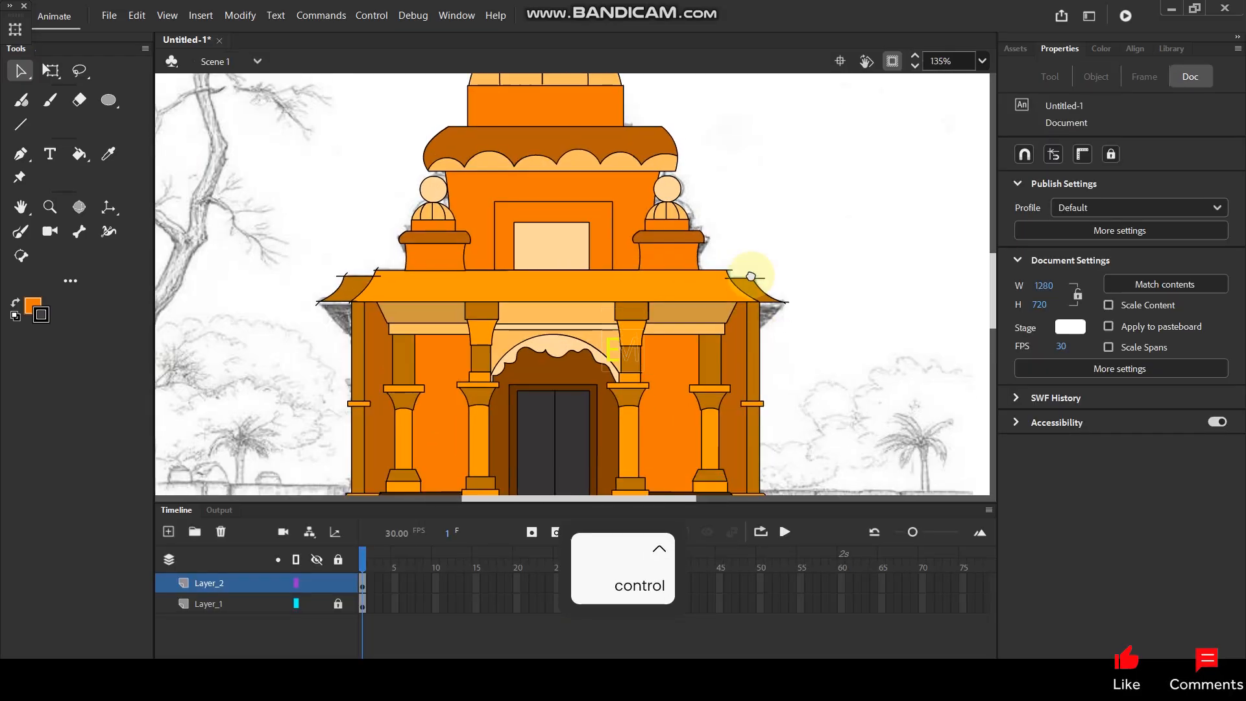
pyautogui.scroll(-1, 756, 266)
pyautogui.keyDown('ctrl'); pyautogui.scroll(6, 773, 224); pyautogui.keyUp('ctrl')
pyautogui.click(807, 266)
pyautogui.press('Delete')
pyautogui.click(807, 266)
pyautogui.press('Delete')
pyautogui.click(719, 189)
pyautogui.press('Delete')
pyautogui.click(705, 185)
pyautogui.press('Delete')
pyautogui.click(639, 164)
pyautogui.press('Delete')
pyautogui.click(630, 189)
pyautogui.press('Delete')
# Delete the overshooting line ends at the upper corners of the roof's left eave.
pyautogui.moveTo(470, 294); pyautogui.dragTo(913, 286)
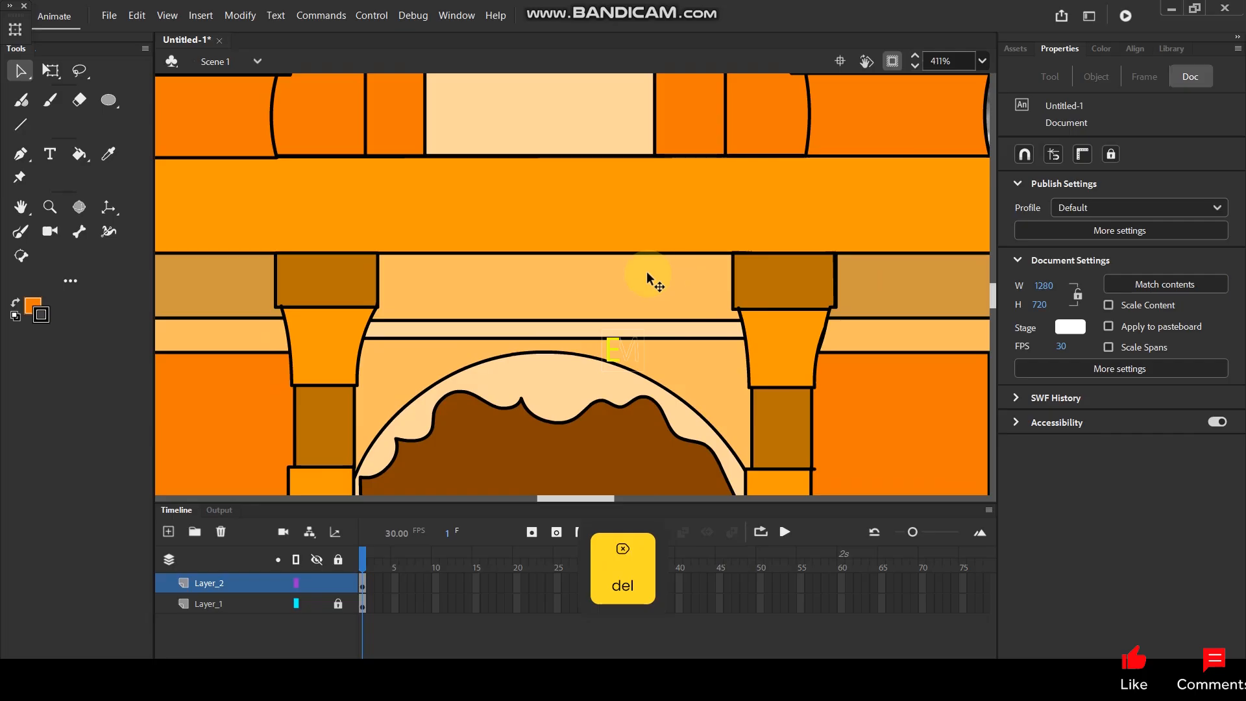
pyautogui.scroll(-5, 574, 214)
pyautogui.scroll(5, 333, 208)
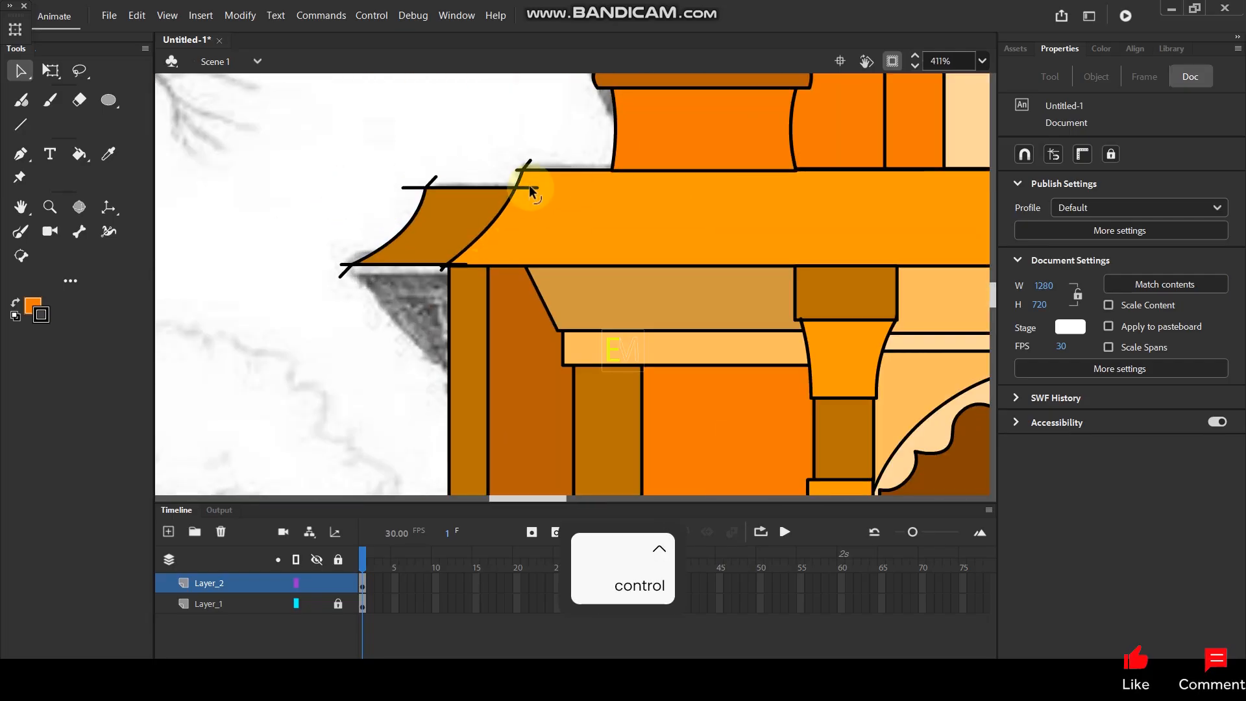
pyautogui.click(538, 199)
pyautogui.click(535, 189)
pyautogui.press('Delete')
pyautogui.click(527, 161)
pyautogui.press('Delete')
pyautogui.click(403, 189)
pyautogui.press('Delete')
# Delete the overshooting line ends along the bottom edge of the roof's left eave.
pyautogui.click(344, 273)
pyautogui.press('Delete')
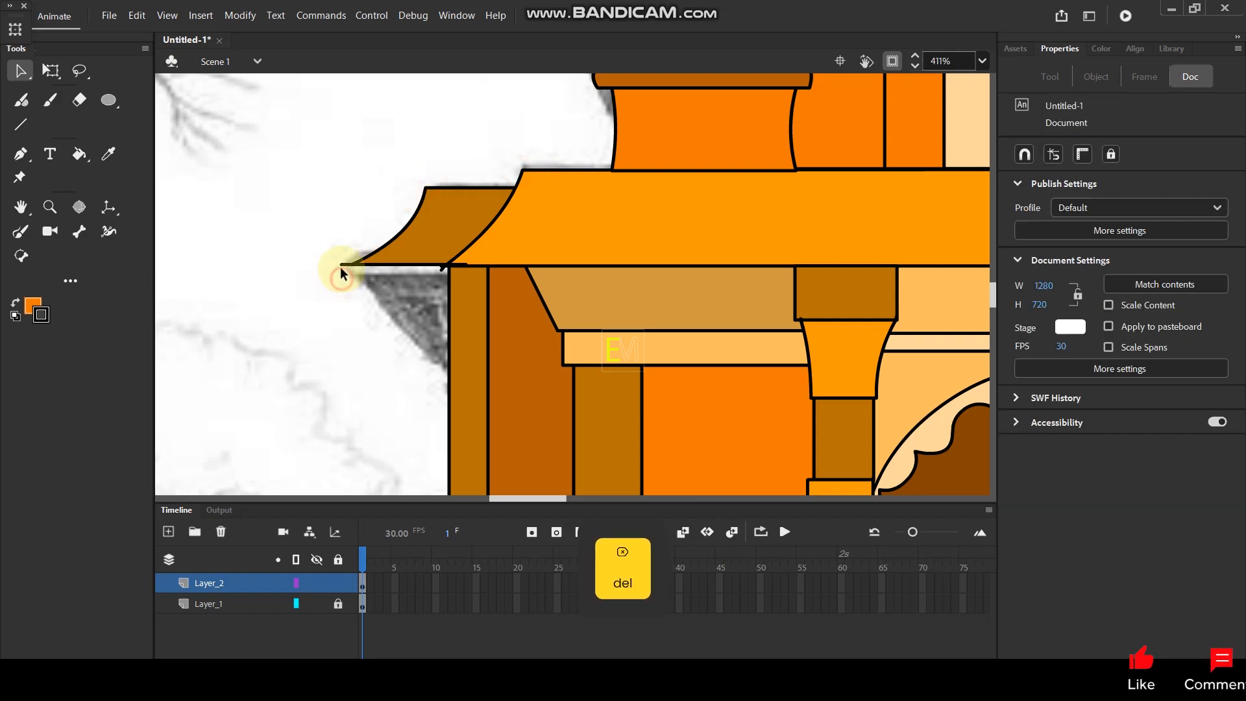
pyautogui.click(338, 265)
pyautogui.press('Delete')
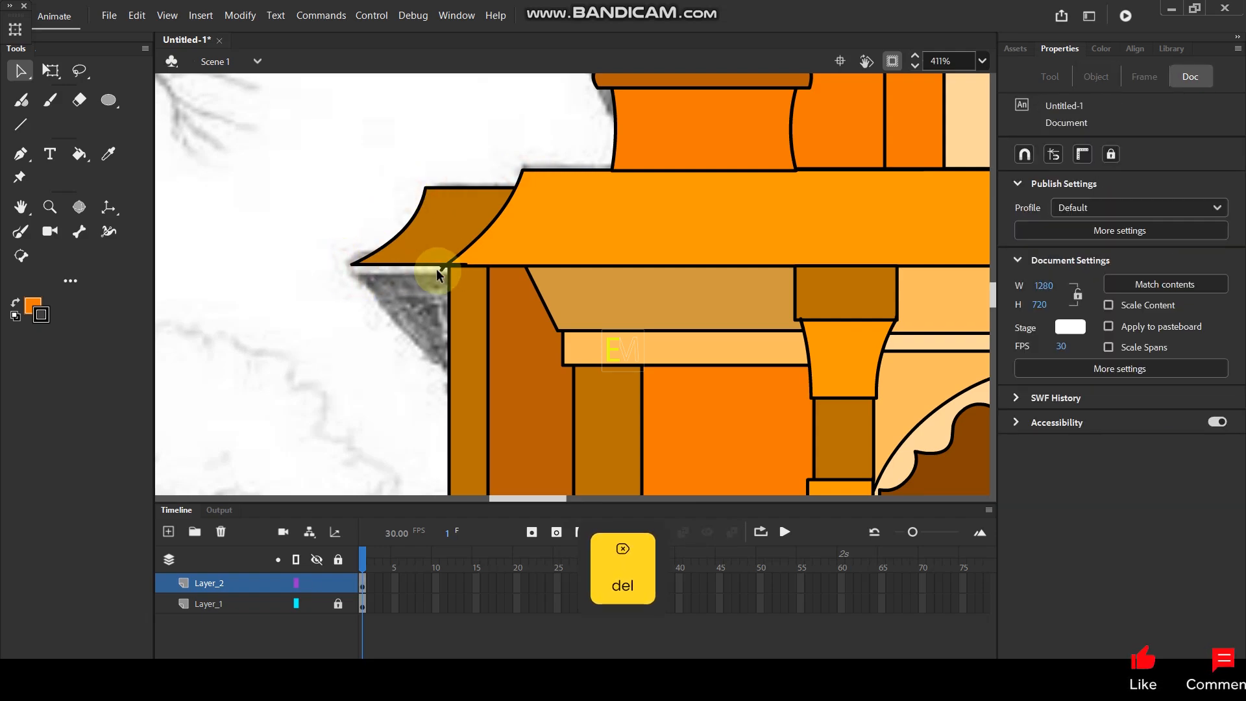
pyautogui.click(411, 294)
pyautogui.press('Delete')
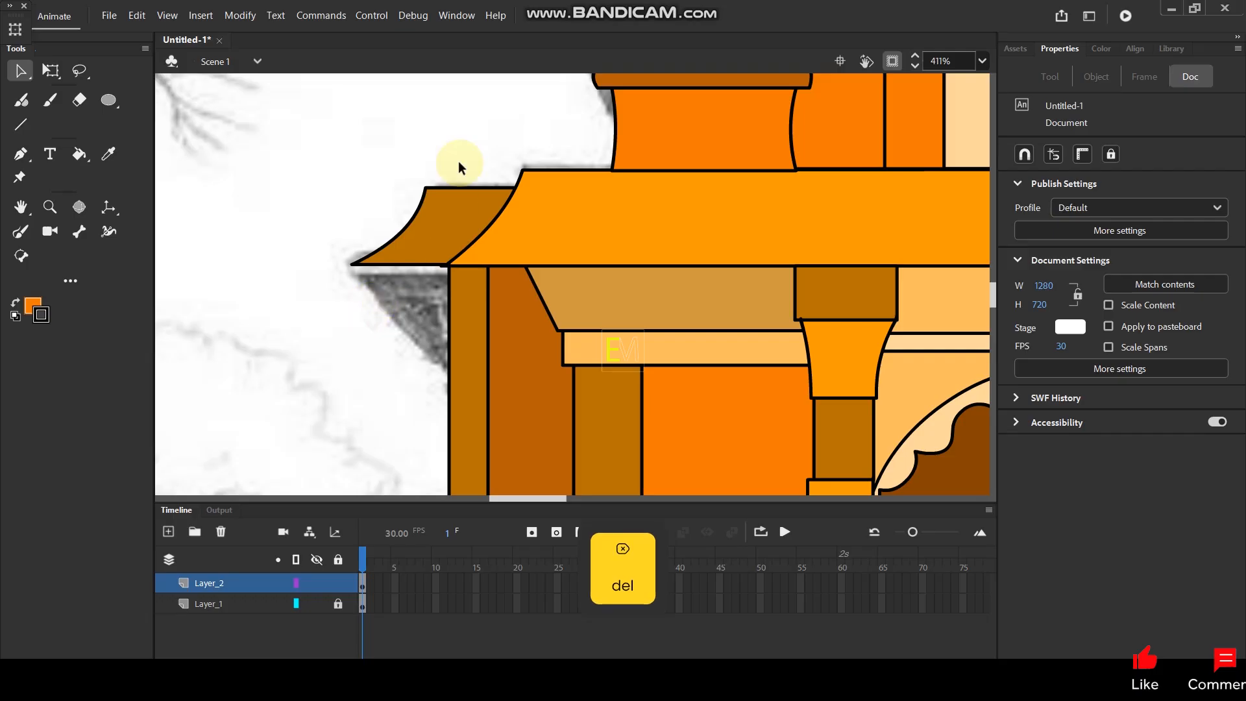
# Draw a curved shadow line with the Paint Brush across the porch pillars and walls on each side of the door.
pyautogui.keyDown('ctrl'); pyautogui.scroll(-5, 591, 228); pyautogui.keyUp('ctrl')
pyautogui.keyDown('ctrl'); pyautogui.scroll(3, 746, 299); pyautogui.keyUp('ctrl')
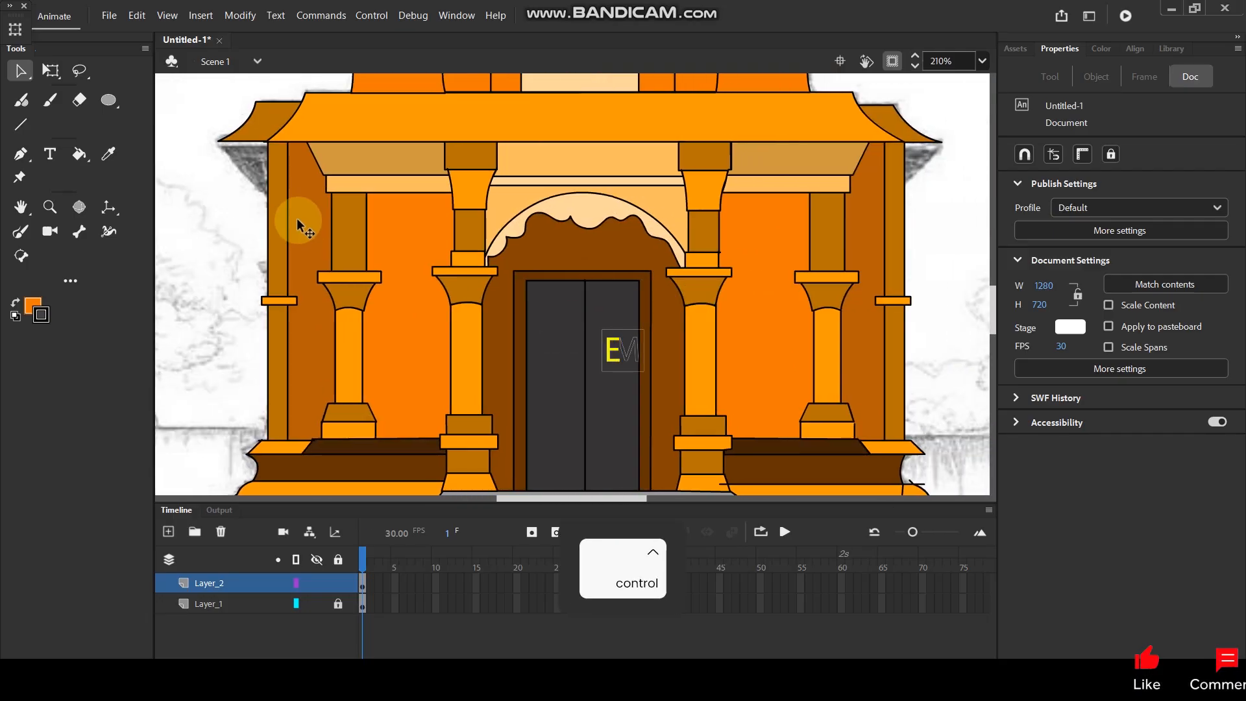
pyautogui.click(20, 232)
pyautogui.moveTo(260, 276)
pyautogui.mouseDown()
pyautogui.moveTo(286, 255)
pyautogui.moveTo(403, 229)
pyautogui.moveTo(487, 228)
pyautogui.mouseUp()
pyautogui.moveTo(704, 232)
pyautogui.mouseDown()
pyautogui.moveTo(806, 242)
pyautogui.moveTo(865, 266)
pyautogui.moveTo(915, 315)
pyautogui.mouseUp()
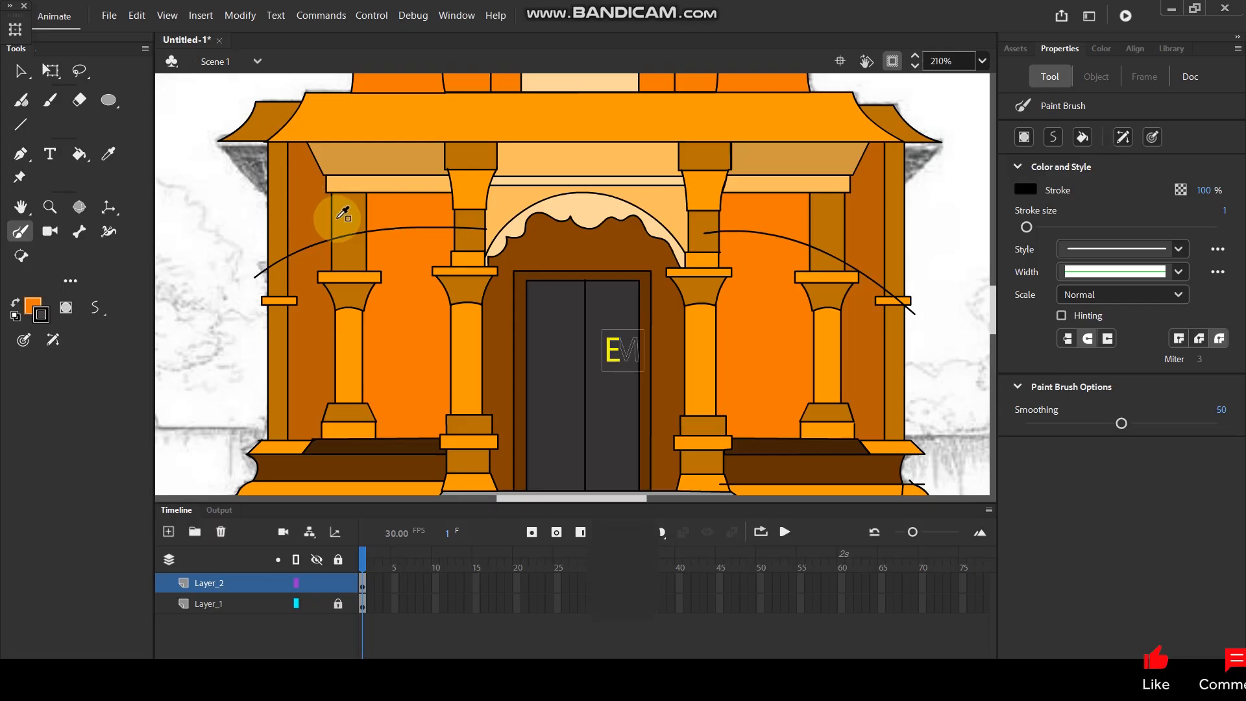
# Fill the left side wall above the shadow curve with #7C4006, a darker shade of the wall's sampled brown.
pyautogui.press('i')
pyautogui.click(322, 202)
pyautogui.click(29, 306)
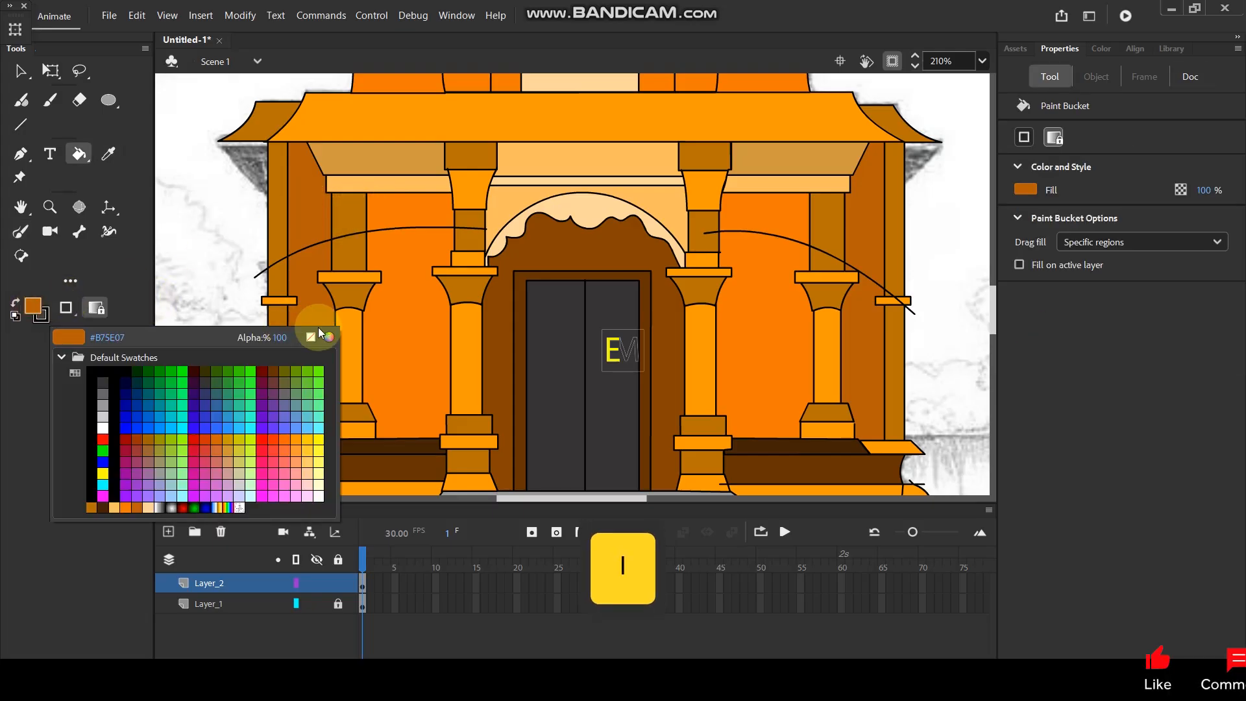
pyautogui.click(329, 337)
pyautogui.click(266, 257)
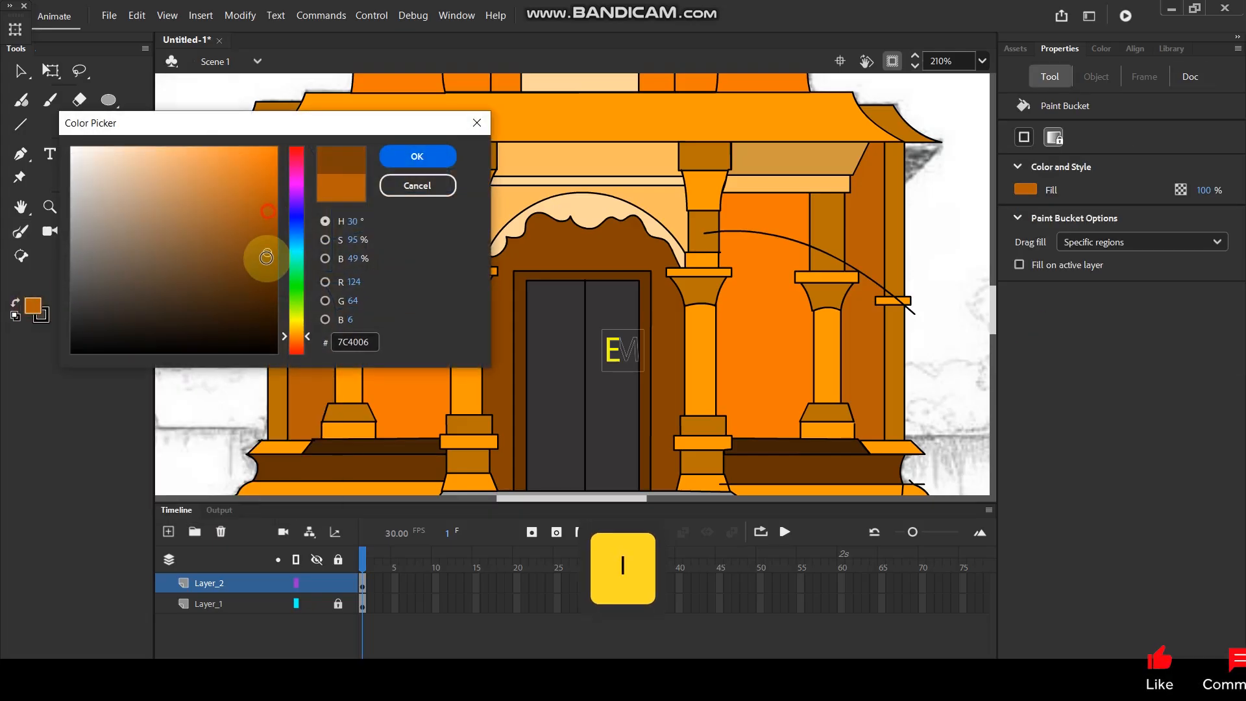
pyautogui.click(417, 161)
pyautogui.click(305, 224)
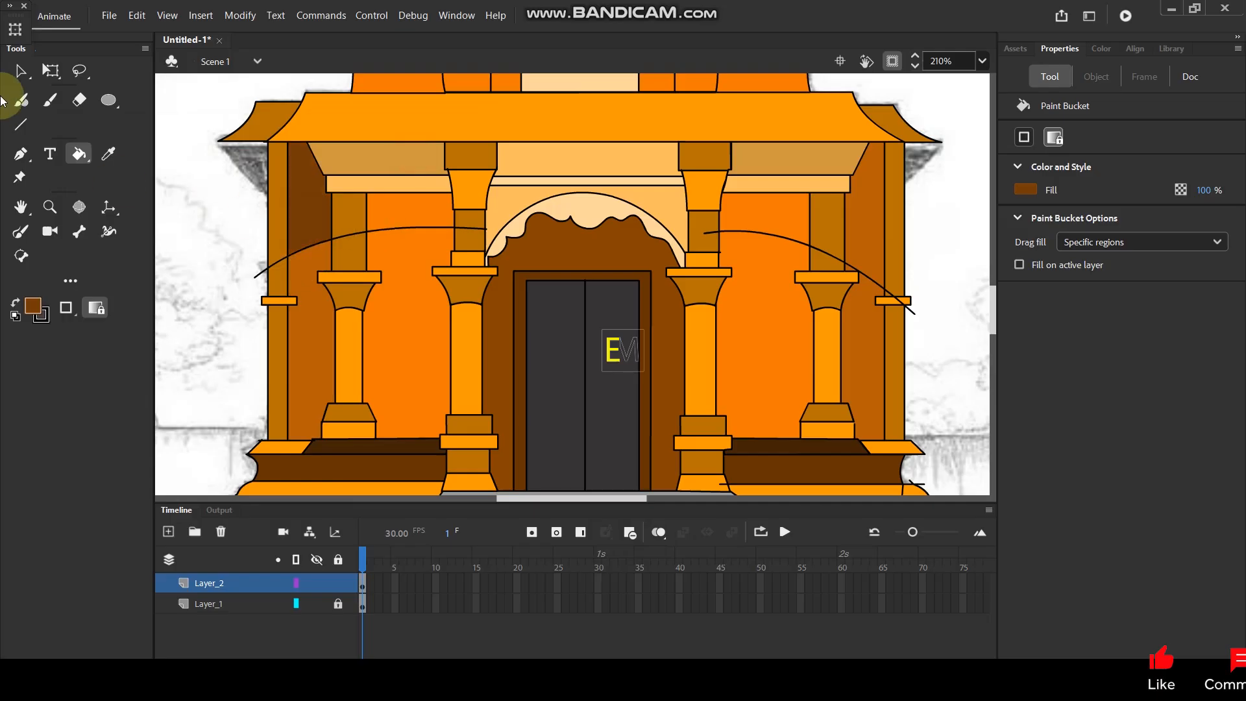
# Fill both orange back walls above the shadow curves with the darker brown #874302.
pyautogui.press('i')
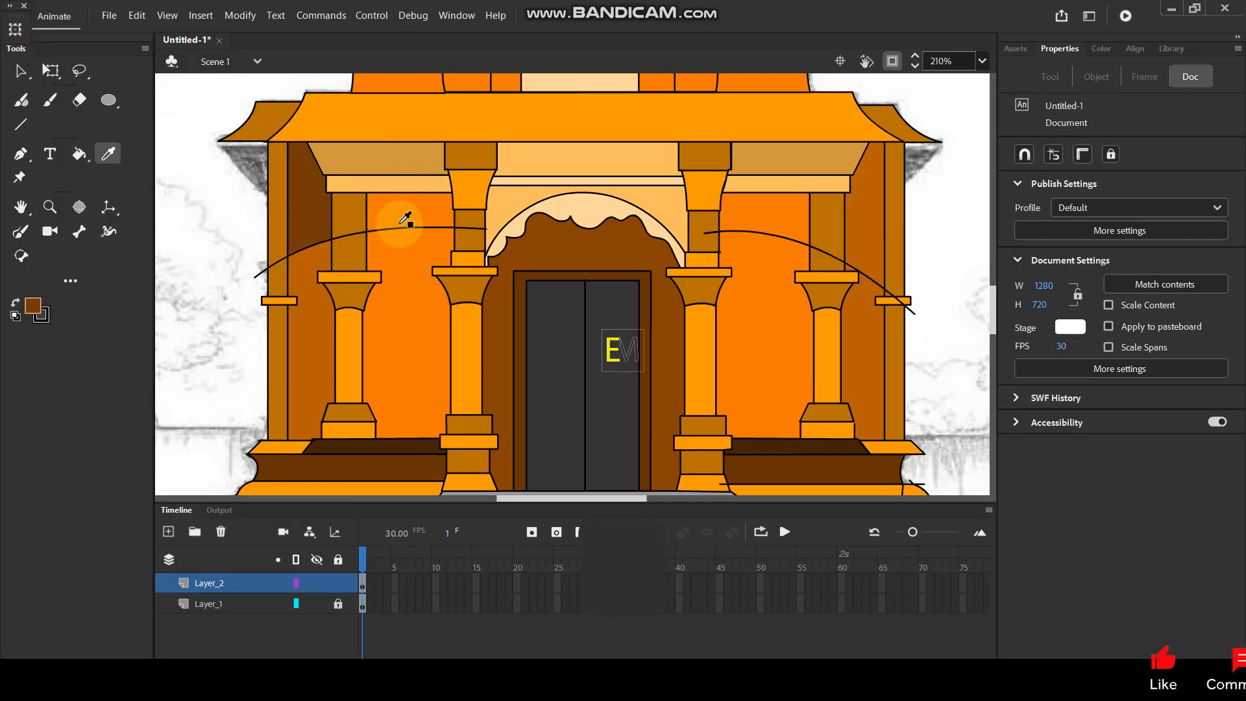
pyautogui.click(406, 219)
pyautogui.click(34, 307)
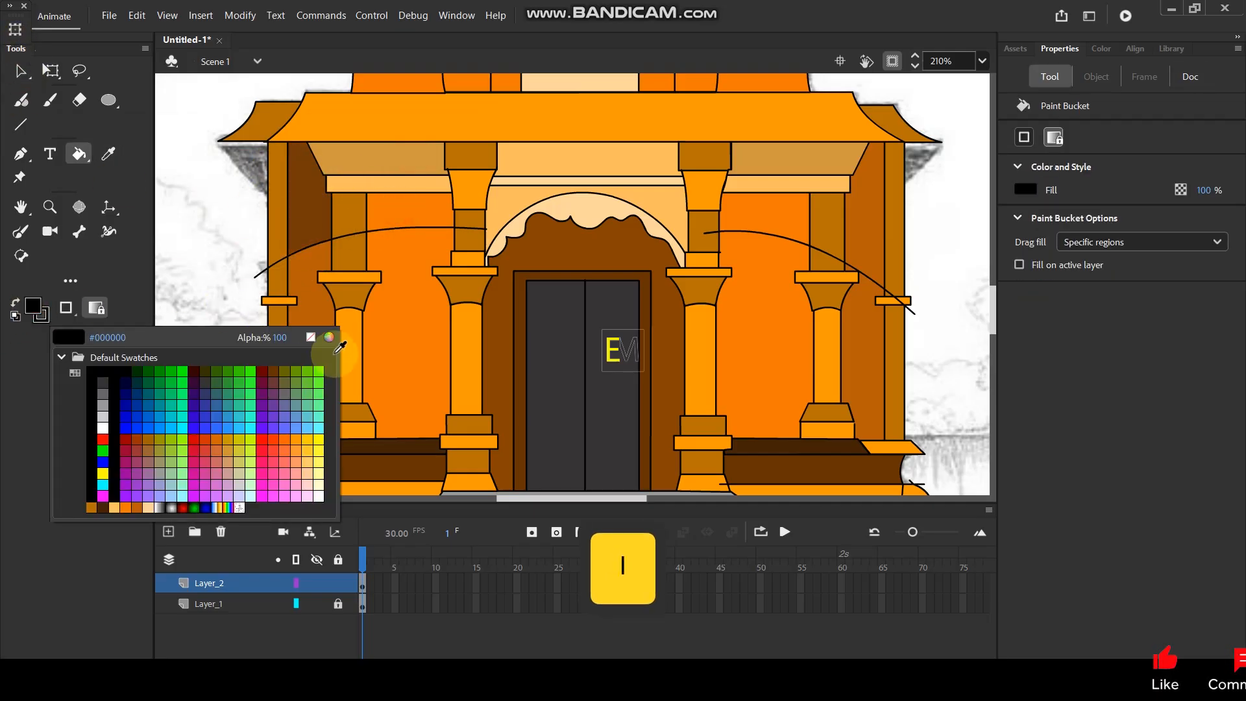
pyautogui.click(330, 338)
pyautogui.moveTo(274, 189); pyautogui.dragTo(274, 244)
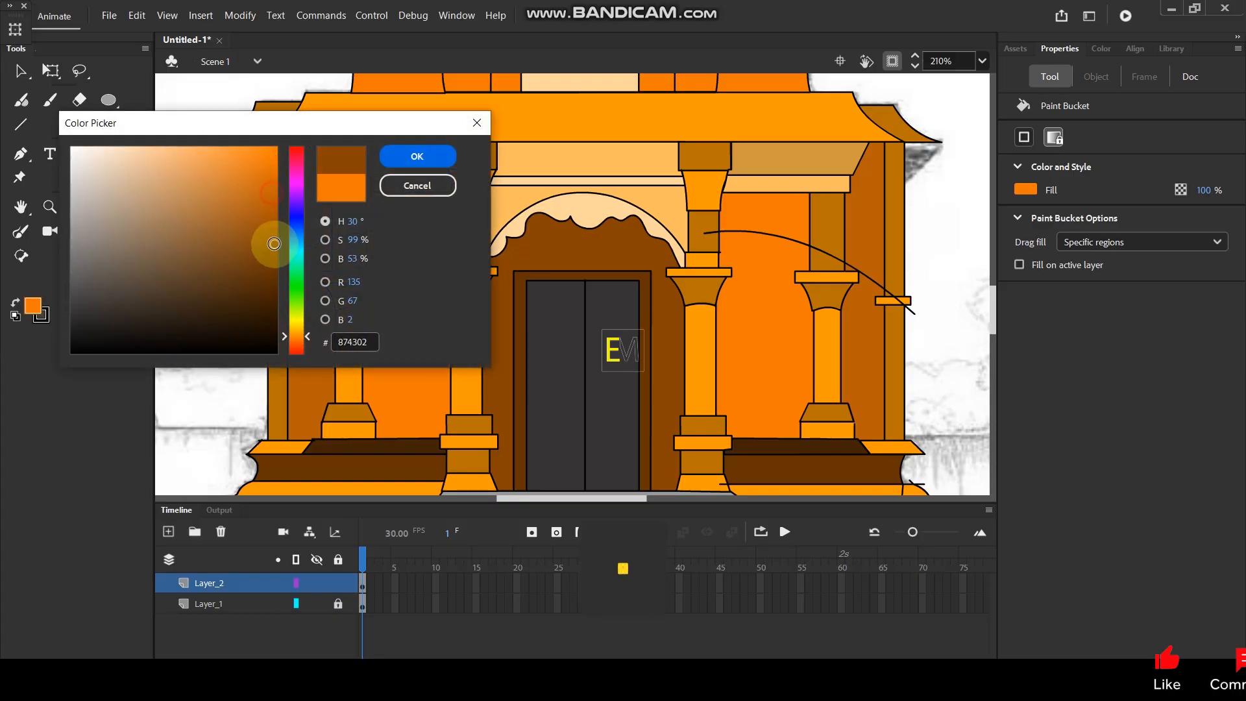
pyautogui.click(438, 152)
pyautogui.click(416, 219)
pyautogui.moveTo(527, 252); pyautogui.dragTo(394, 264)
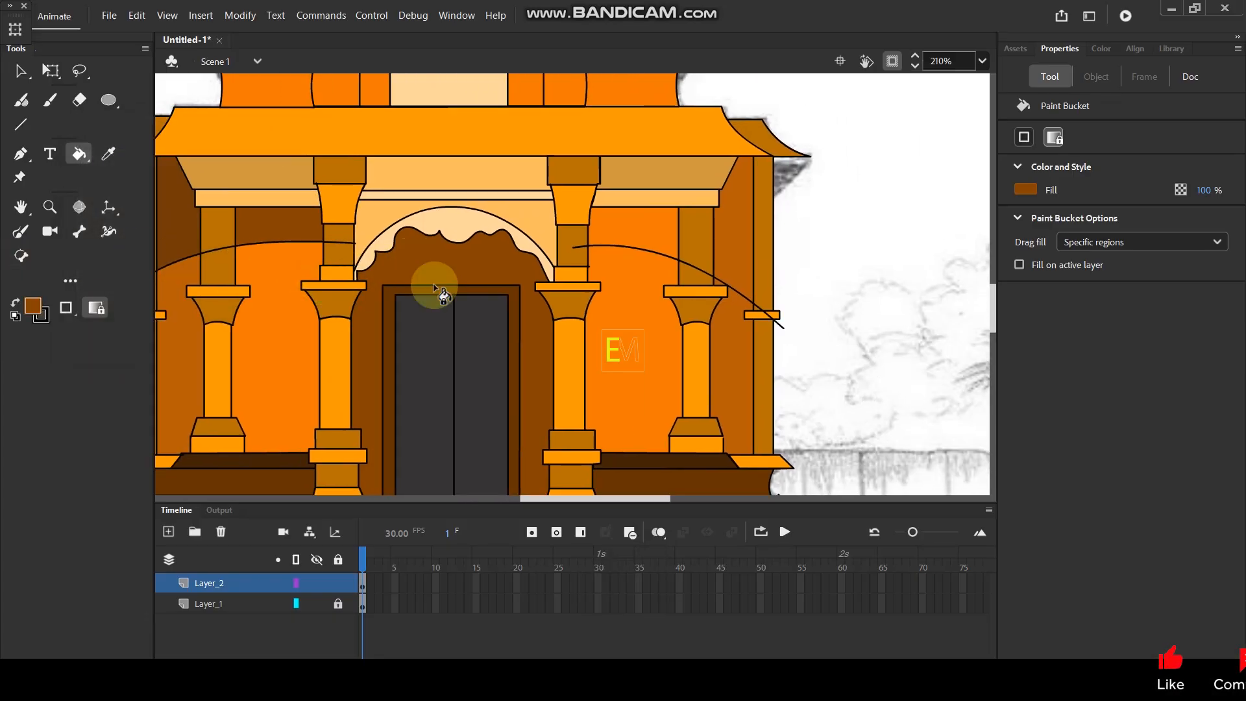
pyautogui.moveTo(375, 263); pyautogui.dragTo(486, 265)
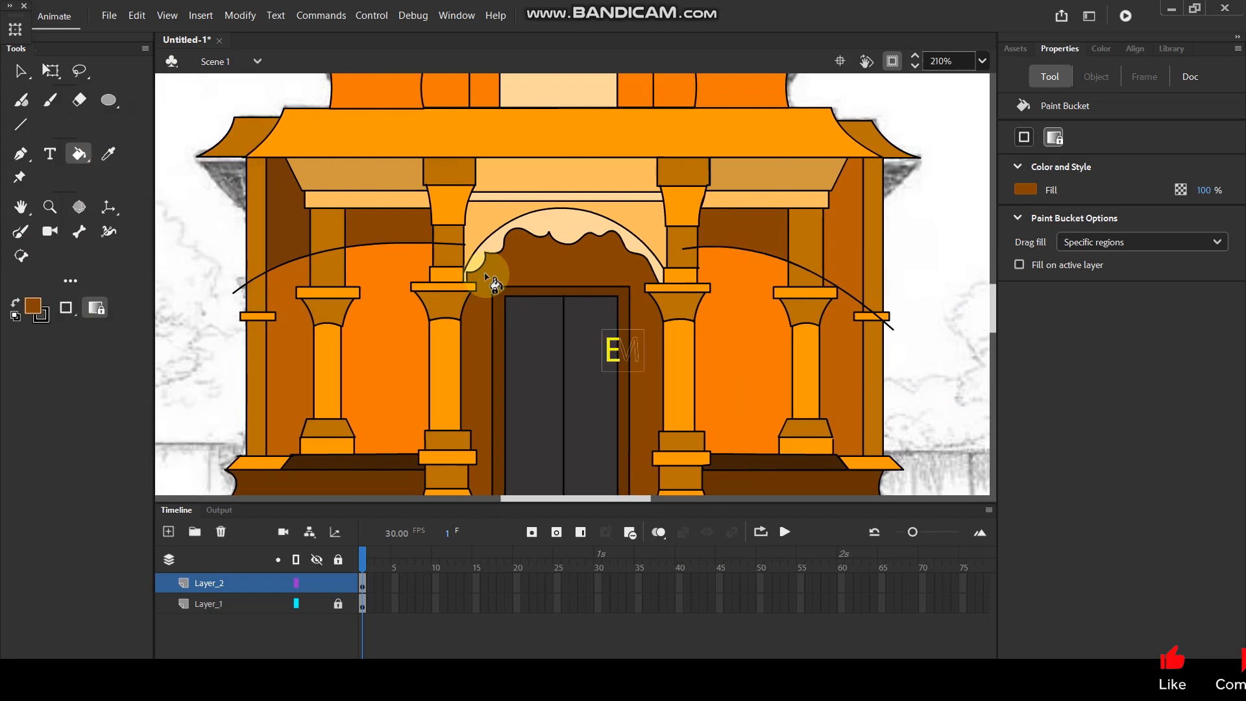
# Fill the right side wall above the shadow curve with the dark brown sampled from the left side wall.
pyautogui.press('i')
pyautogui.click(294, 227)
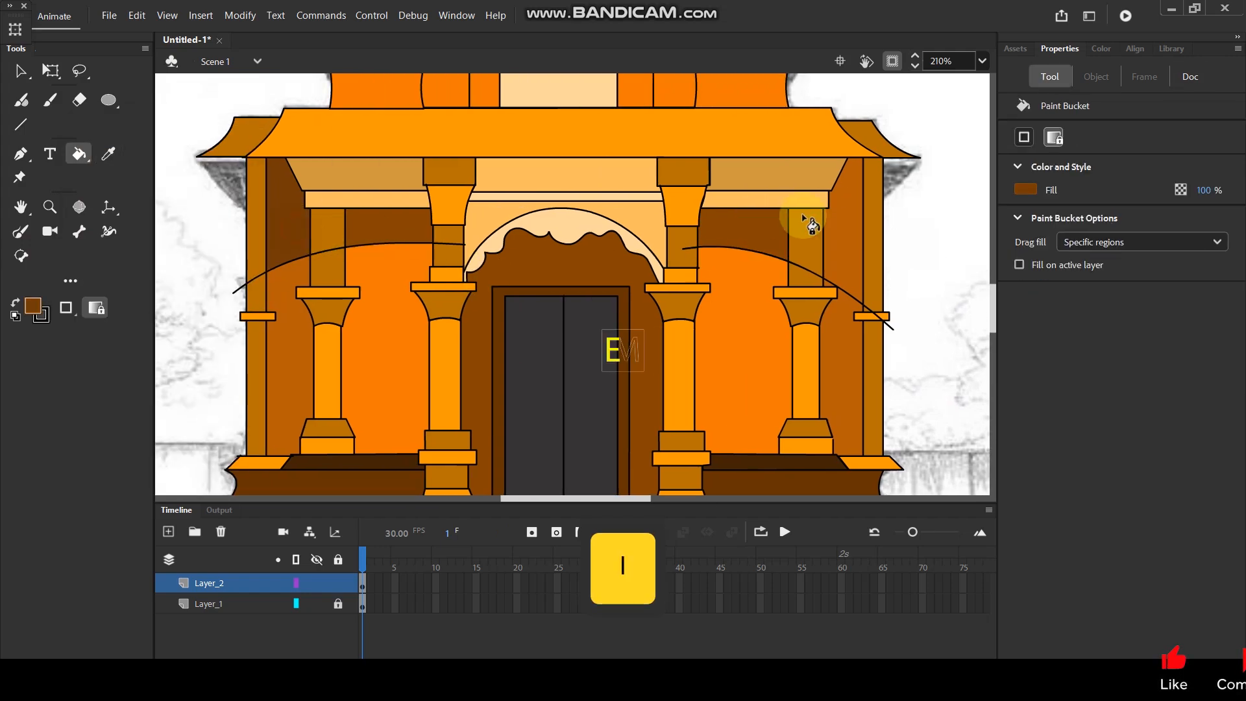
pyautogui.click(836, 231)
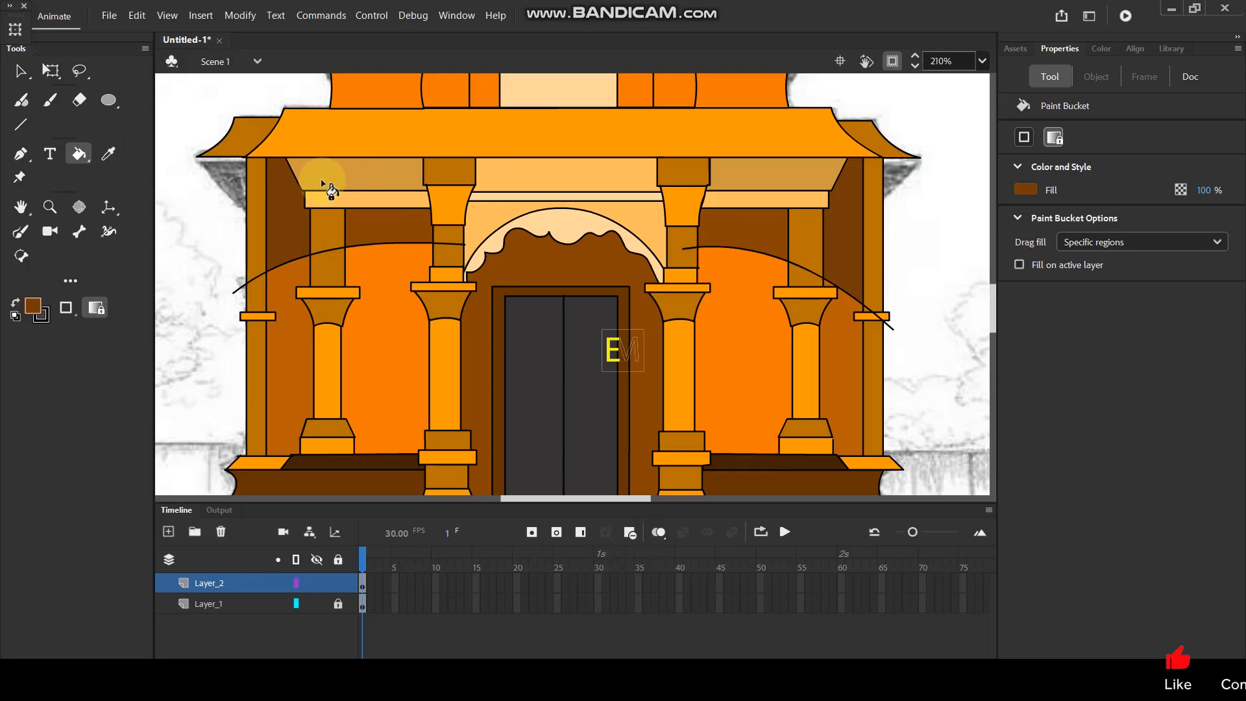
# Delete the black shadow-curve line from the walls and pillars on the porch's left side, including the overhanging end.
pyautogui.press('v')
pyautogui.click(240, 287)
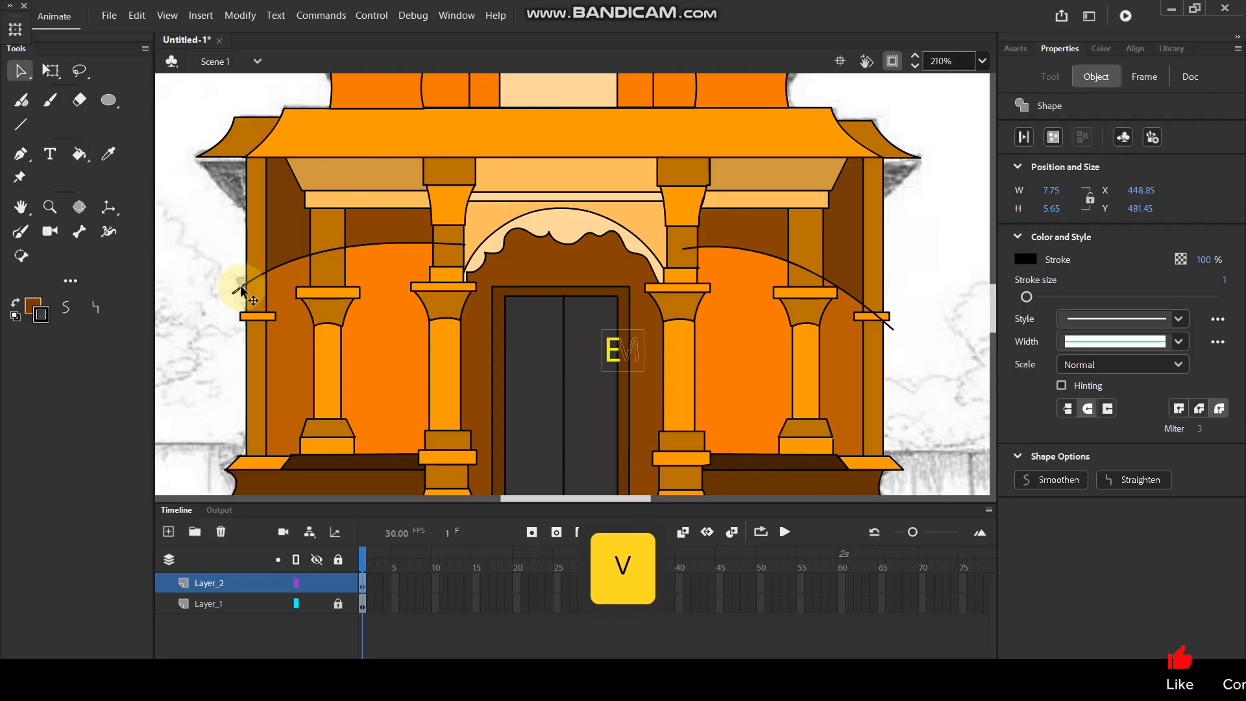
pyautogui.press('Delete')
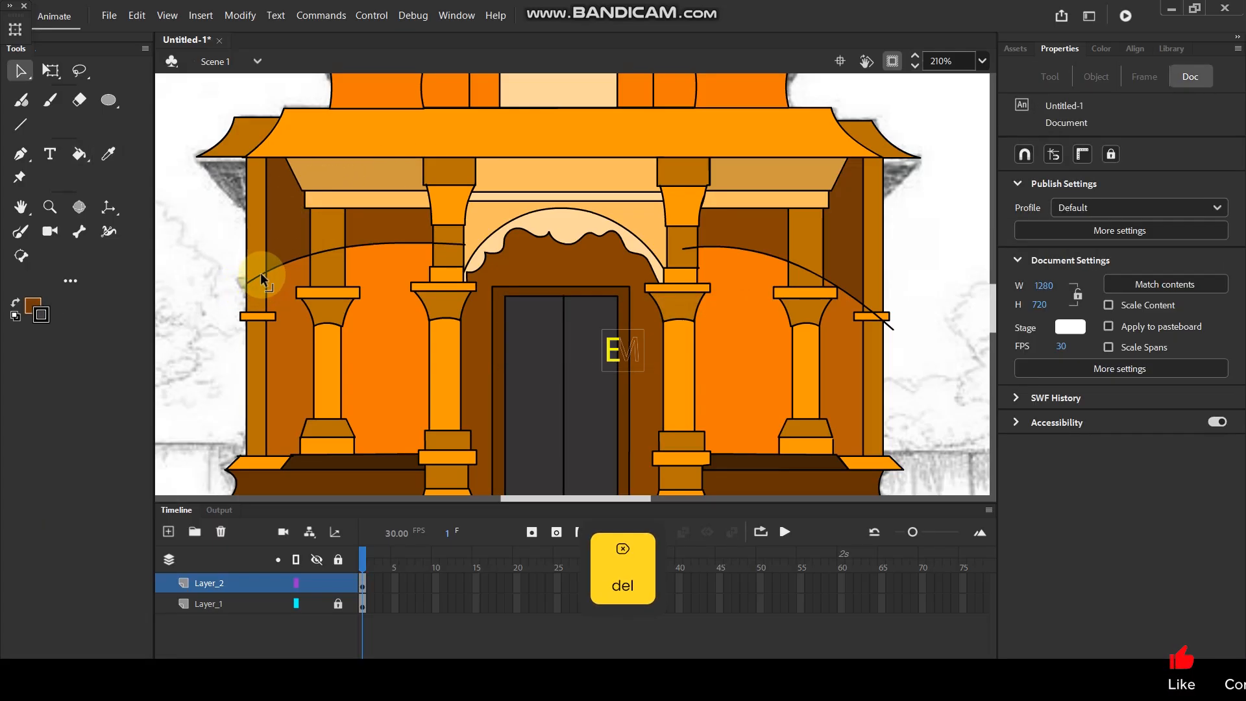
pyautogui.click(283, 262)
pyautogui.press('Delete')
pyautogui.click(376, 245)
pyautogui.press('Delete')
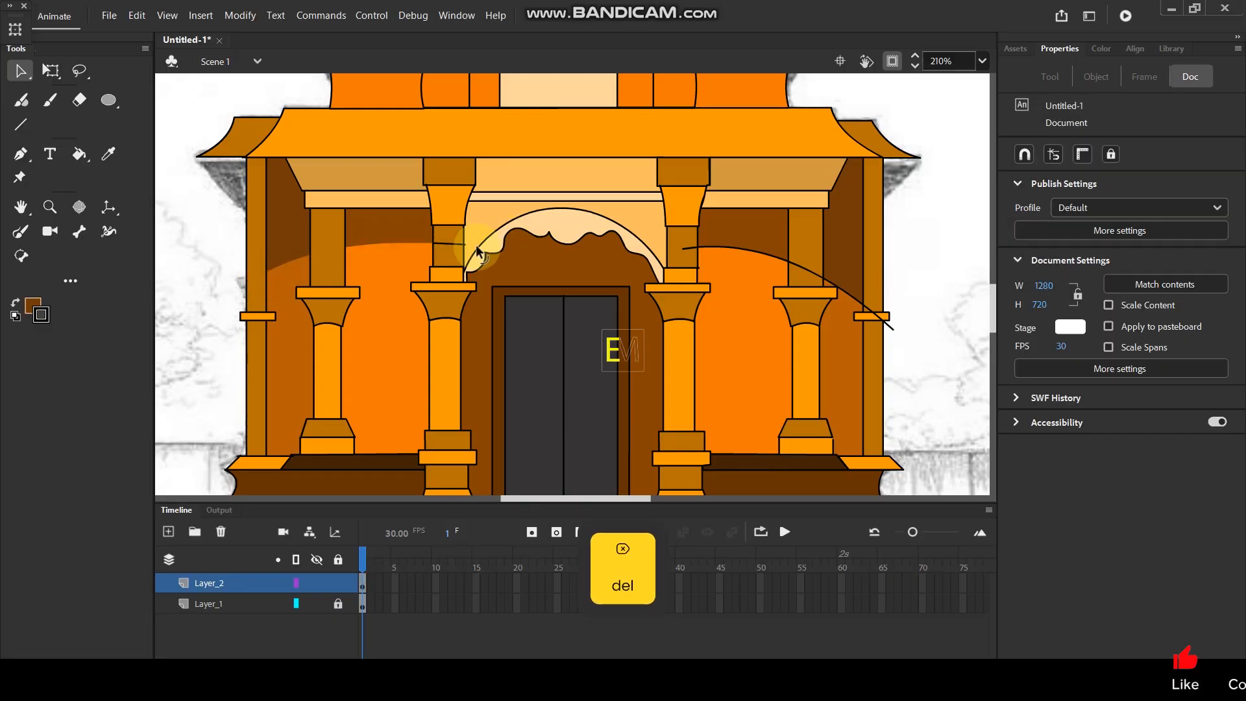
pyautogui.click(451, 245)
pyautogui.press('Delete')
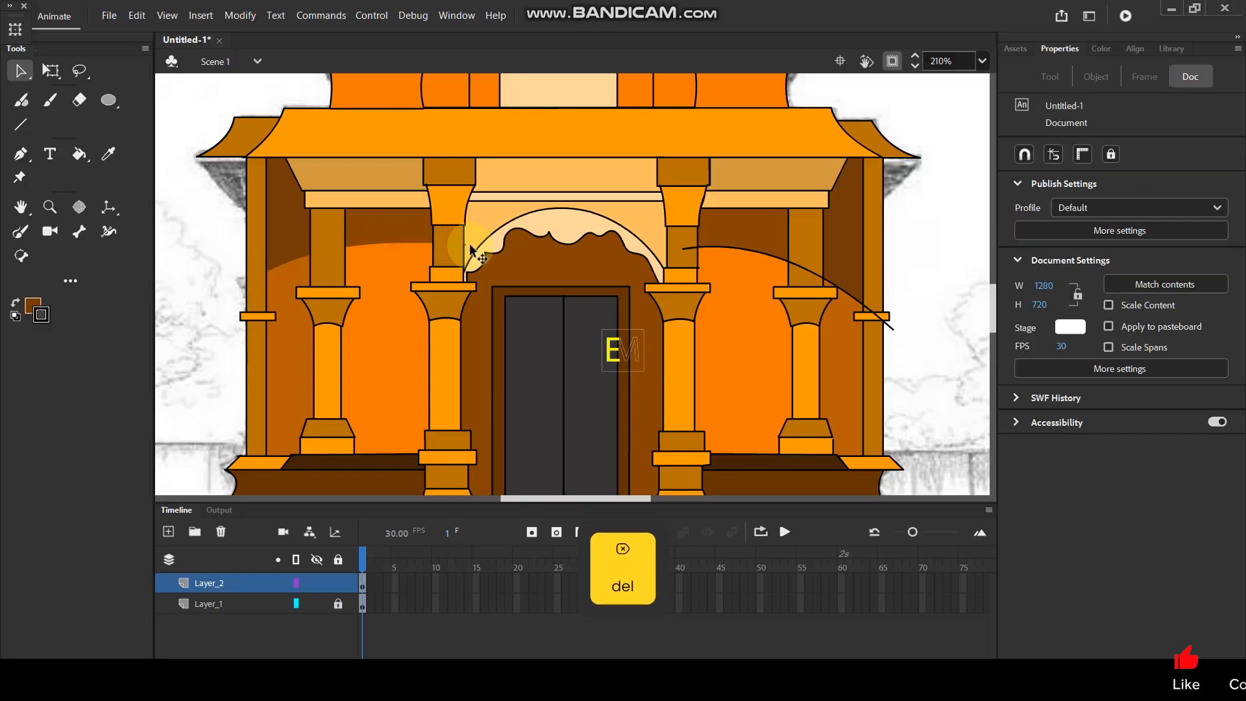
# Delete the black shadow-curve line from the walls and pillars on the porch's right side, including the overhanging end.
pyautogui.click(719, 248)
pyautogui.press('Delete')
pyautogui.click(737, 252)
pyautogui.press('Delete')
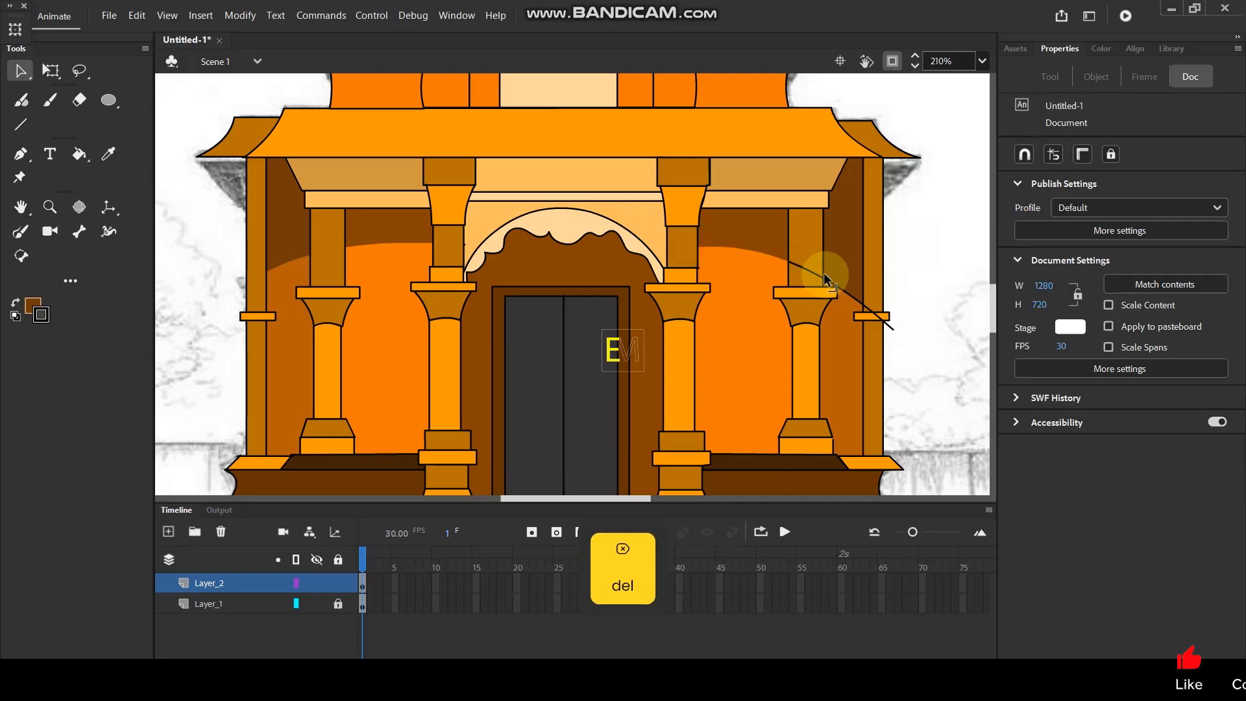
pyautogui.click(810, 276)
pyautogui.press('Delete')
pyautogui.click(877, 323)
pyautogui.press('Delete')
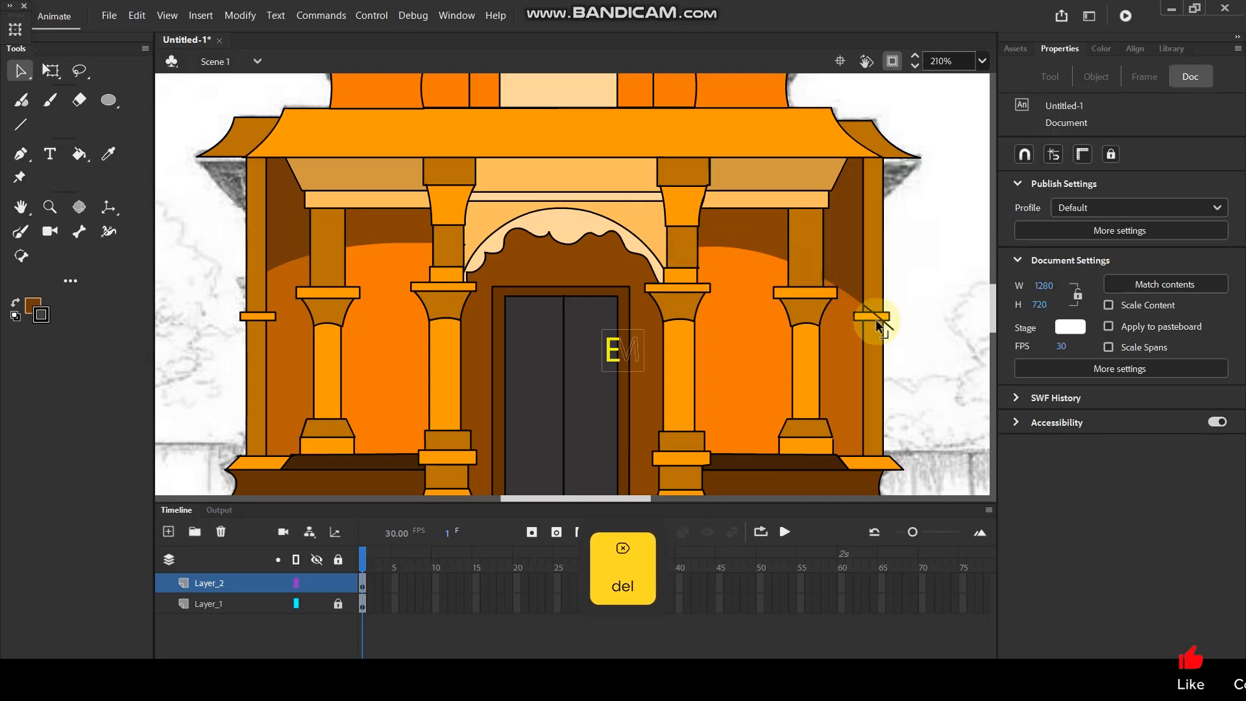
pyautogui.click(886, 323)
pyautogui.press('Delete')
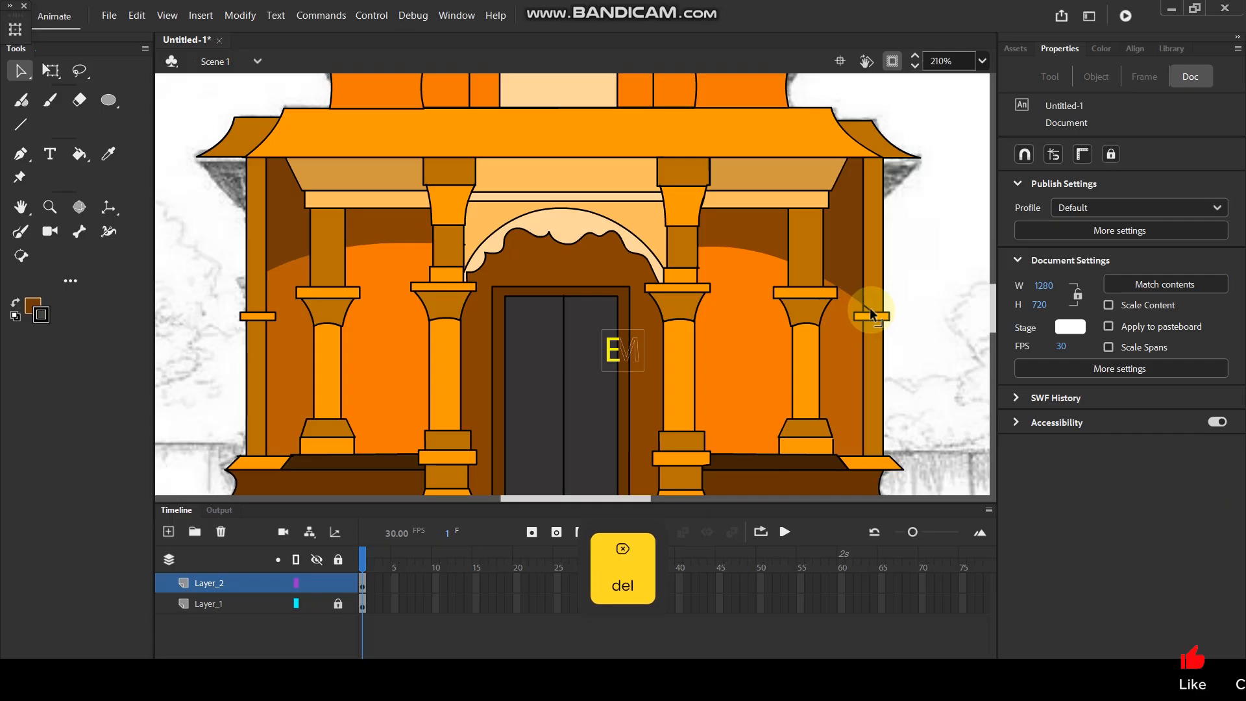
# Draw a shallow curved shadow line with the Paint Brush across the left and right ceiling panels under the porch roof.
pyautogui.scroll(-4, 528, 258)
pyautogui.scroll(2, 521, 220)
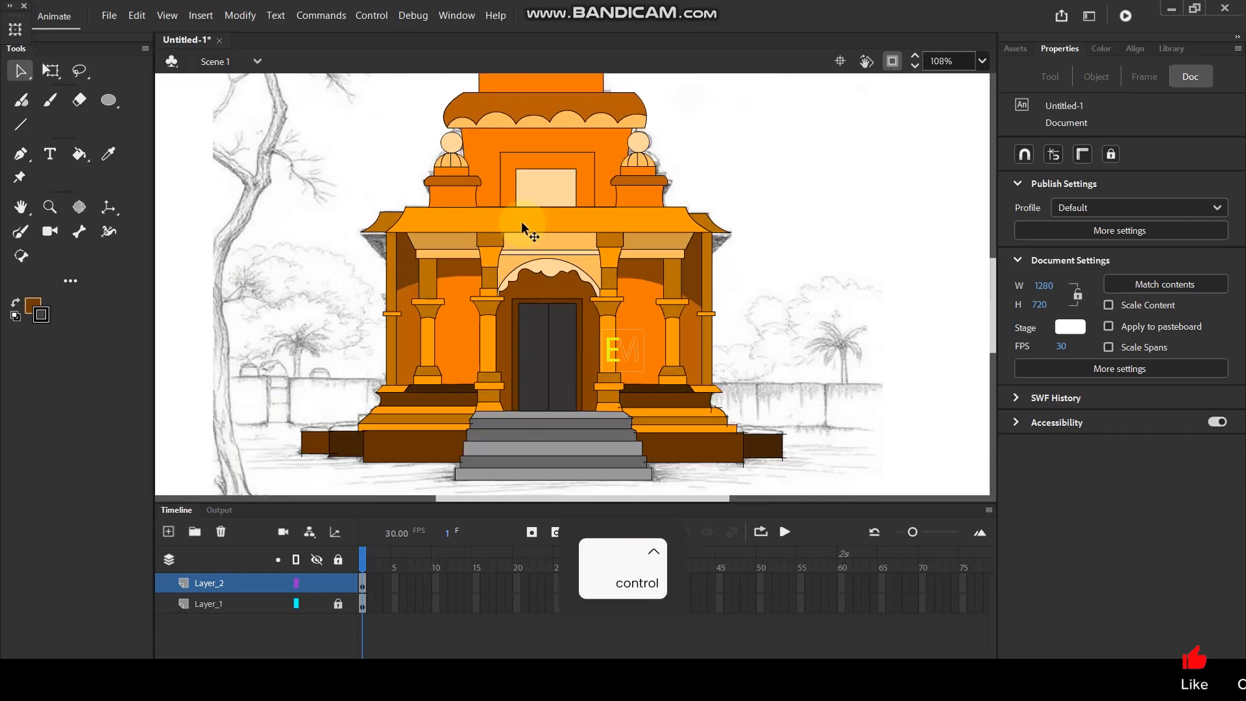
pyautogui.scroll(3, 524, 202)
pyautogui.scroll(1, 322, 271)
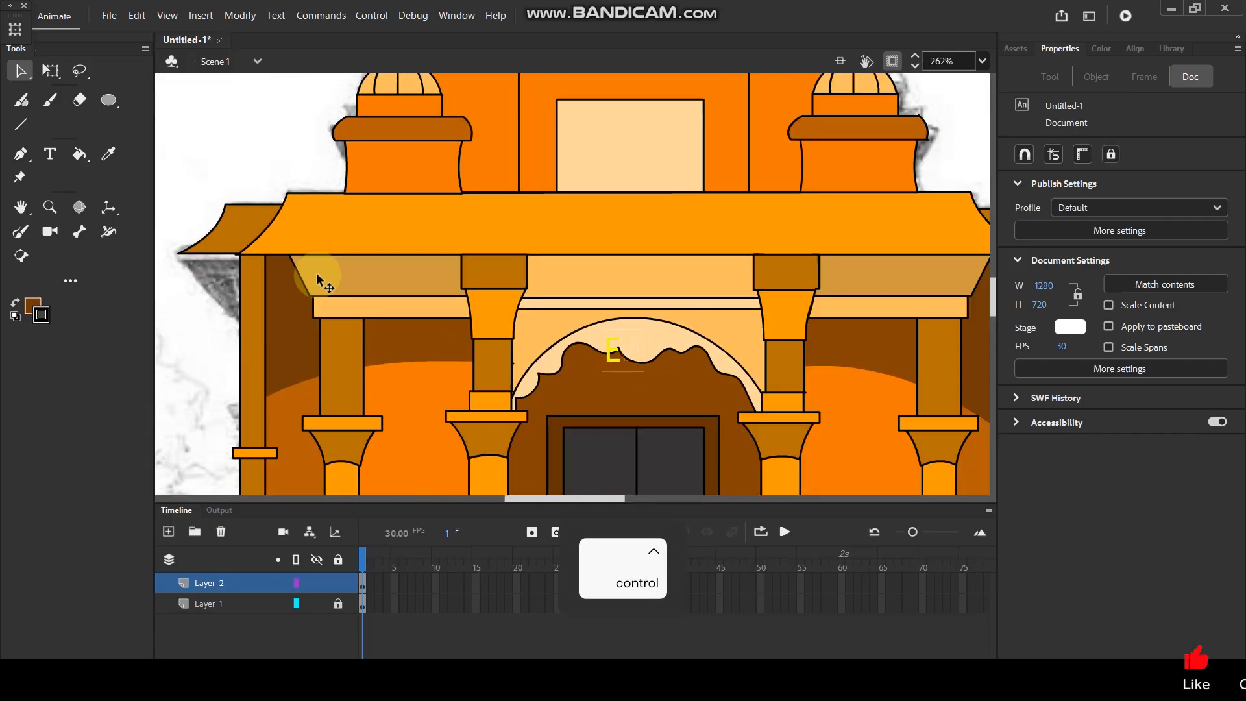
pyautogui.press('y')
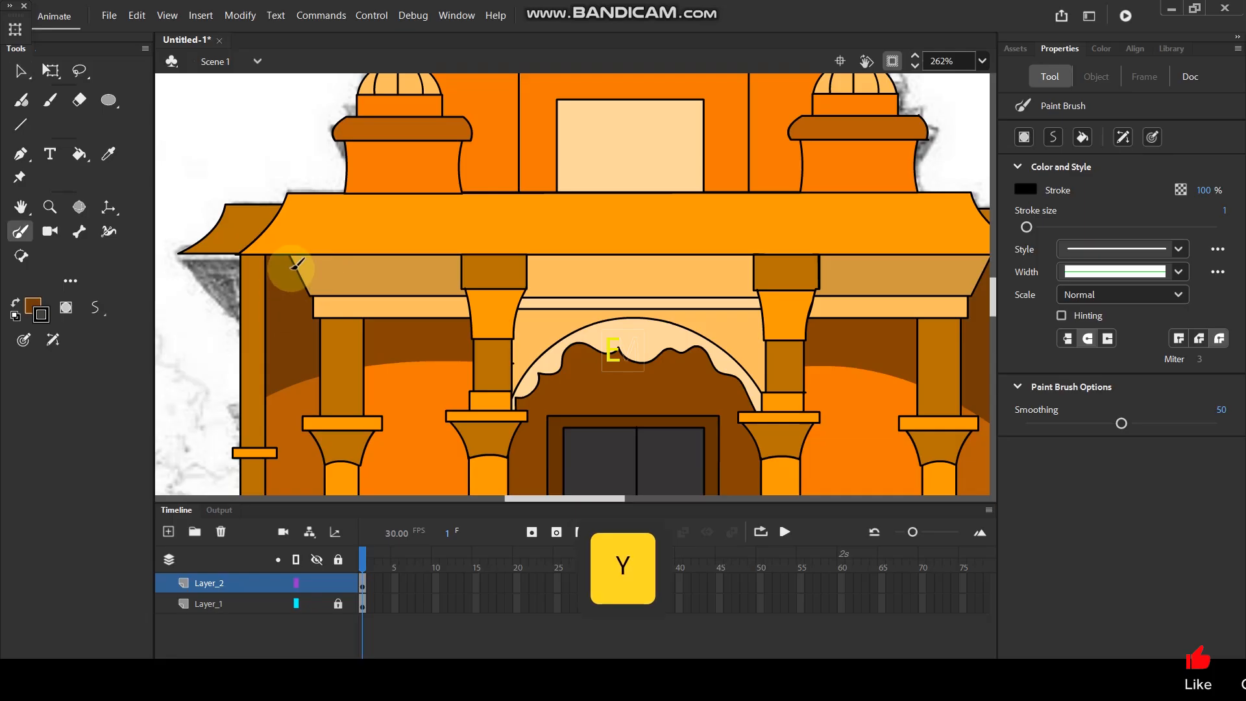
pyautogui.moveTo(296, 276); pyautogui.dragTo(480, 270)
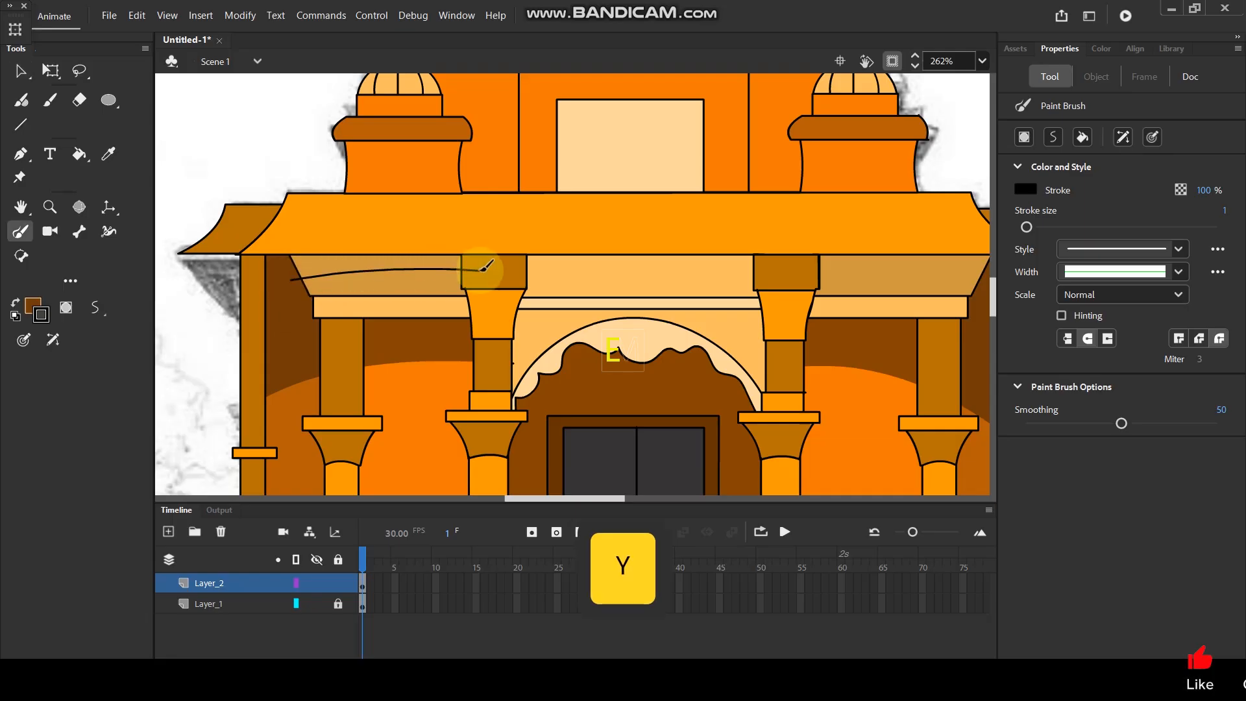
pyautogui.press('space')
pyautogui.moveTo(736, 247); pyautogui.dragTo(558, 244)
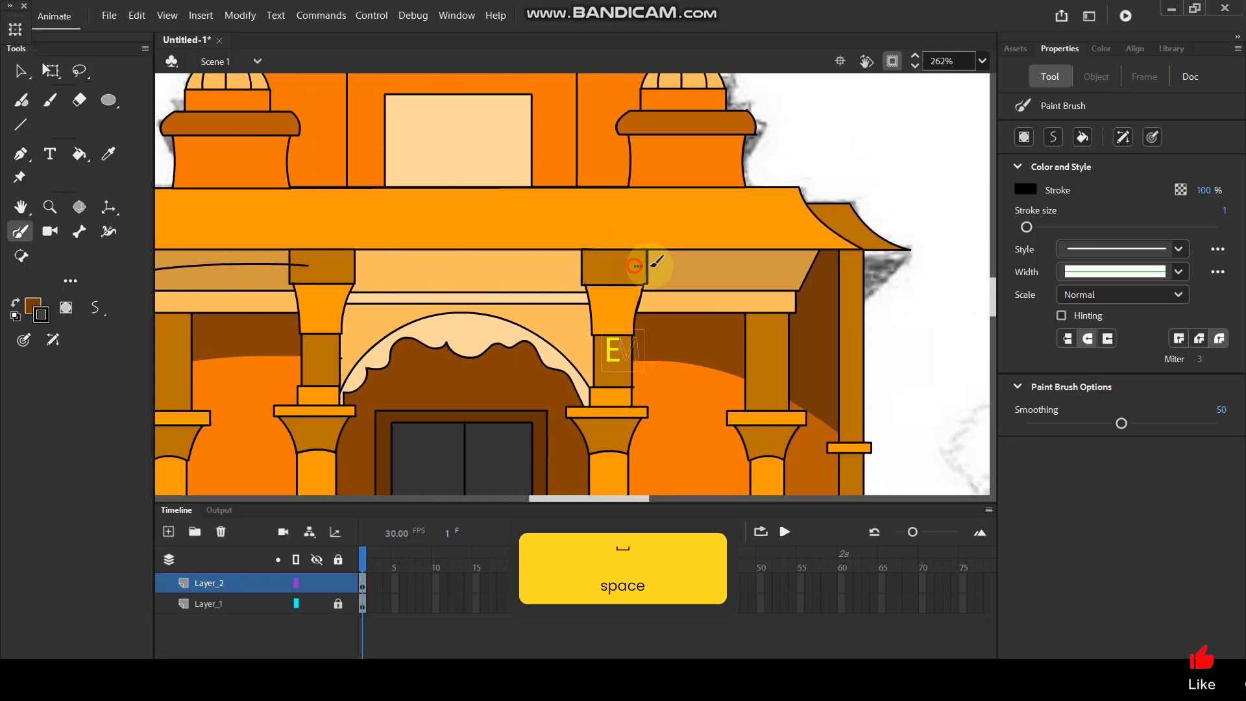
pyautogui.moveTo(657, 261); pyautogui.dragTo(816, 277)
pyautogui.keyDown('ctrl'); pyautogui.scroll(-3, 692, 261); pyautogui.keyUp('ctrl')
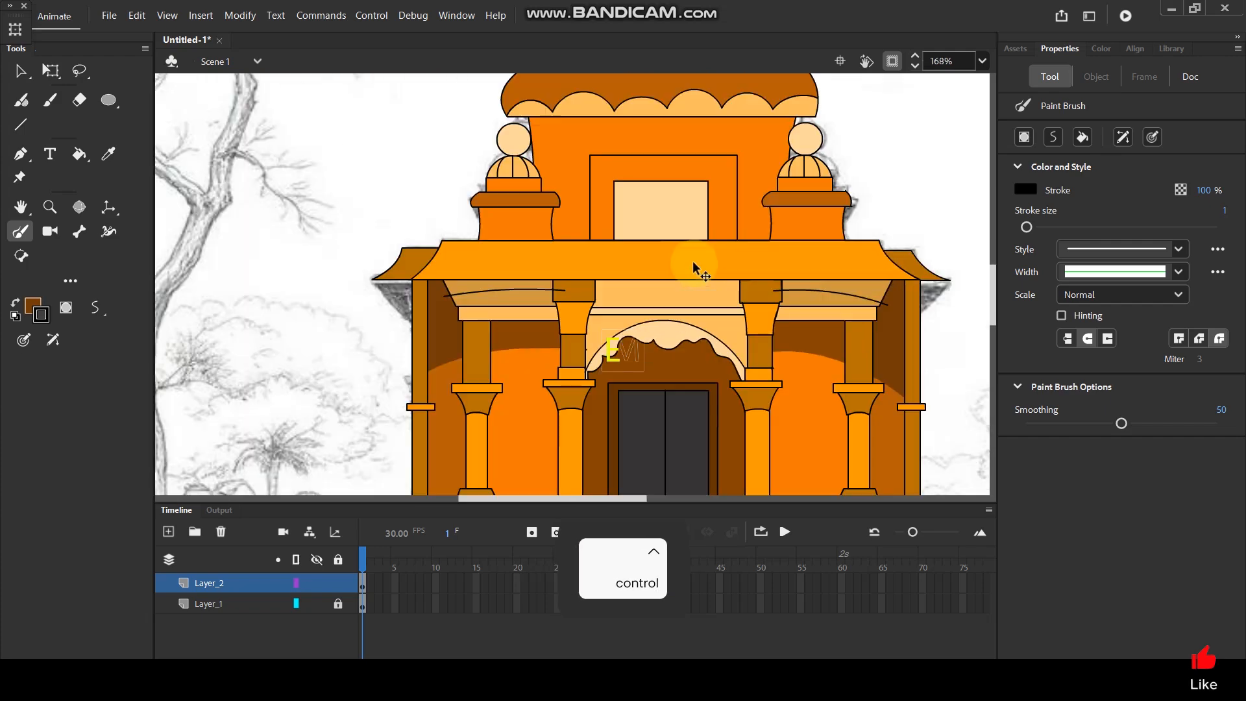
# Fill the ceiling panels above the shadow curves with a darker brown shade of the panels' sampled tan colour.
pyautogui.press('i')
pyautogui.click(478, 284)
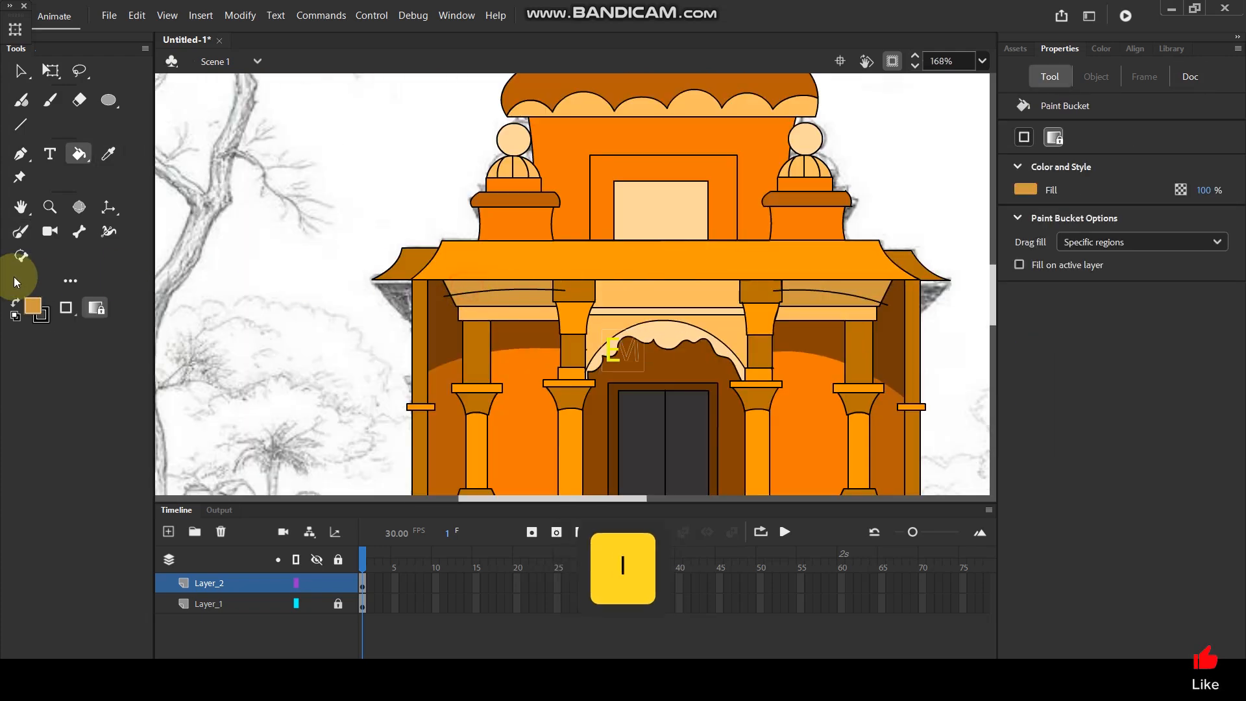
pyautogui.click(31, 305)
pyautogui.click(331, 332)
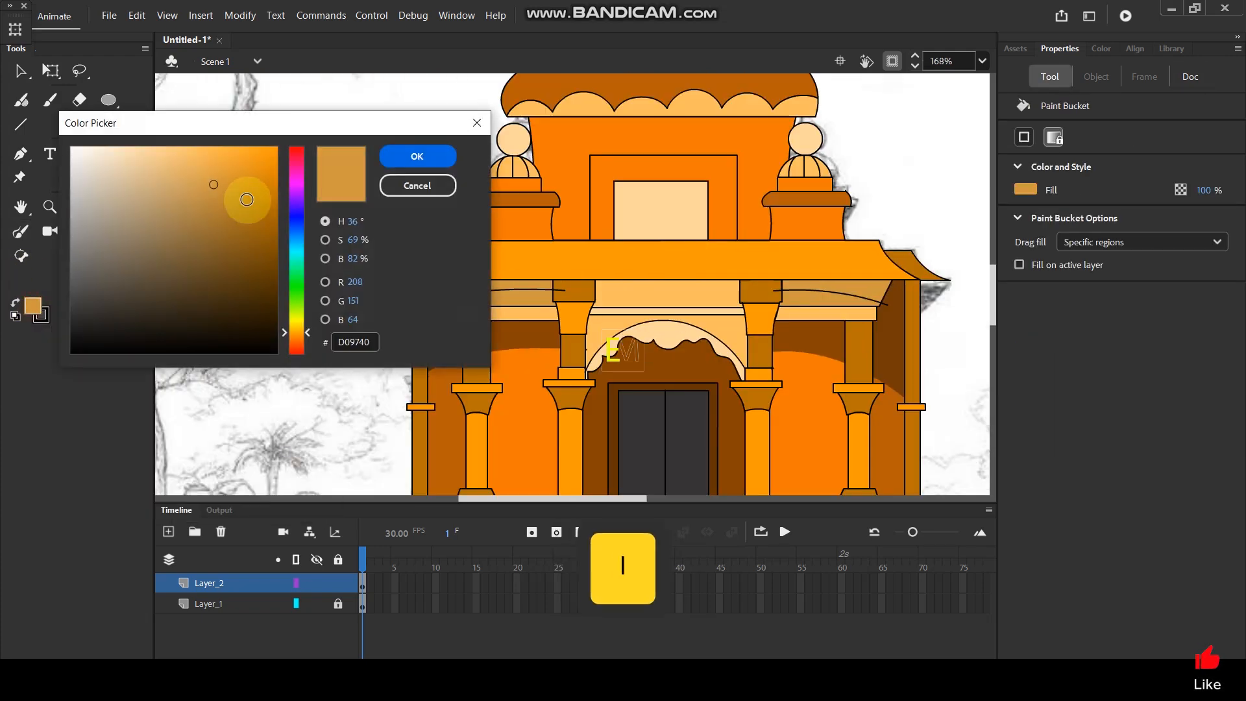
pyautogui.click(231, 236)
pyautogui.click(443, 156)
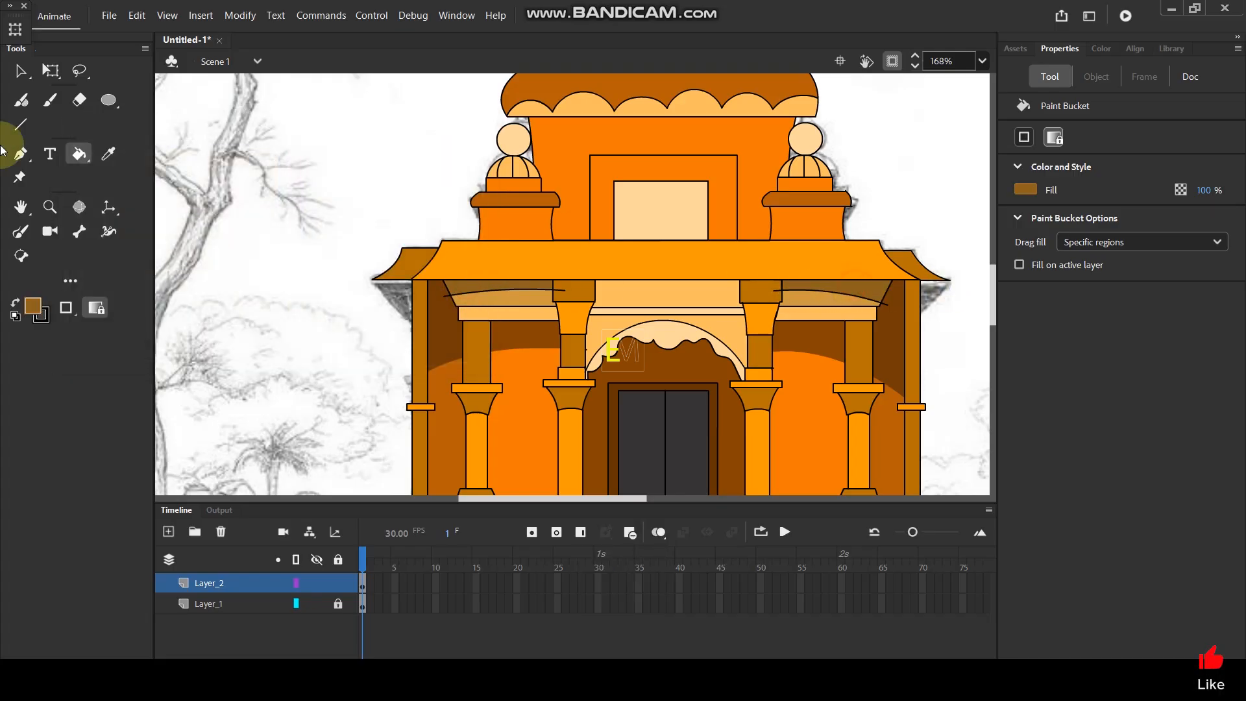
# Delete the black shadow-curve lines and their overhanging ends from both ceiling panels and the adjoining pillars and wall.
pyautogui.click(20, 71)
pyautogui.click(495, 292)
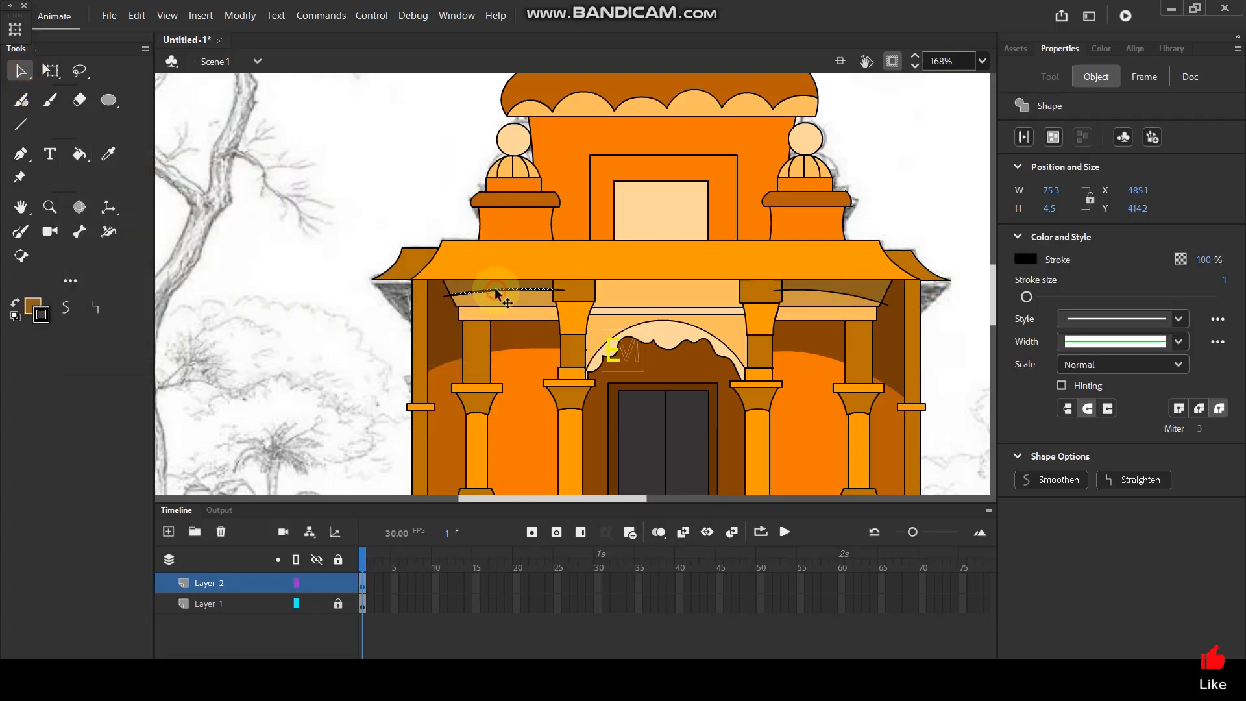
pyautogui.press('Delete')
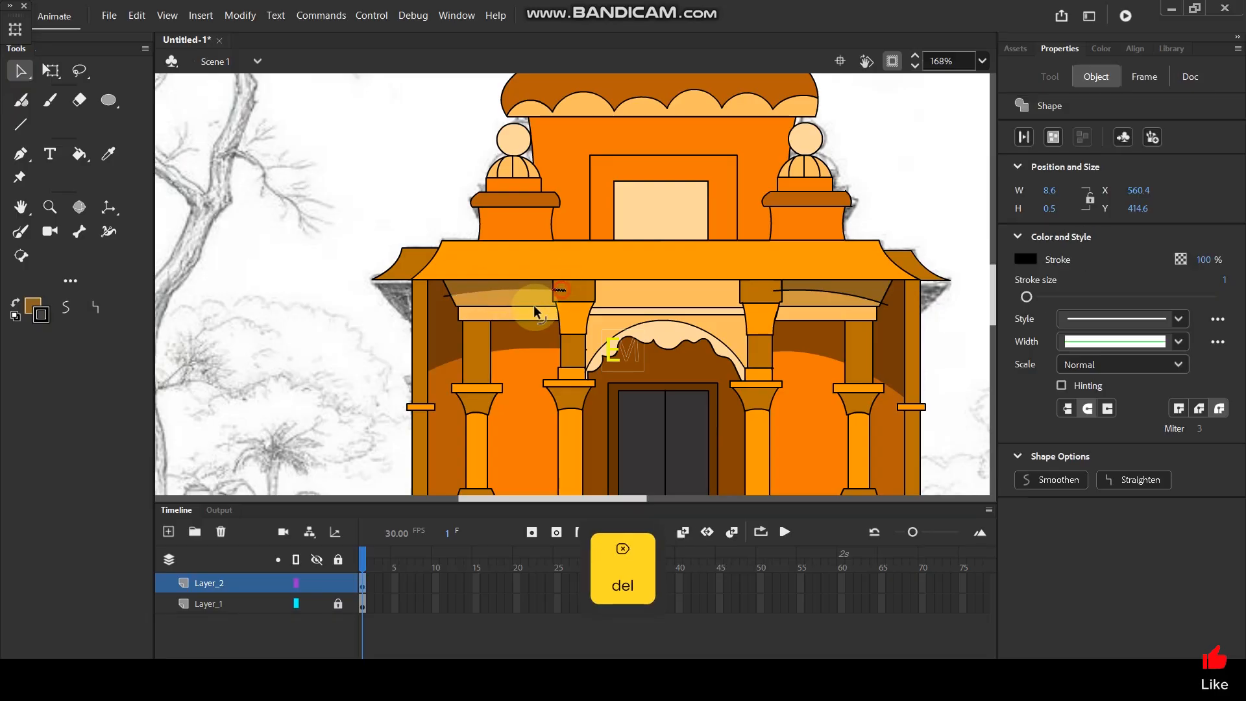
pyautogui.press('Delete')
pyautogui.press('Delete')
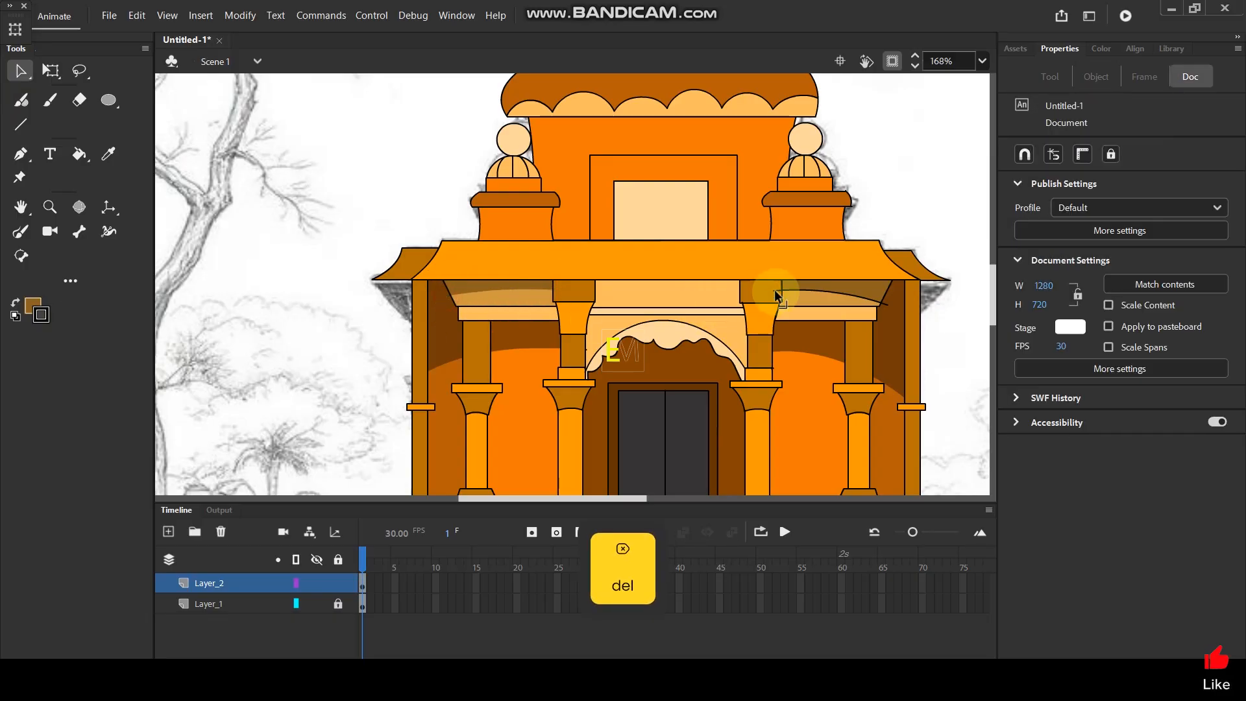
pyautogui.click(803, 294)
pyautogui.press('Delete')
pyautogui.click(886, 310)
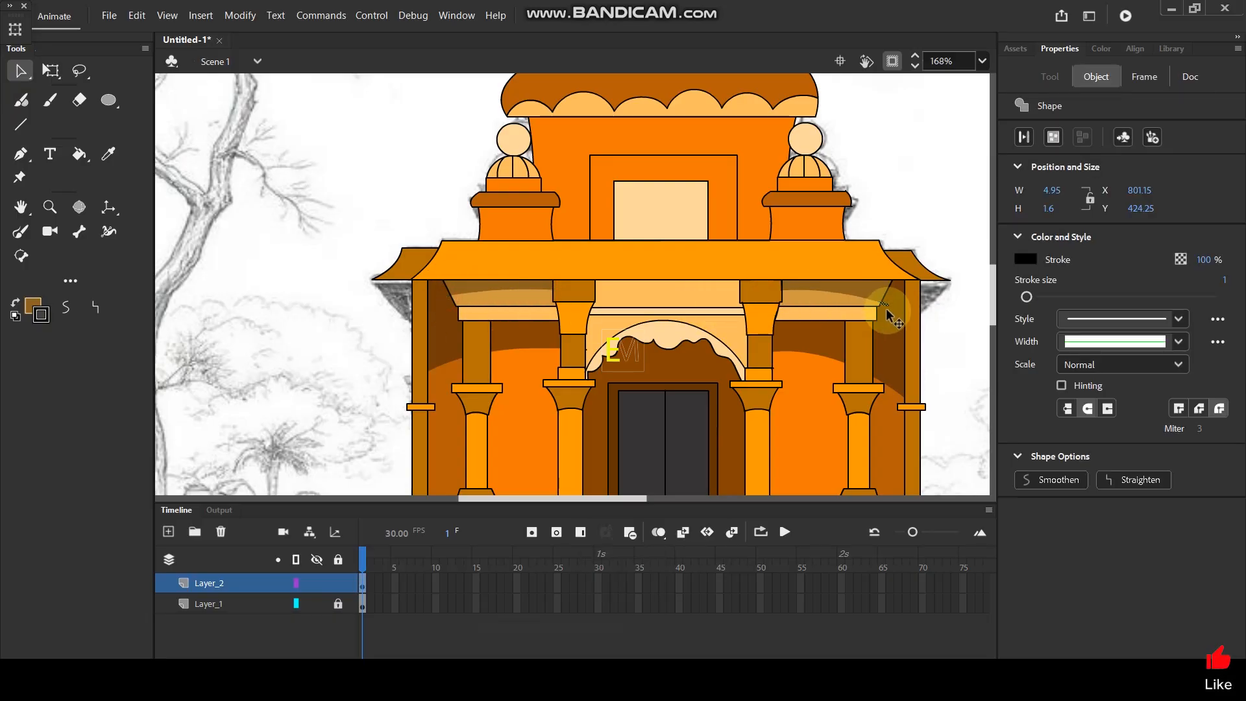
pyautogui.press('Delete')
# Delete the stray line ends that overlap the right edge of the grey stairs and the adjoining pillar base.
pyautogui.scroll(-3, 610, 354)
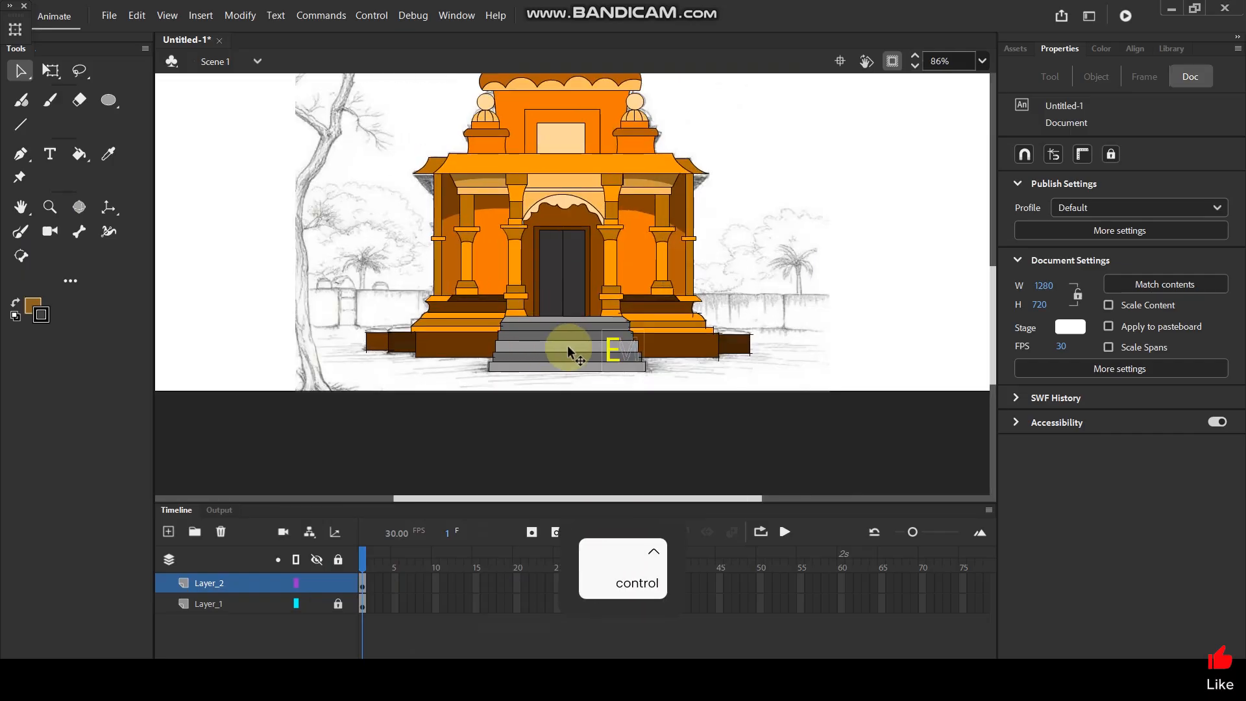
pyautogui.scroll(5, 568, 350)
pyautogui.click(603, 351)
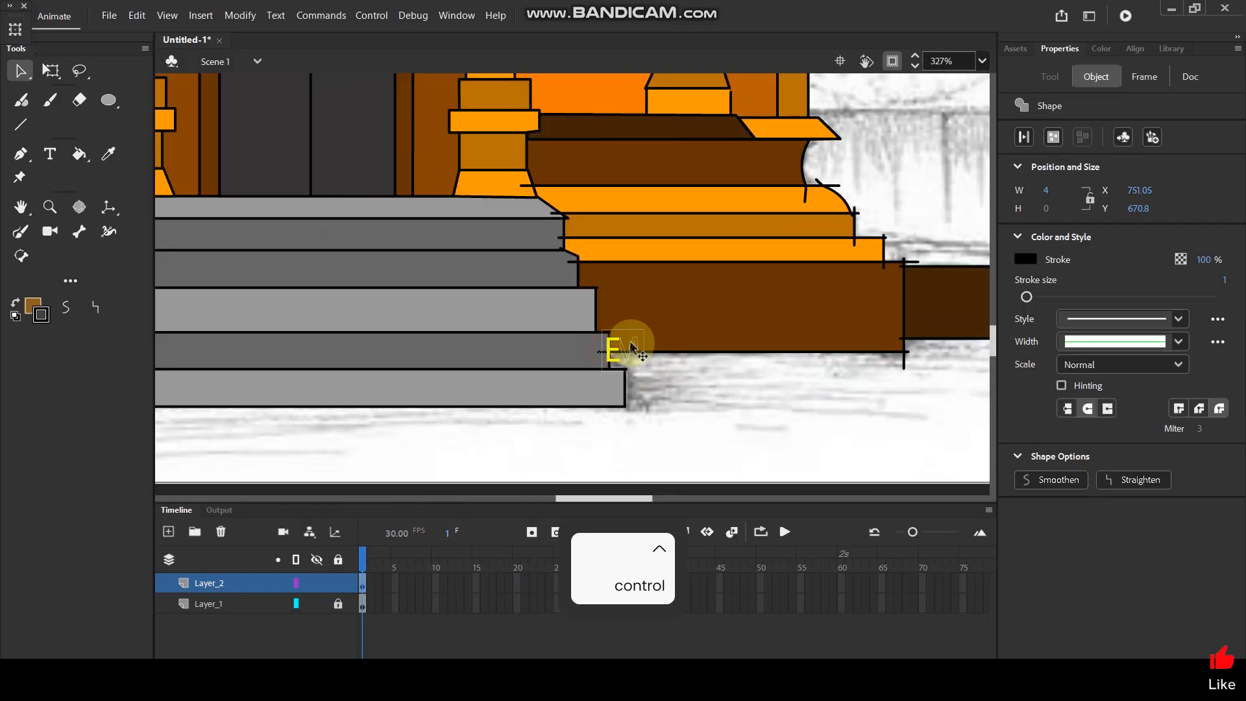
pyautogui.press('Delete')
pyautogui.click(556, 228)
pyautogui.press('Delete')
pyautogui.click(527, 193)
pyautogui.press('Delete')
# Delete the stray line ends sticking out at the outer edge of the stepped mouldings on the base's right side.
pyautogui.click(805, 199)
pyautogui.press('Delete')
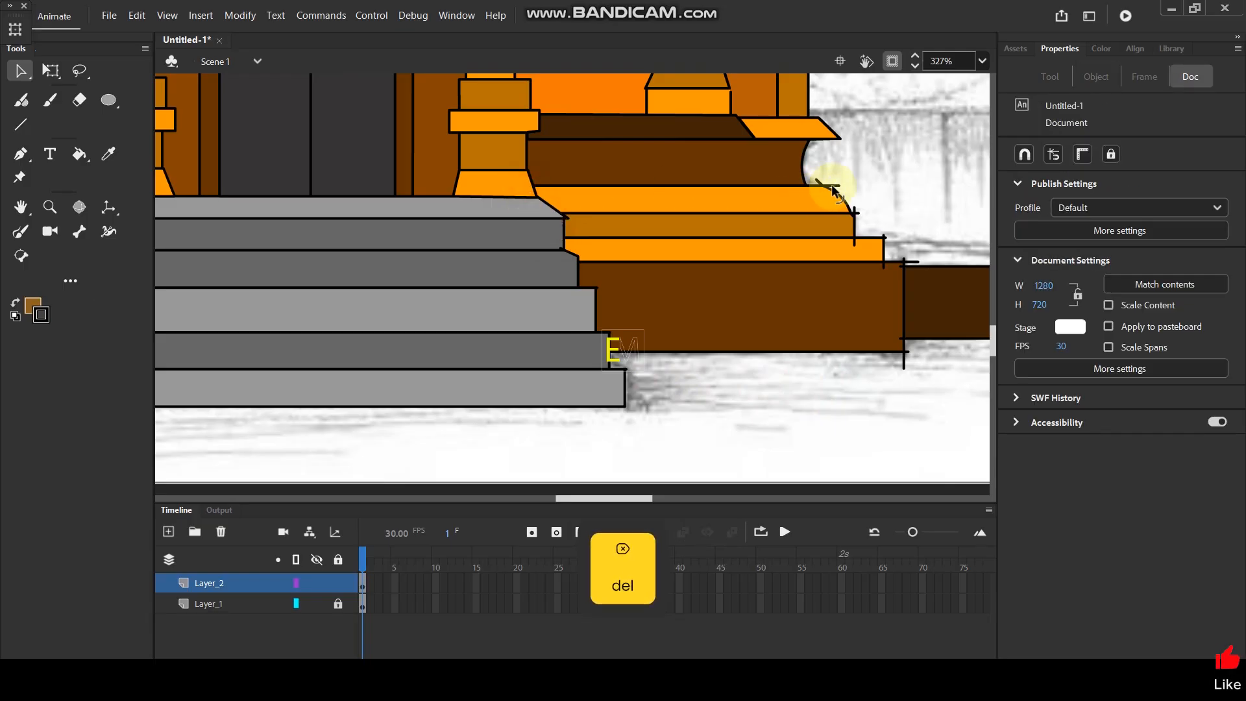
pyautogui.click(819, 182)
pyautogui.press('Delete')
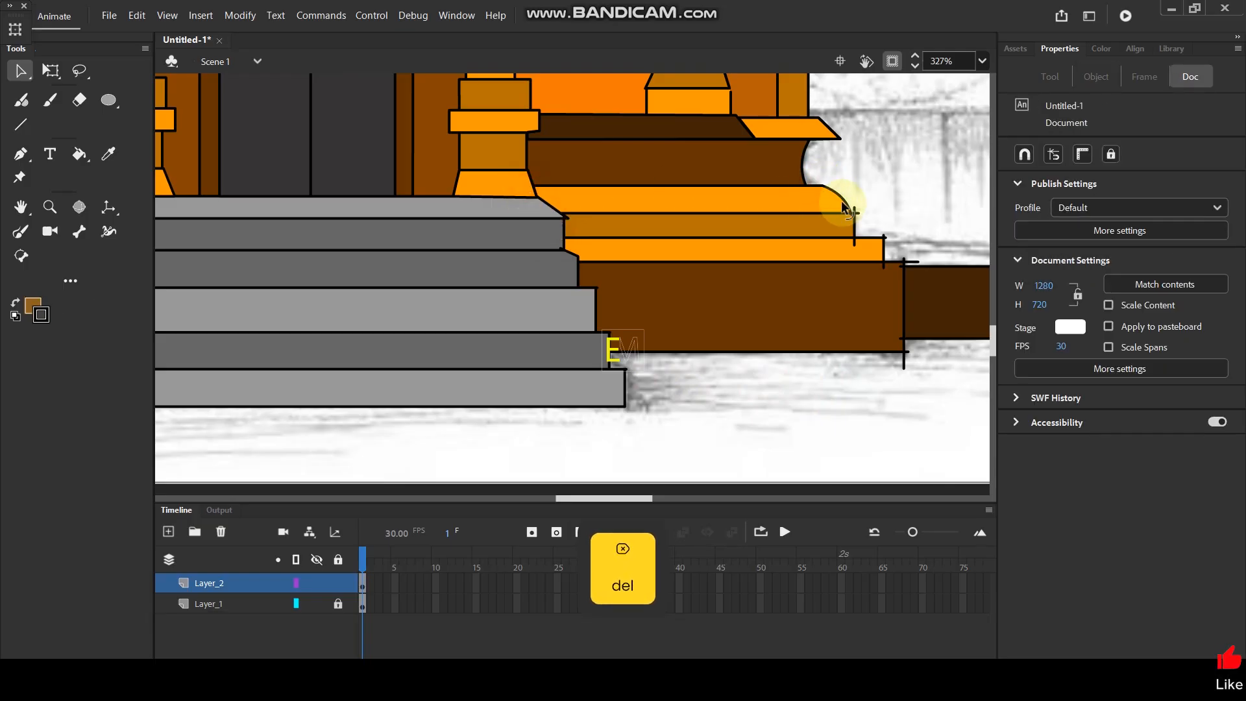
pyautogui.click(857, 208)
pyautogui.press('Delete')
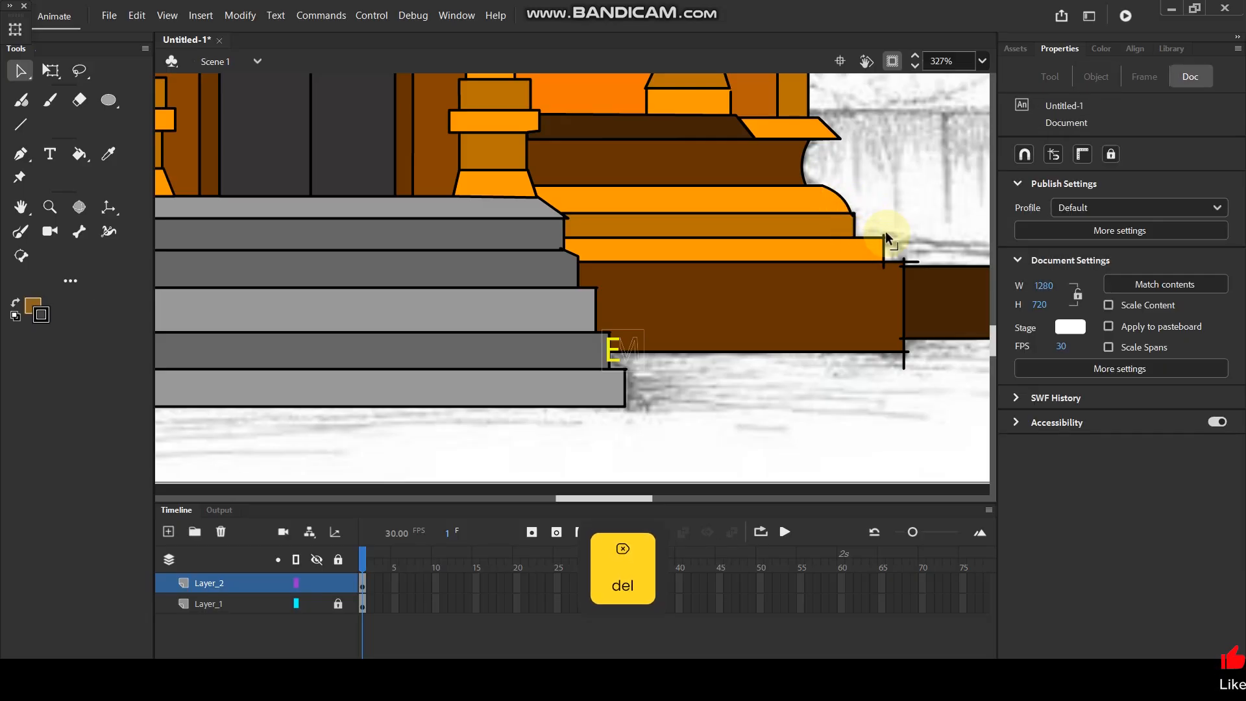
pyautogui.click(888, 259)
pyautogui.press('Delete')
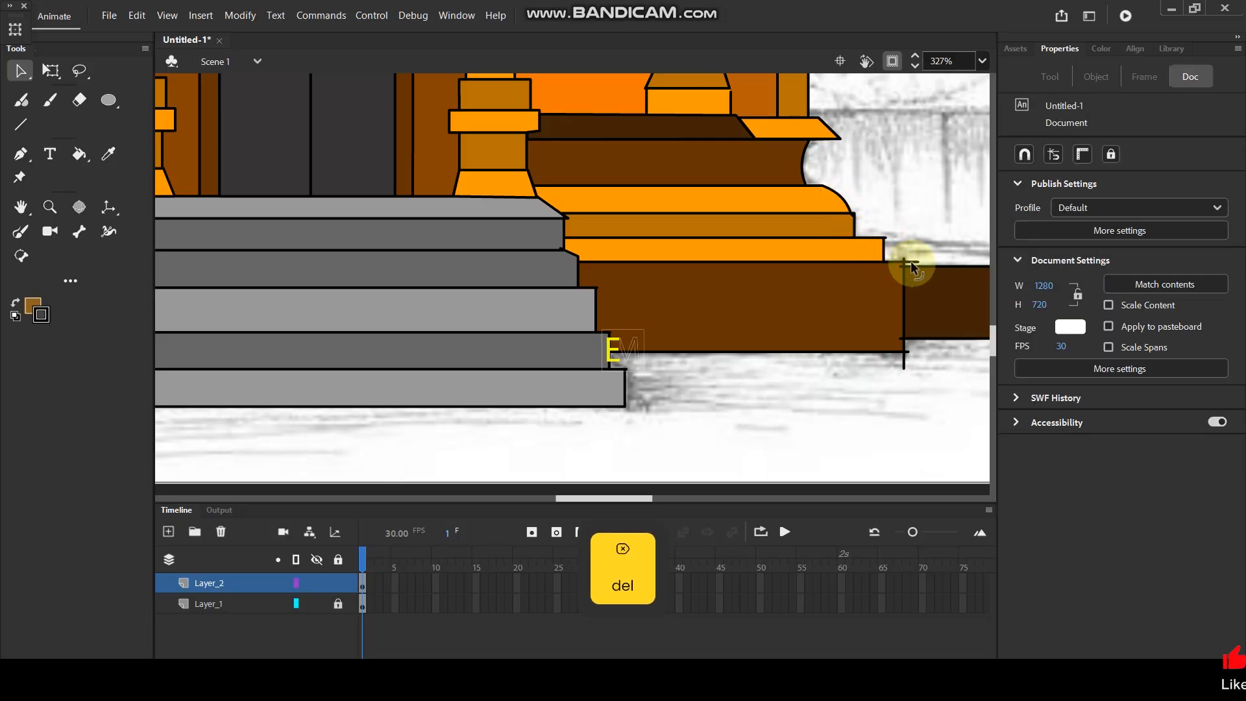
# Delete the stray line ends at the outer corners of the large brown plinth right of the stairs.
pyautogui.click(901, 264)
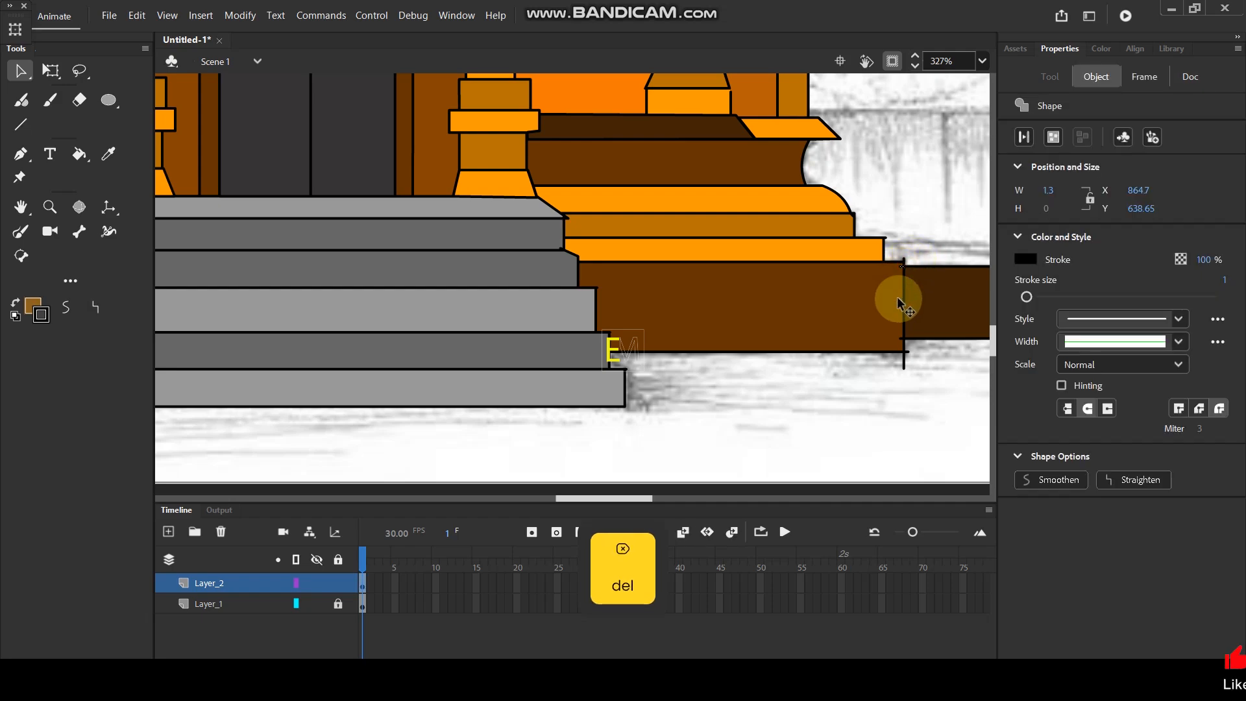
pyautogui.press('Delete')
pyautogui.click(904, 353)
pyautogui.press('Delete')
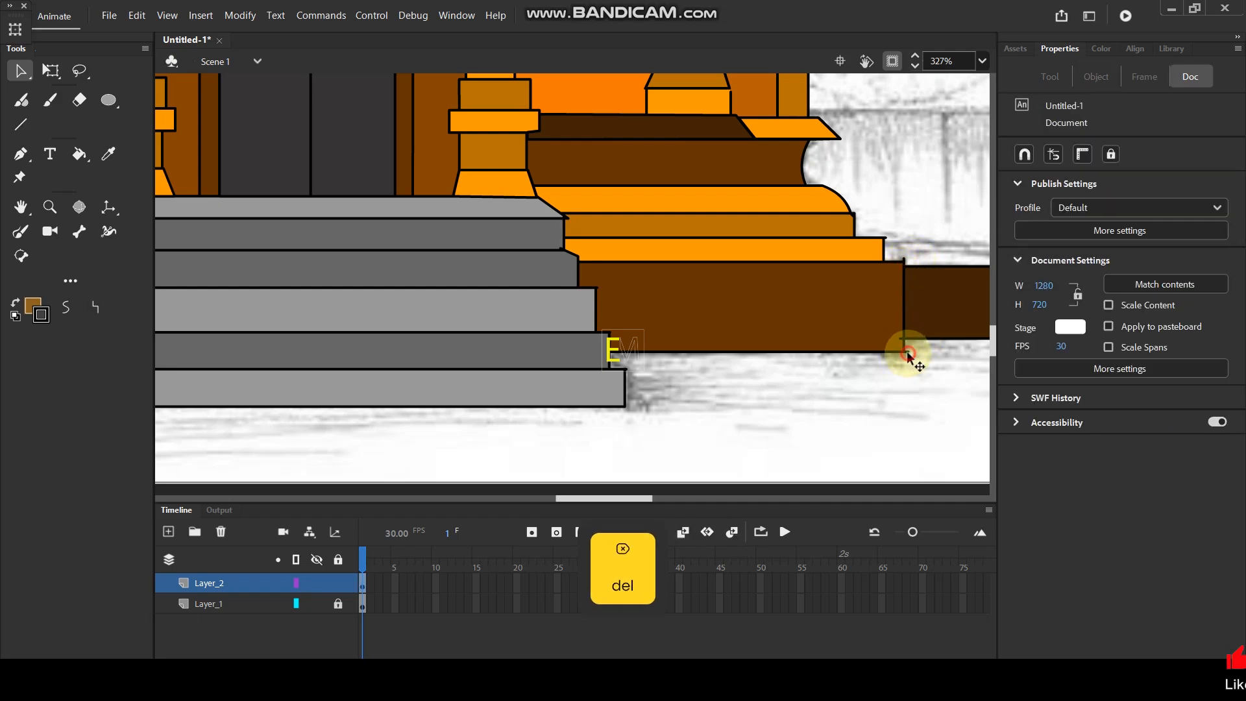
pyautogui.click(900, 337)
pyautogui.press('Delete')
pyautogui.click(903, 260)
pyautogui.press('Delete')
# Delete the stray line ends at the outer corners of the dark brown block at the base's far right.
pyautogui.scroll(-4, 818, 317)
pyautogui.scroll(4, 905, 323)
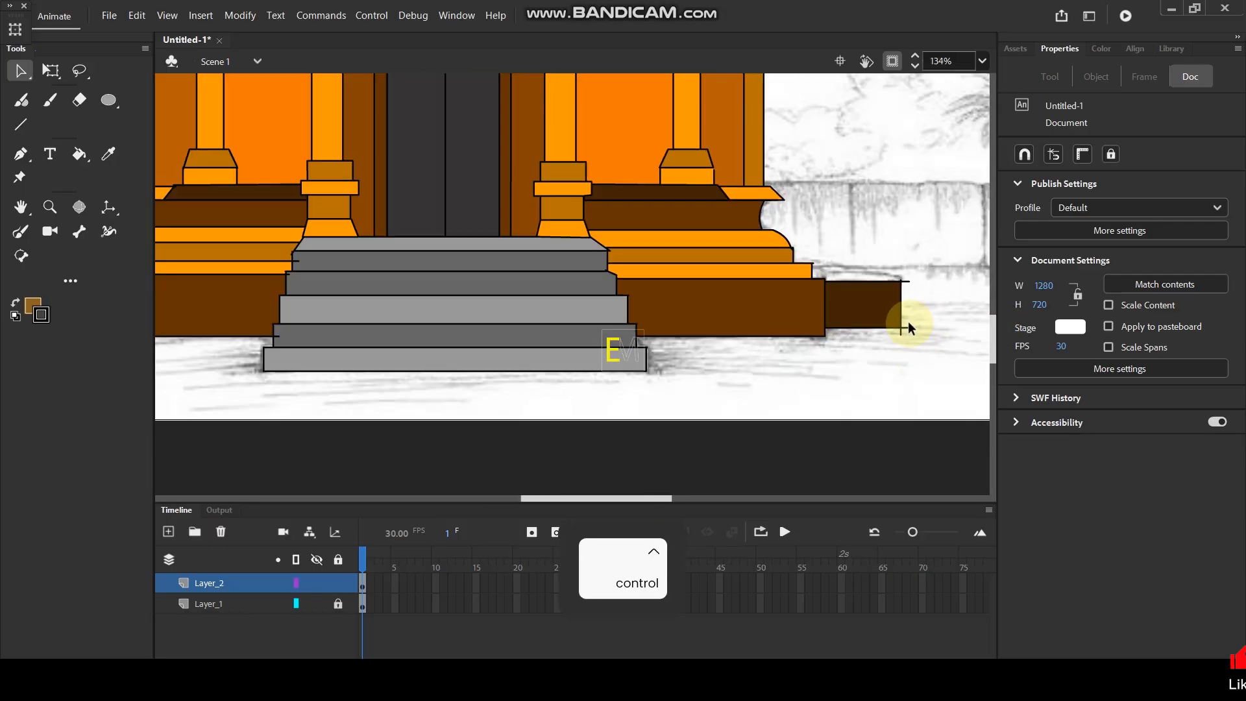
pyautogui.click(905, 331)
pyautogui.press('Delete')
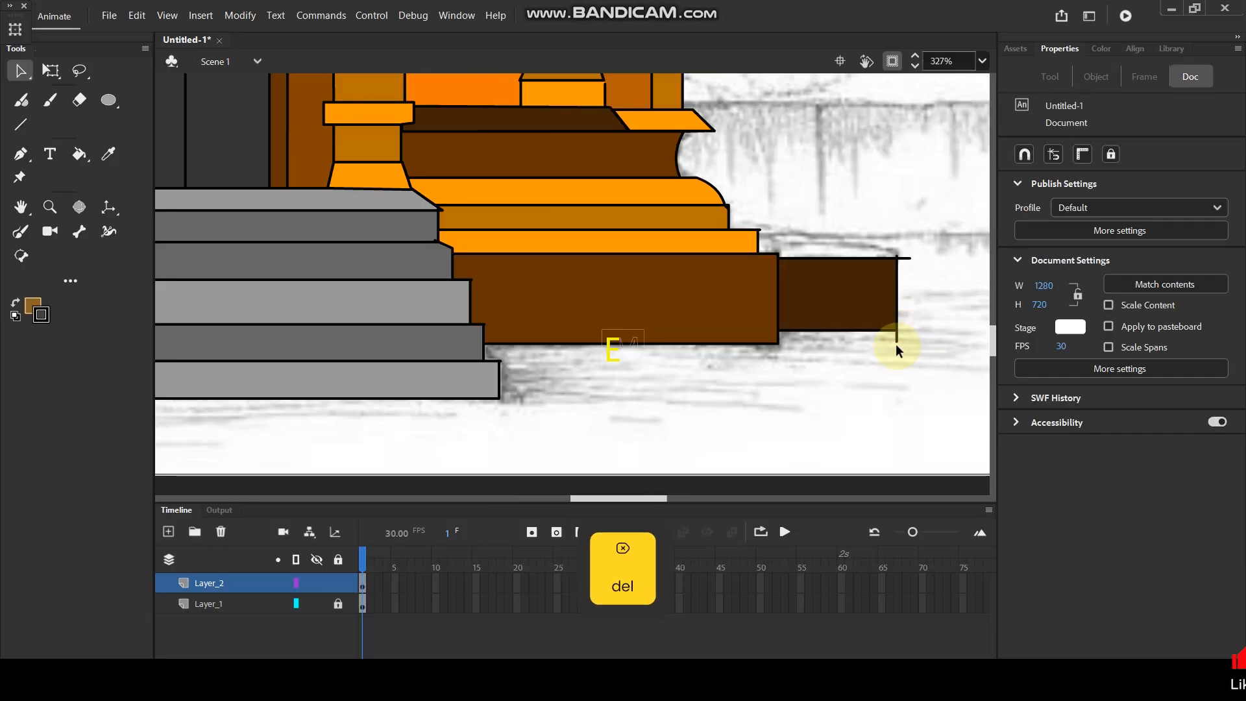
pyautogui.click(897, 337)
pyautogui.press('Delete')
pyautogui.click(906, 259)
pyautogui.press('Delete')
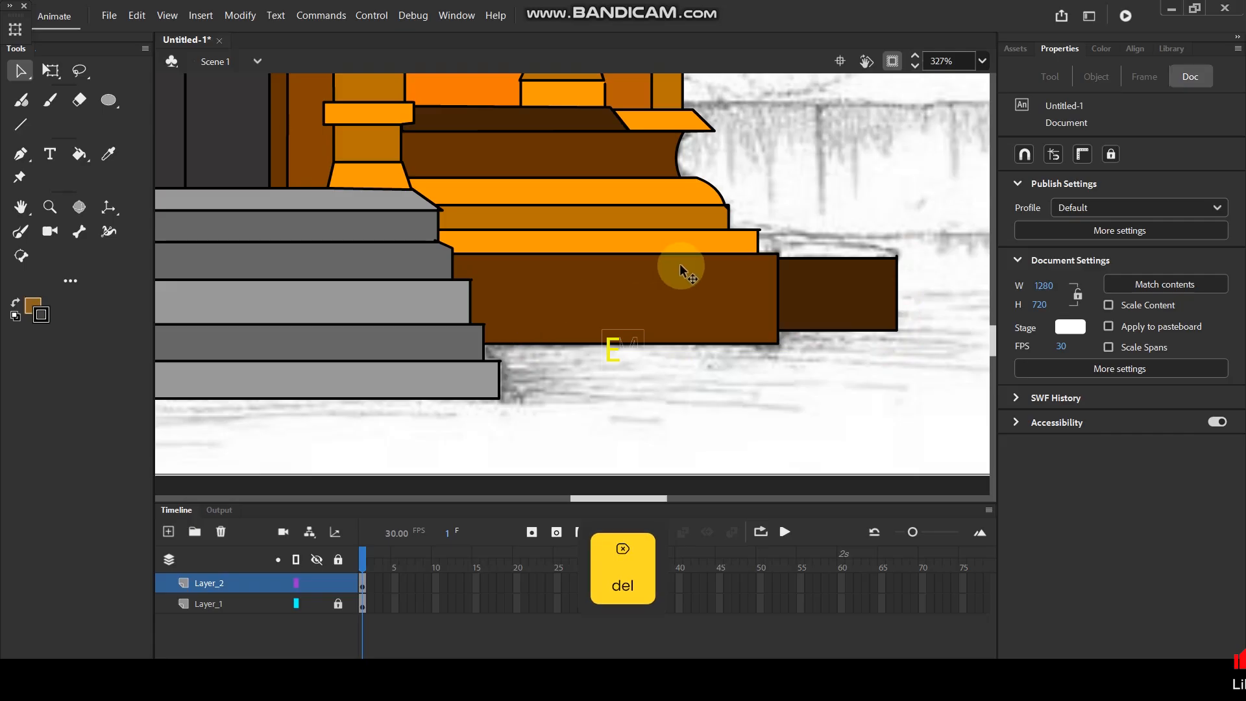
# Delete the stray line ends around the corners of the outermost brown block at the base's far left.
pyautogui.scroll(-4, 768, 315)
pyautogui.scroll(5, 357, 312)
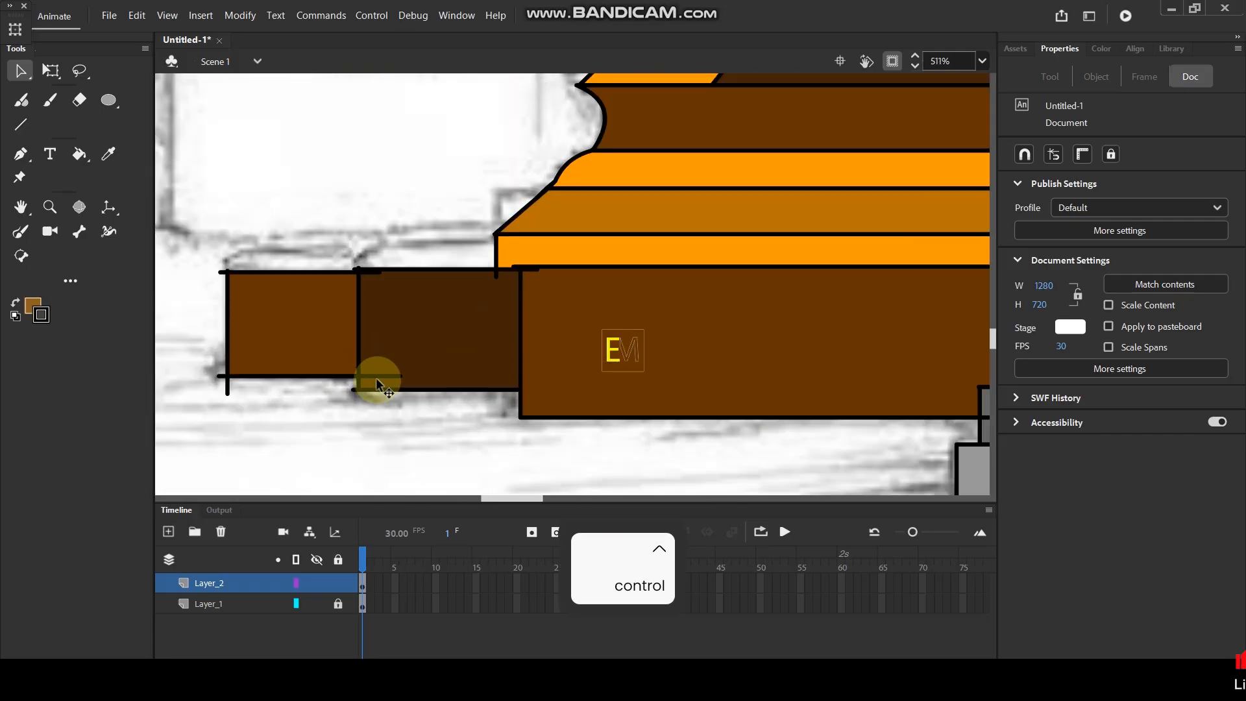
pyautogui.click(378, 376)
pyautogui.press('Delete')
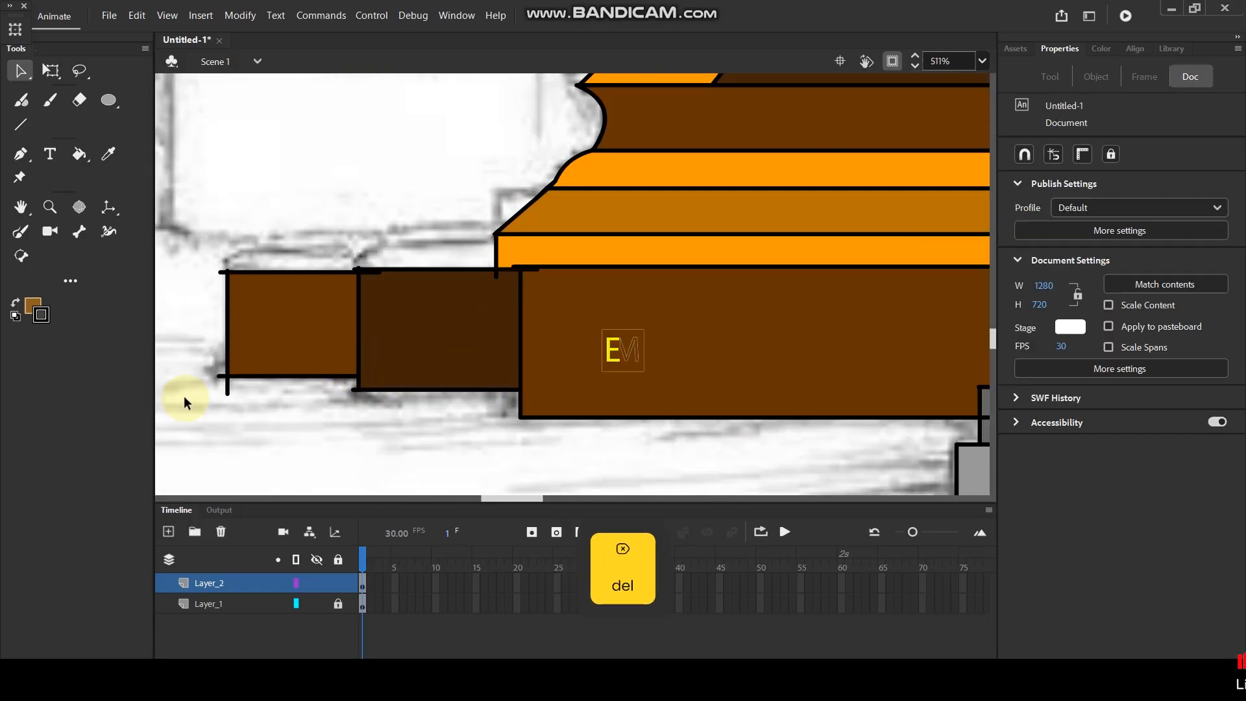
pyautogui.click(228, 389)
pyautogui.press('Delete')
pyautogui.click(222, 376)
pyautogui.press('Delete')
pyautogui.click(222, 272)
pyautogui.press('Delete')
# Delete the stray line ends where the dark brown block meets the outermost block on the base's left side.
pyautogui.click(354, 389)
pyautogui.press('Delete')
pyautogui.click(373, 272)
pyautogui.press('Delete')
pyautogui.click(352, 268)
pyautogui.press('Delete')
pyautogui.keyDown('ctrl'); pyautogui.scroll(-5, 585, 246); pyautogui.keyUp('ctrl')
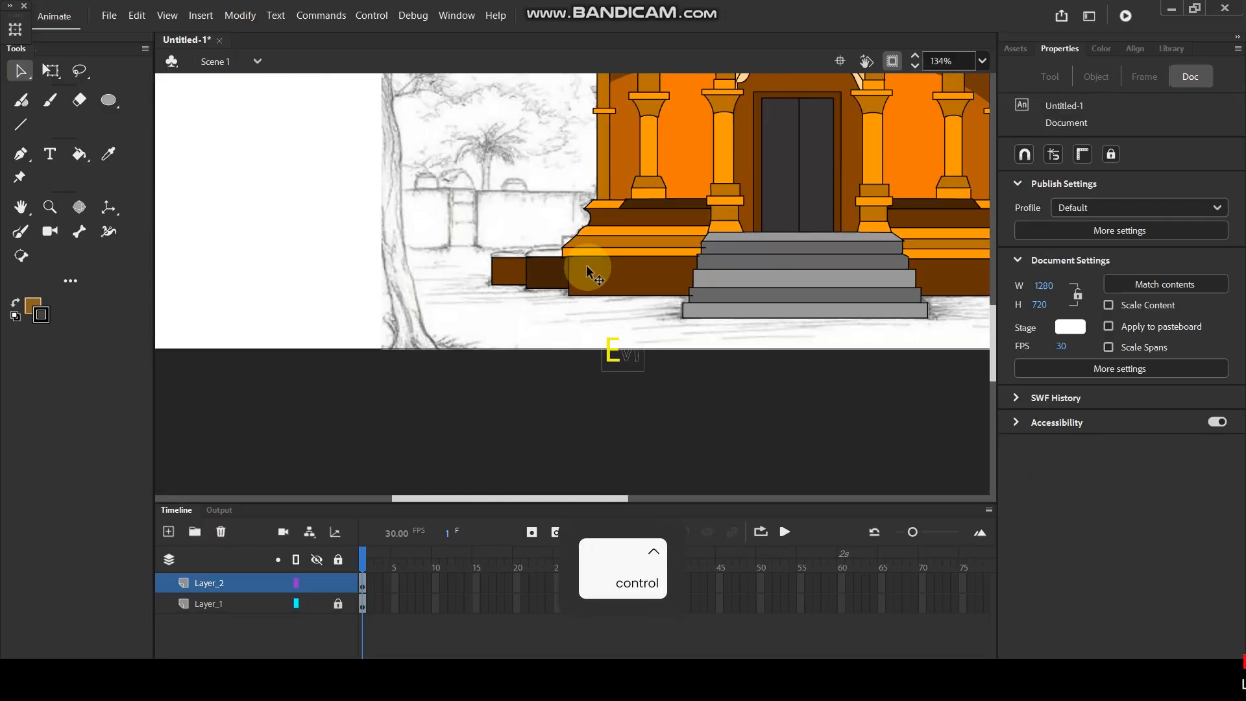
pyautogui.moveTo(723, 160); pyautogui.dragTo(729, 250)
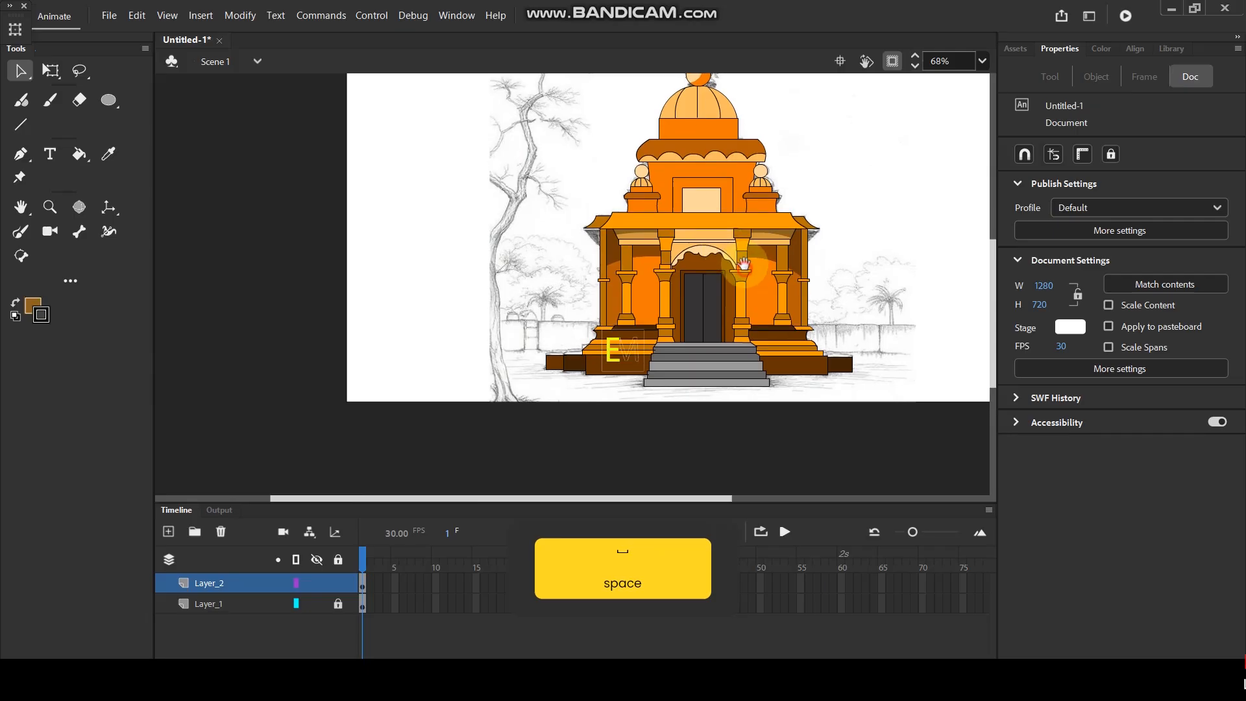
# Delete the locked Layer_1 that holds the pencil sketch, keeping only the coloured temple's layer.
pyautogui.press('ctrl')
pyautogui.click(219, 603)
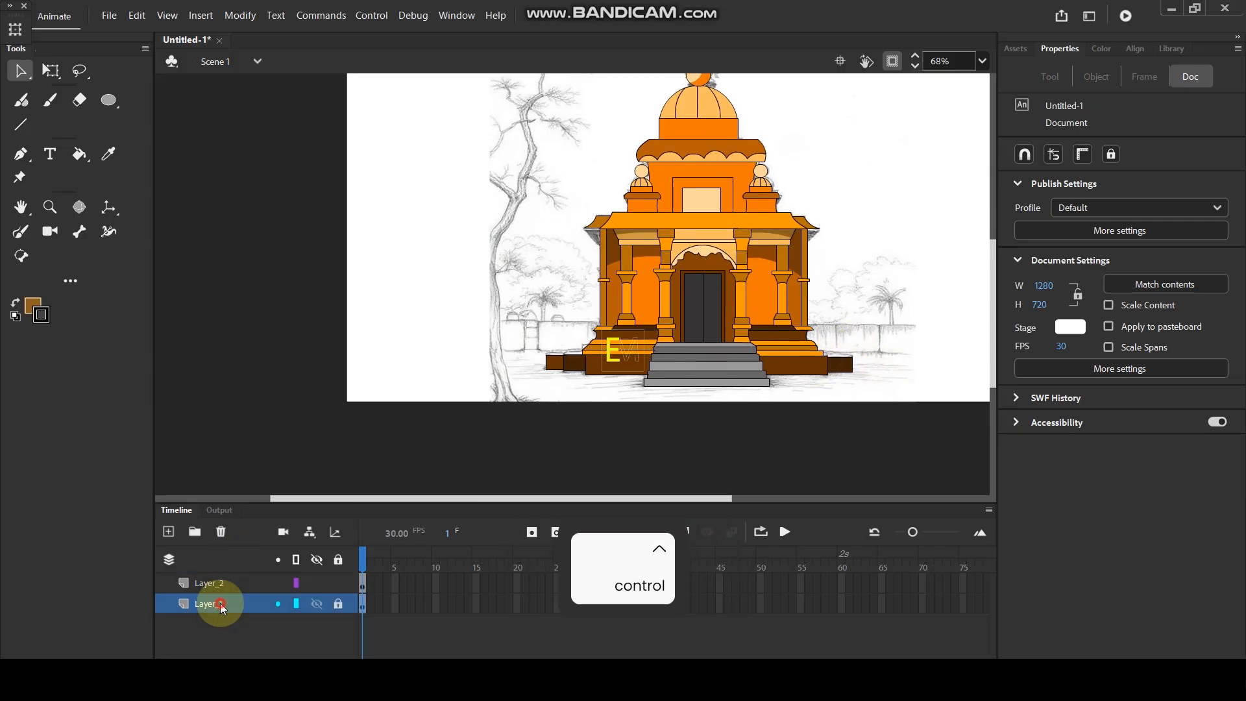
pyautogui.click(220, 532)
# Delete the stray line ends where the base's orange ledge and brown plinth meet the left side of the stairs.
pyautogui.scroll(6, 699, 378)
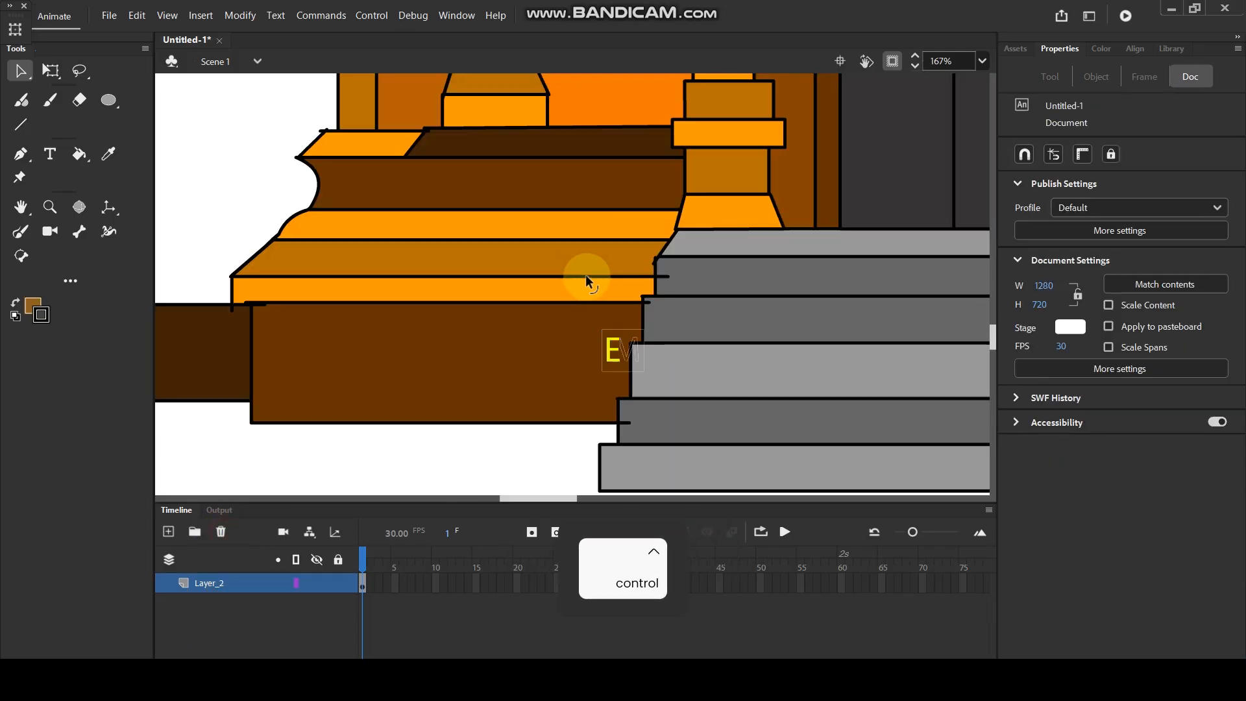
pyautogui.click(688, 273)
pyautogui.click(666, 307)
pyautogui.press('Delete')
pyautogui.click(639, 460)
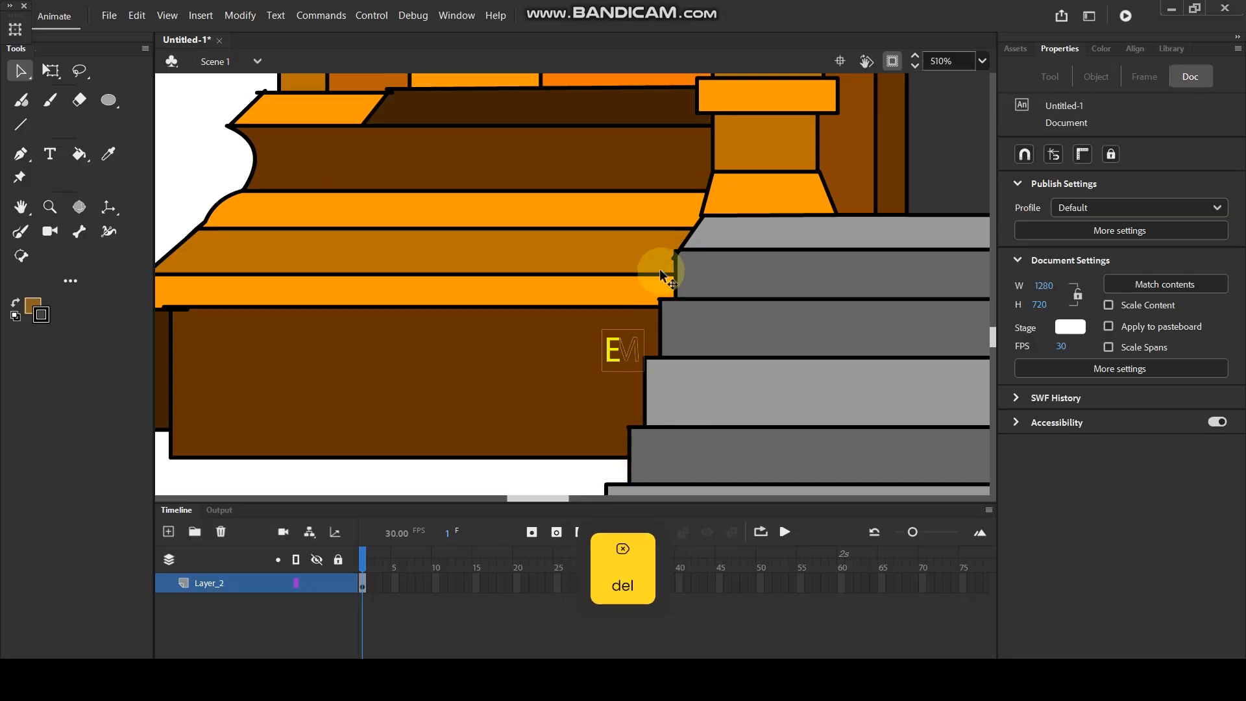
# Group all of the temple artwork into one object and move it slightly upward on the stage.
pyautogui.scroll(-8, 660, 267)
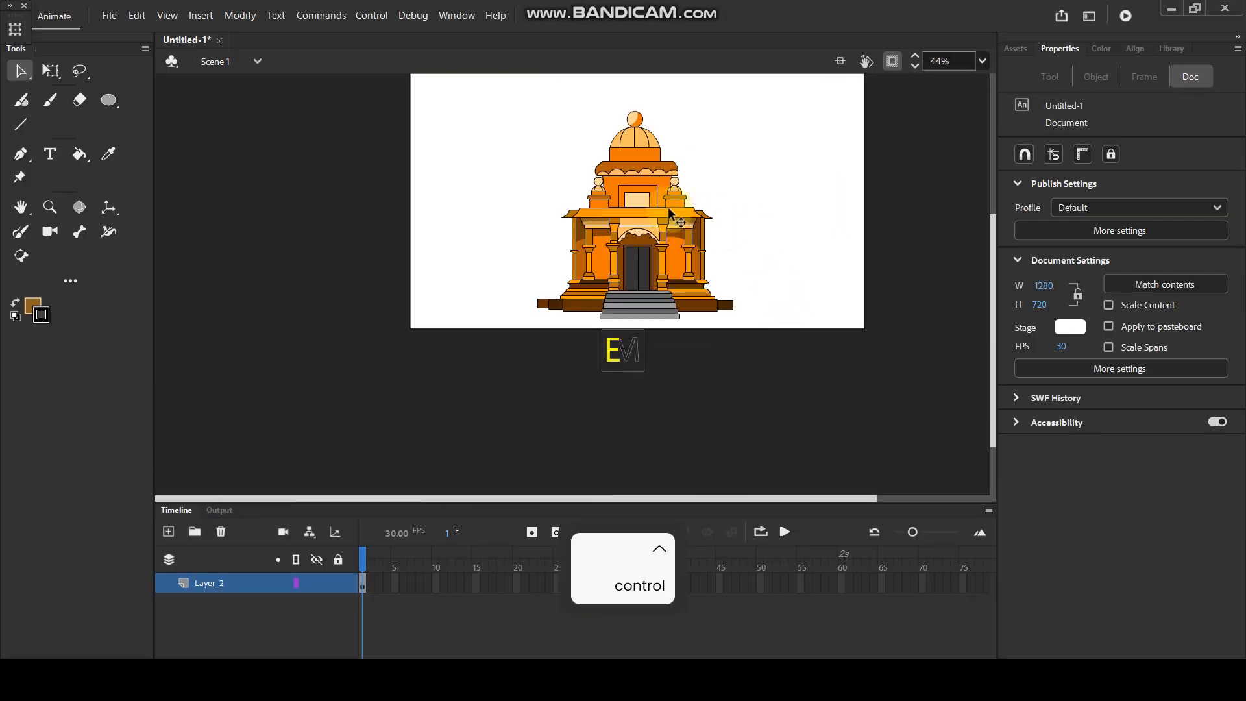
pyautogui.moveTo(468, 82); pyautogui.dragTo(810, 355)
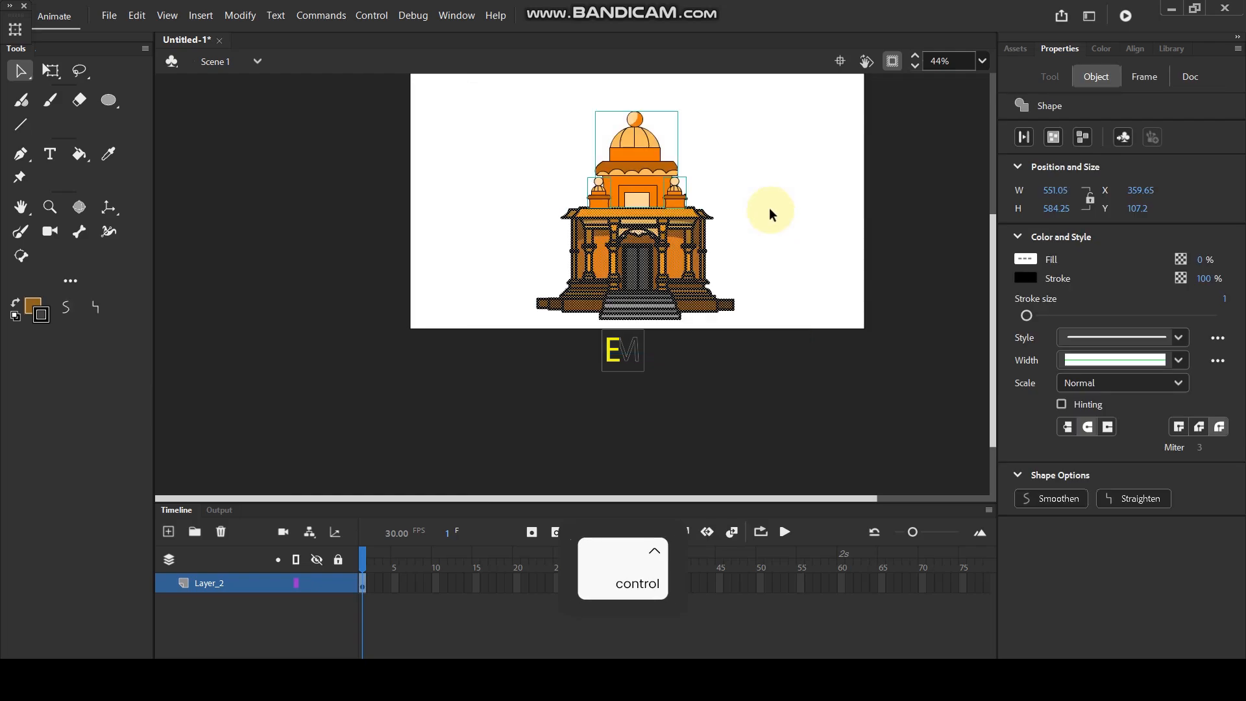
pyautogui.hotkey('ctrl', 'g')
pyautogui.moveTo(667, 267); pyautogui.dragTo(665, 259)
pyautogui.click(795, 227)
# Test the movie to preview the finished temple drawing as an SWF.
pyautogui.hotkey('ctrl', 'Return')
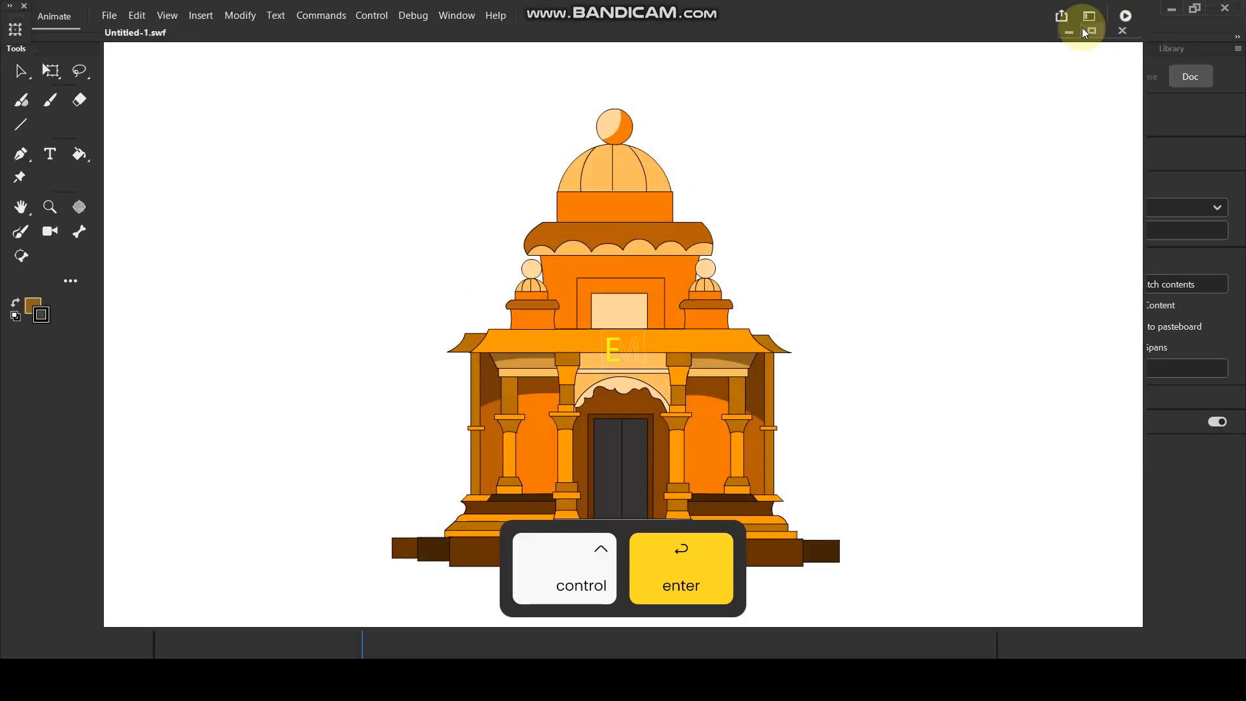
pyautogui.click(1094, 31)
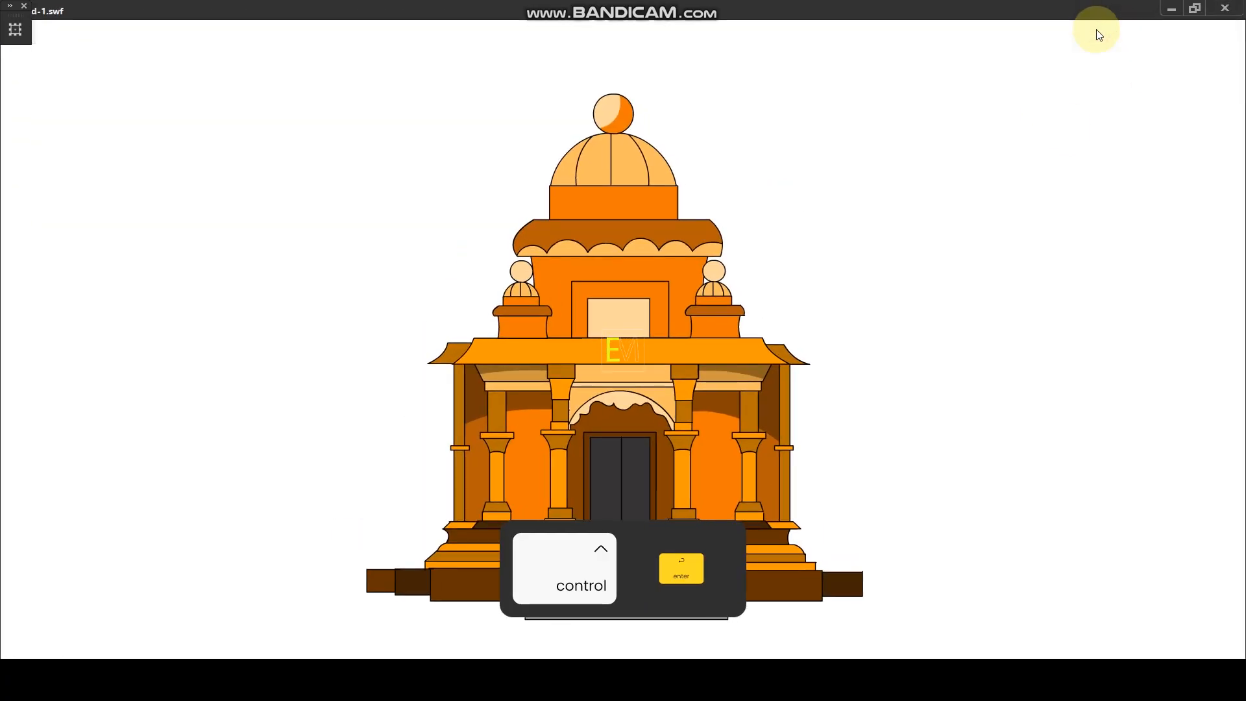